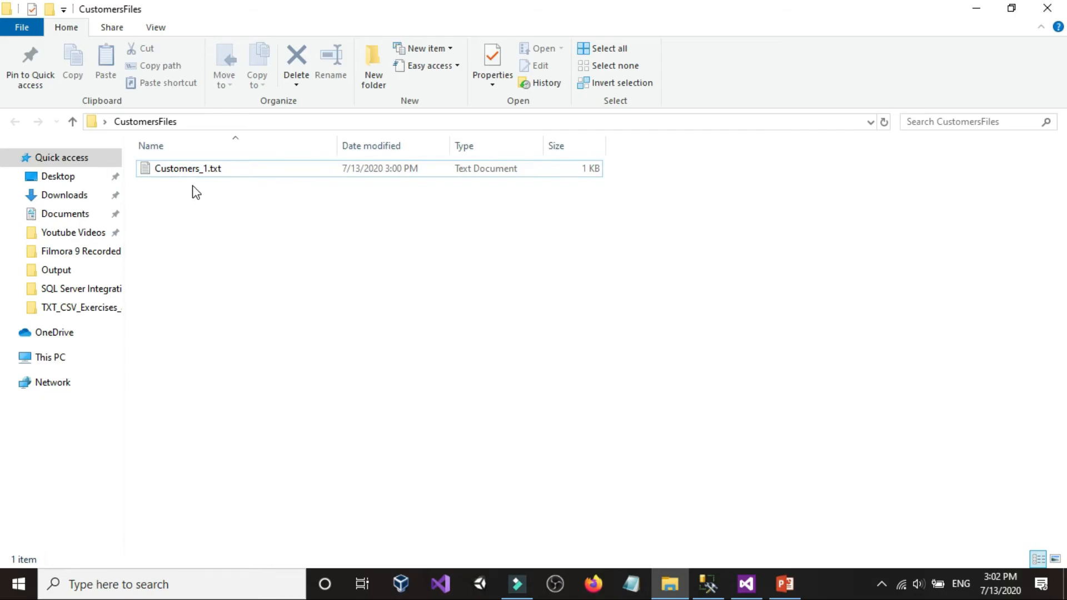
- Open Customers_1.txt in the CustomersFiles folder, examine its header and customer rows, and close it
double_click(183, 173)
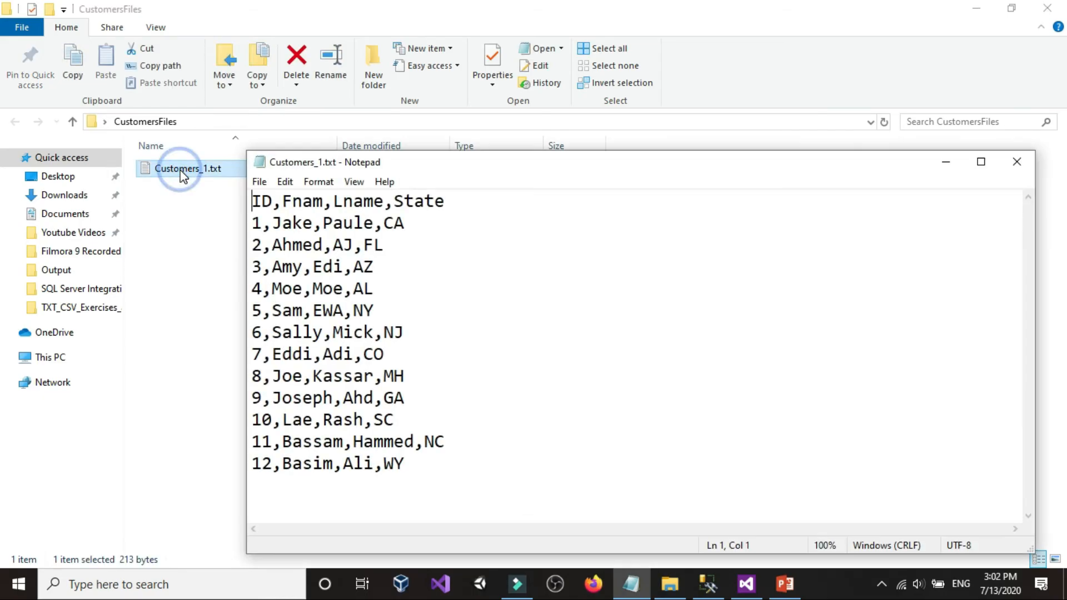
left_click_drag(439, 466, 176, 180)
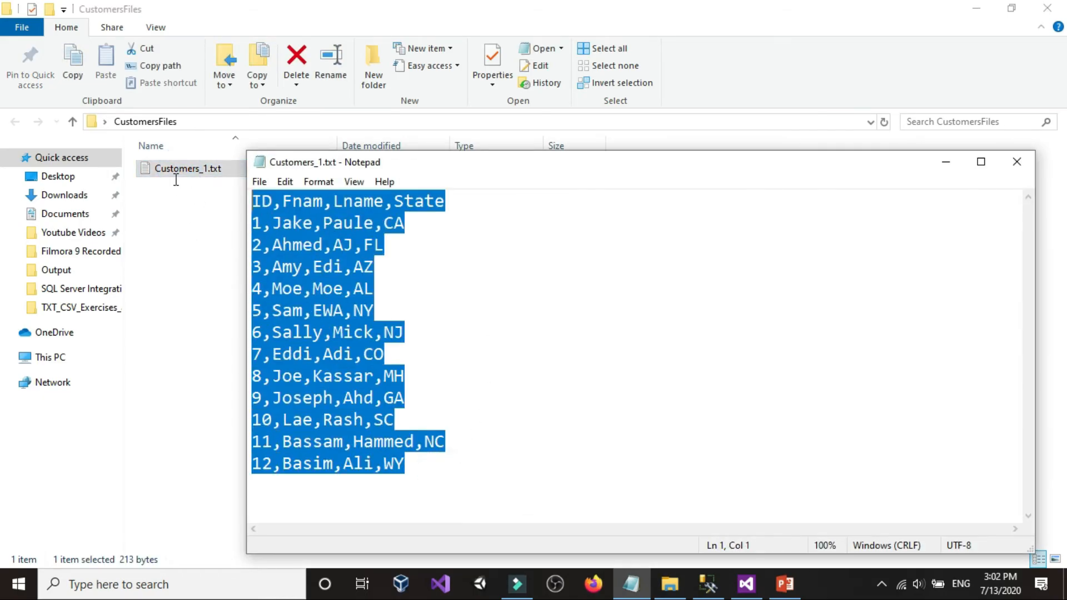
left_click(542, 318)
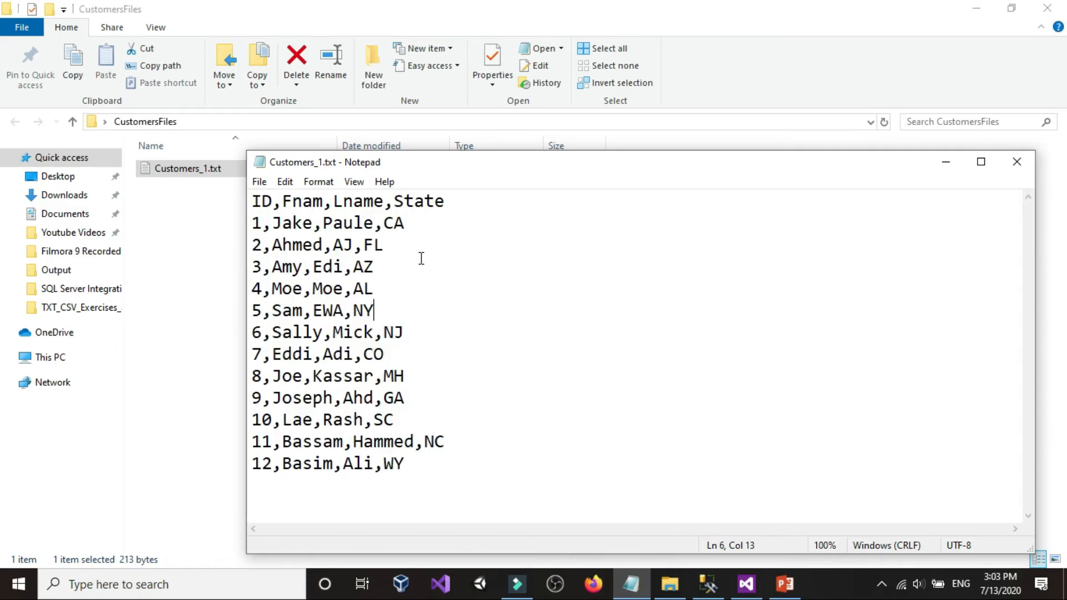
left_click(414, 465)
left_click_drag(408, 245, 206, 233)
left_click(394, 248)
left_click_drag(409, 468, 222, 220)
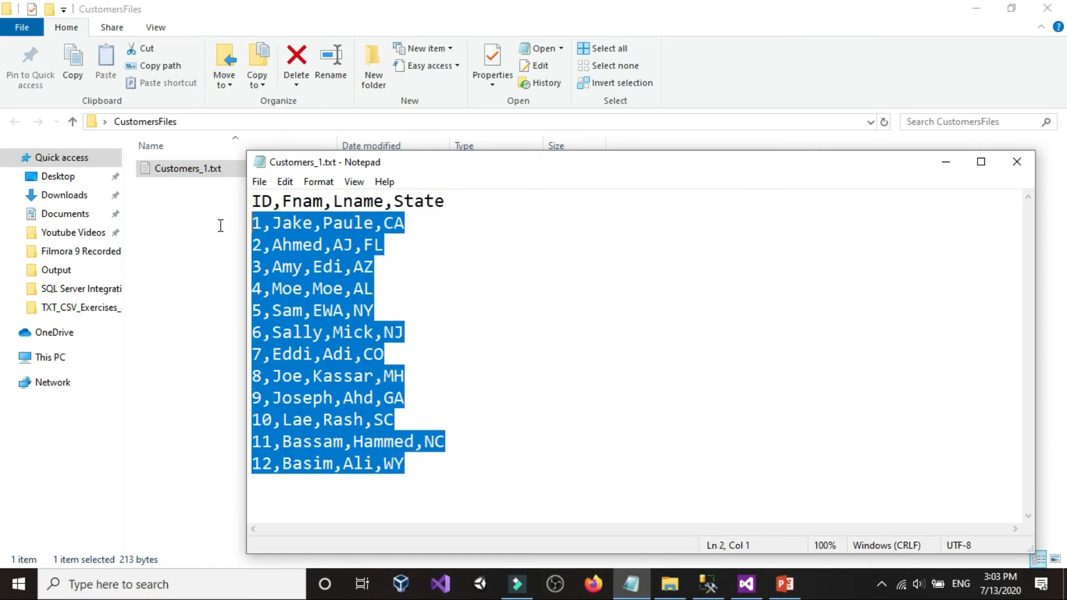
left_click(484, 290)
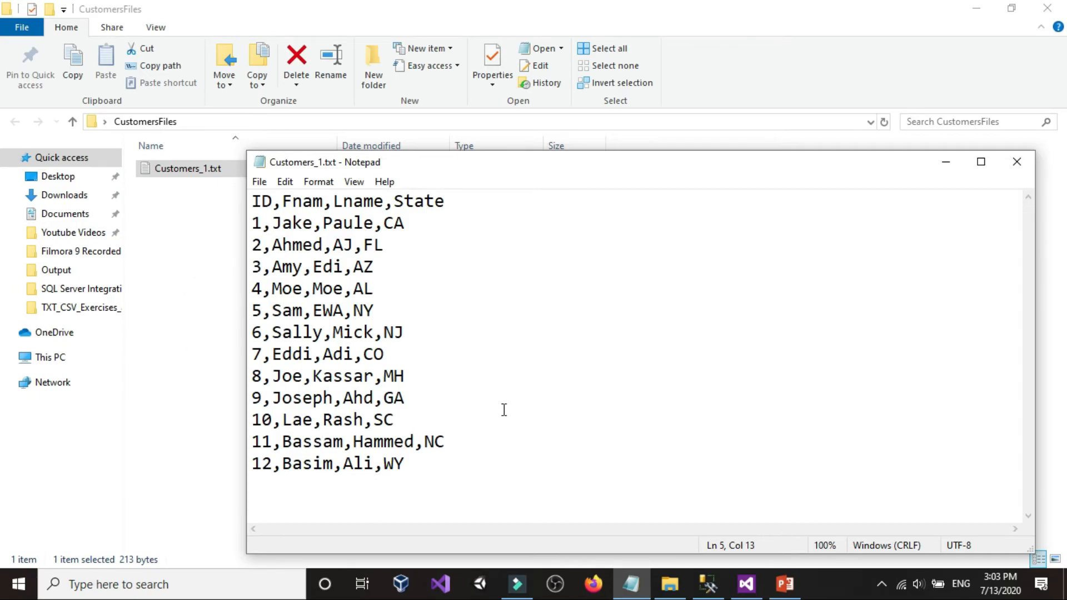
left_click(1018, 161)
left_click(548, 210)
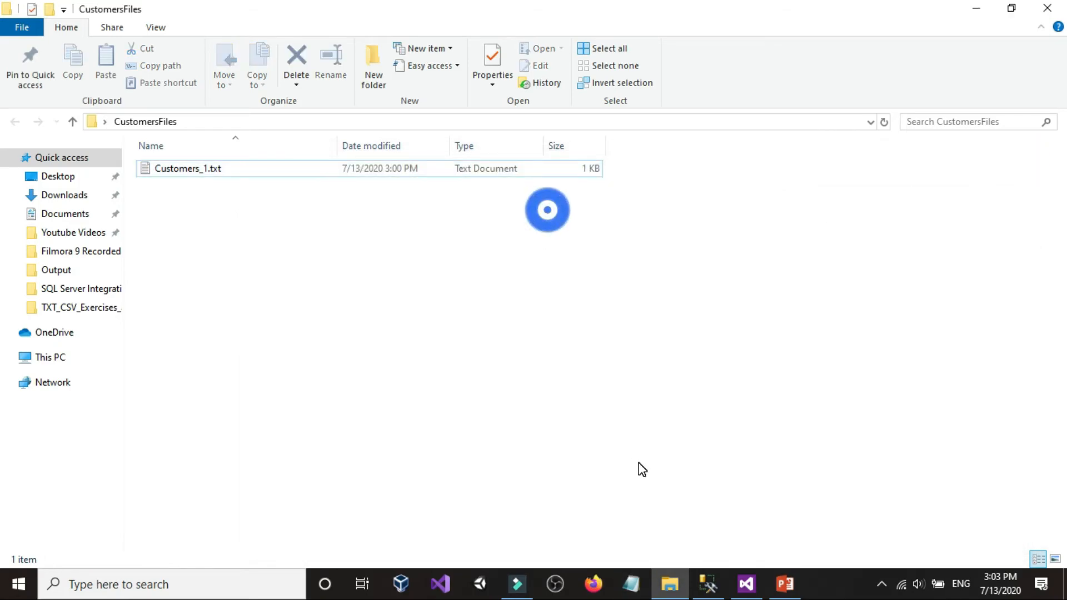
- Switch to Visual Studio and add a new SSIS package to the Integration Services project
mouse_move(781, 588)
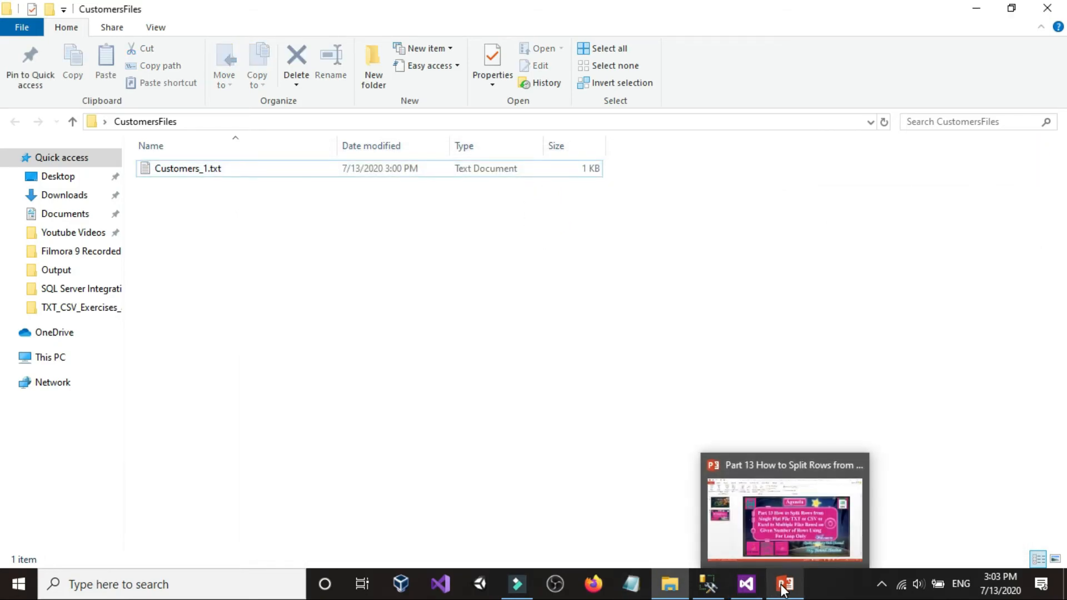
right_click(784, 585)
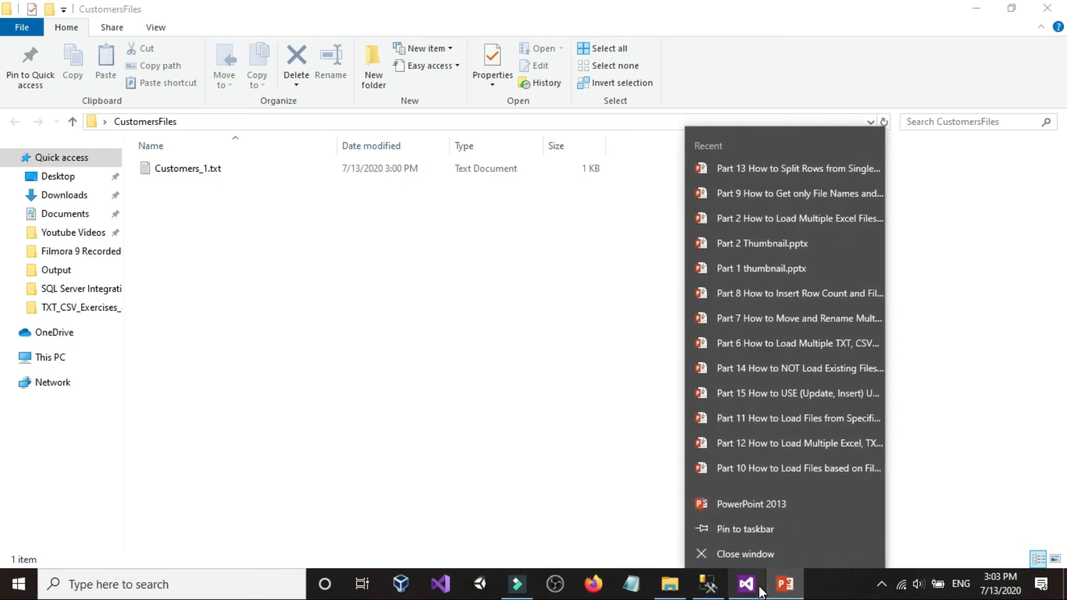
left_click(759, 587)
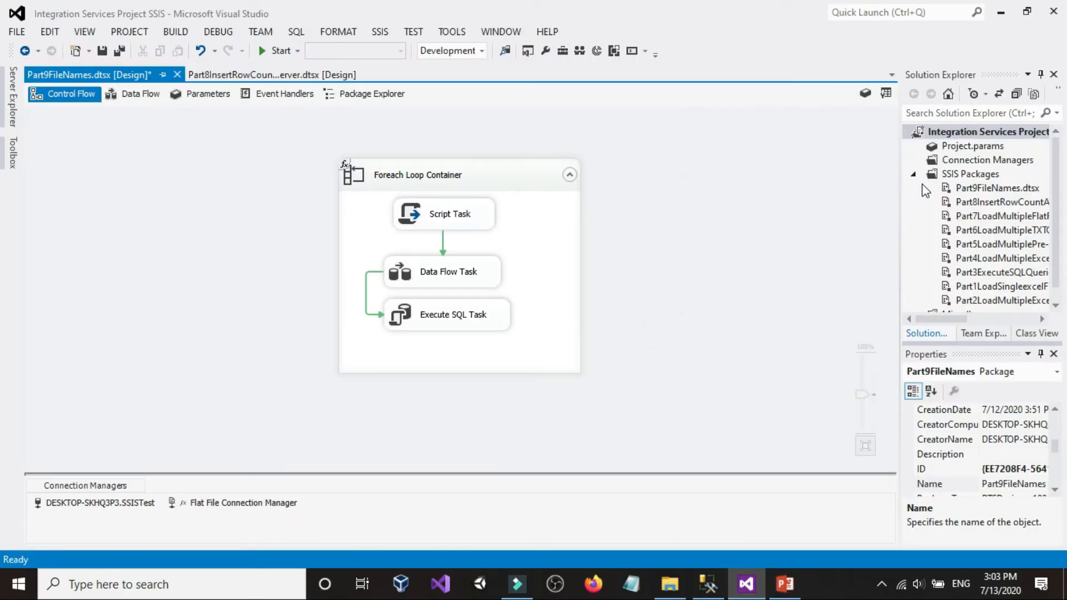
right_click(963, 175)
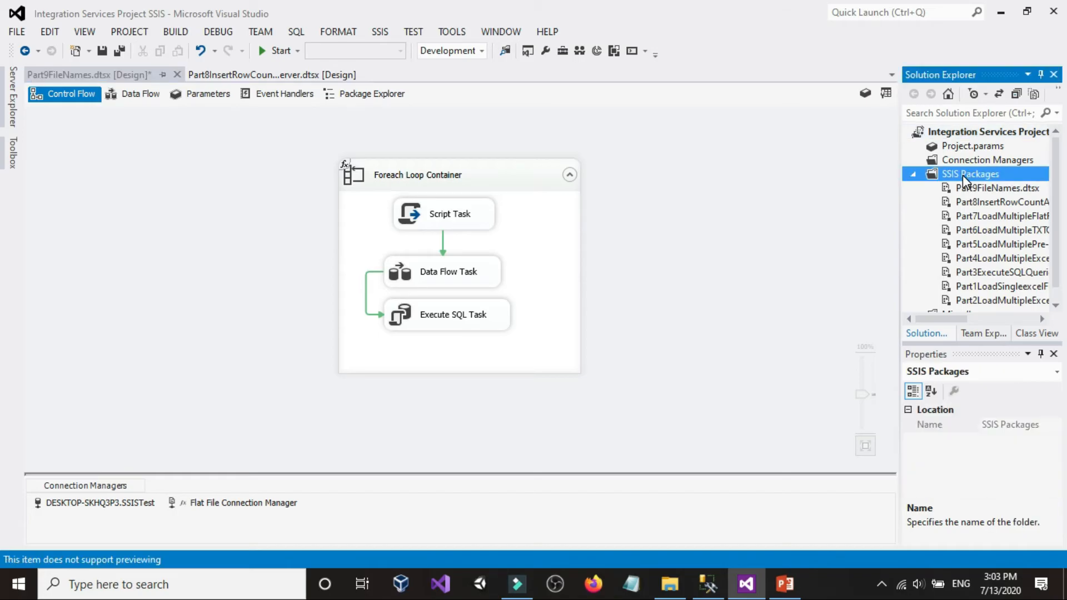
left_click(743, 184)
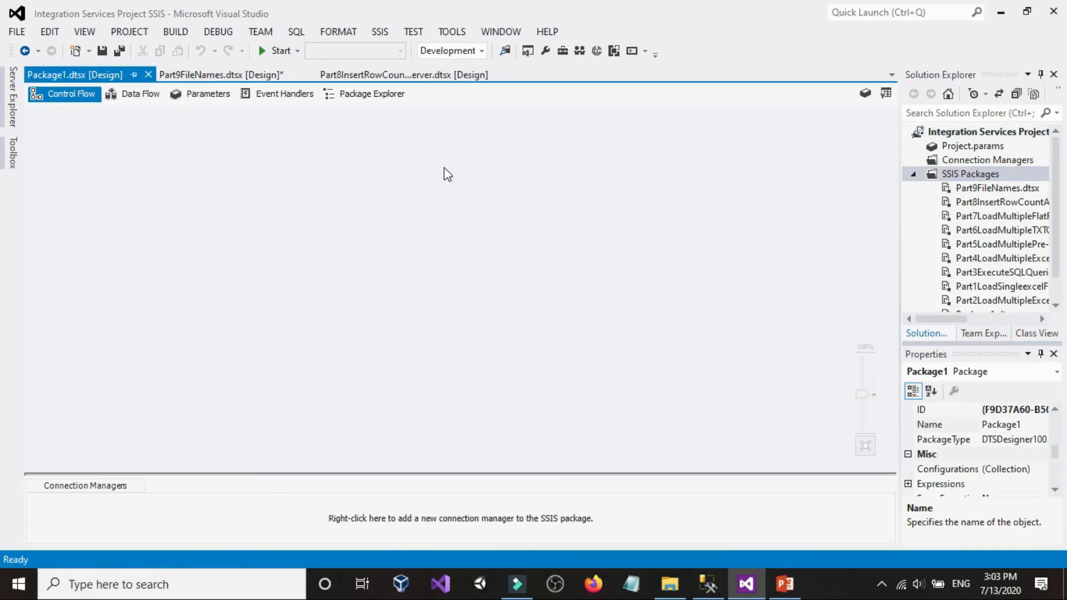
- Close the Properties window and widen Solution Explorer so the package names are readable
scroll(981, 260, "down", 1)
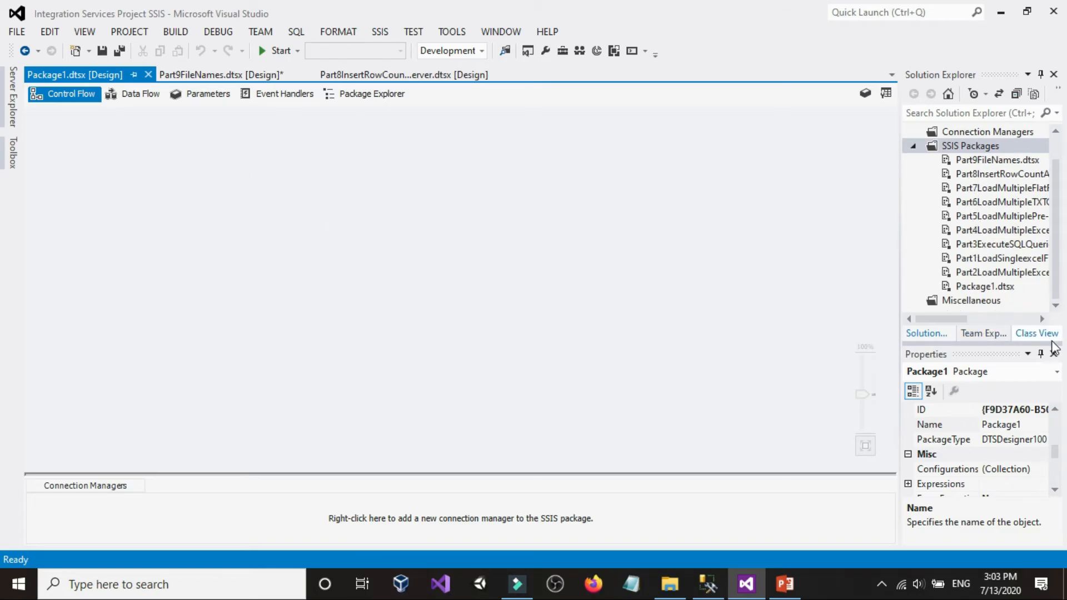
left_click(1055, 356)
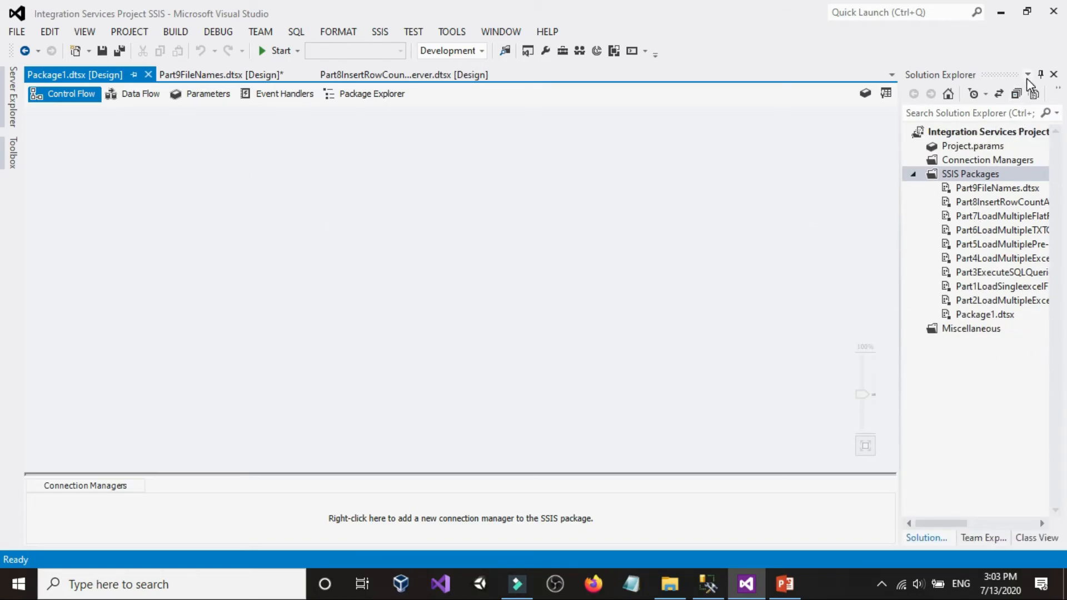
left_click_drag(900, 196, 828, 196)
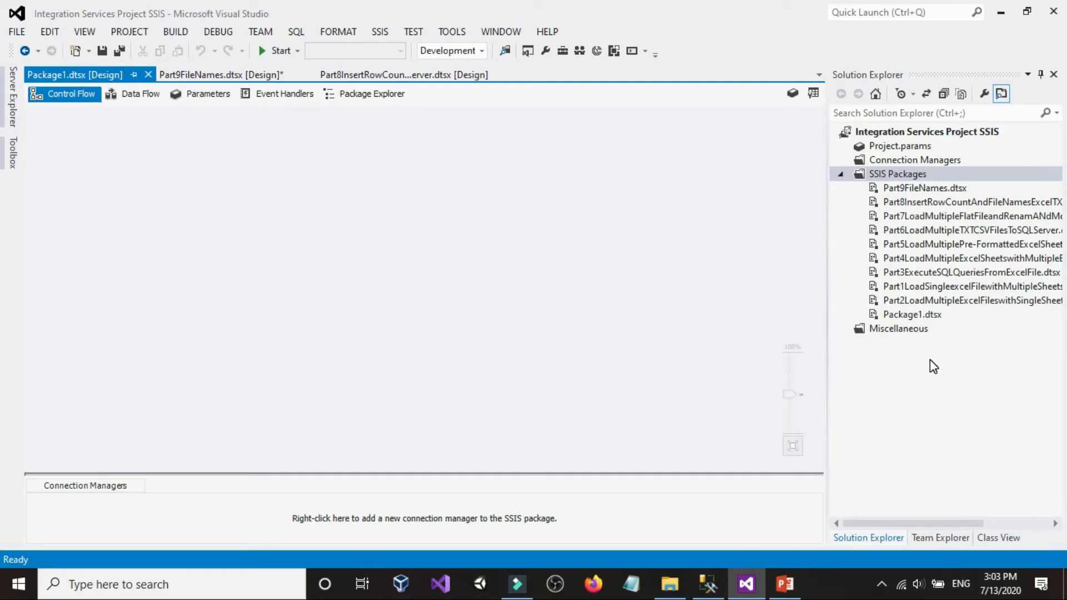
- Rename the new package Package1.dtsx as Part10SplitSingleFiletoMultipleFiles.dtsx
left_click(909, 316)
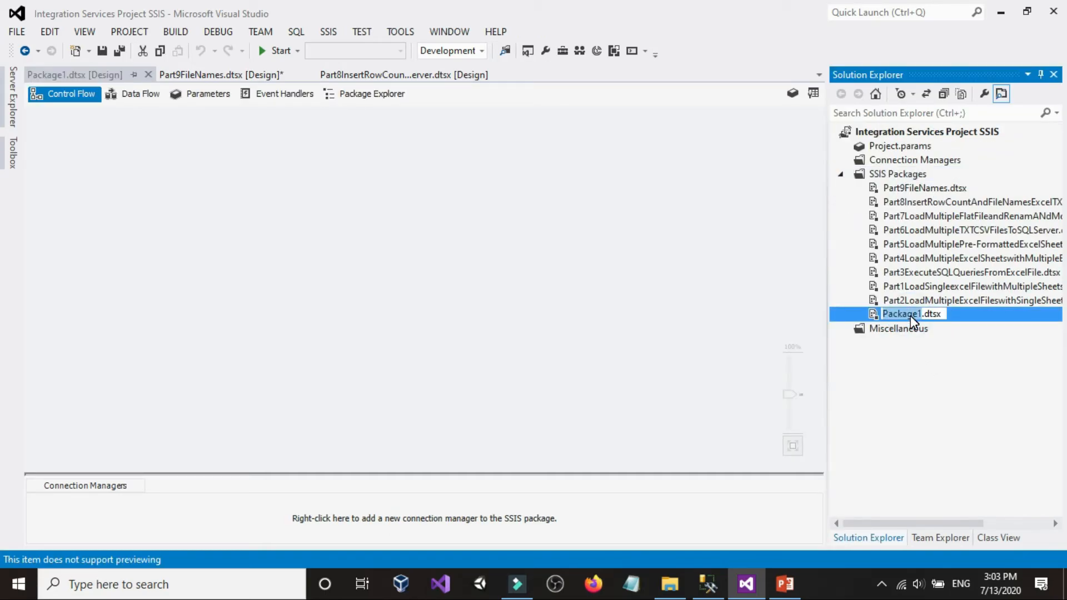
type("Part1")
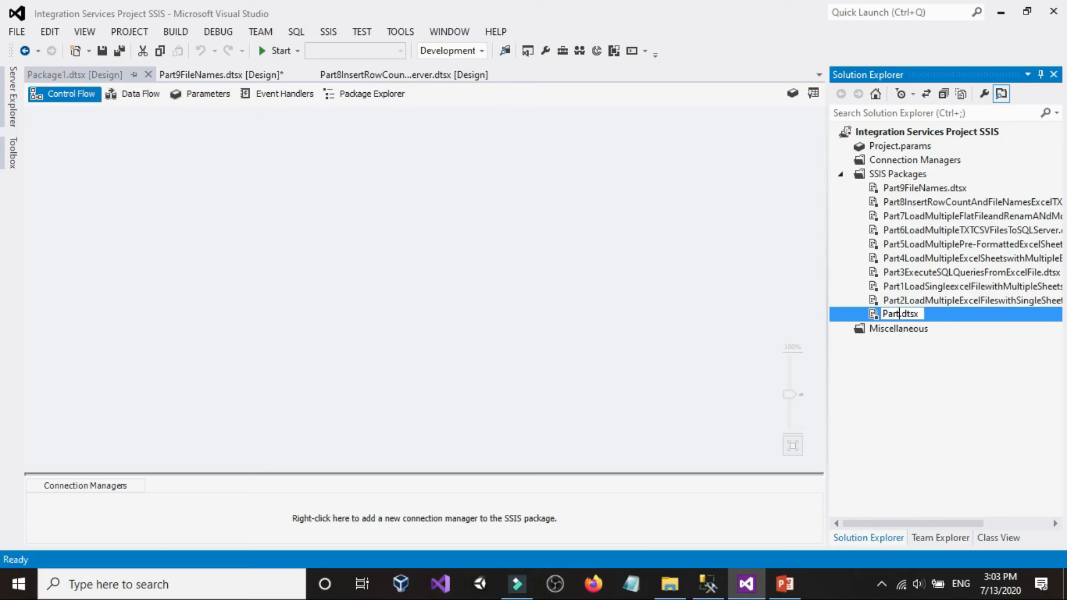
type("0Split")
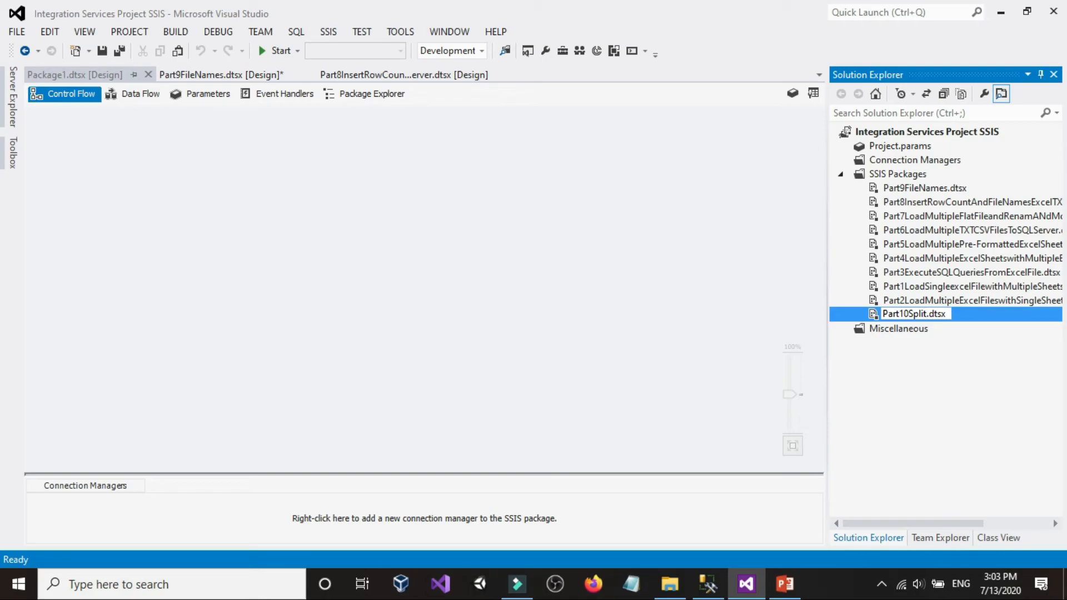
type("M")
key("BackSpace")
type("Singl")
type("e")
type("Fileto")
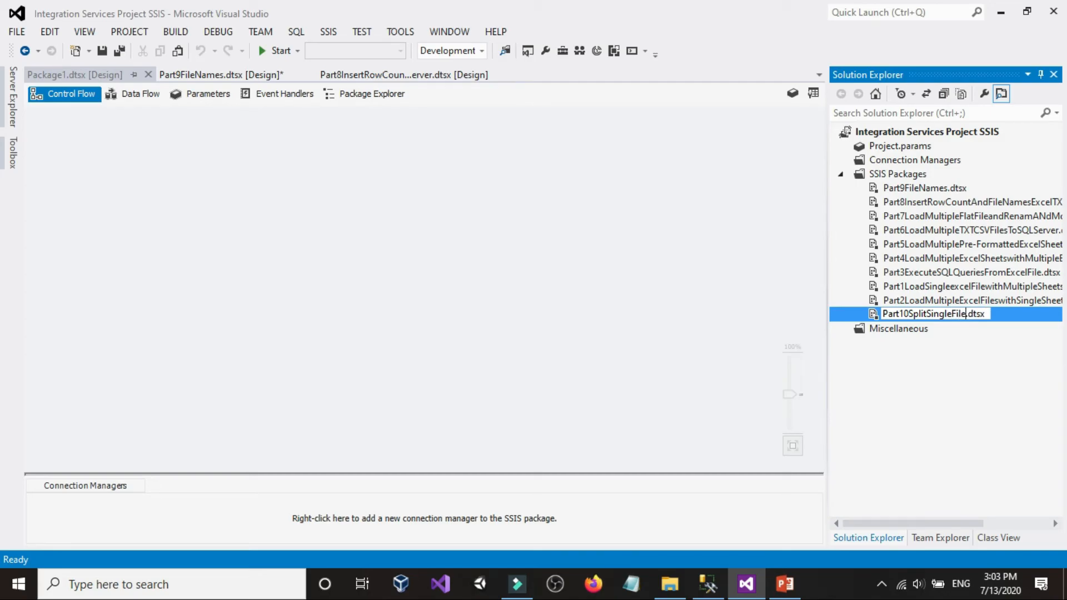
type("MultipleFiles")
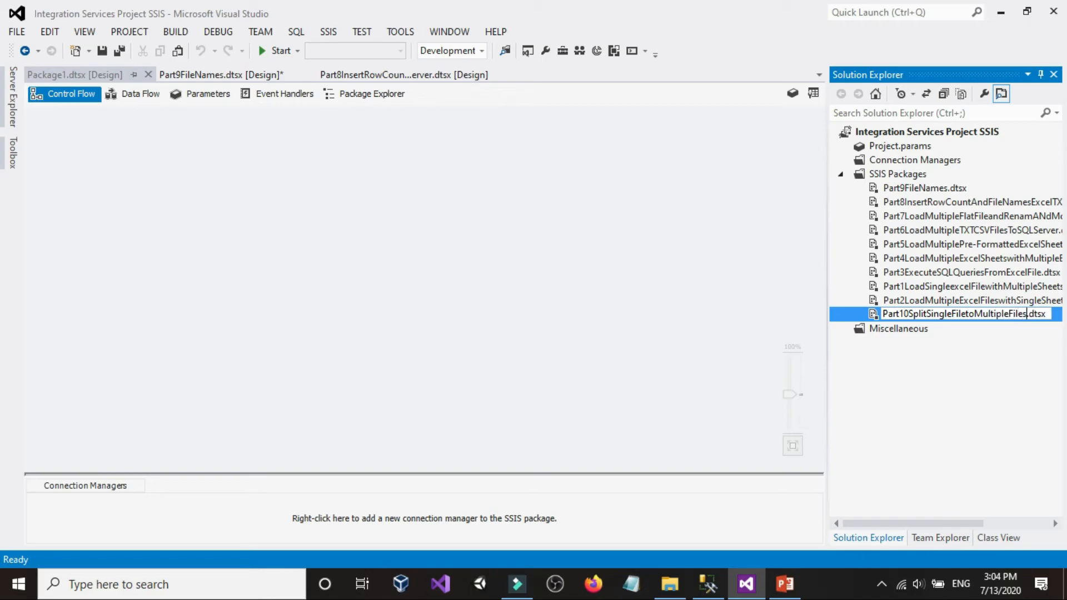
left_click(334, 305)
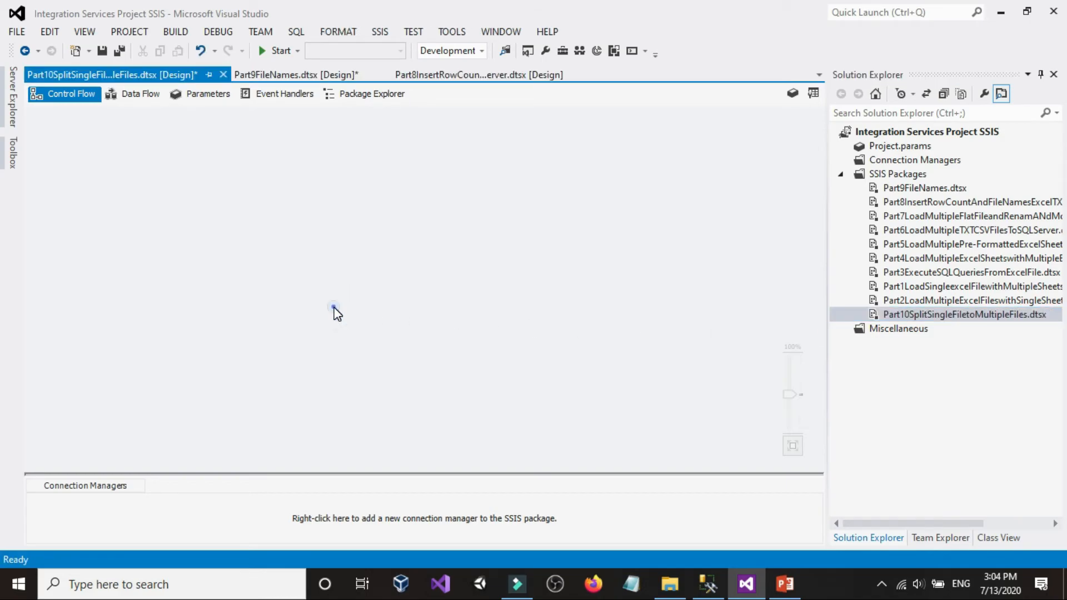
- Auto-hide Solution Explorer and display the SSIS Toolbox beside the package's control flow
left_click(1041, 74)
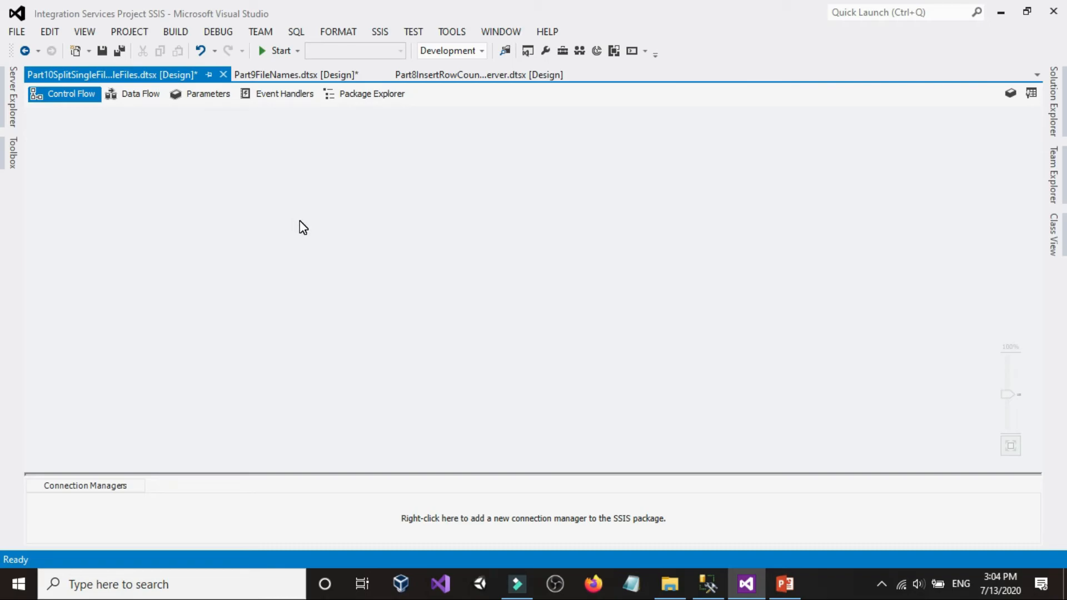
left_click(709, 586)
left_click(746, 584)
left_click(10, 100)
left_click(12, 142)
left_click(12, 104)
left_click(11, 104)
left_click(12, 163)
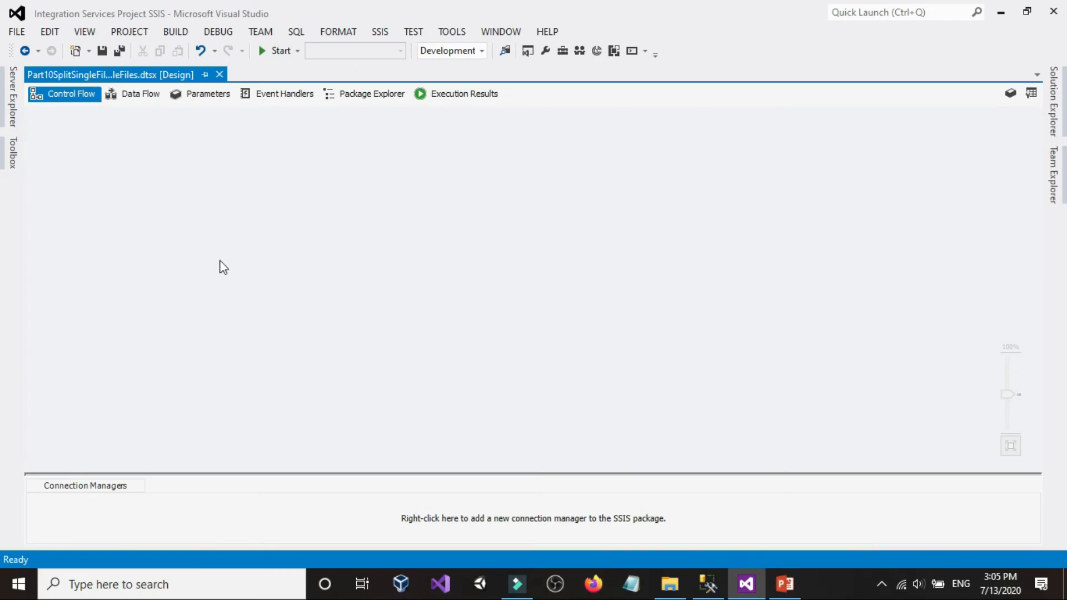
right_click(134, 175)
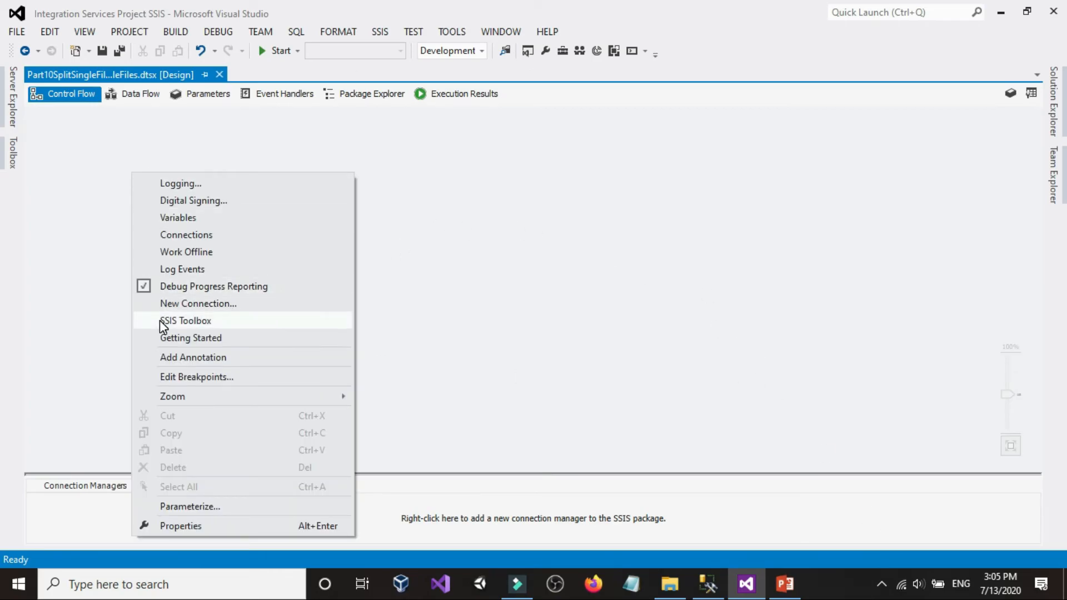
left_click(178, 322)
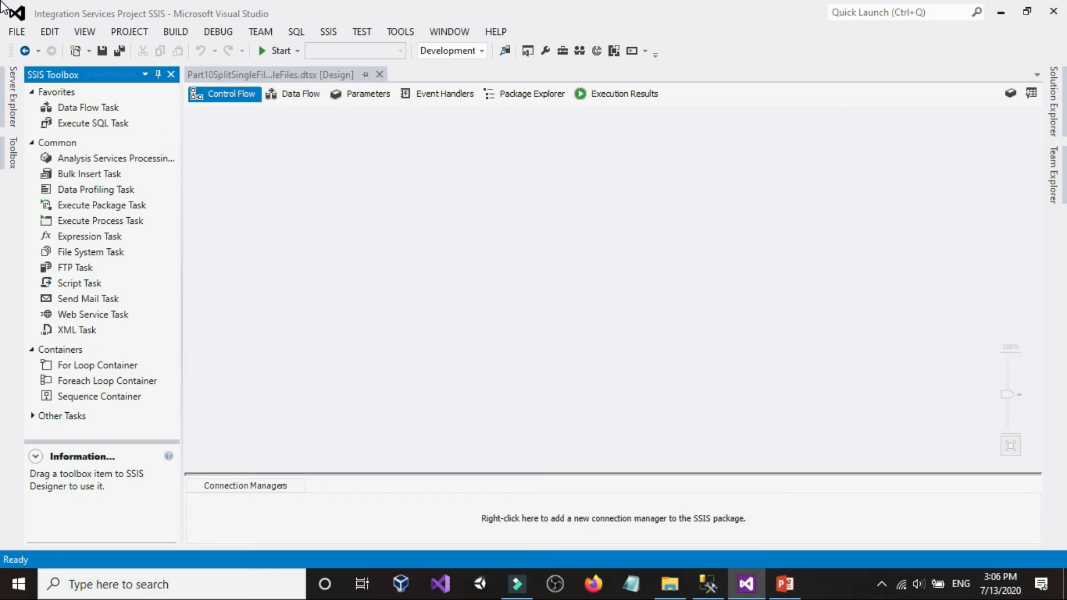
- Add a Data Flow Task to the package's control flow
left_click_drag(87, 111, 289, 185)
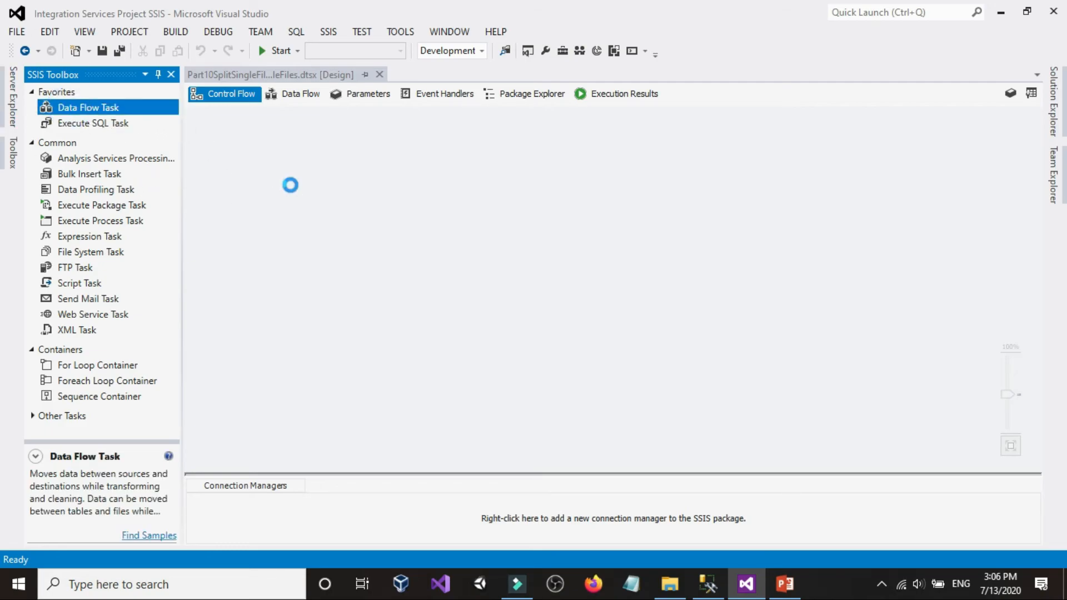
left_click(267, 220)
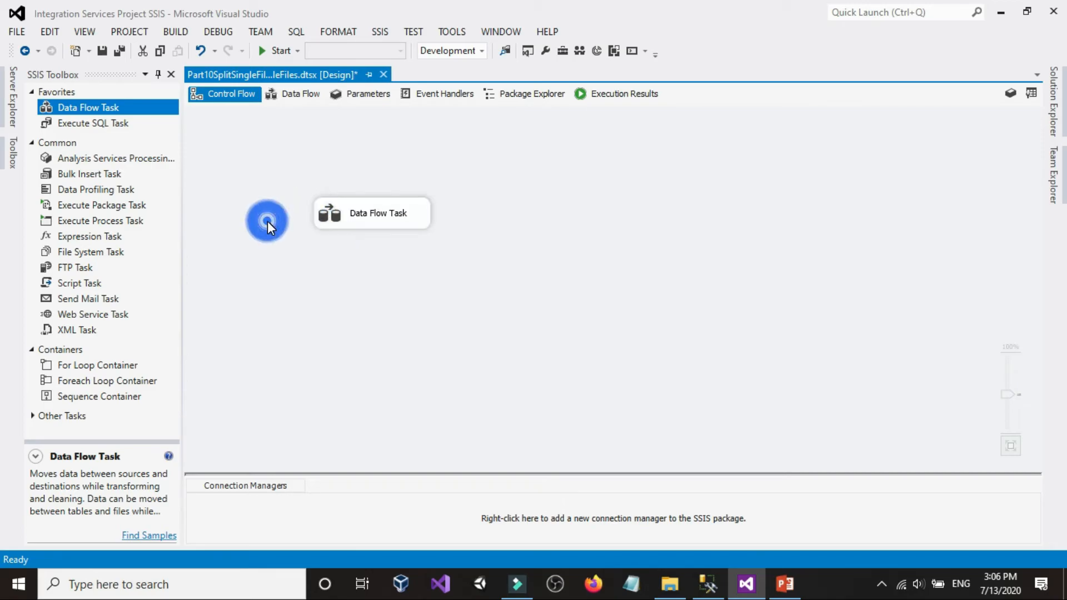
scroll(270, 226, "up", 1)
scroll(271, 228, "up", 1)
left_click(238, 177)
left_click_drag(365, 230, 360, 213)
left_click(275, 216)
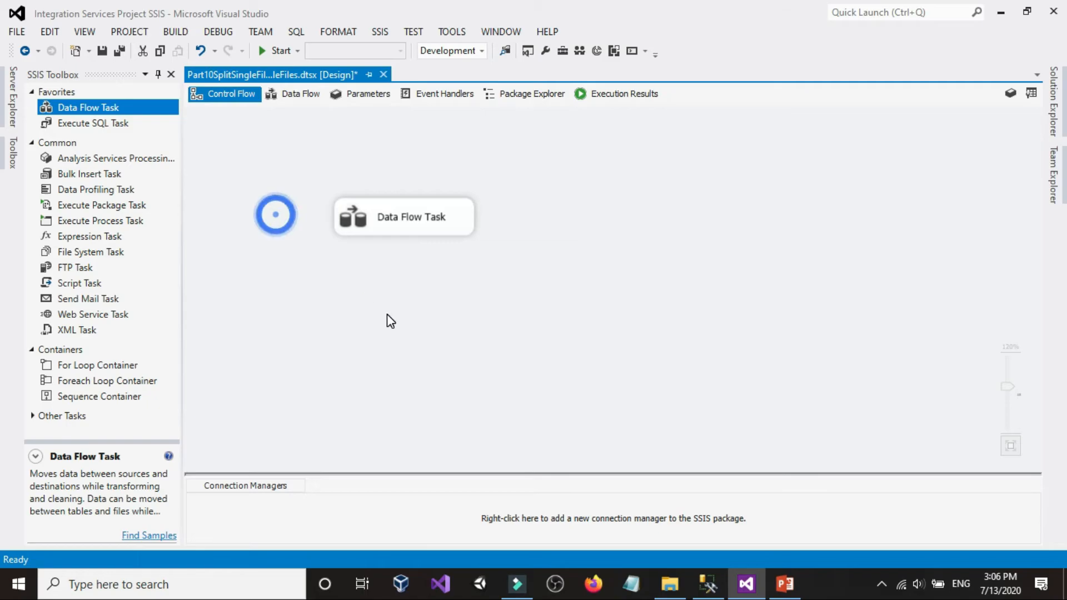
- Review the full contents of Customers_1.txt from the CustomersFiles folder once more and close the file
left_click(670, 584)
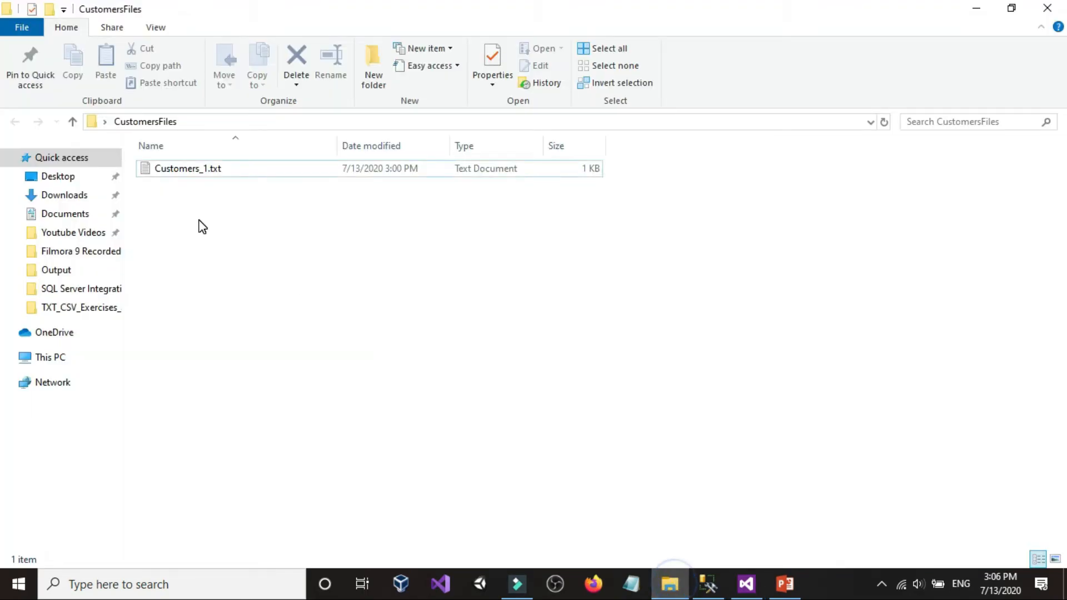
double_click(188, 170)
left_click_drag(406, 463, 250, 197)
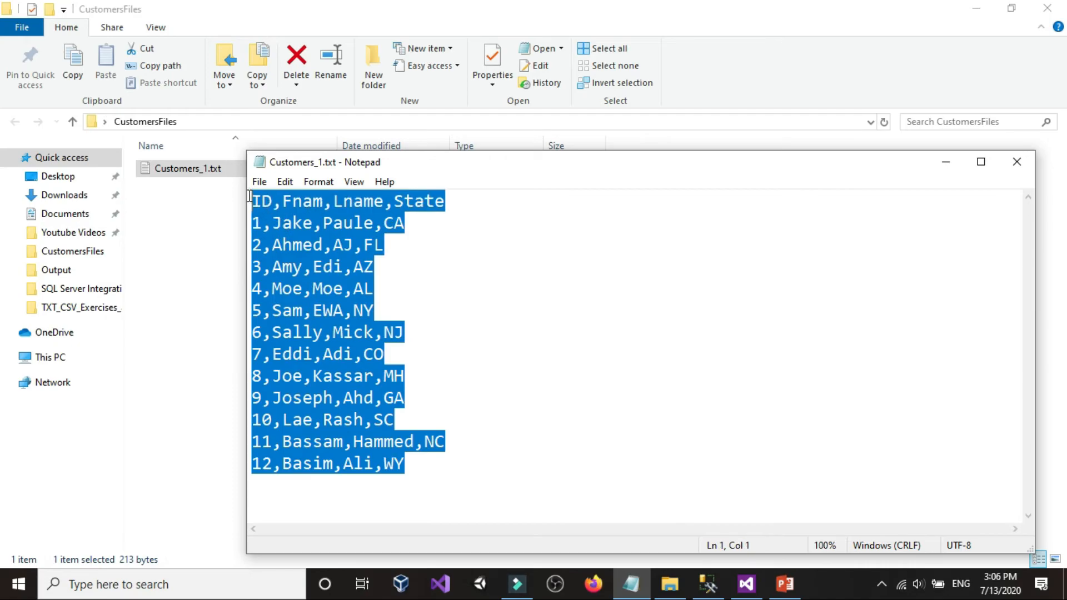
left_click(458, 359)
left_click_drag(422, 466, 98, 128)
left_click(441, 417)
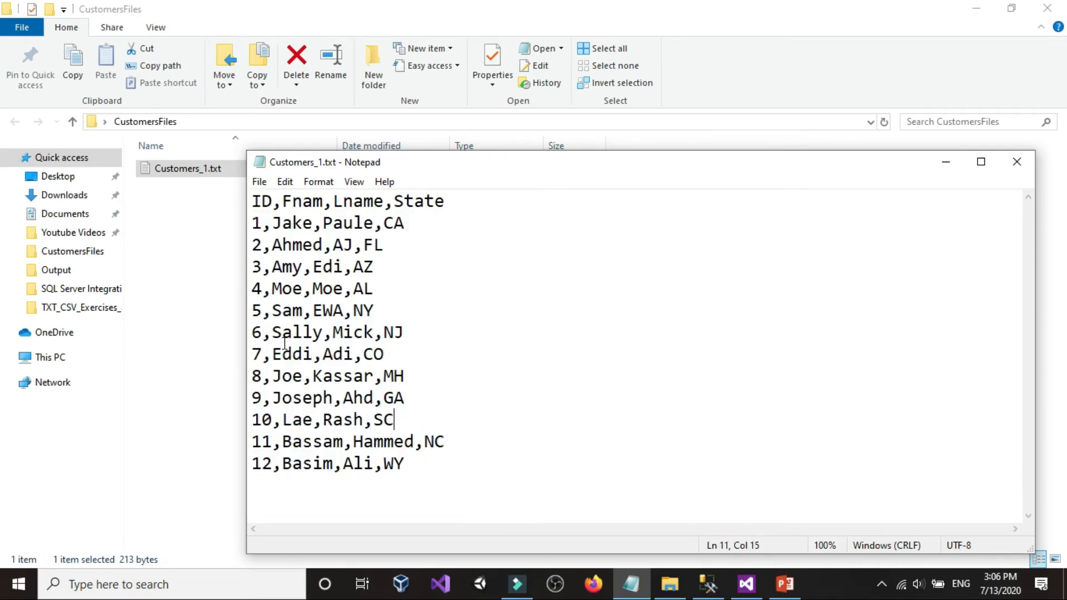
left_click(1017, 162)
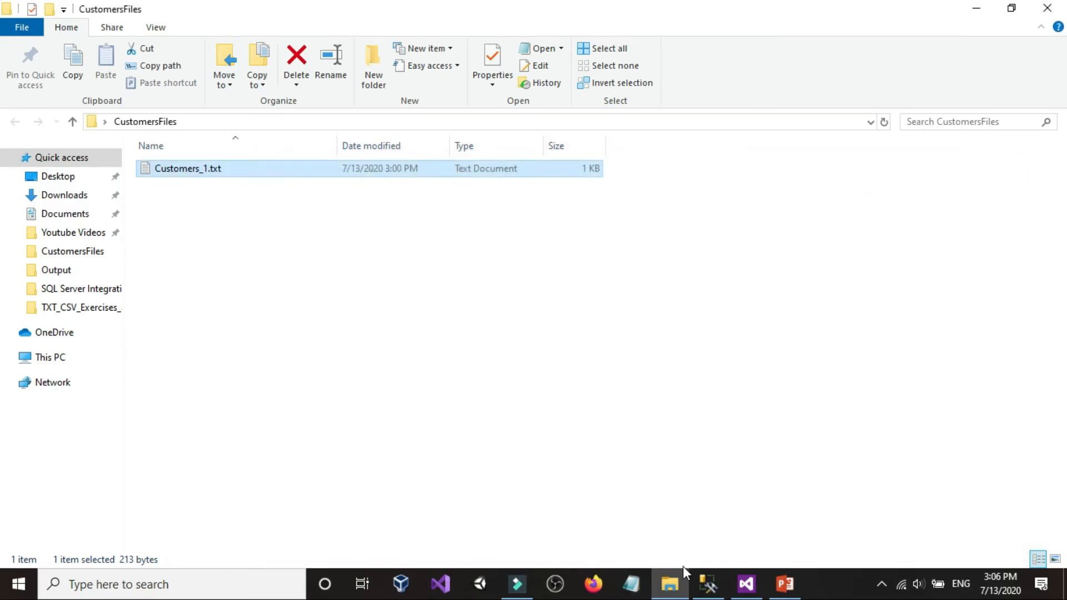
- Return to Visual Studio and open the Data Flow Task's design surface, checking the CustomersFiles source folder
left_click(746, 585)
double_click(384, 219)
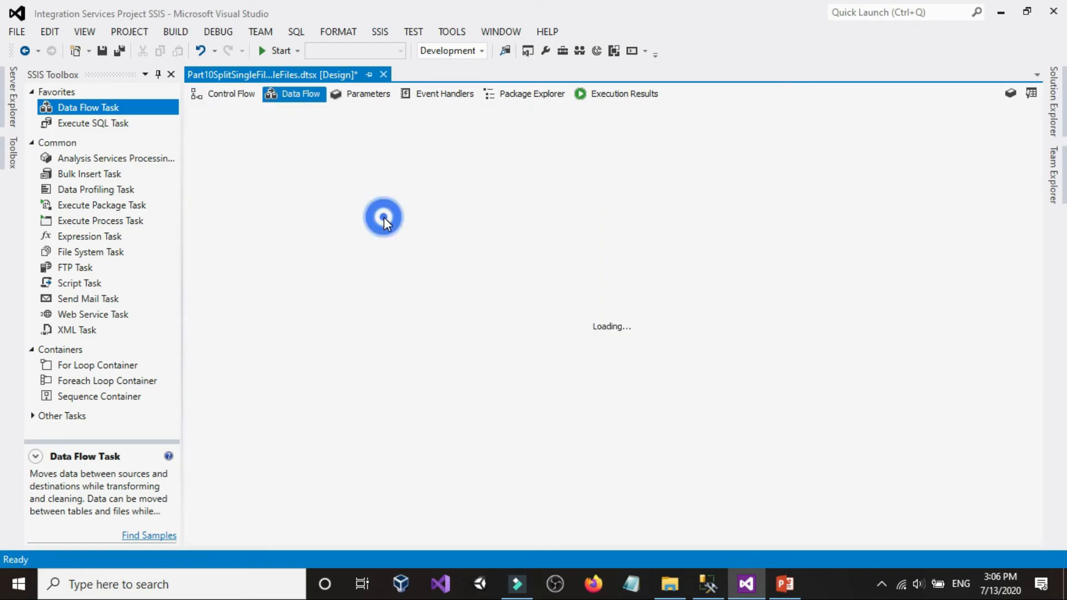
left_click(670, 583)
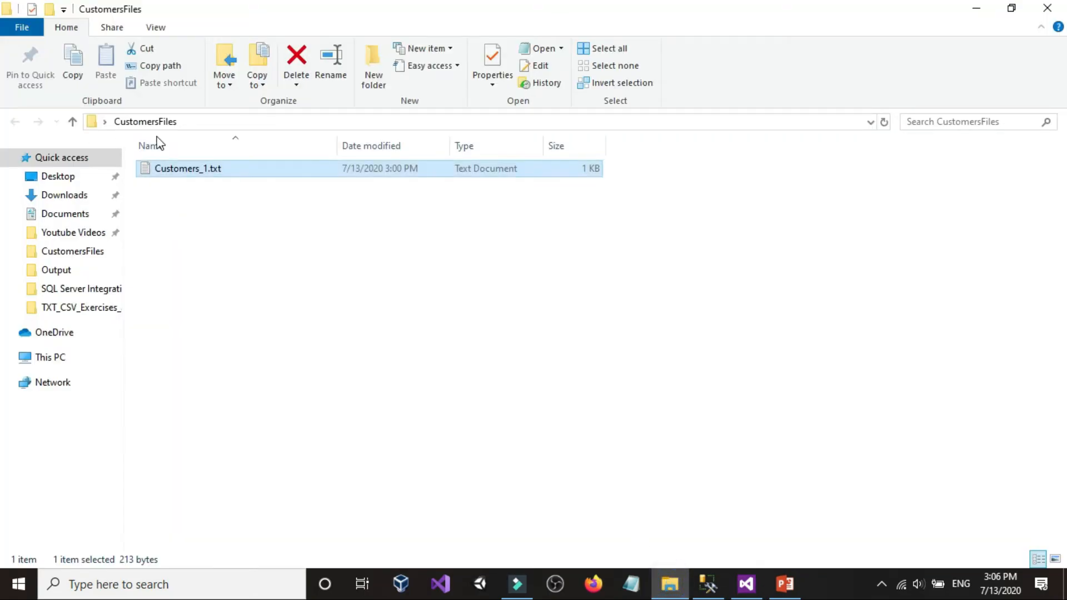
left_click(746, 584)
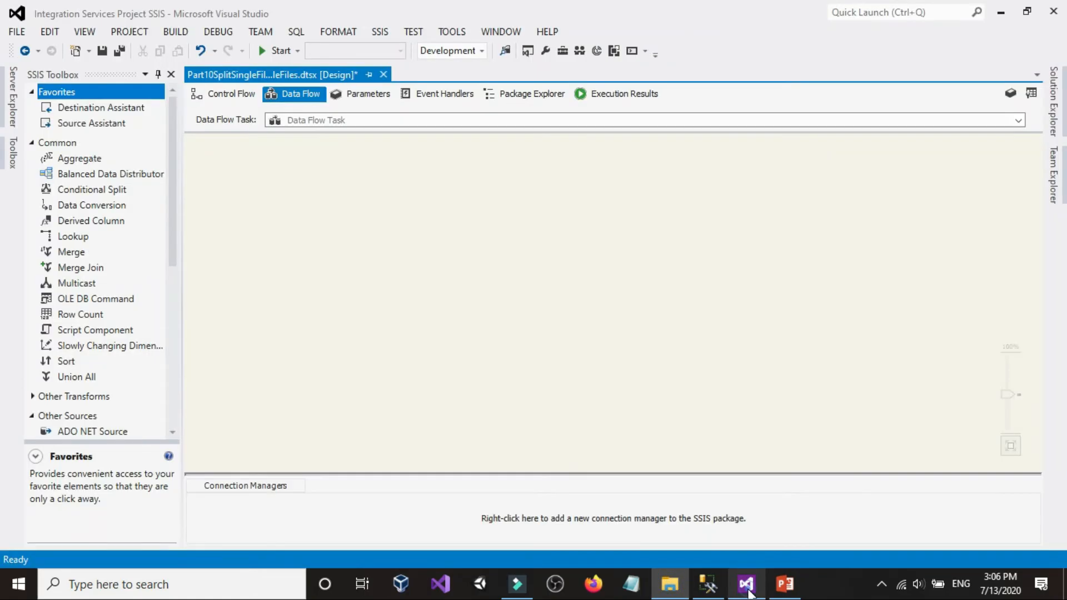
- Add a Flat File Source to the empty data flow design surface
scroll(146, 358, "down", 4)
scroll(145, 358, "down", 3)
scroll(143, 353, "up", 2)
scroll(143, 352, "down", 2)
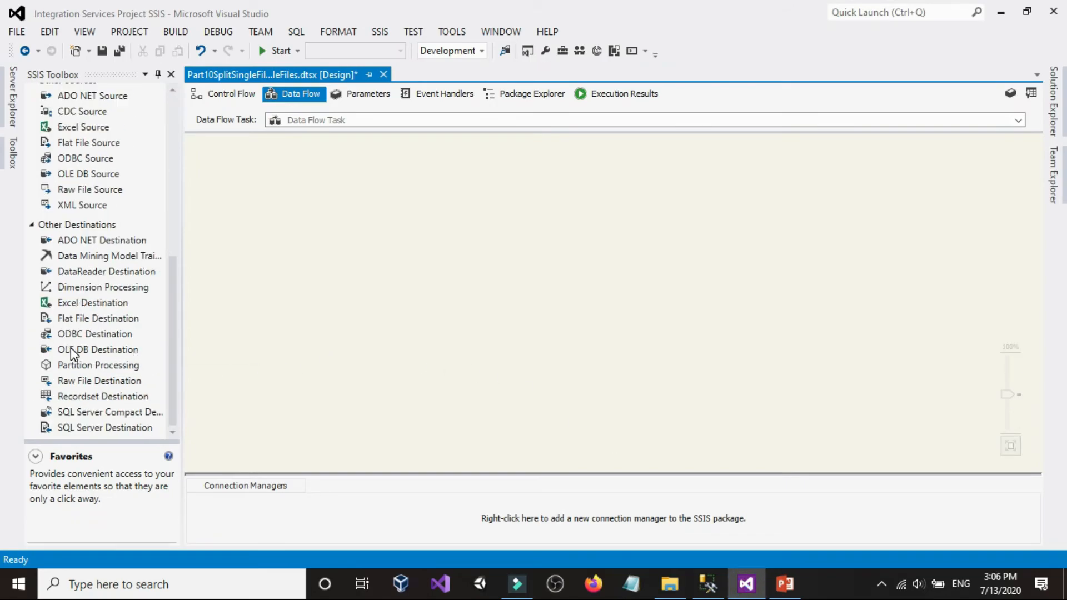
scroll(75, 328, "up", 2)
left_click_drag(89, 238, 308, 216)
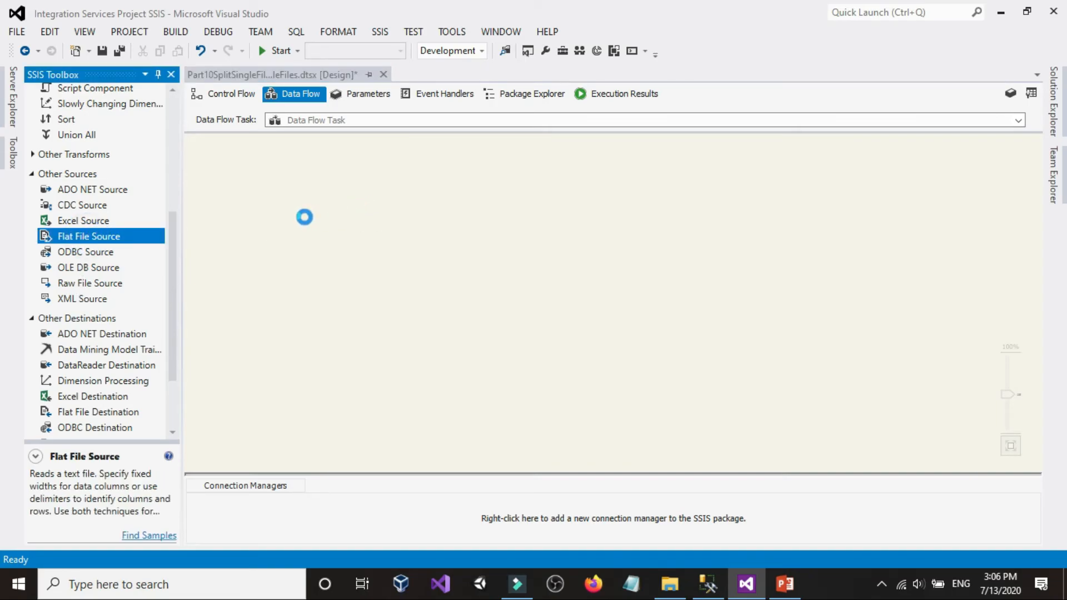
left_click(320, 228)
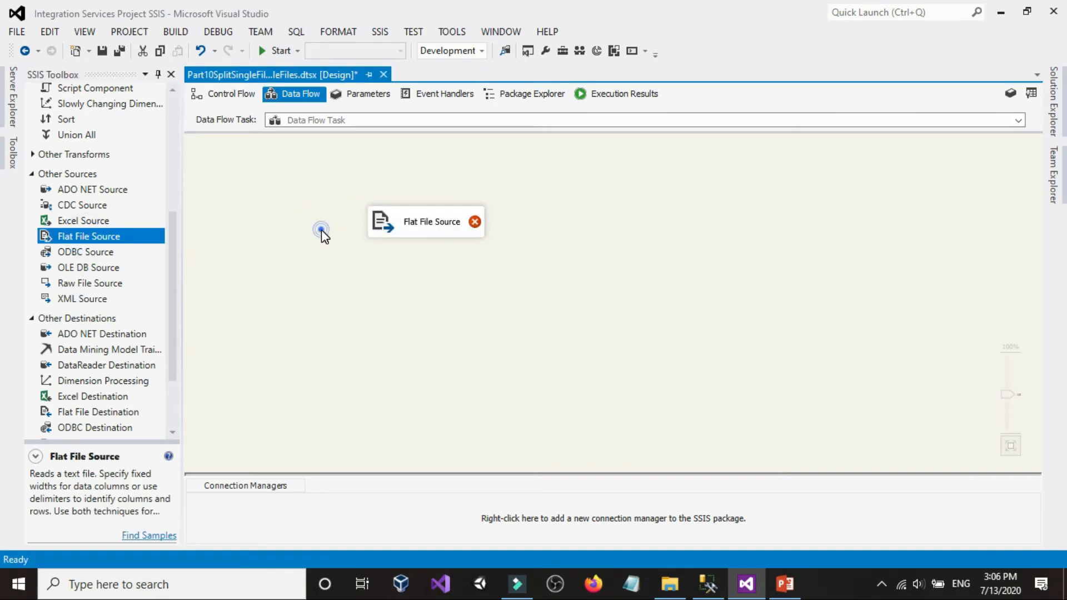
left_click(386, 229)
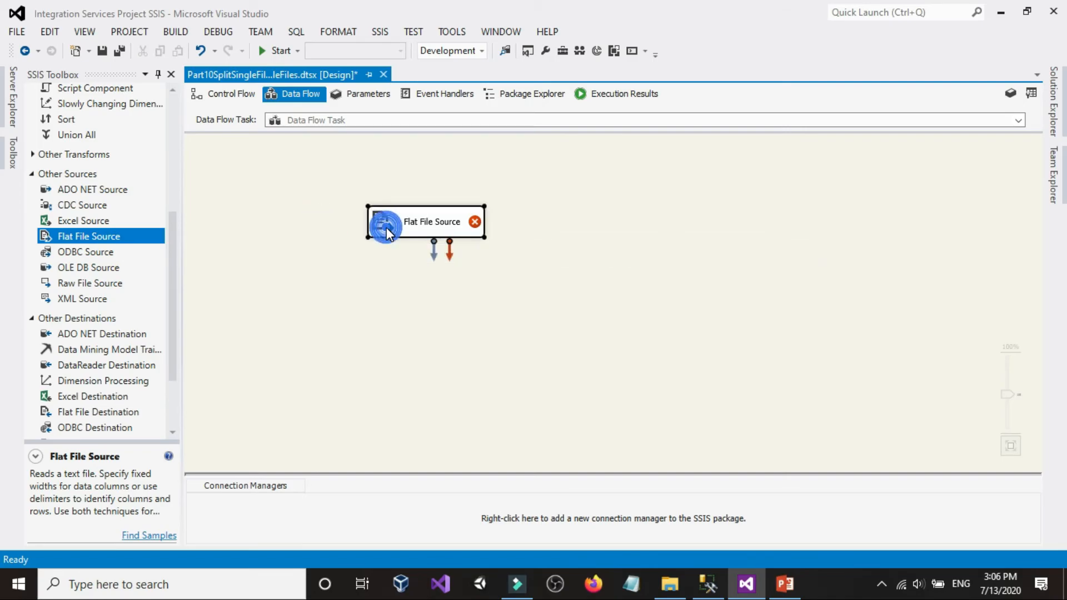
- Create a new connection manager for the Flat File Source and name it FileFile_GetTotalRows_Conn
double_click(387, 233)
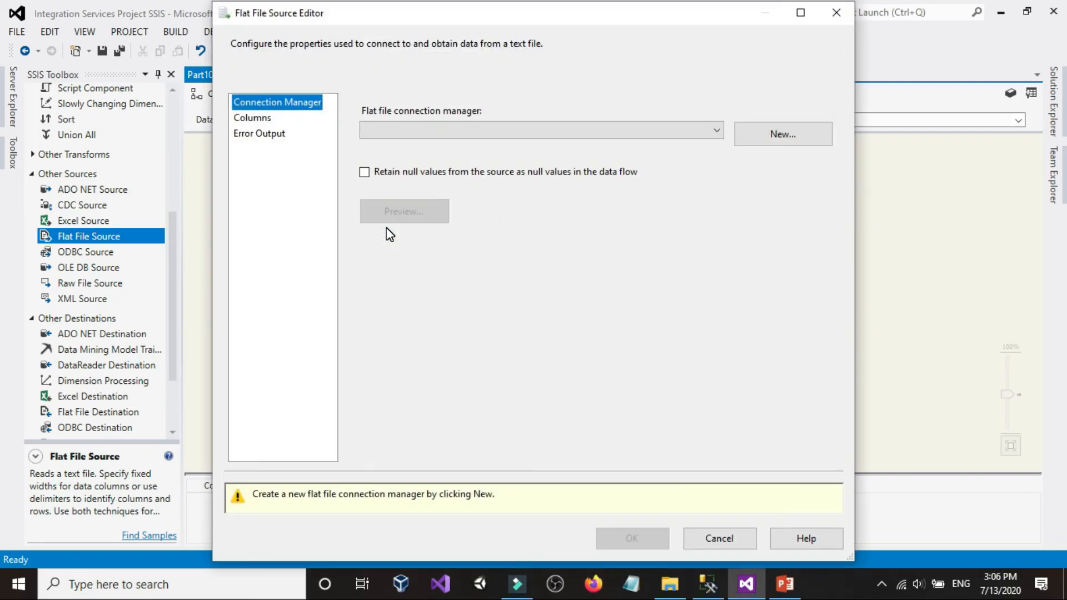
left_click(747, 139)
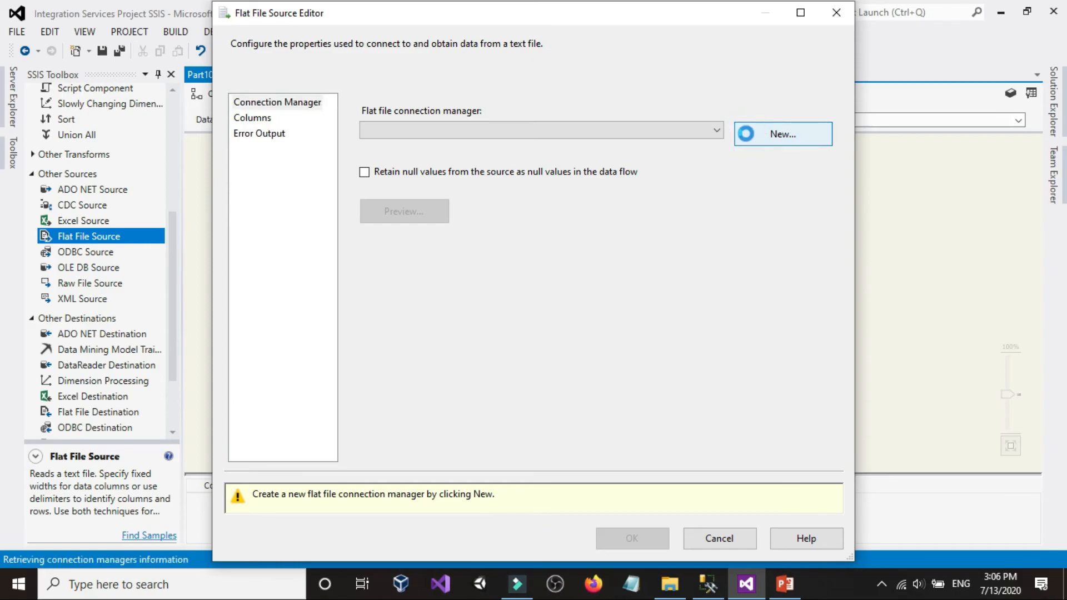
left_click(760, 131)
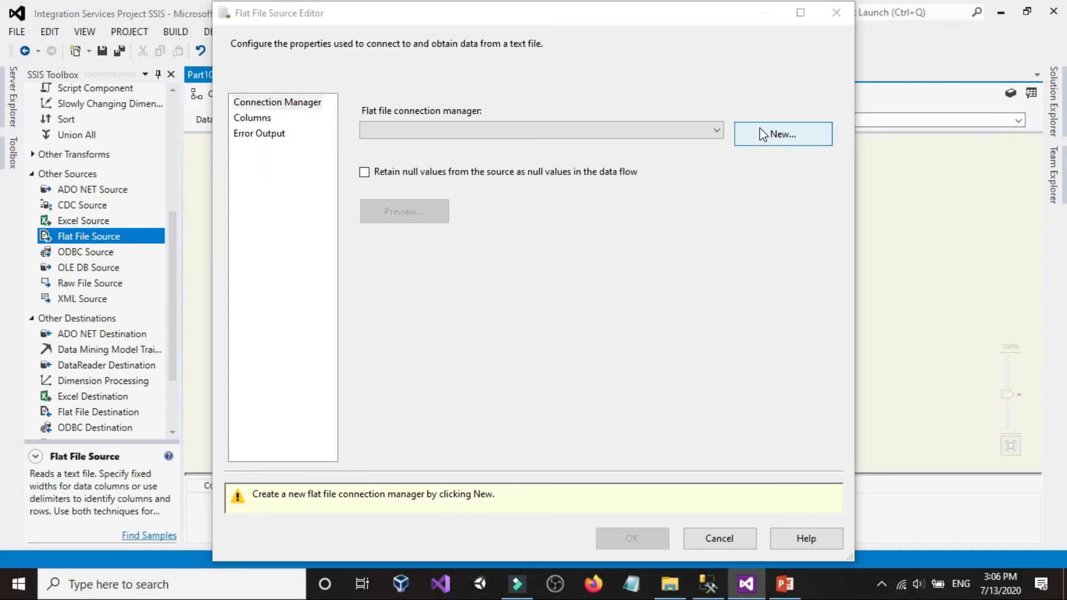
triple_click(669, 83)
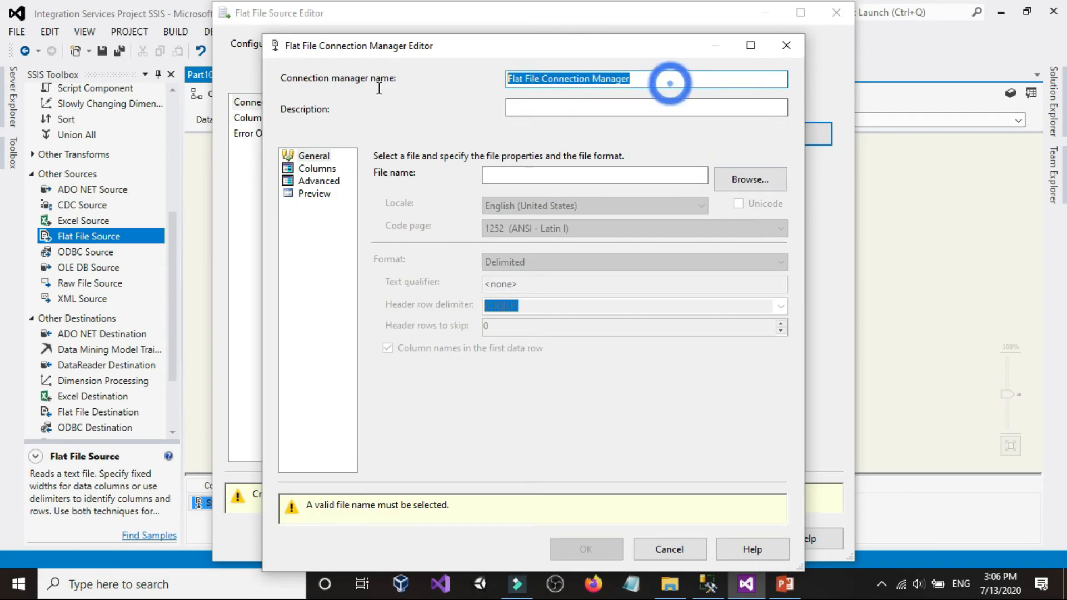
type("FileFile_GetTotalRows_Conn")
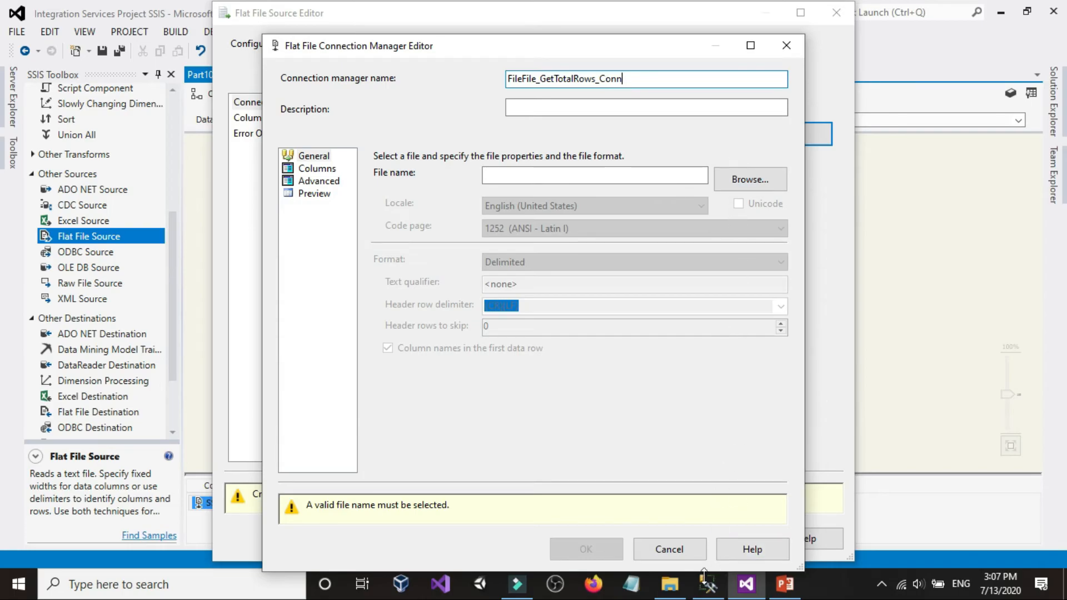
- Copy the path of the CustomersFiles folder in File Explorer
left_click(670, 584)
left_click(466, 122)
right_click(465, 118)
left_click(506, 169)
left_click(485, 242)
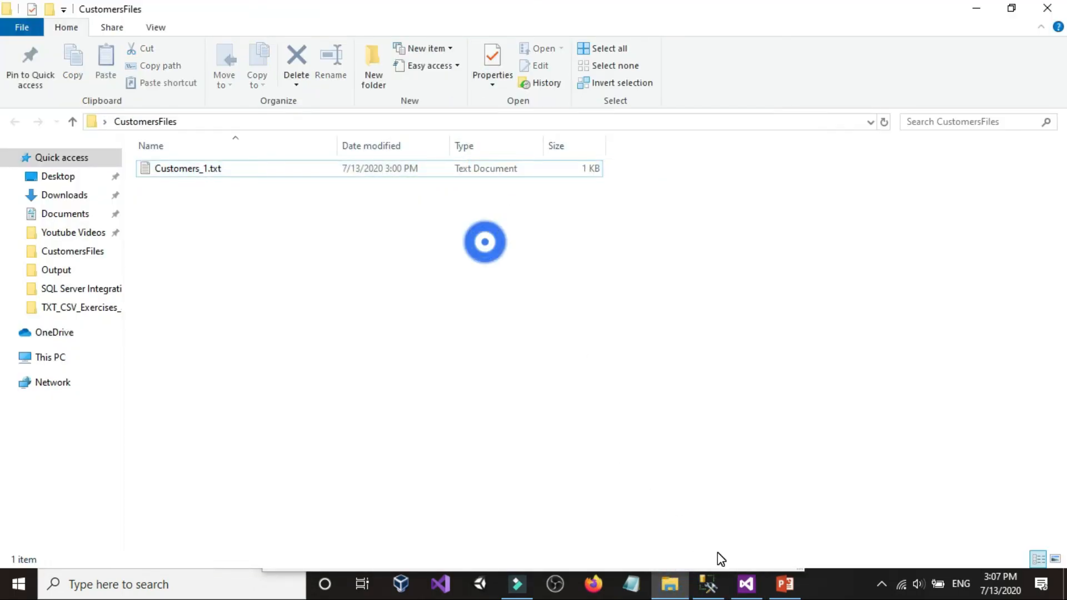
- Back in Visual Studio, browse to the copied folder path and select Customers_1.txt as the connection's source file
left_click(746, 583)
left_click(733, 188)
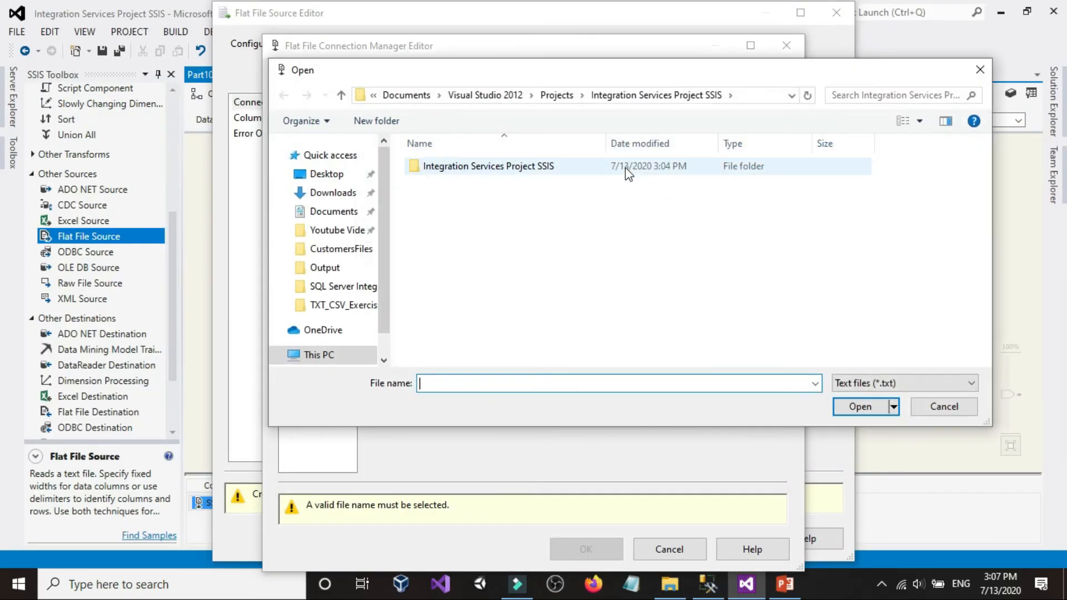
left_click(752, 94)
right_click(753, 96)
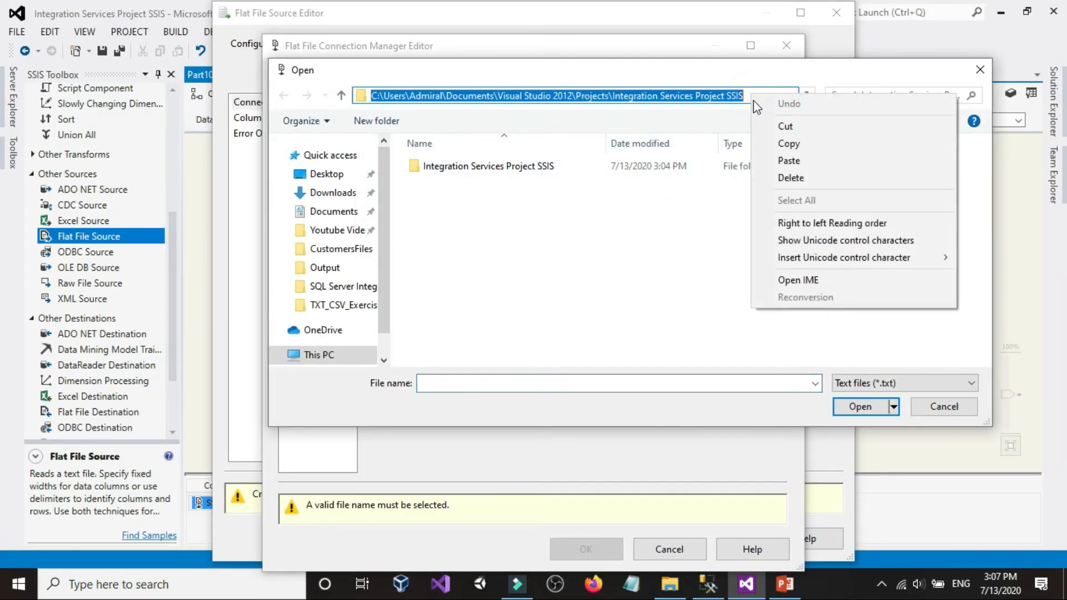
left_click(789, 160)
left_click(808, 96)
left_click(596, 303)
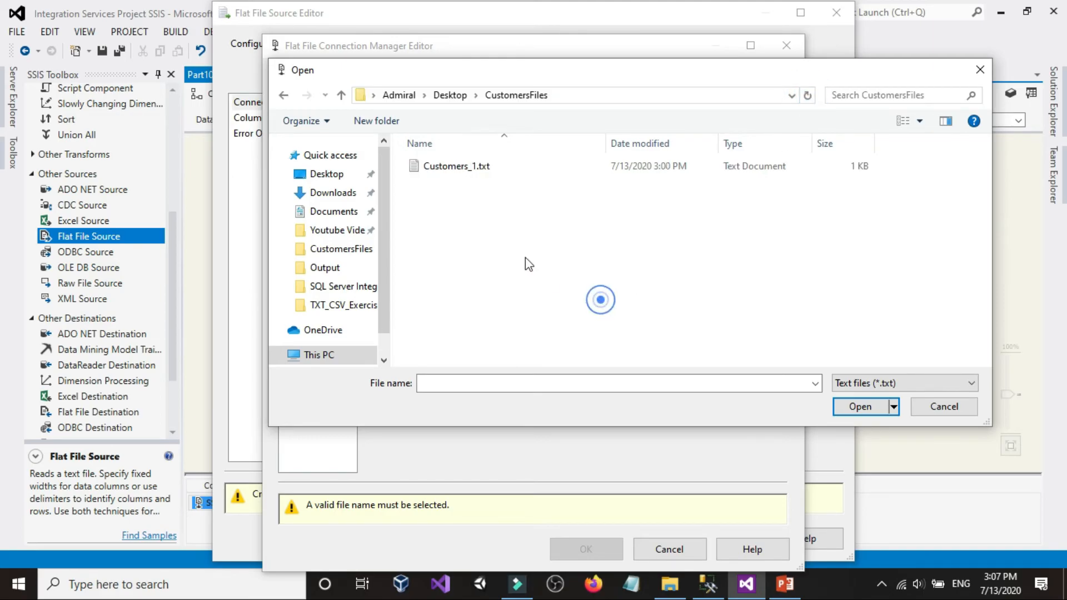
double_click(450, 167)
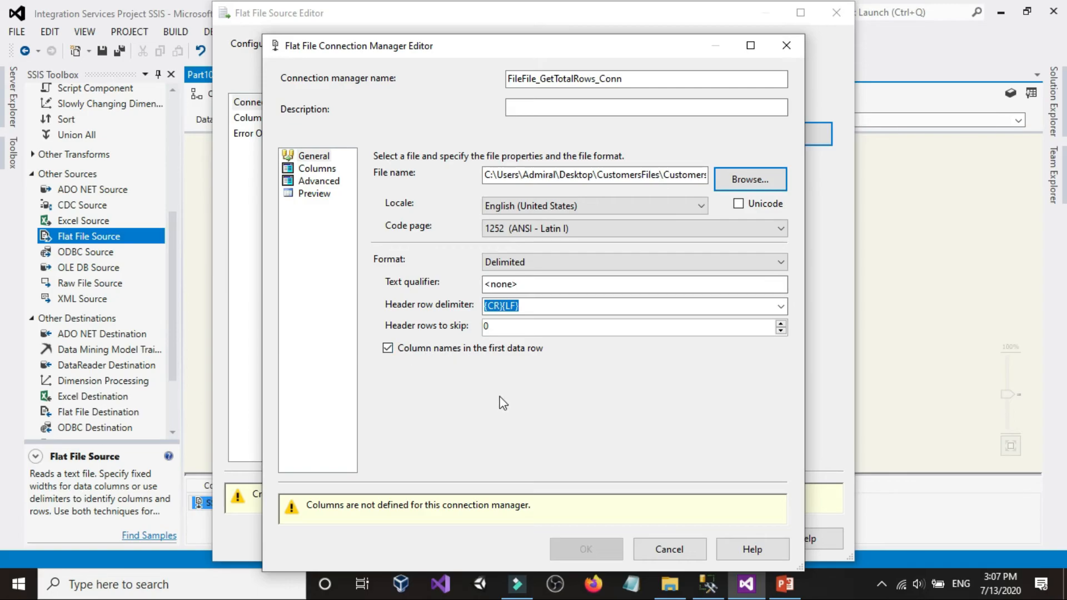
- Check the header row and comma-separated layout of Customers_1.txt from the CustomersFiles folder and close the file
left_click(670, 584)
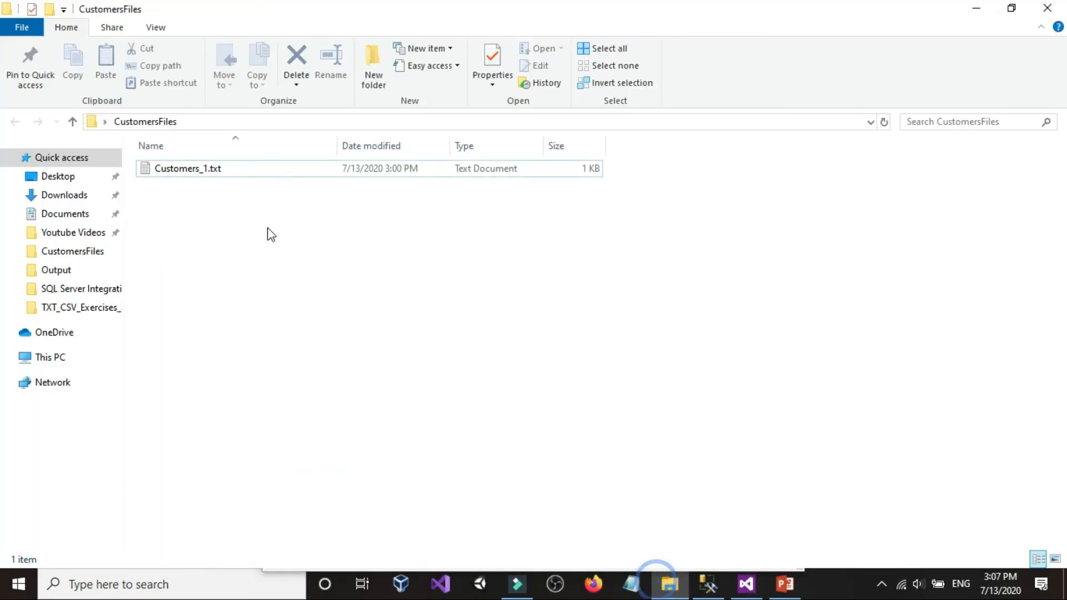
double_click(196, 169)
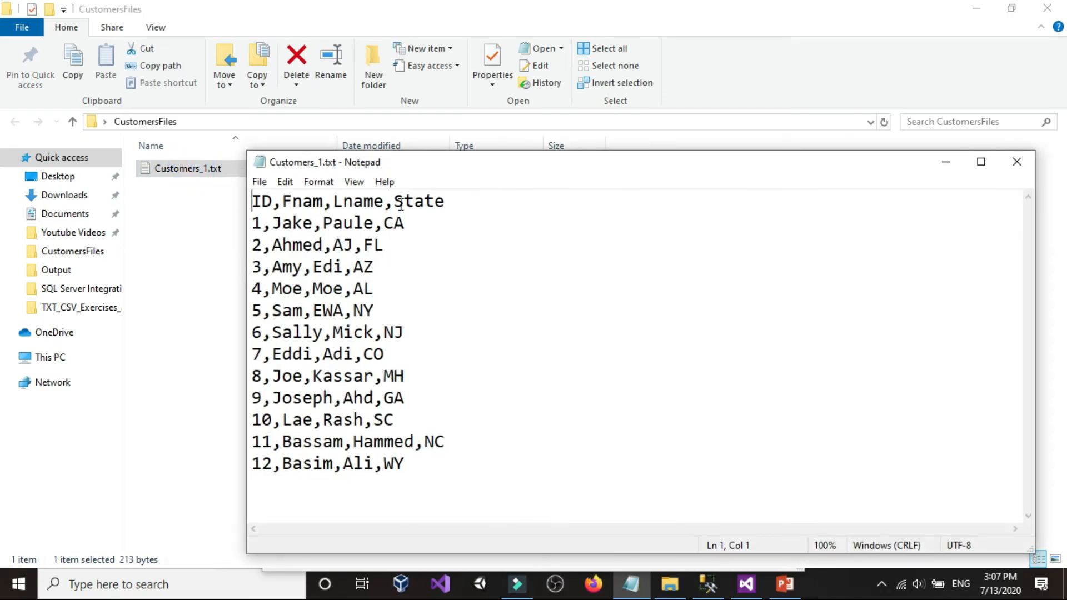
left_click(1017, 162)
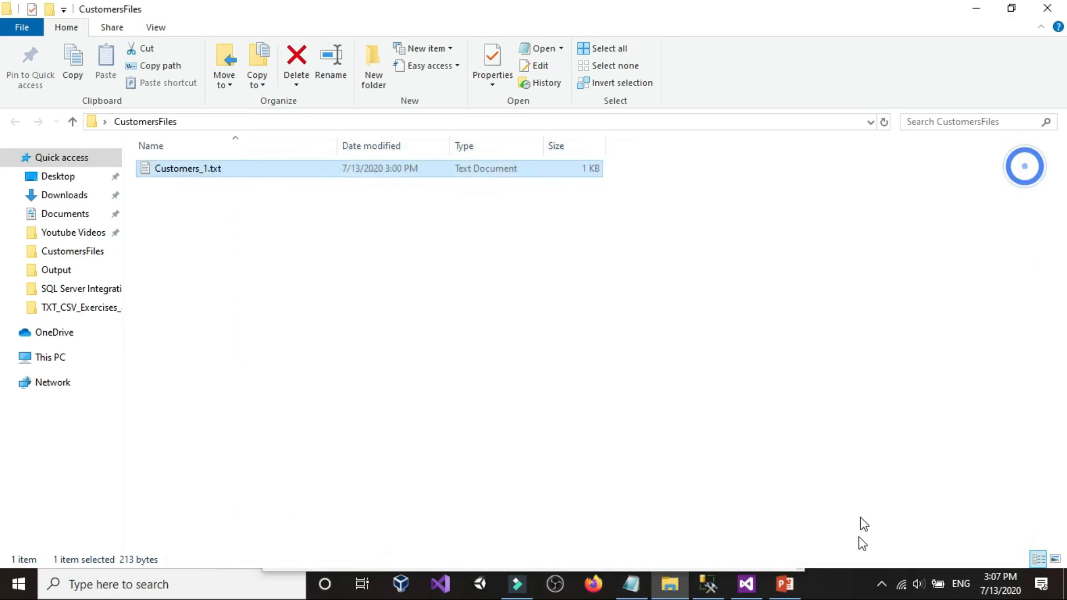
- Close the PowerPoint presentation and return to the Flat File Connection Manager Editor in Visual Studio
left_click(777, 588)
left_click(1052, 10)
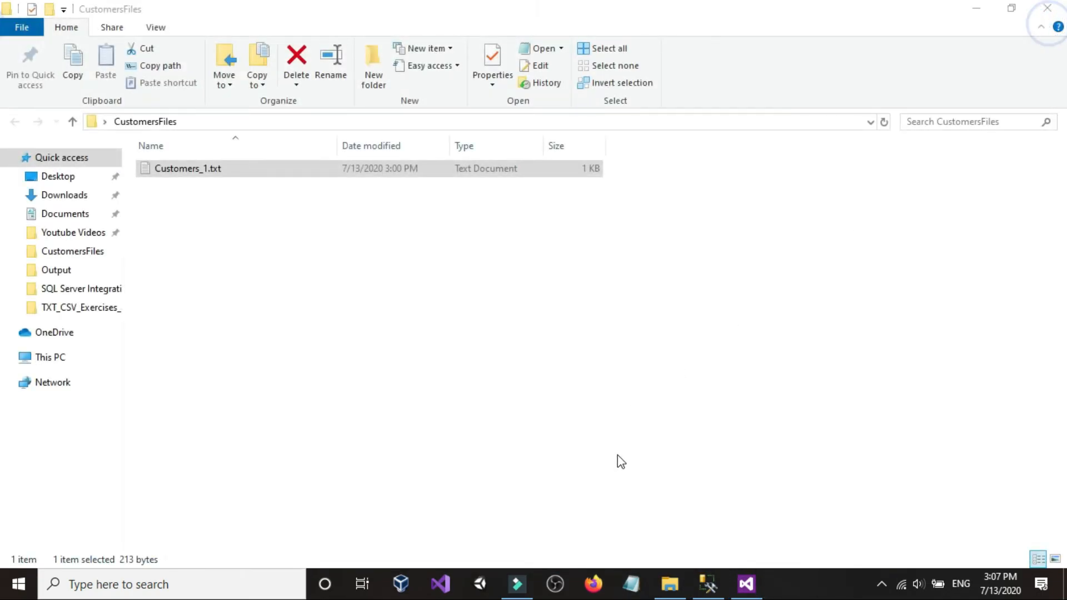
left_click(742, 585)
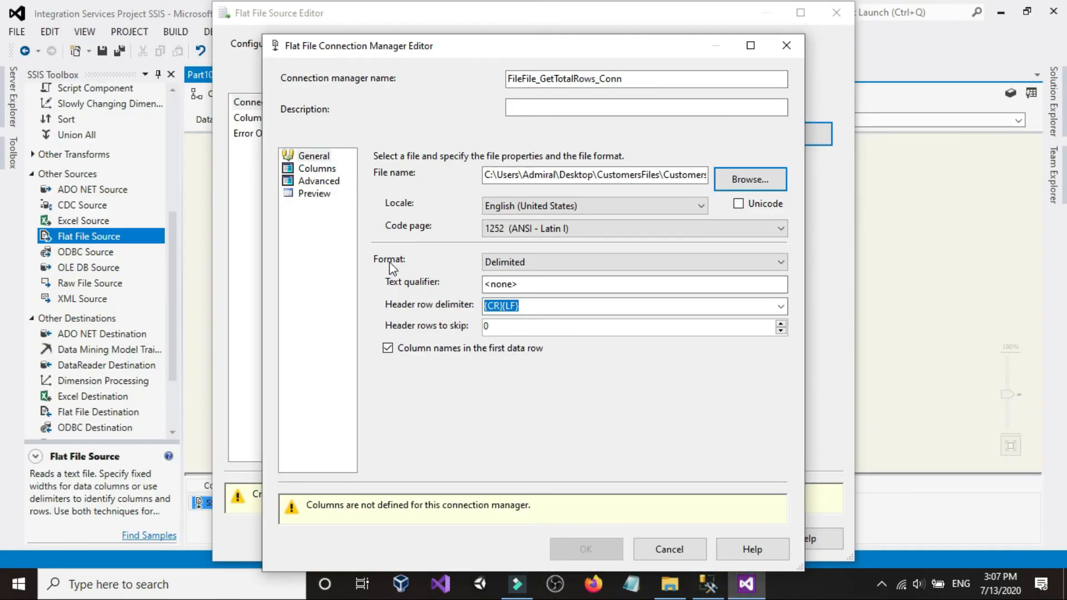
- Load the source file's columns, review their preview and advanced properties, and confirm the flat file connection manager
left_click(316, 170)
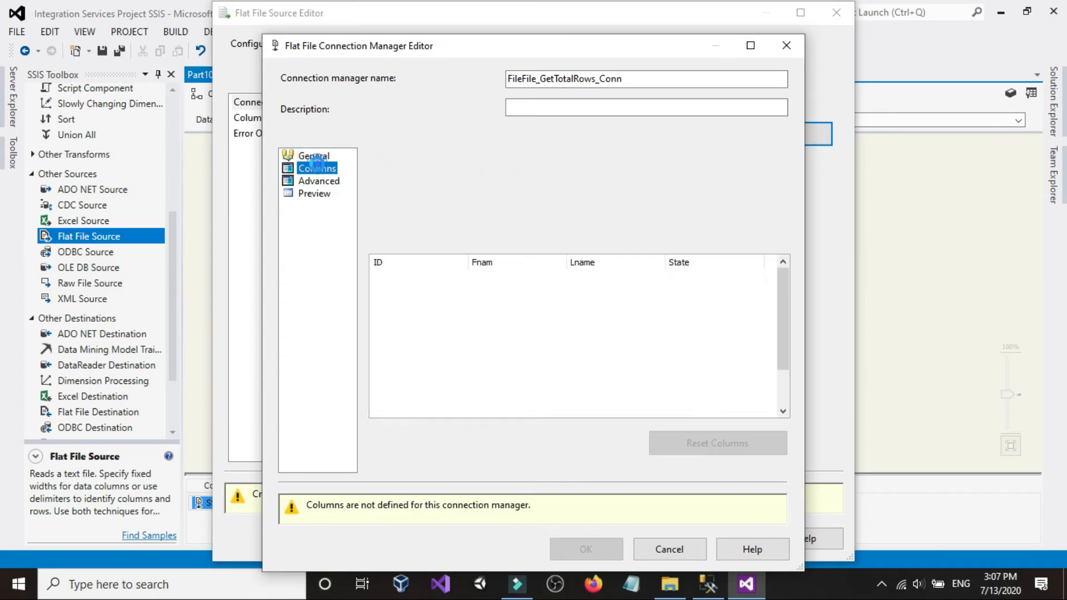
left_click(312, 191)
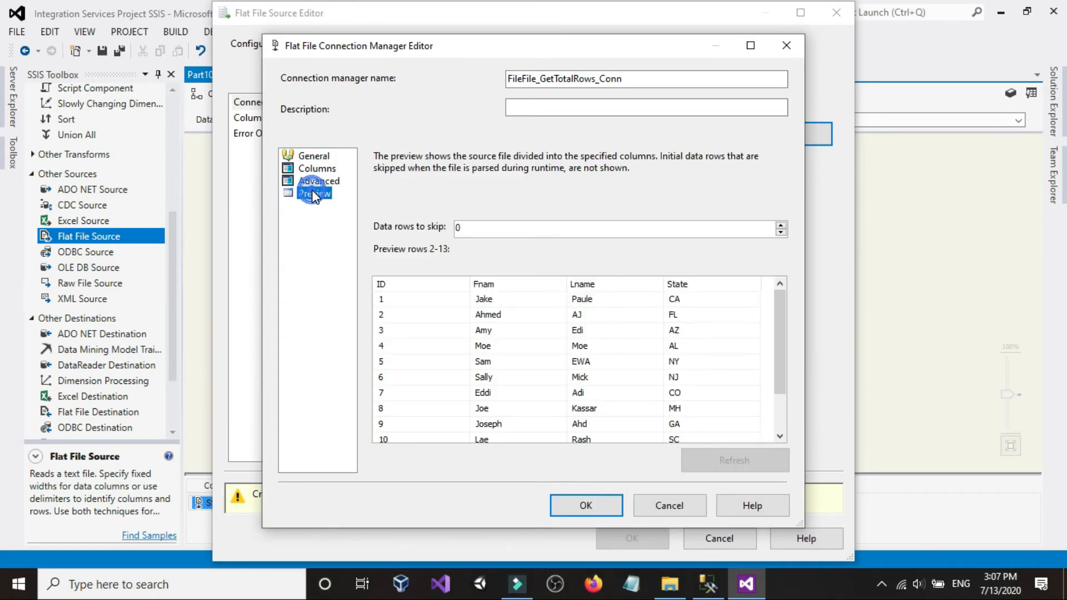
left_click(315, 181)
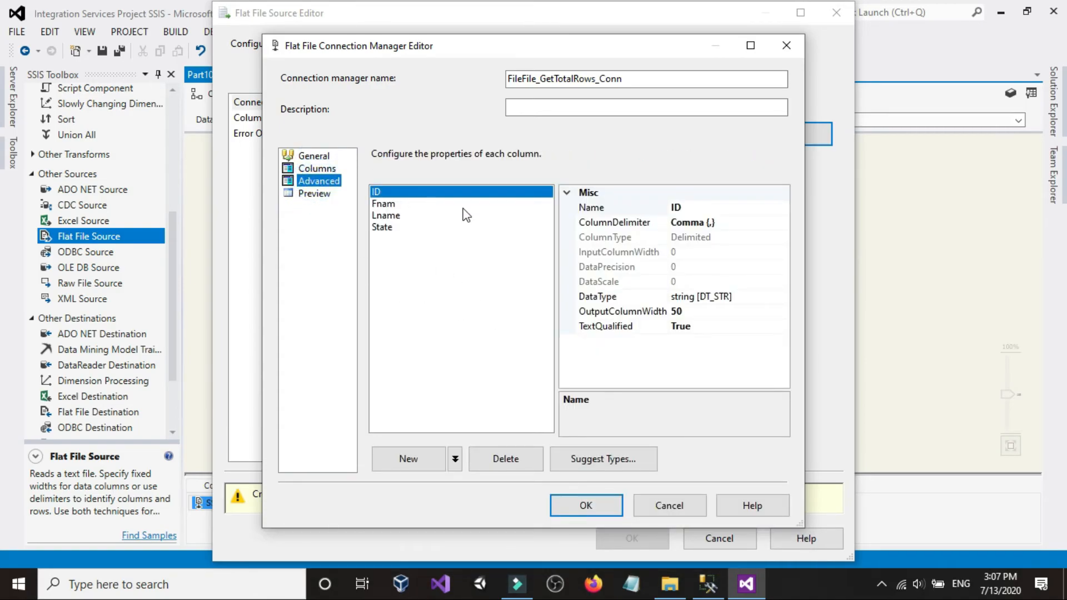
left_click(316, 168)
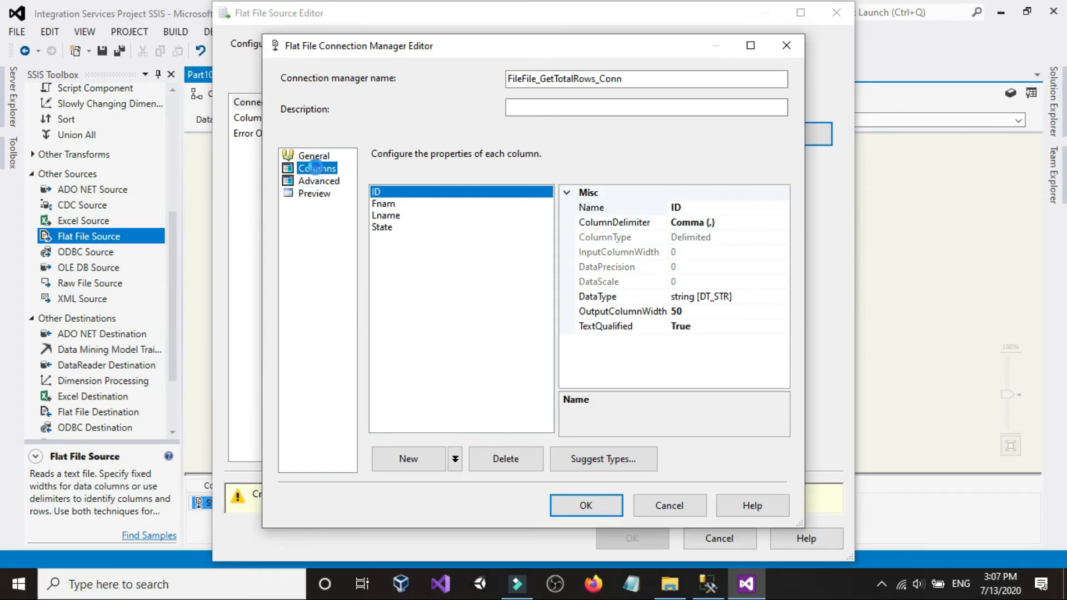
left_click_drag(782, 296, 778, 331)
left_click(554, 504)
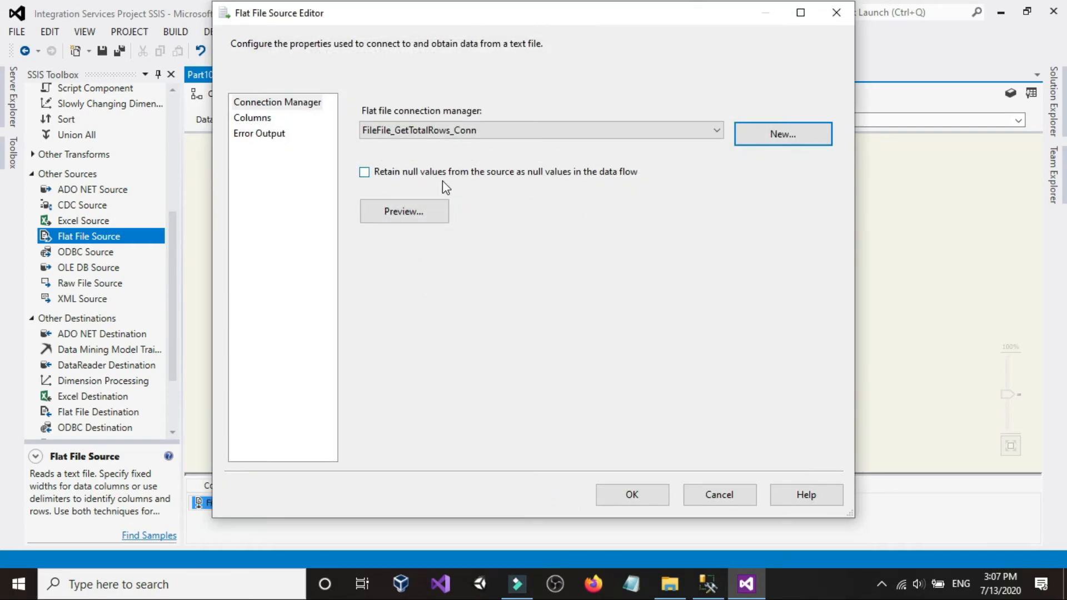
- Enable retaining null values from the source, and inspect the State value of row 2 in Customers_1.txt
left_click(365, 173)
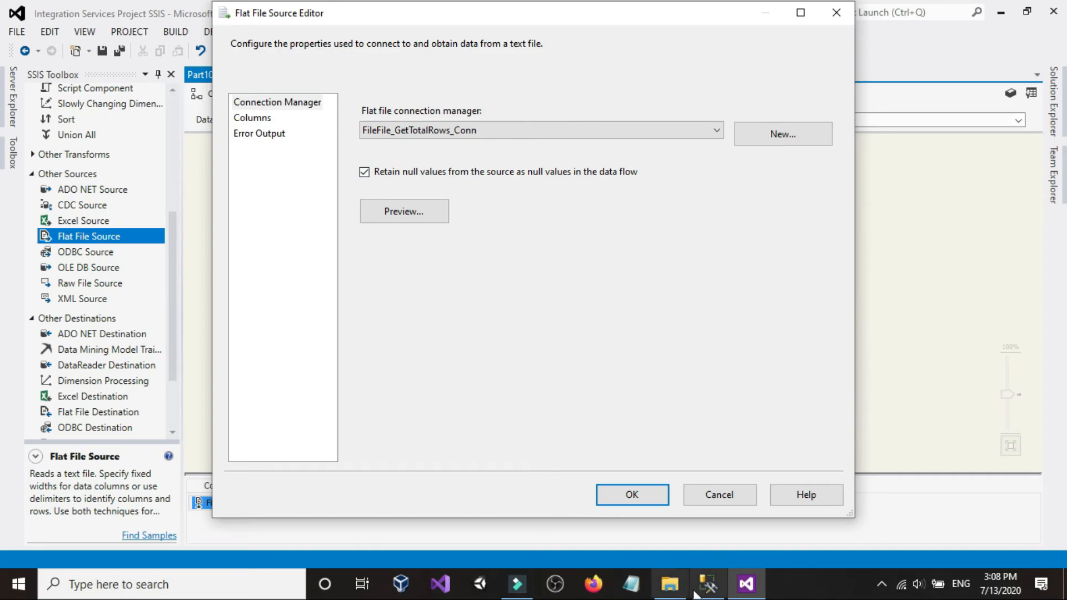
left_click(669, 583)
double_click(195, 176)
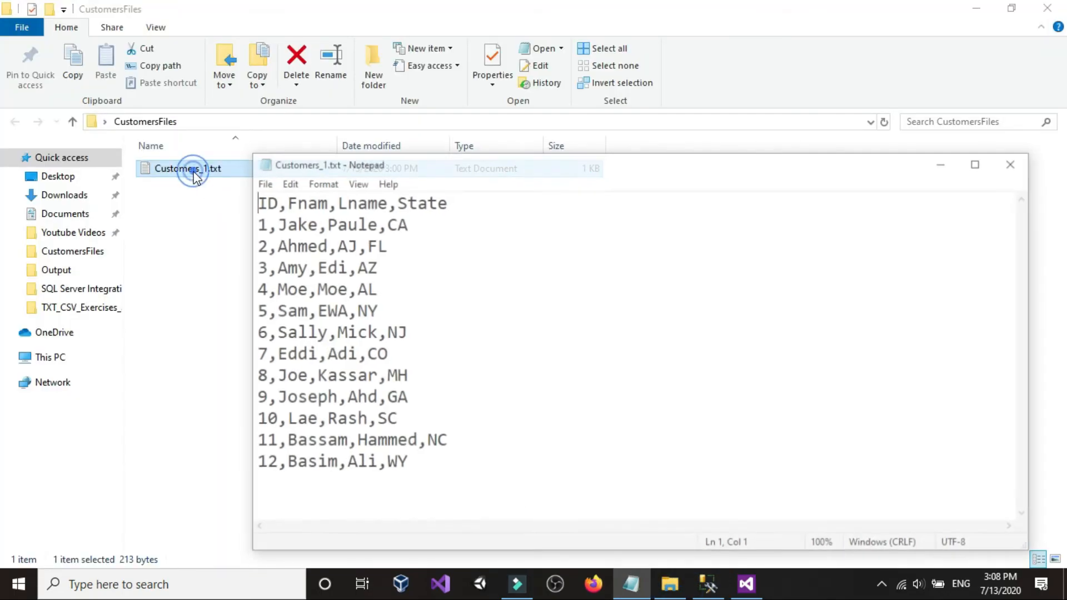
left_click_drag(386, 250, 364, 248)
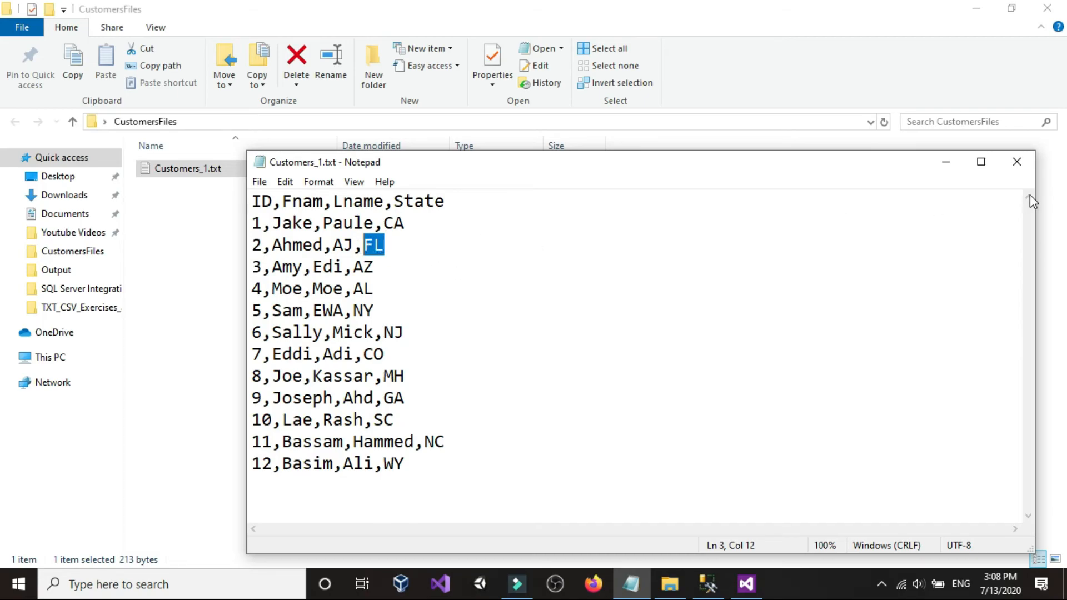
left_click(1017, 161)
left_click(746, 584)
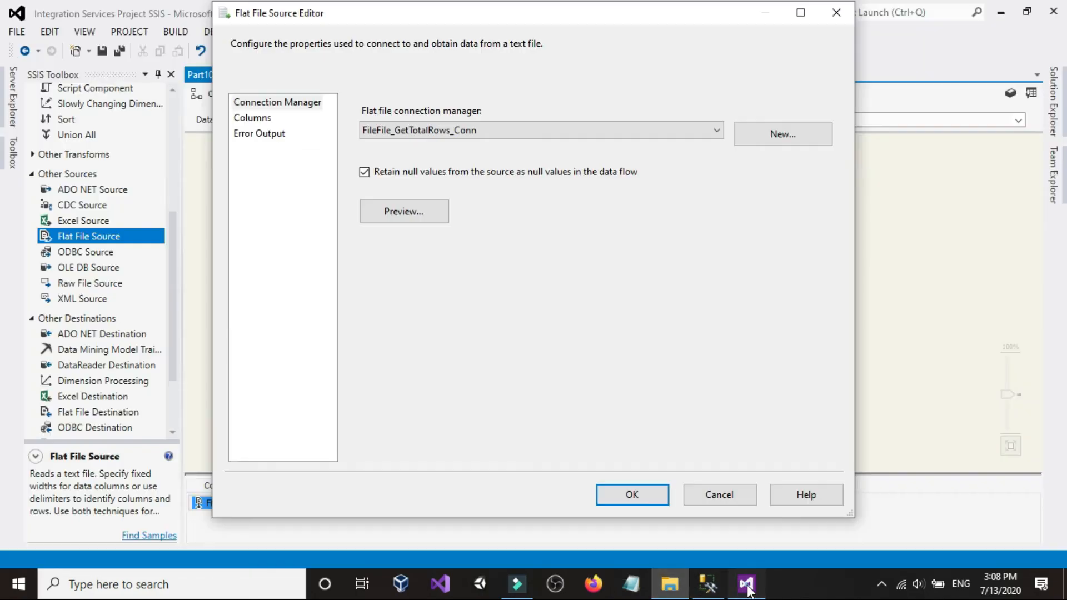
- Preview the Flat File Source's sample data, check its ID, Fnam, Lname and State column mappings, and confirm the source settings
left_click(408, 217)
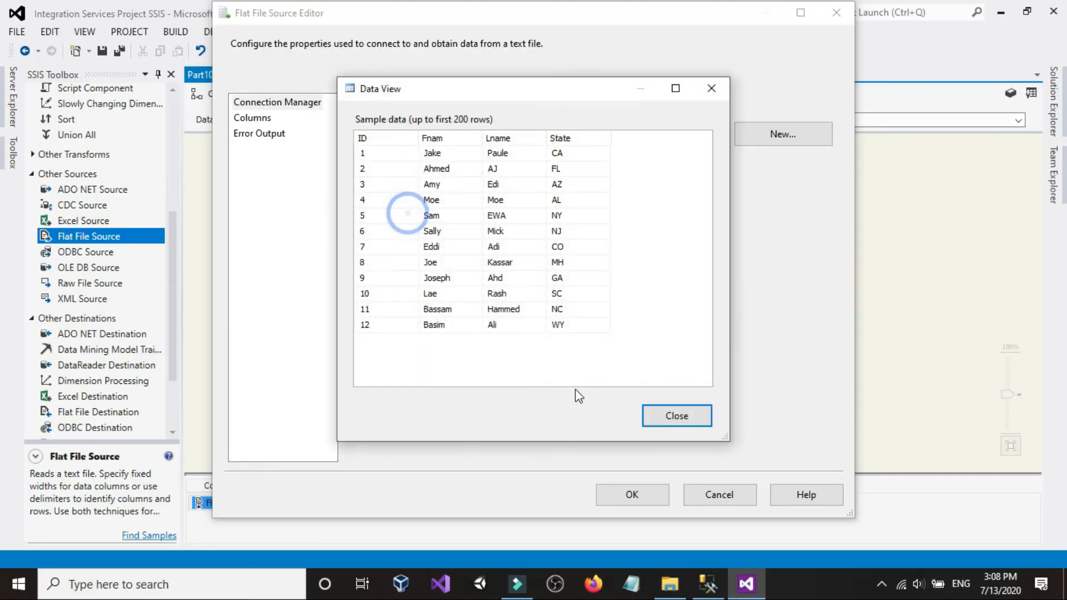
left_click(663, 416)
left_click(253, 117)
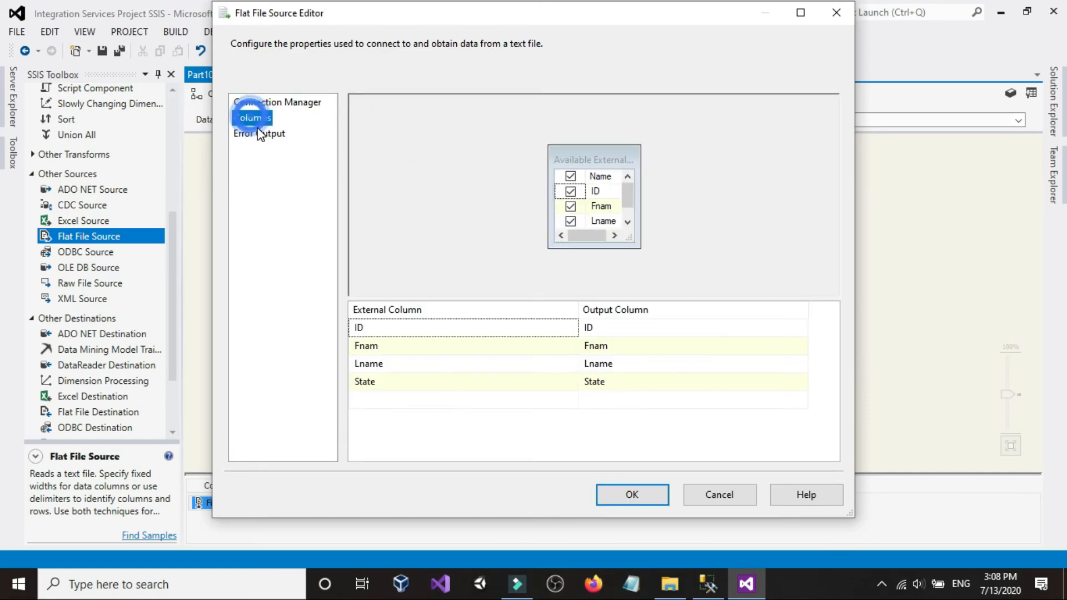
left_click(254, 134)
left_click(239, 118)
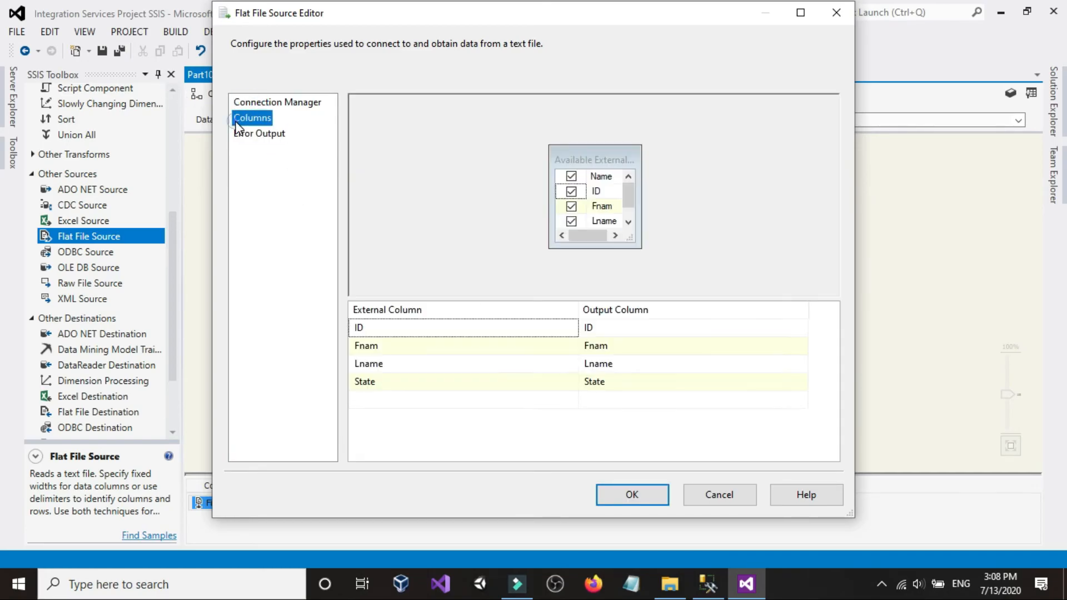
left_click(618, 491)
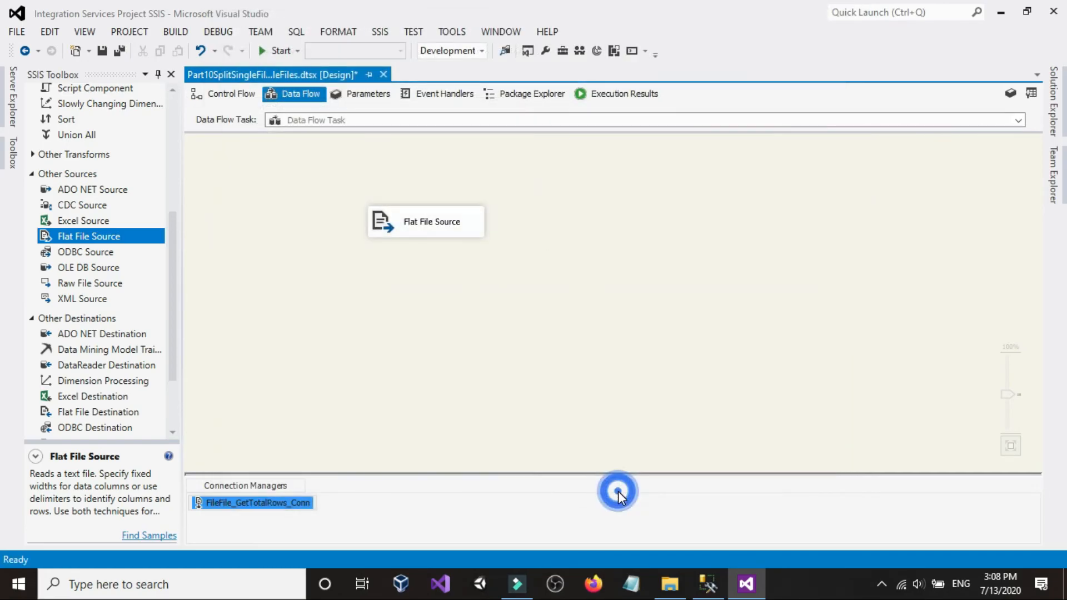
- Add a Row Count transformation below the Flat File Source and connect the source's output to it
scroll(573, 252, "up", 1)
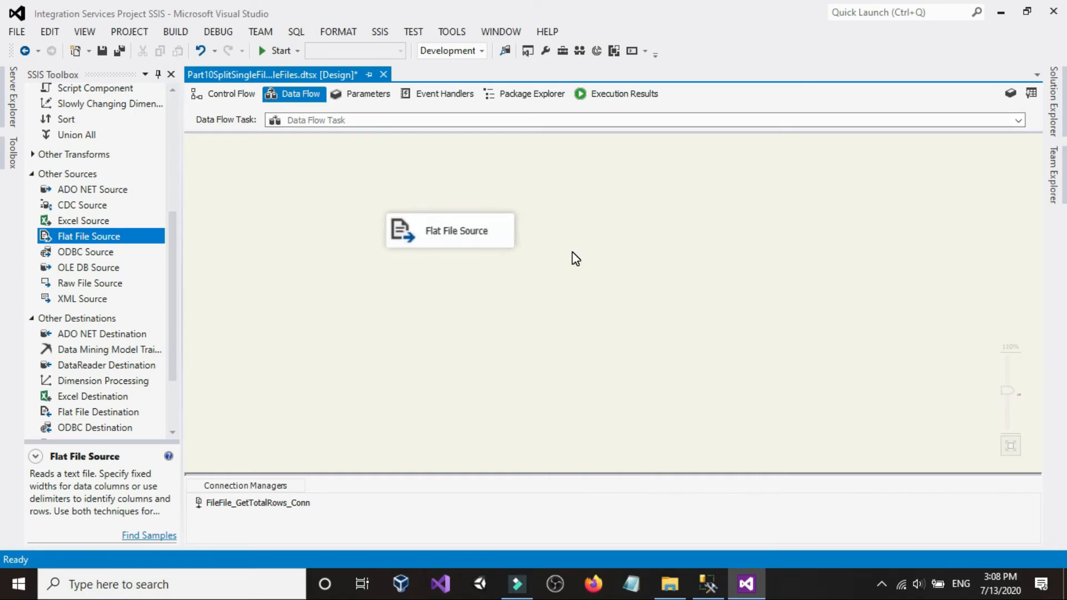
scroll(573, 253, "up", 1)
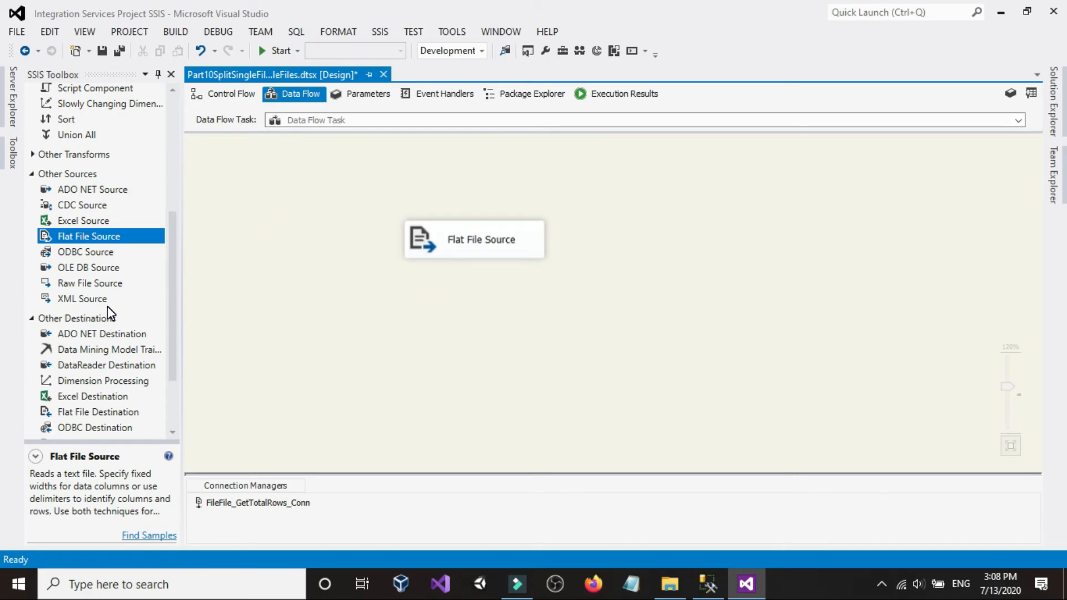
scroll(108, 307, "down", 2)
scroll(108, 306, "up", 6)
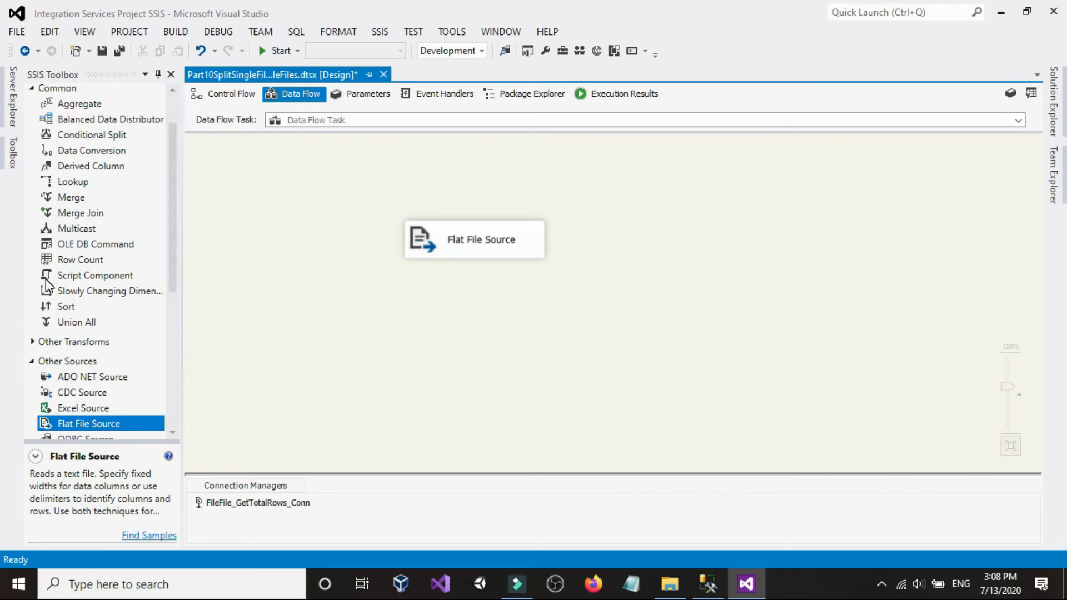
left_click(80, 262)
left_click_drag(80, 266, 411, 320)
left_click(353, 245)
left_click(472, 239)
left_click_drag(481, 276, 492, 331)
double_click(492, 332)
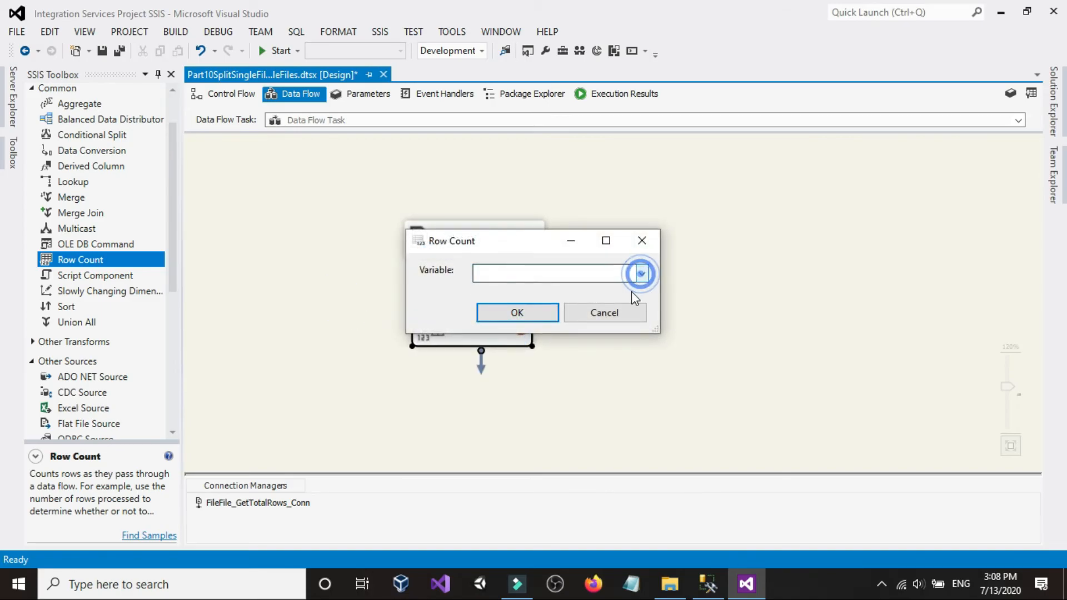
left_click(627, 312)
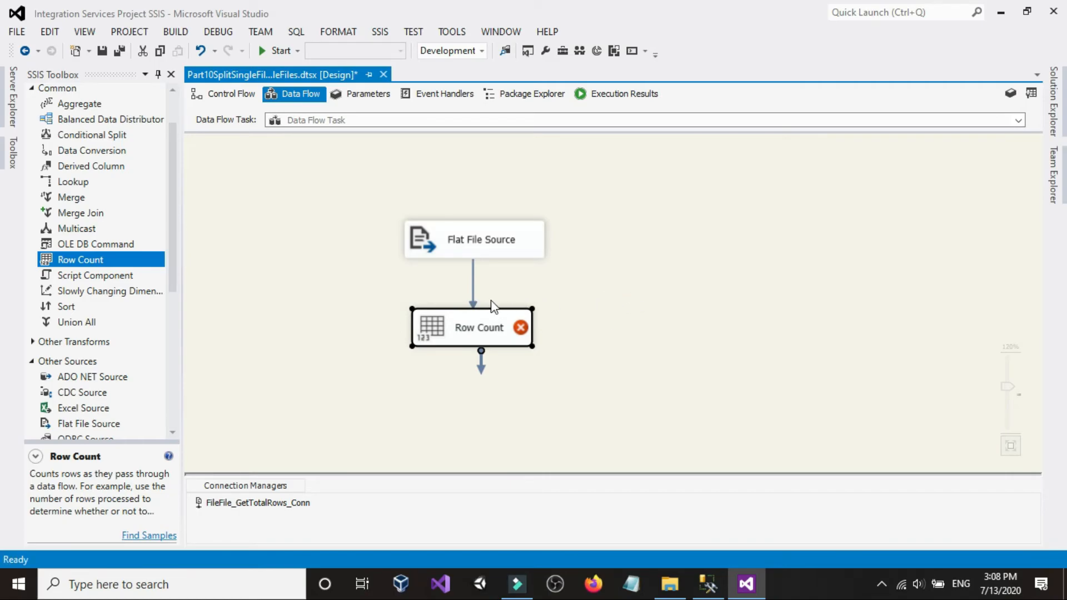
- Add a package variable named TotalRowCount with data type Int32, and collapse the variable list
mouse_move(507, 329)
right_click(634, 200)
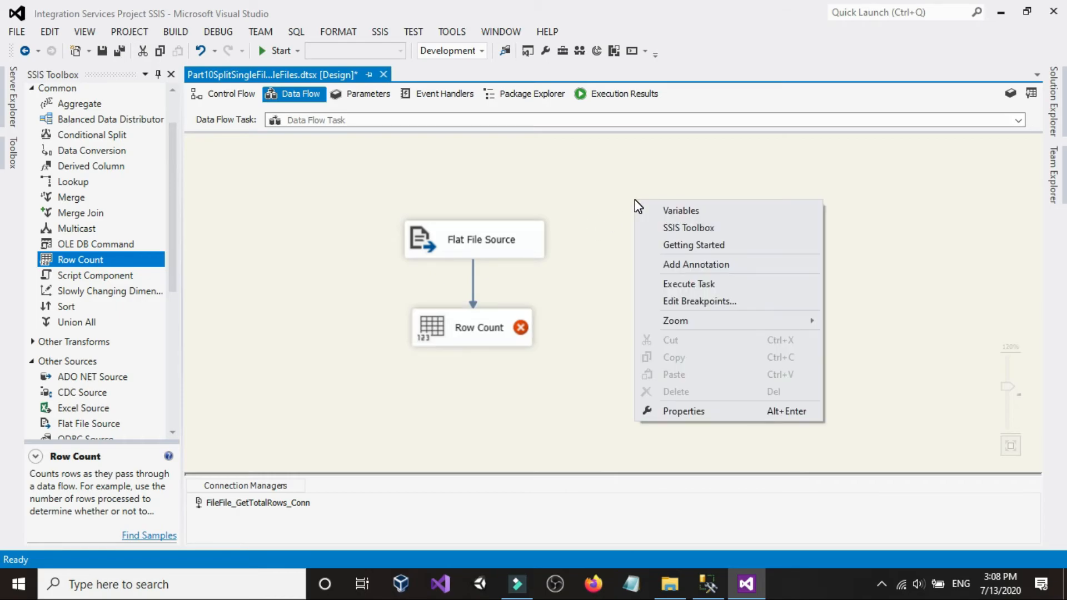
left_click(671, 212)
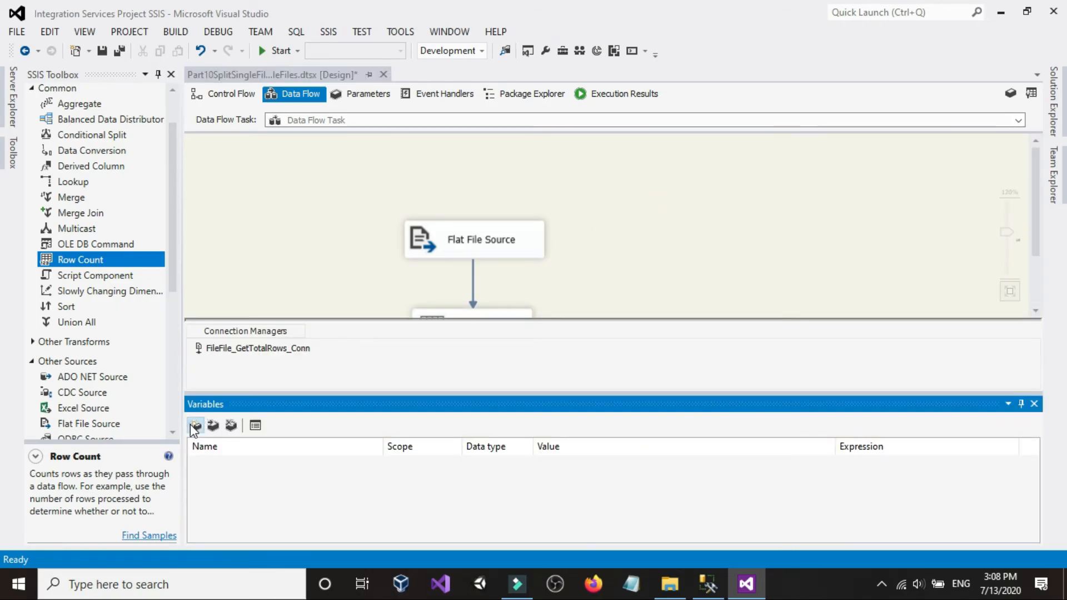
left_click(195, 426)
type("RowCount")
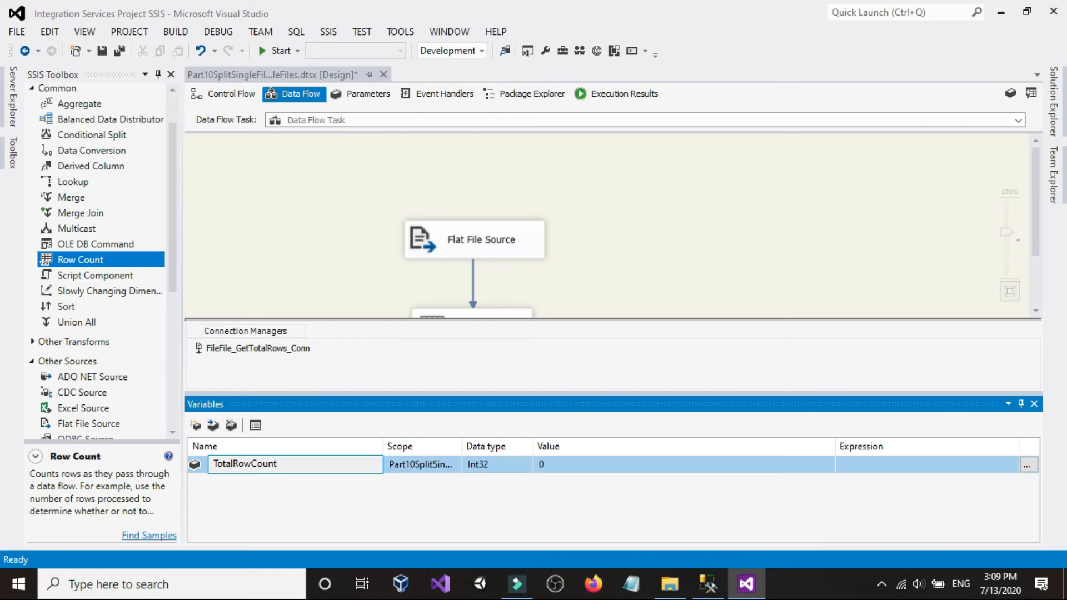
left_click(505, 465)
left_click(505, 466)
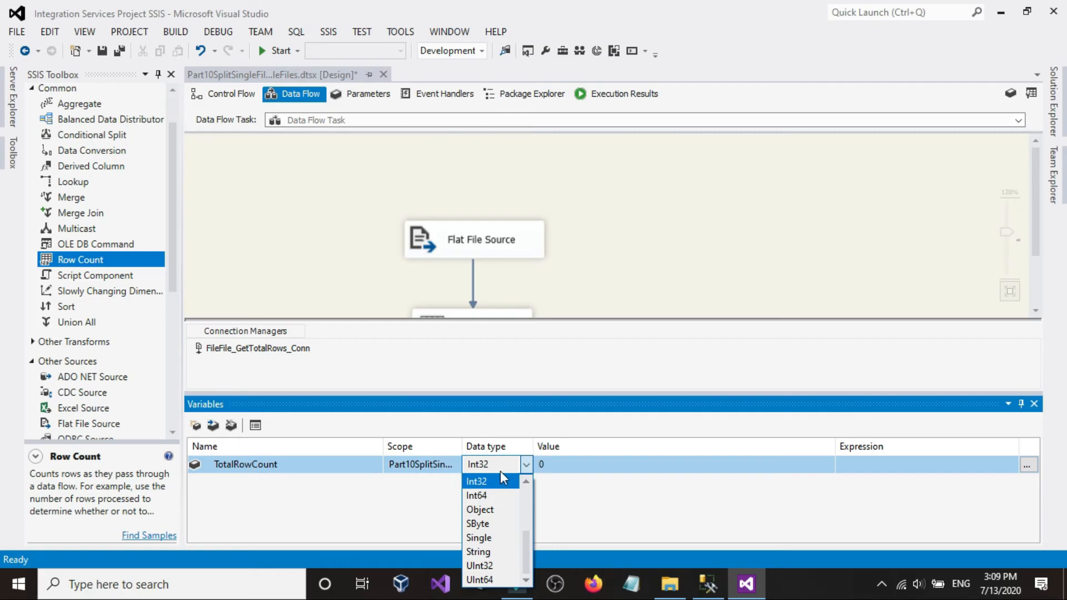
left_click(501, 475)
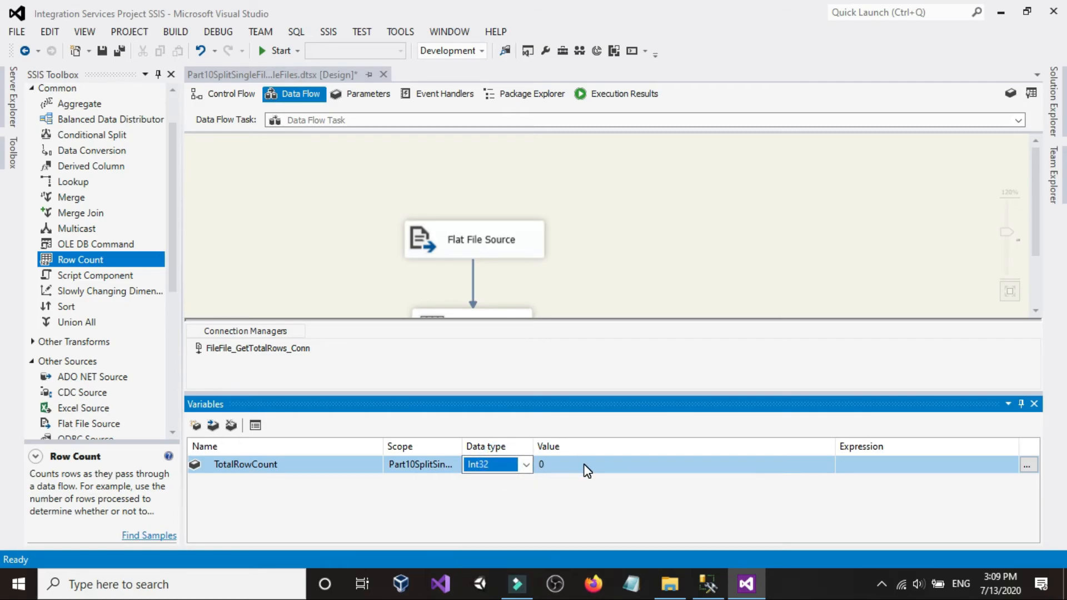
left_click(708, 226)
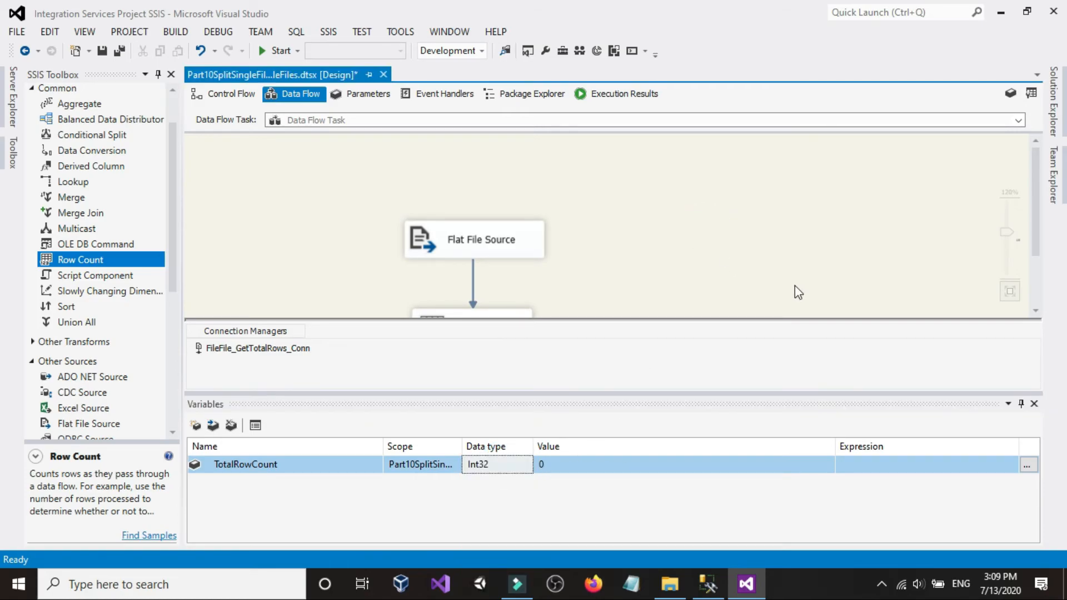
left_click(1023, 404)
left_click(638, 174)
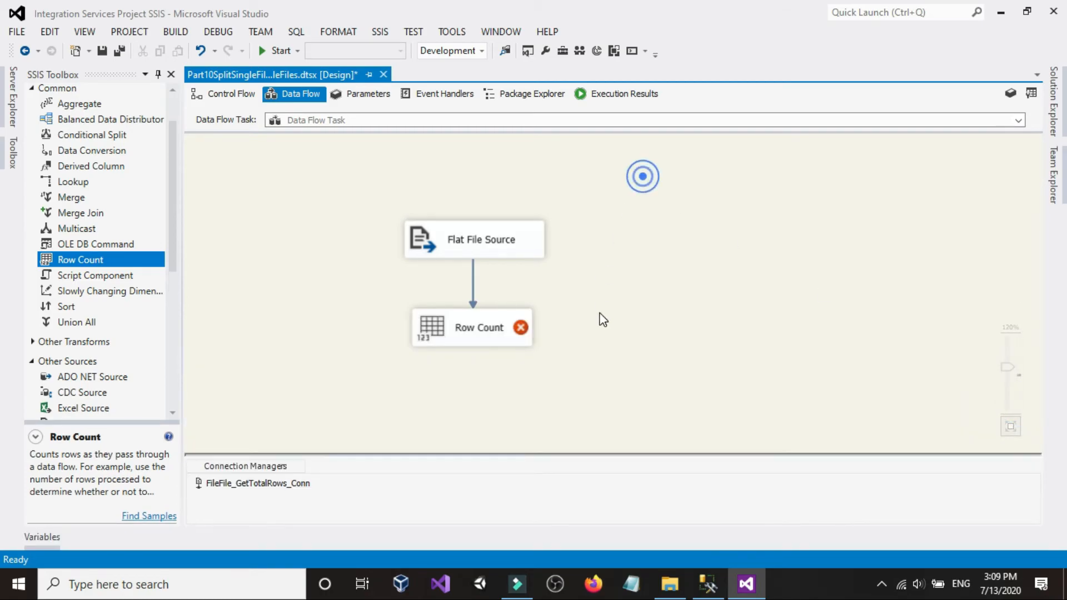
- Assign the variable User::TotalRowCount to the Row Count transformation and confirm
double_click(499, 321)
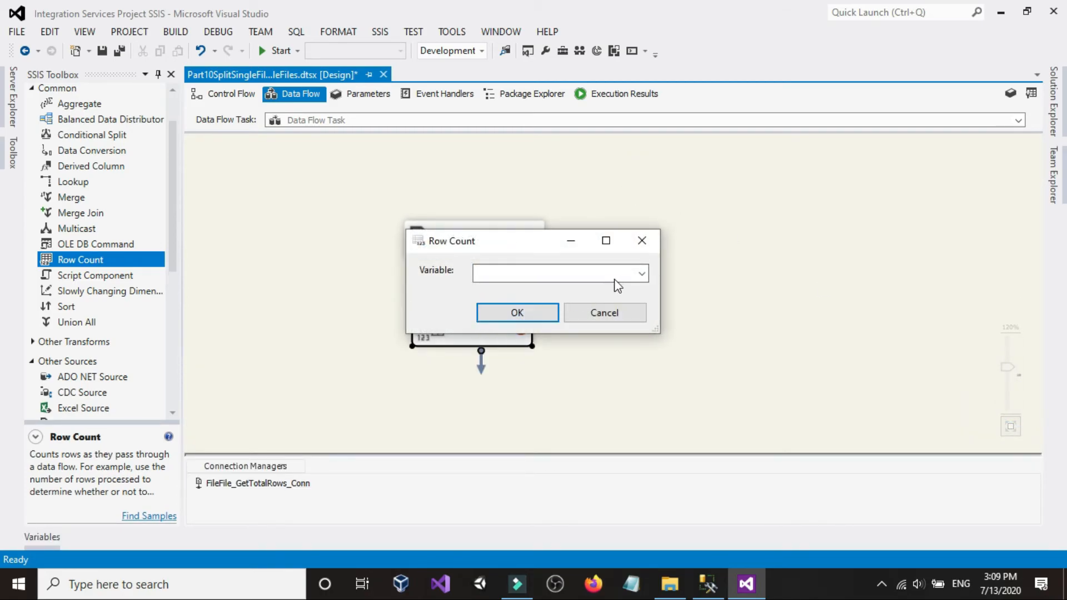
left_click(641, 273)
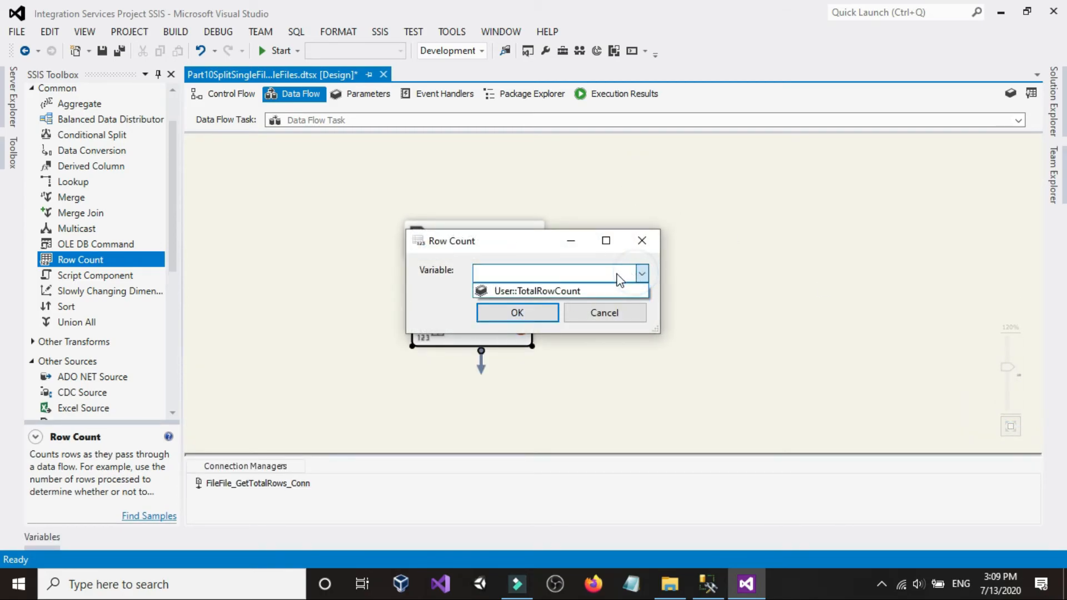
left_click(541, 290)
left_click(535, 311)
left_click(644, 281)
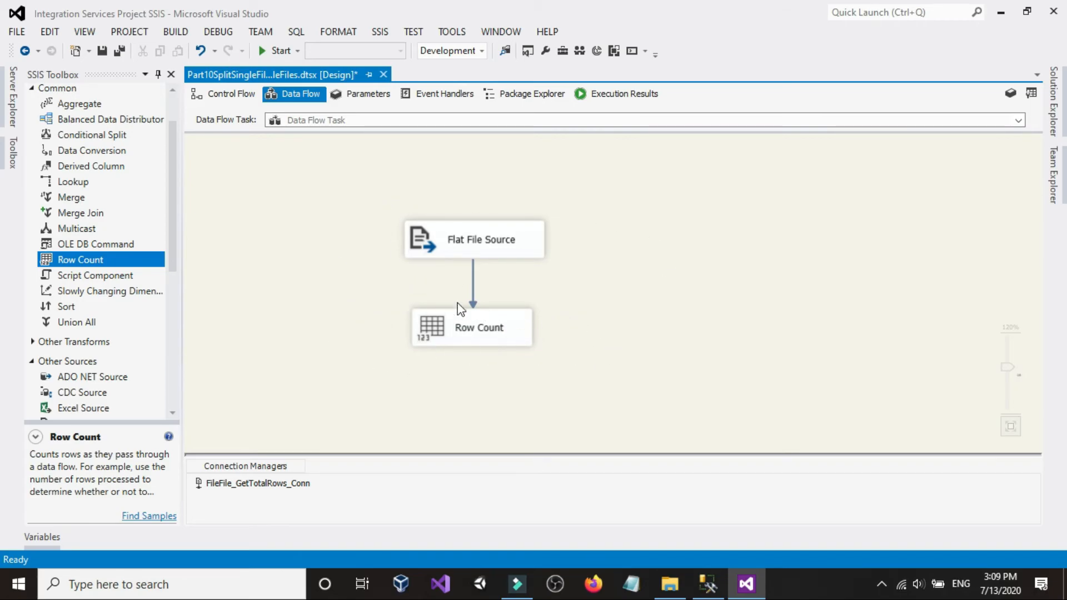
- Run the package from the control flow to test the Data Flow Task, and stop debugging
left_click(222, 94)
left_click(278, 50)
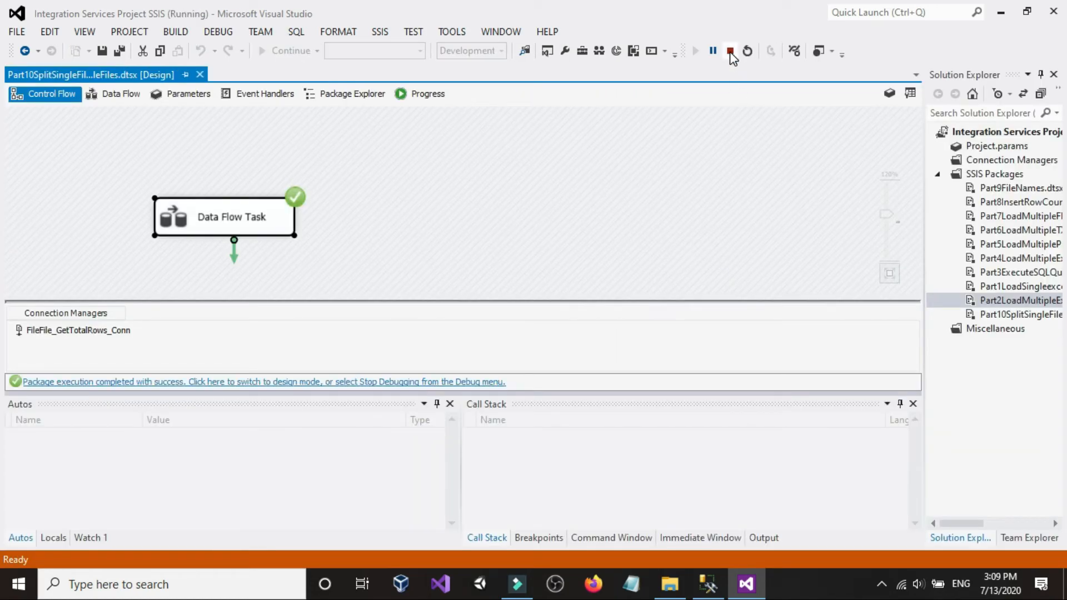
left_click(730, 51)
left_click_drag(412, 228, 409, 210)
- Open Customers_1.txt from the CustomersFiles folder, examine its data rows below the header, and close the file
left_click(669, 584)
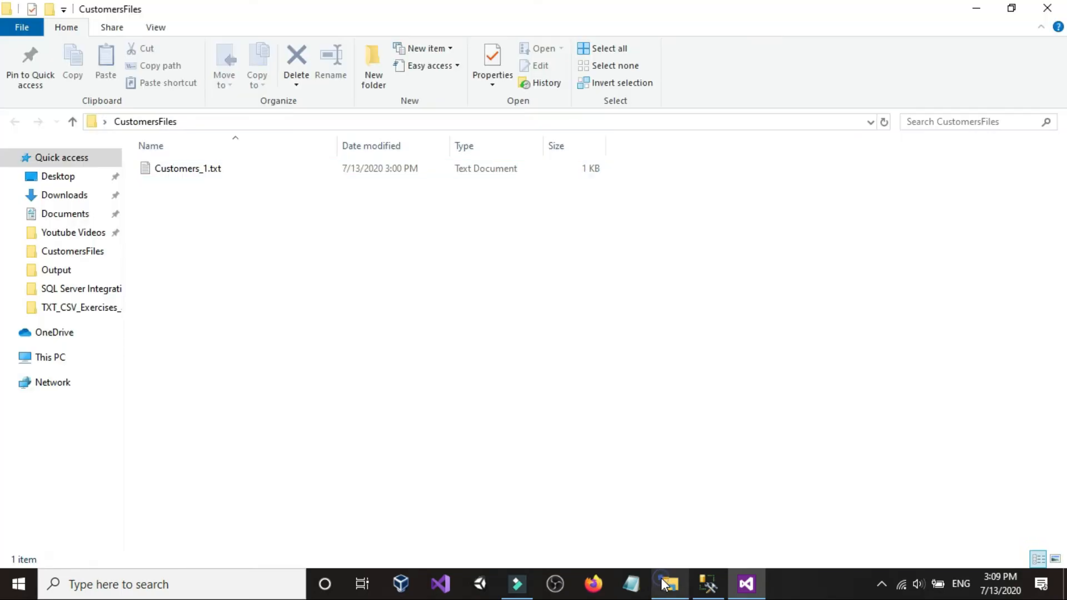
left_click(206, 170)
double_click(205, 169)
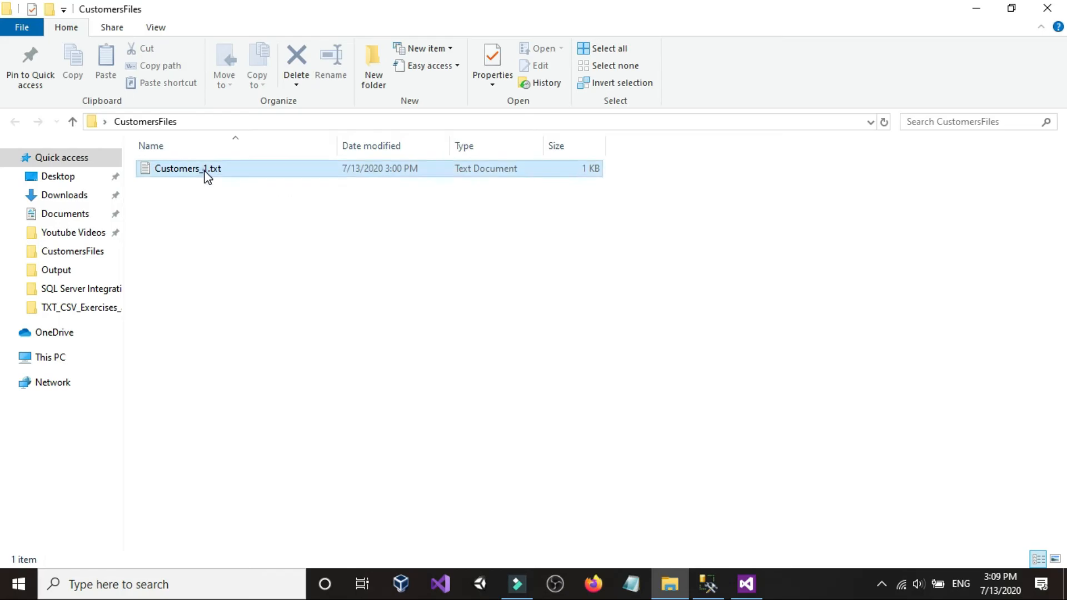
left_click_drag(437, 464, 252, 223)
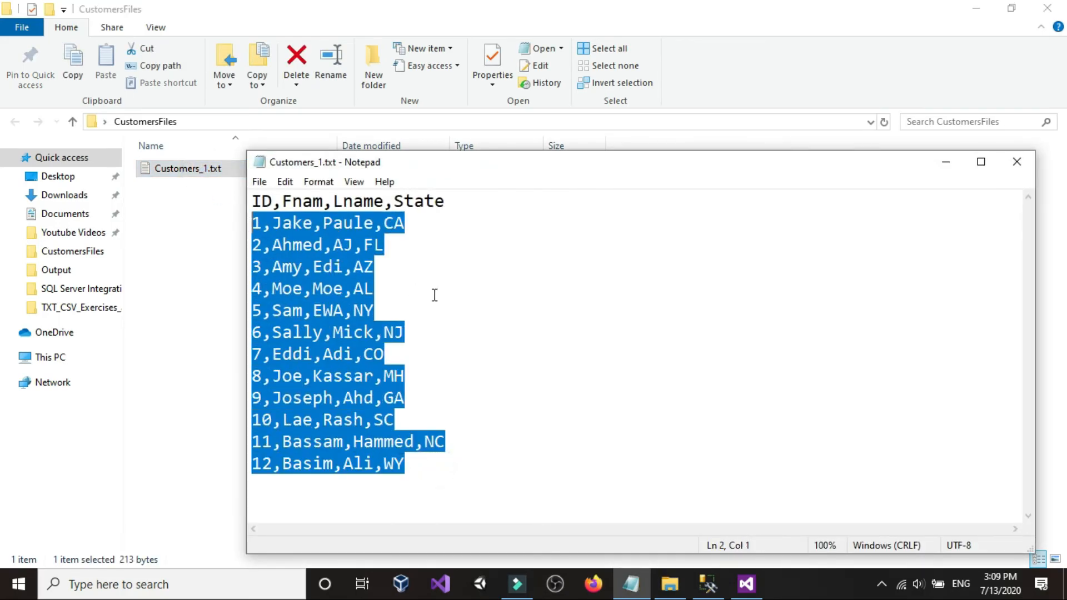
left_click(452, 298)
left_click_drag(417, 470, 175, 228)
left_click(400, 301)
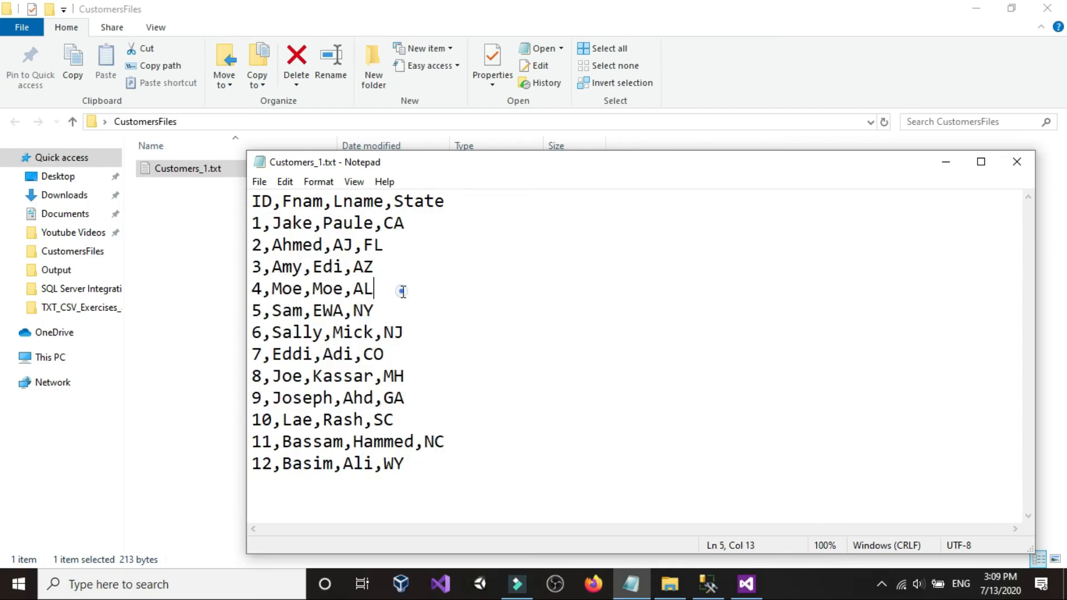
left_click_drag(411, 248, 243, 222)
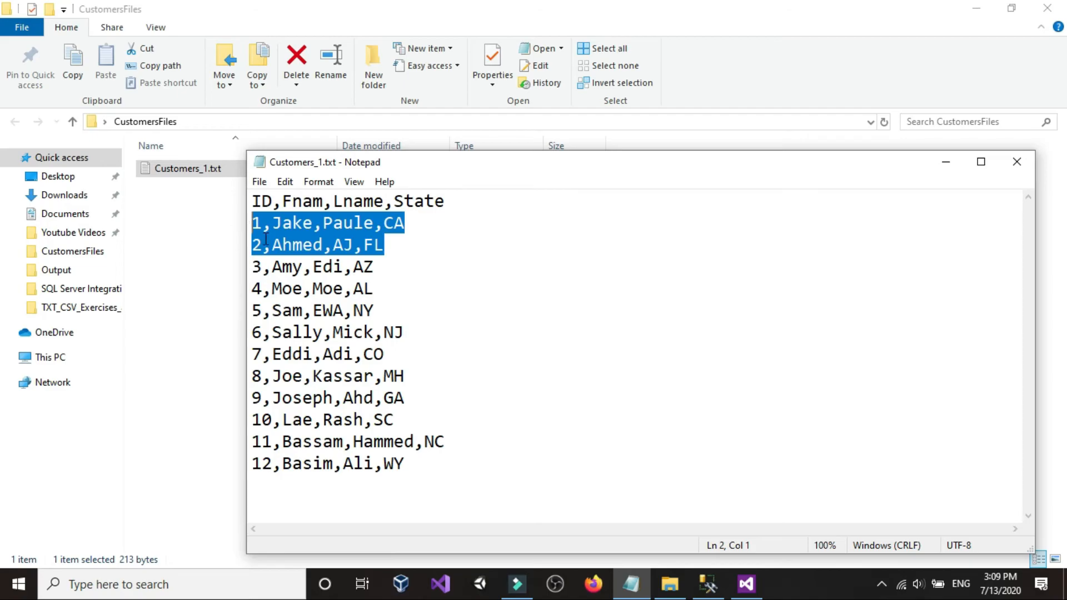
left_click_drag(445, 460, 222, 229)
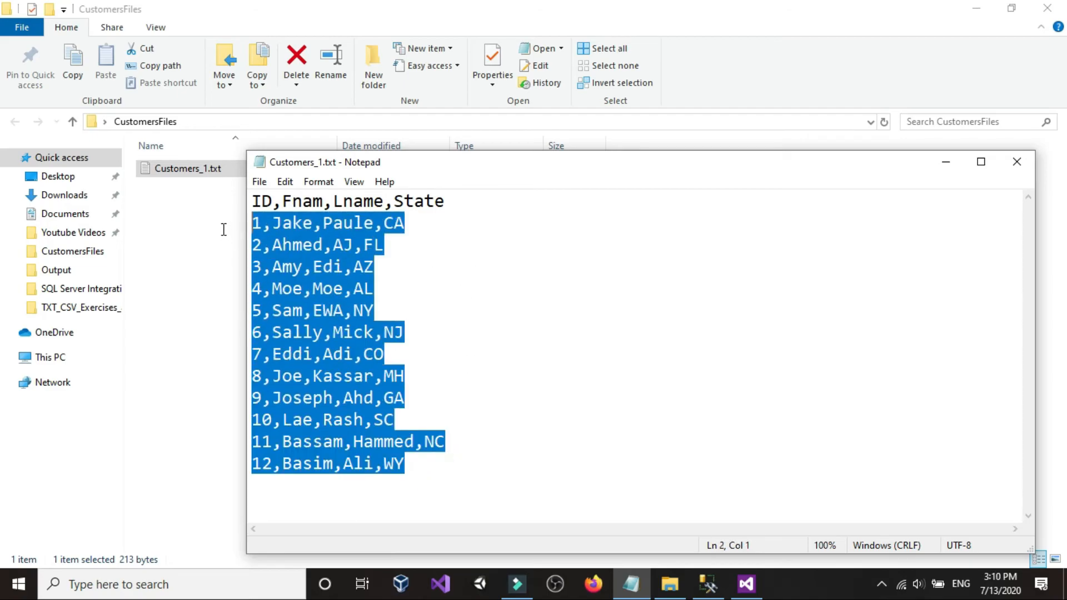
left_click(556, 310)
left_click(1016, 163)
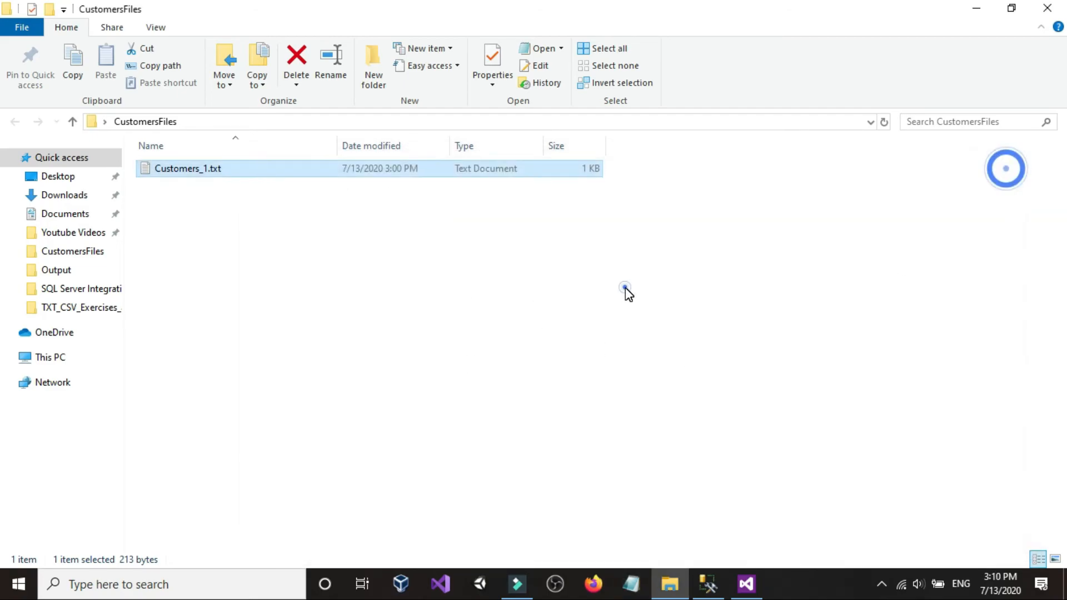
left_click(625, 287)
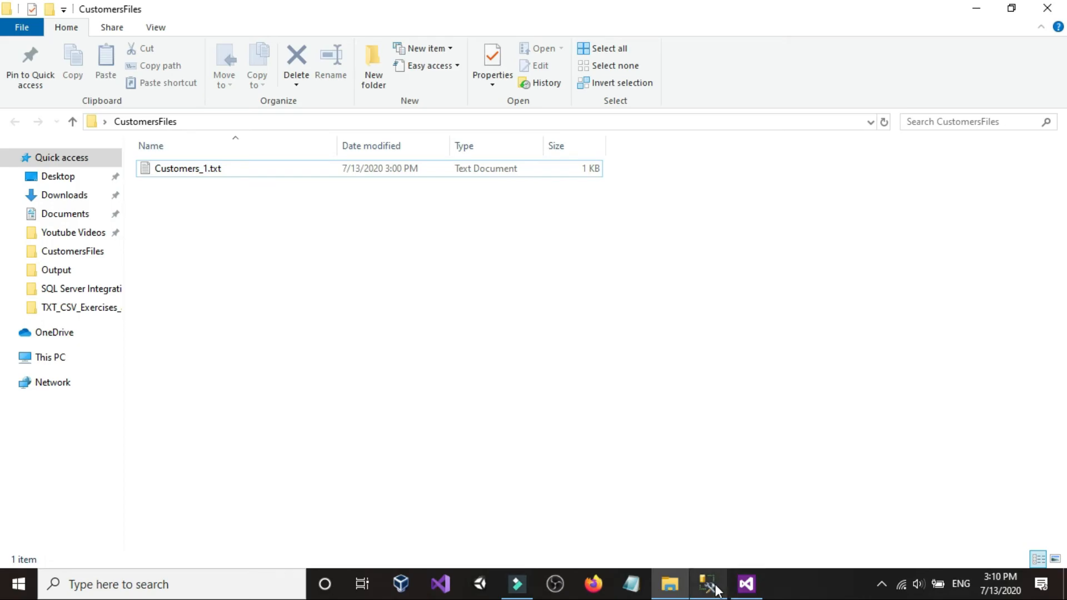
- Return to Visual Studio, add a For Loop Container below the Data Flow Task, and connect the task to it
left_click(746, 585)
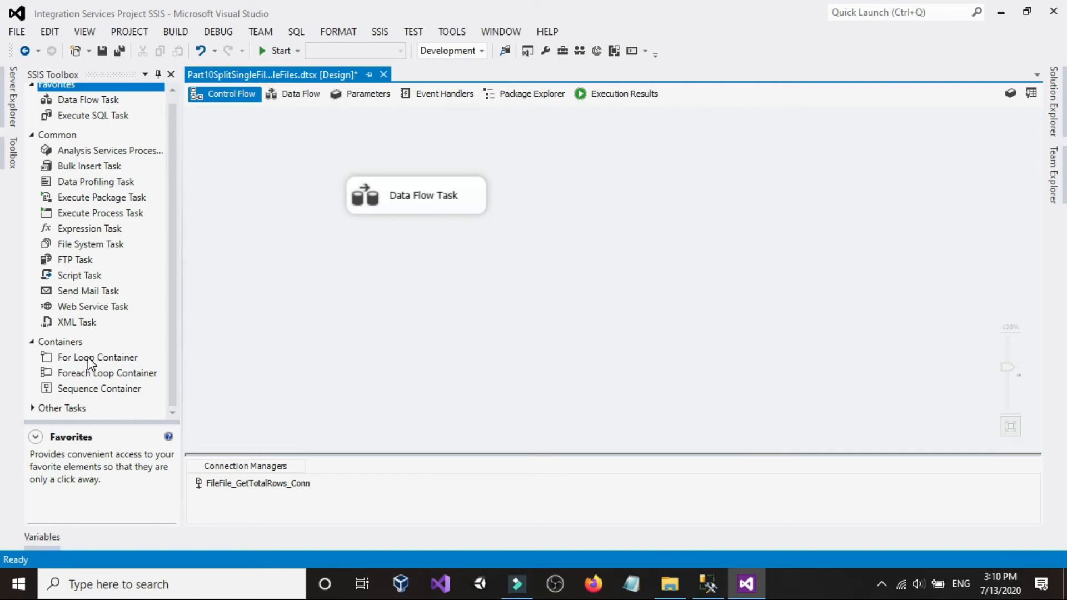
left_click(881, 585)
left_click(880, 589)
left_click(447, 256)
left_click_drag(94, 356, 407, 309)
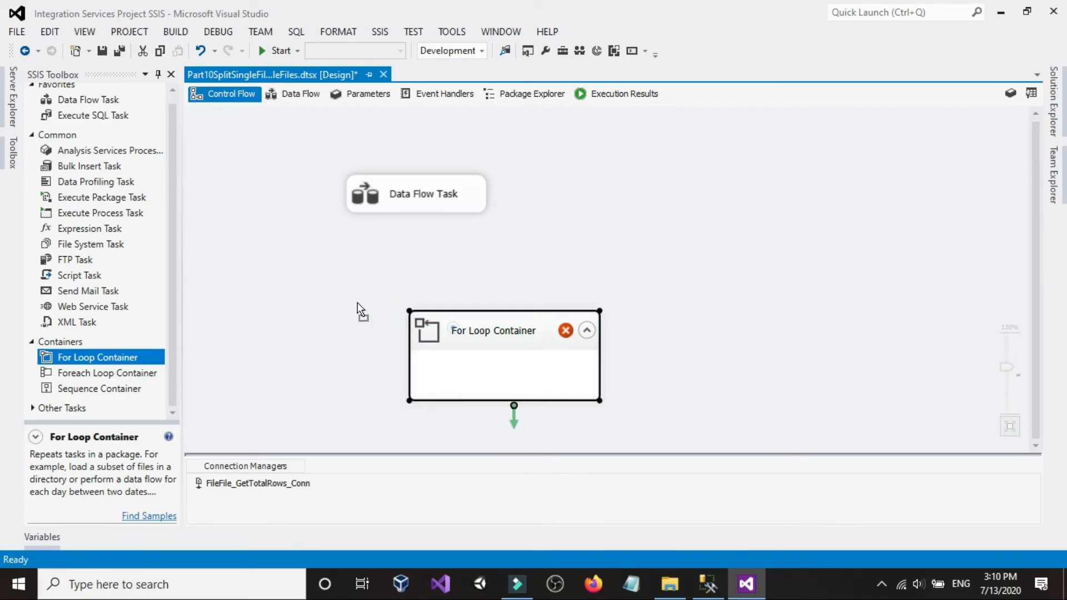
left_click(410, 195)
left_click_drag(425, 229, 387, 324)
left_click(558, 258)
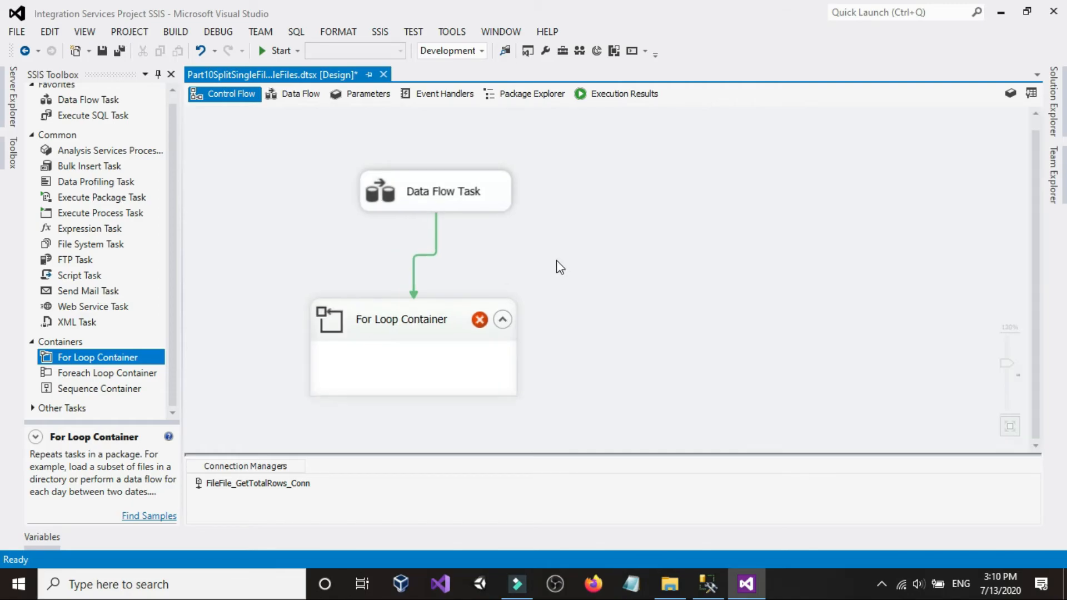
double_click(443, 311)
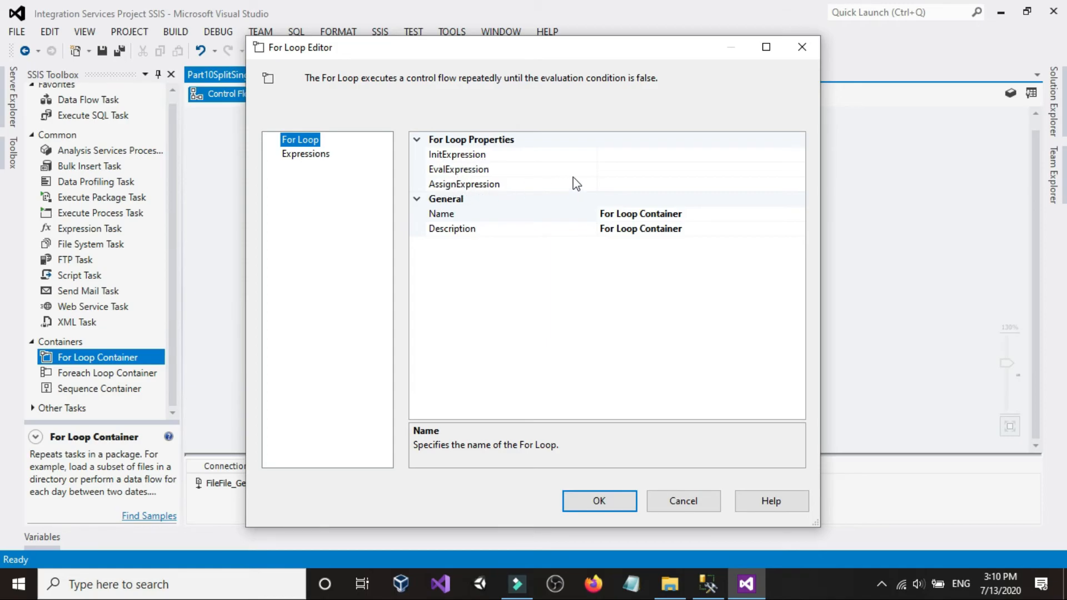
left_click(626, 155)
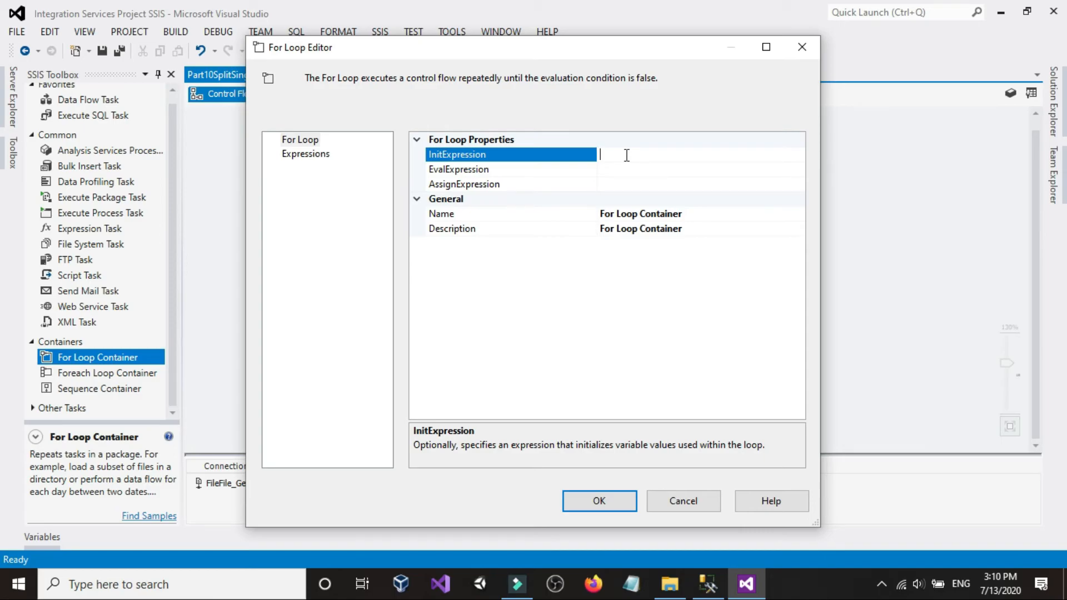
left_click(677, 494)
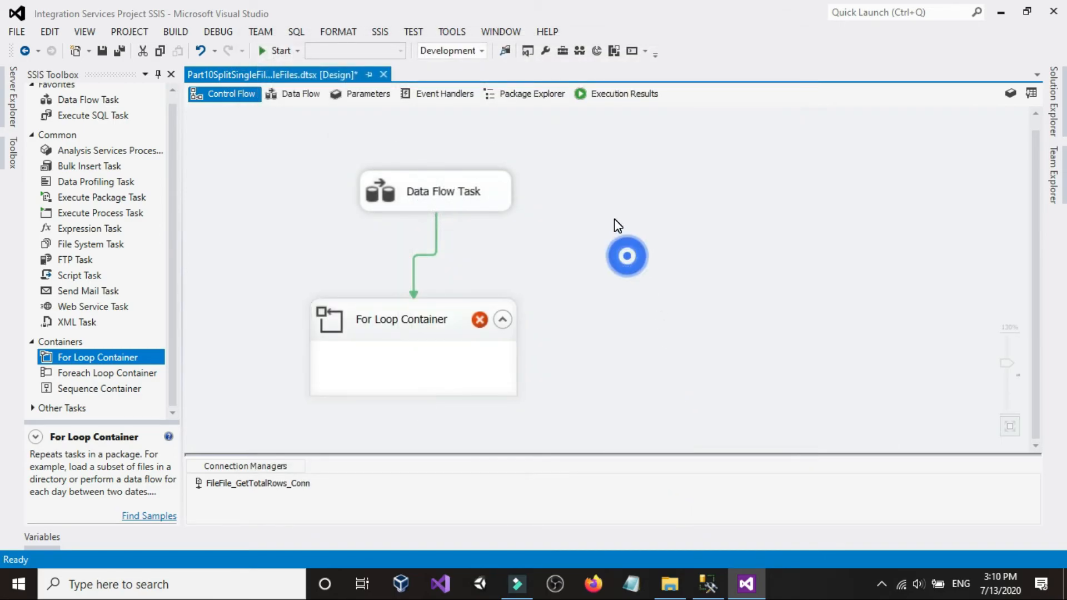
- Add an Int32 package variable named Count with an initial value of 0
right_click(615, 219)
left_click(661, 245)
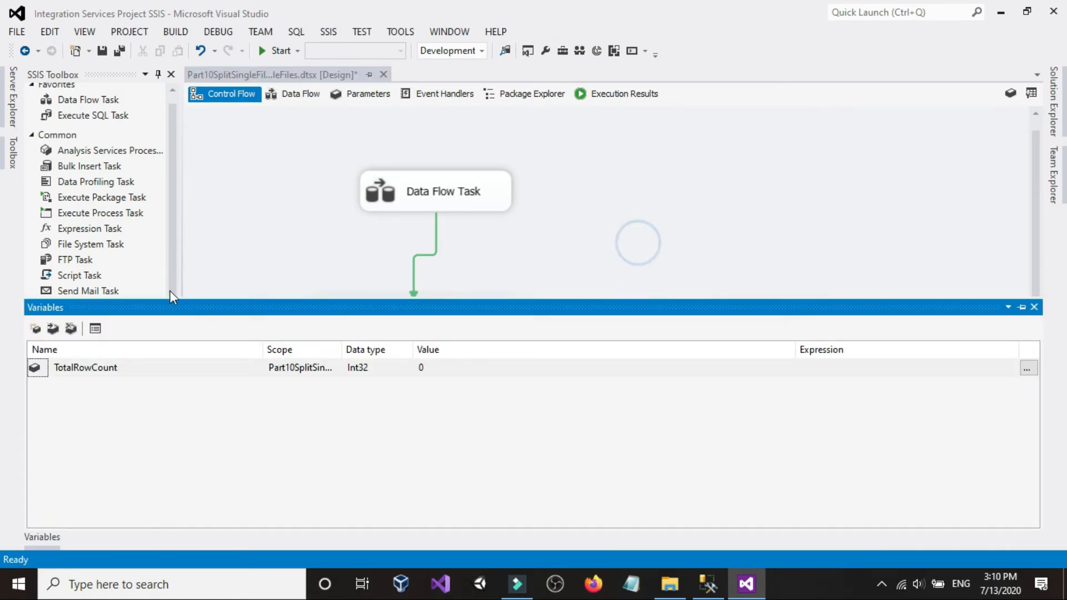
left_click(35, 328)
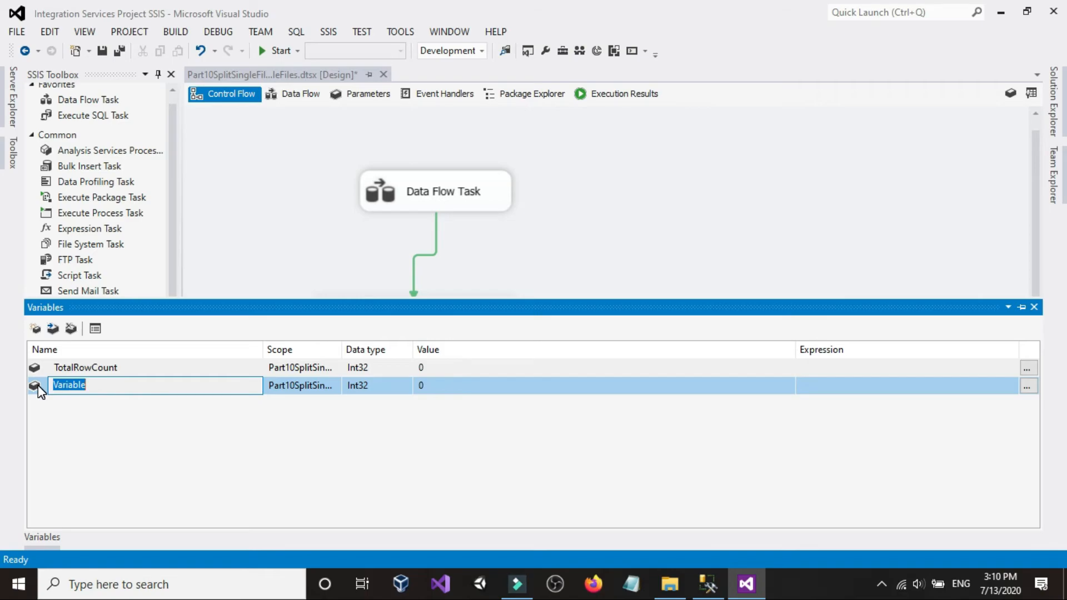
type("Count")
left_click(454, 386)
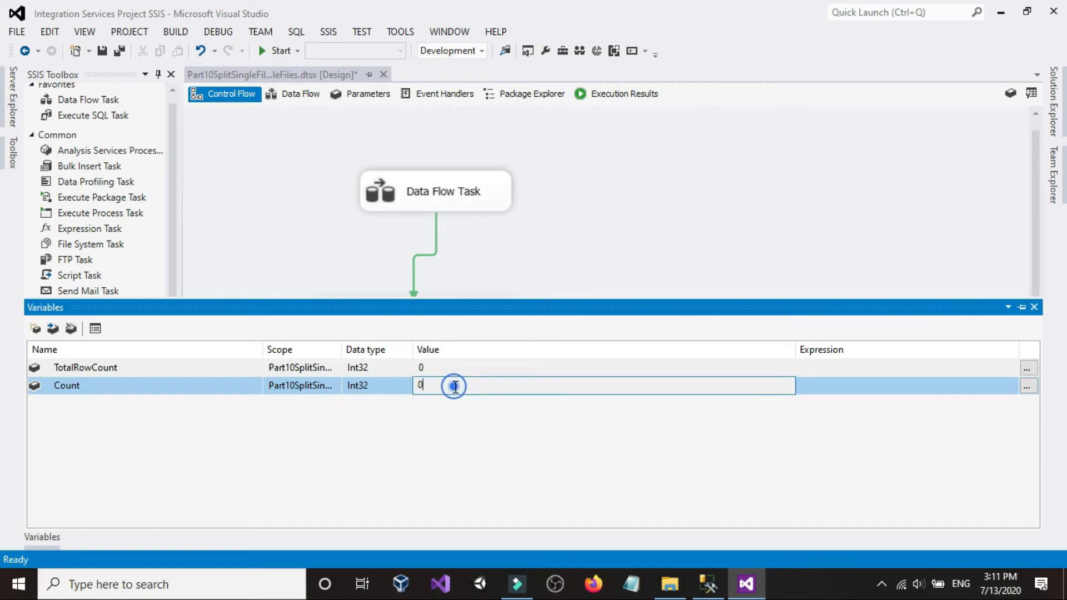
left_click(452, 385)
left_click(615, 221)
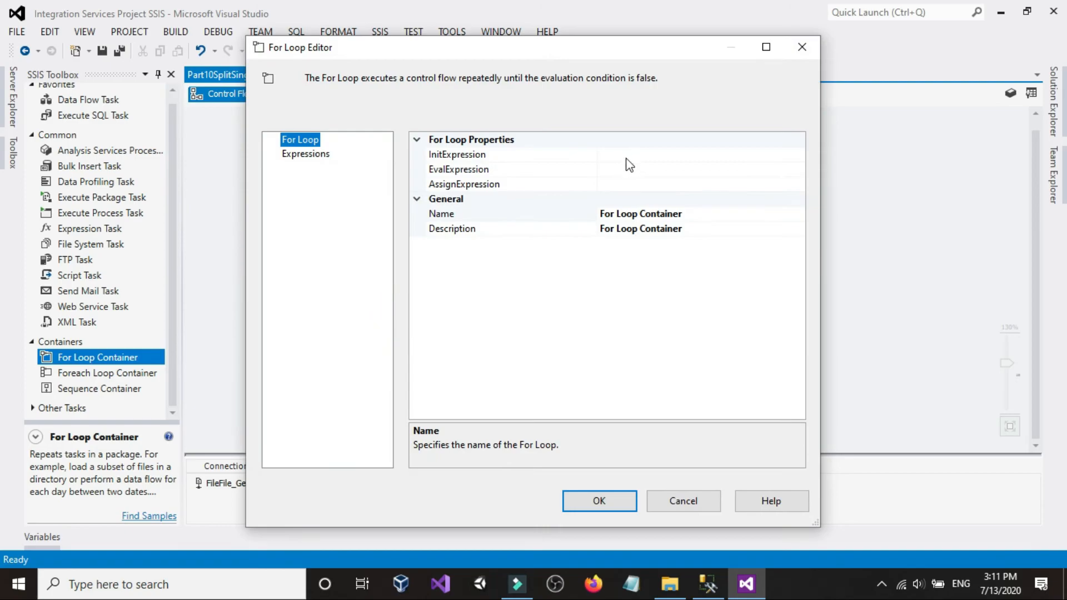
left_click(620, 154)
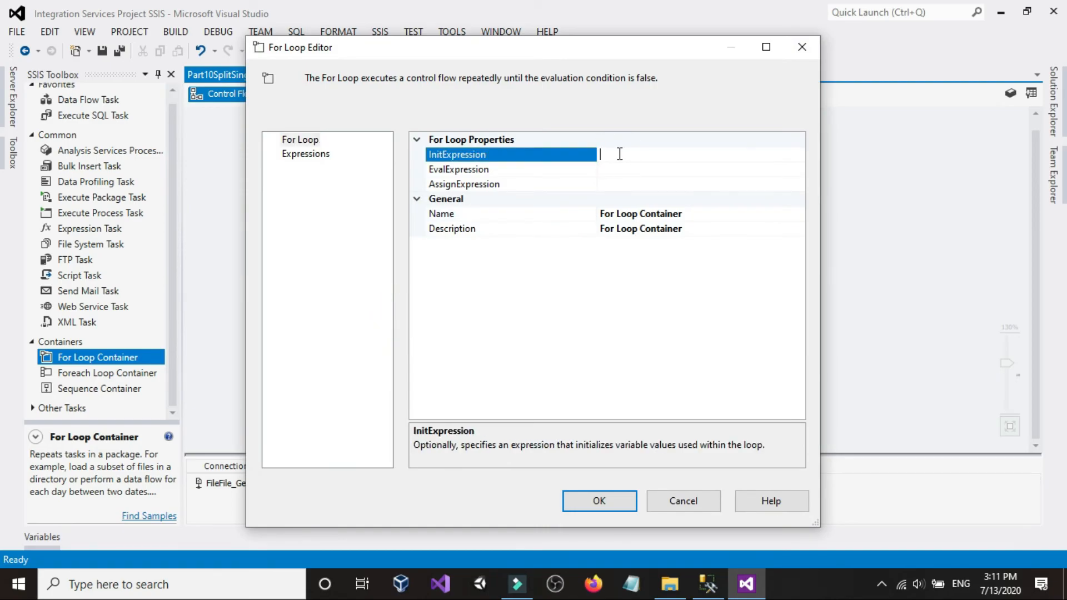
type("@Count=0")
left_click(650, 168)
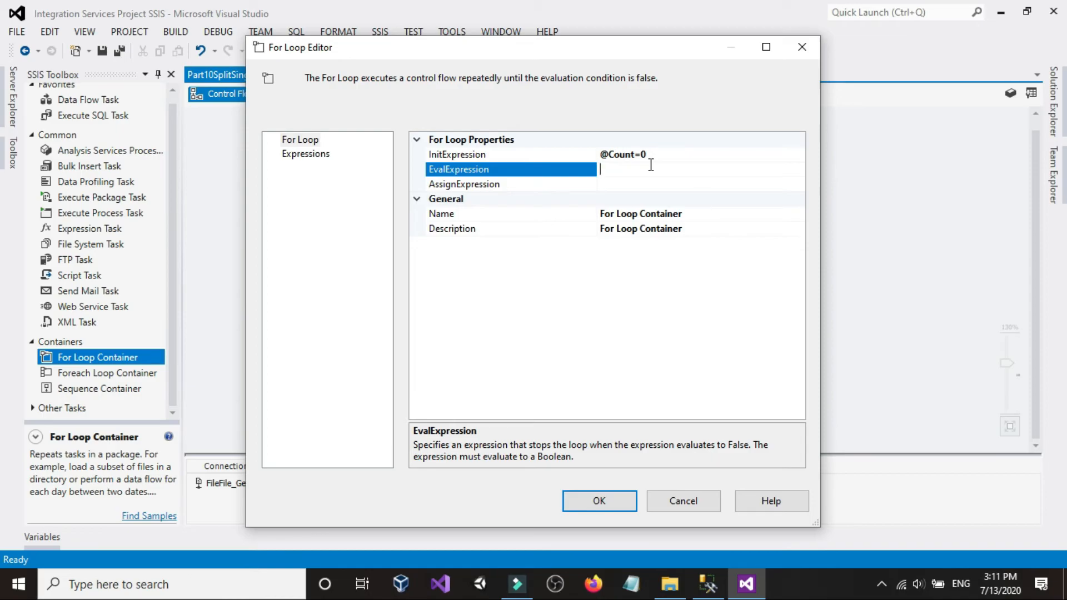
left_click(616, 171)
left_click(633, 172)
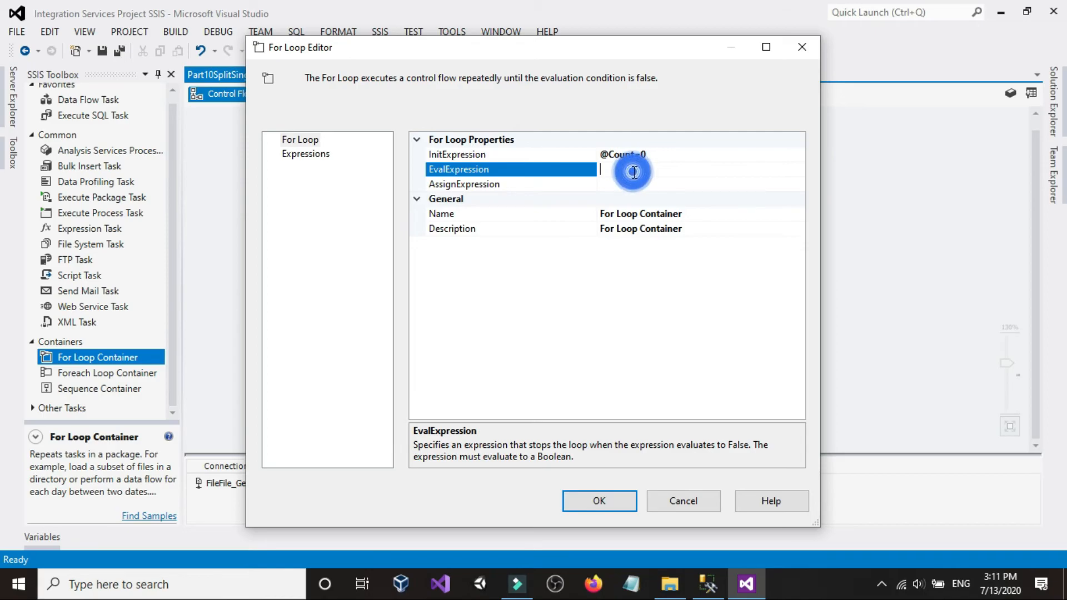
type("@")
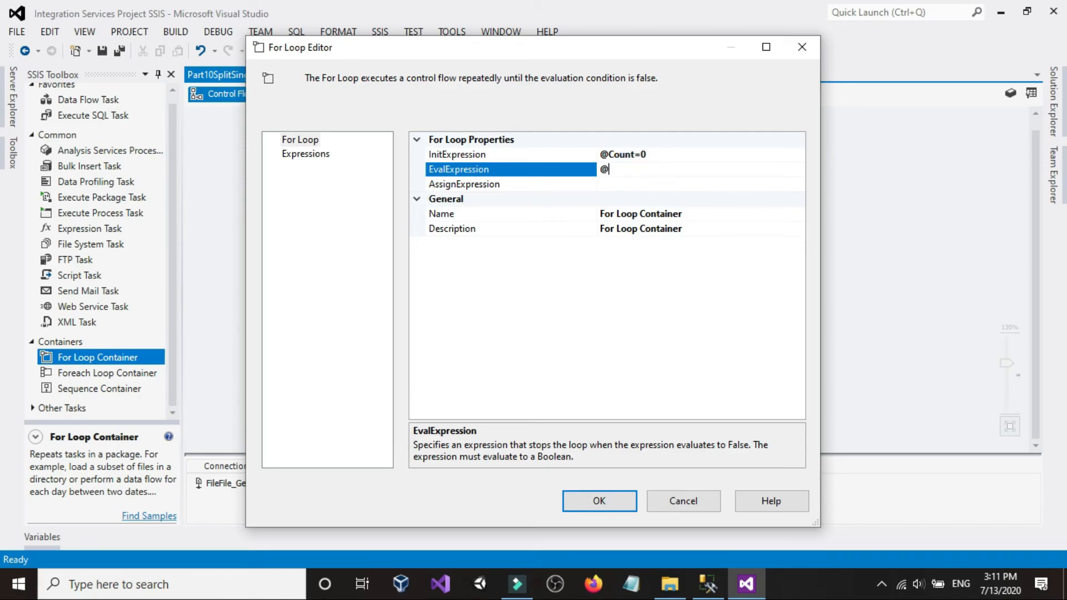
type("Count <6")
left_click(661, 162)
left_click(661, 172)
left_click(677, 500)
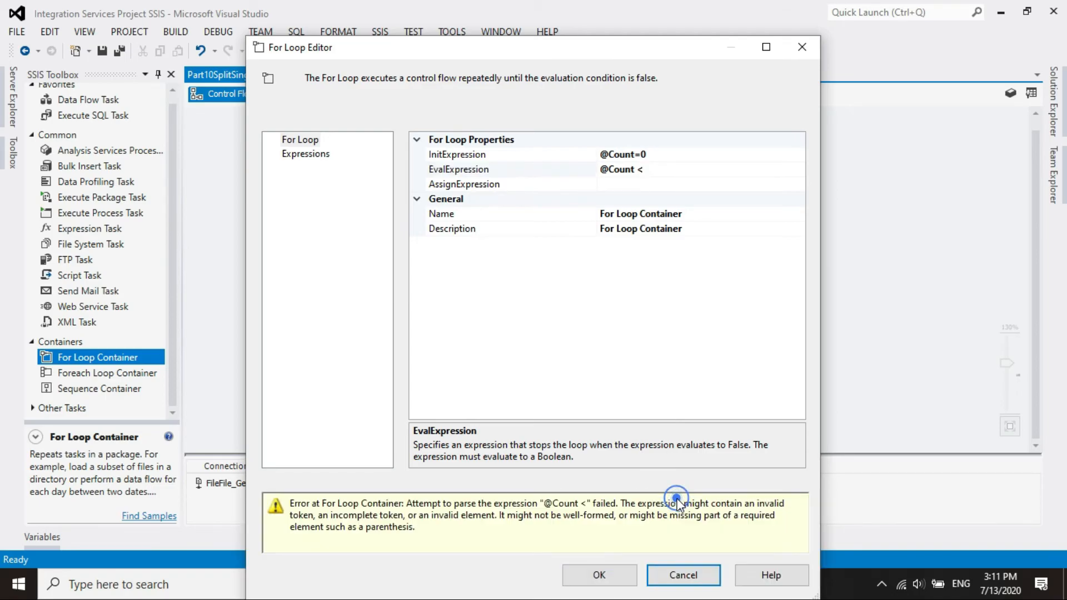
left_click(686, 576)
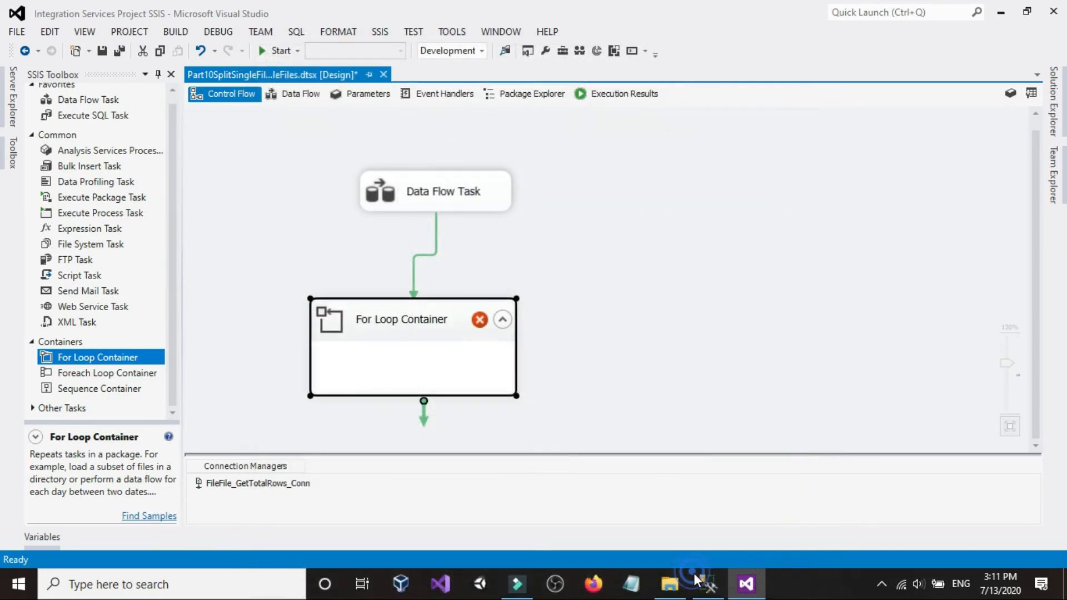
- Add an Int32 package variable named EndCount
left_click(711, 314)
right_click(655, 246)
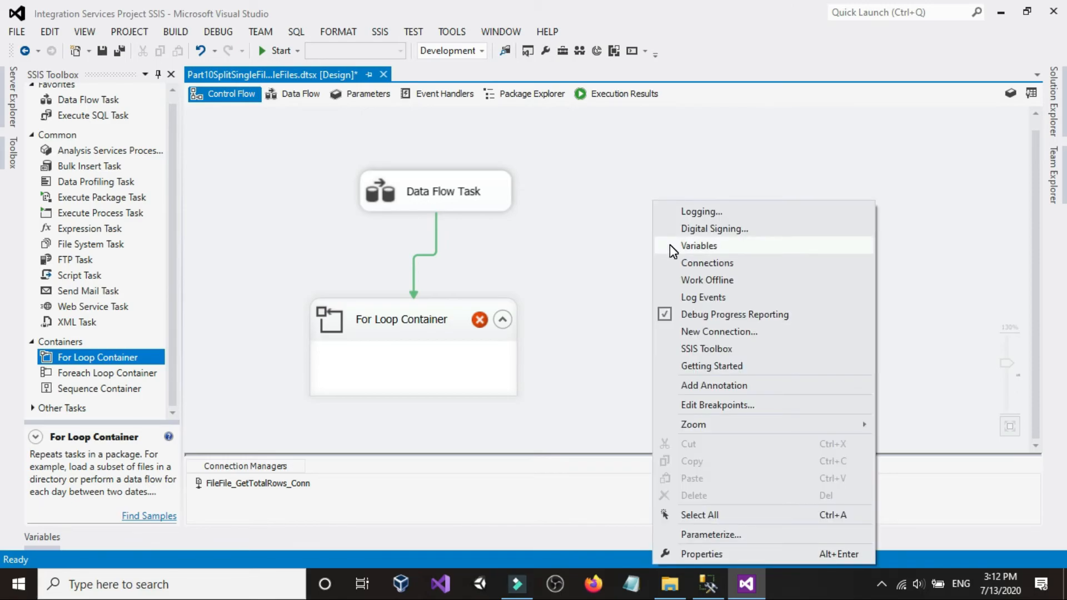
left_click(674, 248)
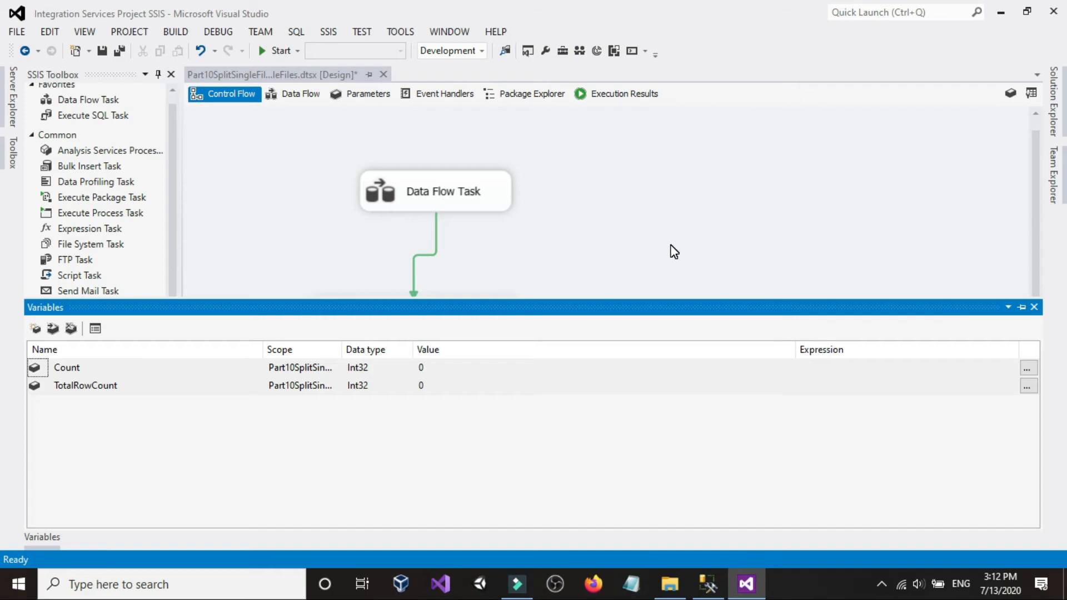
left_click(35, 328)
type("EndCount")
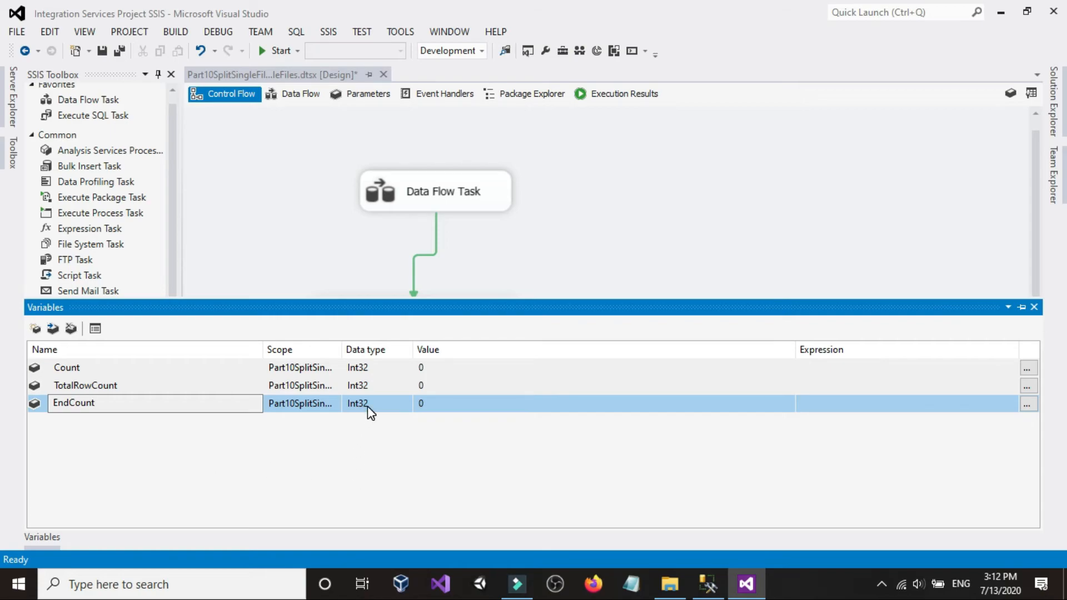
left_click(132, 418)
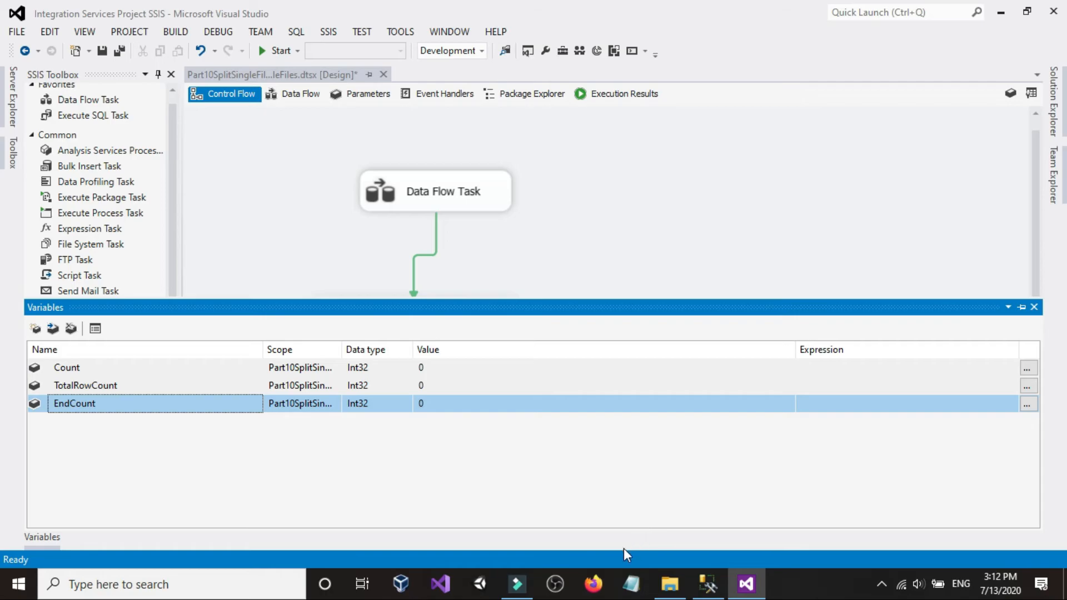
- In a new Notepad document, write the three lines "12 Rows", "2 Rows in each file" and "6 Files"
left_click(632, 584)
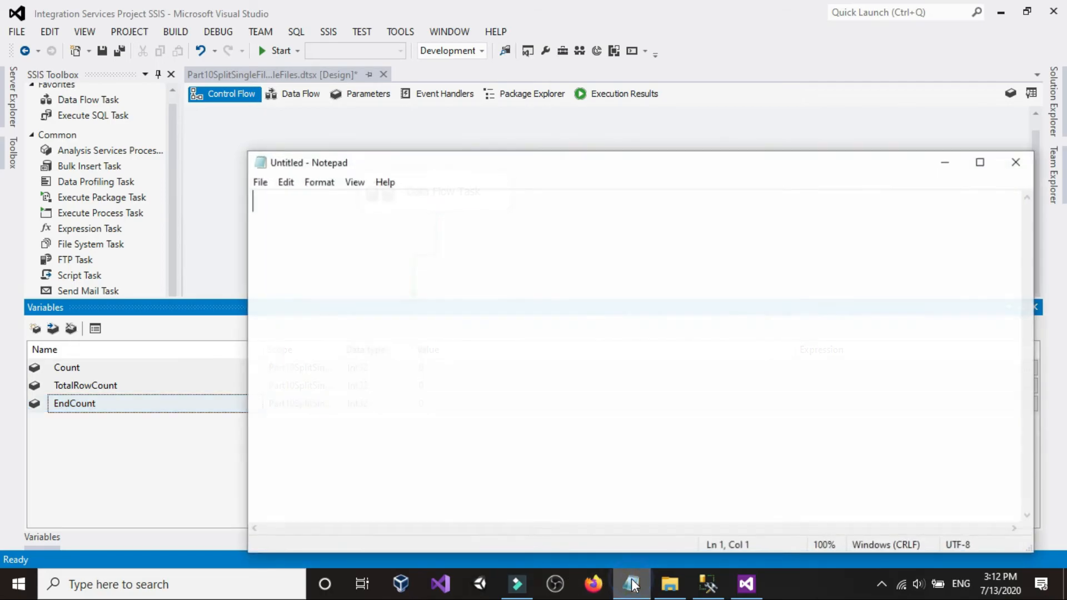
left_click(277, 217)
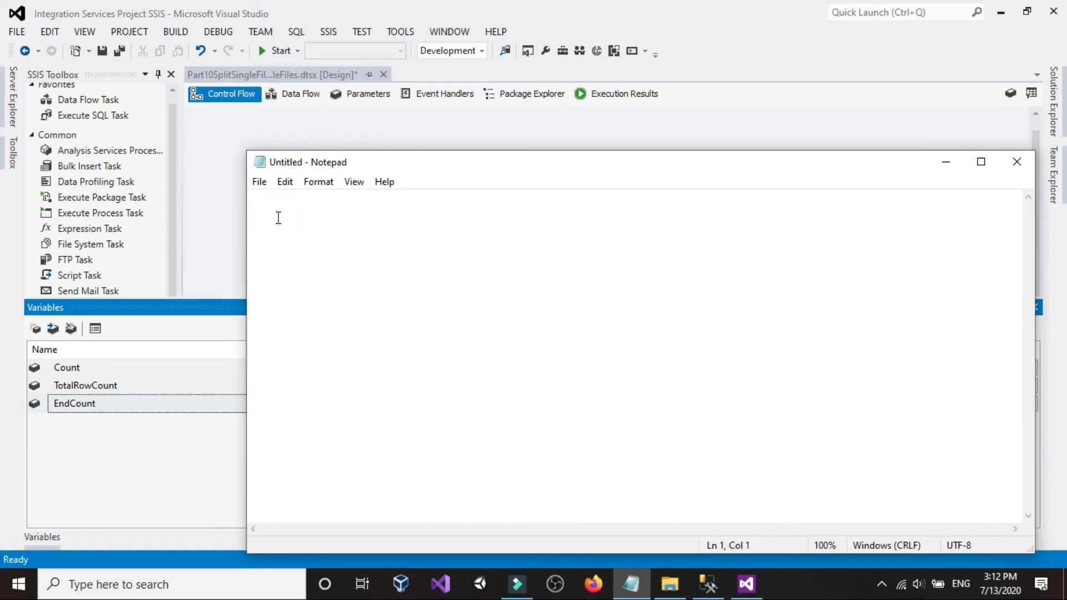
type("12 Rows")
key("Return")
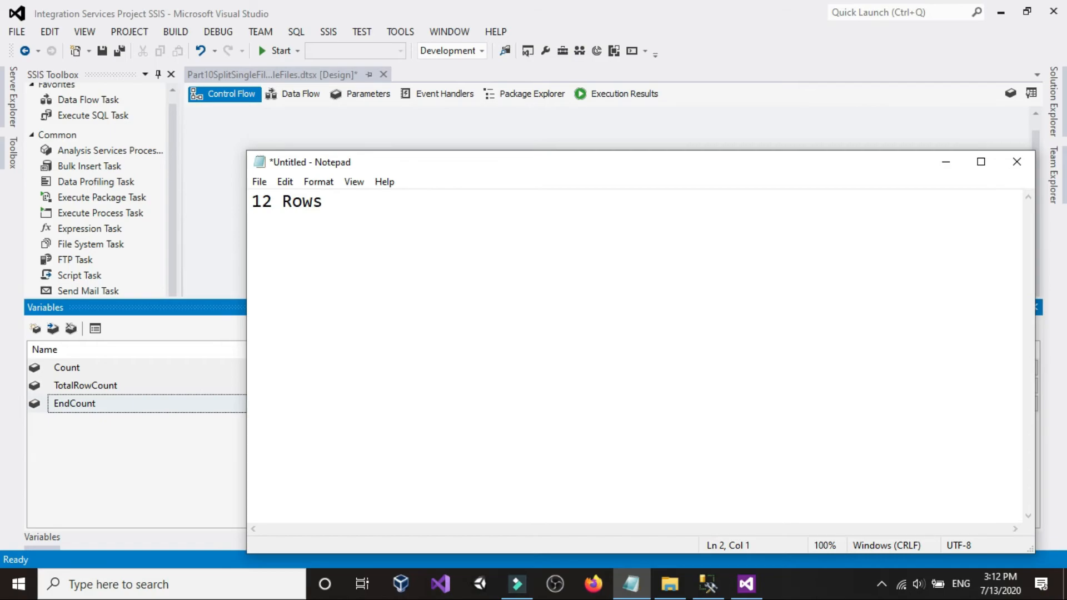
type("2 Rows in eac")
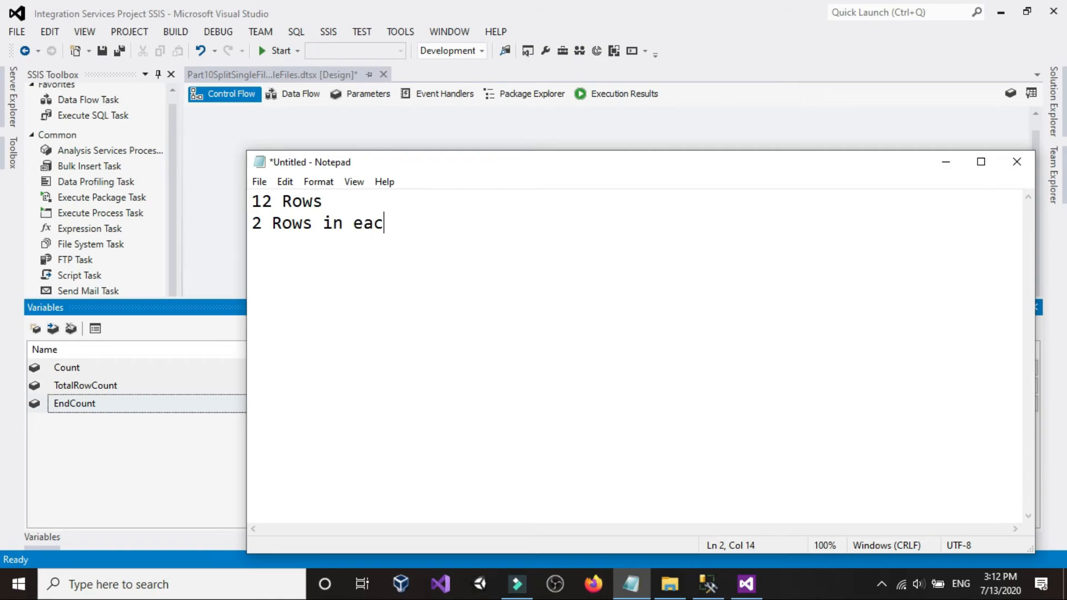
type("h file")
key("Return")
type("6 Files")
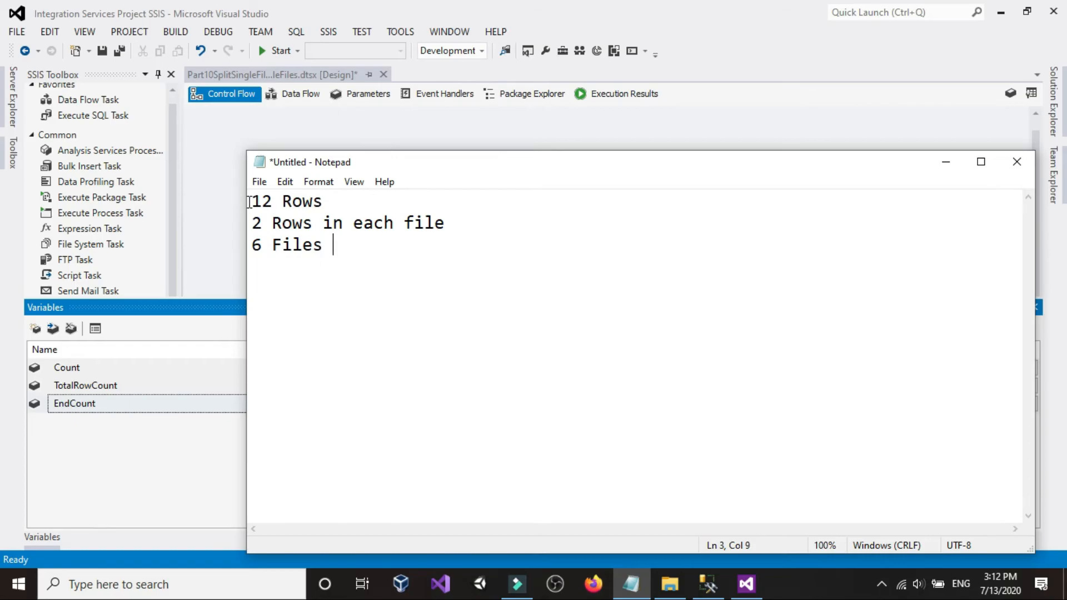
- Expand the note's first line to read "TotalRowCount = 12 Rows in one file"
left_click(357, 200)
type("in one file")
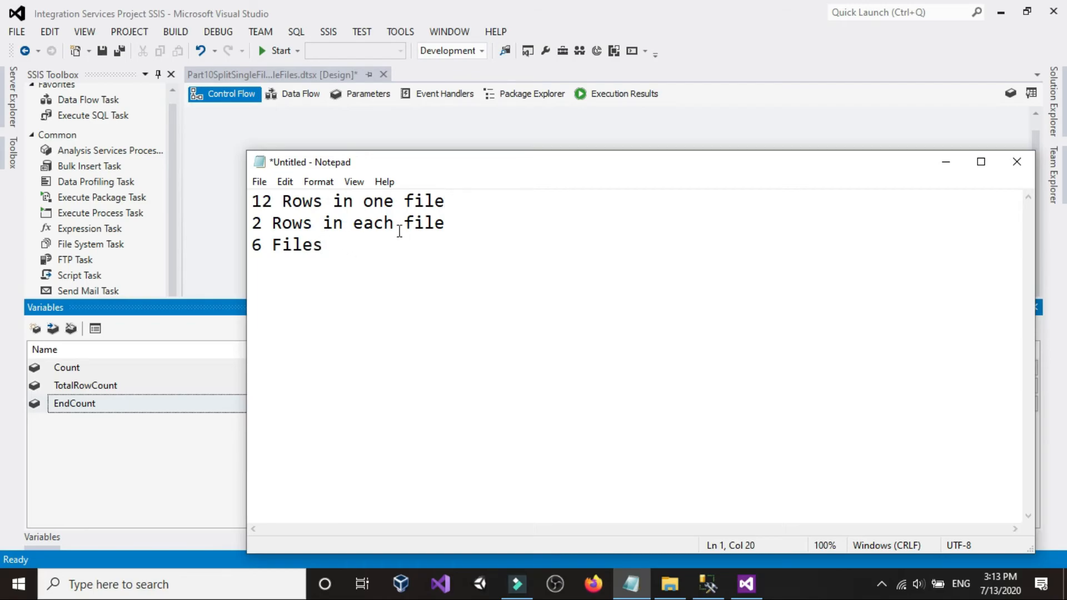
left_click_drag(259, 207, 460, 201)
left_click(465, 201)
left_click(253, 201)
type("Total")
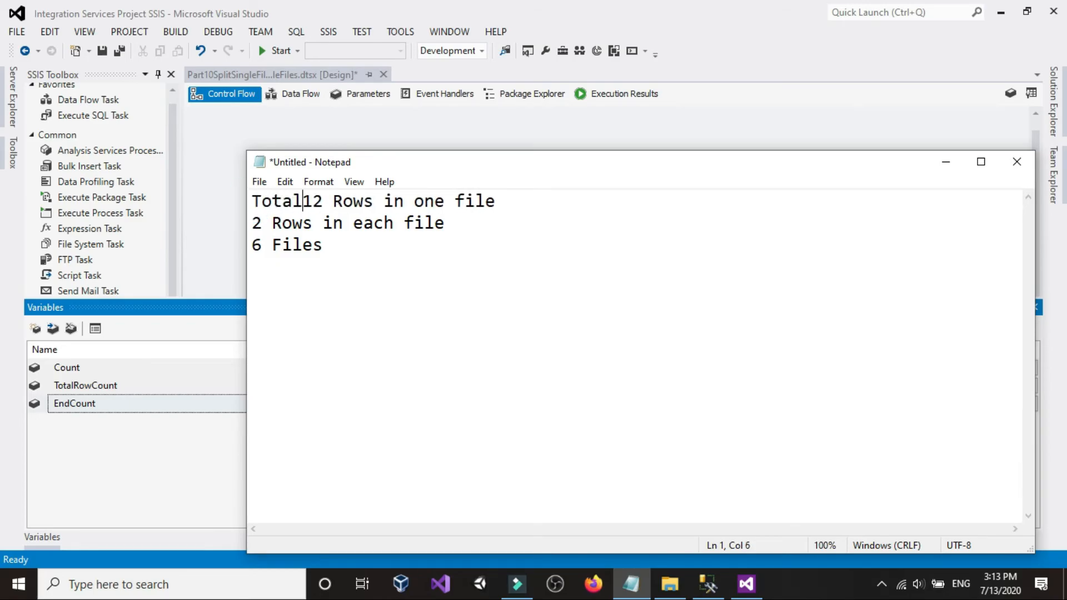
type("RowCount")
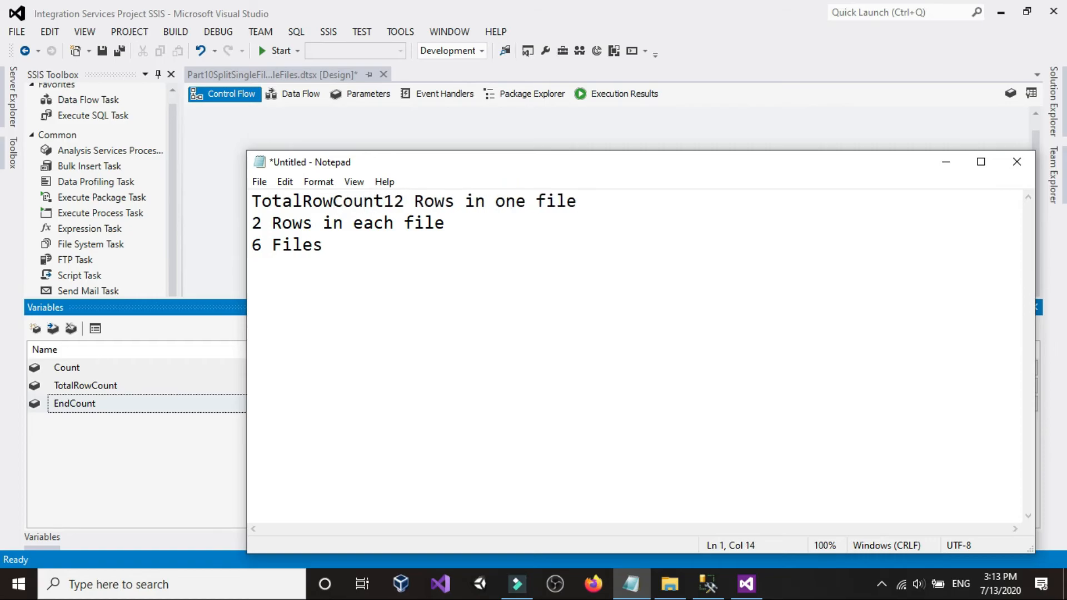
type(" =")
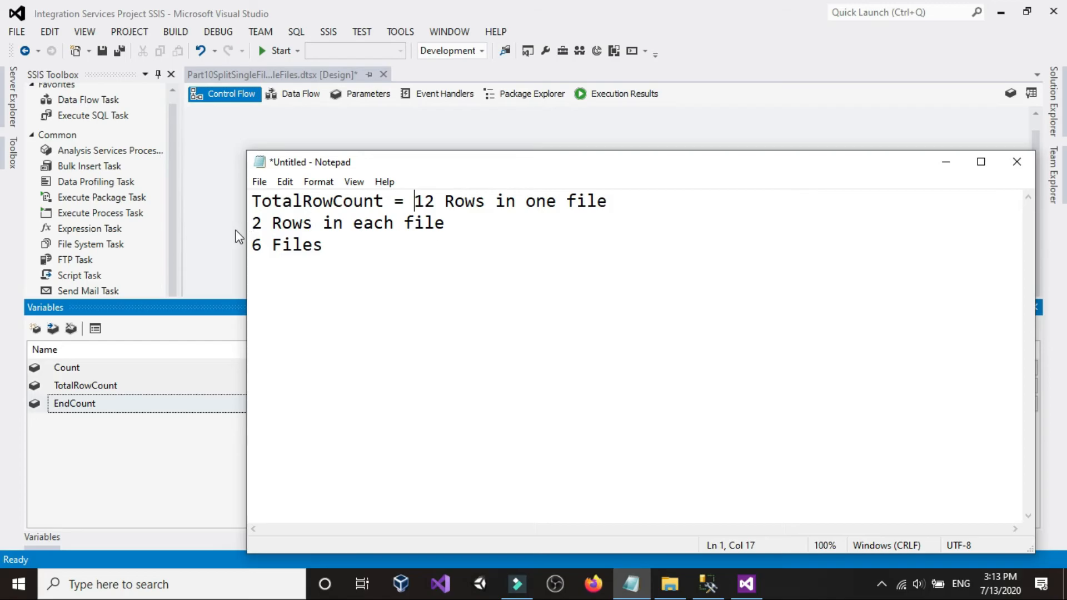
- Prefix the note's second line with "SplitRows = " ahead of "2 Rows in each file"
left_click(253, 224)
type("Spli")
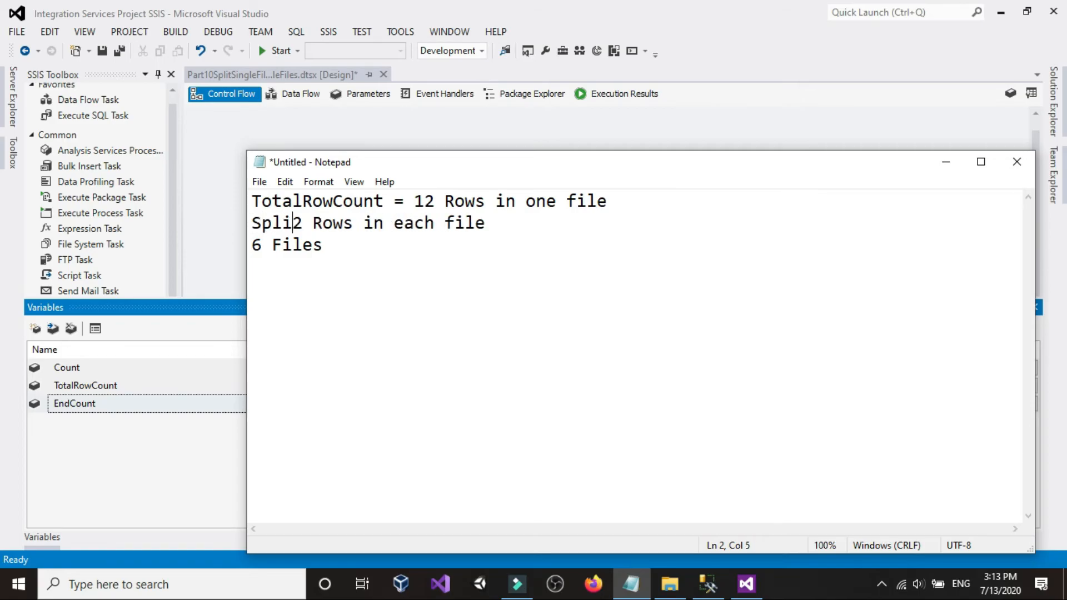
type("t")
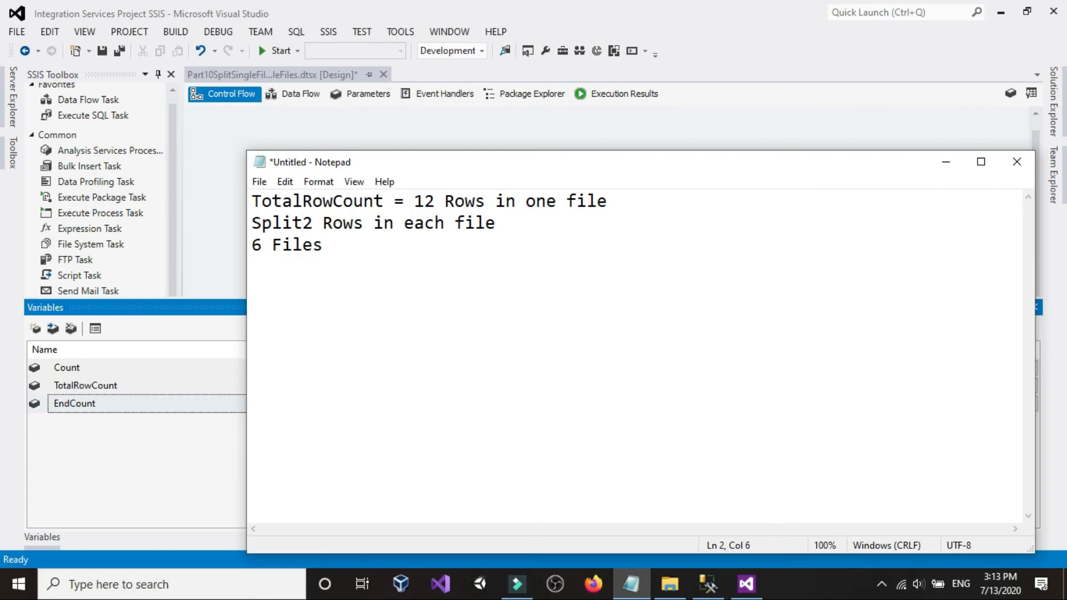
type("Rows")
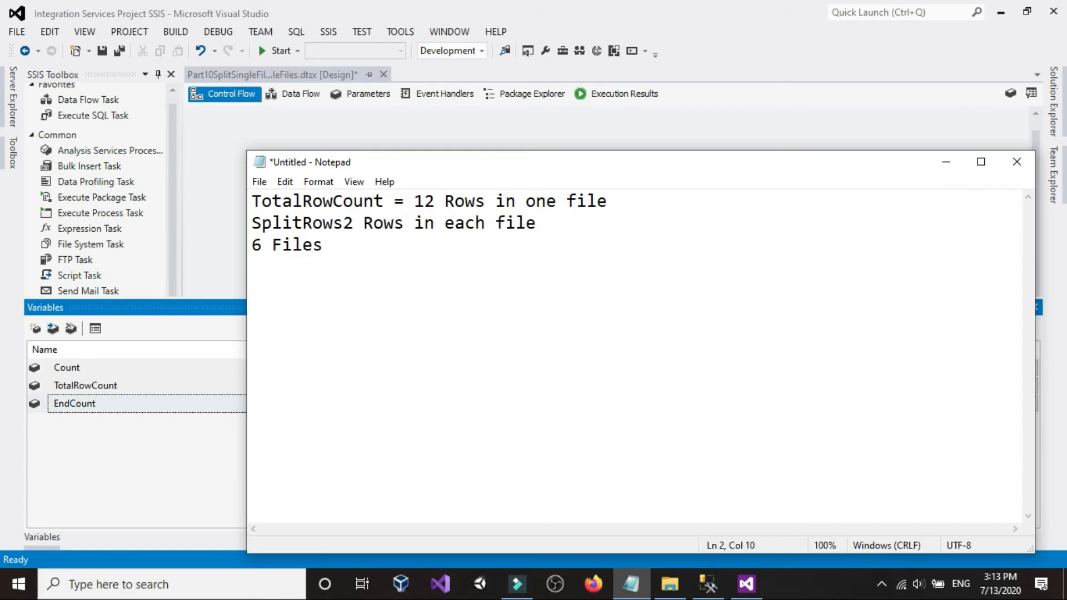
type(" =")
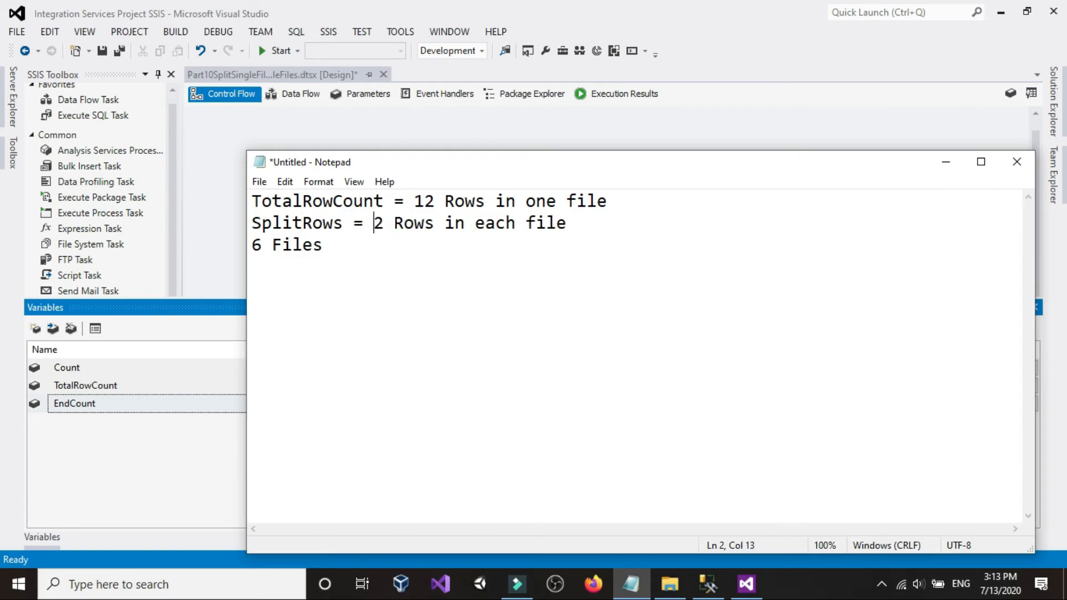
- Prefix the note's third line with "EndCount = " ahead of "6 Files"
left_click(252, 247)
left_click(251, 245)
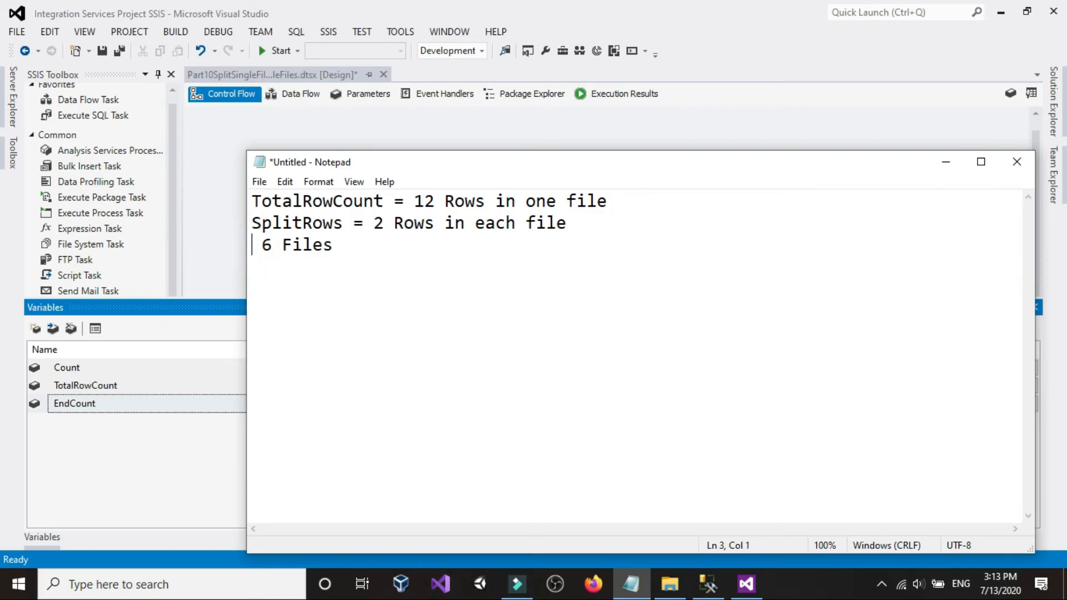
left_click(258, 247)
key("shift+End")
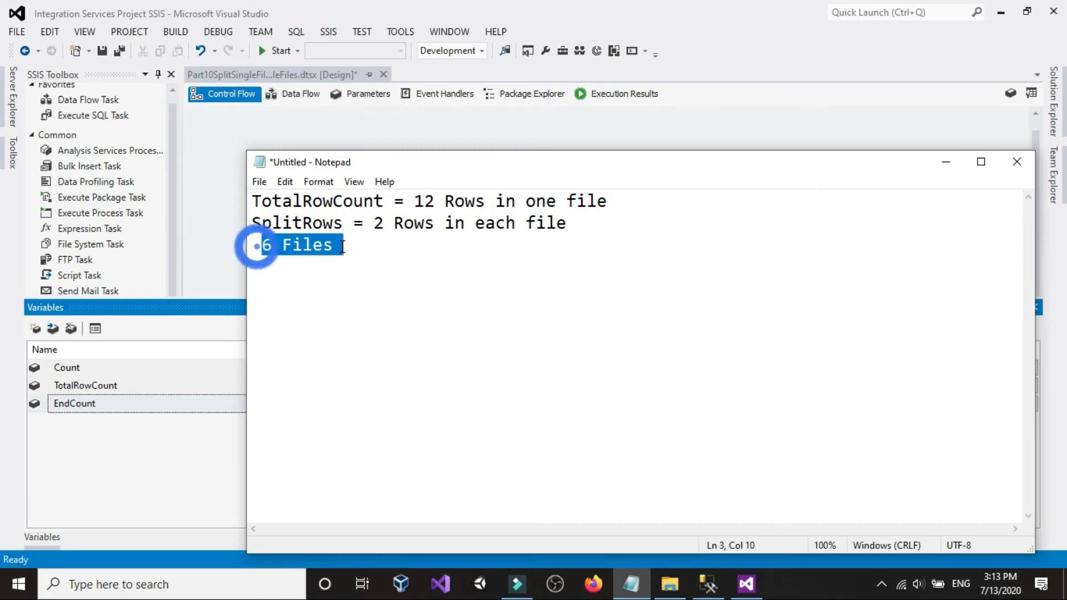
left_click(293, 247)
left_click(255, 247)
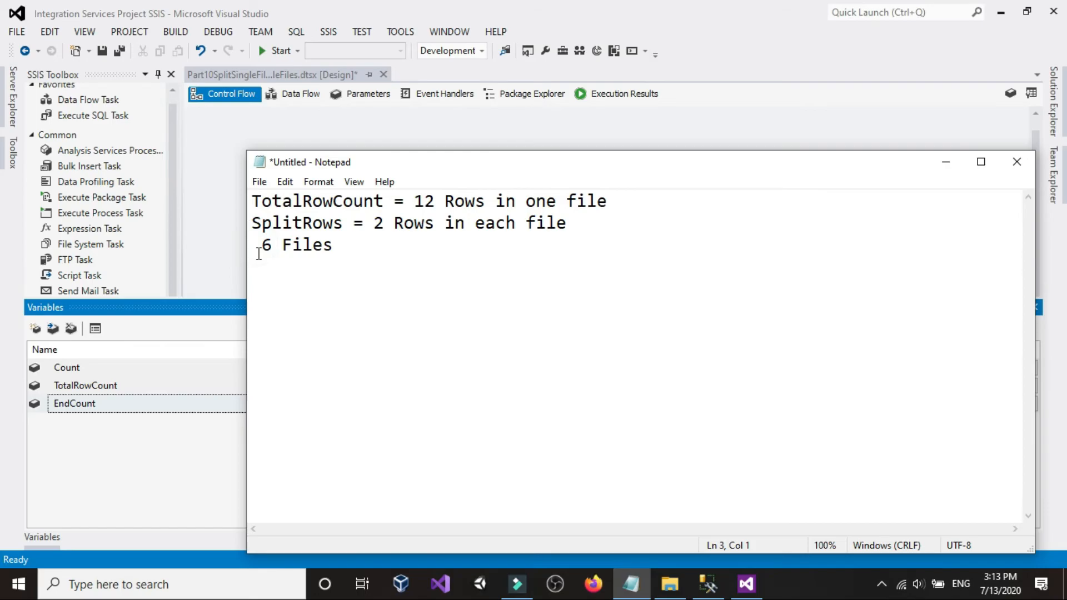
type("End")
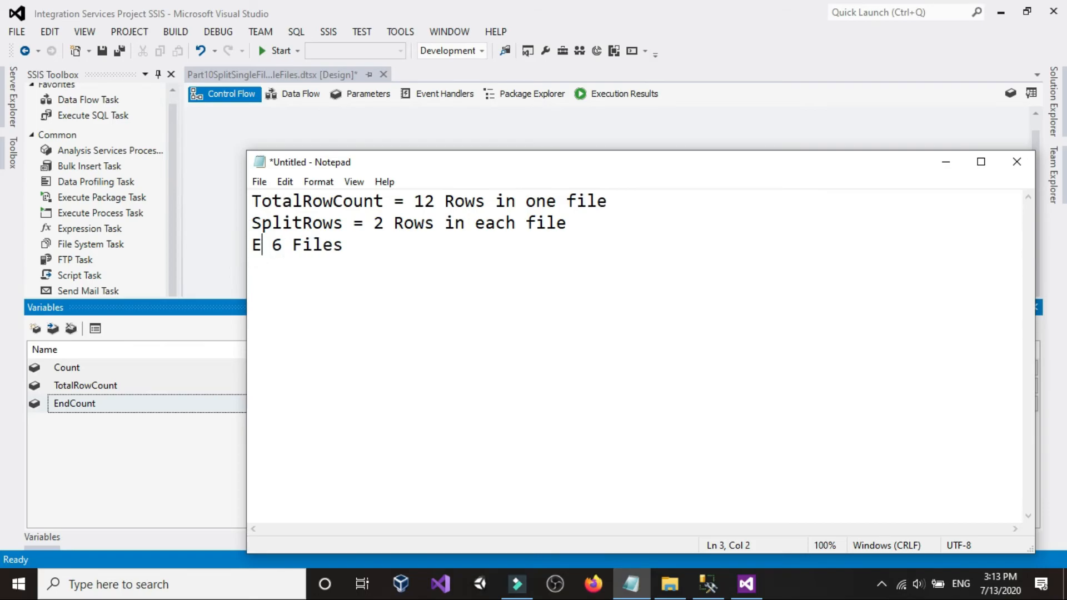
type("Count")
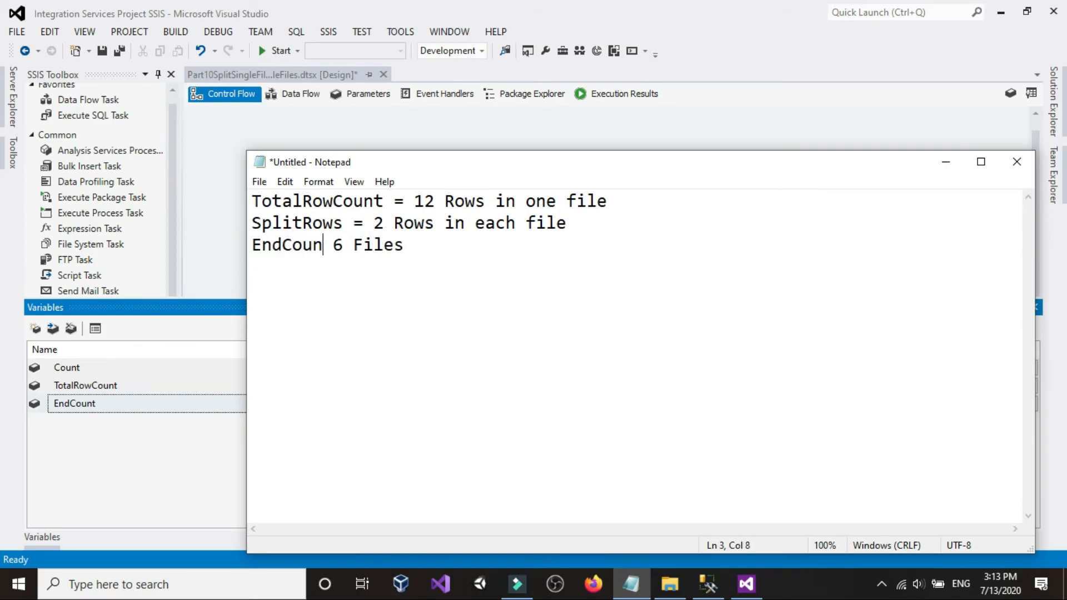
type(" =")
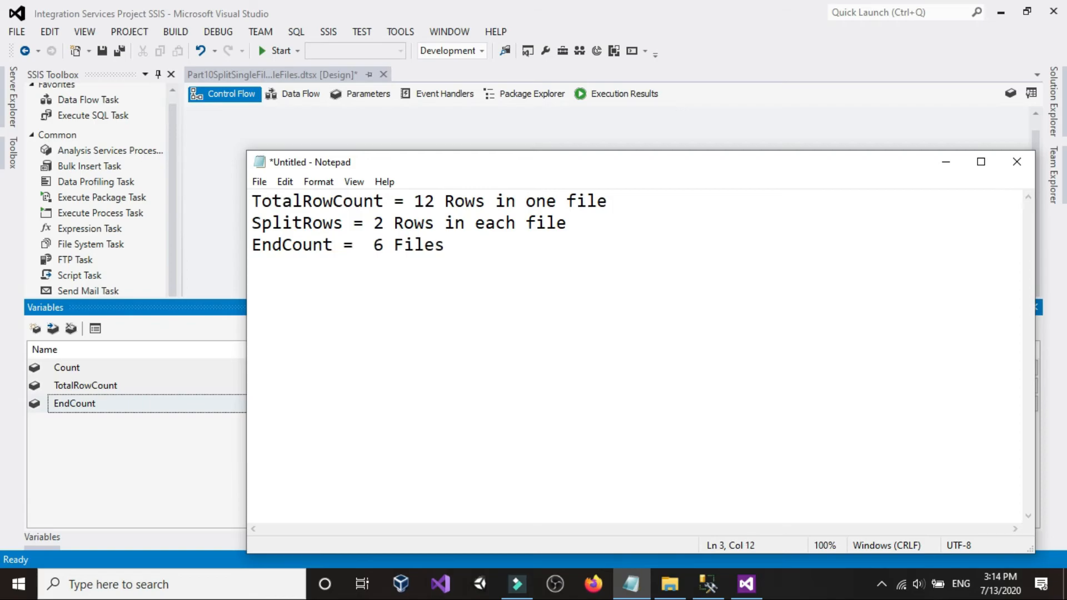
- Copy TotalRowCount from the first line to after "EndCount =" and follow it with a division slash
left_click_drag(384, 201, 239, 205)
right_click(305, 204)
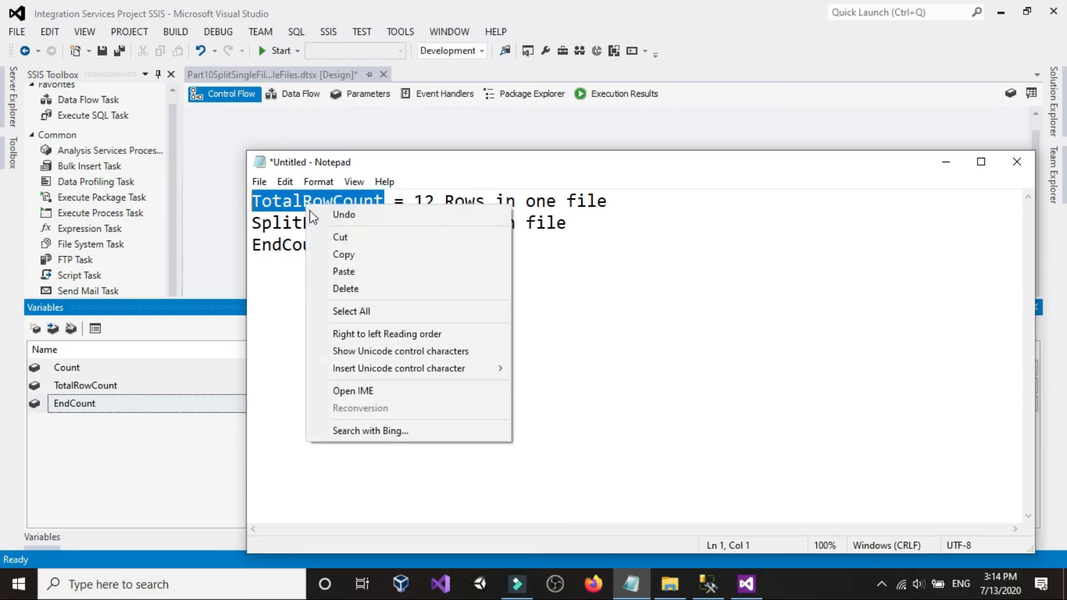
left_click(328, 247)
left_click(362, 252)
right_click(366, 248)
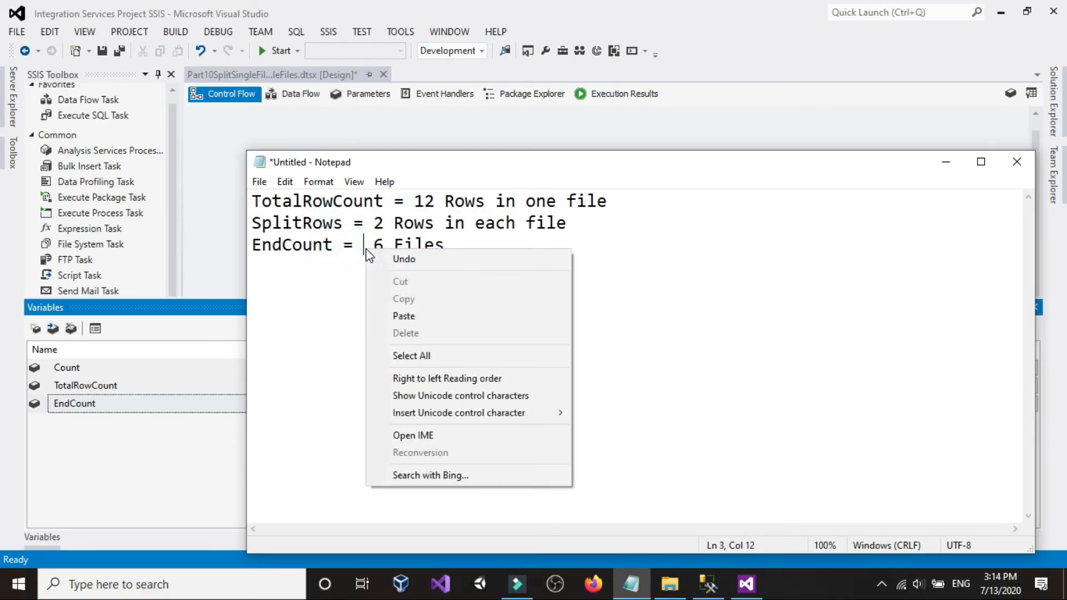
left_click(391, 312)
type("/")
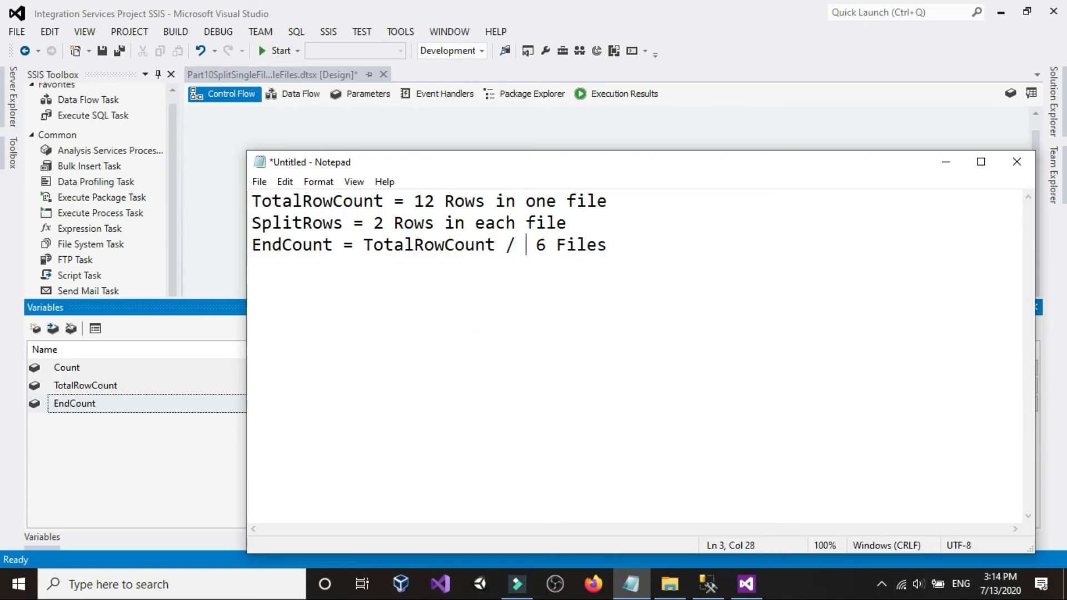
- Copy SplitRows from the second line and paste it after the division slash in the EndCount line
left_click_drag(344, 225, 251, 225)
right_click(260, 228)
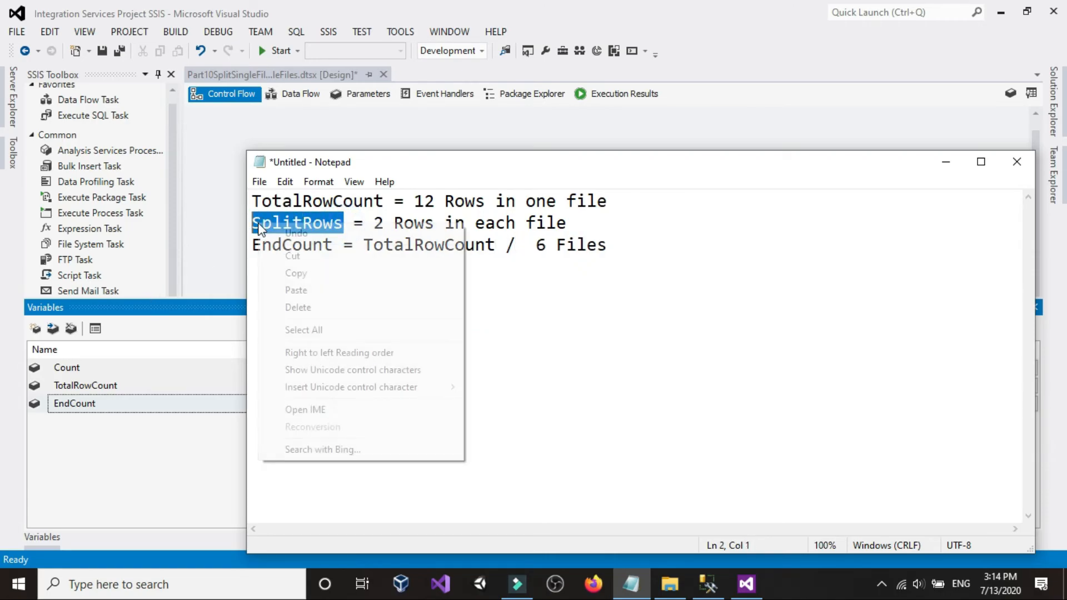
left_click(296, 273)
left_click(528, 246)
right_click(529, 247)
left_click(559, 313)
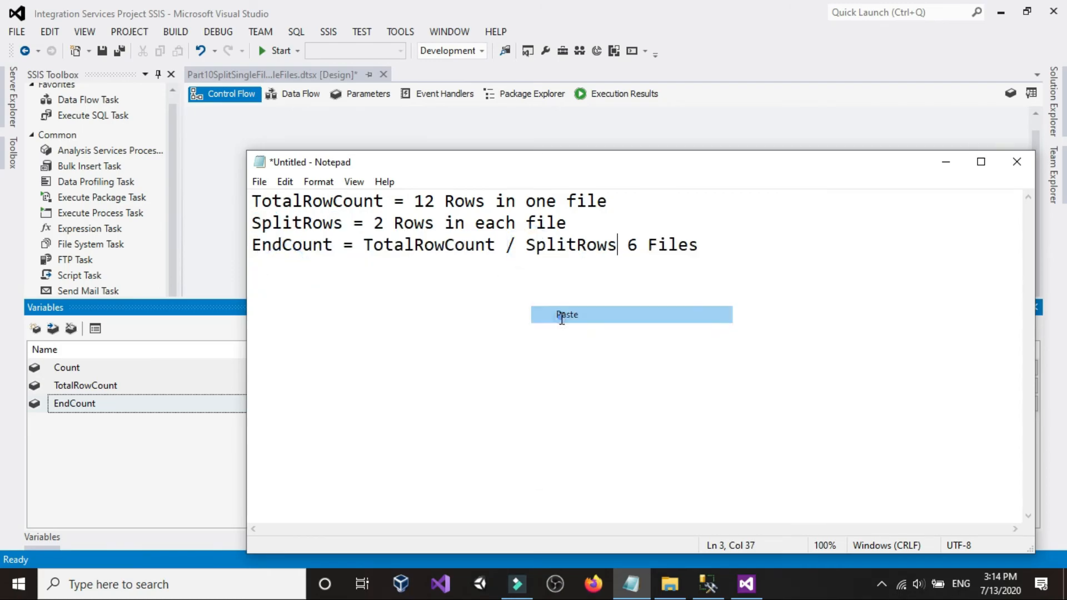
- Add an equals sign after SplitRows in the EndCount line and write "12 / 2 = 6" on a new line below
type("=")
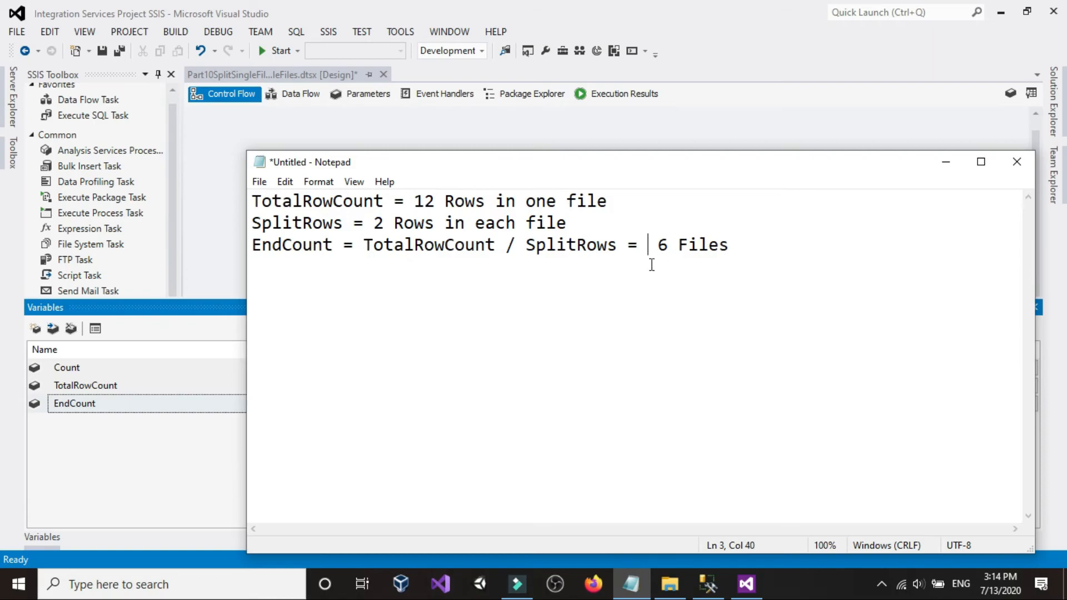
left_click(810, 276)
key("Return")
type("12 / 2 = 6")
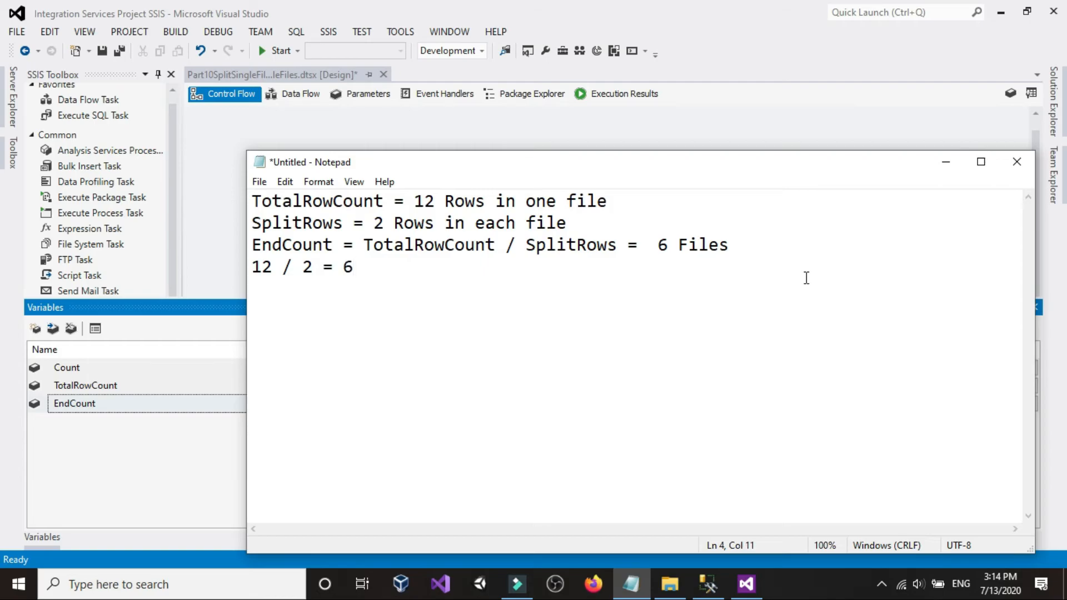
- Review how TotalRowCount, SplitRows and EndCount in the note relate to each other in the division formula
left_click_drag(366, 247, 495, 247)
left_click(455, 205)
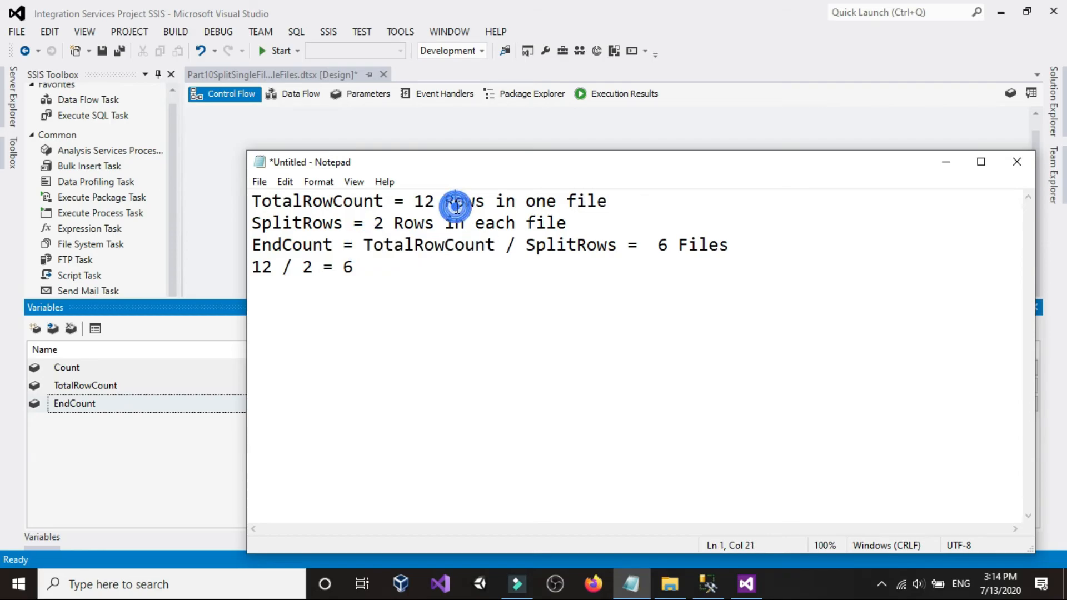
left_click_drag(525, 249, 590, 251)
left_click(383, 222)
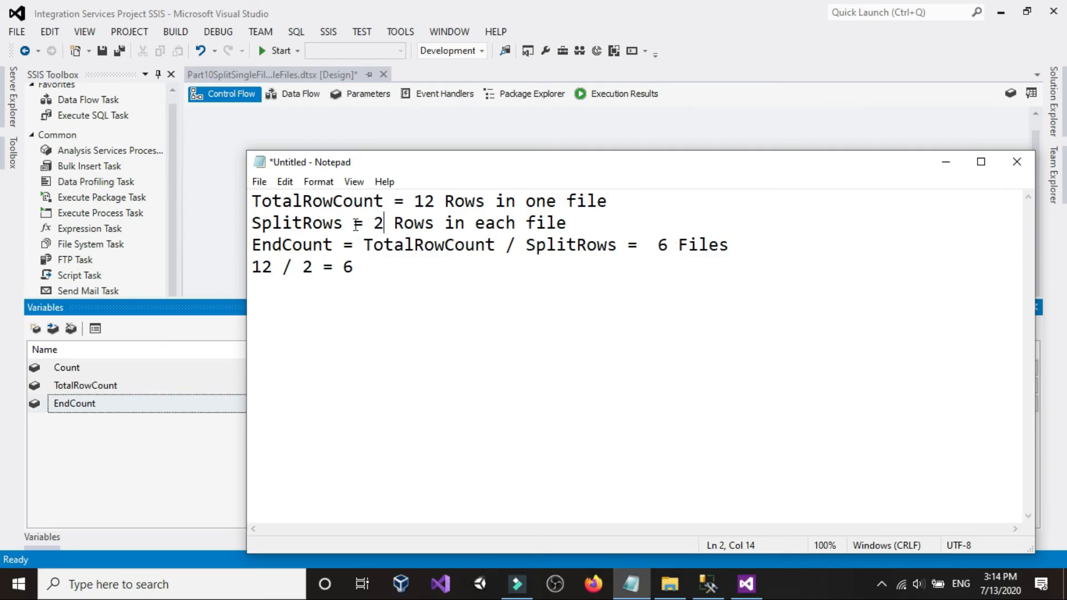
double_click(378, 224)
left_click(596, 245)
left_click_drag(343, 223, 252, 224)
left_click(272, 223)
left_click_drag(334, 244, 252, 244)
left_click(455, 246)
- Copy SplitRows from the note, then add a new package variable in Visual Studio named SplitRows
left_click_drag(343, 224, 253, 224)
right_click(290, 224)
left_click(326, 274)
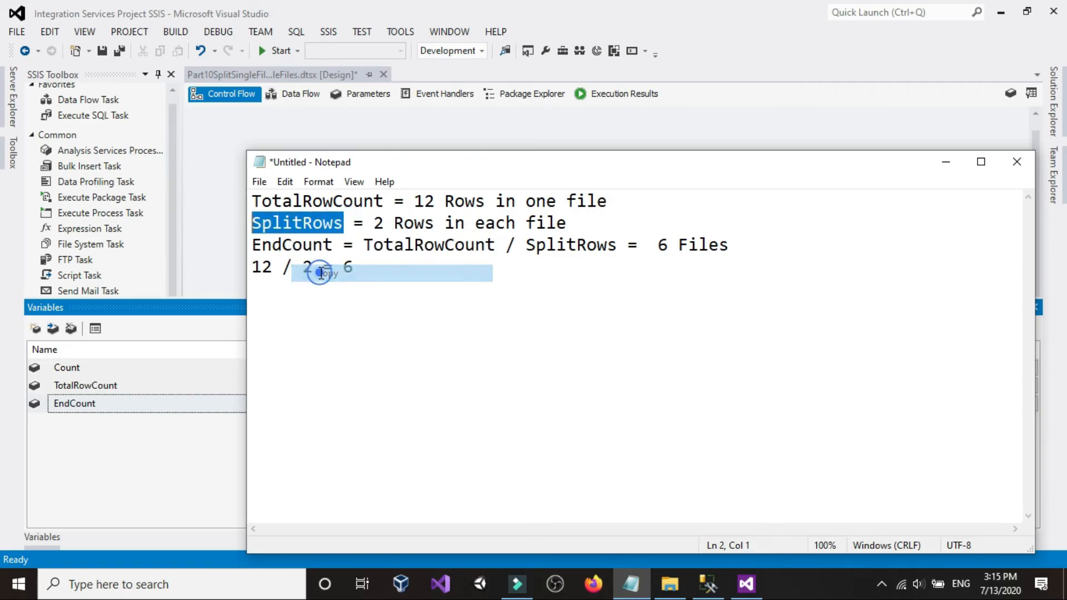
left_click(188, 320)
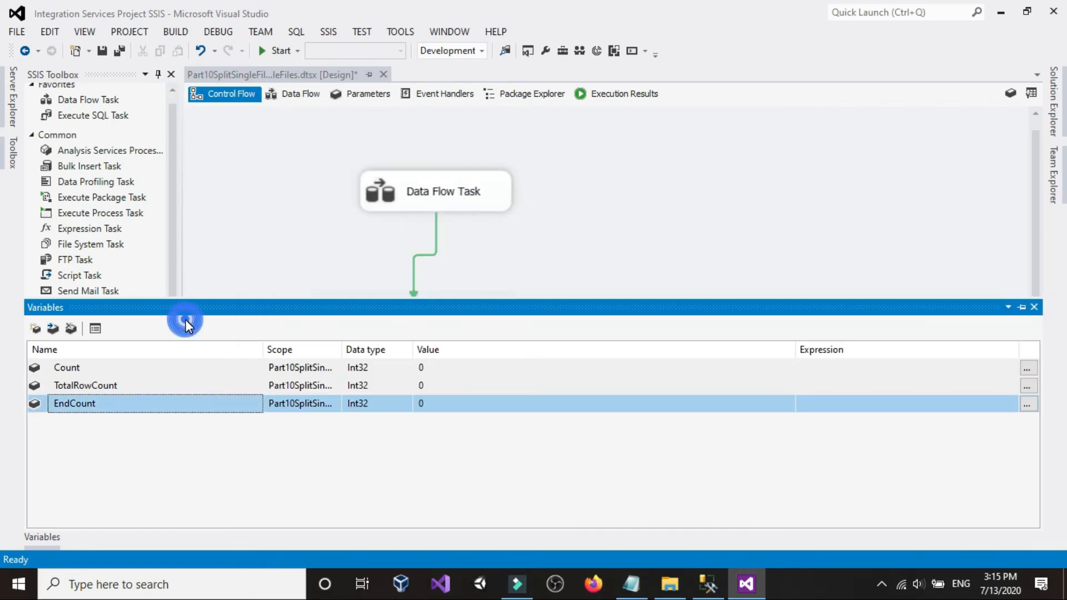
left_click(37, 328)
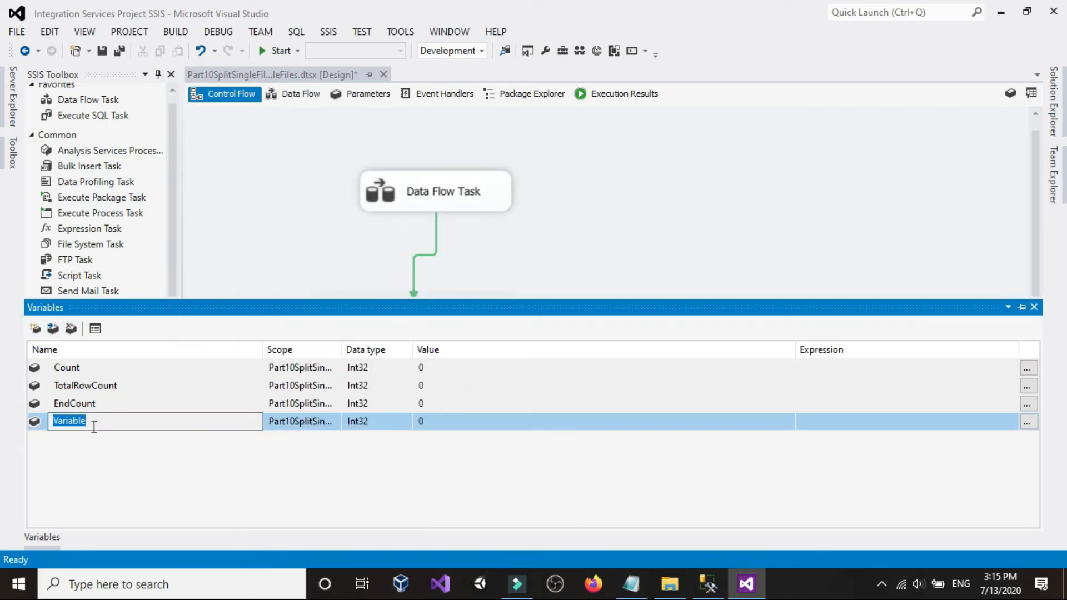
right_click(95, 422)
left_click(136, 280)
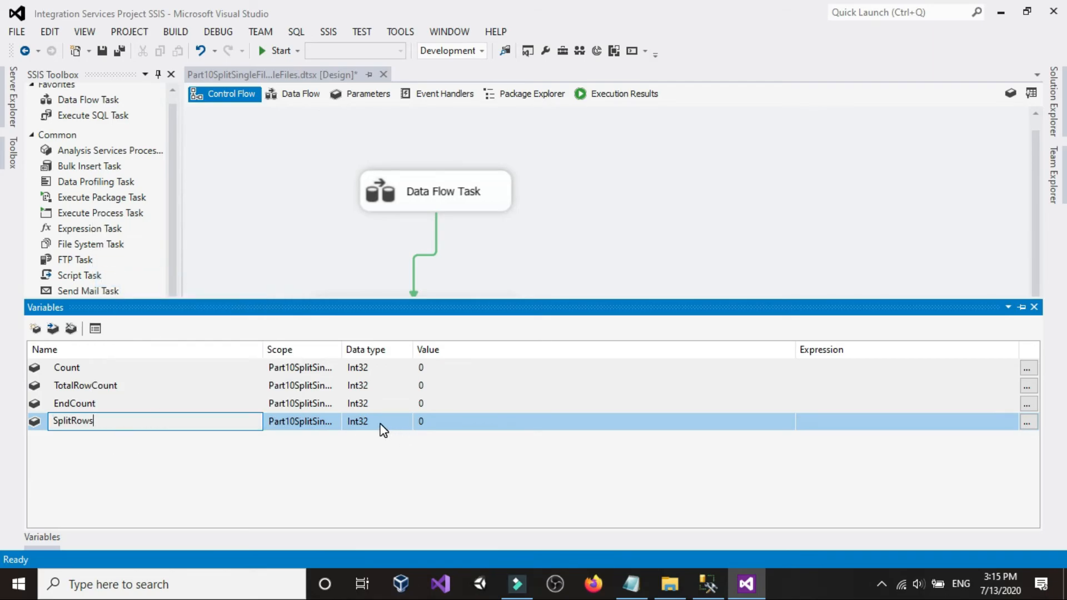
- Set the value of the SplitRows variable to 2
left_click(467, 424)
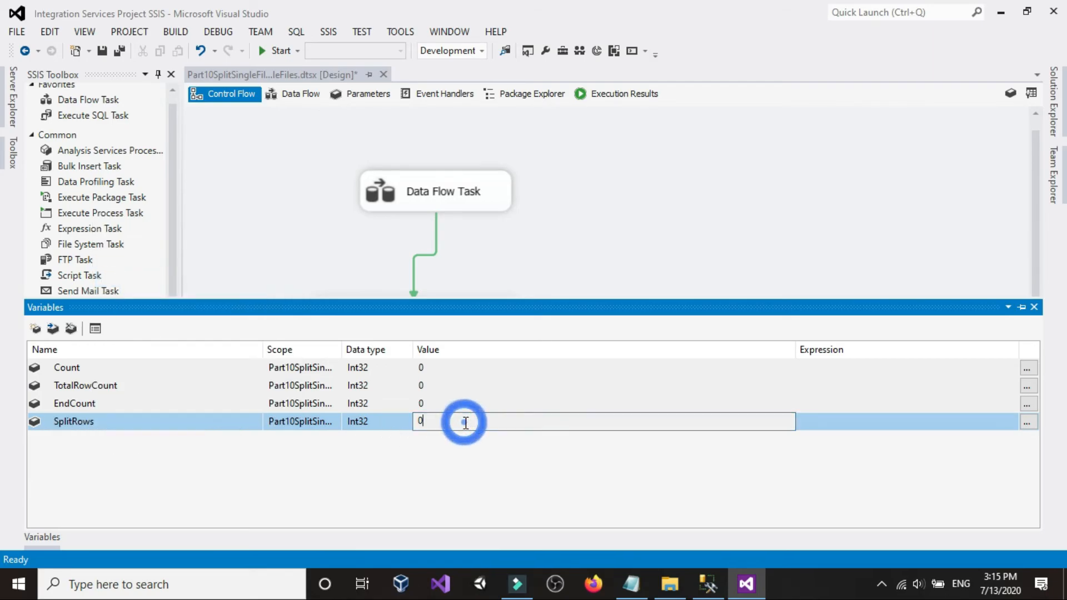
double_click(441, 423)
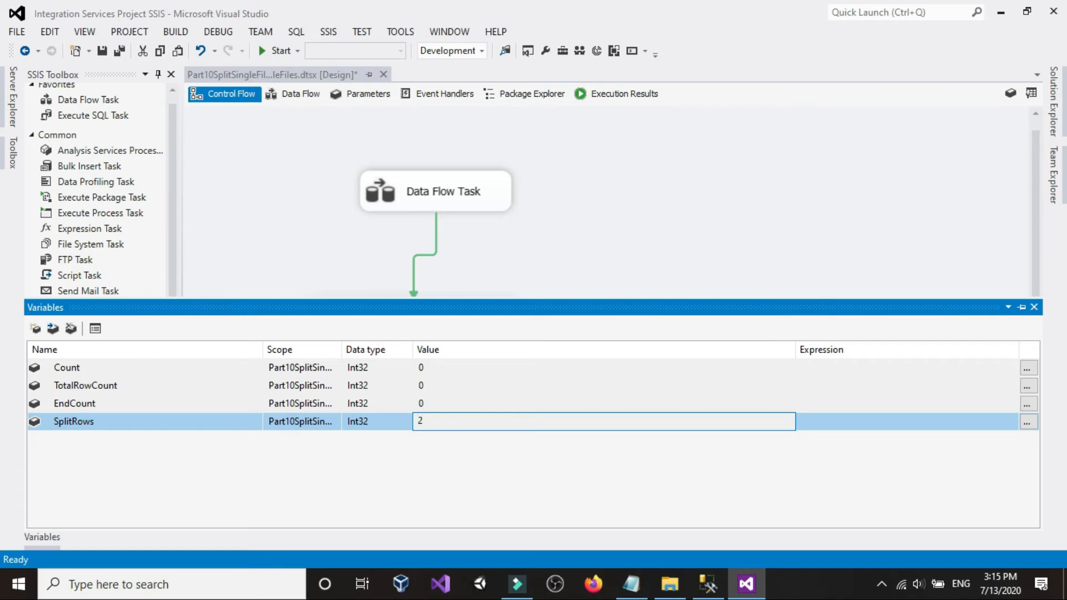
left_click(496, 456)
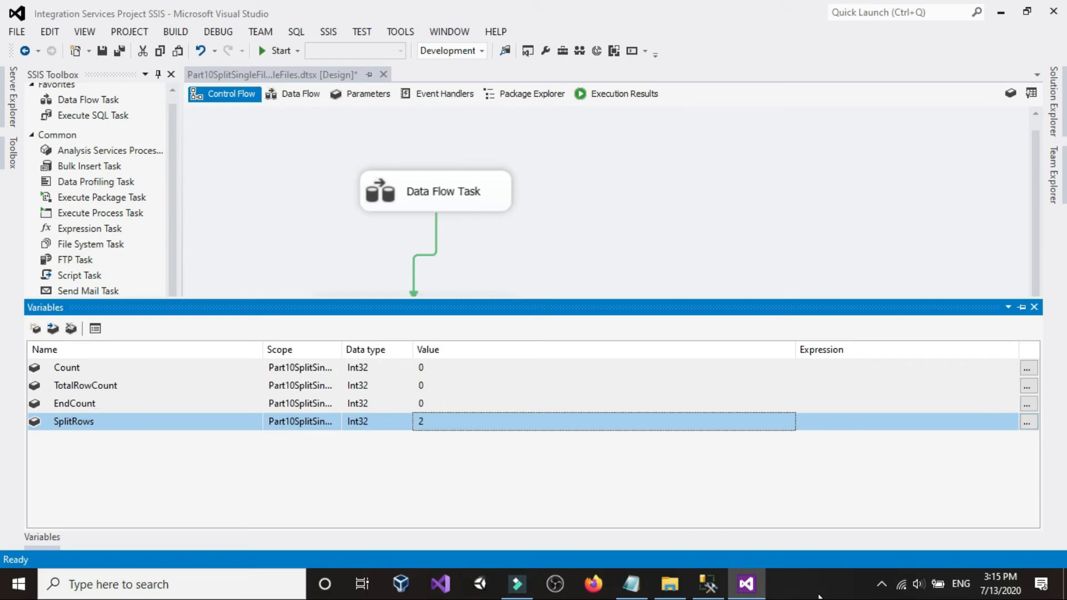
- Give the EndCount variable the expression @[User::TotalRowCount] / @[User::SplitRows], evaluate it and accept it
left_click(632, 584)
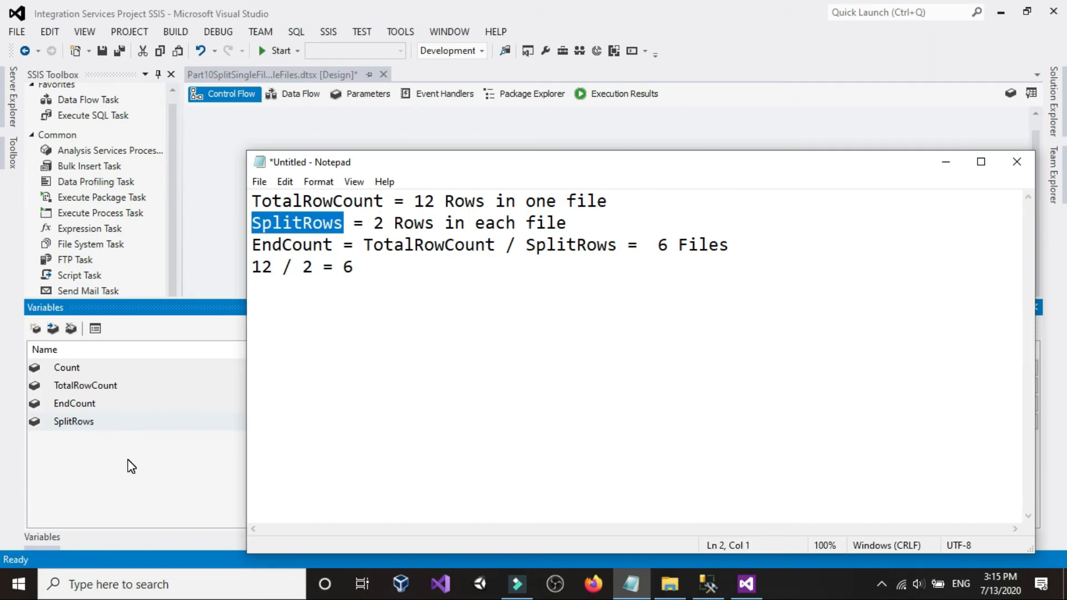
left_click(150, 473)
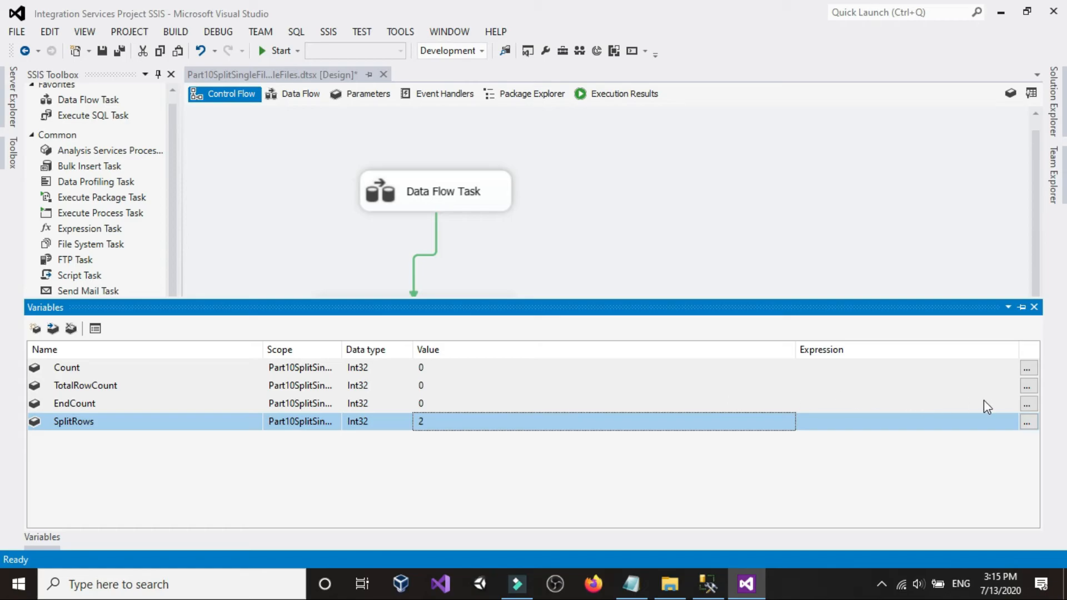
left_click(1028, 405)
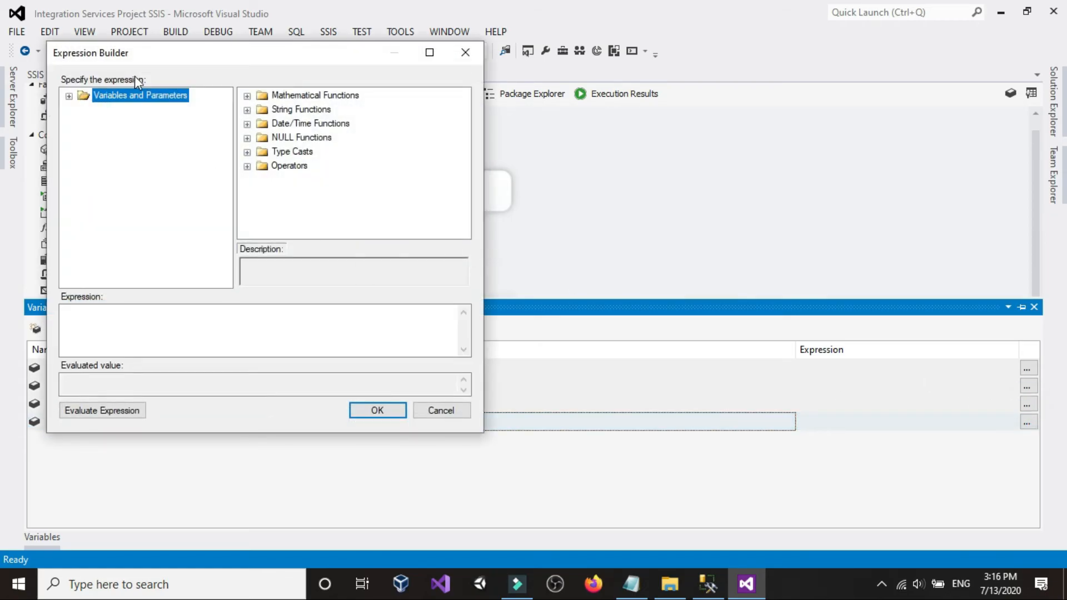
double_click(146, 97)
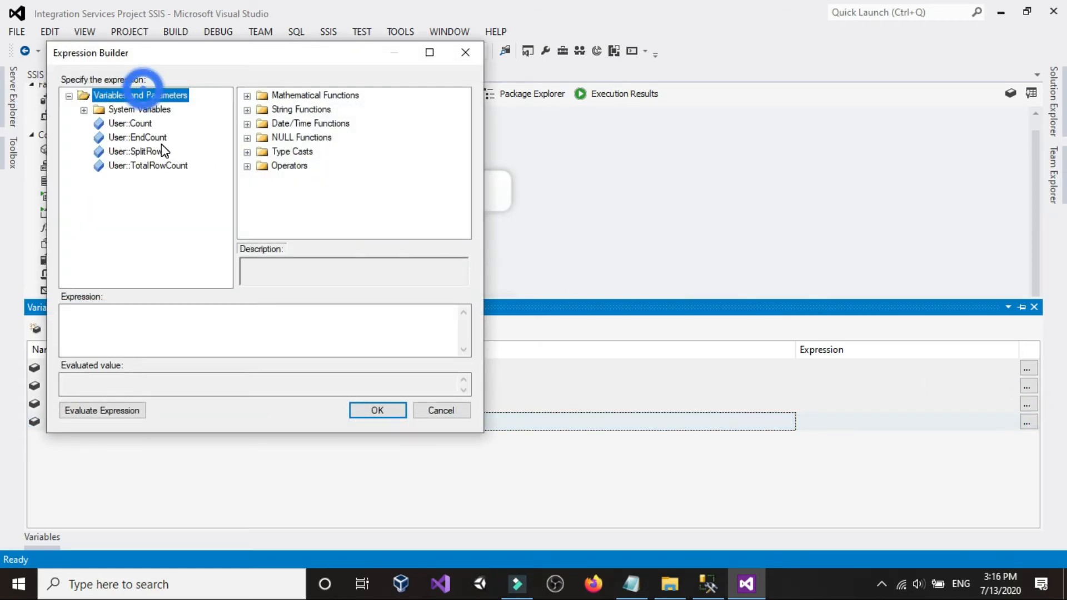
left_click(427, 53)
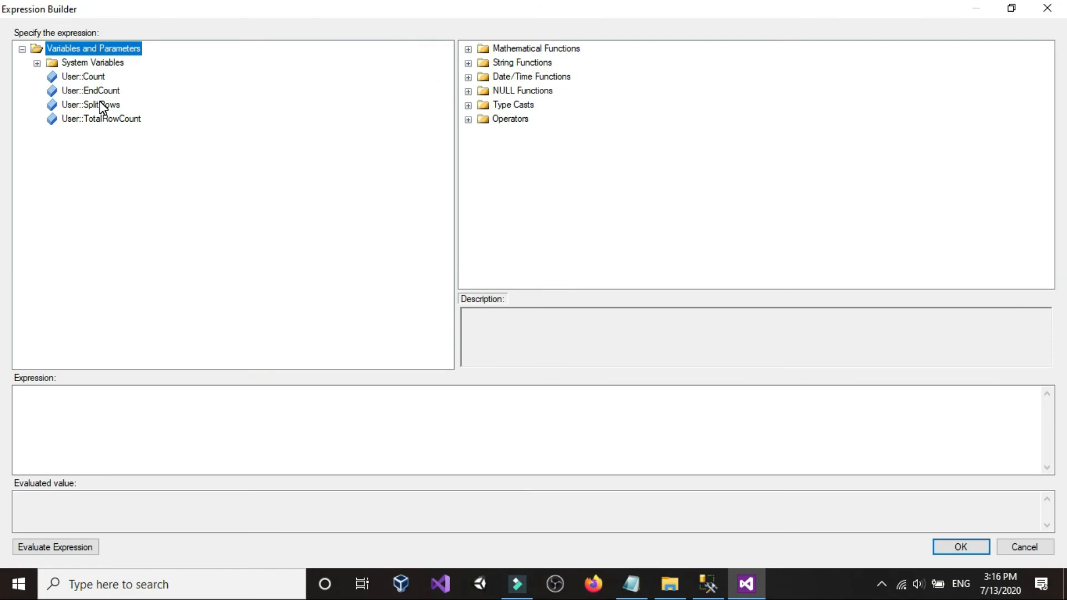
left_click_drag(98, 117, 128, 398)
left_click(127, 397)
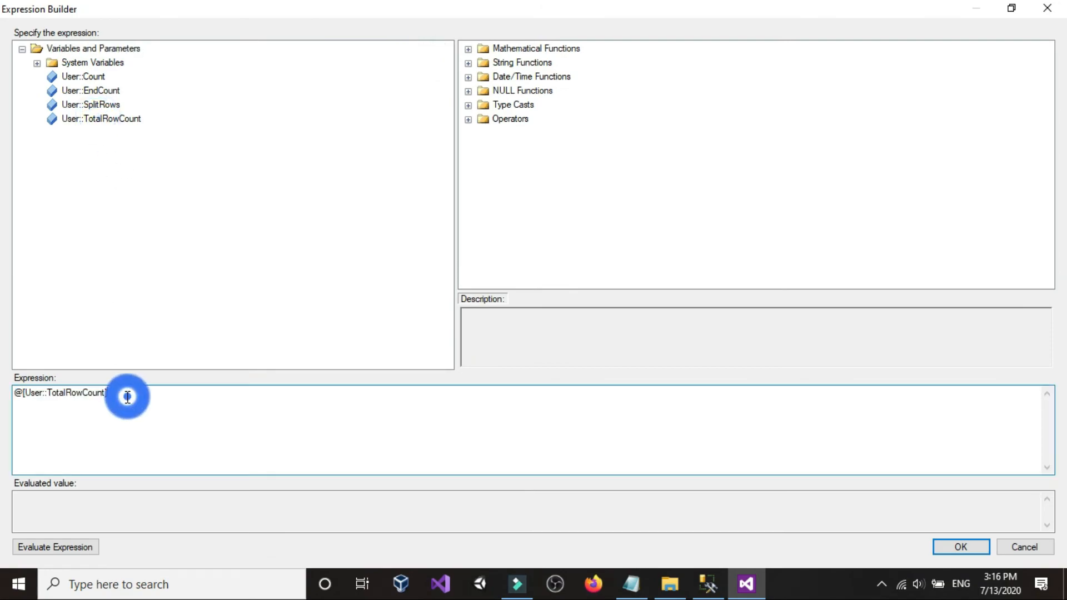
type("/")
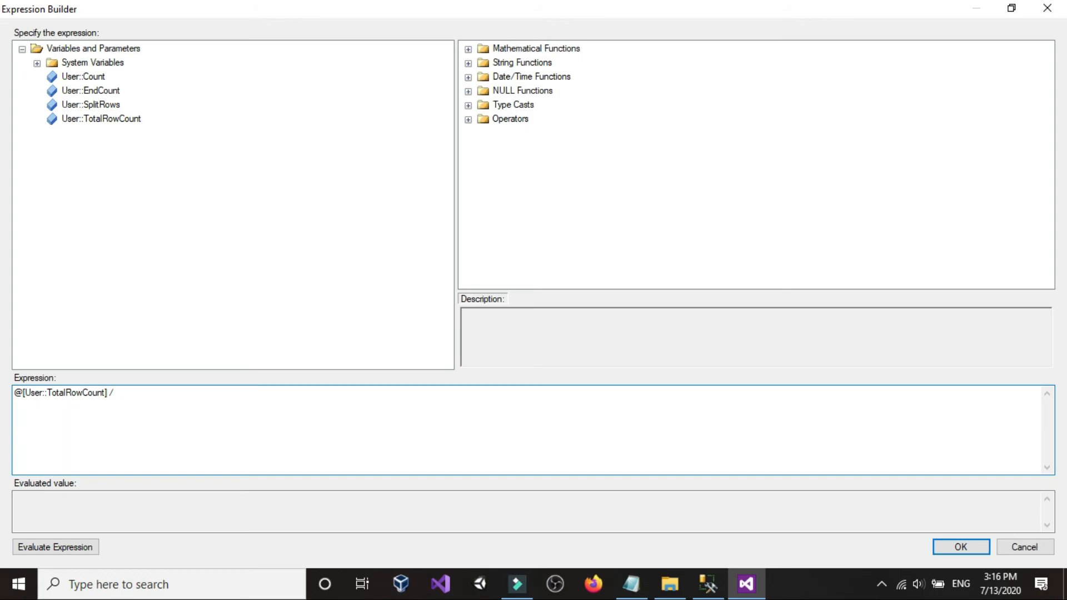
left_click_drag(83, 104, 167, 405)
left_click(260, 409)
left_click(53, 546)
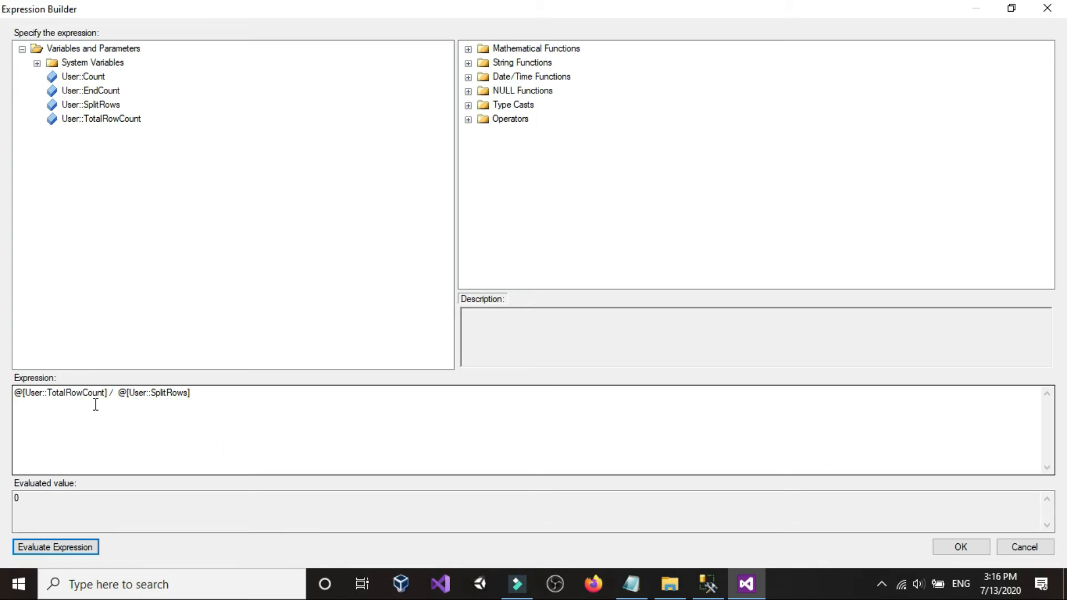
left_click(960, 549)
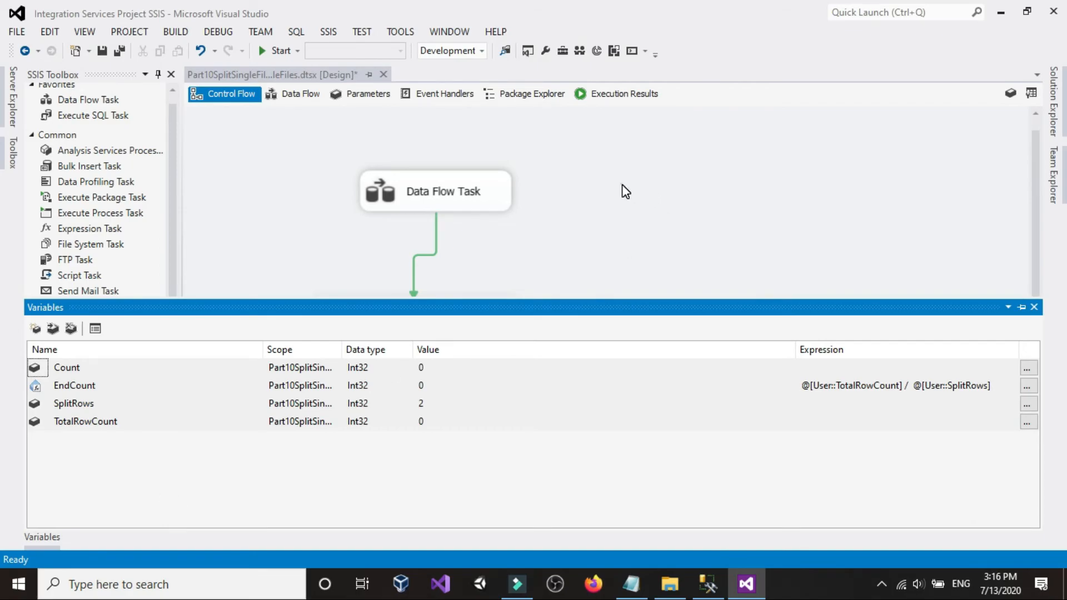
left_click(623, 186)
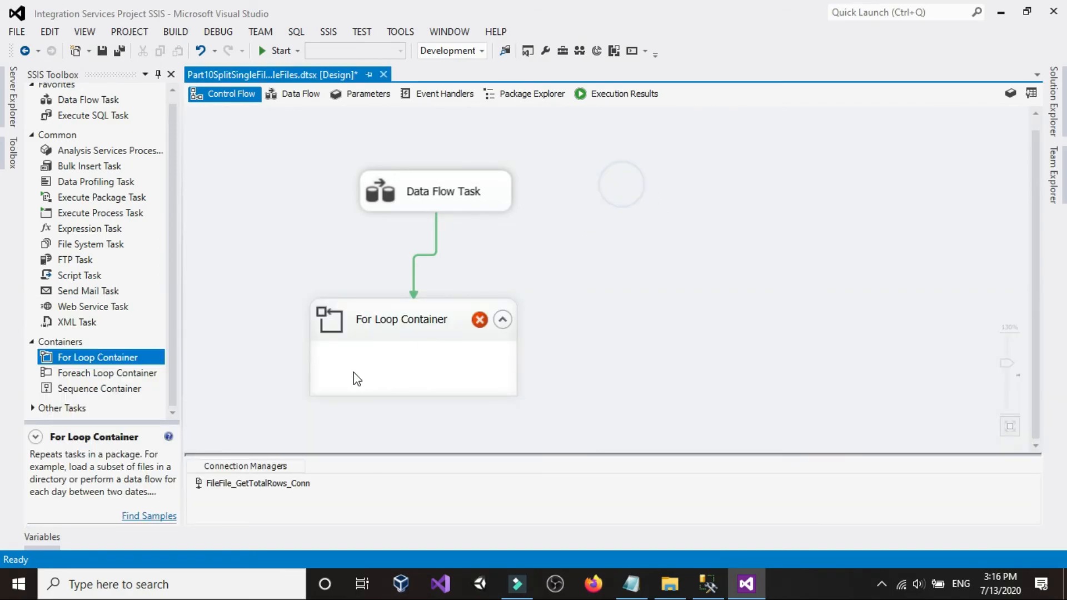
double_click(398, 323)
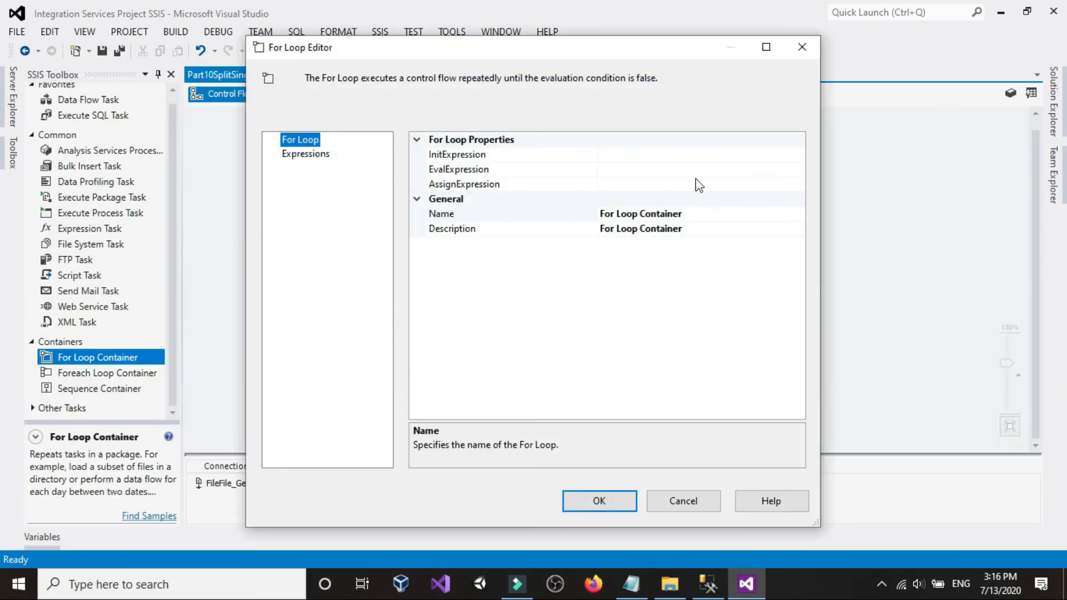
left_click(637, 156)
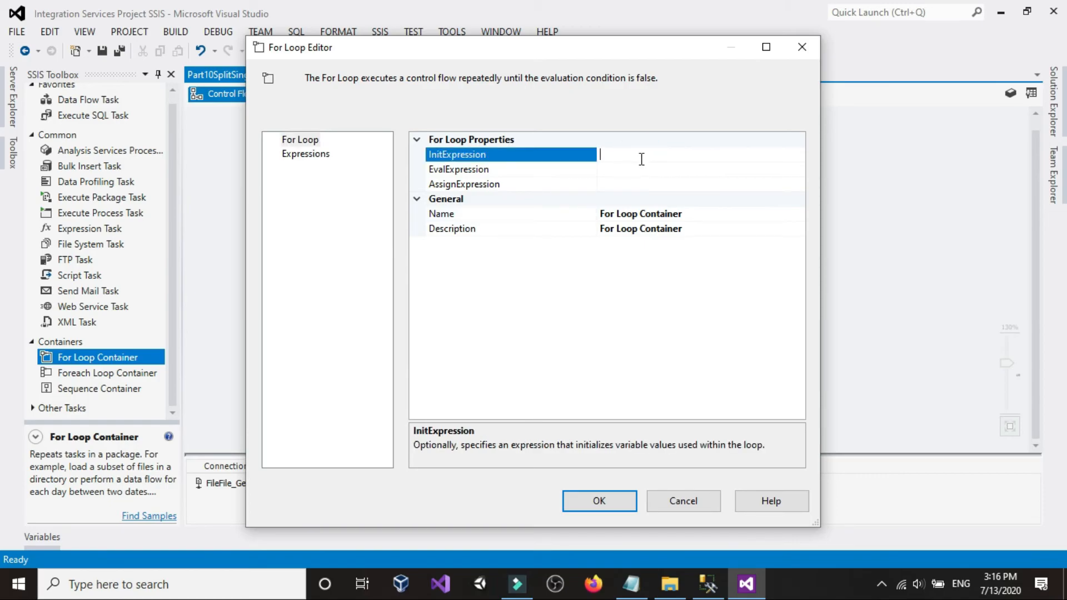
type("@Count =0")
left_click(639, 169)
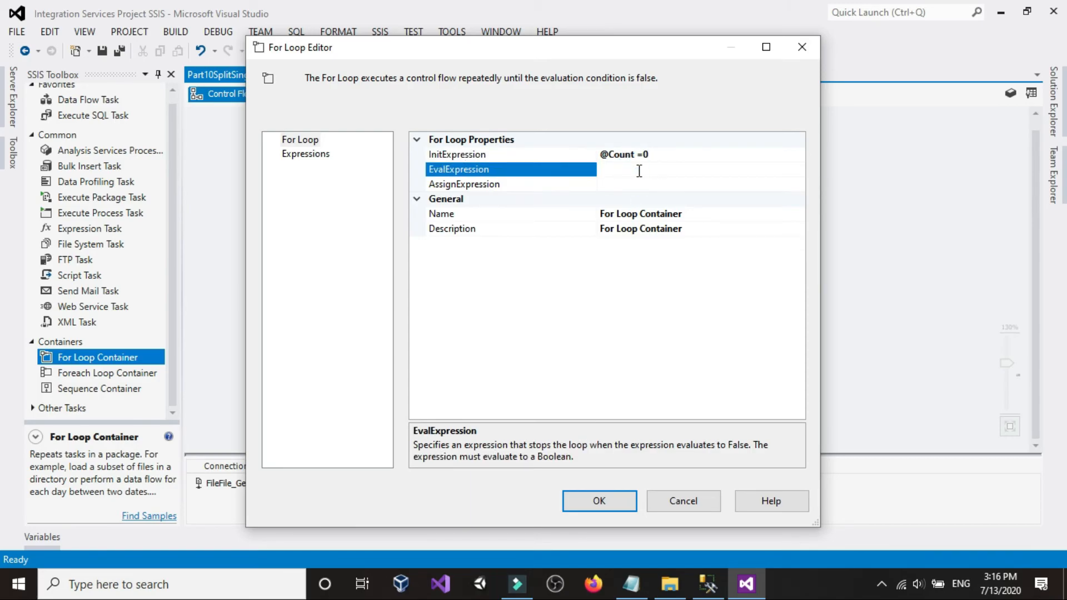
left_click(612, 170)
type("@Cou")
type("nt < @EndCount")
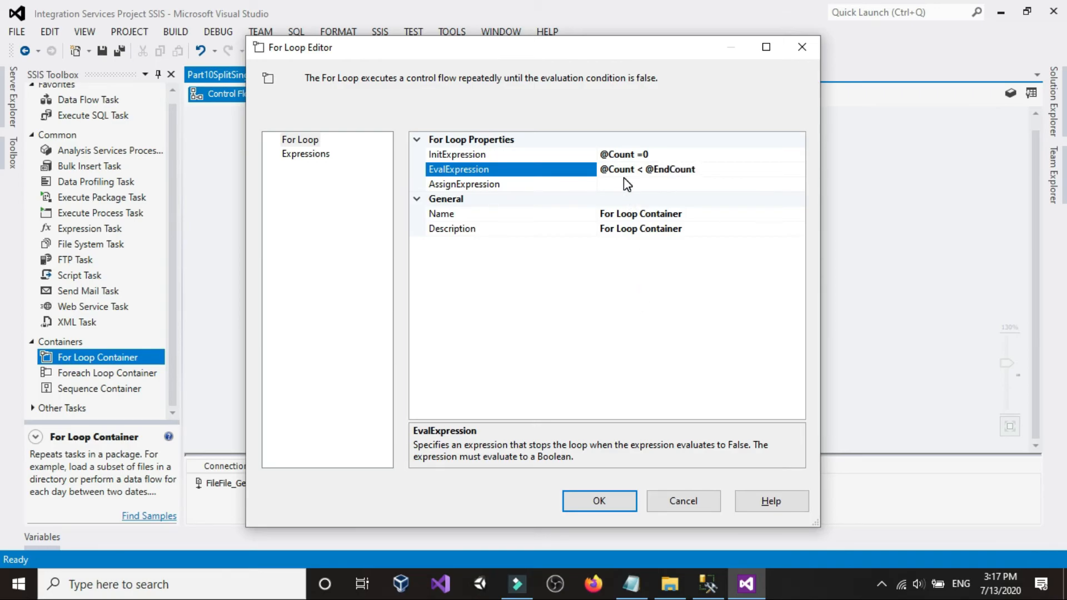
mouse_move(627, 590)
left_click_drag(645, 170, 698, 170)
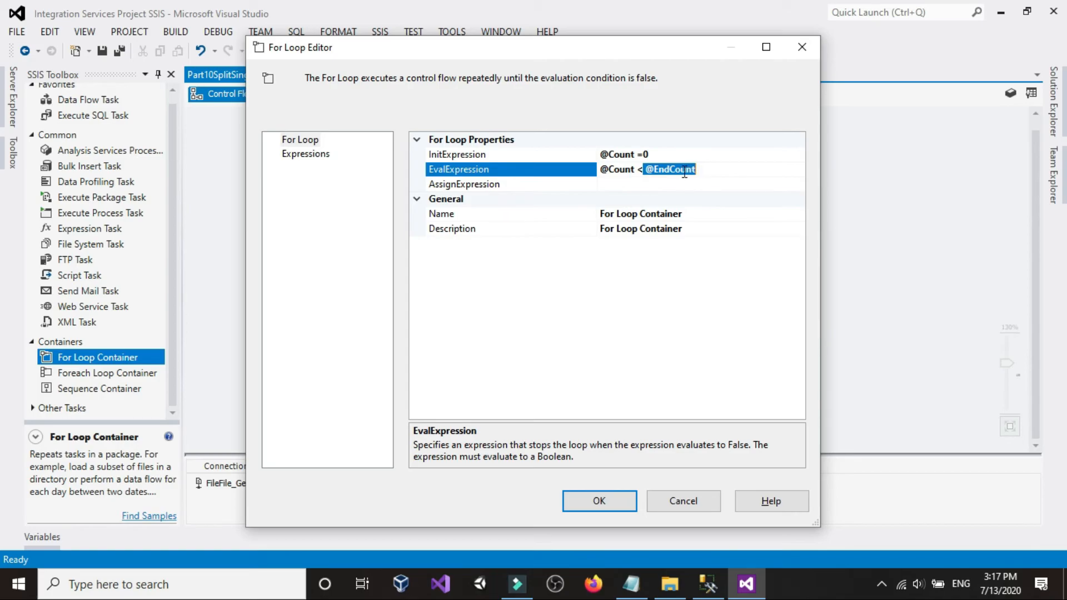
right_click(684, 172)
left_click(704, 221)
type("6")
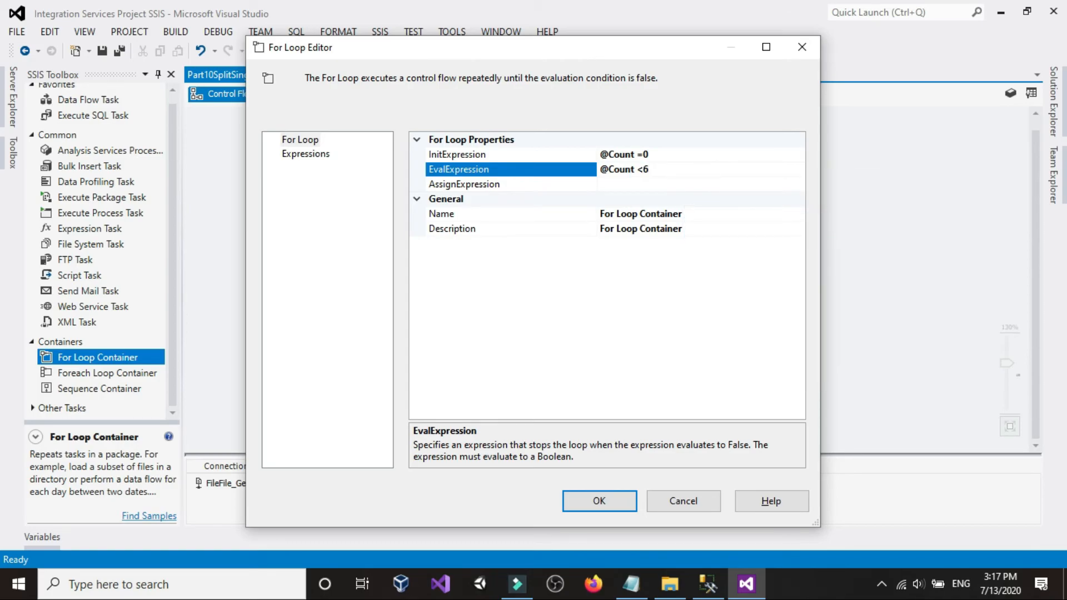
key("BackSpace")
key("ctrl+z")
key("BackSpace")
key("ctrl+z")
key("BackSpace")
type("@")
type("End")
type("Count")
- Below the calculation in the Notepad note, list 0 through 5 on separate lines, followed by "stops at 6"
left_click(631, 583)
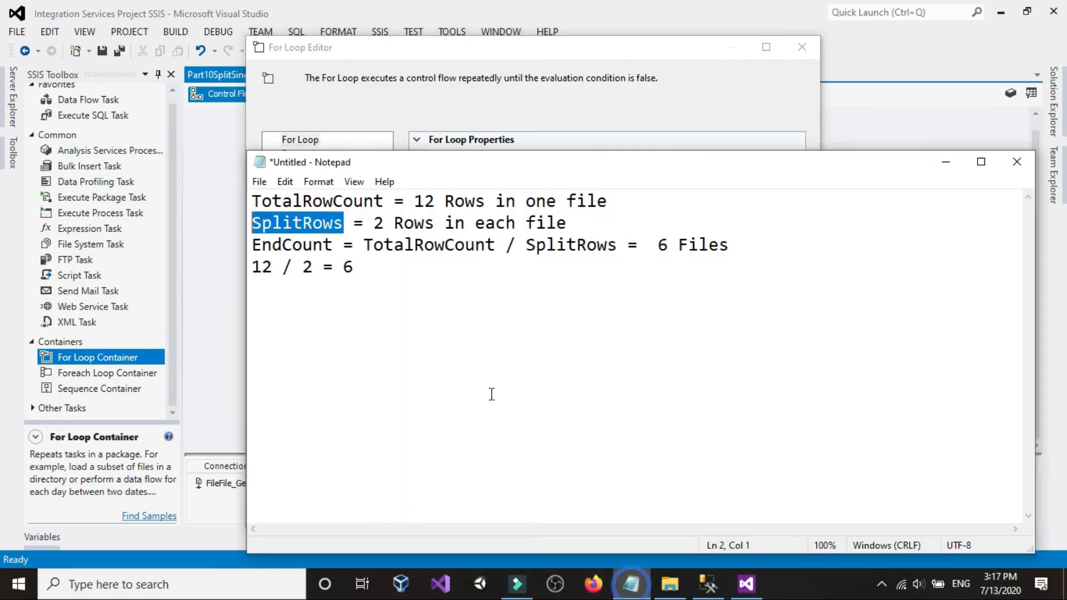
left_click(412, 289)
key("Return")
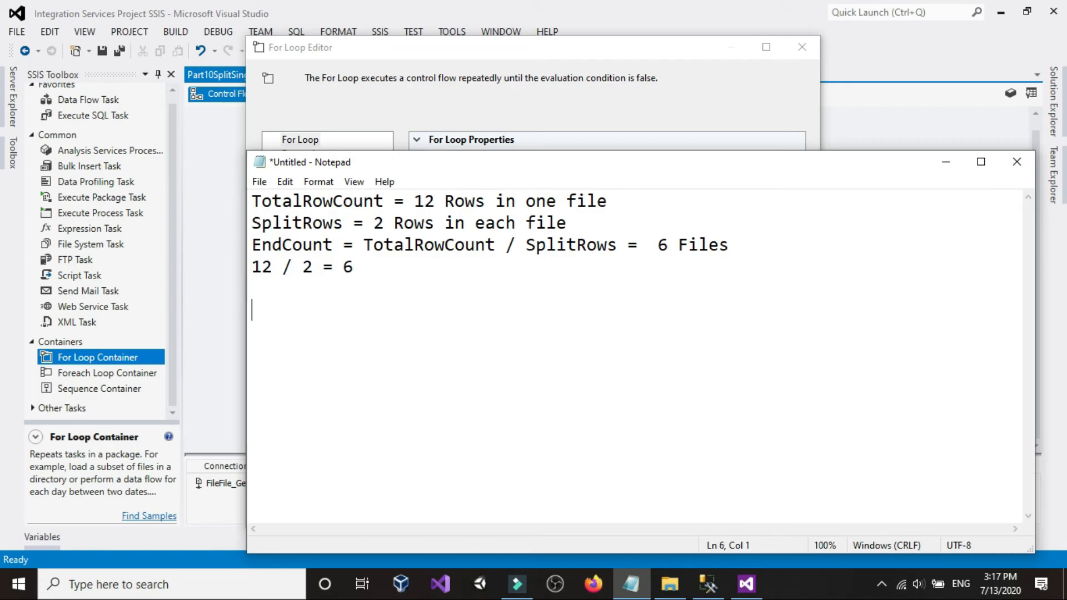
type("0")
key("BackSpace")
type("0")
key("Return")
type("1")
key("Return")
type("2")
key("Return")
type("3")
key("Return")
type("4")
key("Return")
type("5")
key("Return")
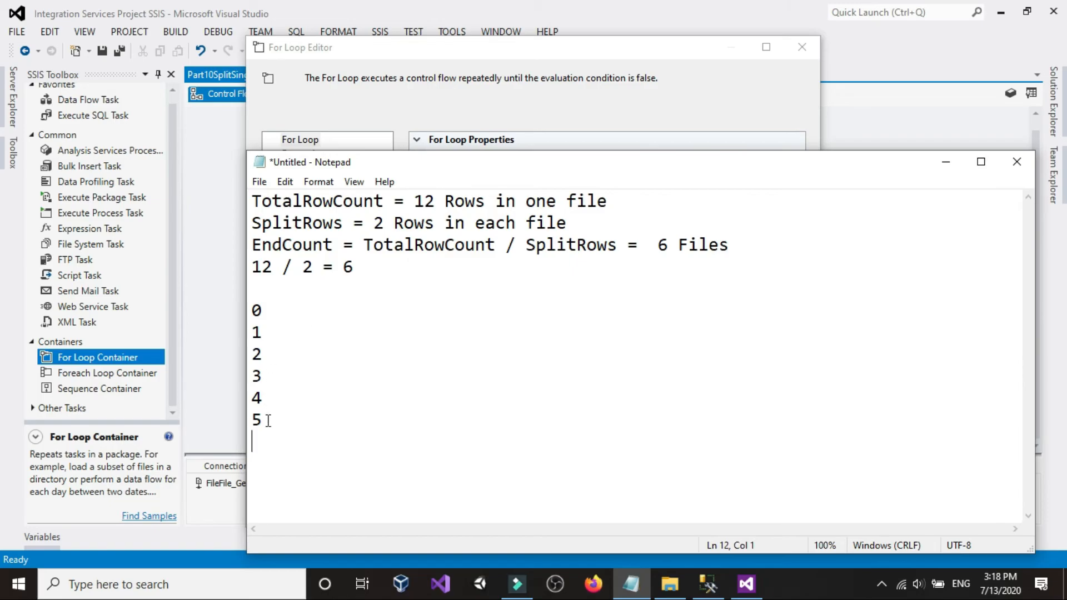
type("stops")
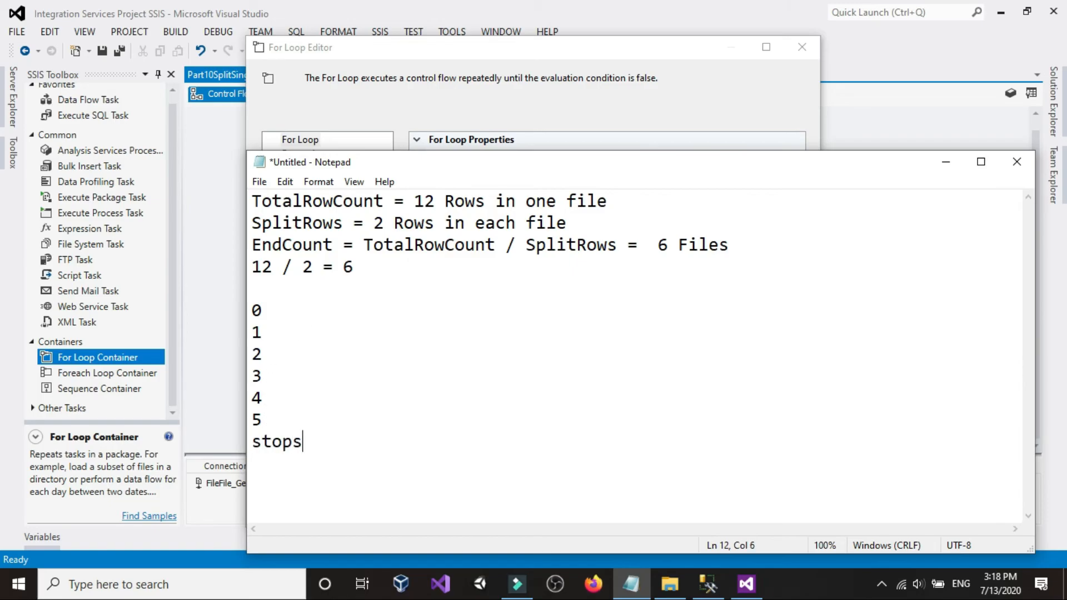
type(" at 6")
- Compare the note's list of loop values with the For Loop's InitExpression and EvalExpression
left_click_drag(263, 420, 270, 333)
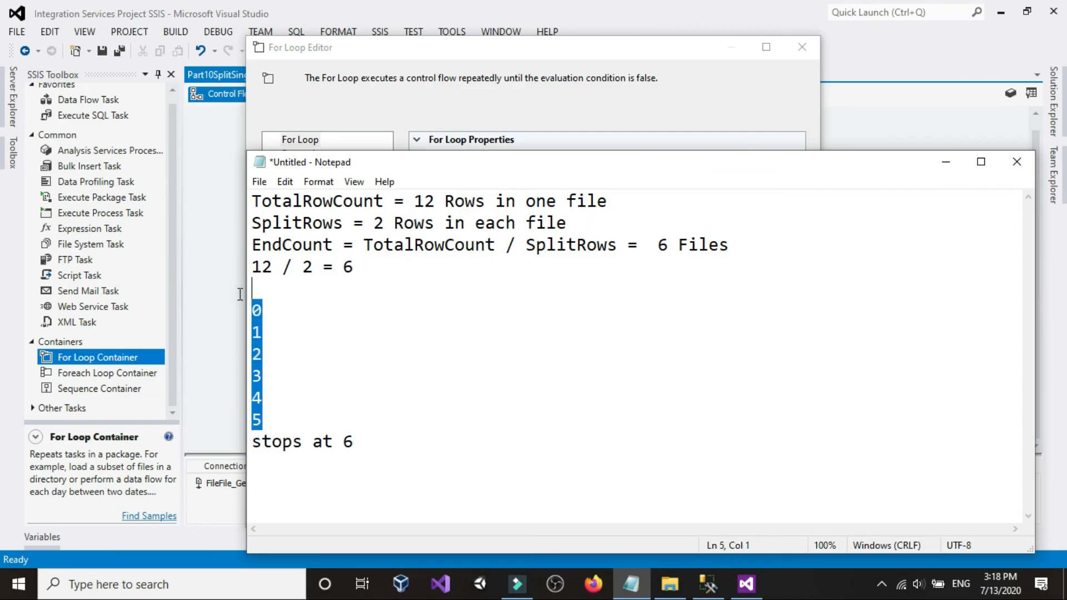
left_click(270, 323)
left_click_drag(267, 427, 239, 315)
left_click(745, 584)
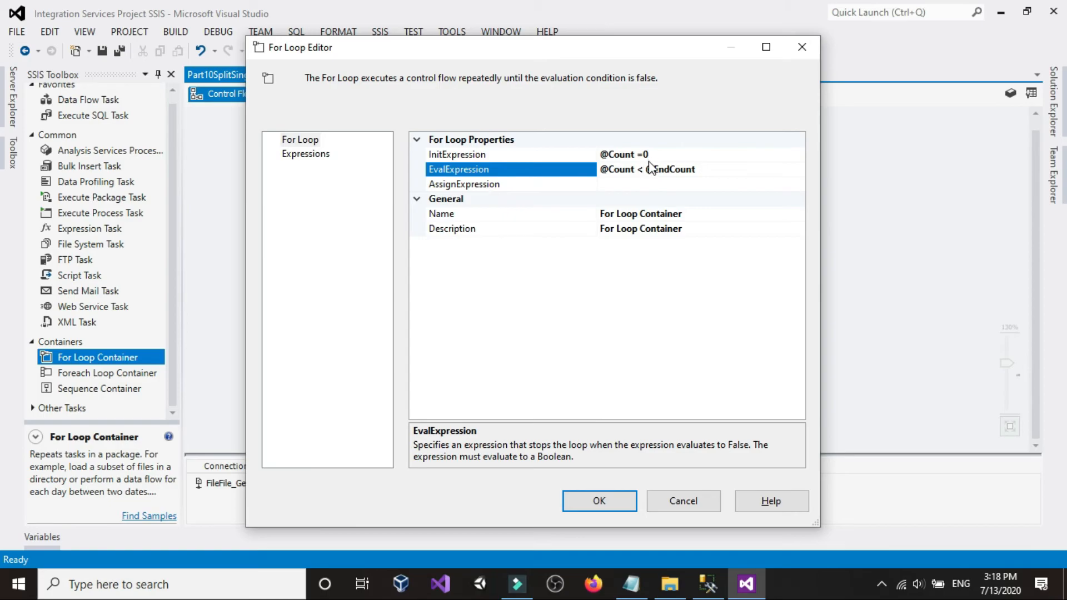
left_click(632, 594)
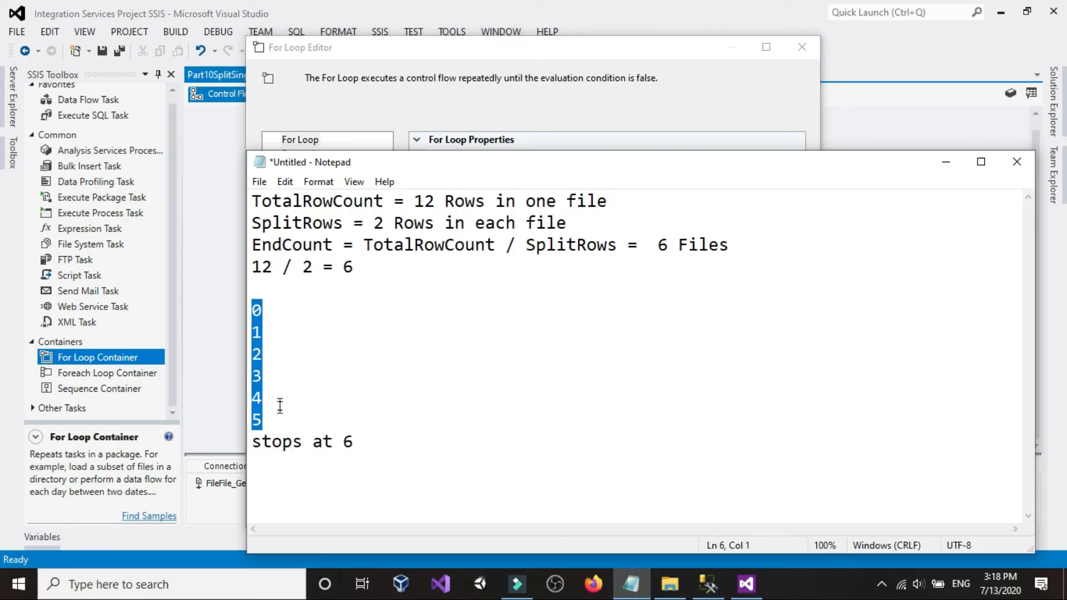
left_click(268, 423)
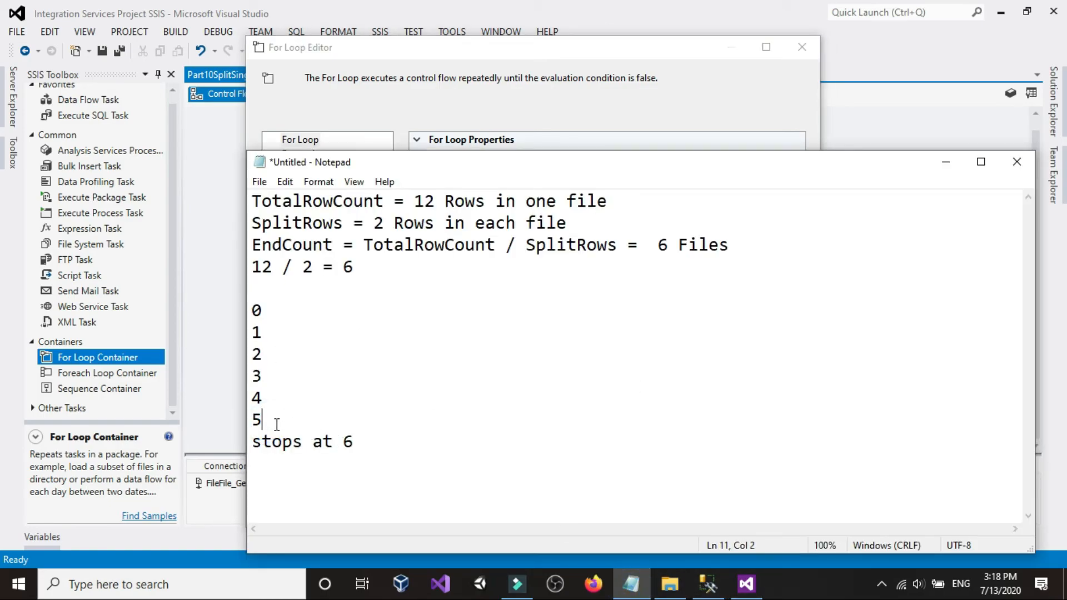
- Change the last line of the Notepad note to "stops at 5"
mouse_move(346, 443)
left_mouse_down()
mouse_move(314, 442)
mouse_move(359, 442)
left_mouse_up()
key("BackSpace")
type("5")
left_click_drag(262, 418, 262, 289)
left_click(424, 374)
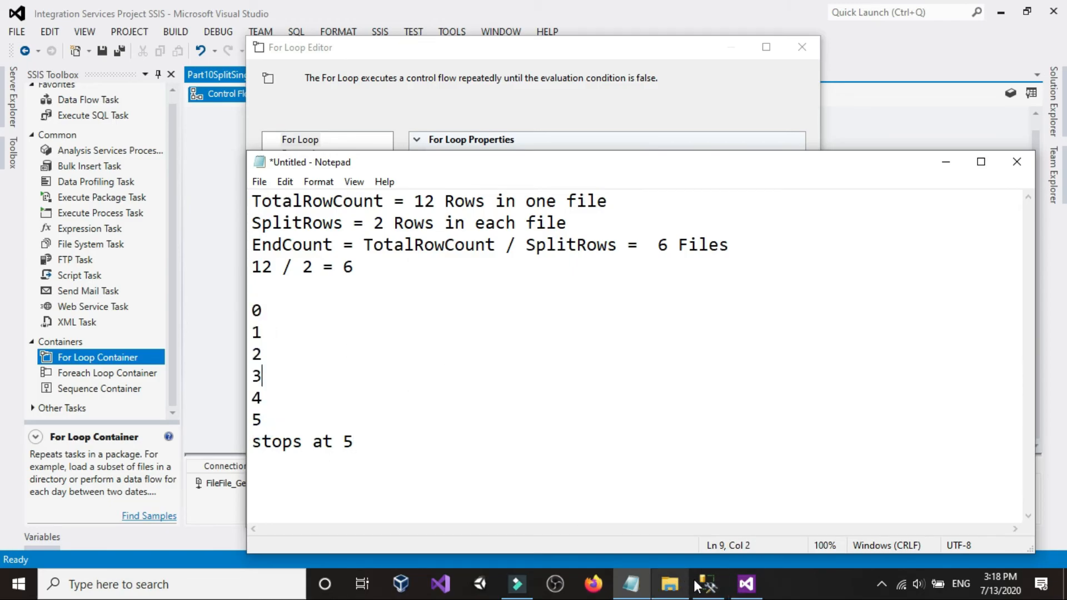
left_click(746, 584)
left_click(613, 187)
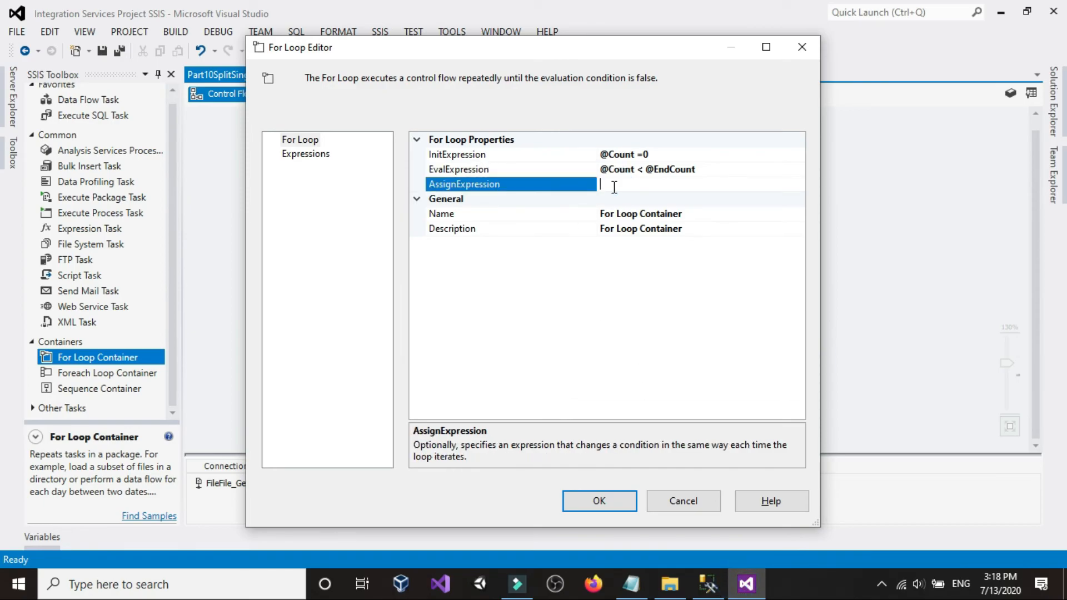
type("@Coun")
type(" =")
key("BackSpace")
key("BackSpace")
type("= @Count+1")
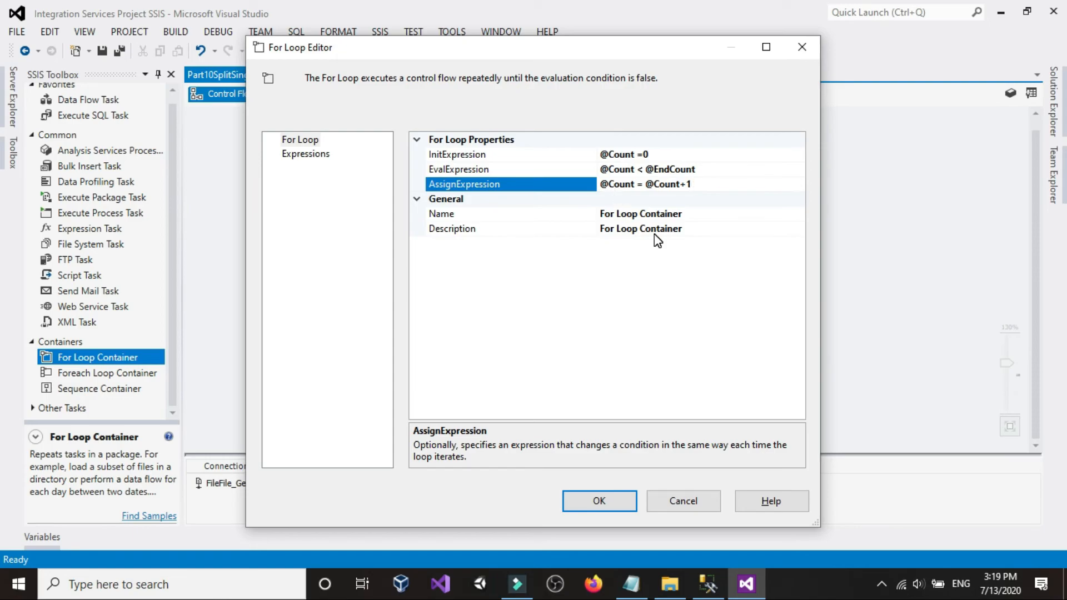
left_click(597, 503)
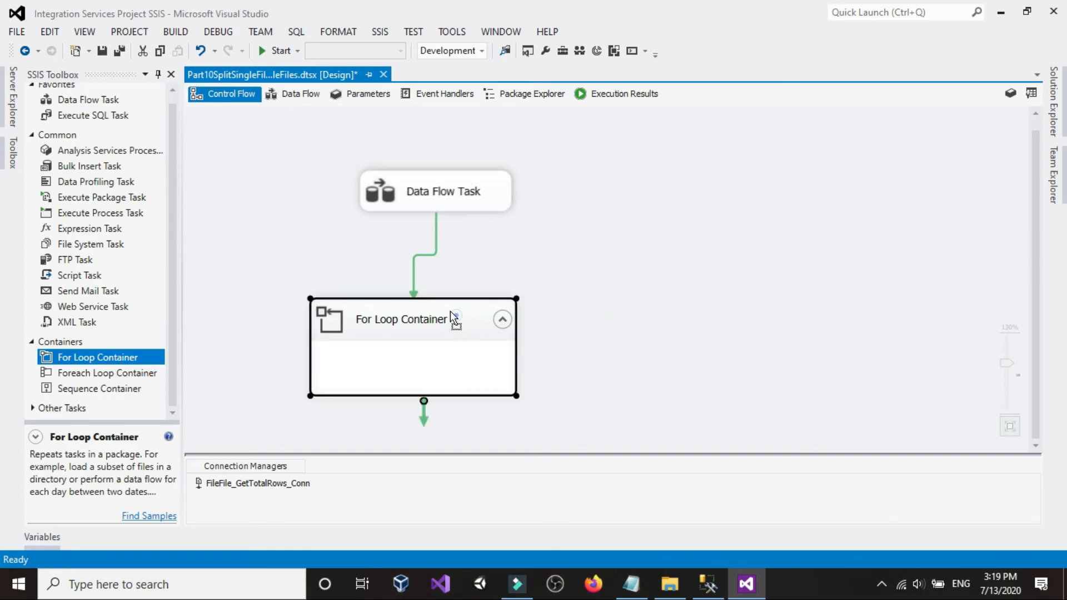
- Reposition the For Loop Container and Data Flow Task on the control flow, and test-run the package before returning to design mode
left_click_drag(454, 320, 406, 288)
left_click(489, 260)
left_click(444, 191)
left_click_drag(444, 190, 405, 176)
key("F5")
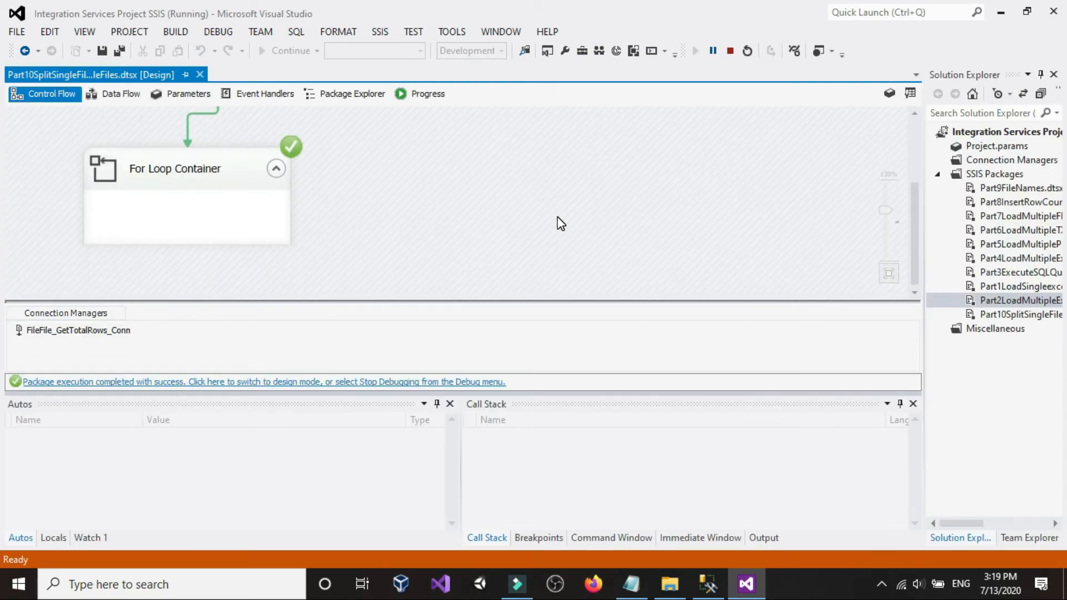
left_click(730, 50)
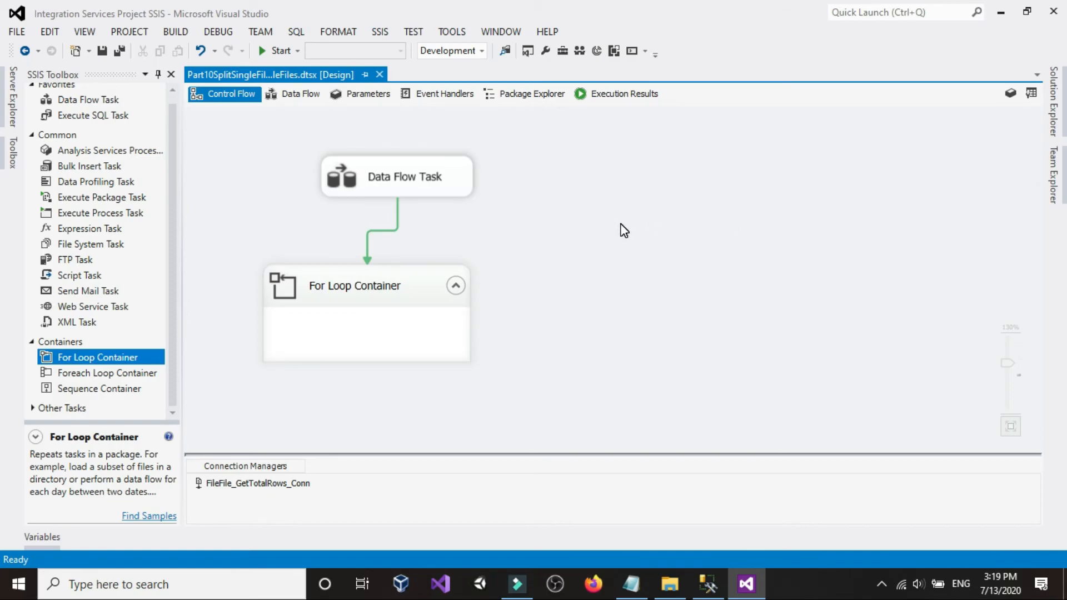
- Enlarge the For Loop Container and place a new Data Flow Task inside it
left_click(453, 292)
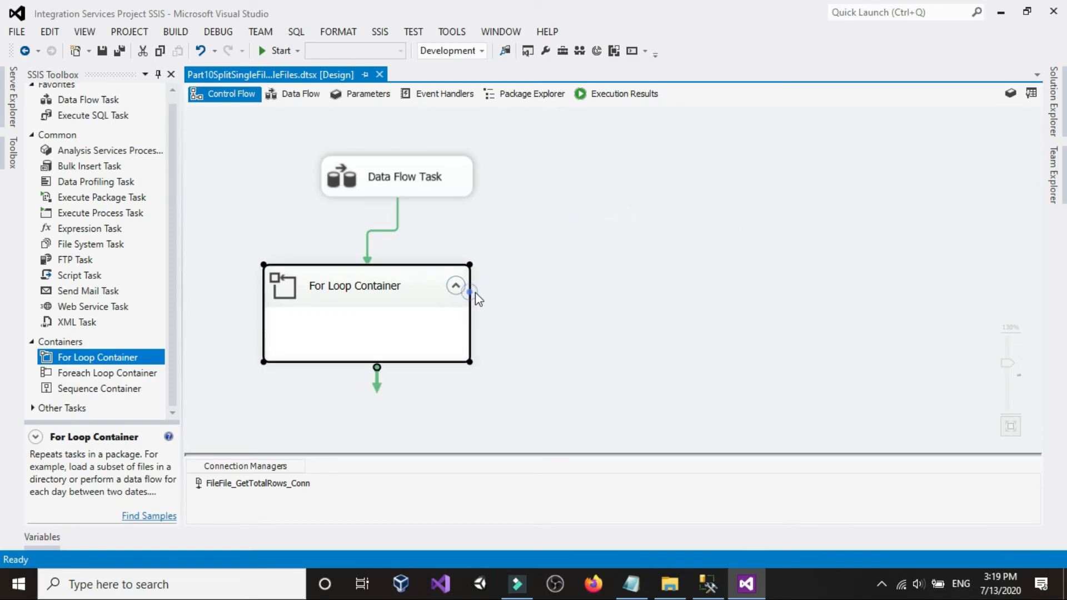
left_click_drag(488, 253, 570, 238)
left_click(567, 172)
left_click_drag(91, 100, 316, 305)
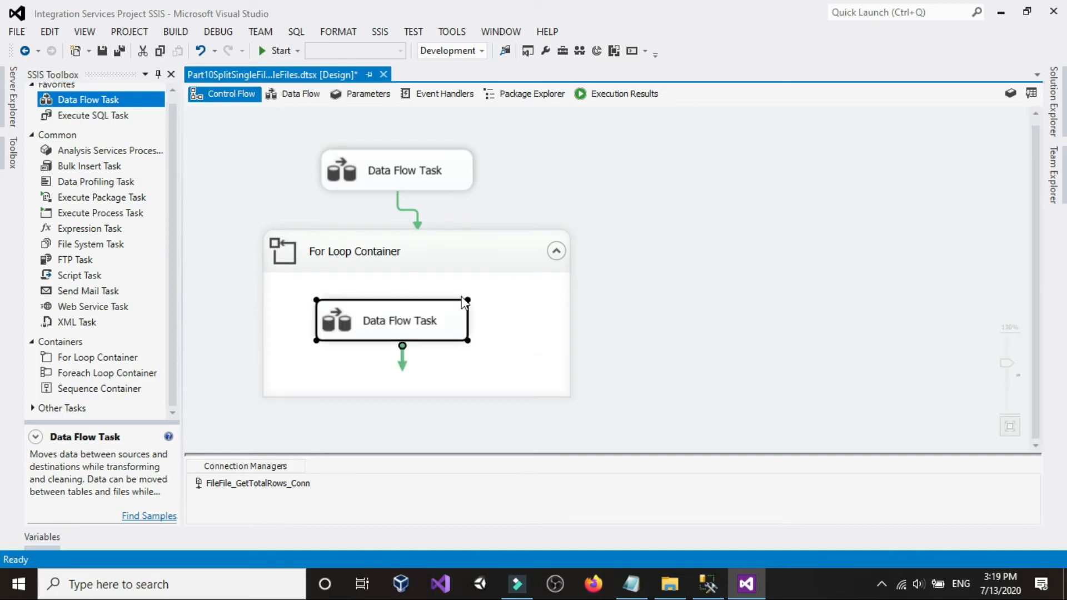
left_click(418, 321)
left_click_drag(419, 321, 422, 327)
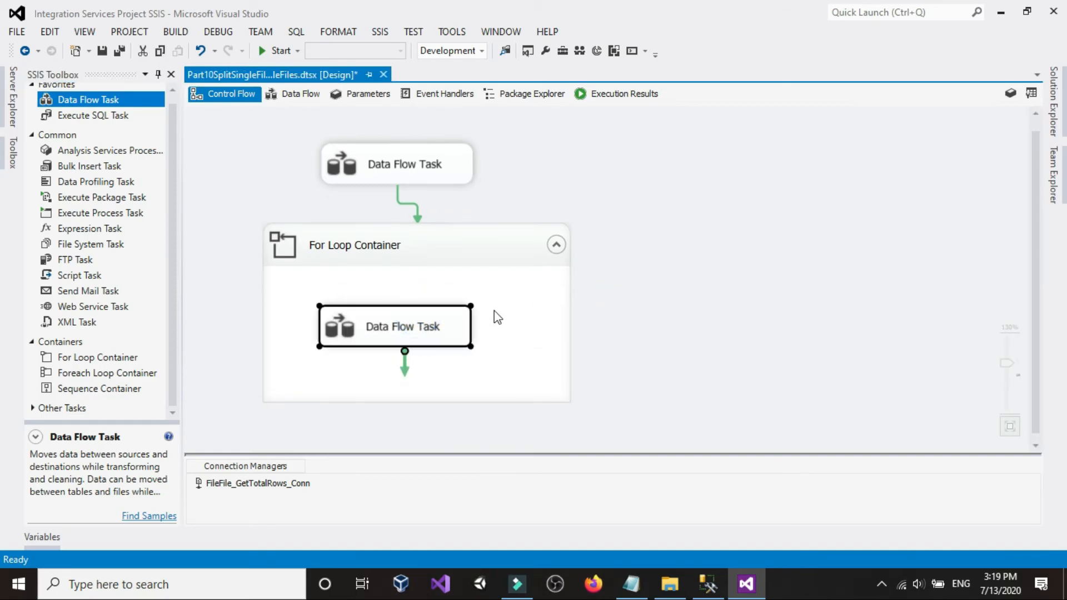
- Rename the Data Flow Task above the loop to DFT_GeTotalRowCount
left_click(405, 164)
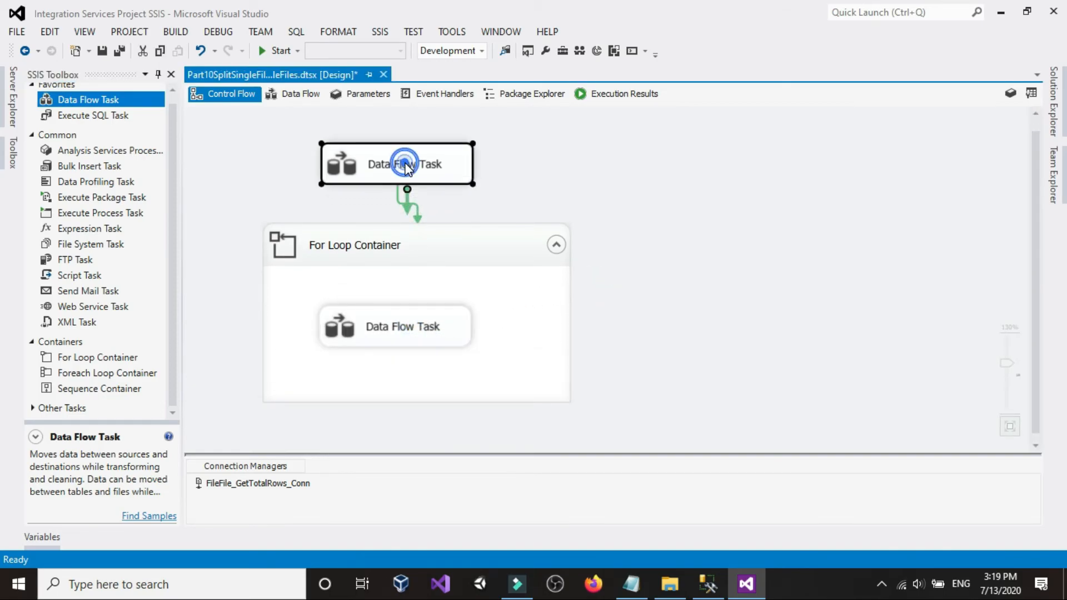
left_click(405, 164)
type("D")
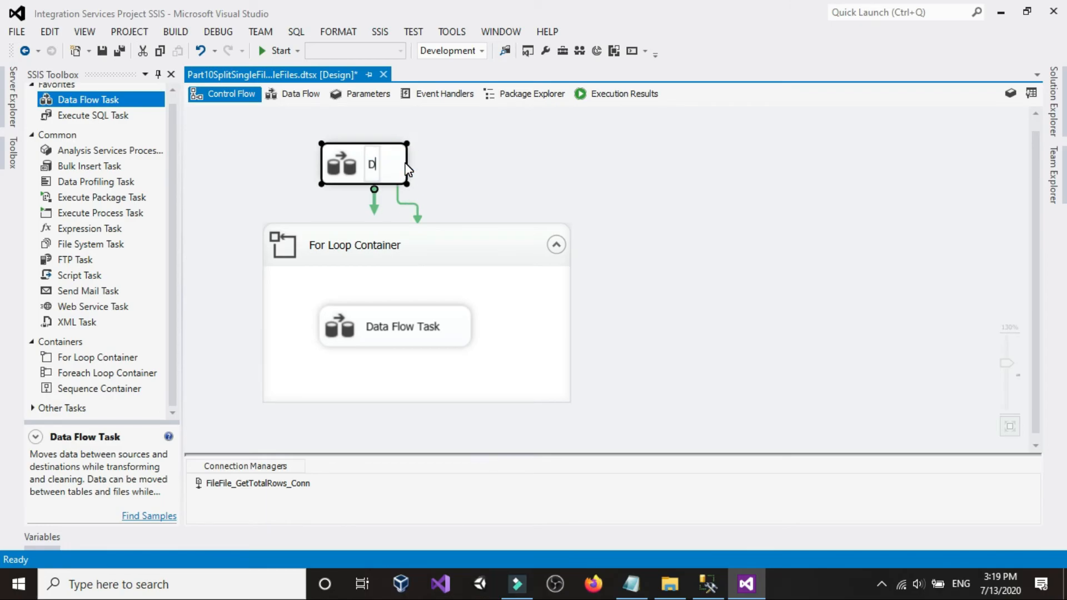
type("FT_")
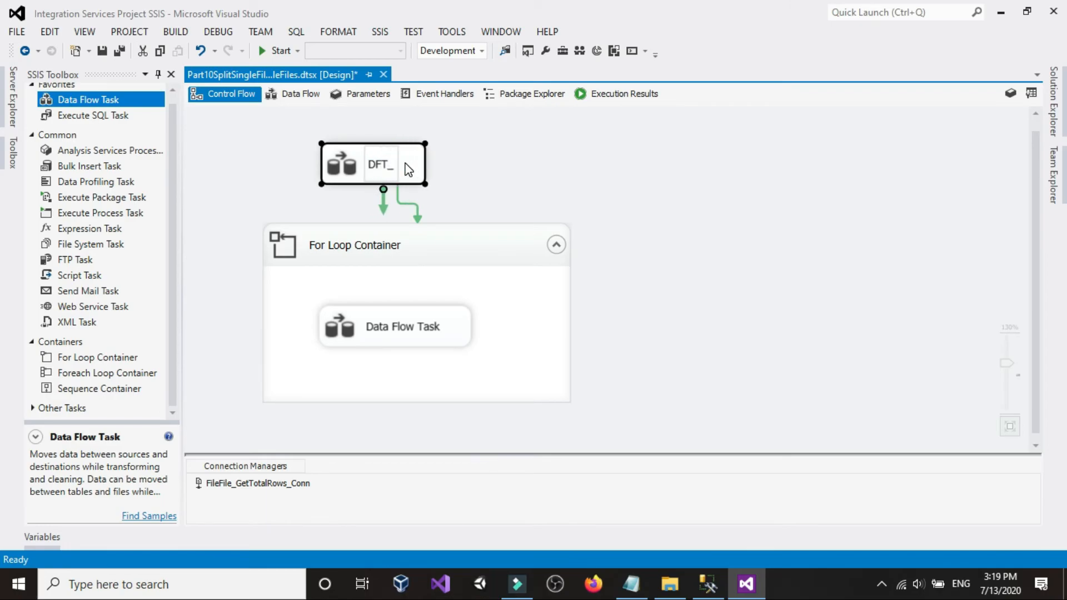
type("Get")
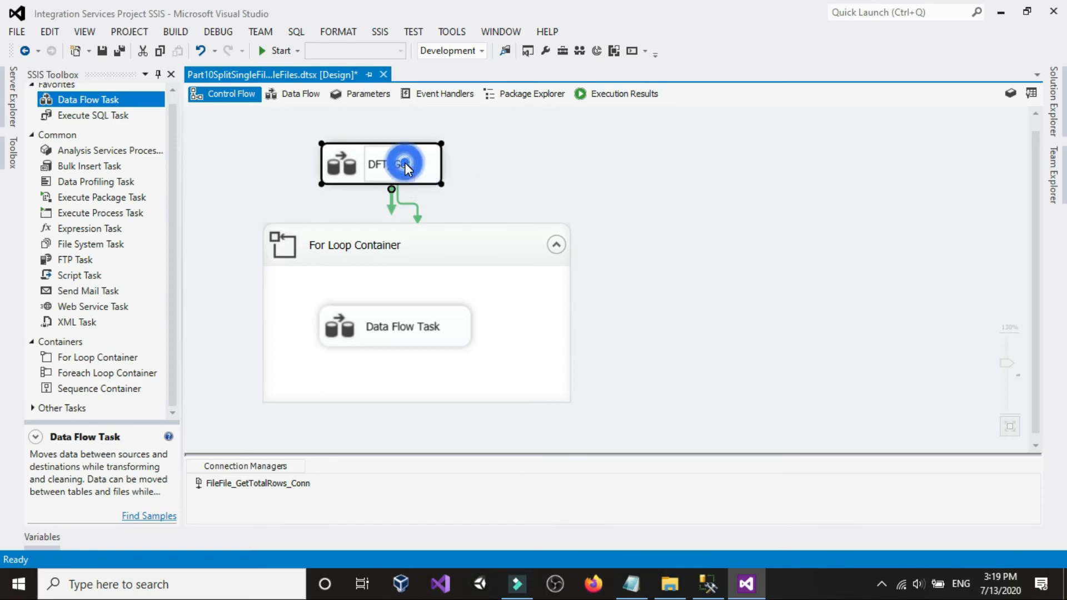
type("d")
key("BackSpace")
key("BackSpace")
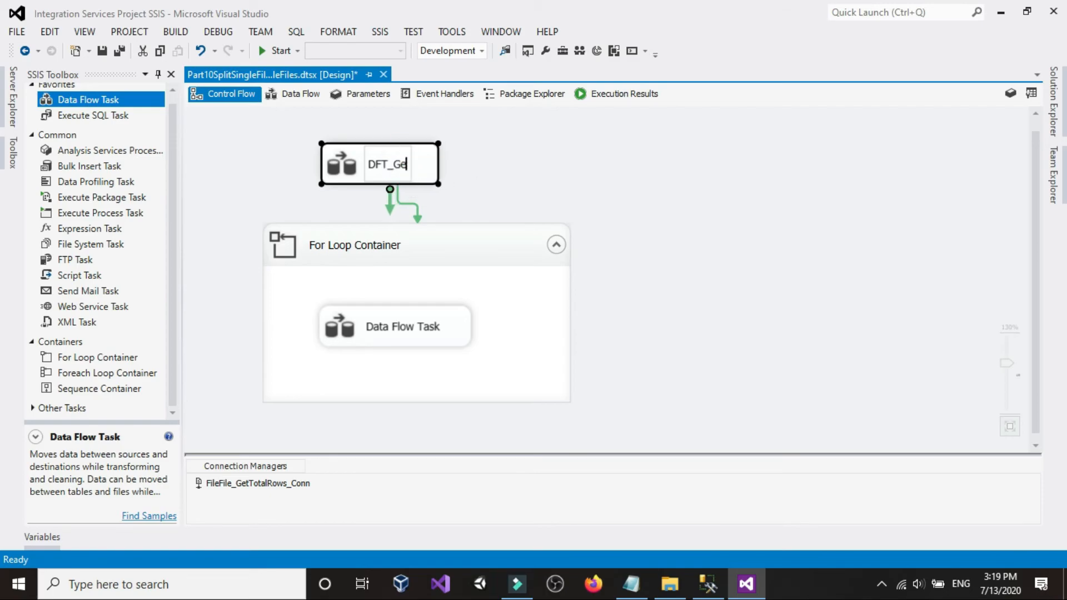
type("Tota")
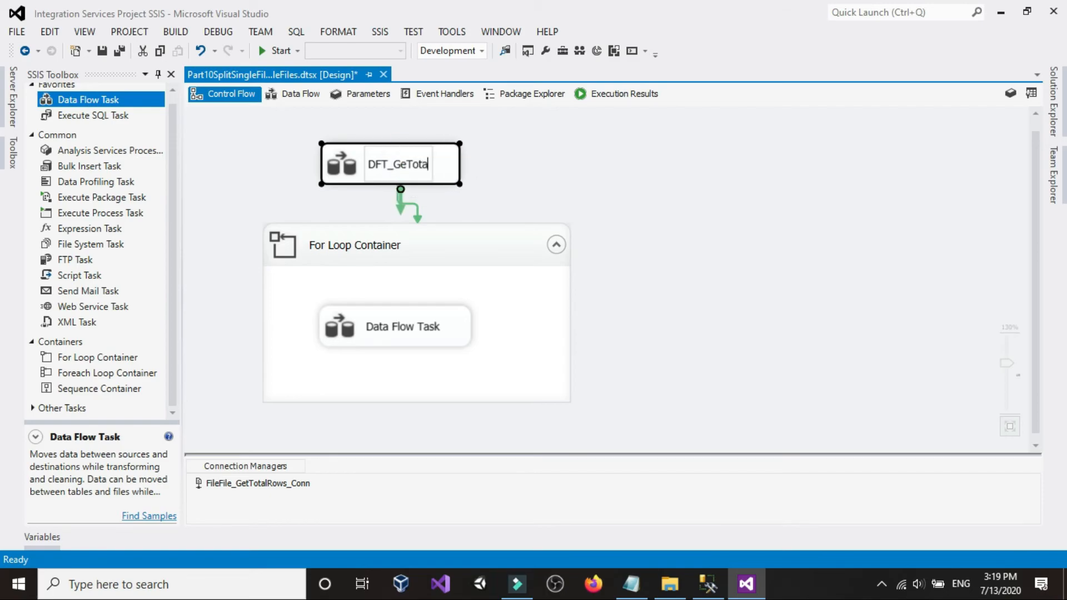
type("lRo")
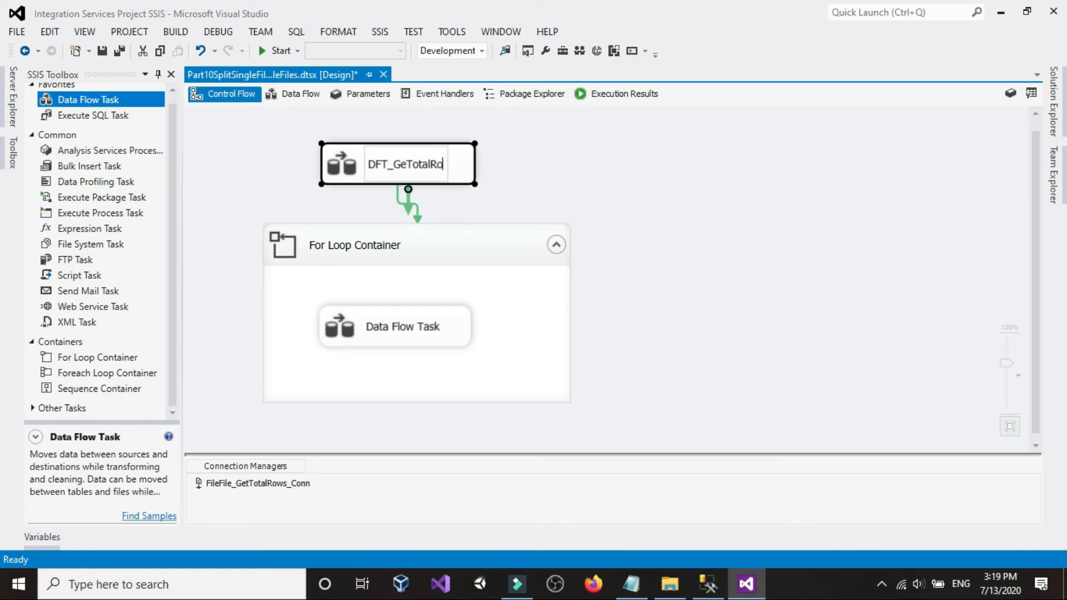
type("wCount")
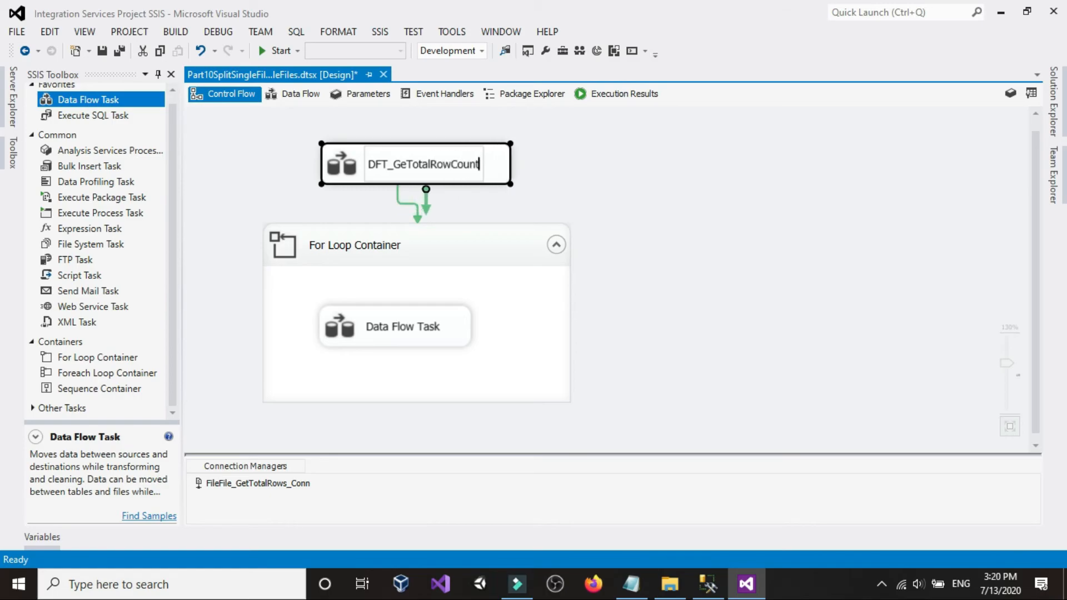
- Rename the Data Flow Task inside the For Loop Container to DTF_SplitFlatFile
left_click(413, 321)
left_click(405, 326)
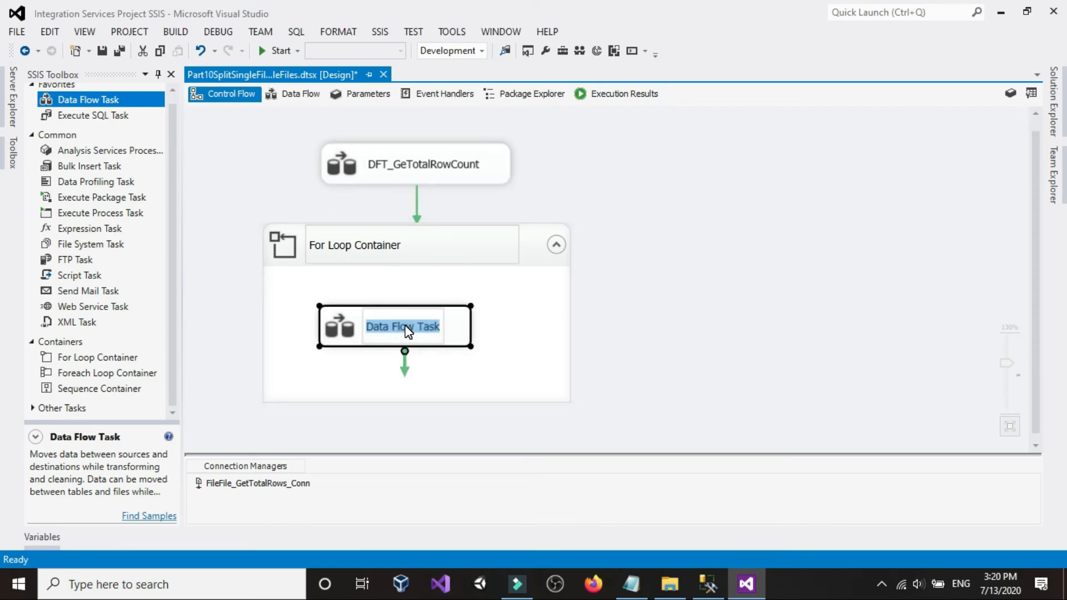
type("DTF")
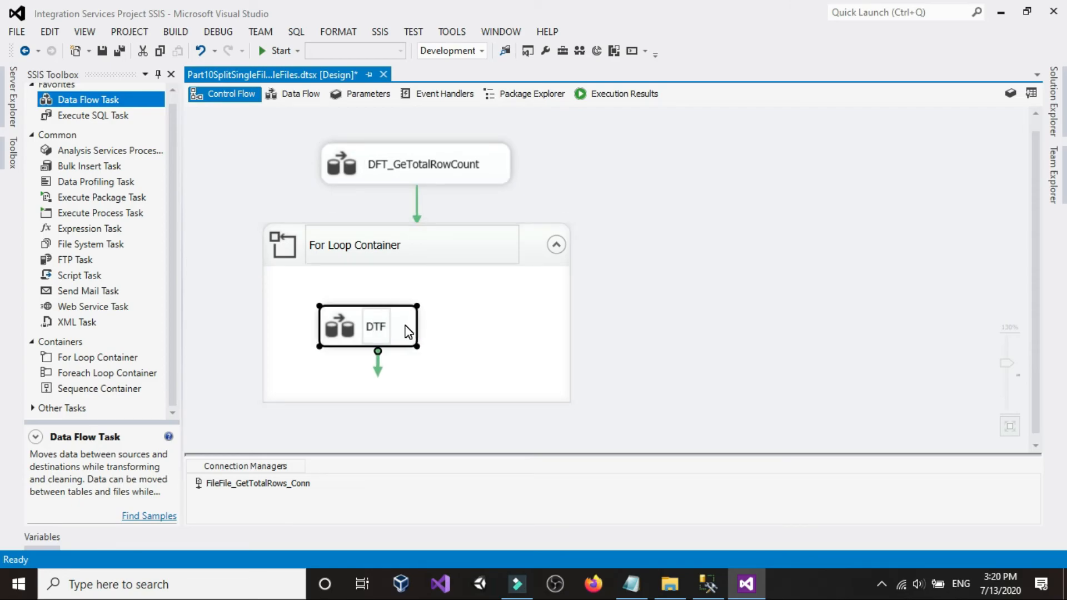
type("_Ge")
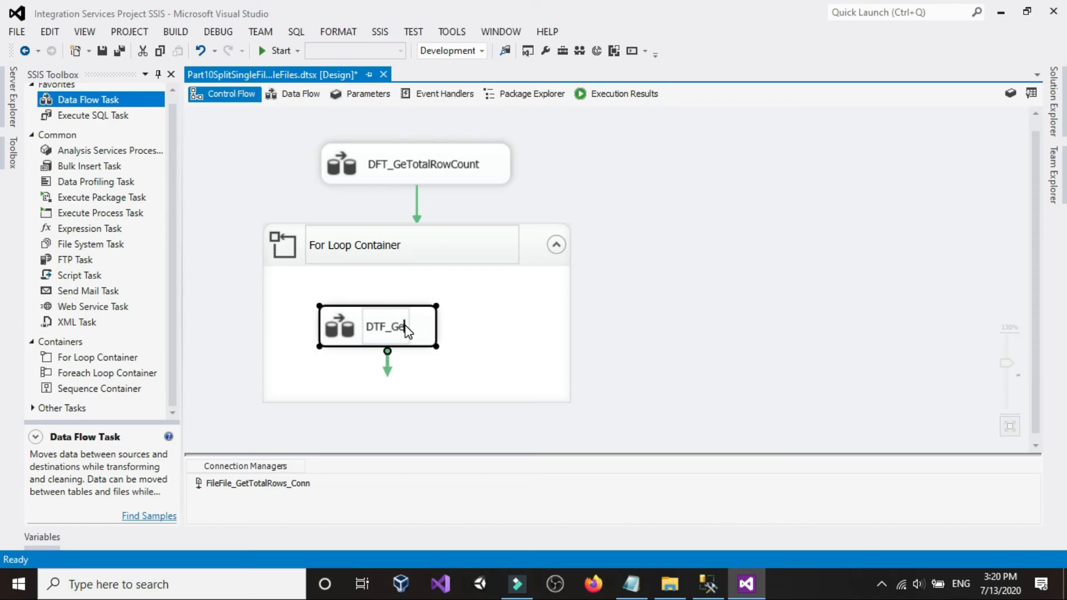
key("BackSpace")
key("BackSpace")
left_click(404, 325)
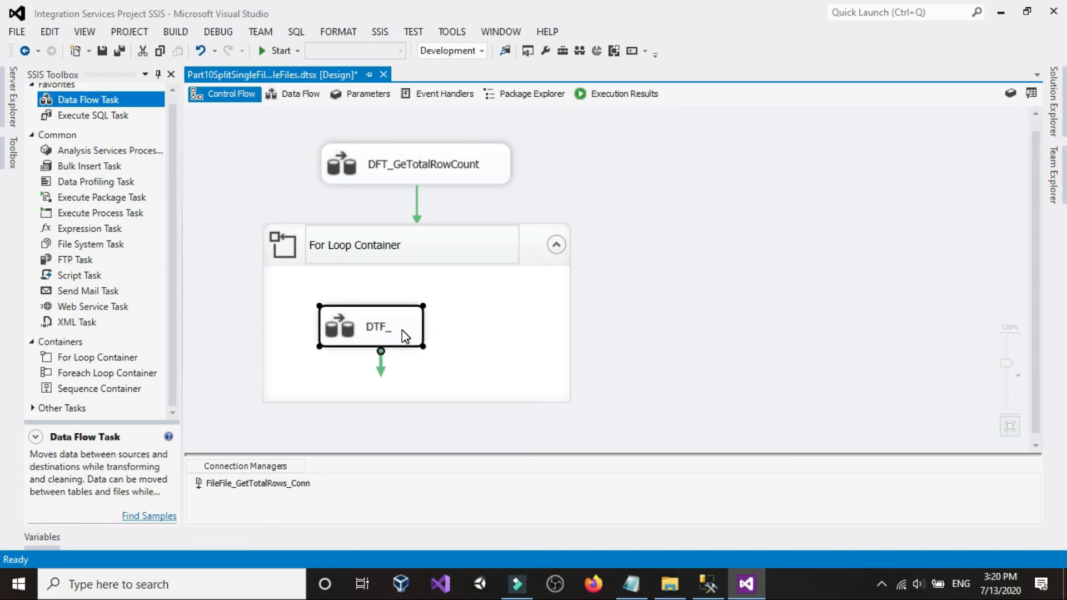
type("S")
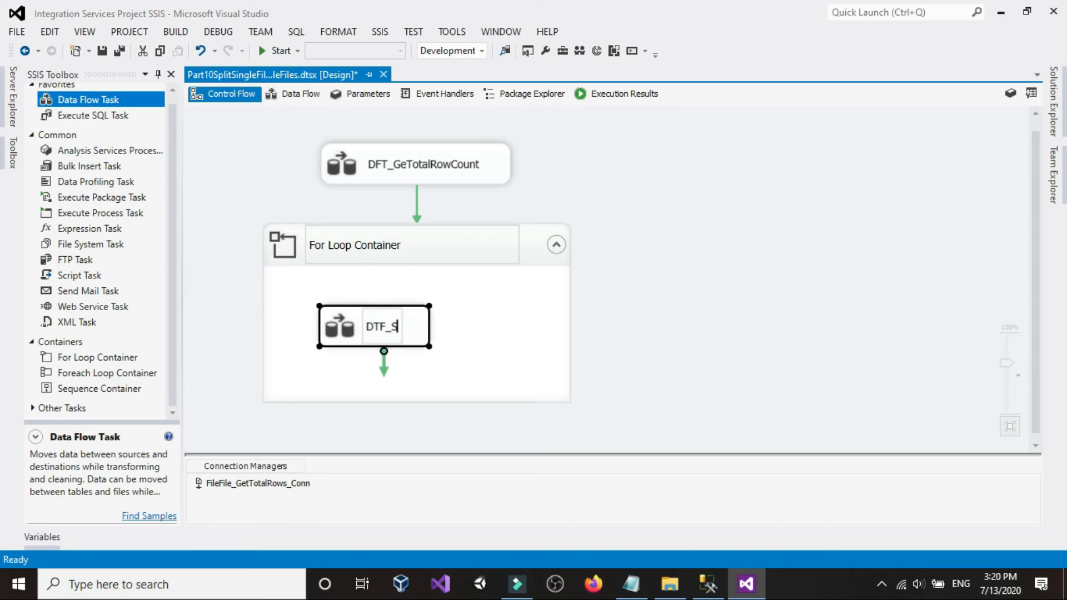
type("plit")
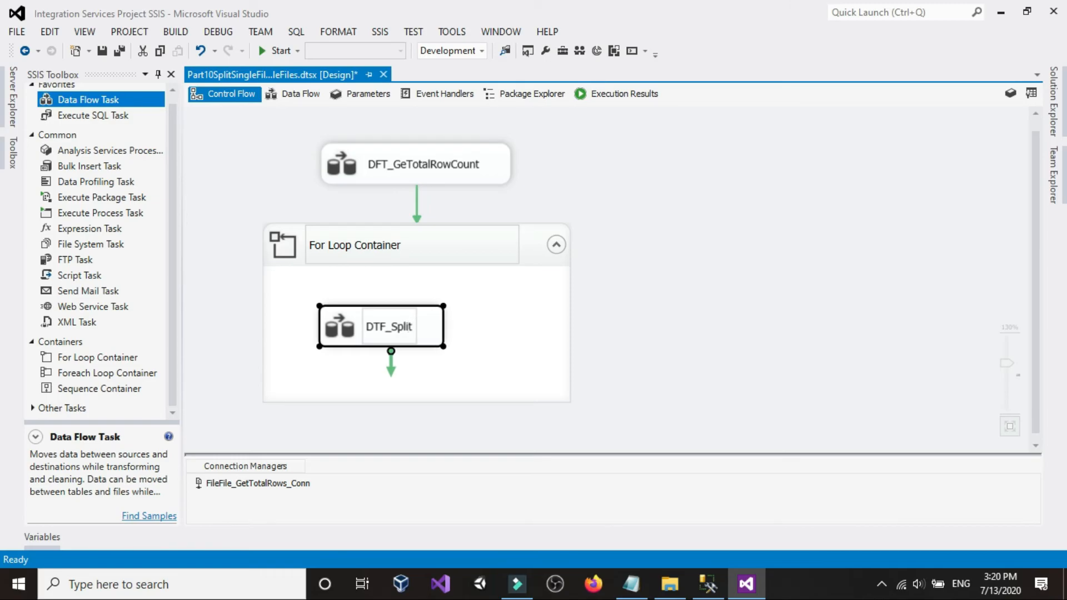
type("Fil")
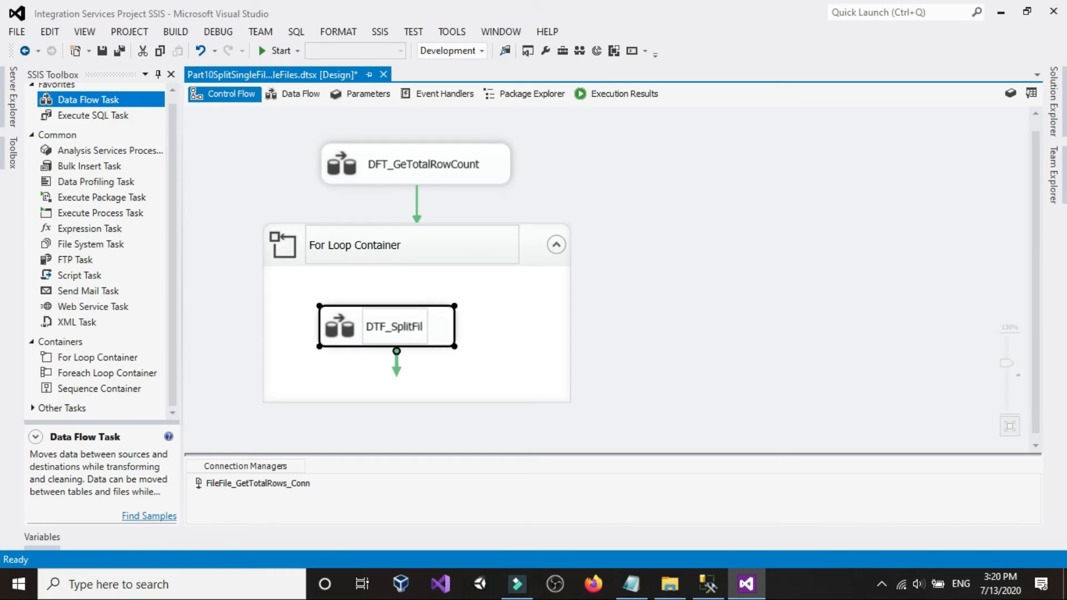
key("BackSpace")
key("BackSpace")
key("BackSpace")
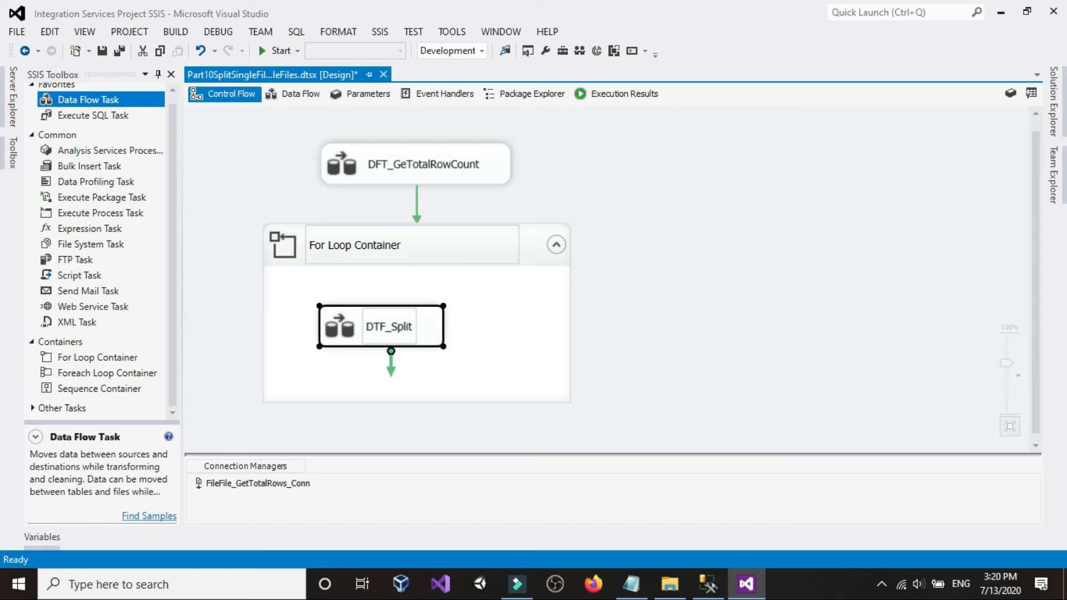
type("Fla")
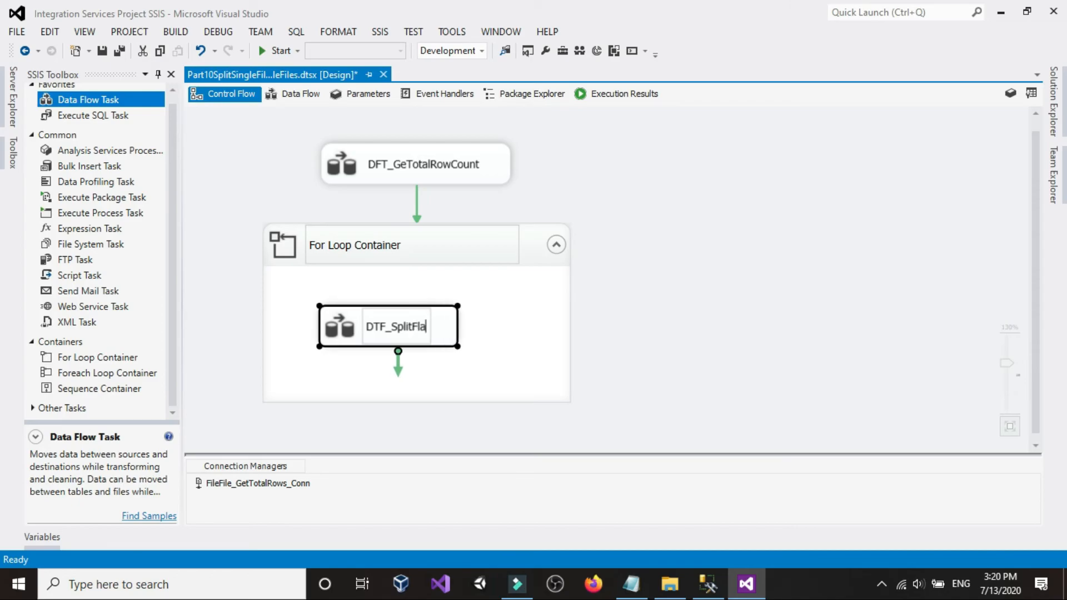
type("tFile")
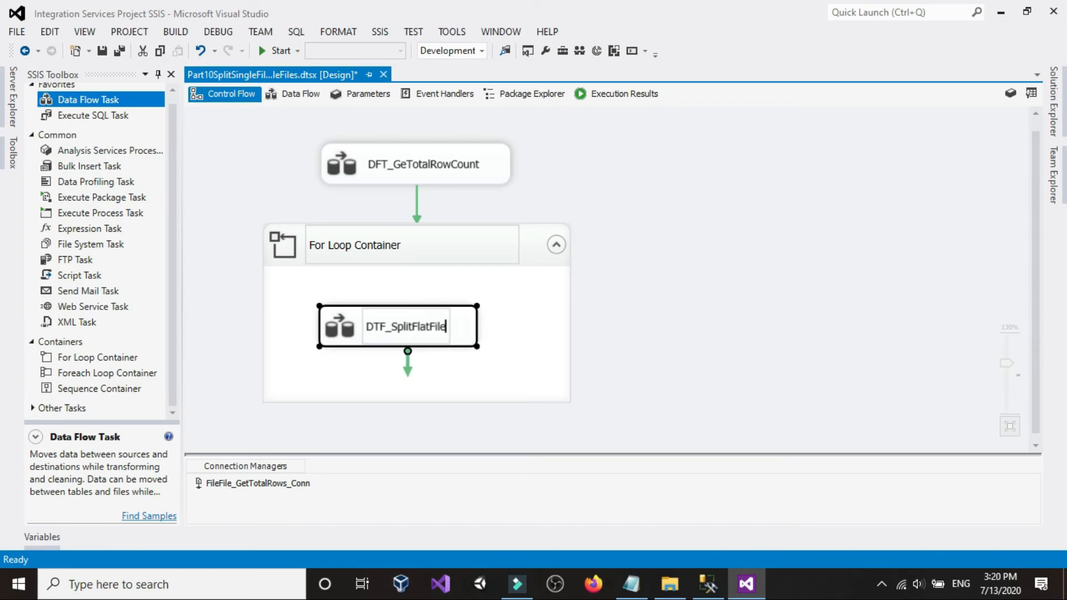
left_click(629, 324)
- Open the DTF_SplitFlatFile data flow and add a Flat File Source to it
double_click(451, 322)
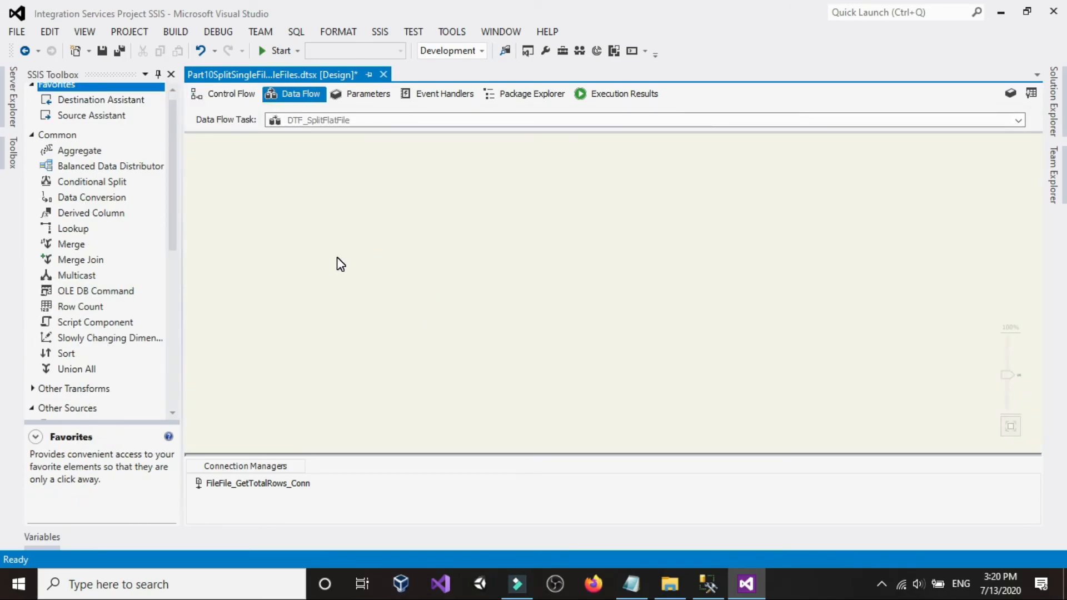
mouse_move(671, 582)
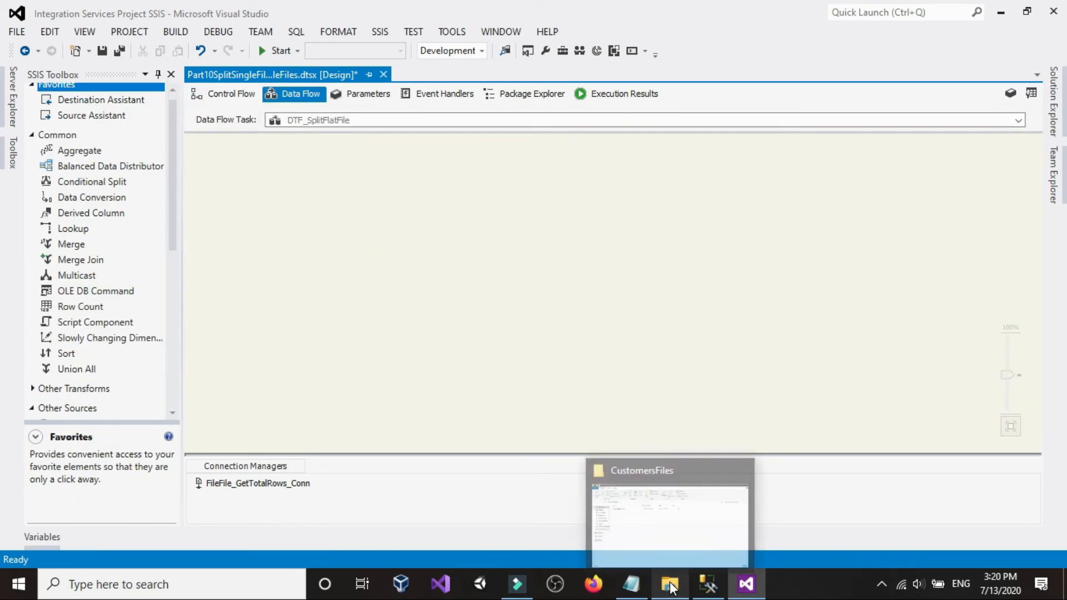
scroll(133, 308, "down", 7)
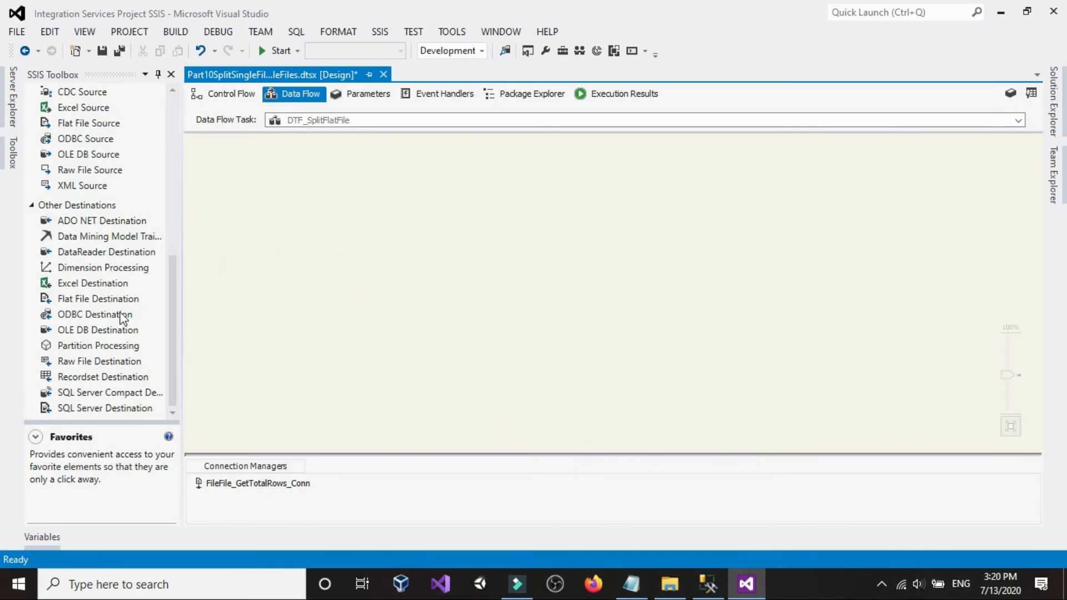
scroll(101, 299, "up", 4)
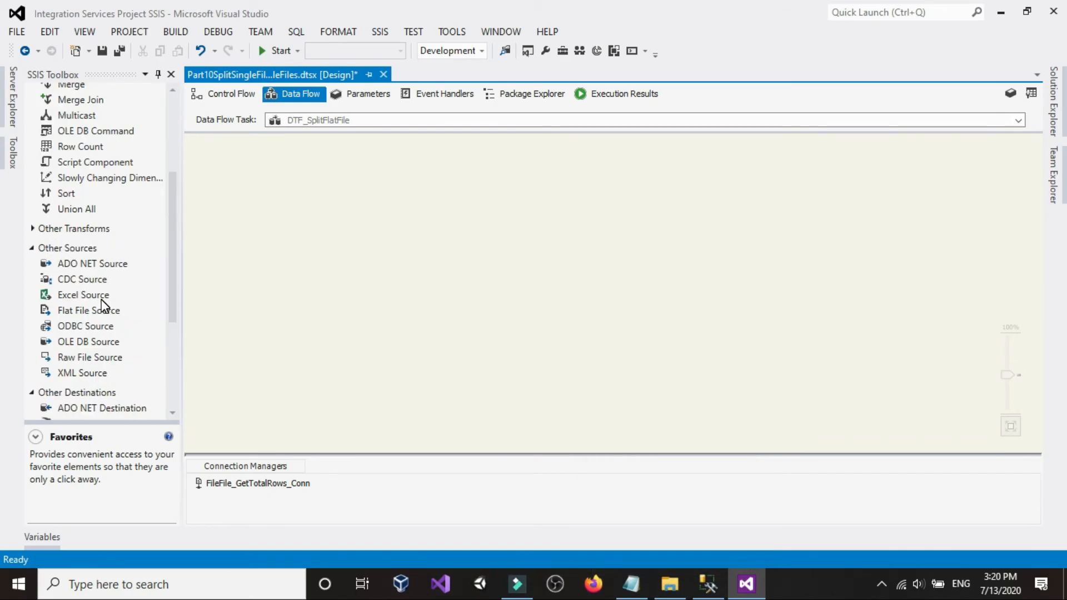
left_click_drag(89, 311, 346, 193)
left_click(338, 268)
scroll(338, 268, "up", 2)
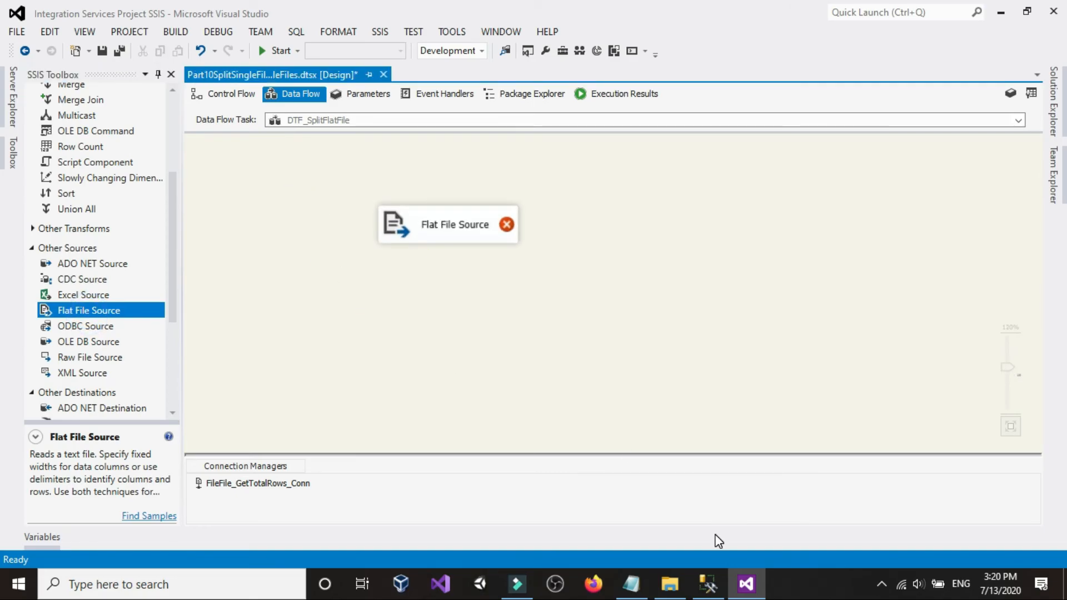
- Open the Flat File Source for editing and create a new flat file connection manager named FlatFile_Split_Source_Conn
left_click(669, 584)
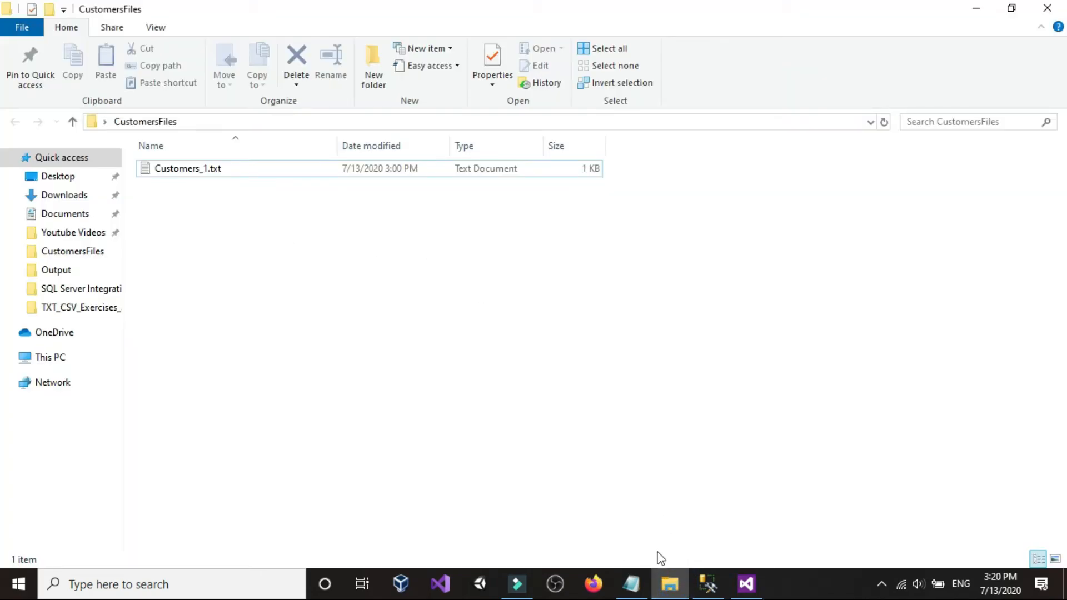
left_click(671, 586)
left_click(519, 341)
double_click(437, 225)
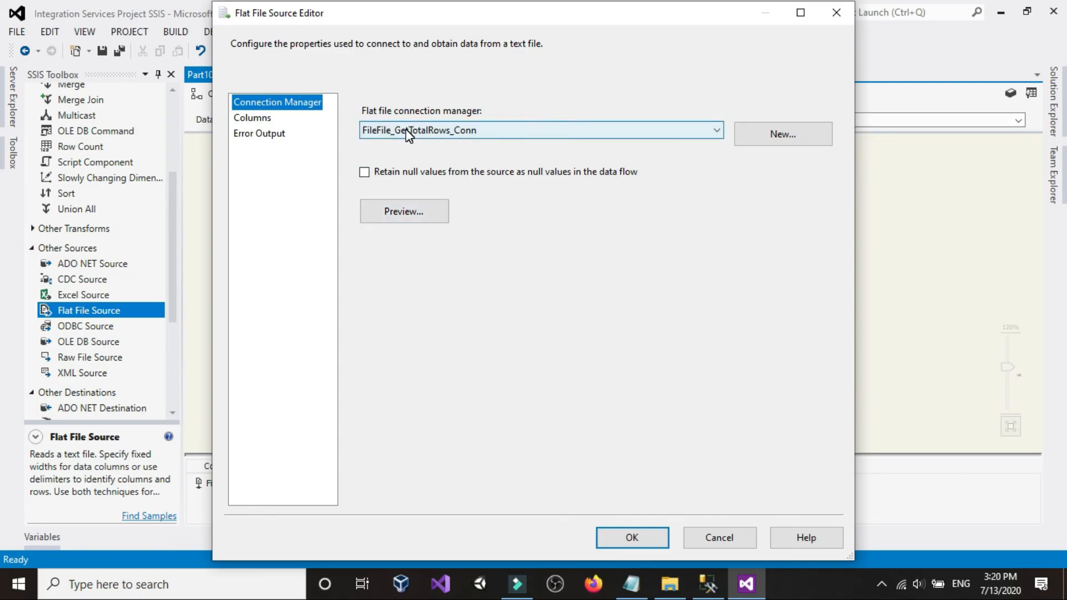
left_click(777, 131)
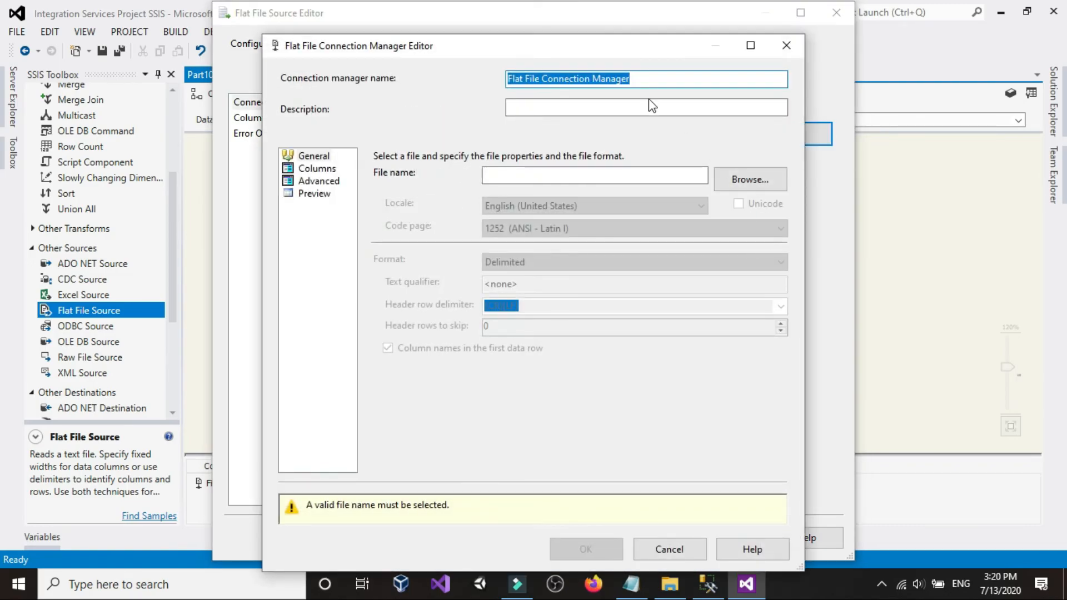
double_click(656, 79)
left_click_drag(657, 78, 493, 76)
type("F")
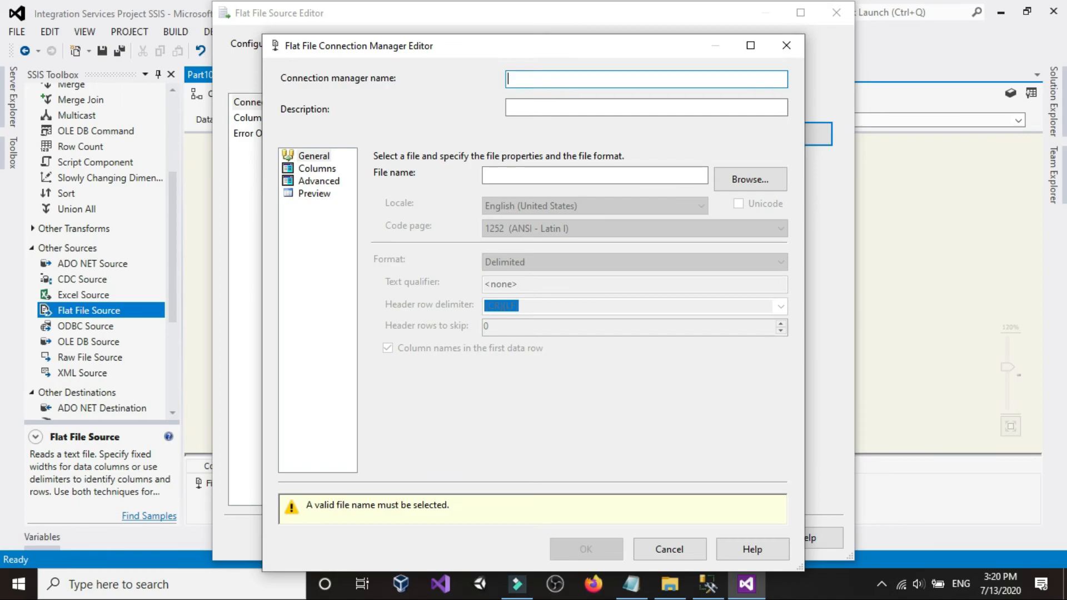
type("latFi")
type("urce")
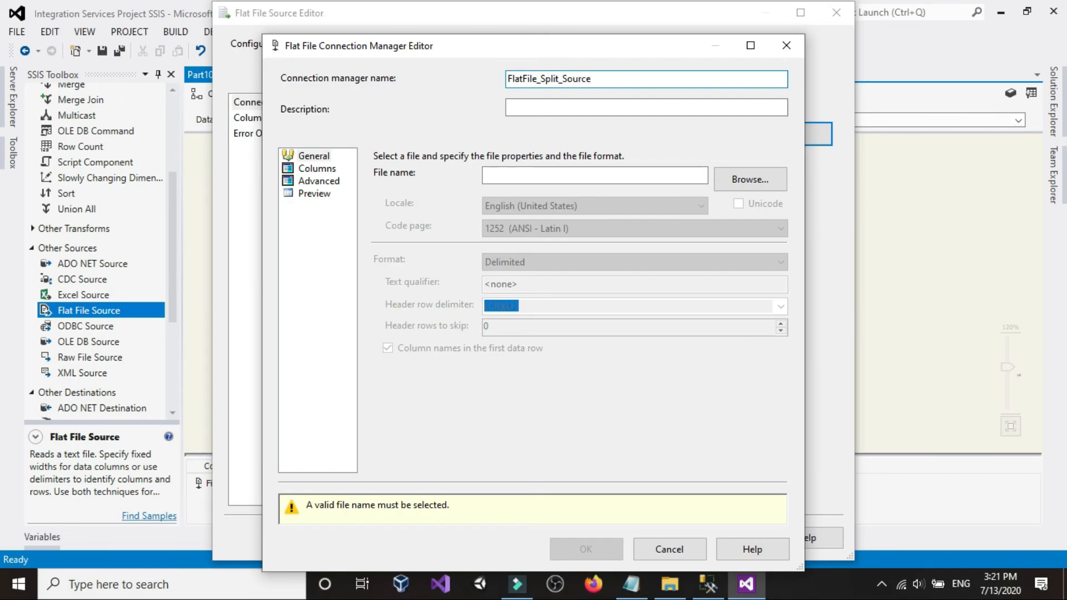
type("_Conn")
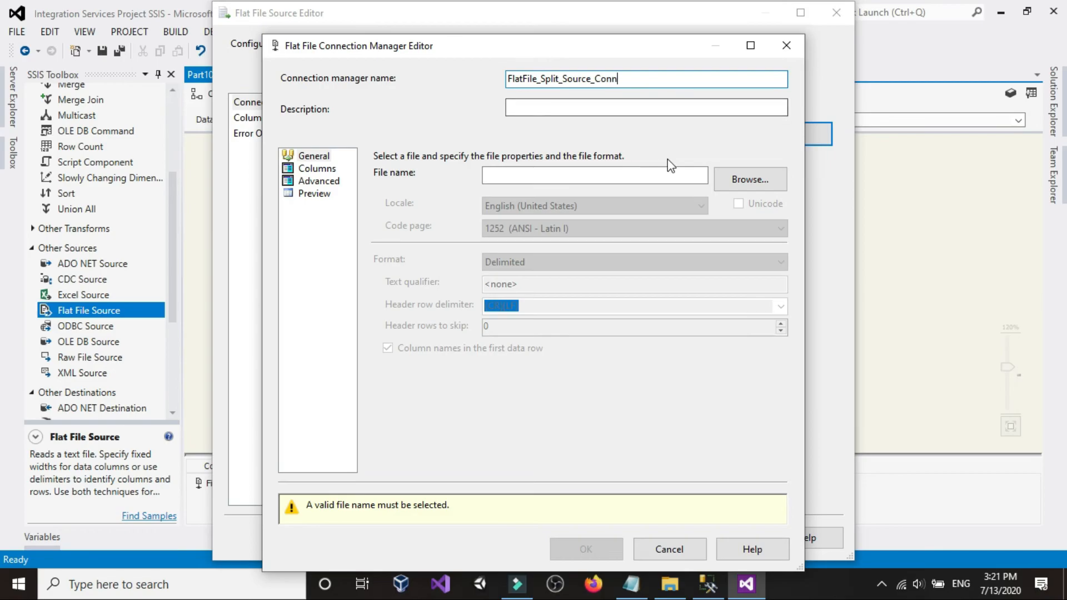
- Point the connection manager to Customers_1.txt in the CustomersFiles folder, check its columns and accept it
left_click(736, 181)
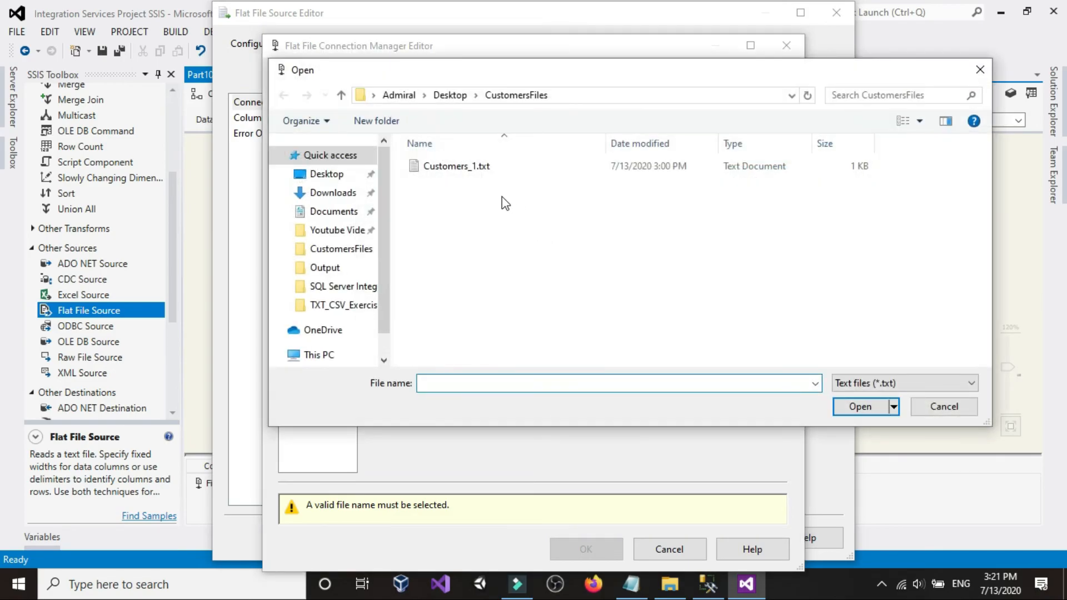
double_click(460, 165)
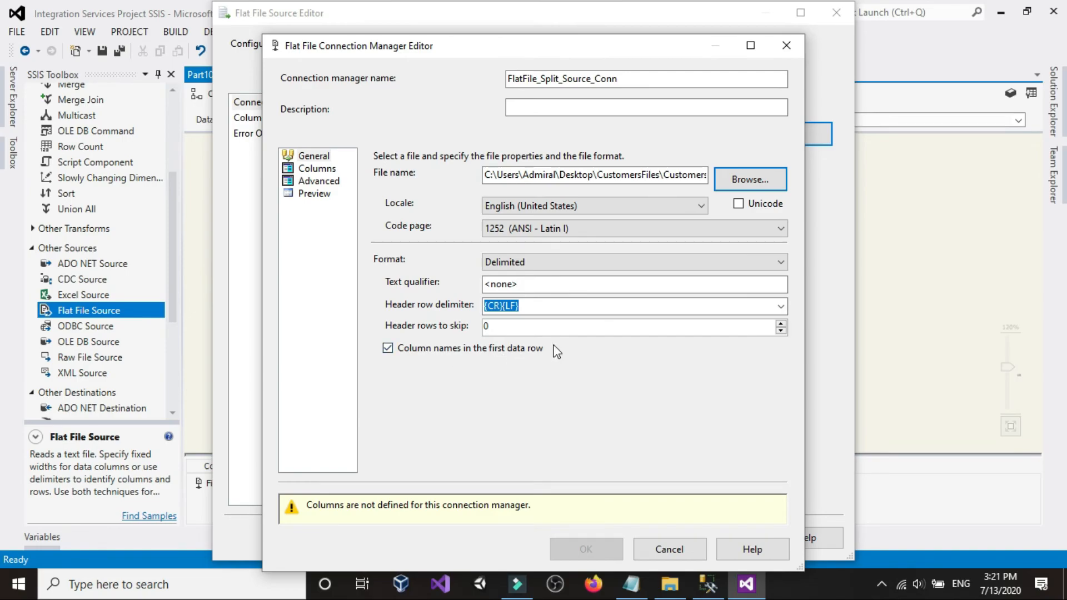
left_click(318, 169)
scroll(783, 322, "down", 1)
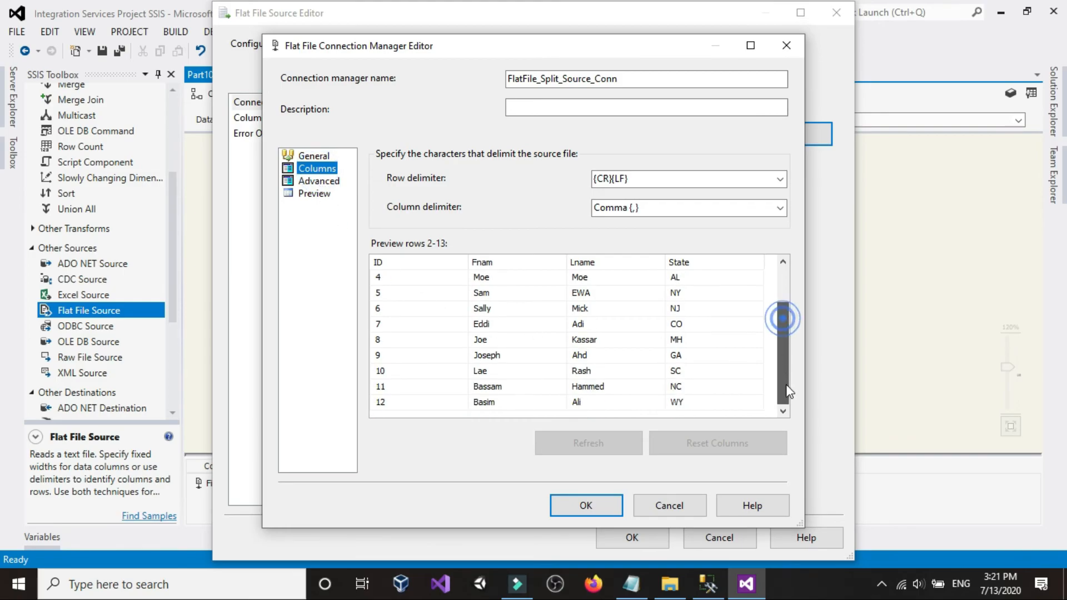
left_click(308, 181)
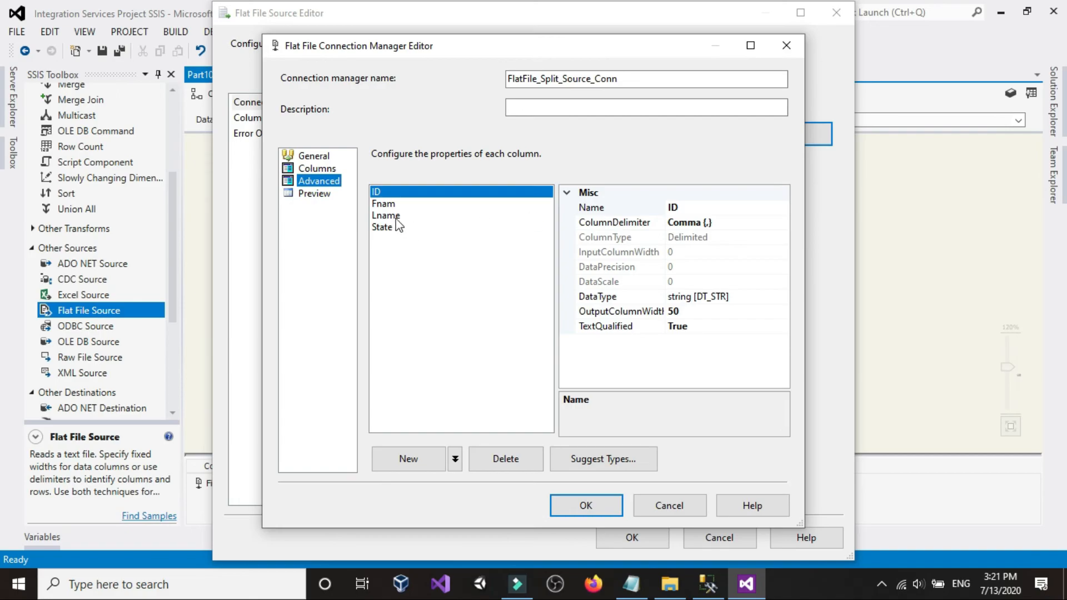
left_click(313, 194)
left_click(587, 505)
- Retain null values from the source in the data flow, check the column mappings and save the Flat File Source
left_click(365, 171)
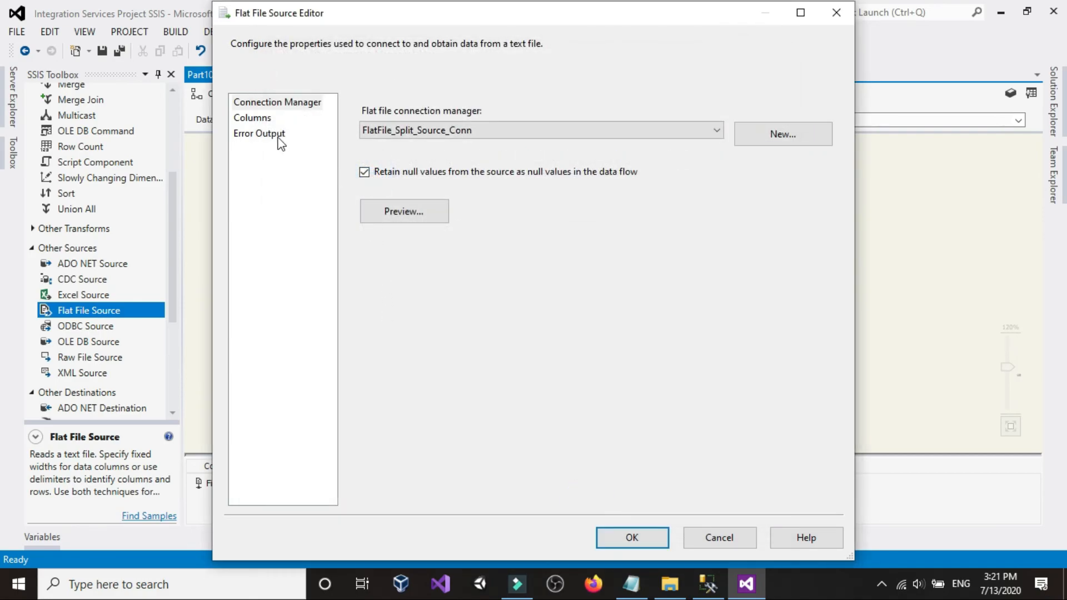
left_click(262, 119)
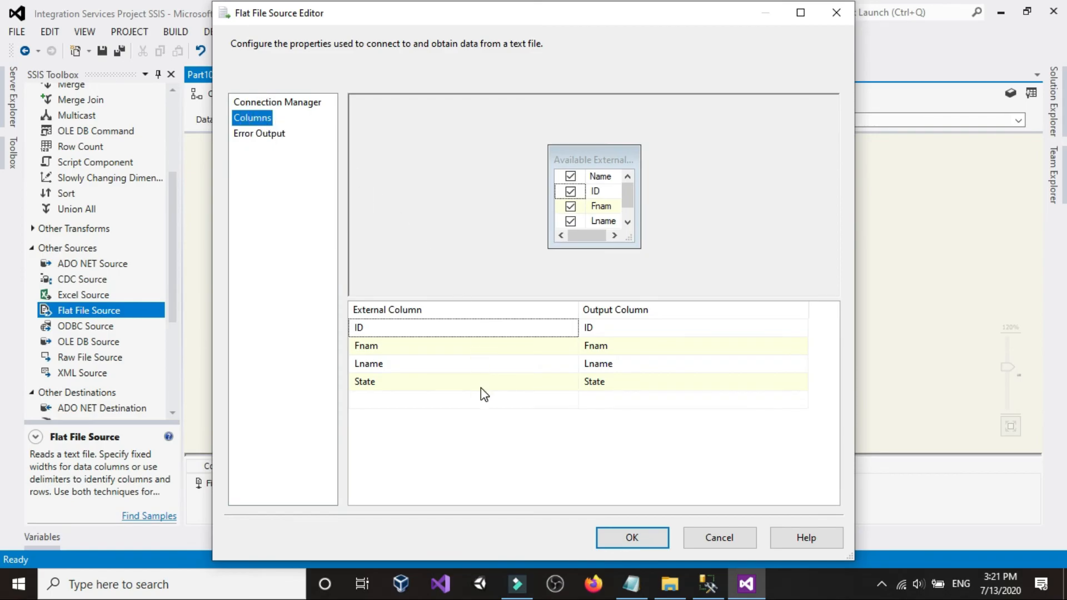
left_click(643, 534)
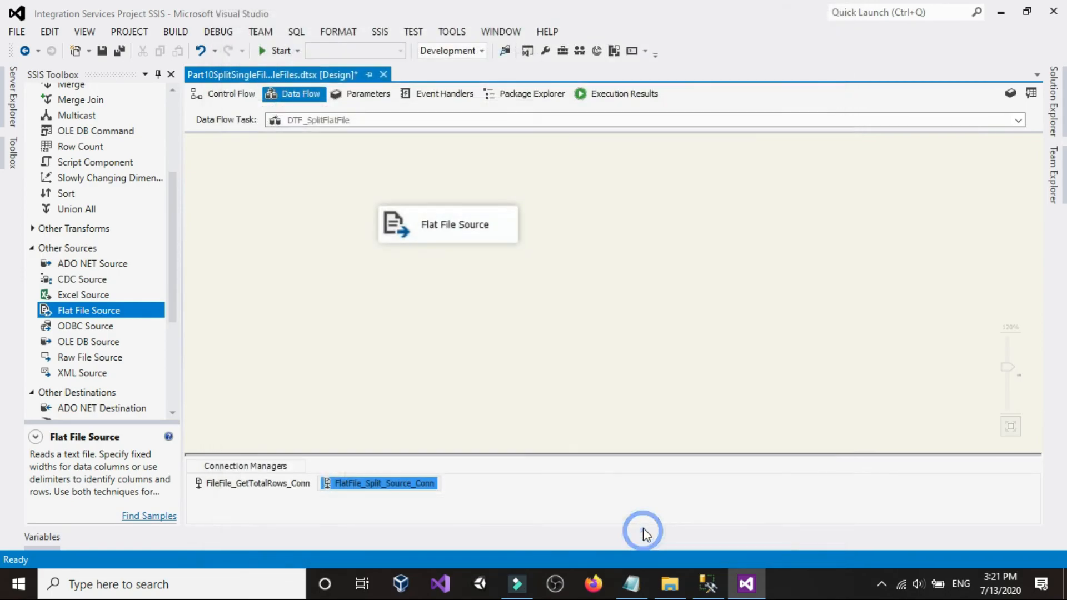
left_click(631, 295)
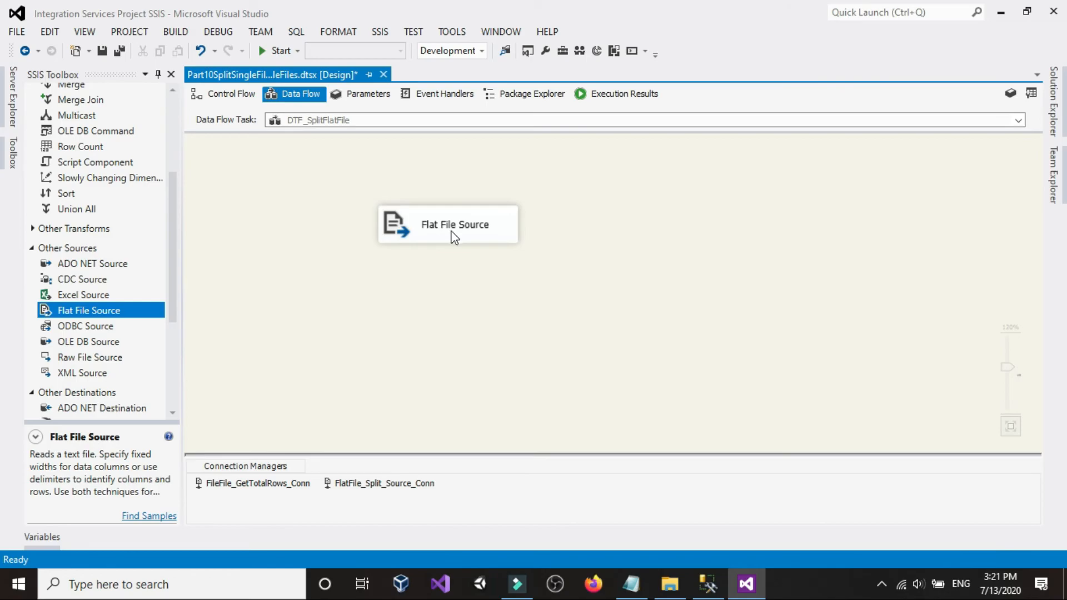
- Add a Script Component of type Transformation below the Flat File Source and connect the source's output to it
left_click_drag(455, 238, 432, 216)
left_click(538, 231)
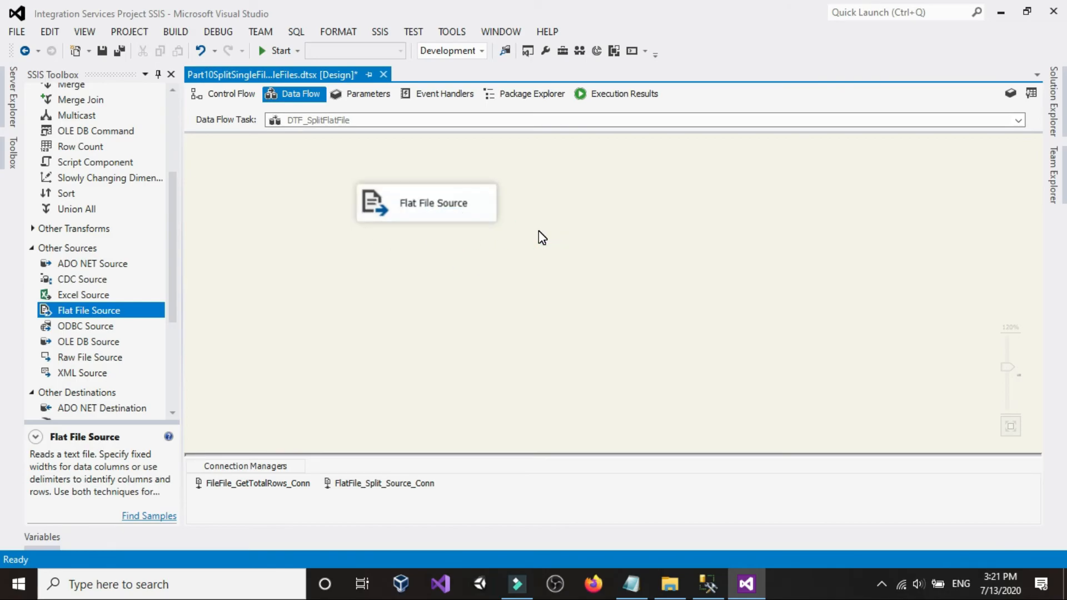
scroll(136, 287, "up", 4)
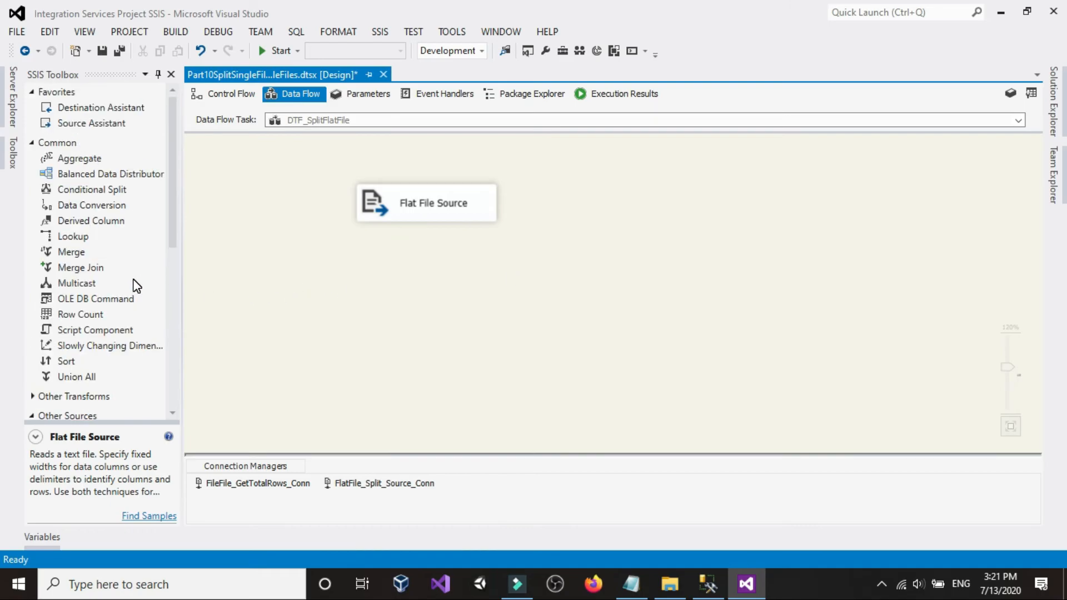
left_click_drag(106, 331, 446, 306)
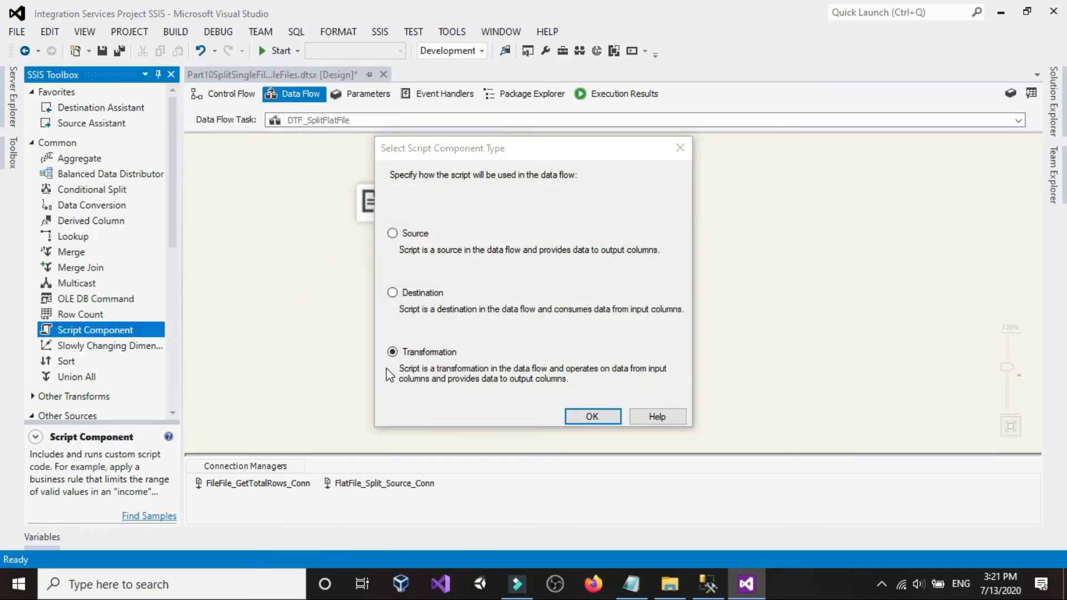
left_click(592, 416)
left_click(428, 203)
left_click_drag(435, 233, 442, 311)
double_click(432, 305)
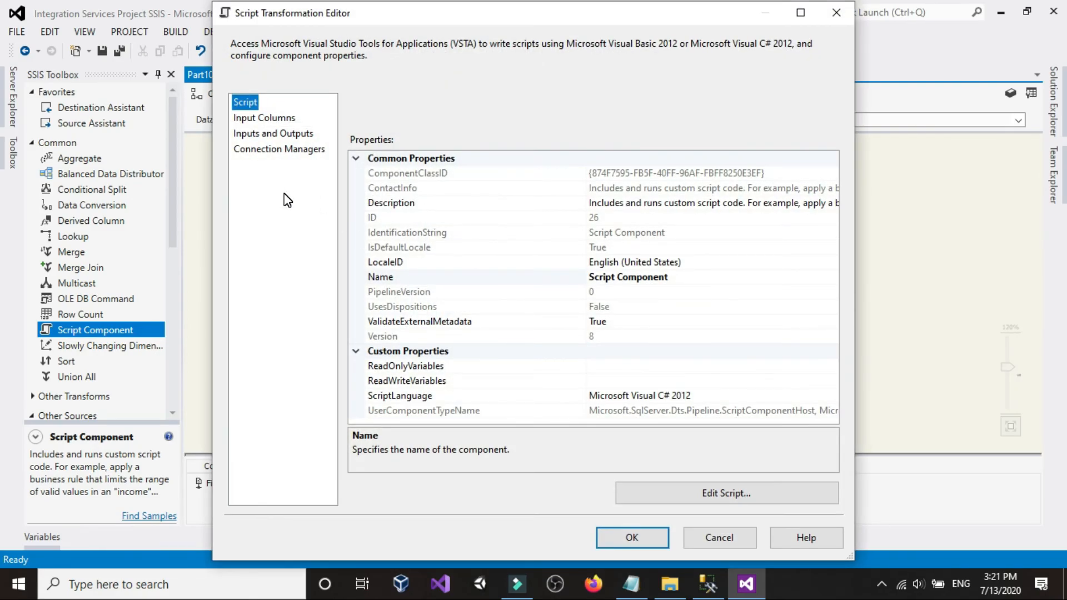
left_click(719, 538)
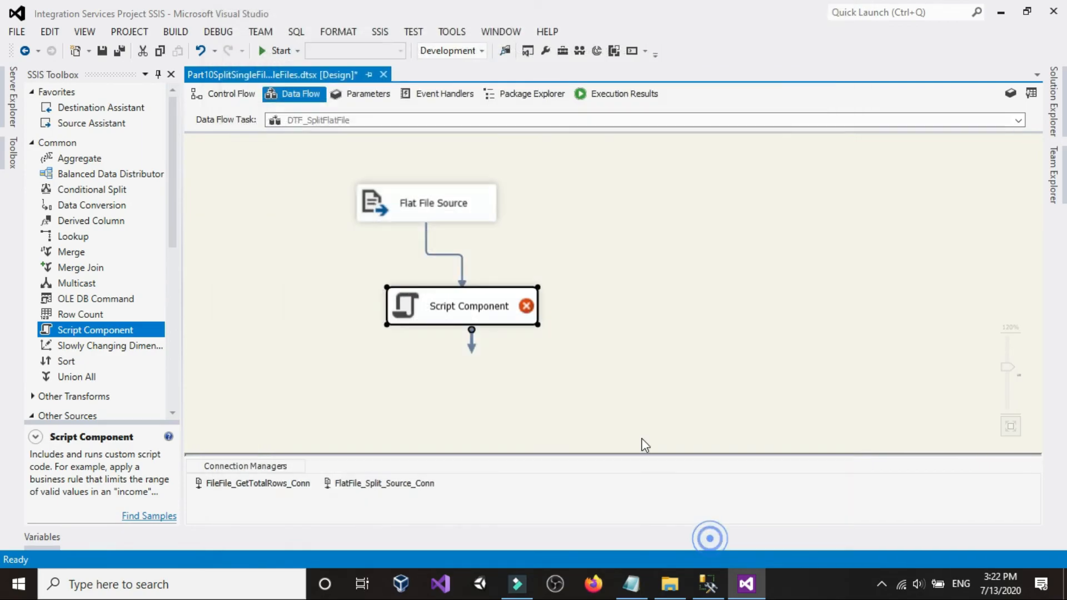
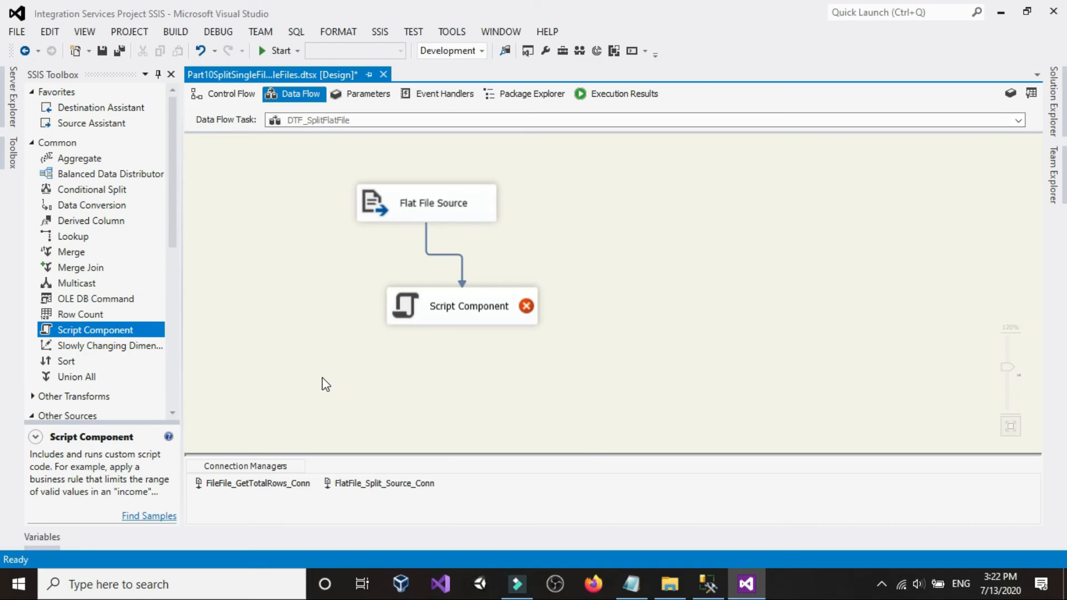
- Open Customers_1.txt from the CustomersFiles folder and examine how its data rows divide into groups for splitting
left_click(637, 586)
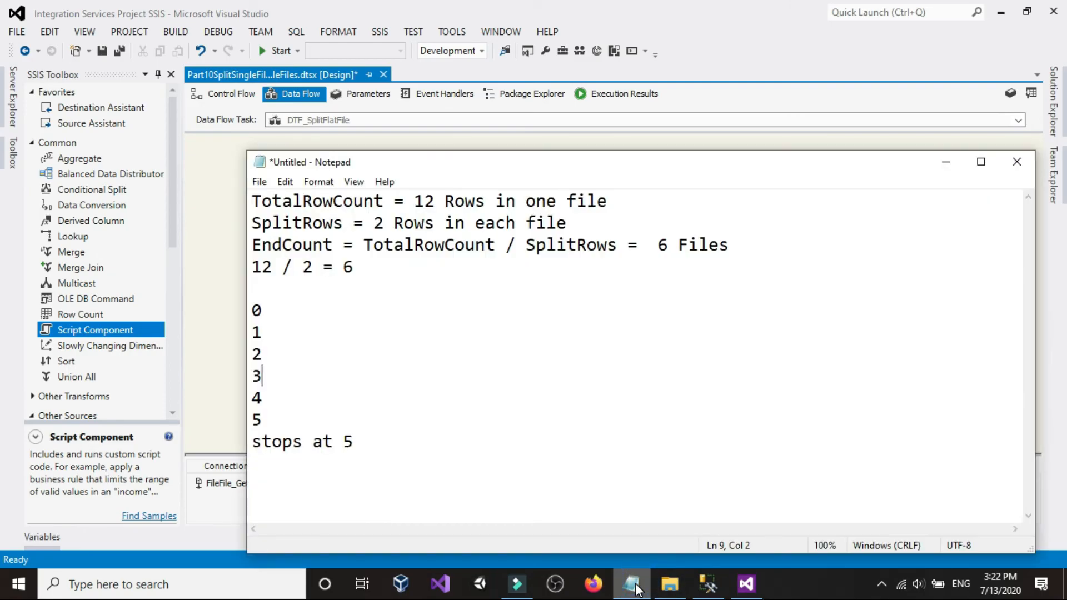
left_click(633, 586)
left_click(669, 583)
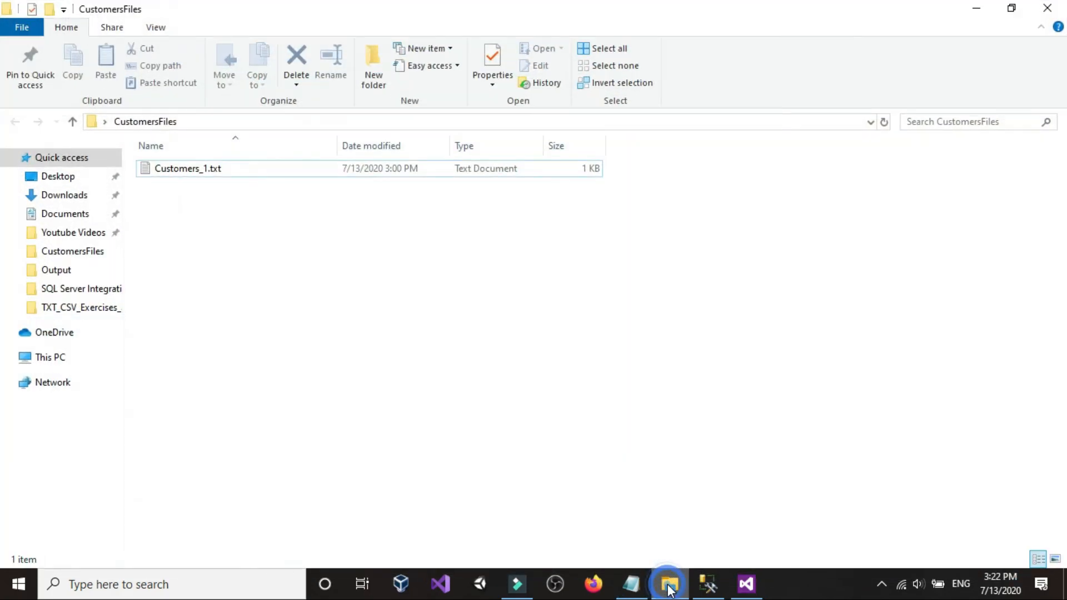
double_click(212, 174)
left_click_drag(412, 468, 208, 201)
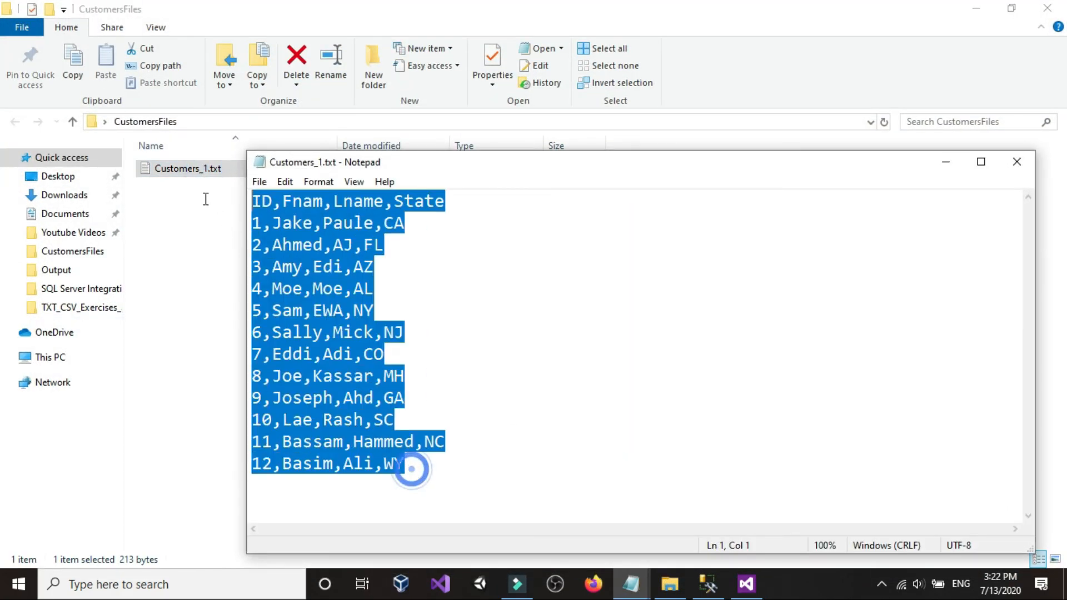
left_click(513, 326)
left_click_drag(418, 470, 191, 220)
left_click(453, 262)
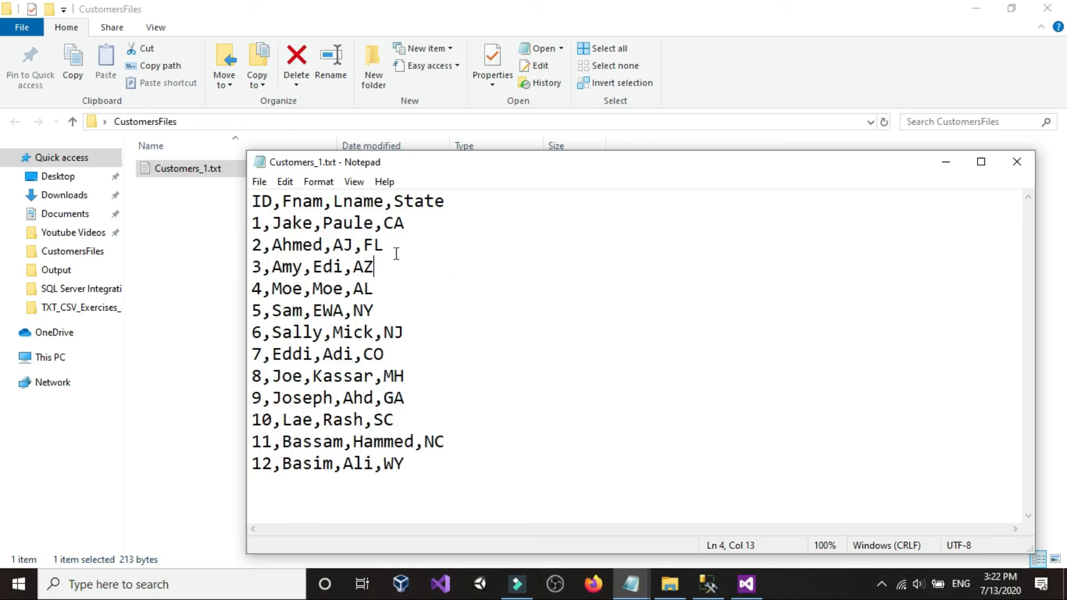
left_click_drag(253, 223, 410, 302)
left_click(257, 332)
left_click_drag(257, 333, 431, 411)
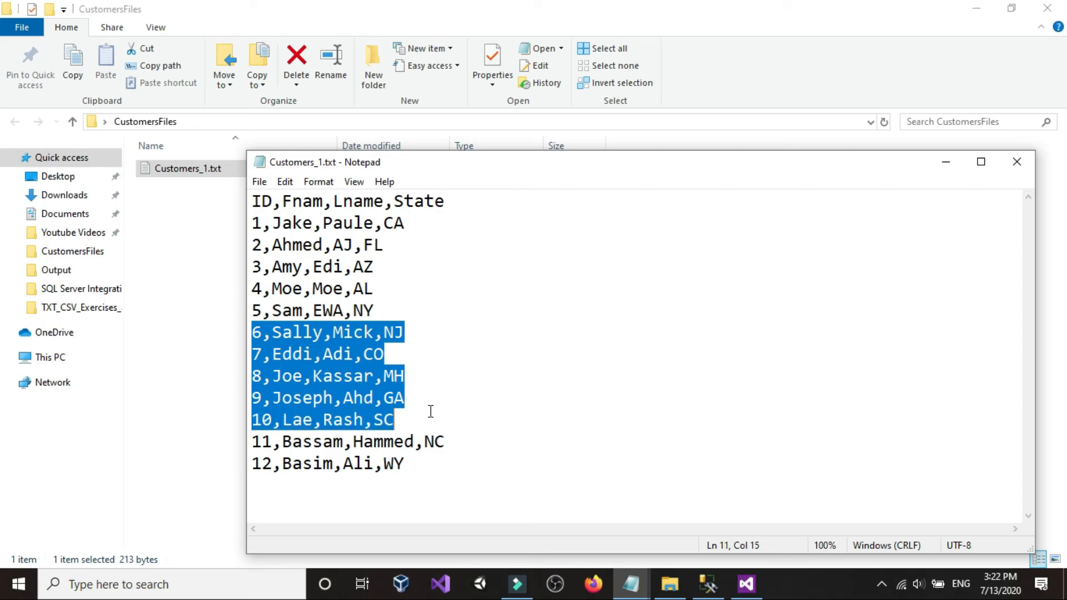
left_click_drag(428, 469, 253, 442)
left_click(419, 467)
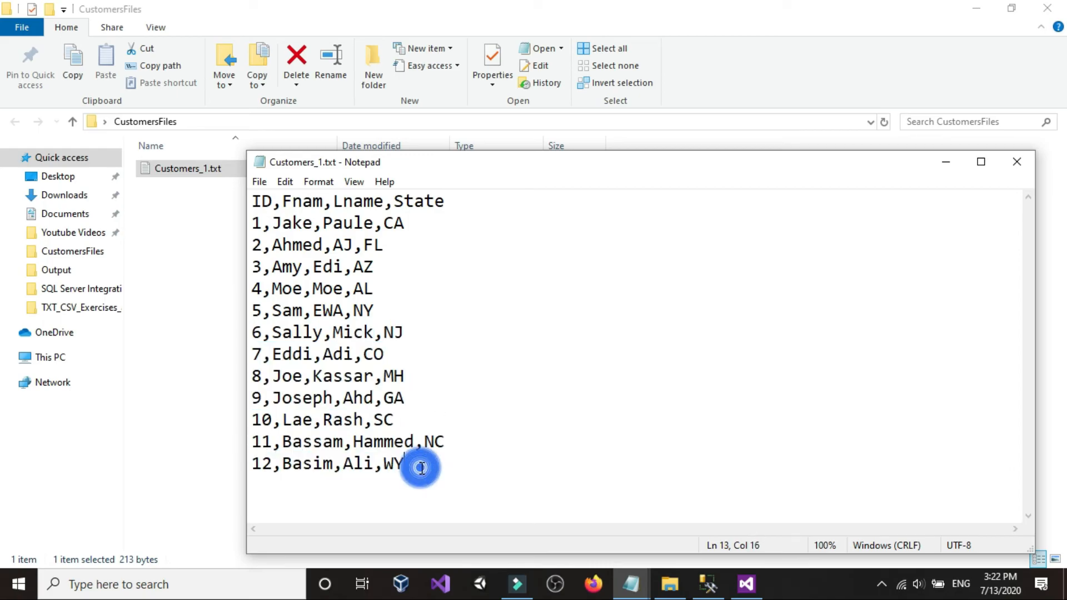
left_click_drag(422, 468, 220, 436)
left_click(323, 443)
left_click_drag(416, 464, 239, 440)
left_click_drag(417, 467, 222, 443)
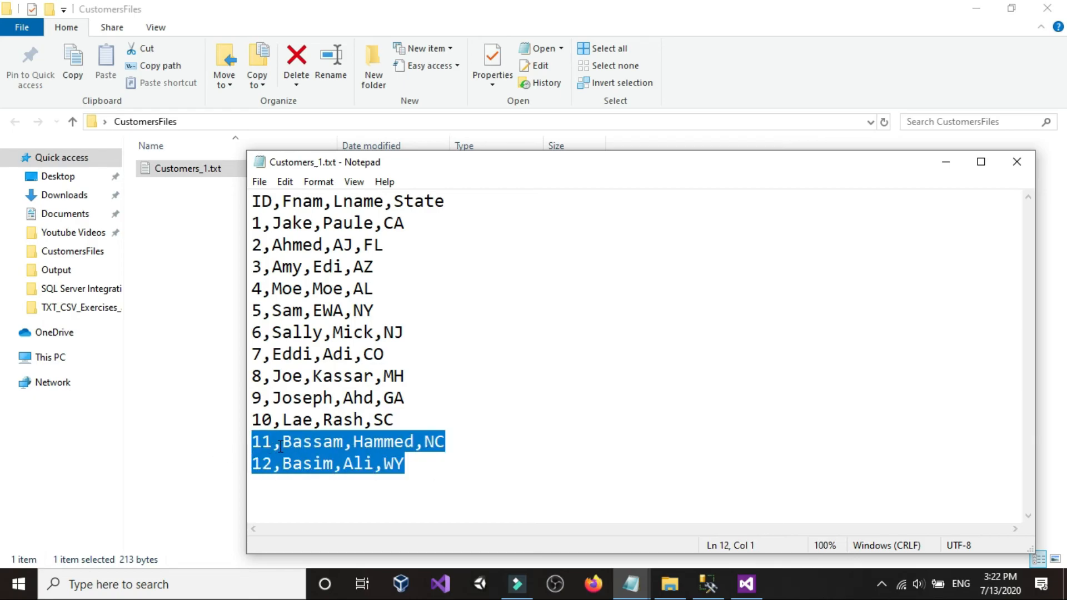
left_click(456, 422)
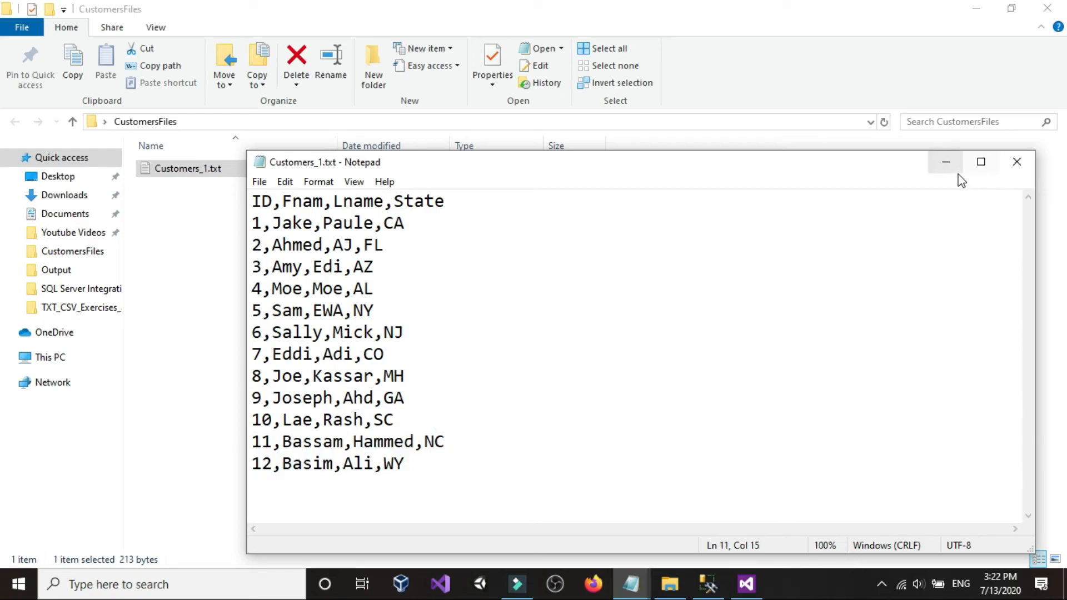
left_click(946, 162)
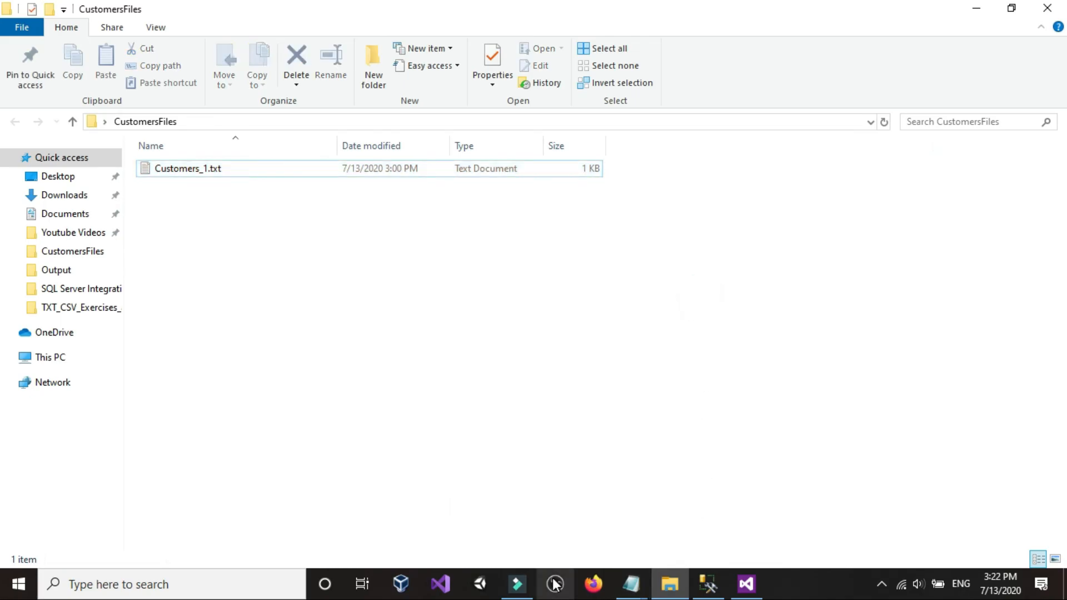
- Return to Visual Studio and add an output column named RowNumber to Output 0 of the Script Component
left_click(745, 585)
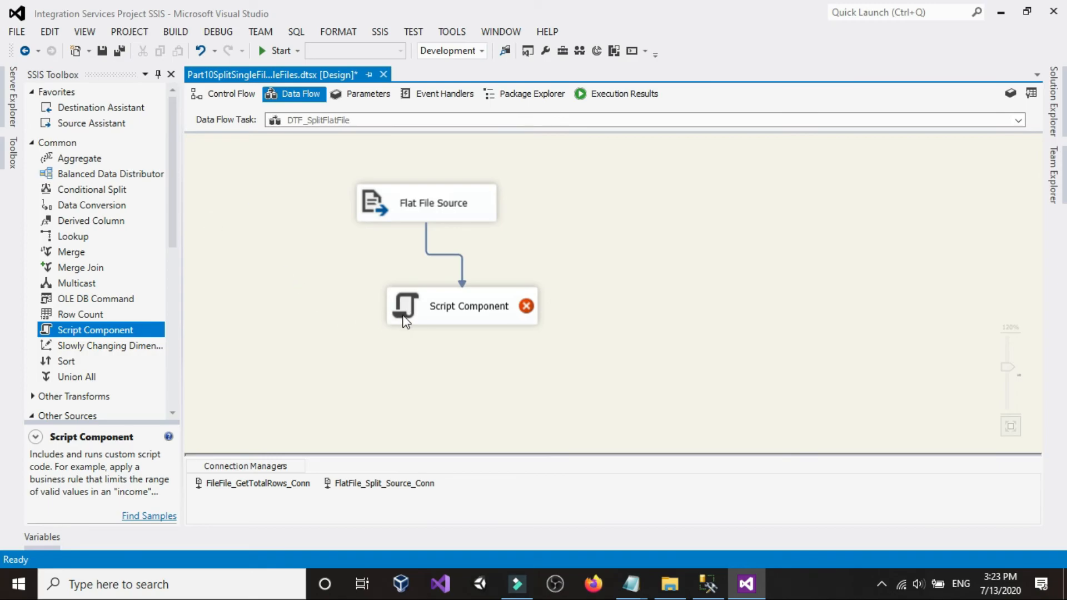
double_click(432, 313)
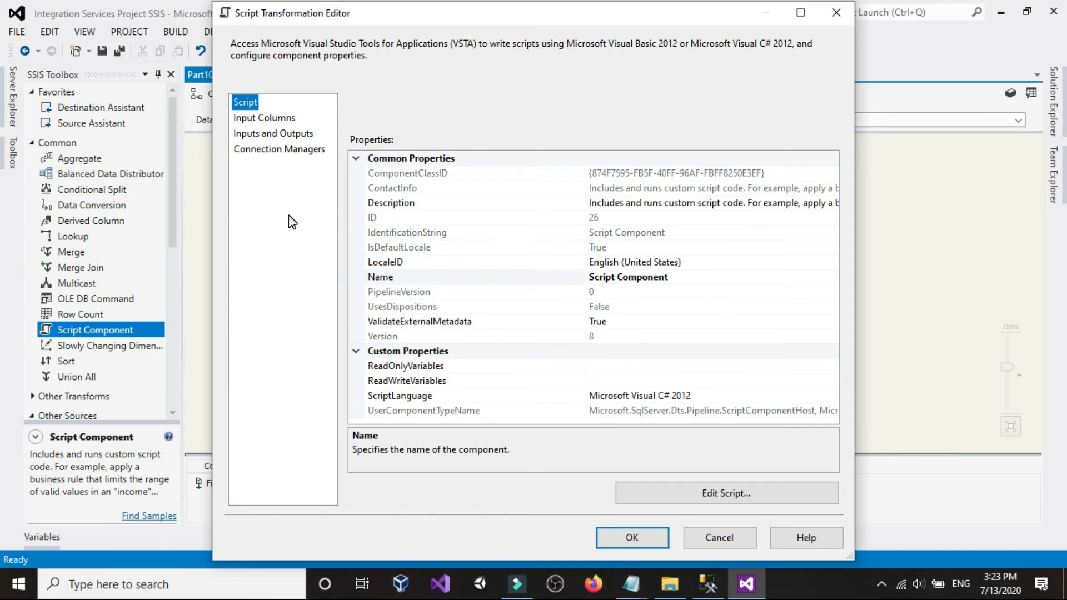
left_click(255, 135)
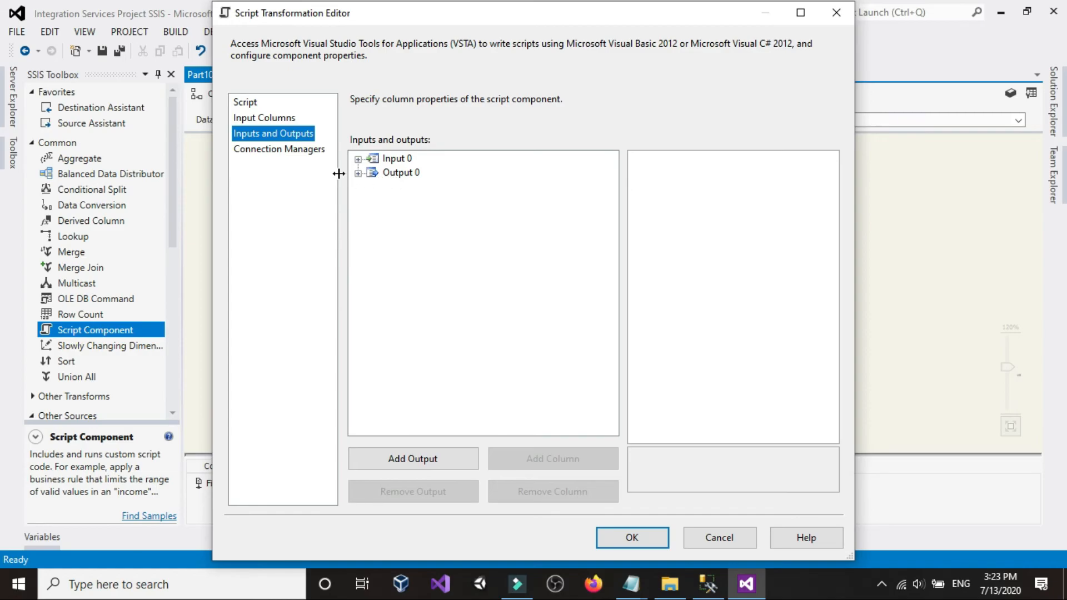
left_click(358, 173)
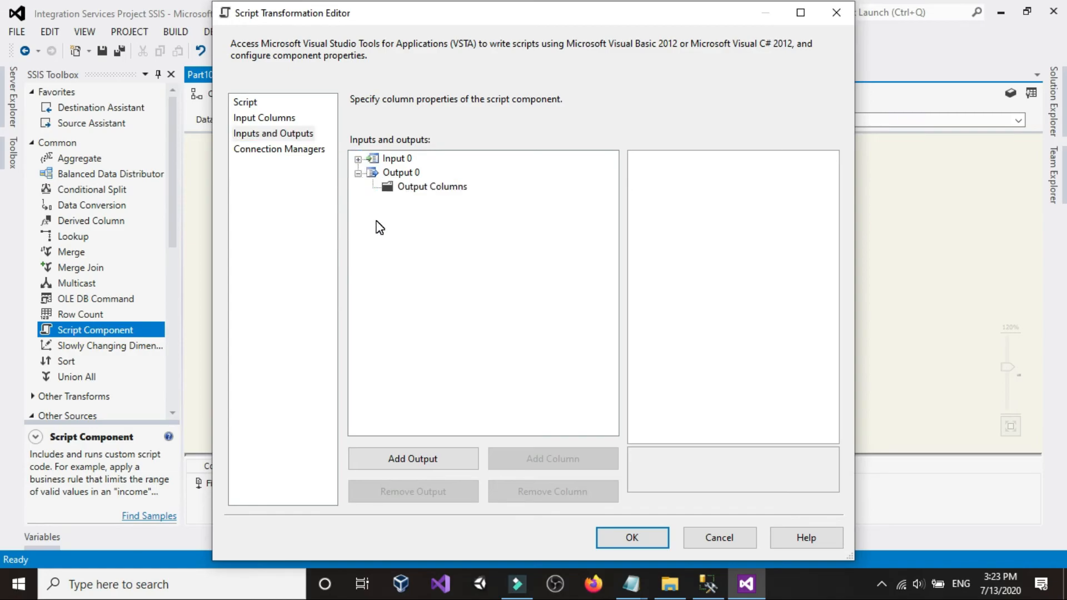
left_click(425, 193)
left_click(582, 462)
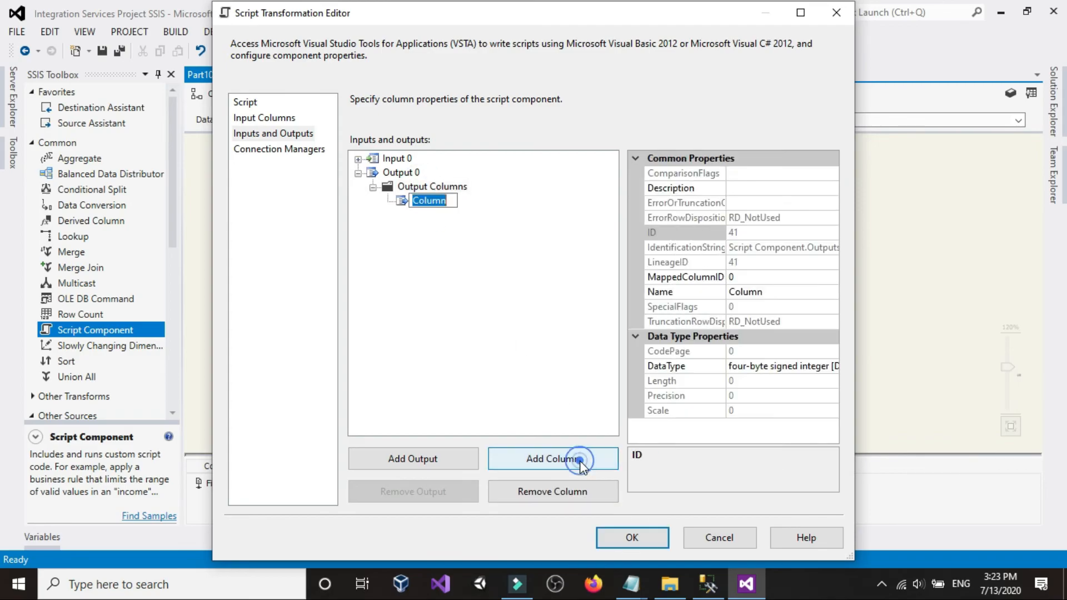
type("RowNumber")
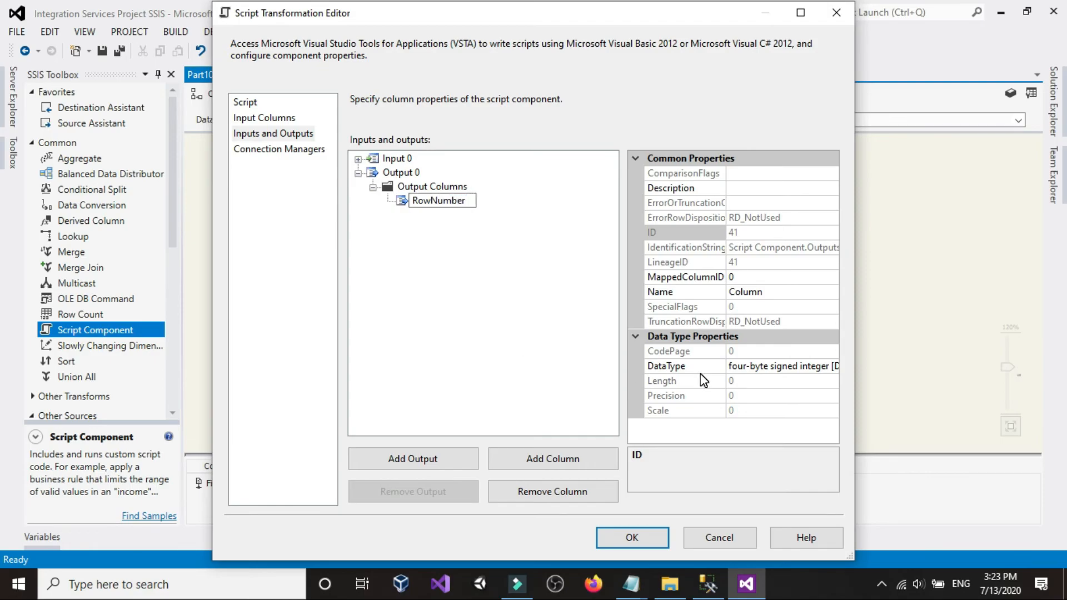
- Confirm the RowNumber column name, choose Microsoft Visual C# 2012 as the script language and open the component's script for editing
left_click_drag(855, 316, 968, 315)
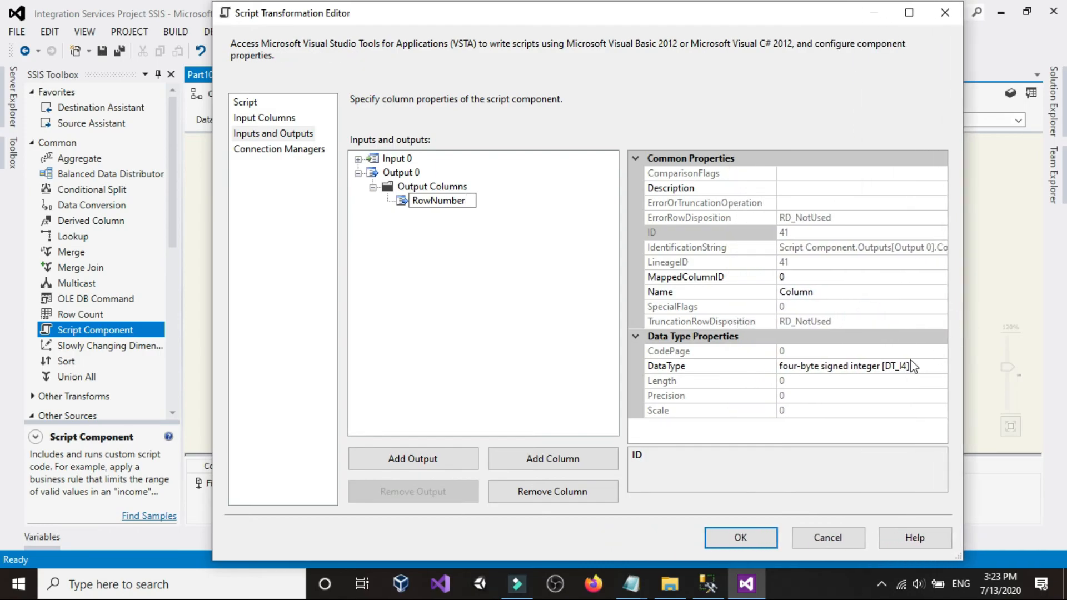
left_click(454, 280)
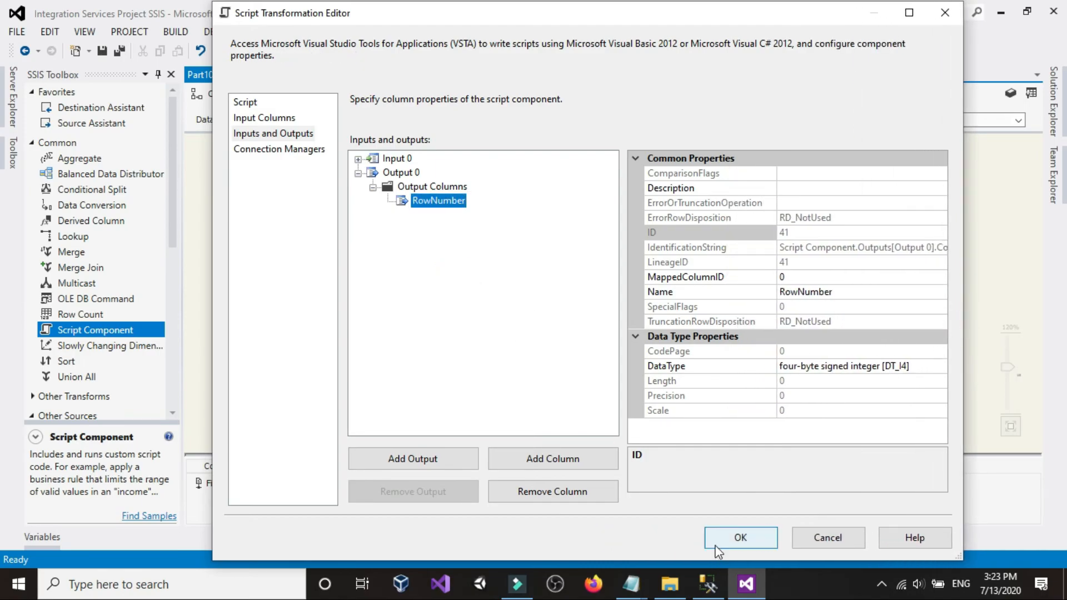
left_click(246, 102)
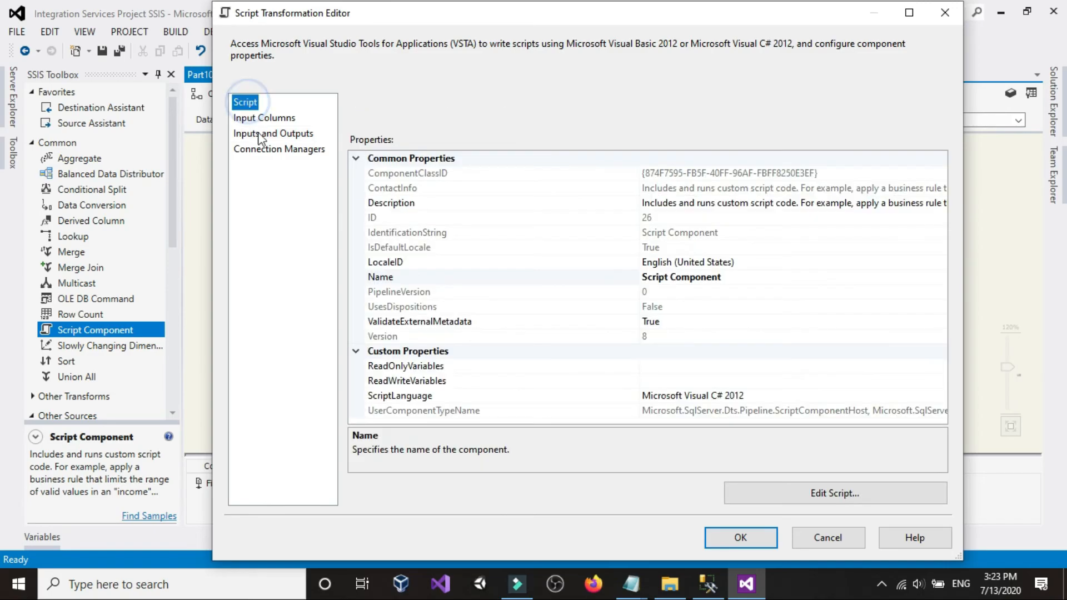
left_click(767, 395)
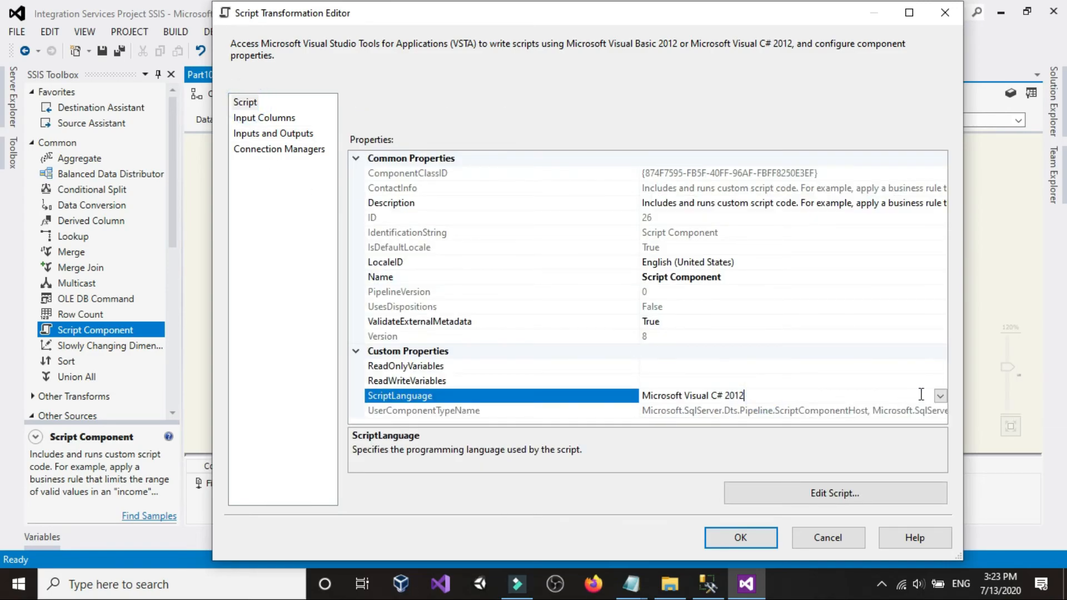
left_click(939, 395)
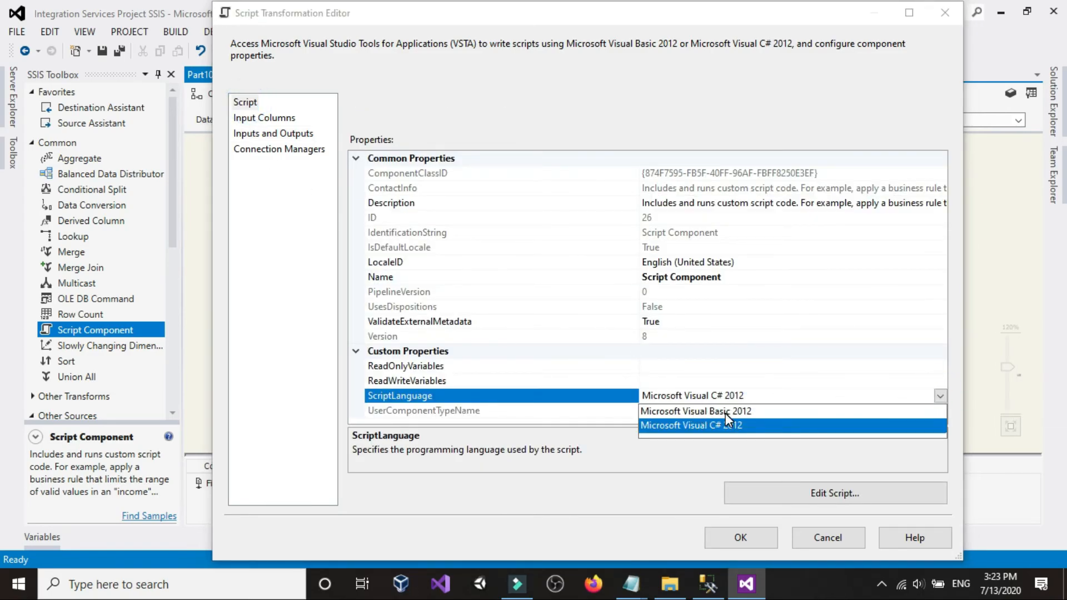
left_click(707, 425)
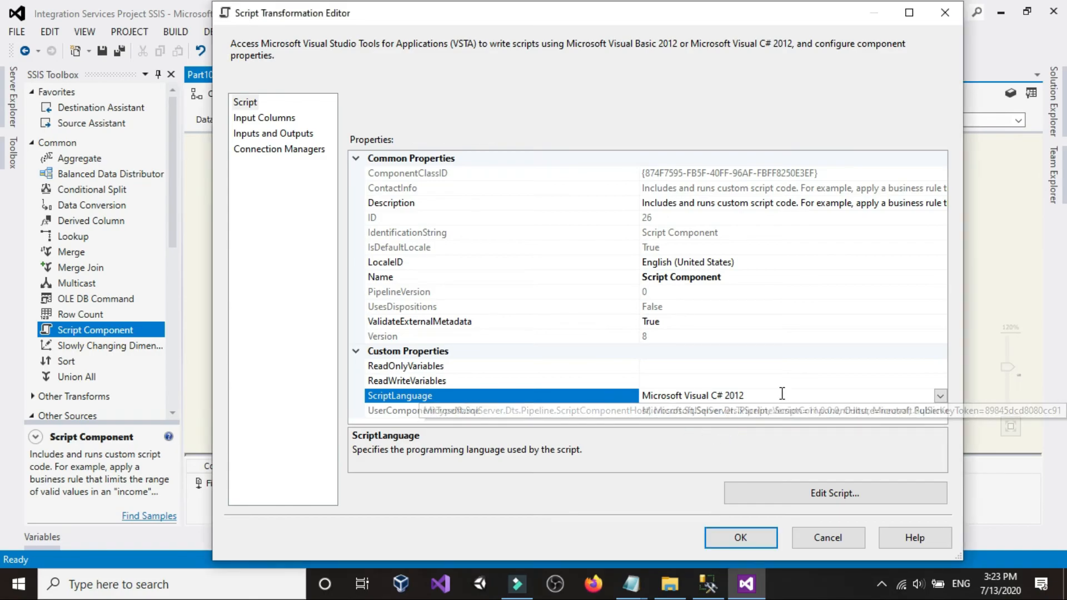
left_click(808, 490)
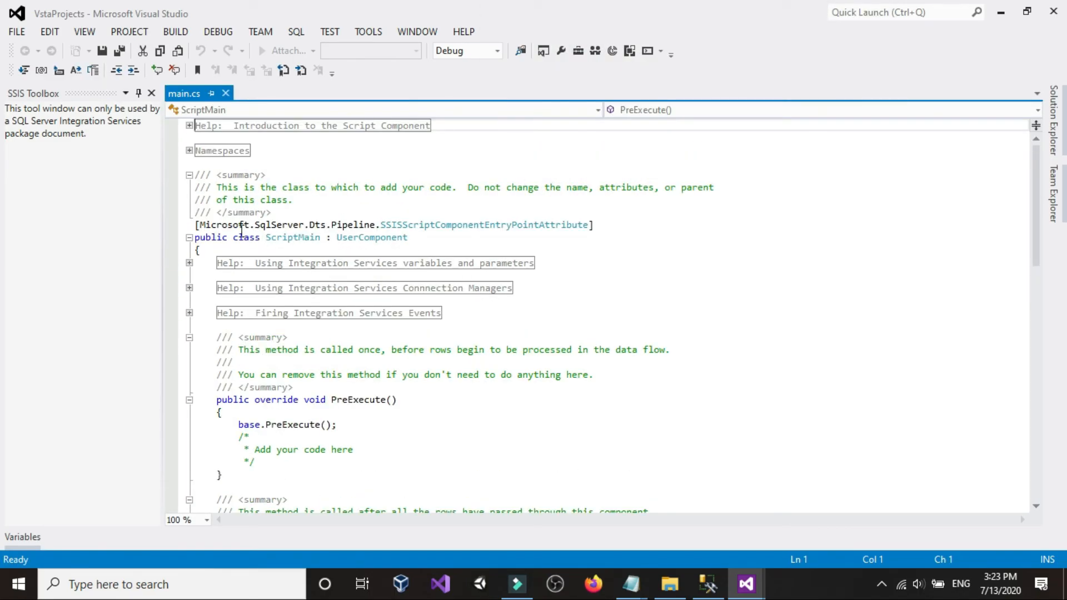
- Declare a class-level variable with private int rn = 1; directly above the PreExecute method in main.cs
scroll(404, 242, "down", 1)
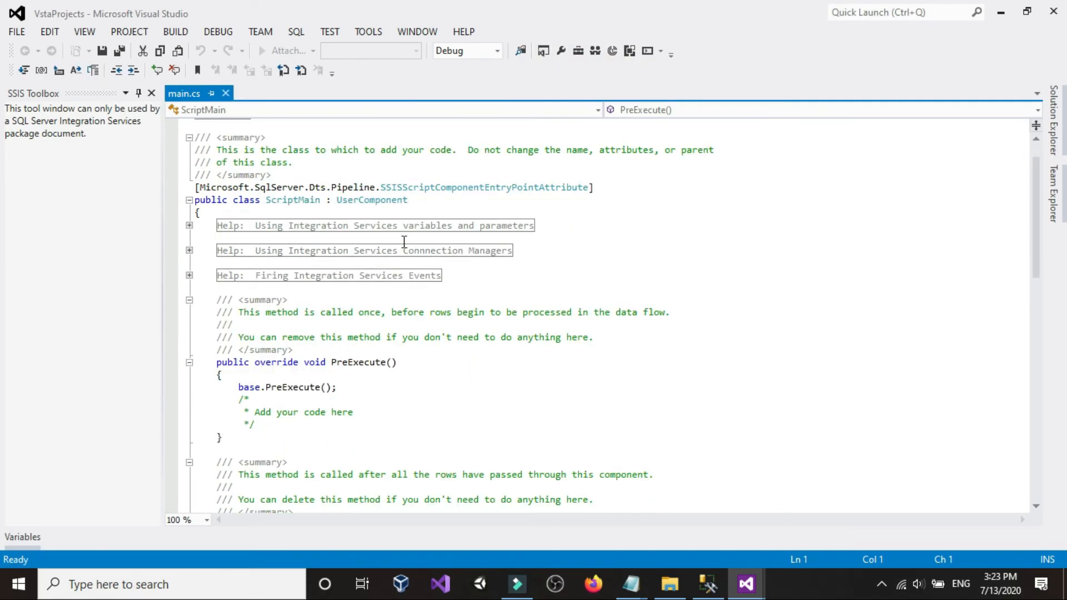
left_click(340, 349)
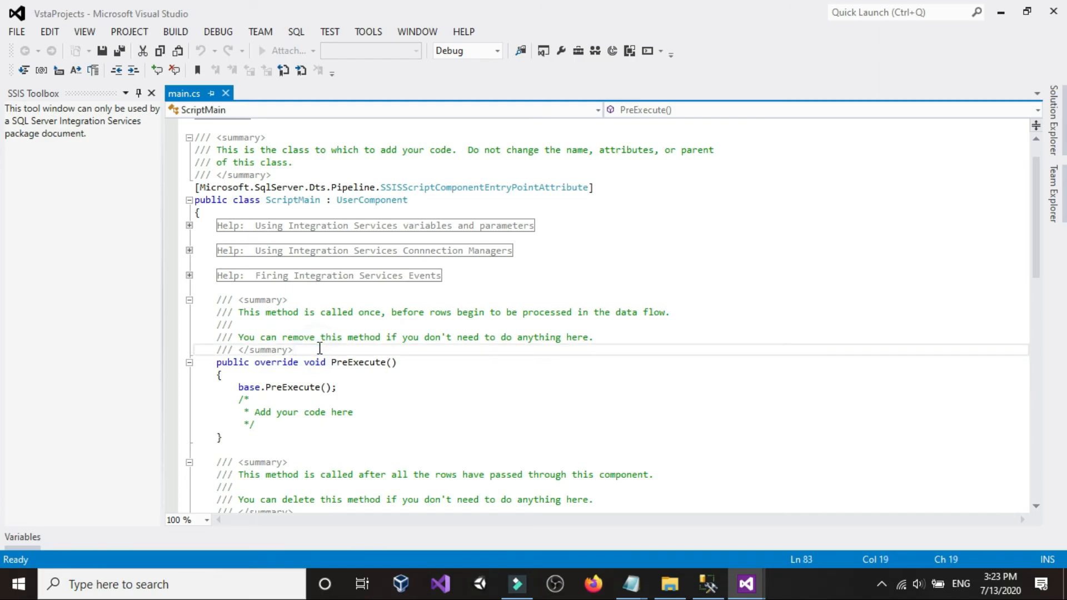
key("Return")
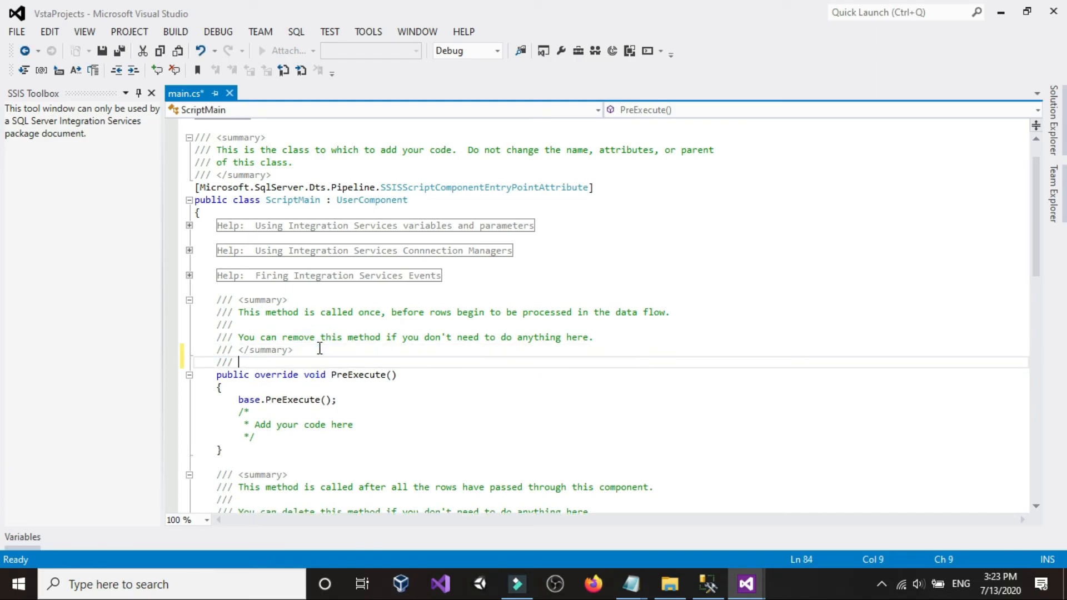
key("BackSpace")
key("BackSpace")
key("BackSpace")
key("BackSpace")
type("private ")
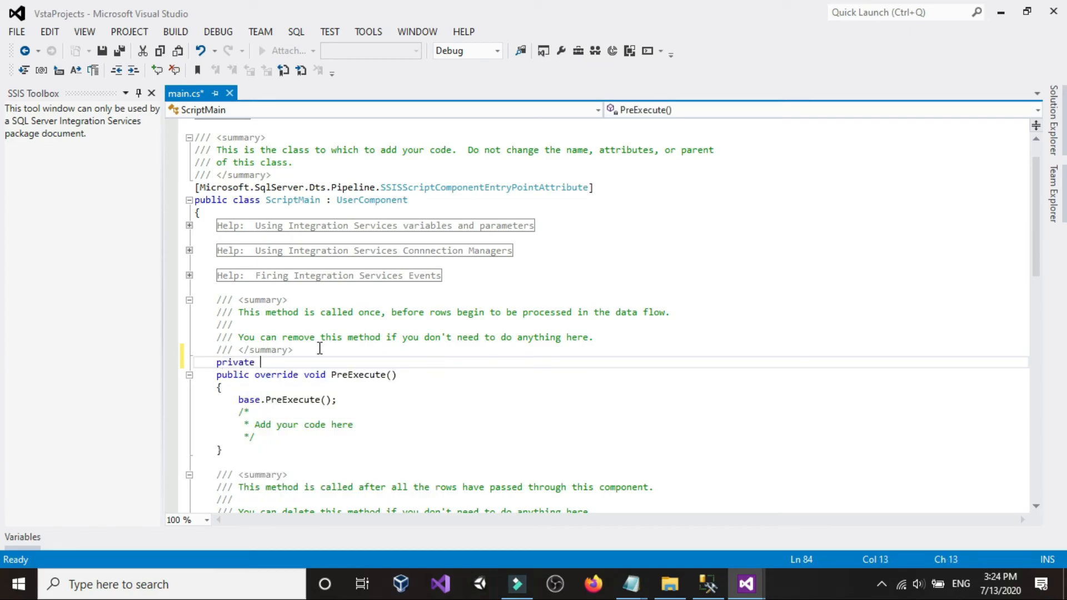
type("int")
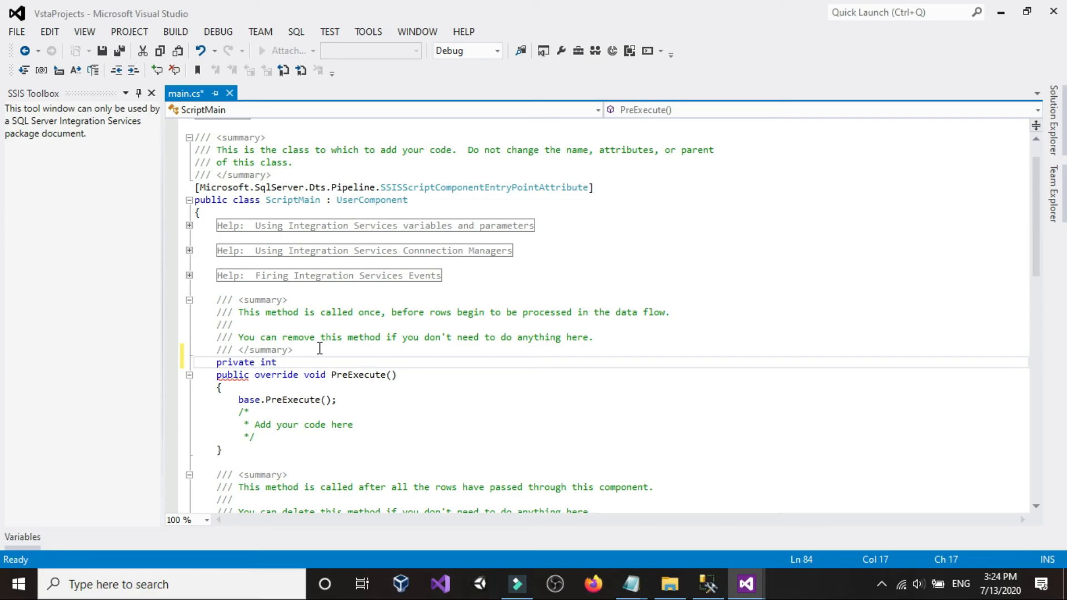
type("=")
type("rn")
type(";")
key("BackSpace")
key("BackSpace")
key("BackSpace")
key("BackSpace")
type("rn=")
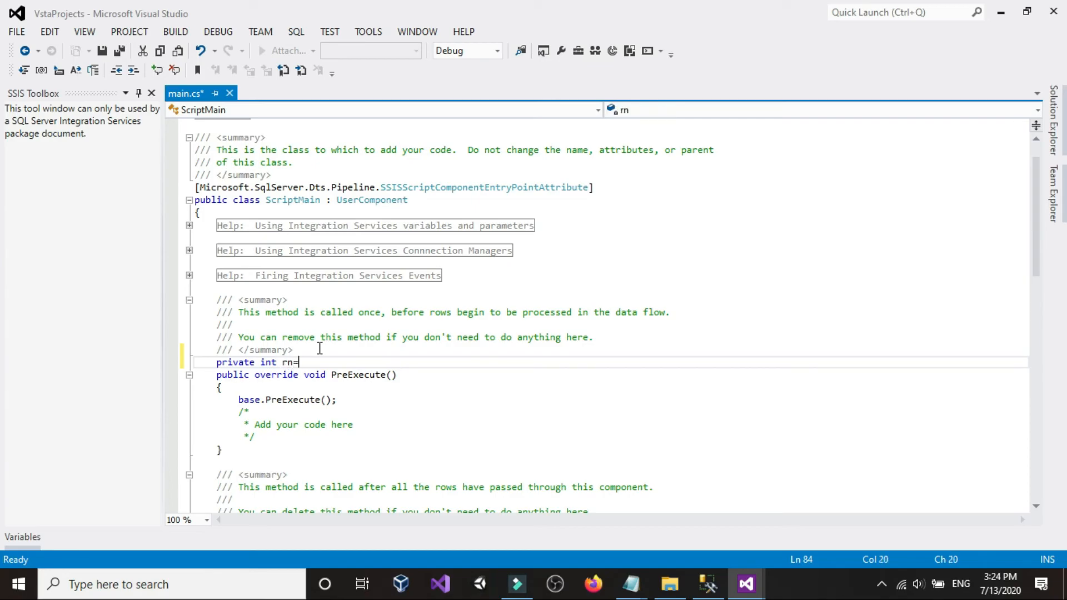
type("1'")
type(";")
key("Return")
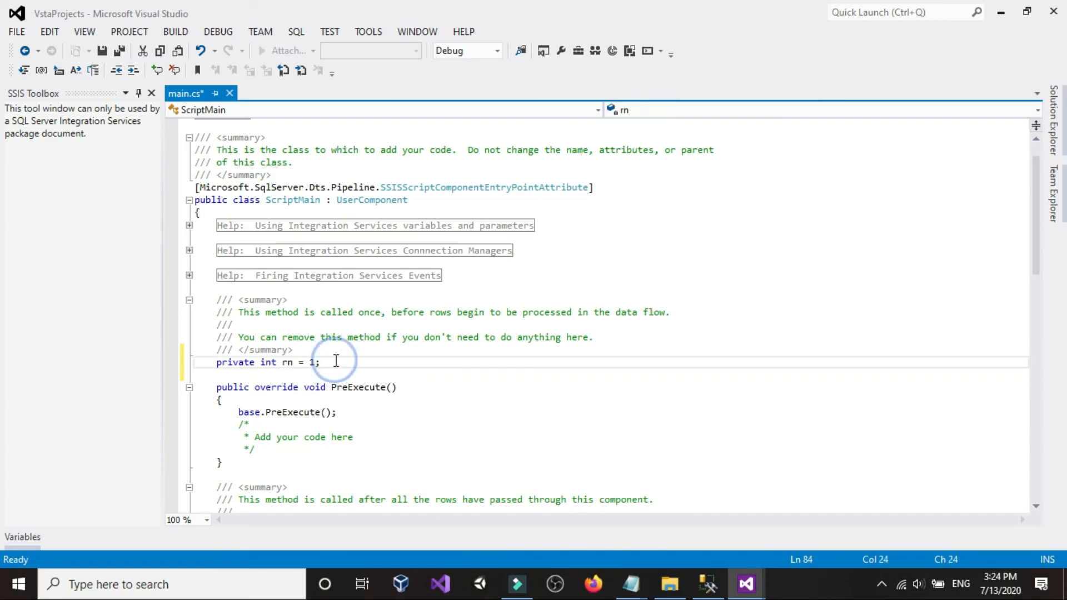
- Add the statement Row.RowNumber = rn; inside the Input0_ProcessInputRow method, below its placeholder comment
scroll(335, 361, "down", 16)
scroll(337, 361, "up", 2)
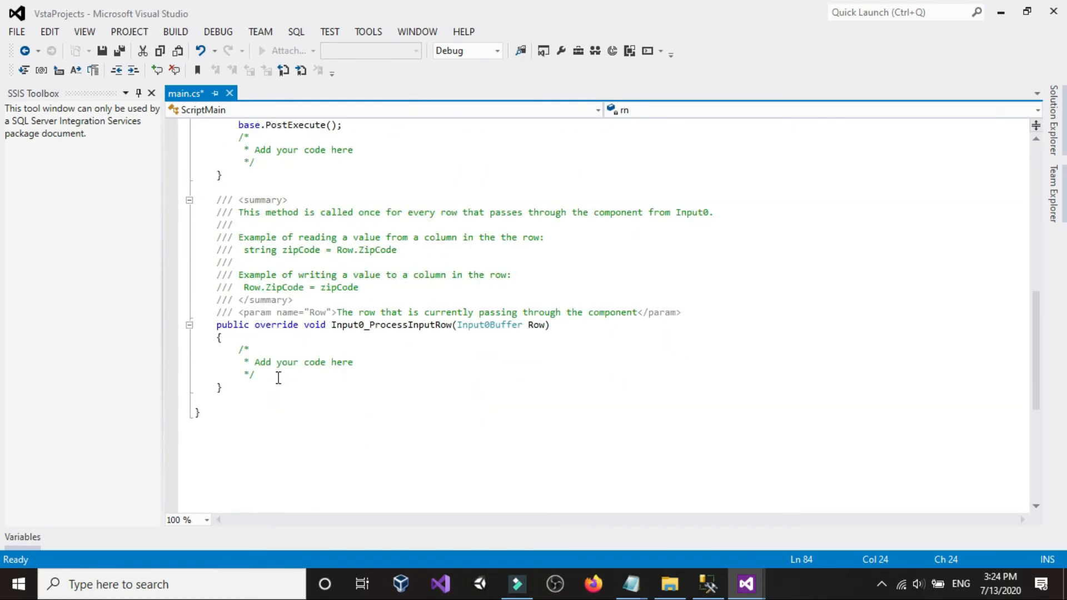
left_click(278, 376)
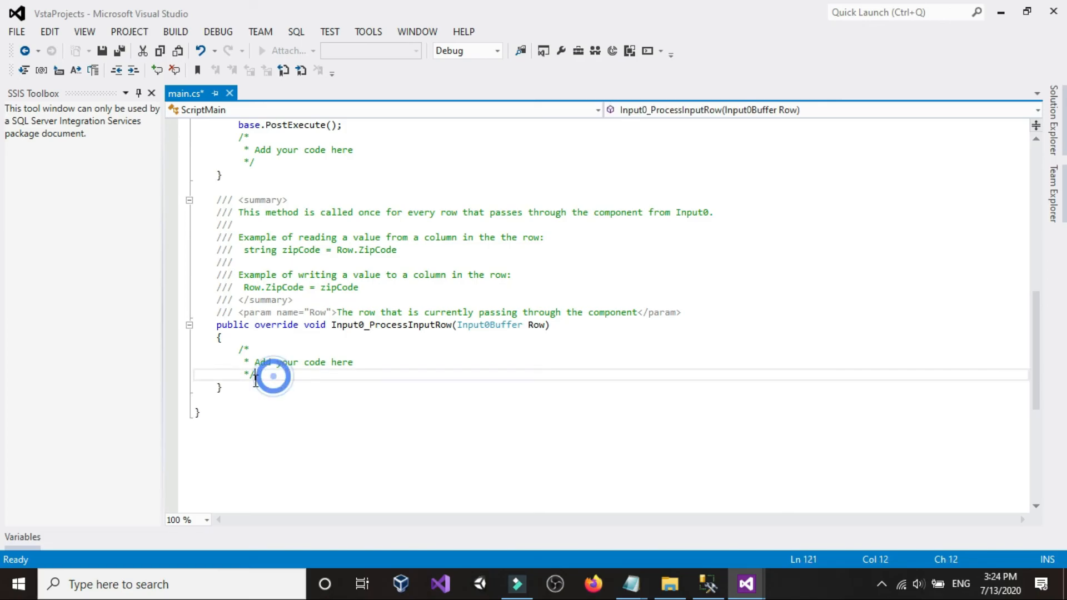
left_click(236, 383)
left_click(238, 381)
left_click(238, 375)
left_click(280, 377)
key("Return")
scroll(281, 379, "up", 6)
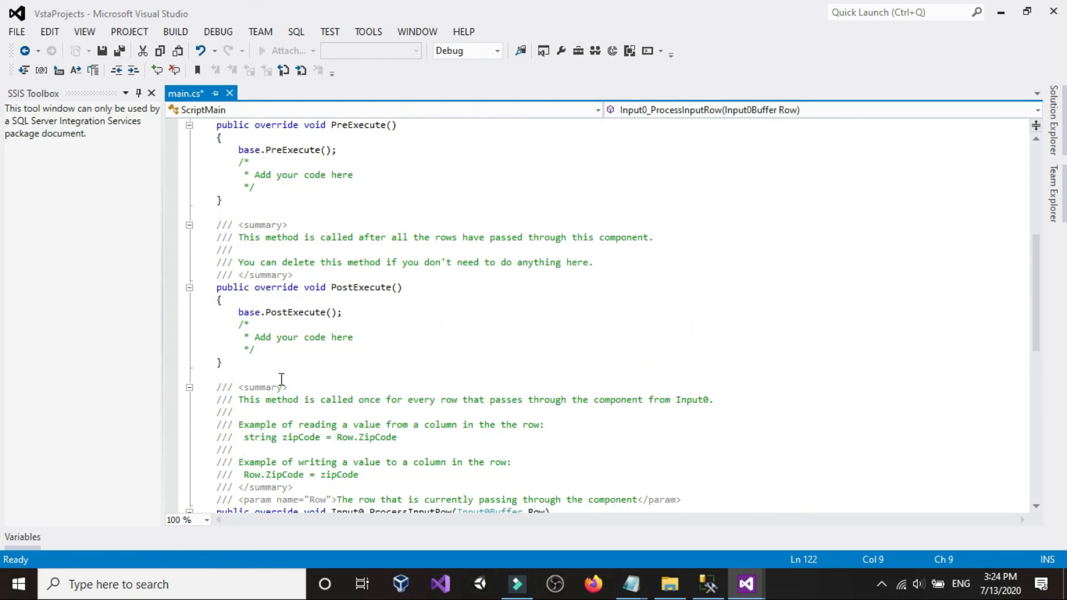
scroll(281, 380, "down", 6)
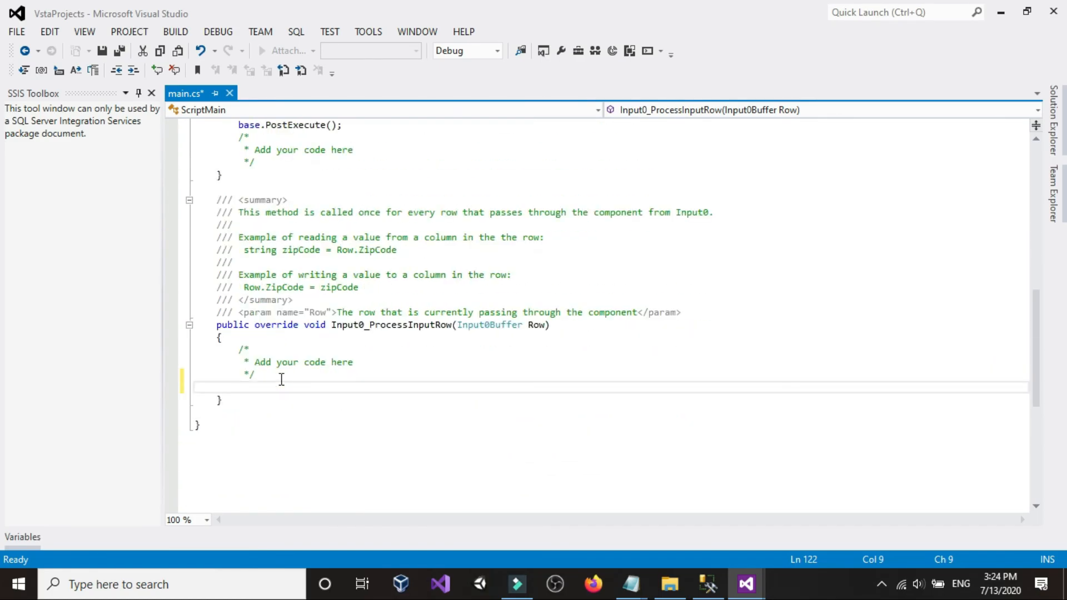
type("Row")
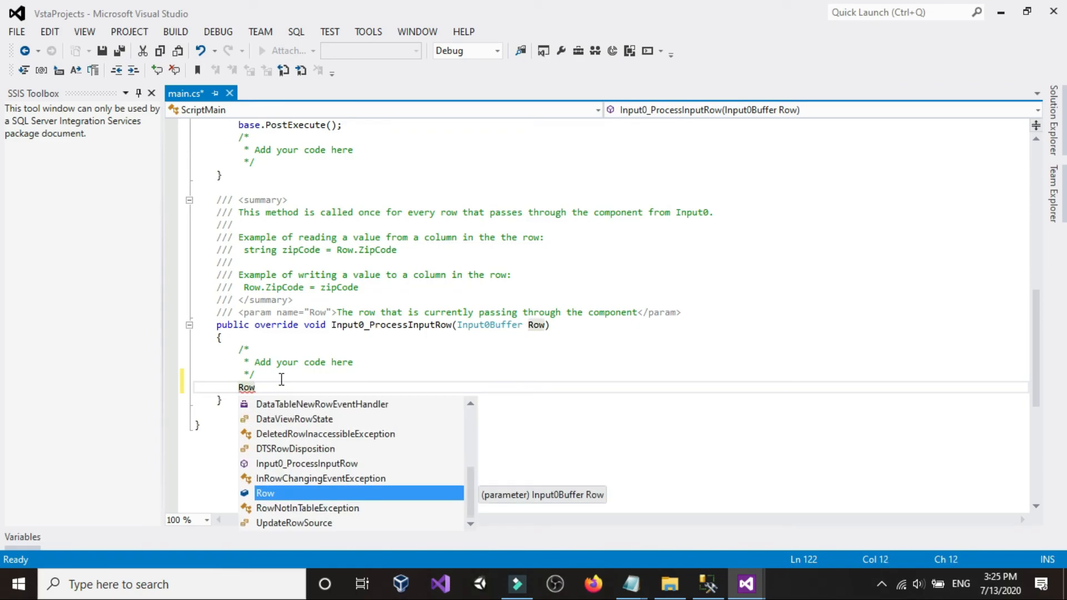
type(".")
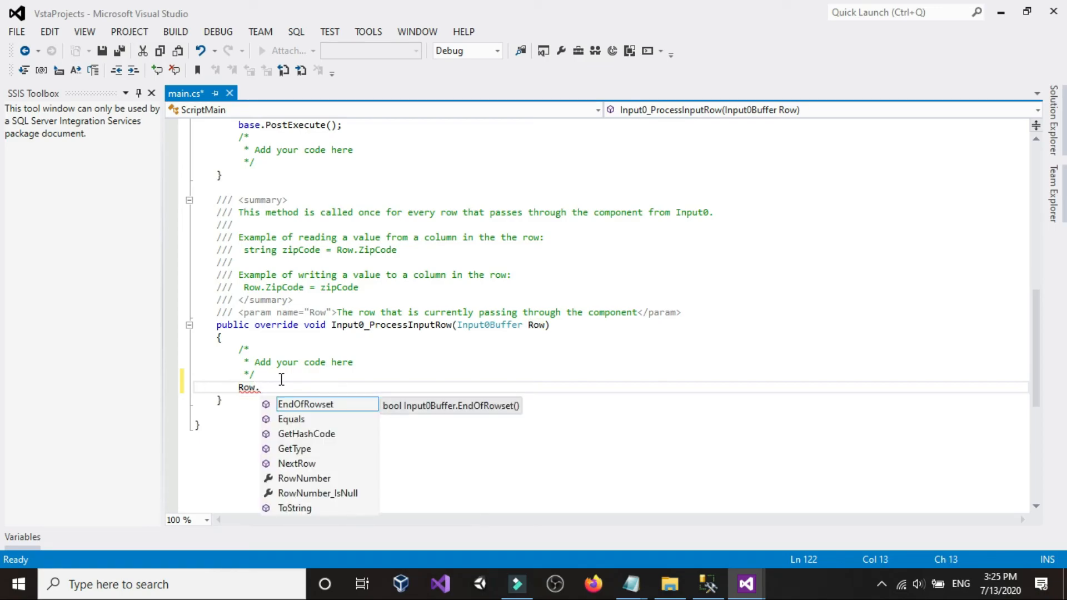
double_click(304, 479)
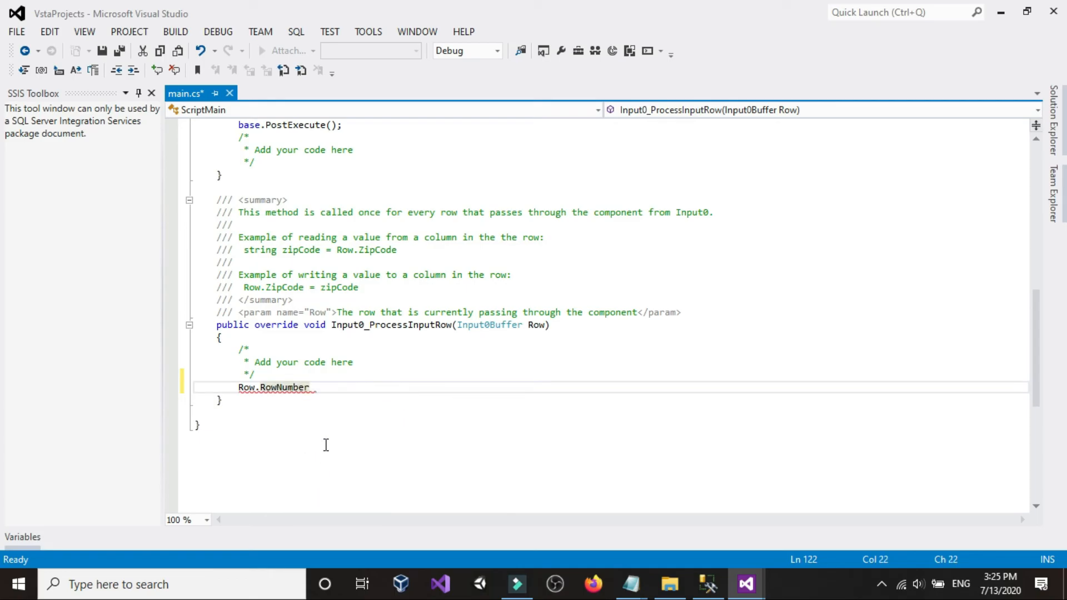
type("= rn")
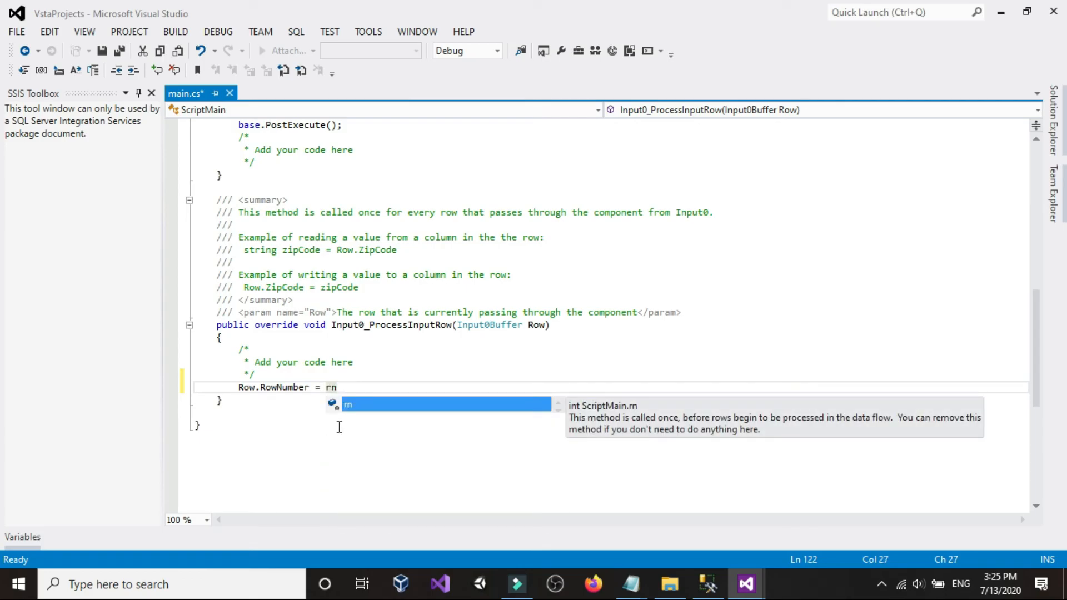
double_click(362, 404)
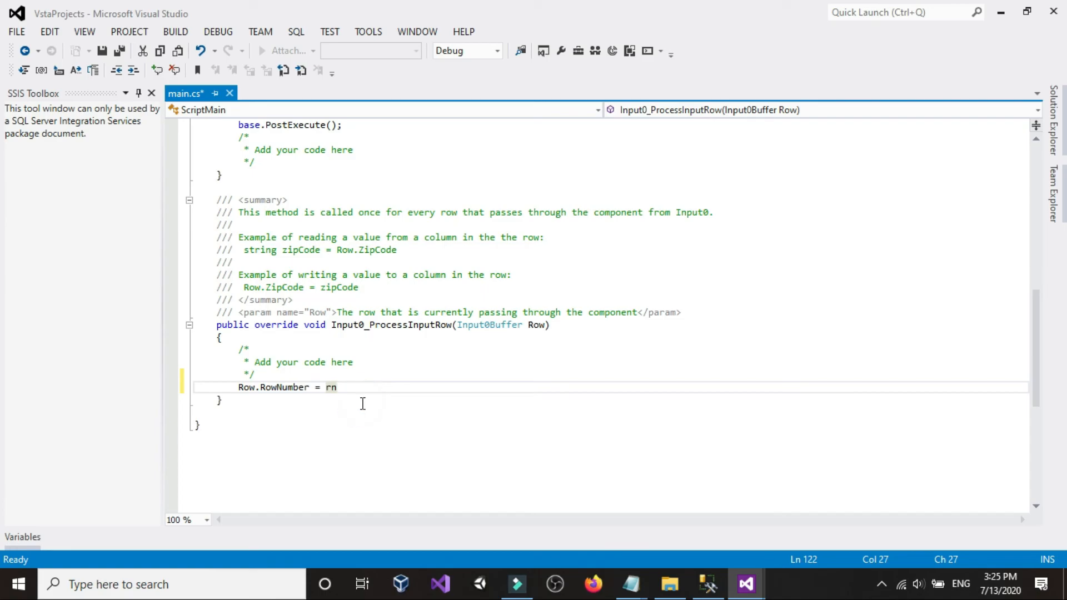
type(";")
- Add rn++; below the RowNumber assignment so the counter increases for each row
scroll(361, 400, "up", 6)
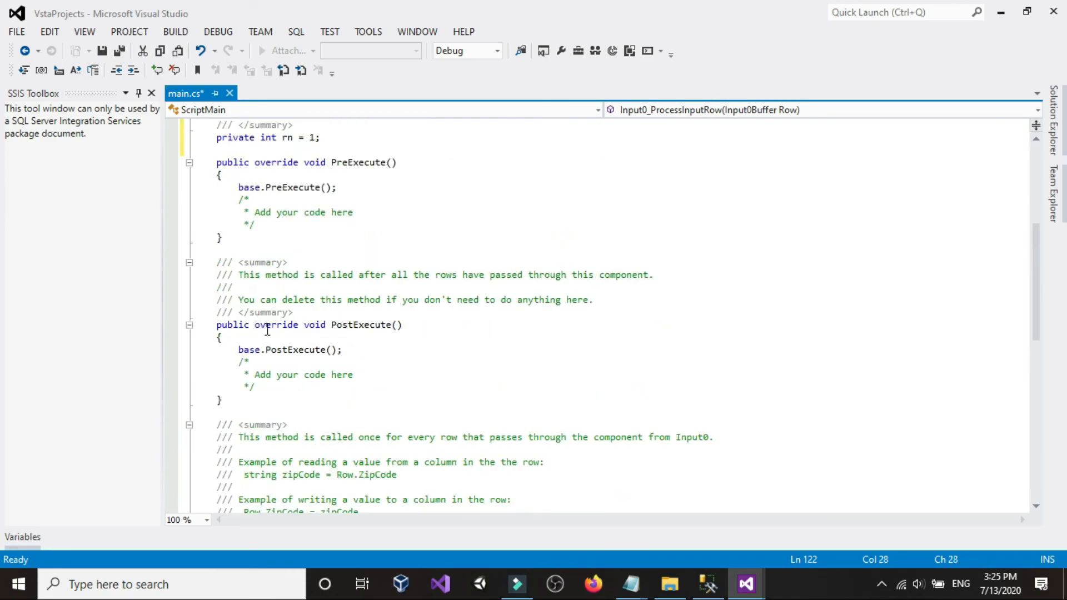
scroll(268, 348, "up", 2)
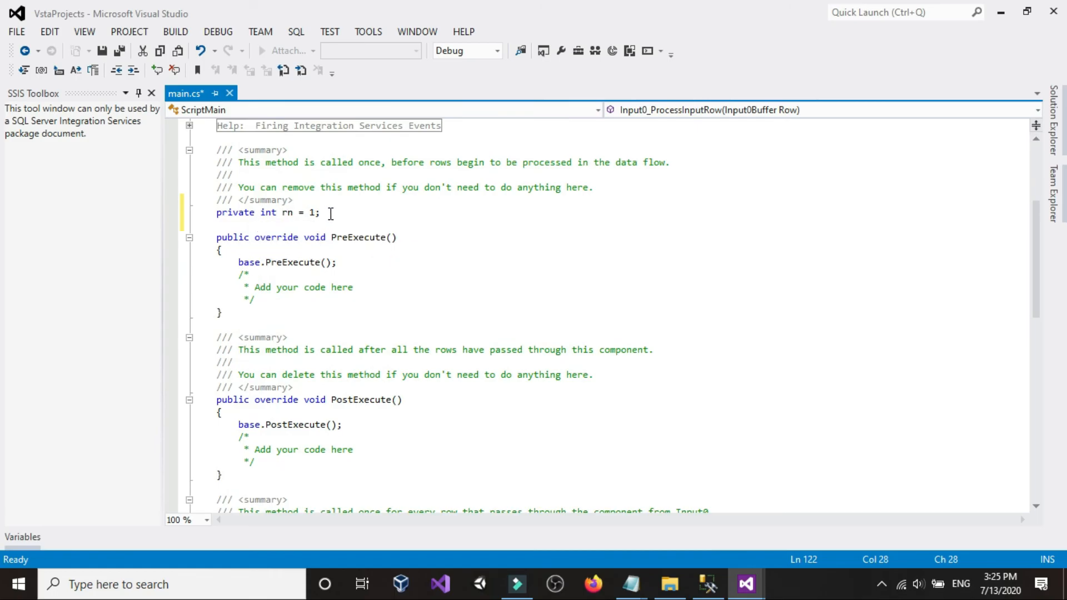
scroll(342, 364, "down", 8)
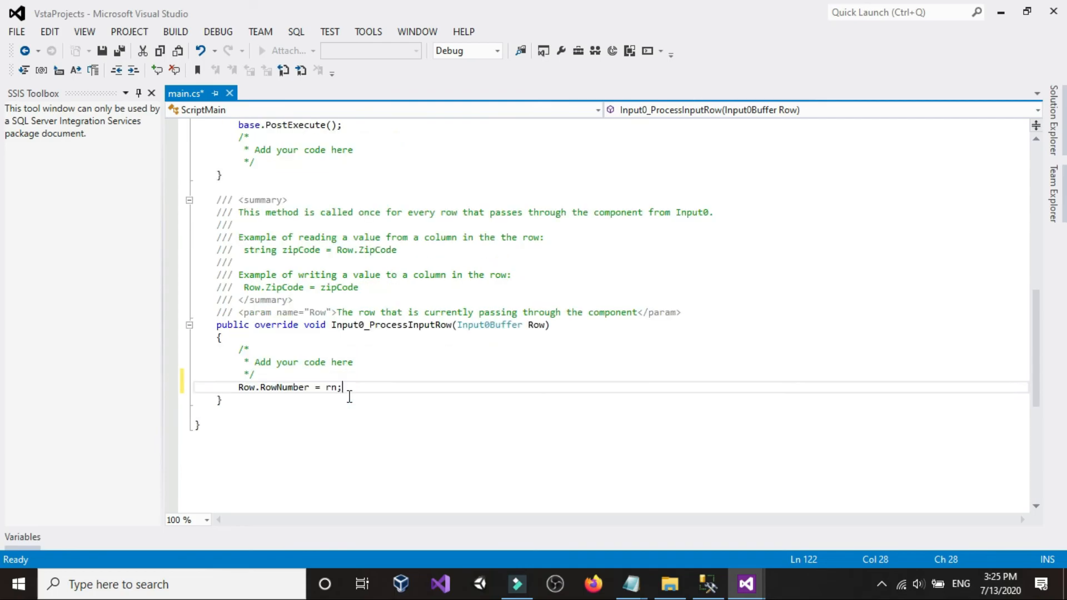
key("Return")
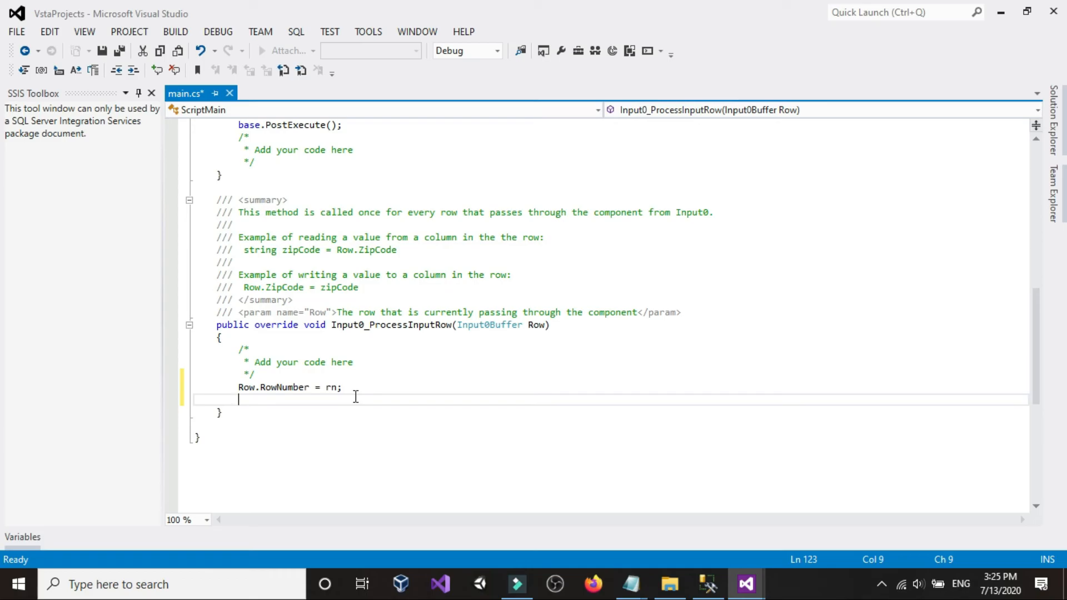
type("rn")
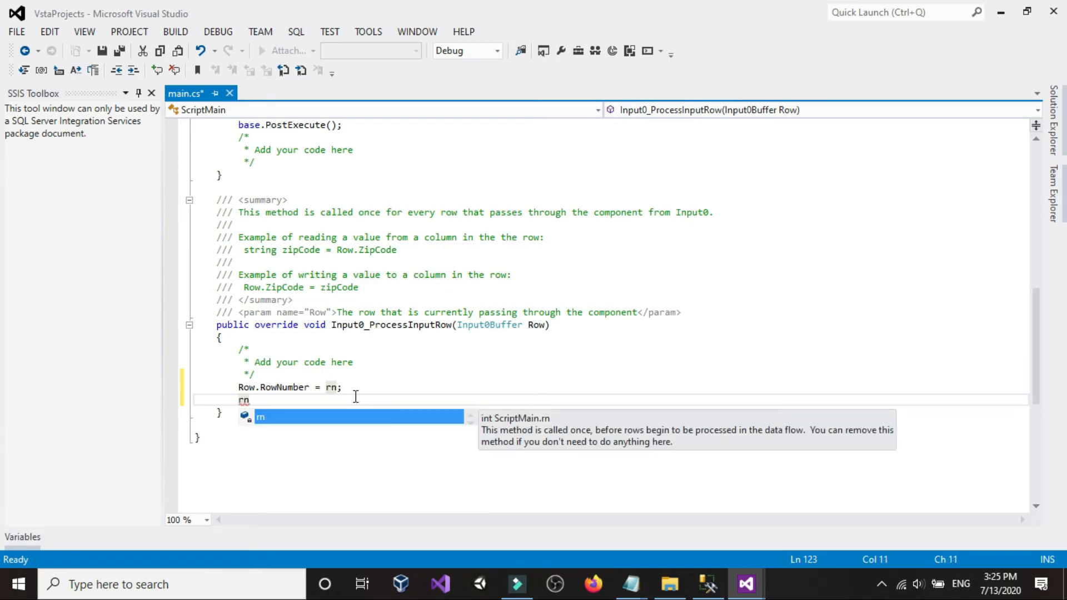
type("++;")
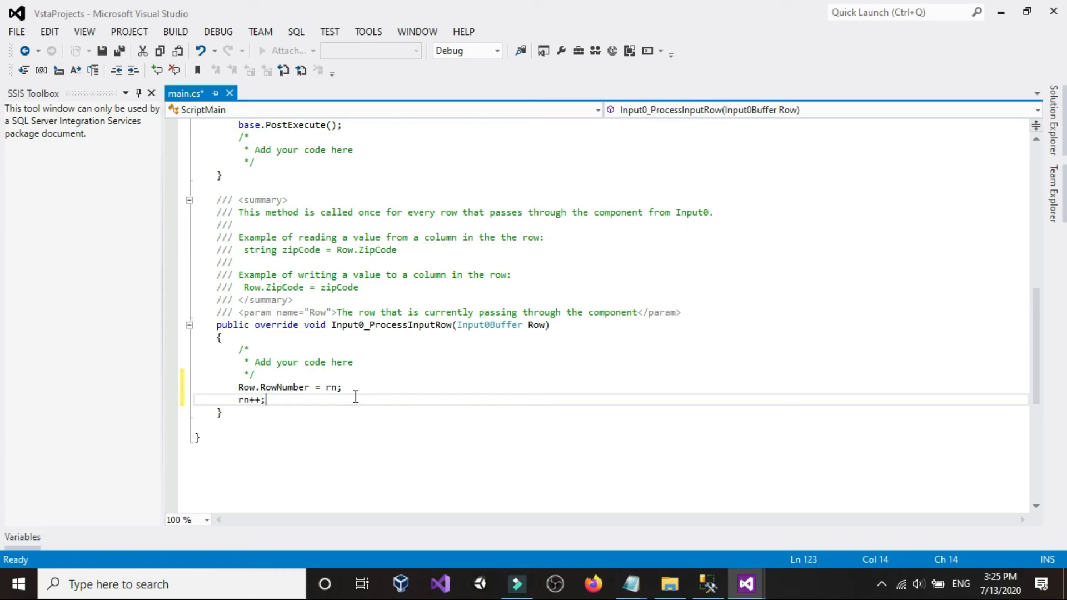
- Build and save the script, close the code editor and accept the Script Component's settings
left_click(176, 32)
left_click(185, 50)
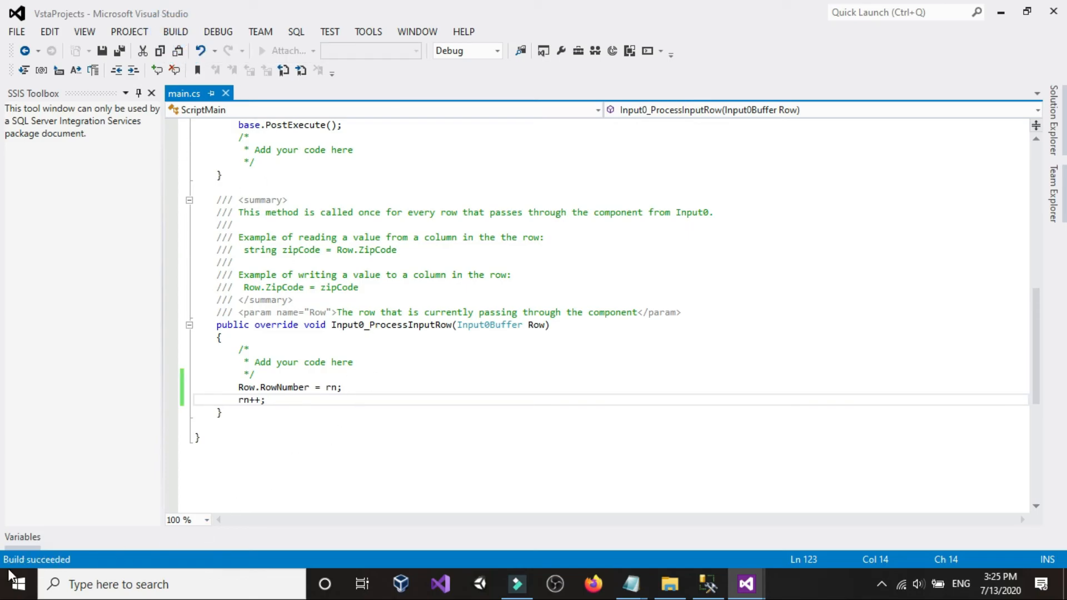
left_click(102, 51)
scroll(416, 369, "up", 3)
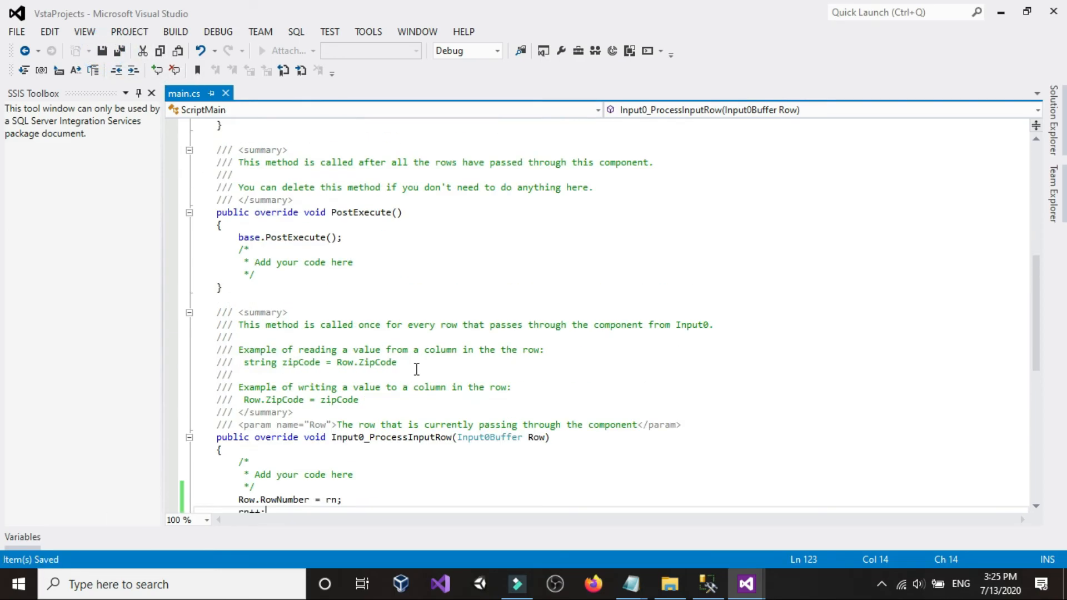
left_click(1054, 12)
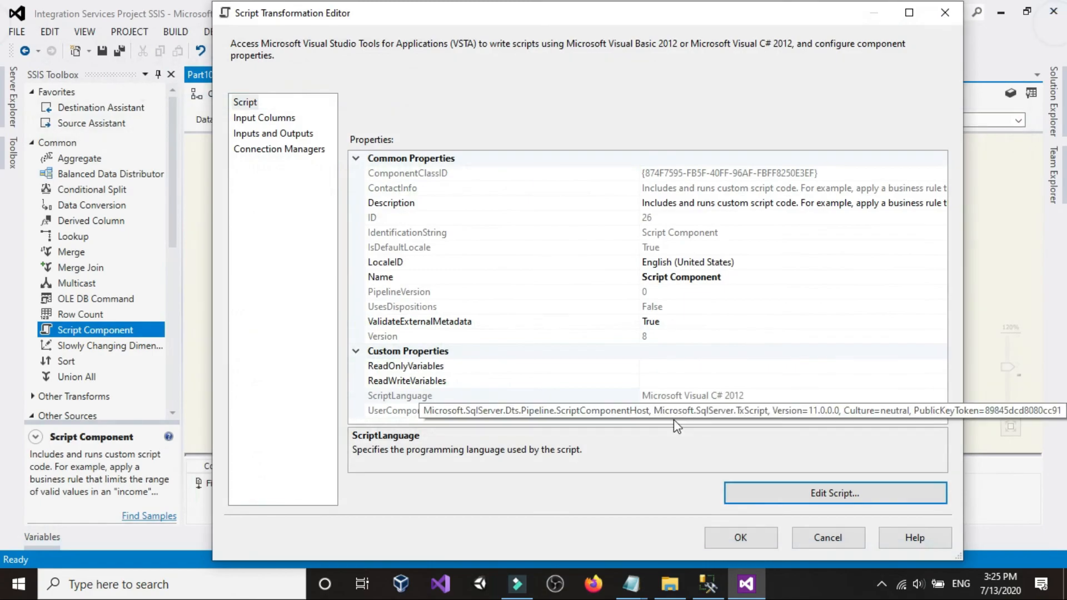
left_click(742, 538)
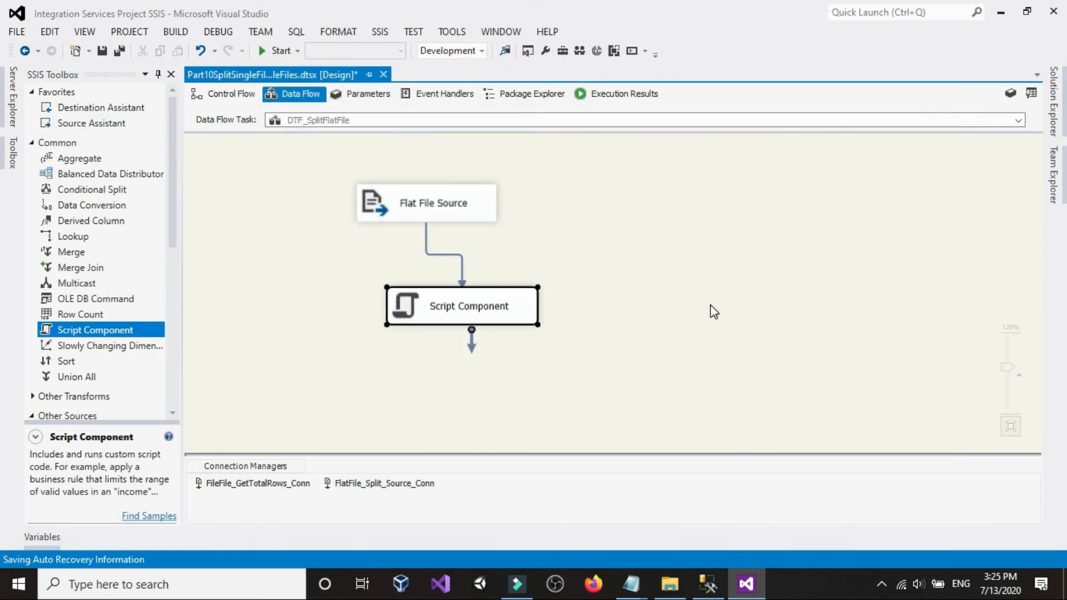
- Reposition the Script Component beneath the Flat File Source, add a Conditional Split beside it and feed it the Script Component's output
left_click_drag(501, 305, 395, 294)
left_click(529, 272)
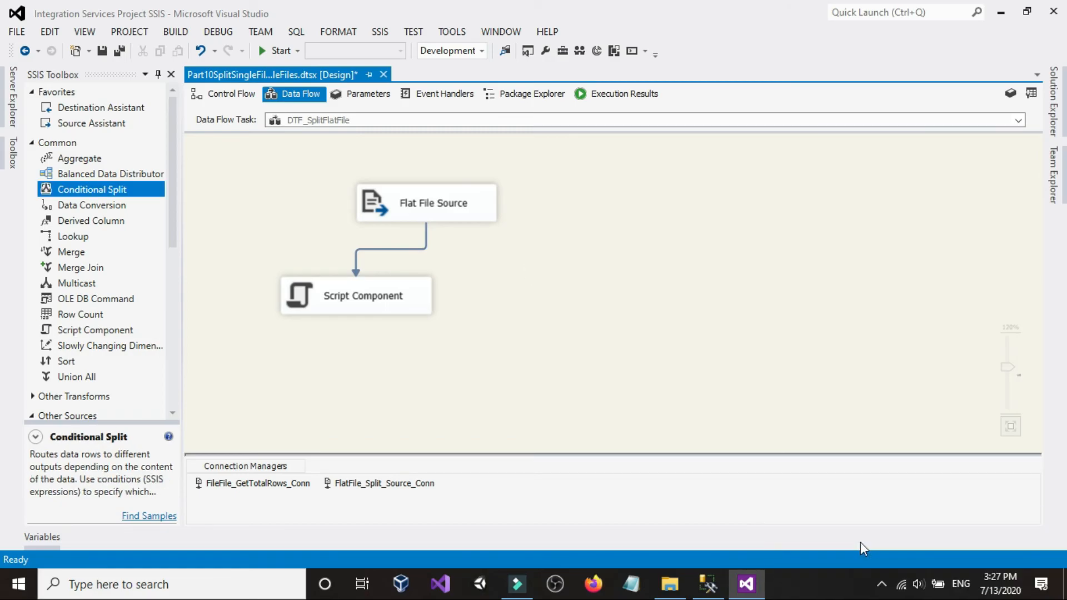
left_click_drag(81, 189, 513, 305)
left_click(391, 298)
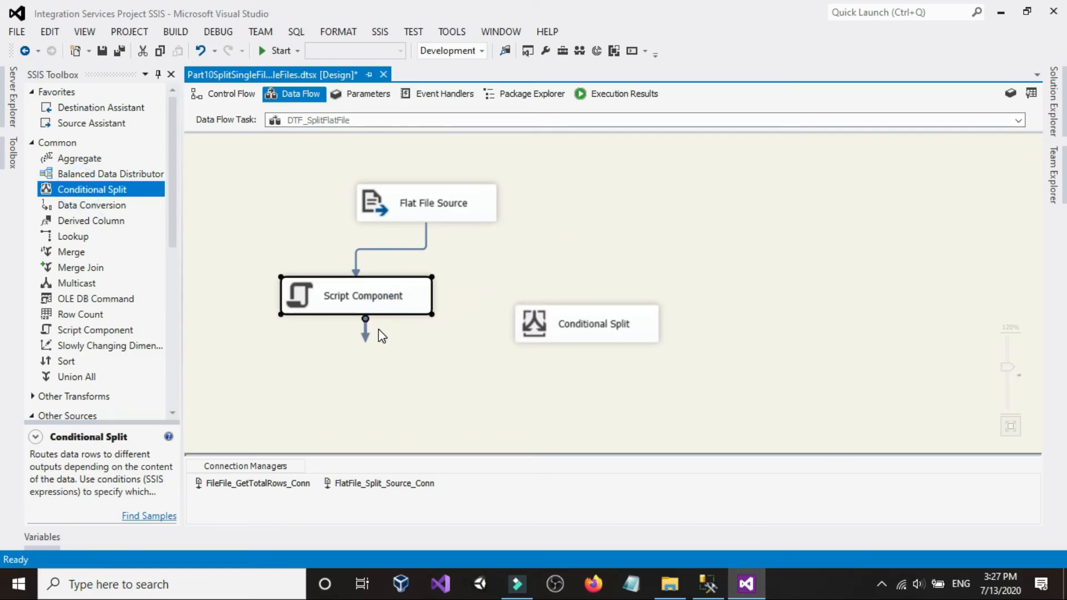
left_click_drag(369, 332, 566, 305)
left_click(561, 272)
left_click(567, 245)
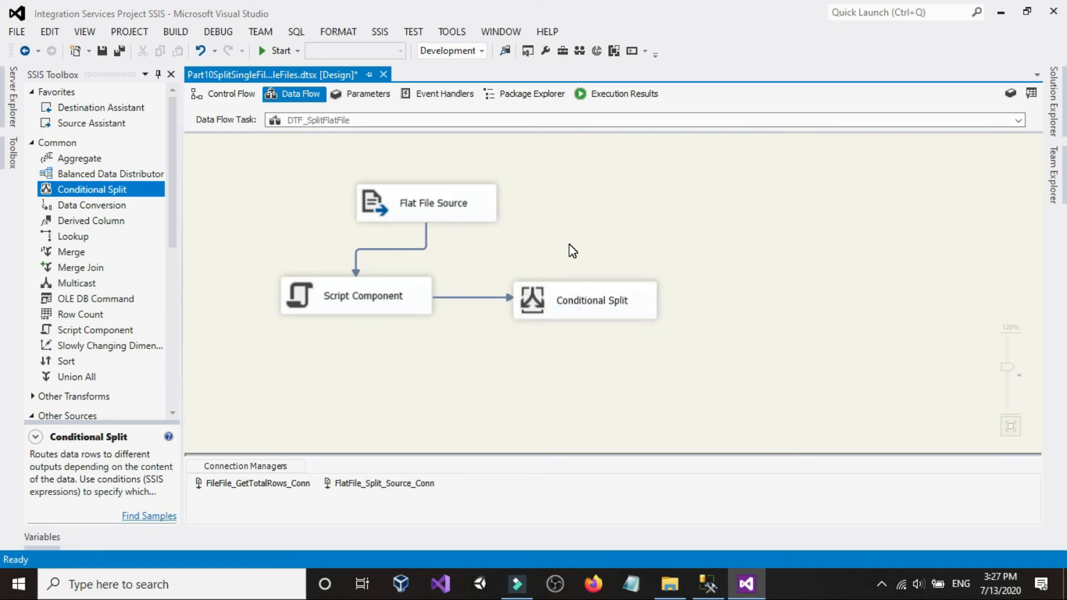
double_click(573, 299)
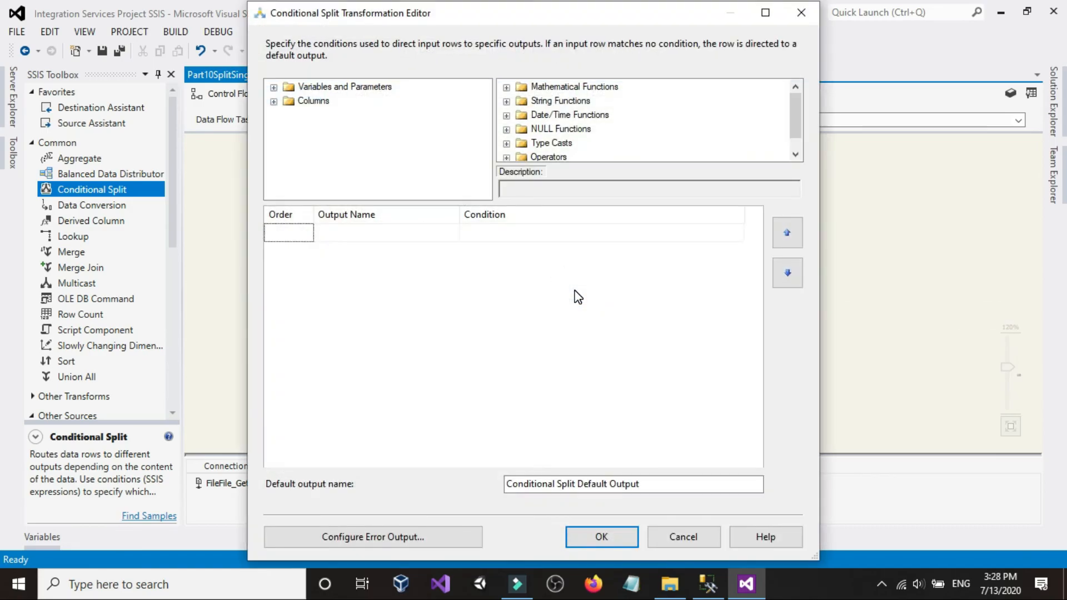
left_click(765, 12)
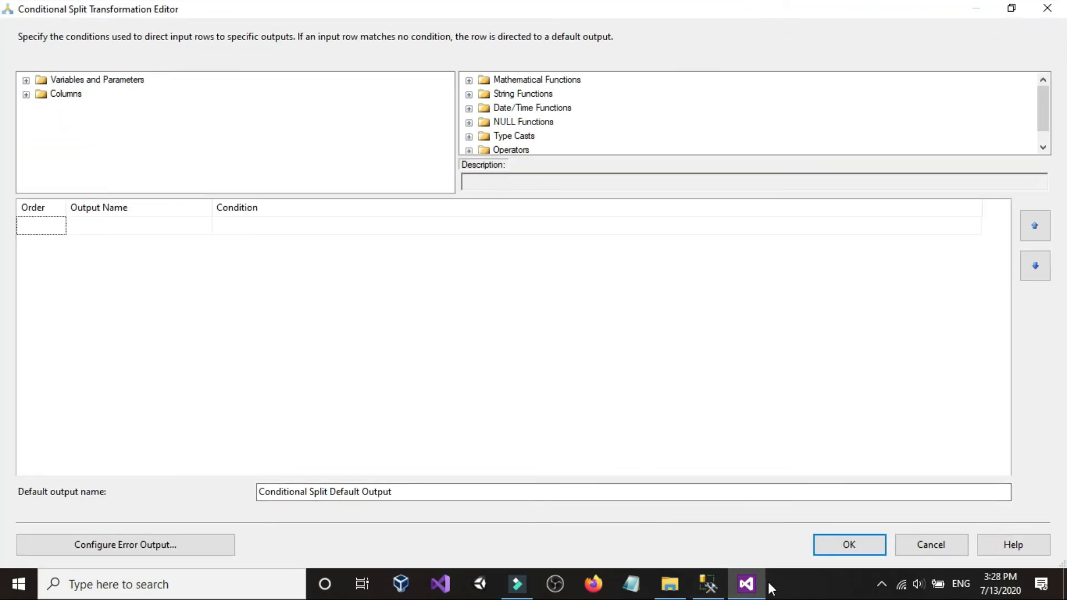
left_click(748, 585)
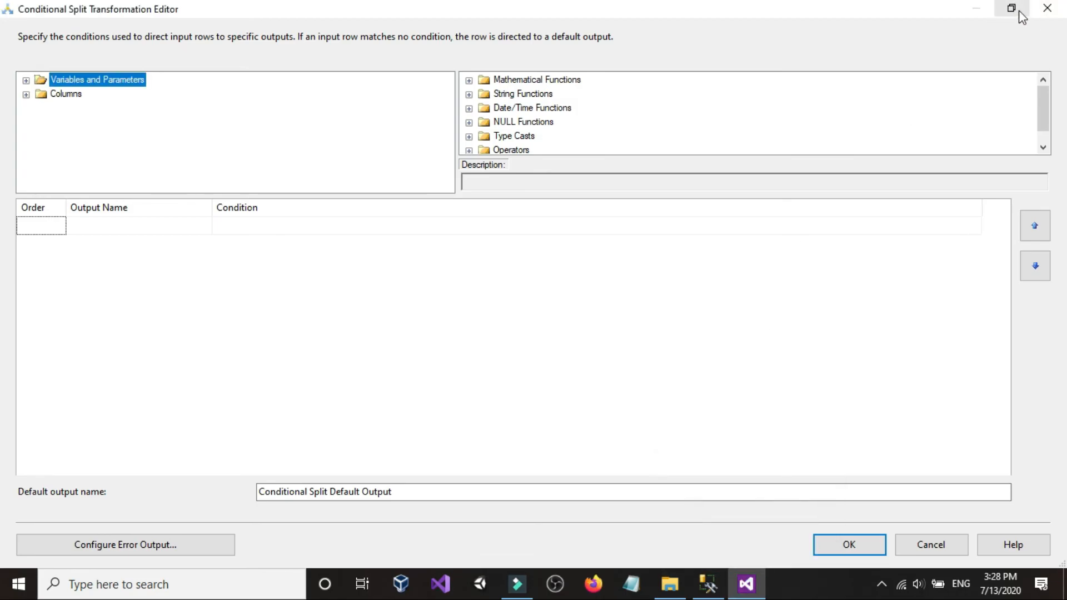
left_click(1047, 10)
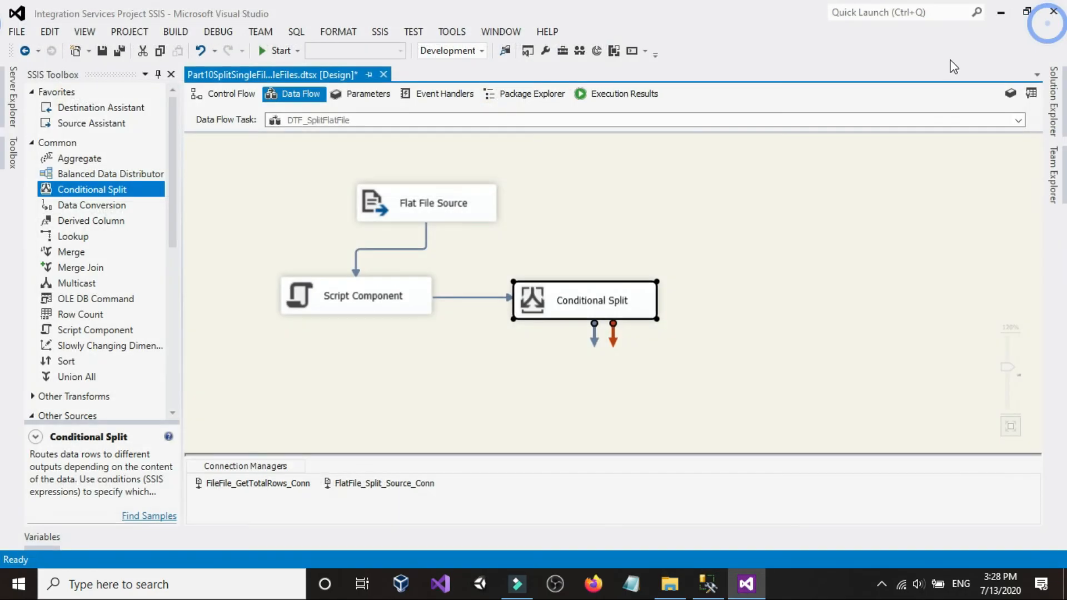
- Switch to New Text Document.txt in Notepad and copy its entire first line, the RowNumber range condition
left_click(995, 15)
double_click(212, 492)
double_click(616, 164)
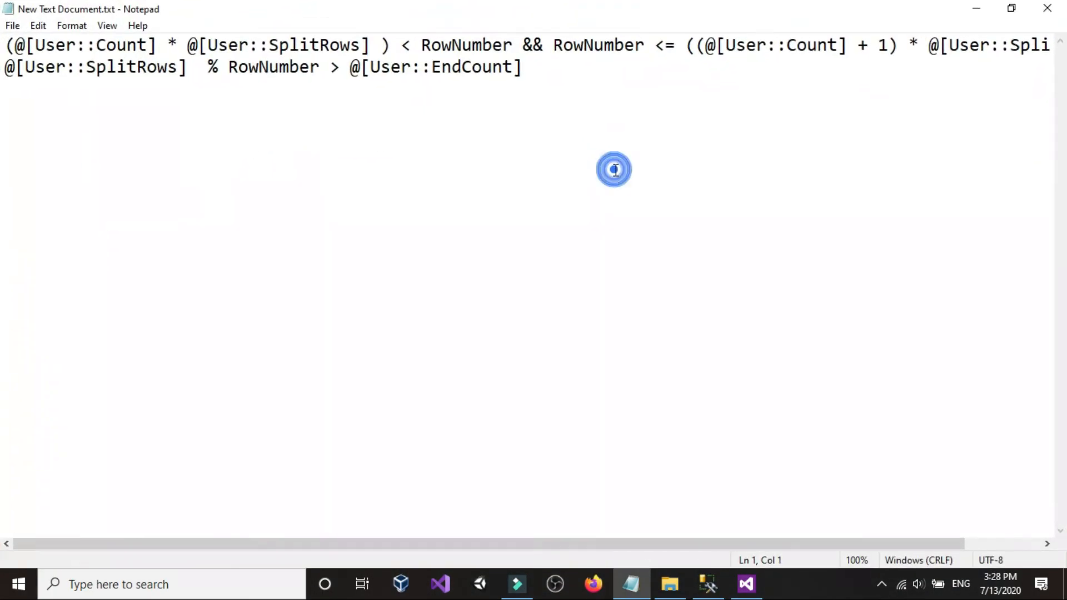
key("shift+End")
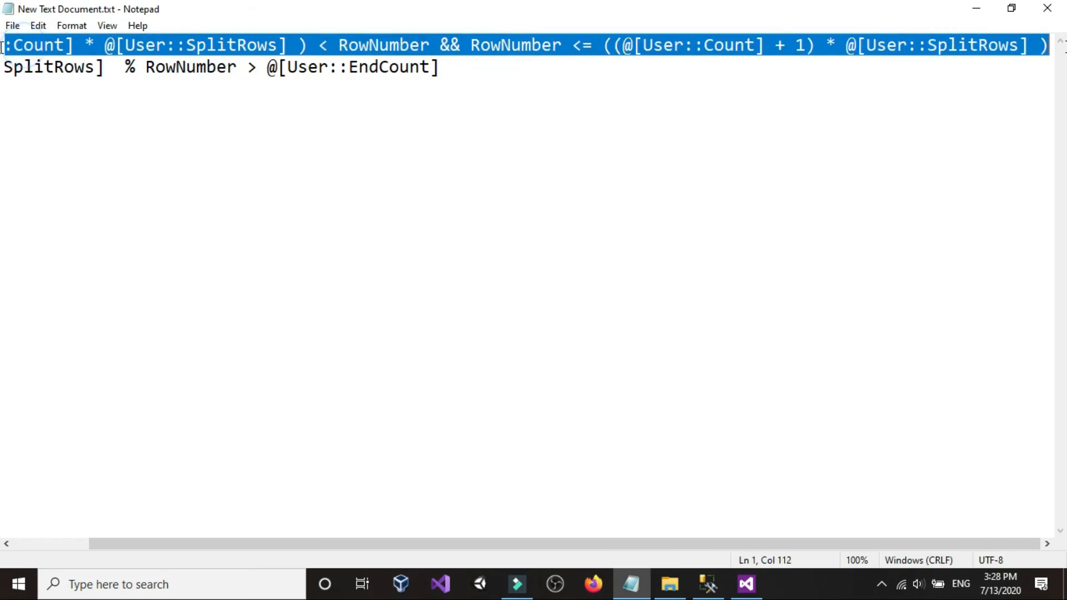
right_click(860, 39)
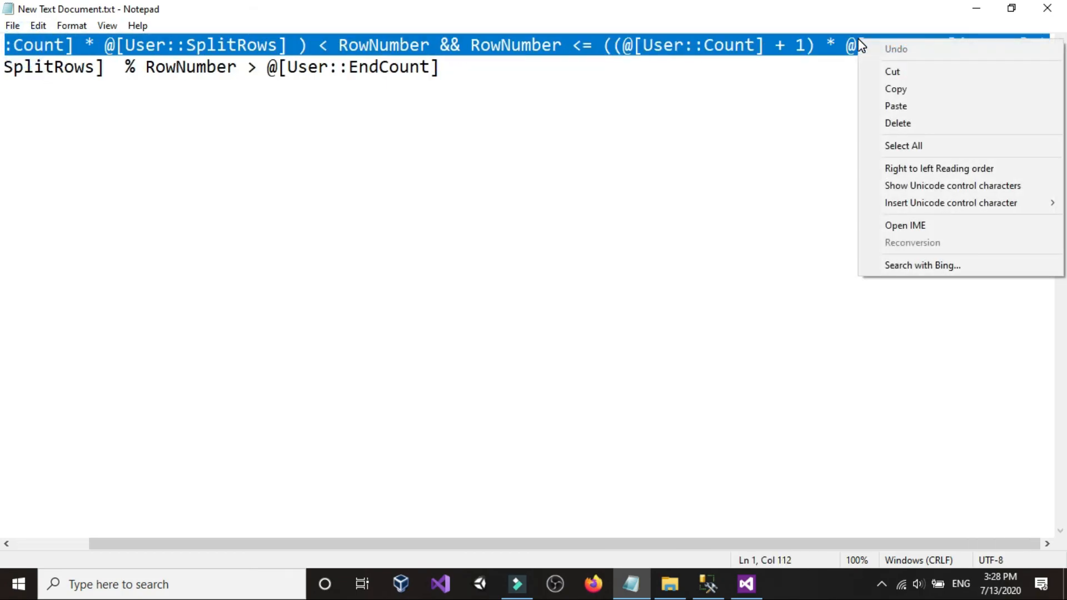
left_click(877, 89)
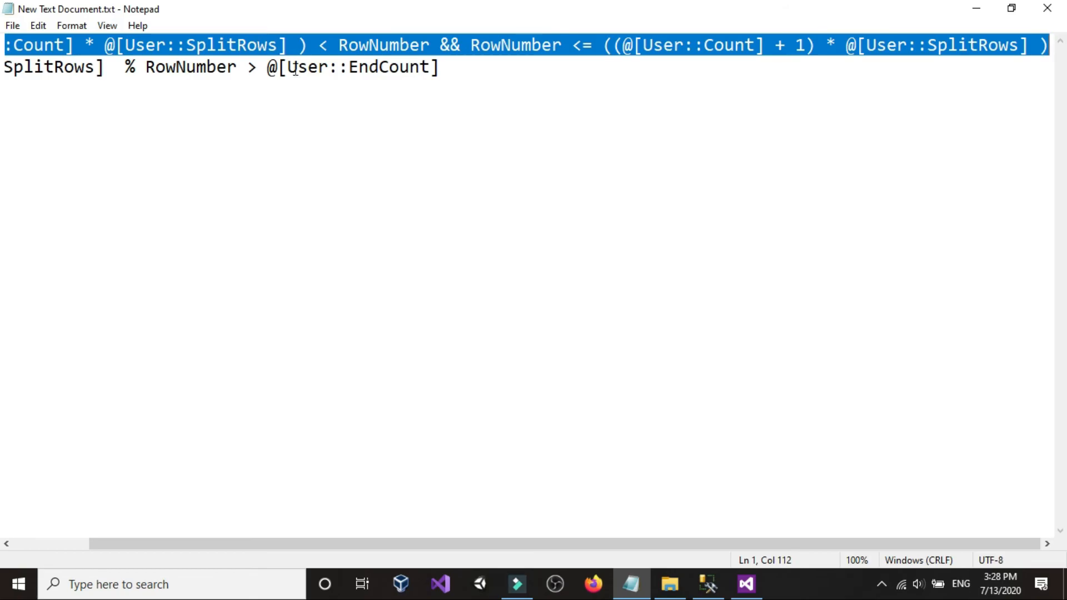
- In Visual Studio, set the Conditional Split's first condition to (@[User::Count] * @[User::SplitRows] ) < RowNumber && RowNumber <= ((@[User::Count] + 1) * @[User::SplitRows] )
mouse_move(748, 584)
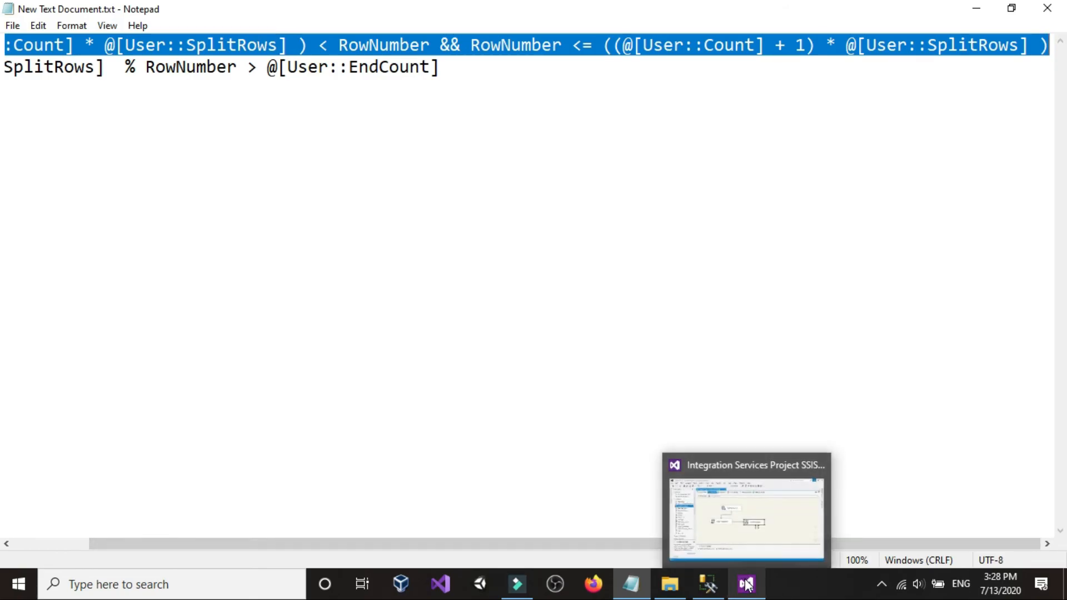
left_click(713, 538)
left_click(543, 352)
double_click(560, 312)
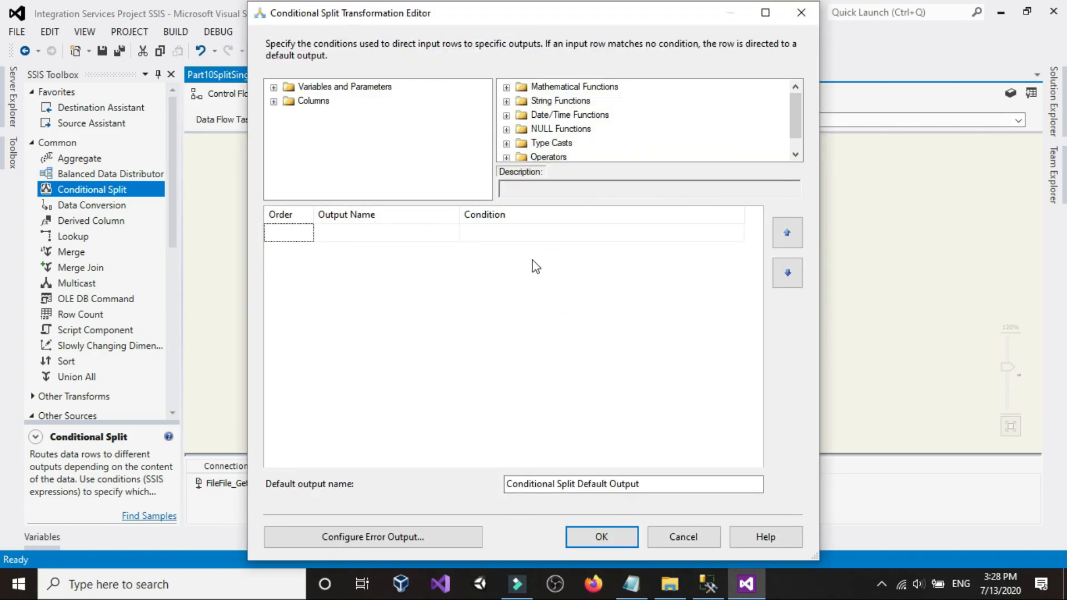
left_click(507, 240)
right_click(507, 240)
left_click(508, 303)
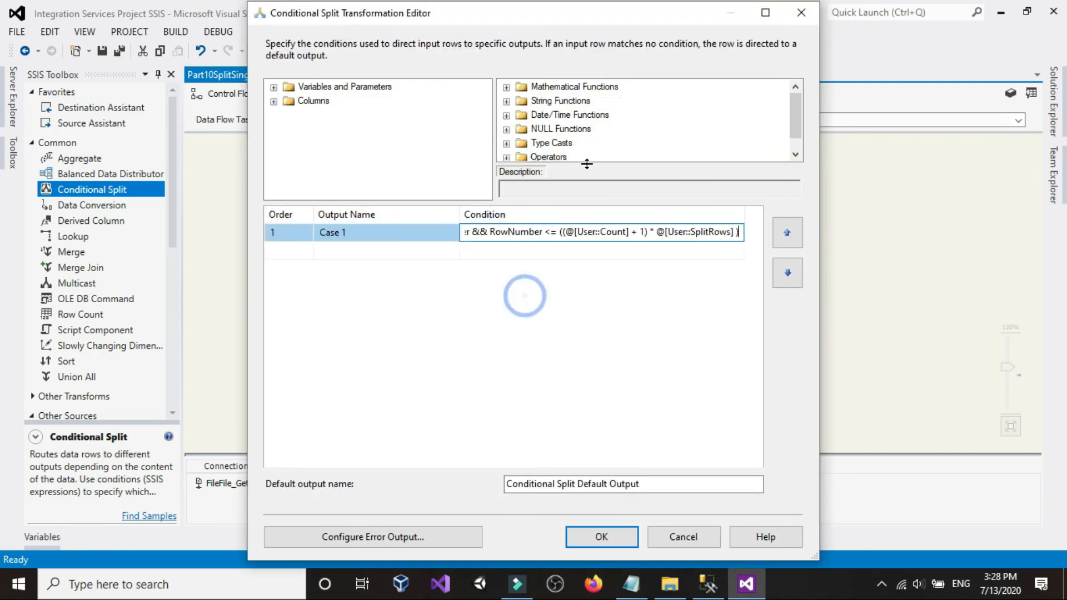
left_click(766, 14)
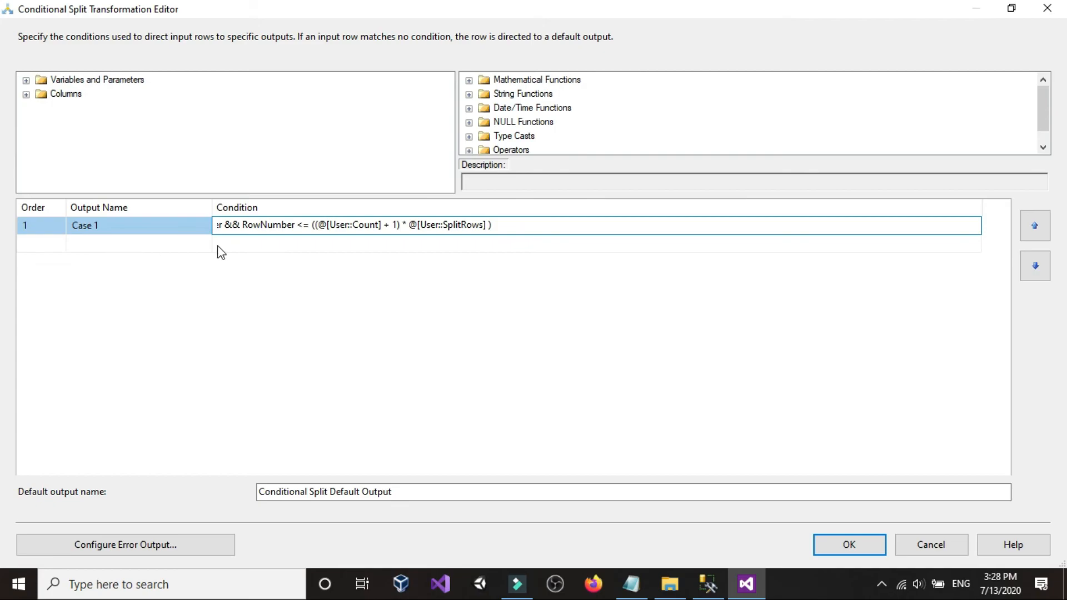
left_click(491, 248)
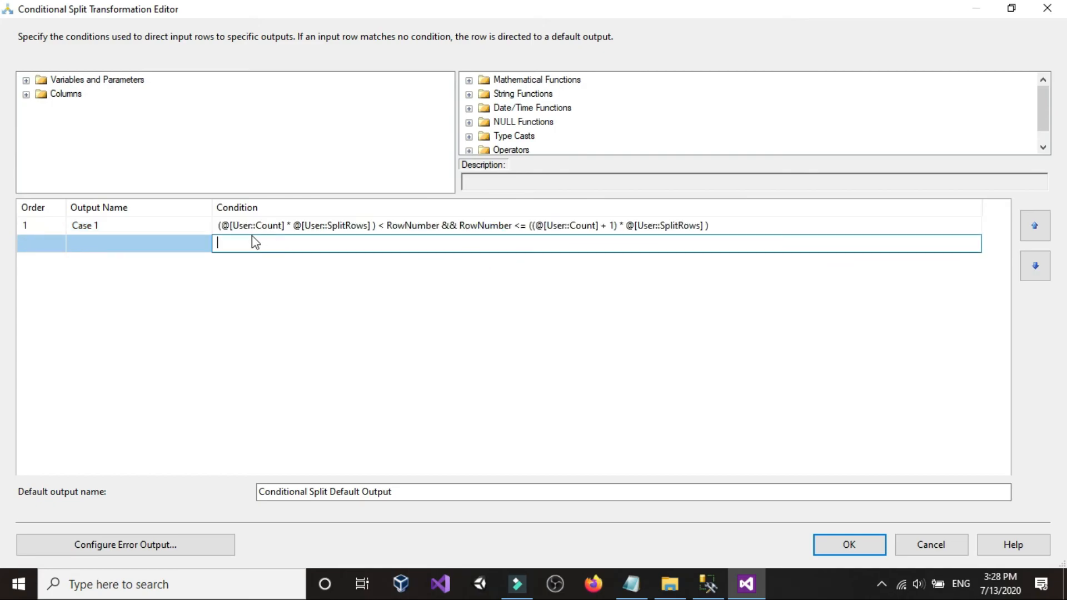
left_click(727, 226)
left_click(698, 239)
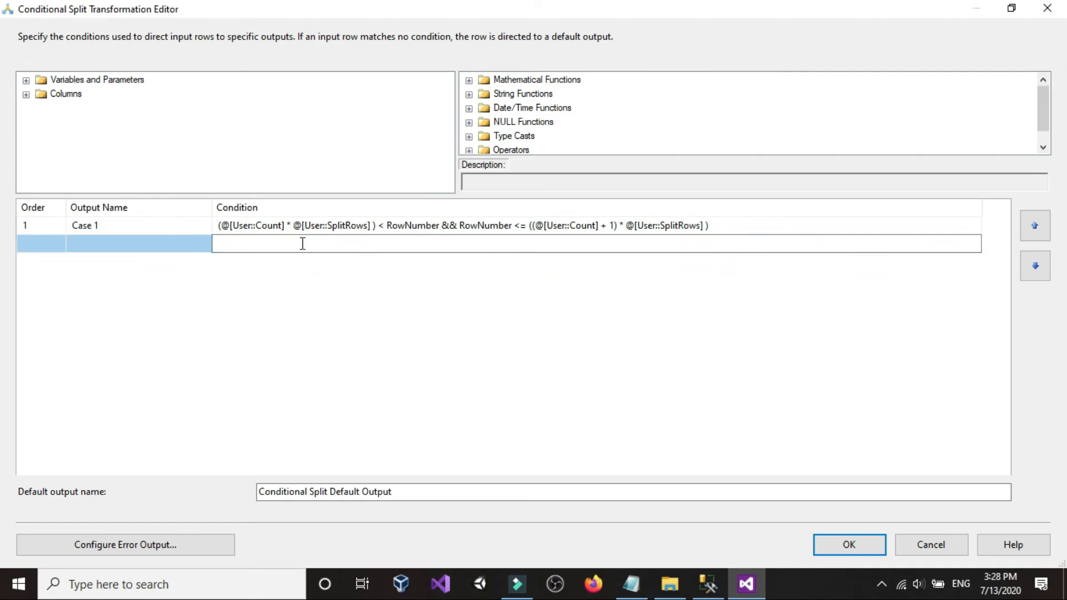
left_click(26, 79)
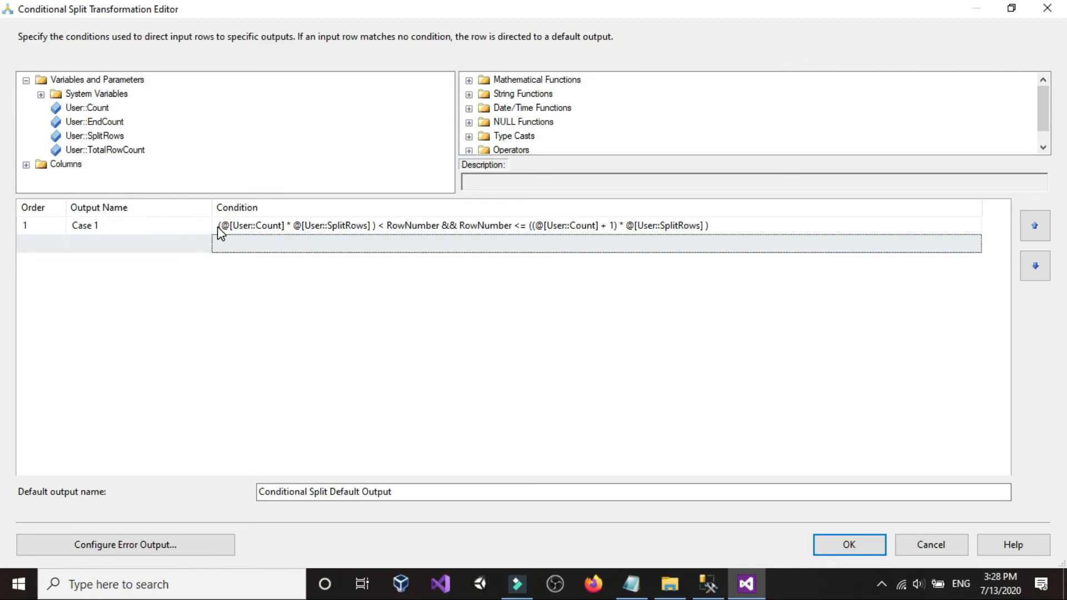
- Rename the first condition's output to SplittedRows and accept the Conditional Split's settings
left_click(138, 220)
left_click_drag(141, 222, 26, 225)
type("SplittedRow")
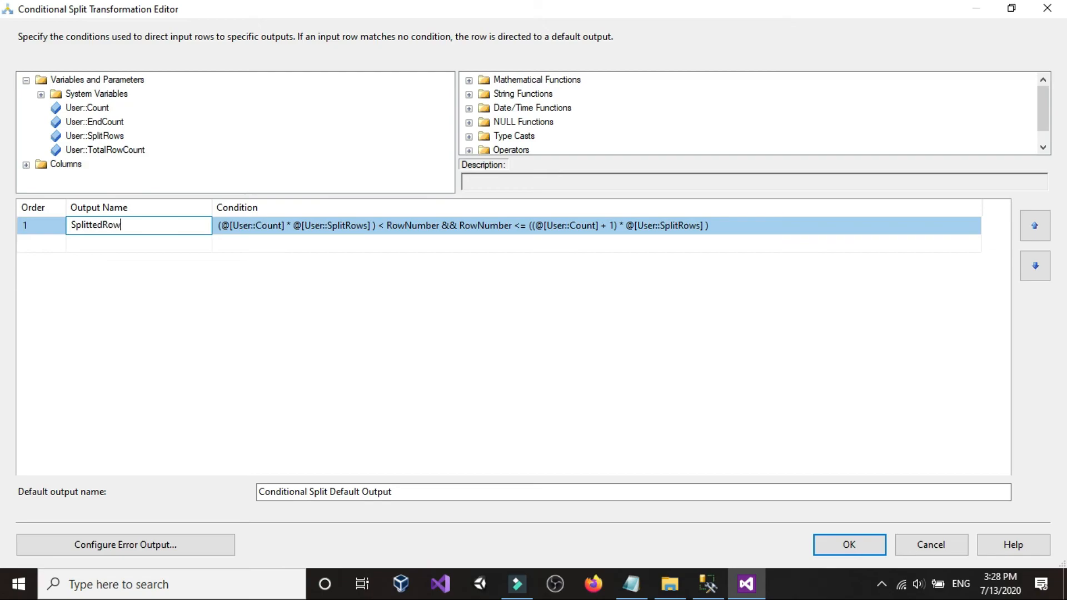
type("s")
left_click(276, 245)
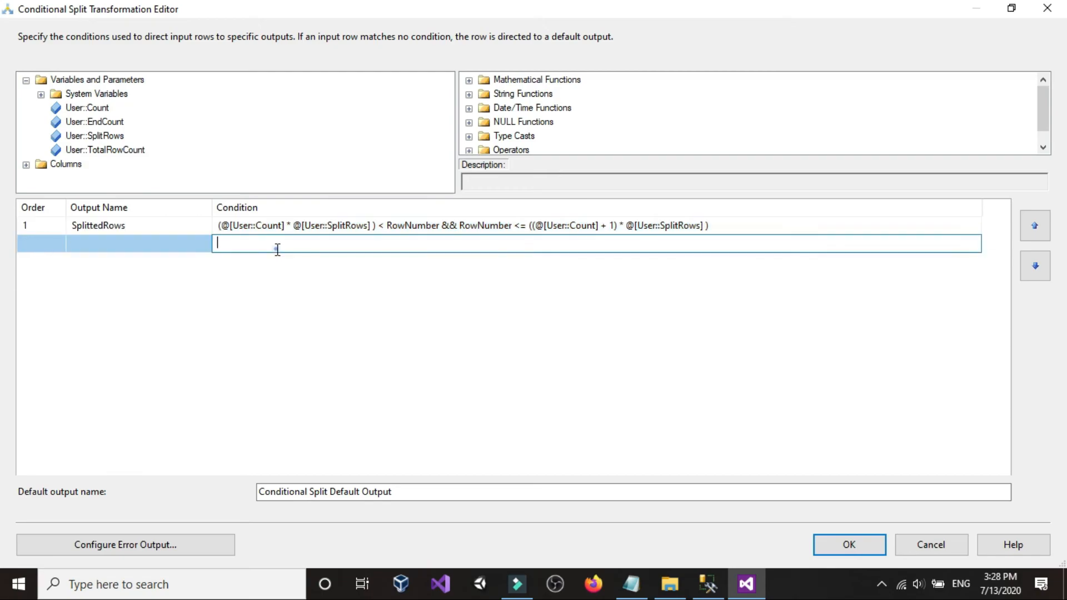
left_click(838, 546)
left_click(393, 436)
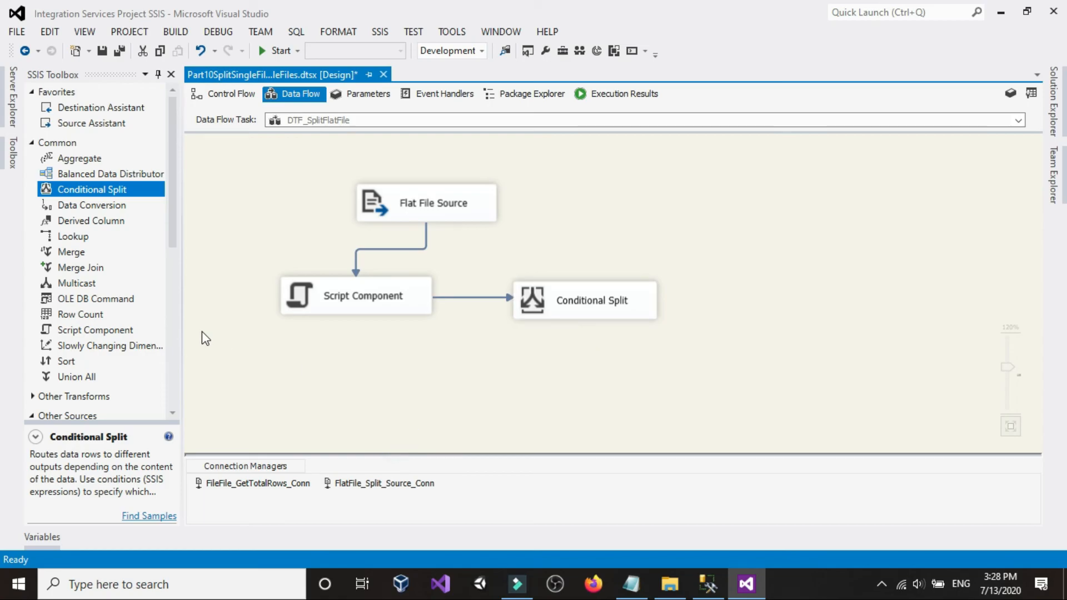
- Add two Flat File Destination components side by side below the Script Component and the Conditional Split
scroll(145, 334, "down", 6)
scroll(128, 356, "down", 1)
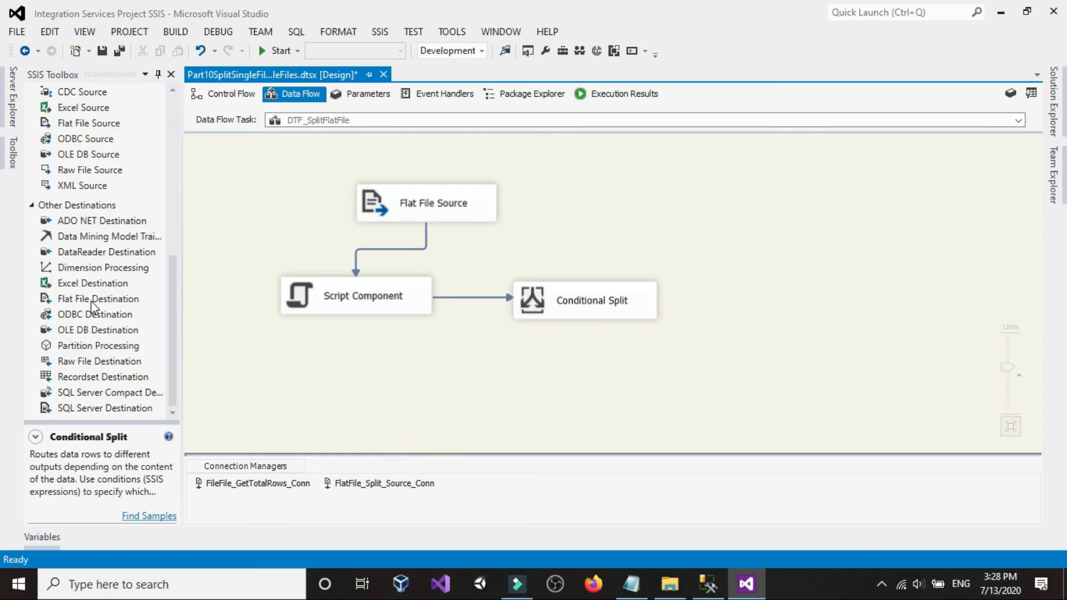
left_click_drag(91, 302, 581, 382)
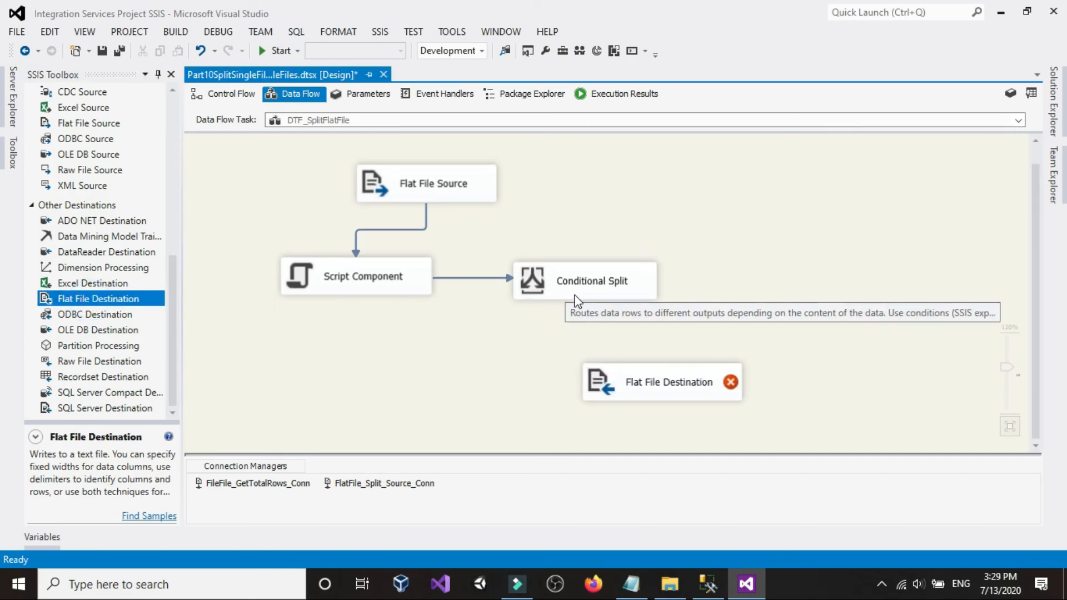
left_click_drag(47, 300, 339, 379)
left_click(448, 354)
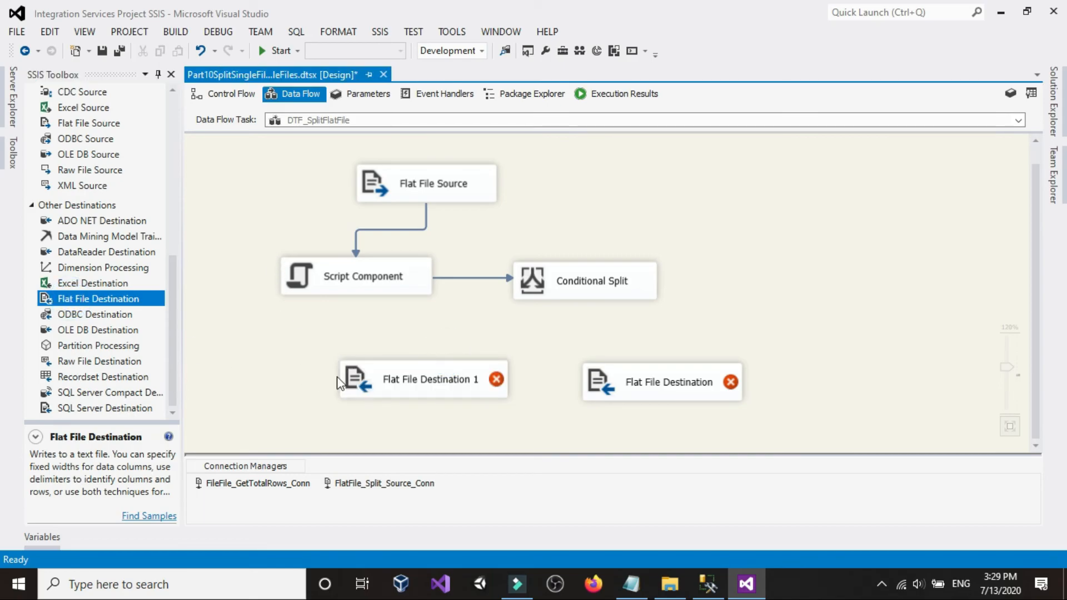
- Open Customers_1.txt from the CustomersFiles folder in File Explorer, examine its data rows and close the file
left_click(664, 593)
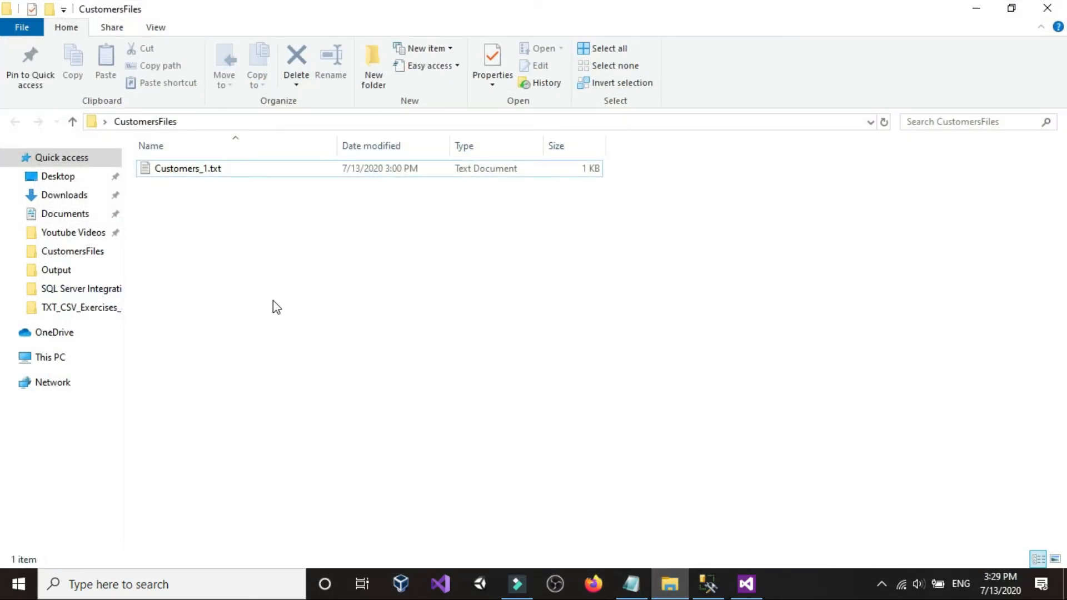
double_click(196, 171)
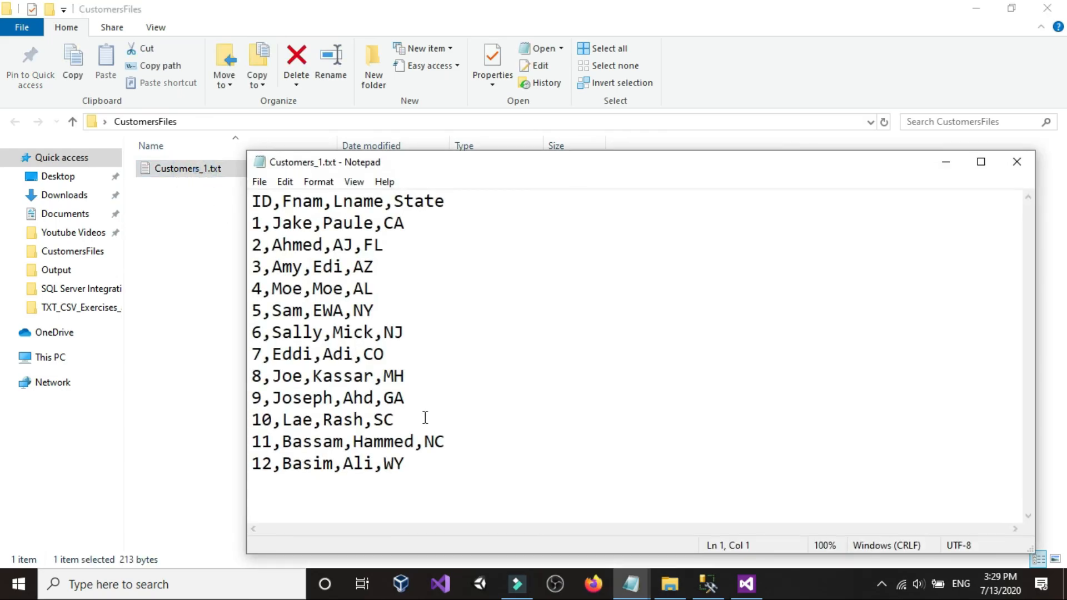
left_click_drag(421, 466, 214, 231)
left_click(682, 291)
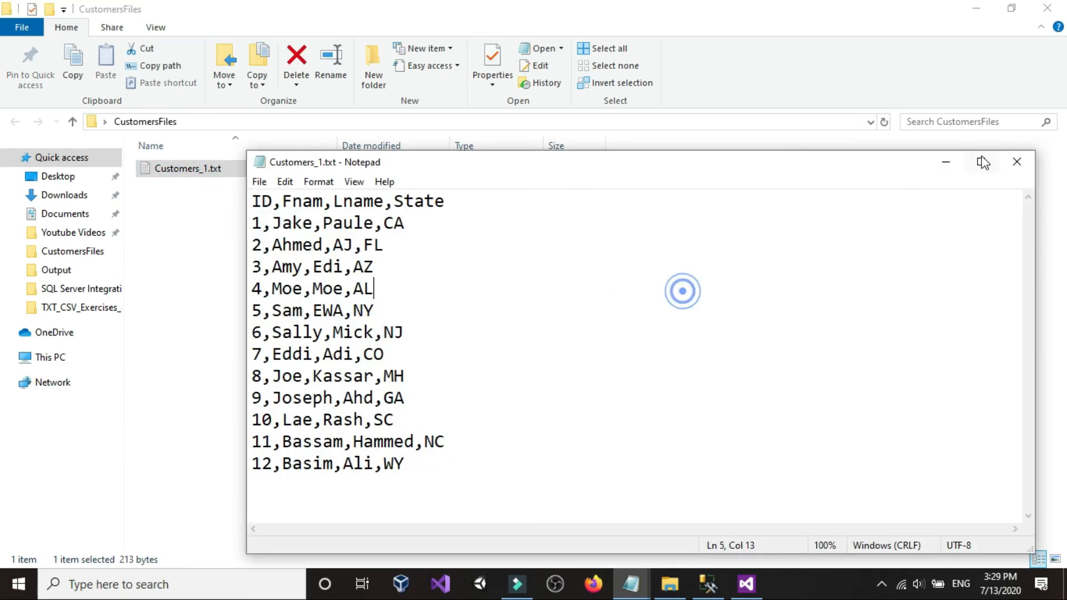
left_click(1012, 161)
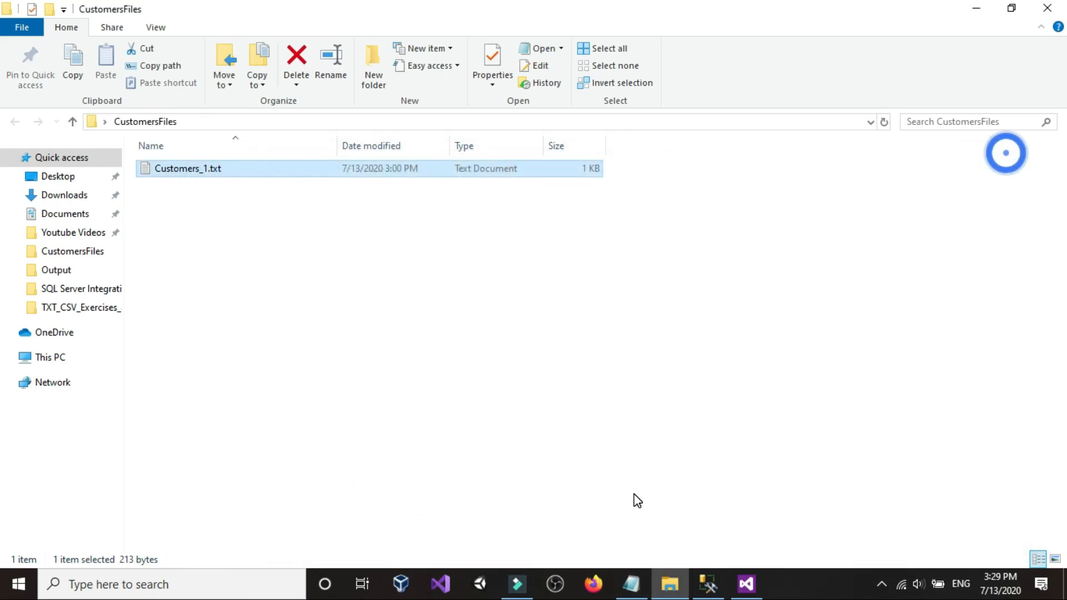
left_click(188, 169)
left_click(602, 330)
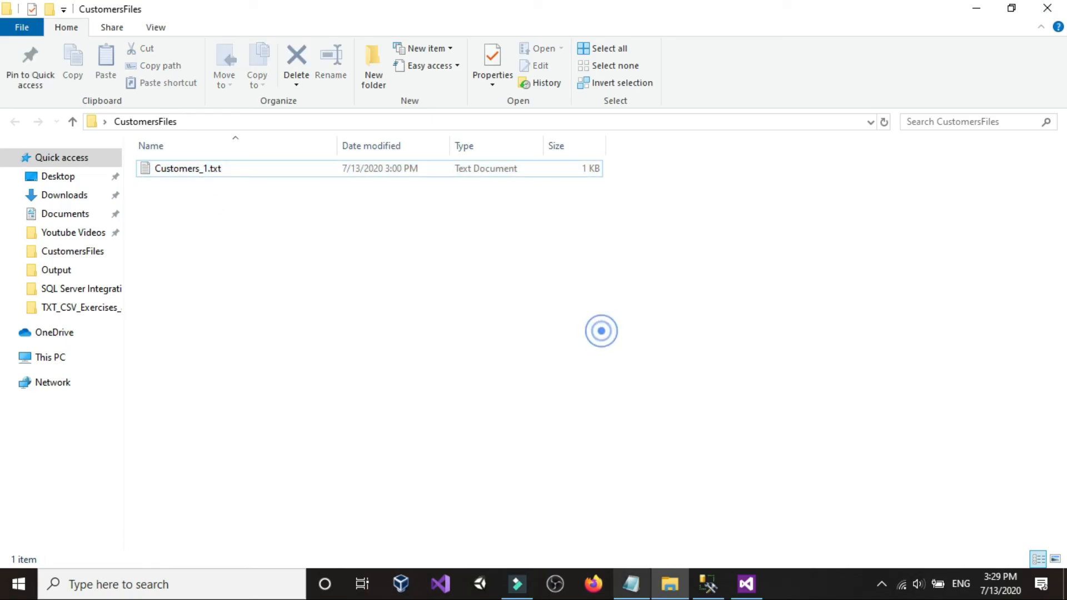
- Return to Visual Studio and set the value of the SplitRows package variable to 5
left_click(747, 584)
right_click(225, 151)
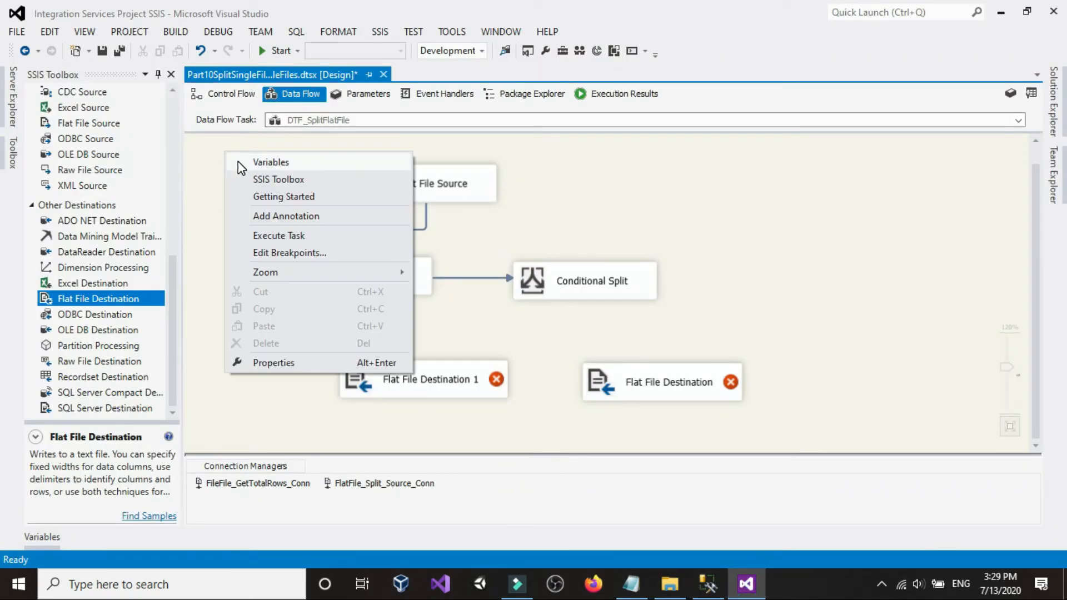
left_click(271, 161)
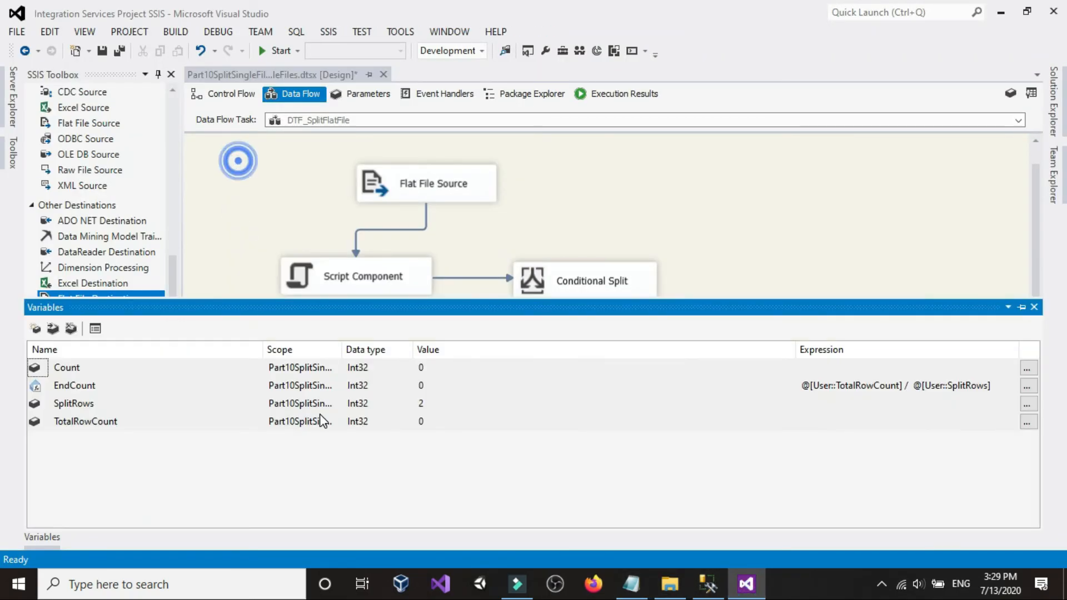
left_click(442, 404)
left_click(442, 404)
type("5")
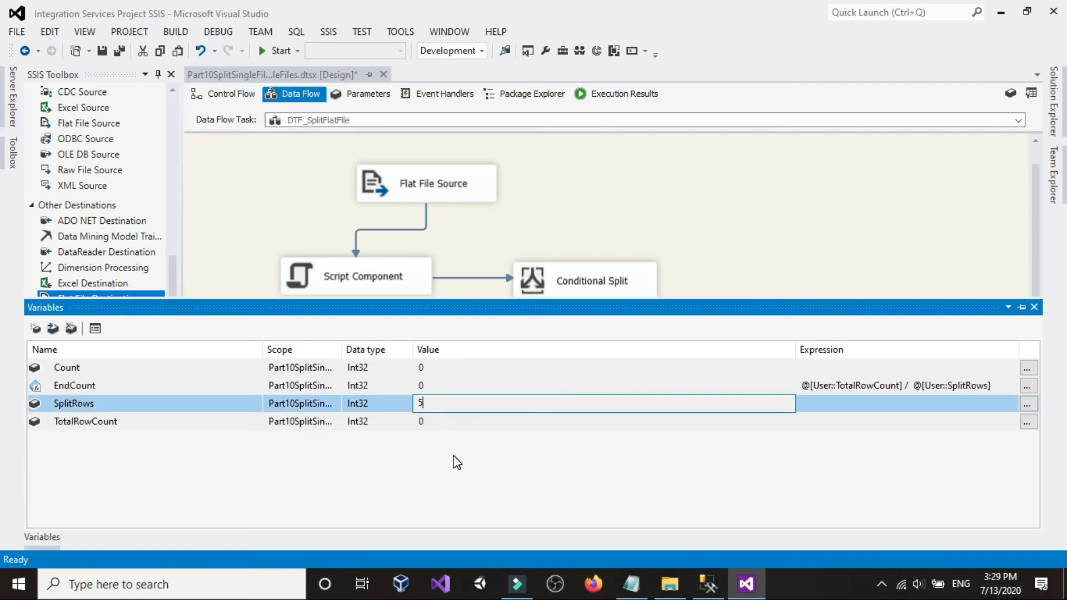
left_click(809, 183)
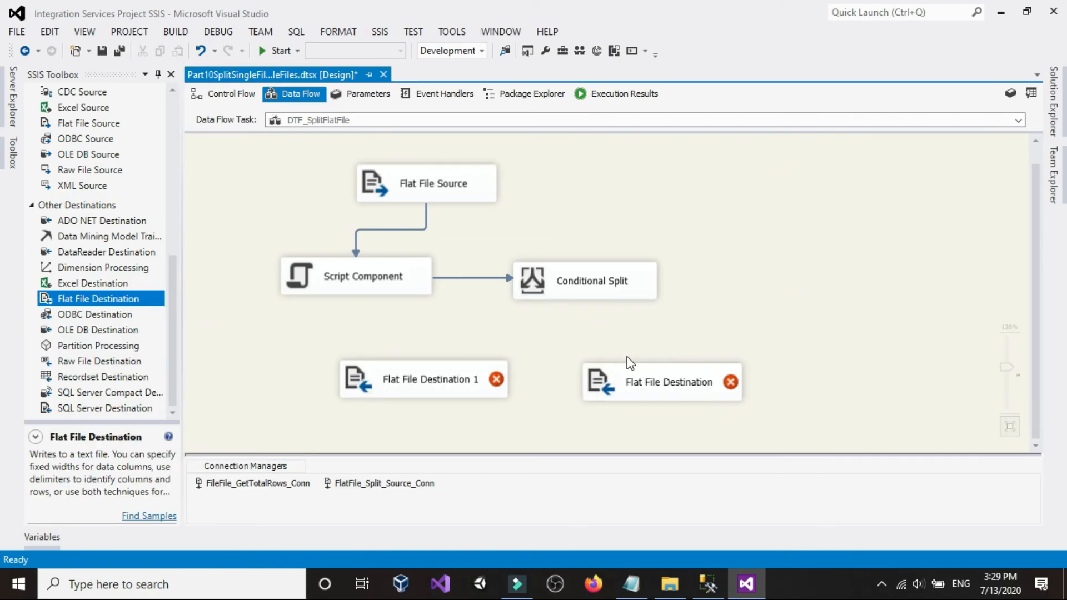
double_click(587, 273)
left_click(602, 536)
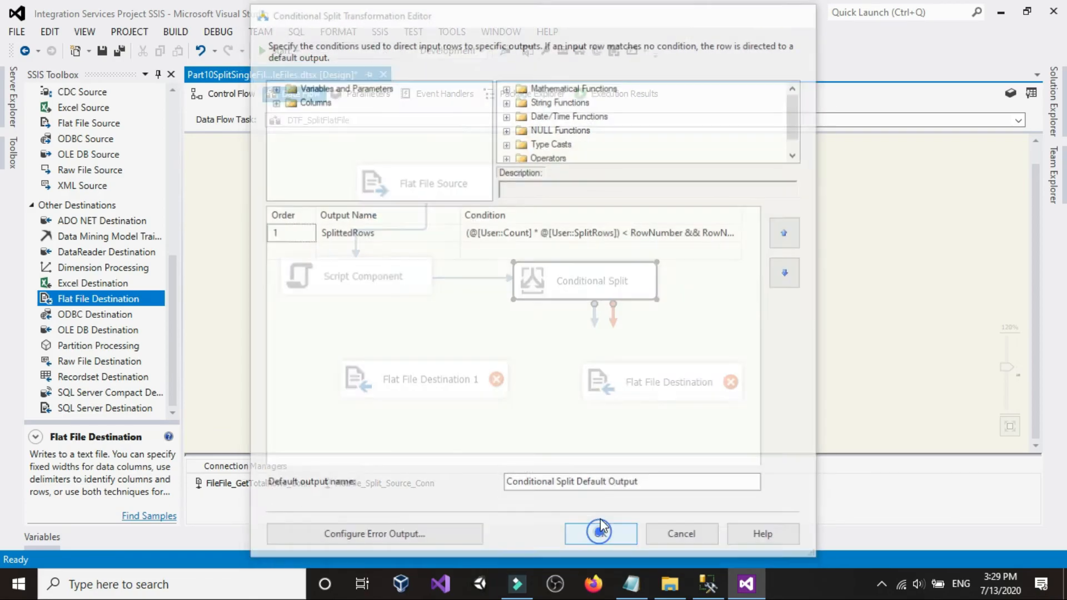
left_click(595, 289)
left_click_drag(595, 319, 628, 383)
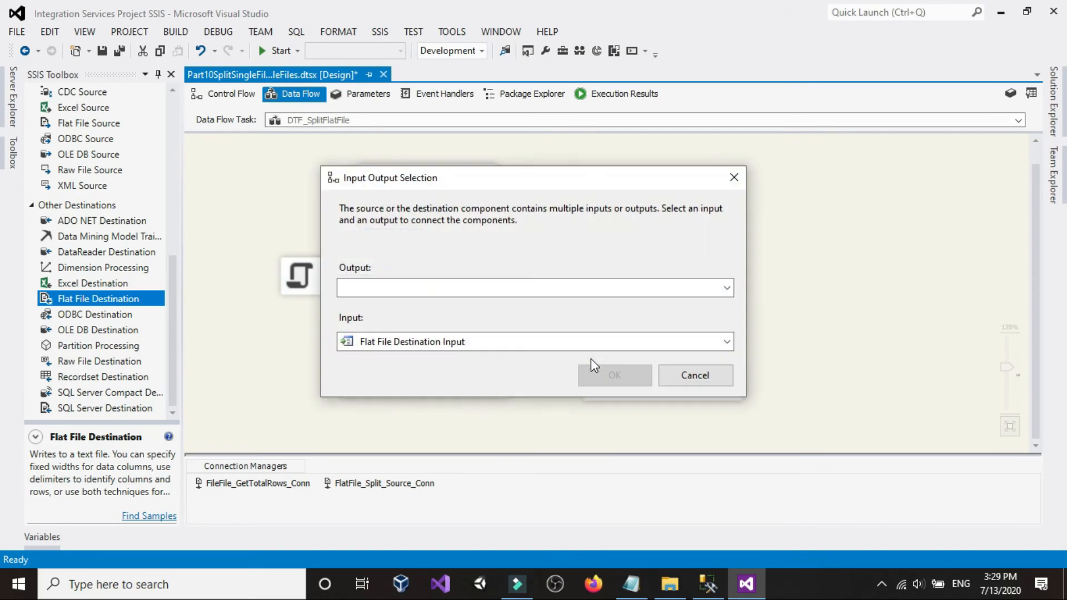
left_click(444, 289)
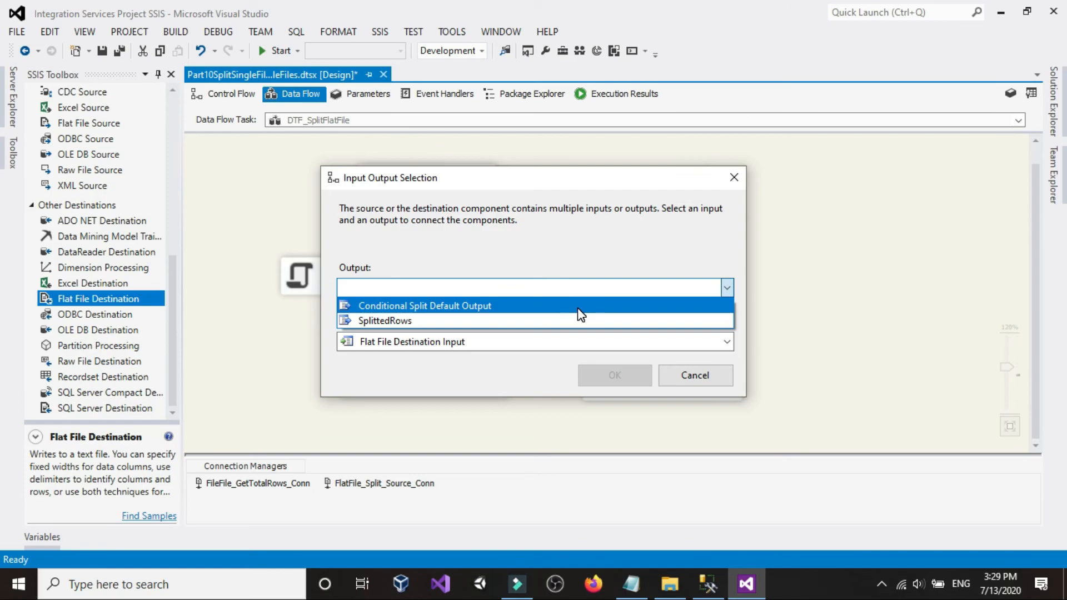
left_click(693, 378)
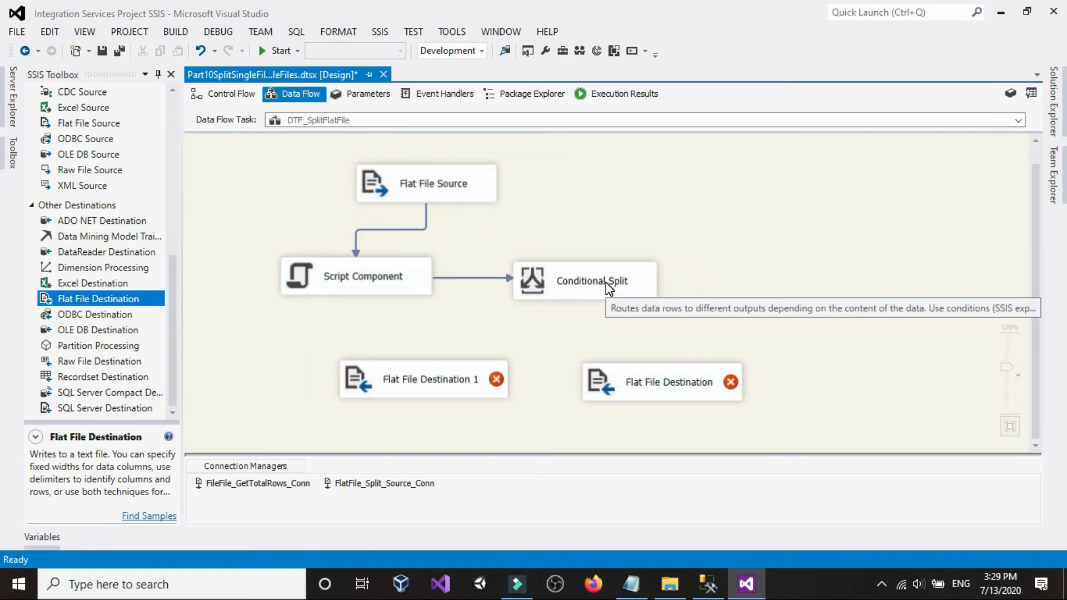
- Switch to Notepad, copy the second expression, @[User::SplitRows] % RowNumber > @[User::EndCount], from New Text Document.txt and close the file
left_click(633, 584)
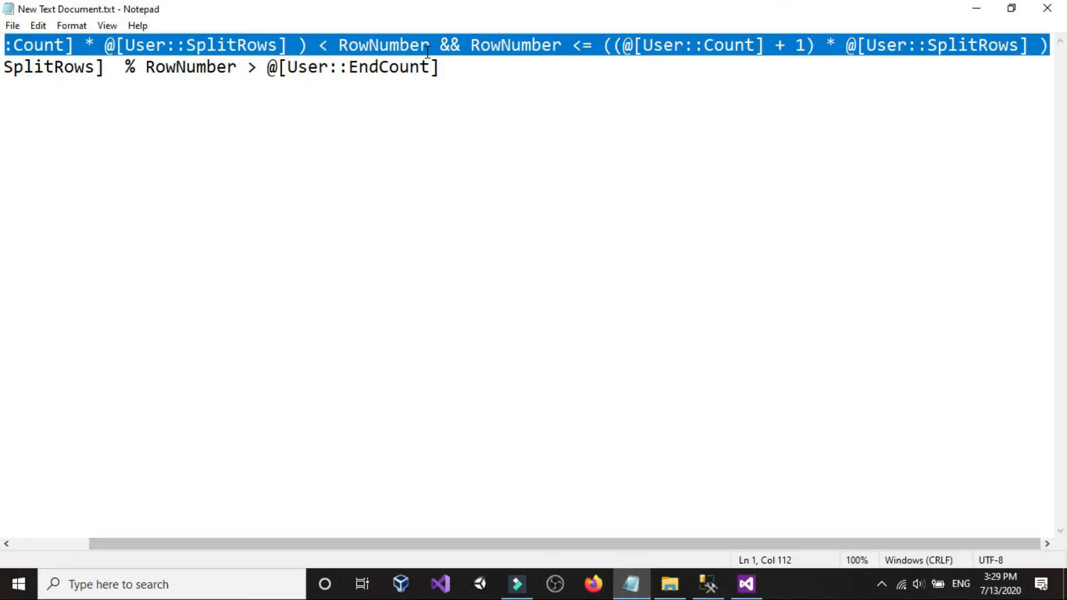
left_click(458, 67)
key("shift+Home")
right_click(104, 67)
left_click(131, 114)
left_click(1050, 17)
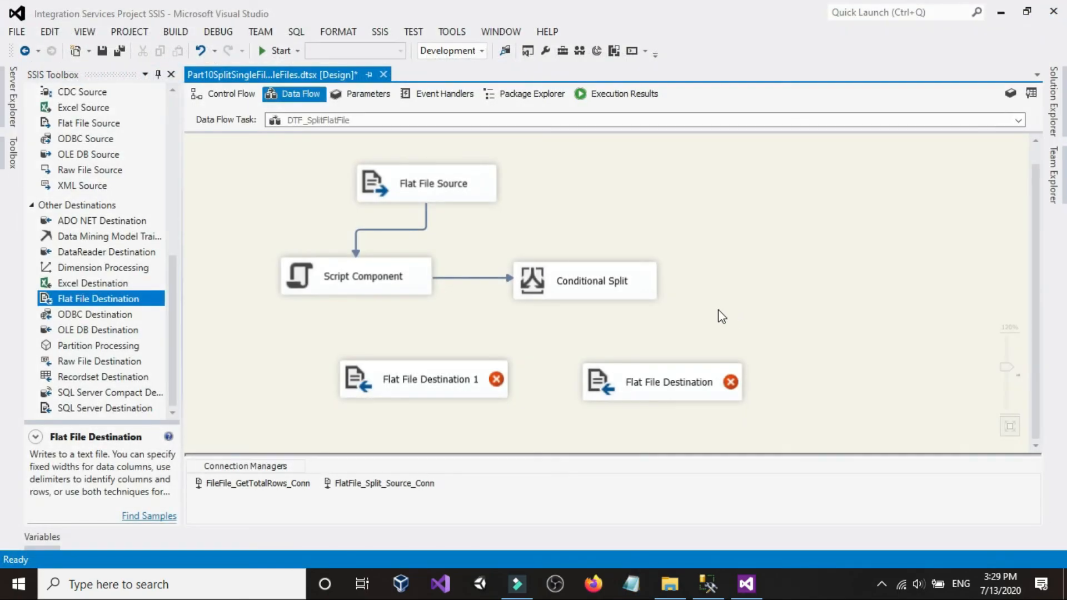
- Add a second condition to the Conditional Split with the copied expression @[User::SplitRows] % RowNumber > @[User::EndCount]
double_click(560, 298)
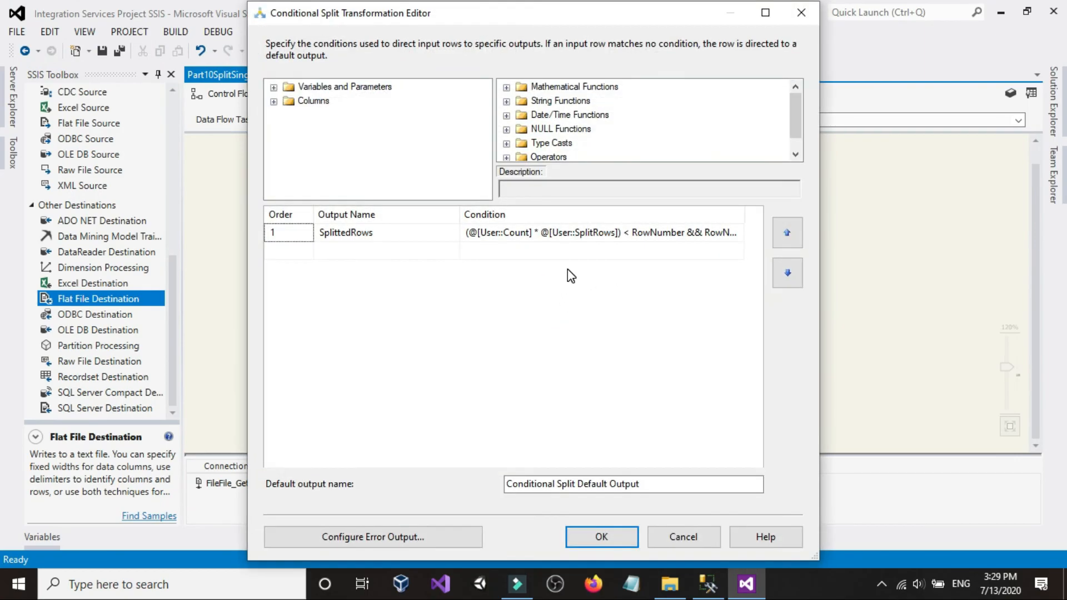
left_click(505, 255)
right_click(505, 253)
left_click(543, 320)
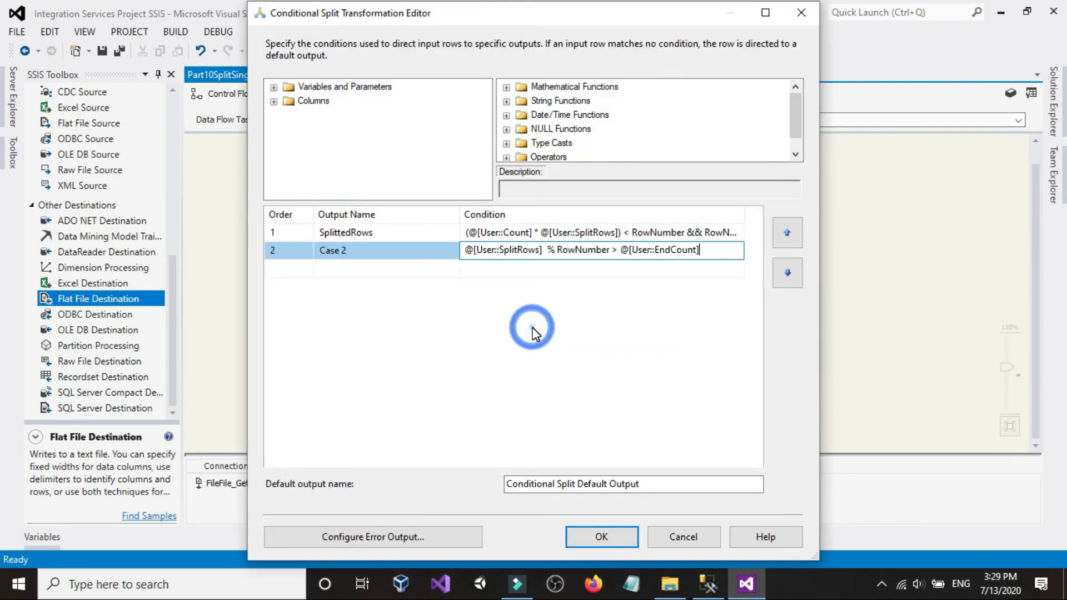
- Rename the second condition's output to LeftoverRows and accept the Conditional Split's settings
left_click(766, 13)
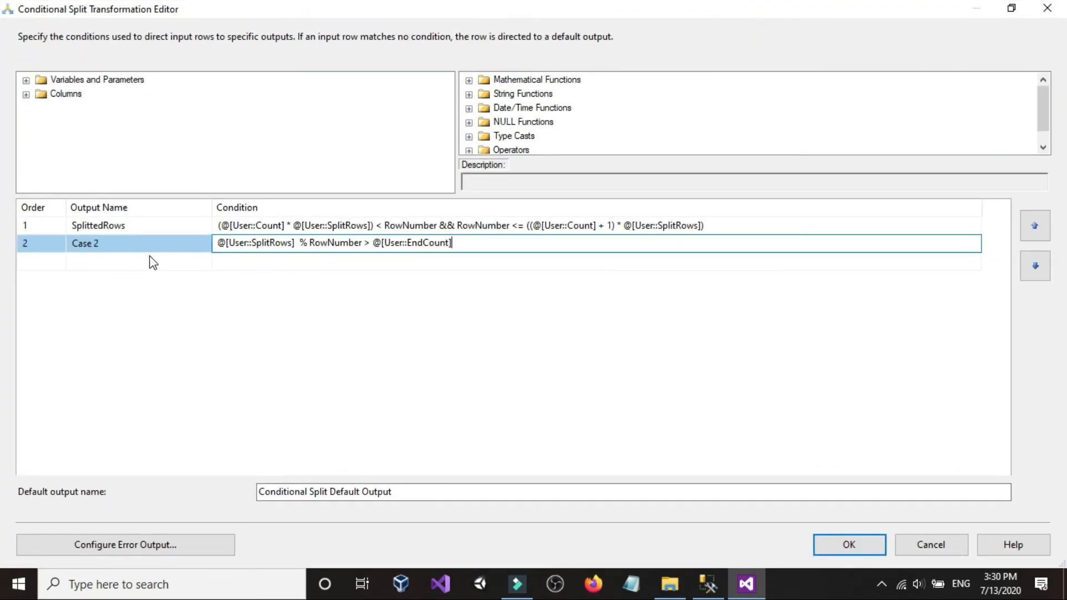
left_click(139, 243)
left_click(140, 239)
type("LeftoverRows")
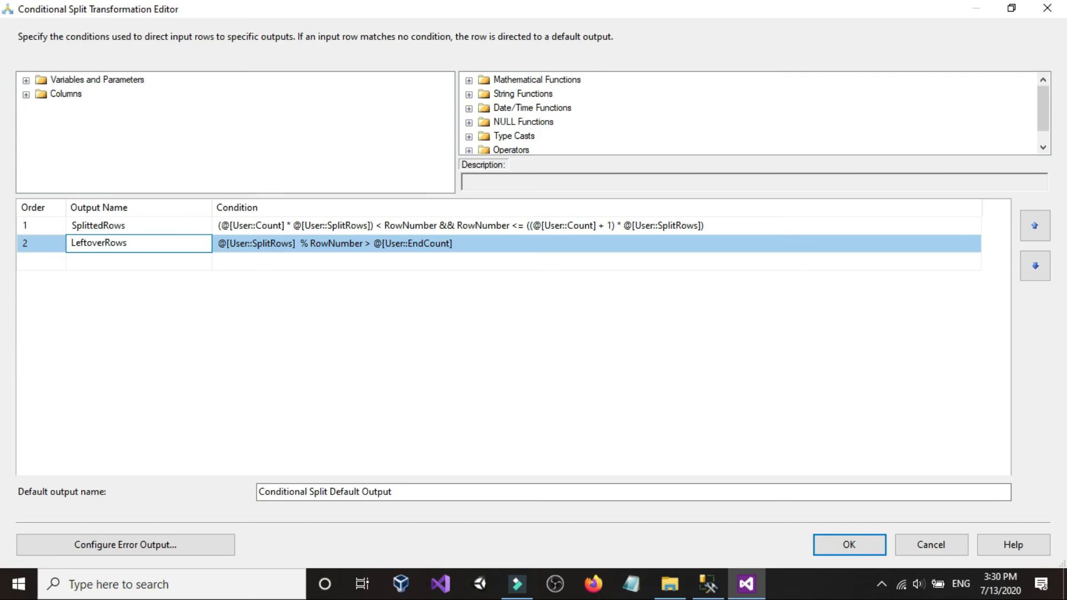
left_click(342, 301)
left_click(393, 272)
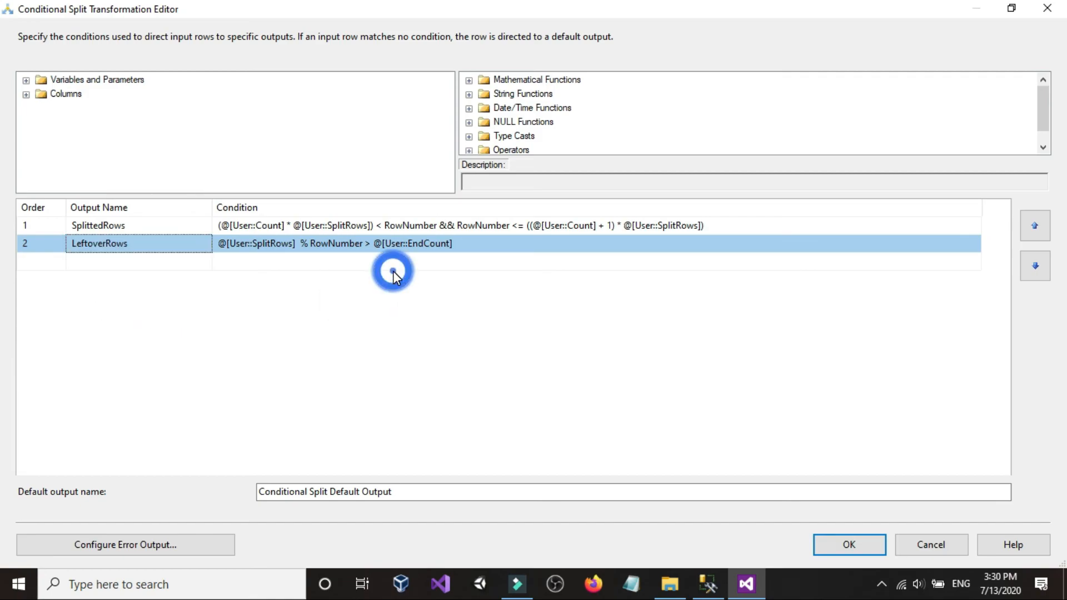
left_click(839, 544)
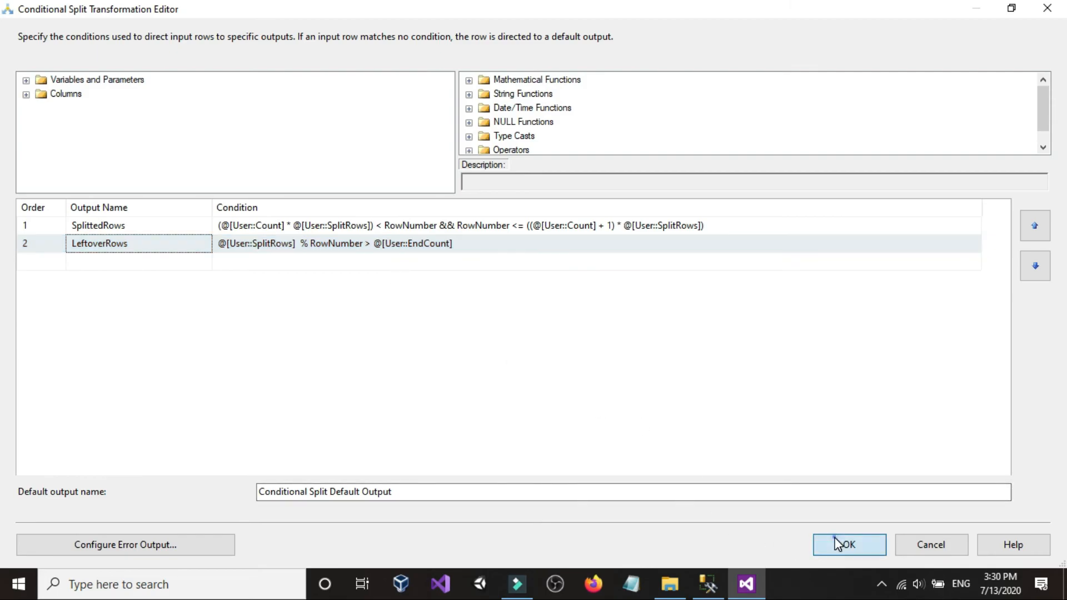
- Move the Flat File Destination below the Conditional Split slightly up and rename it to FlatFile_SplittedRows_Destination
left_click(766, 296)
left_click(655, 389)
left_click_drag(655, 389, 653, 367)
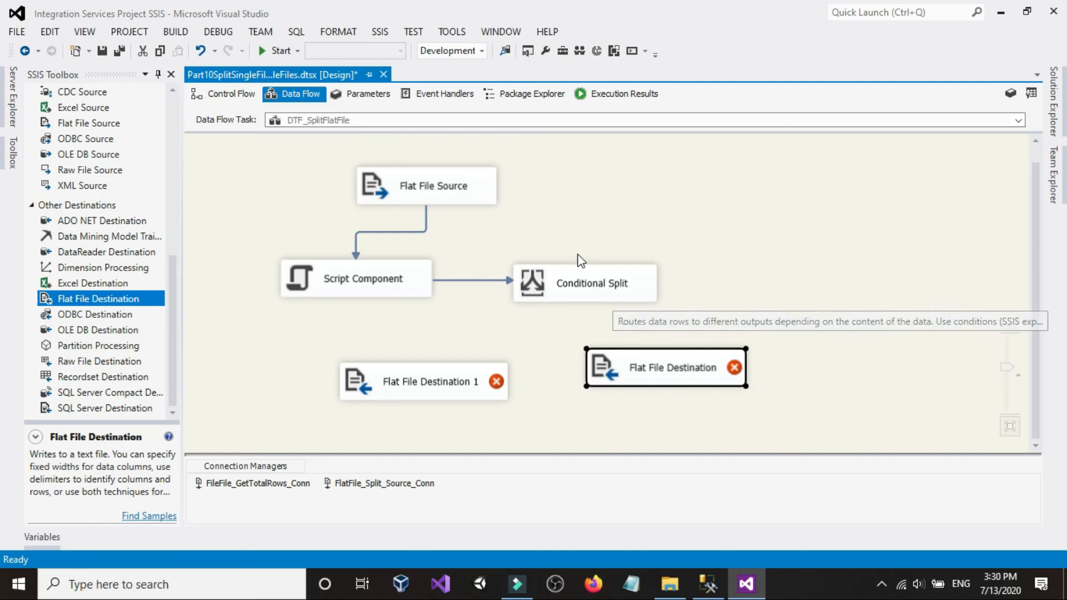
double_click(676, 369)
left_click(677, 369)
key("ctrl+a")
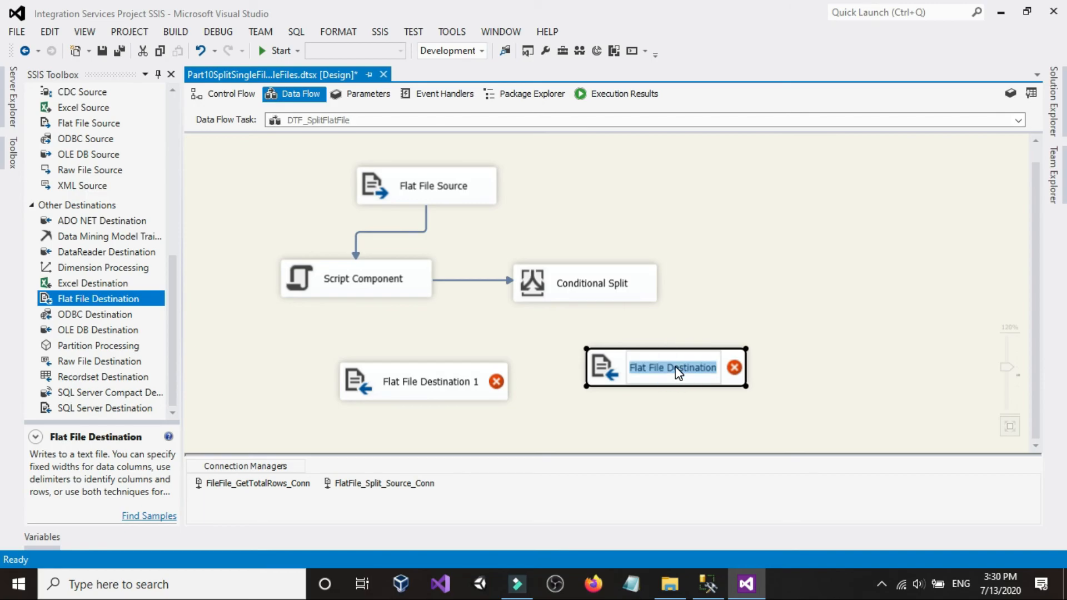
type("Flat")
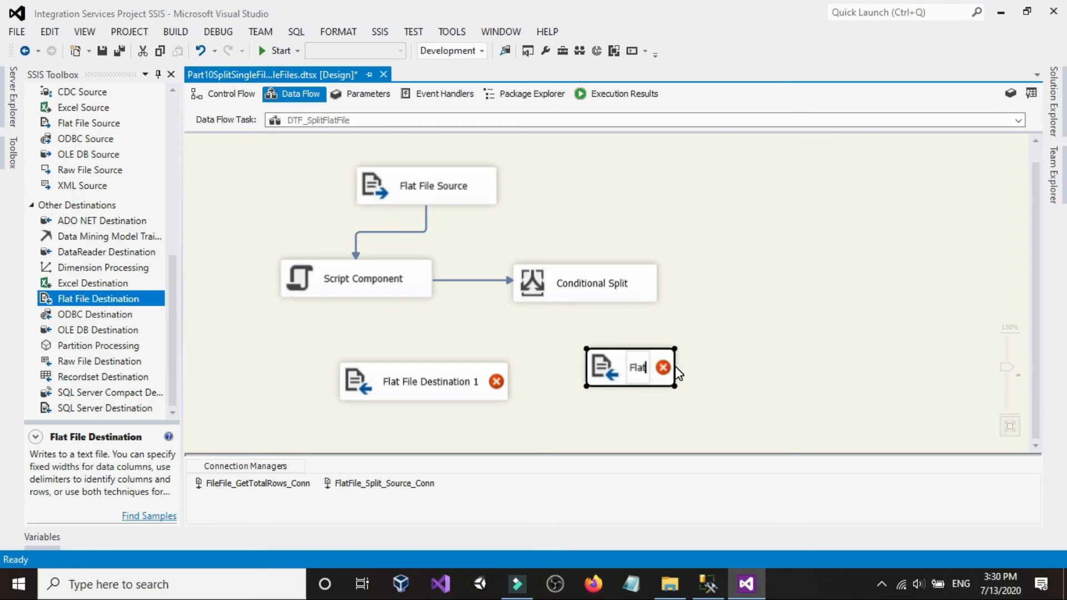
type("File")
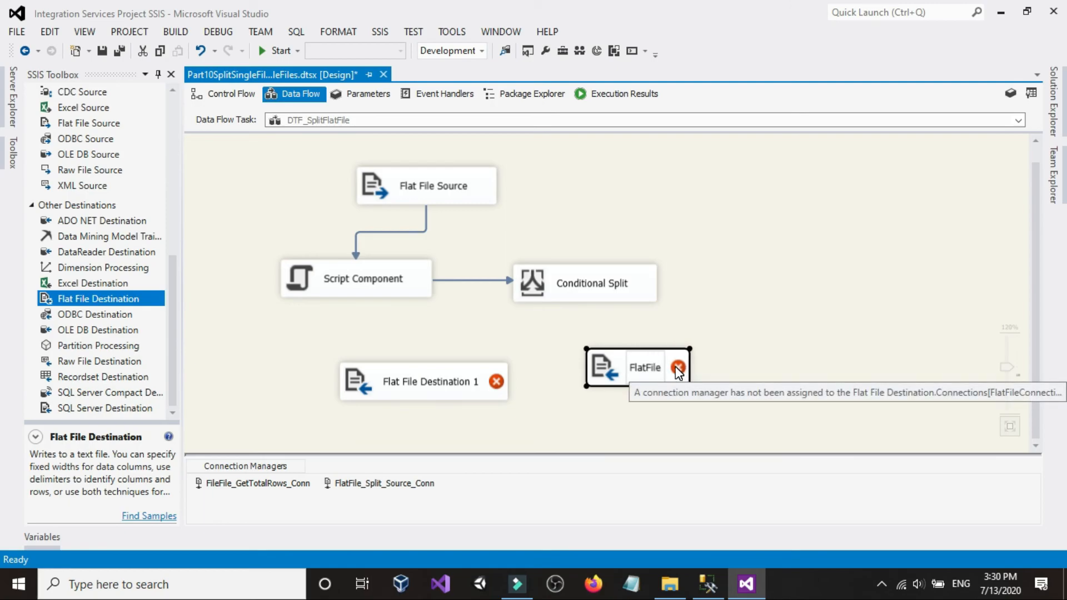
type("_Spli")
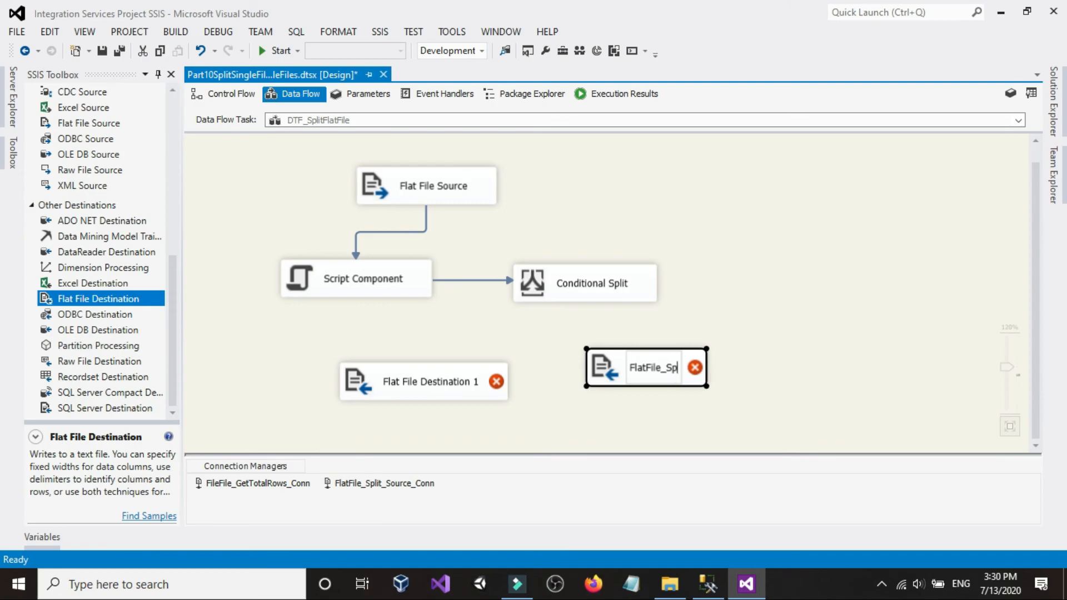
type("tted")
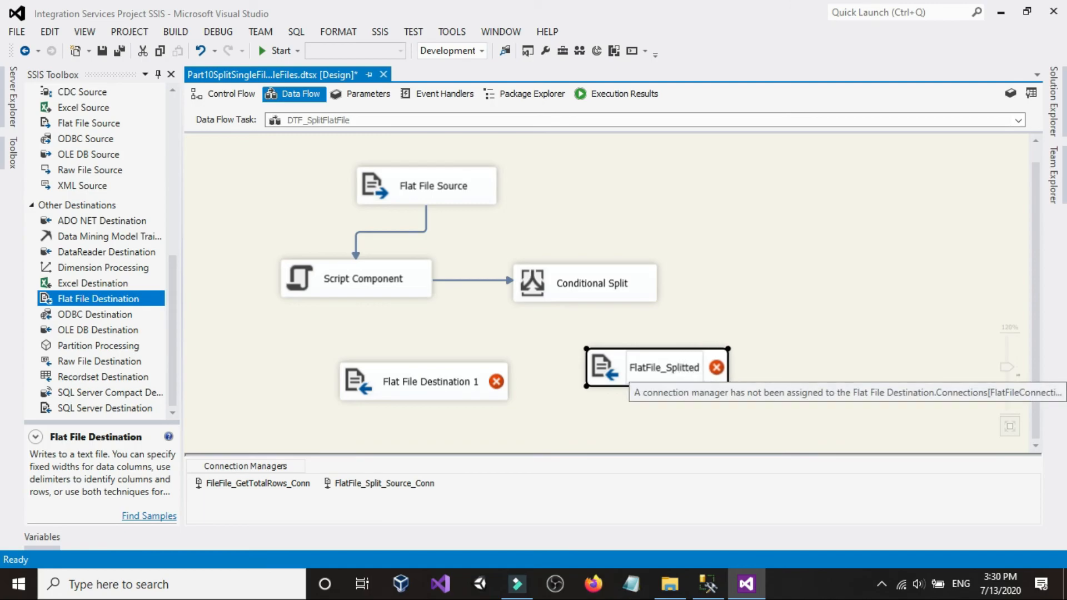
type("Row")
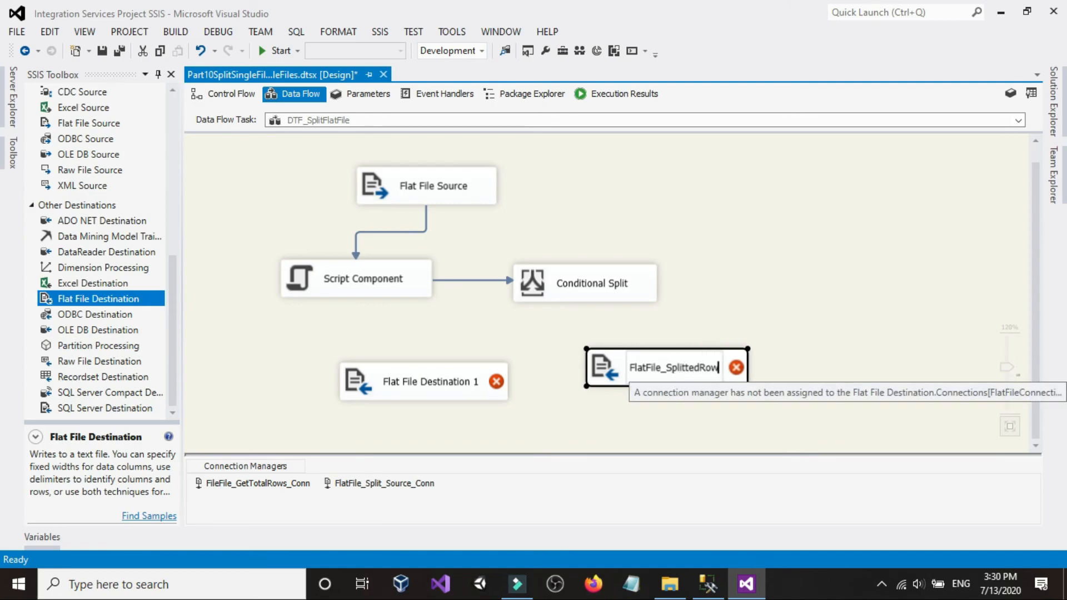
type("s_")
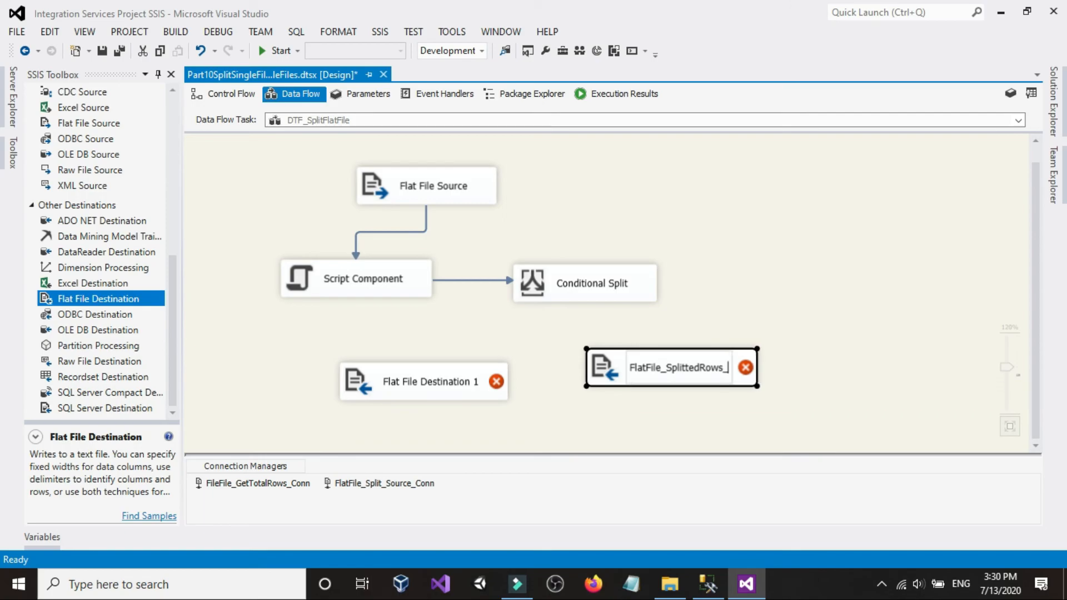
type("Desti")
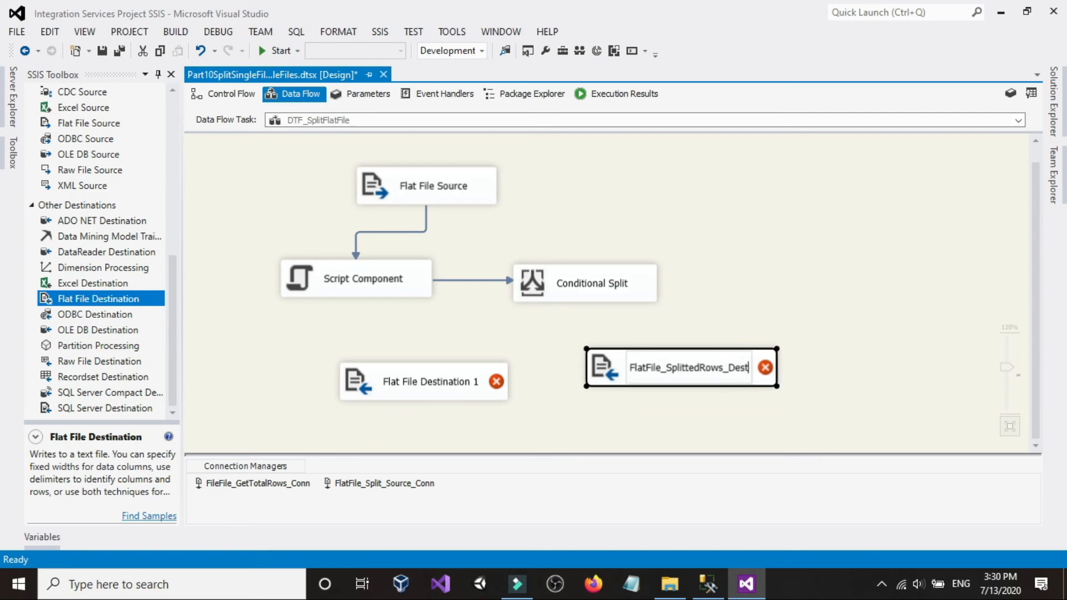
type("naio")
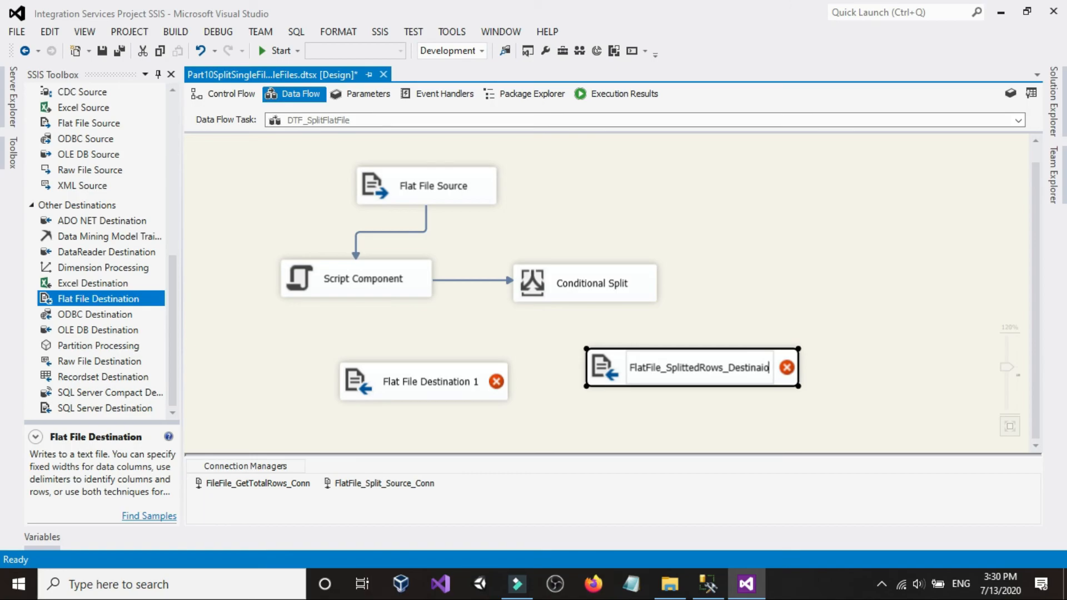
key("BackSpace")
key("BackSpace")
key("BackSpace")
type("atrion")
key("BackSpace")
key("BackSpace")
key("BackSpace")
key("BackSpace")
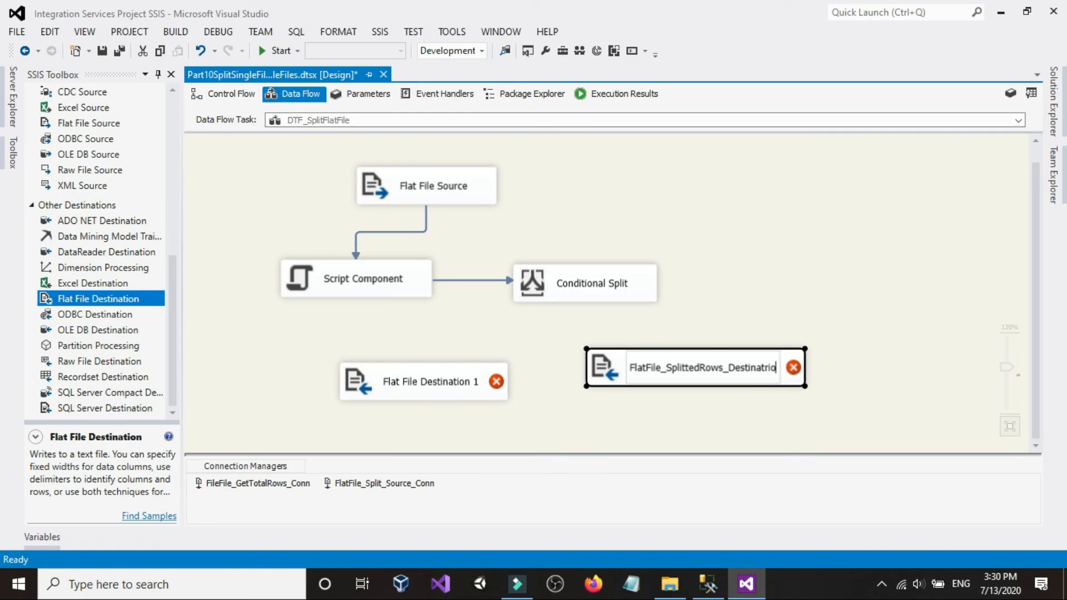
type("ion")
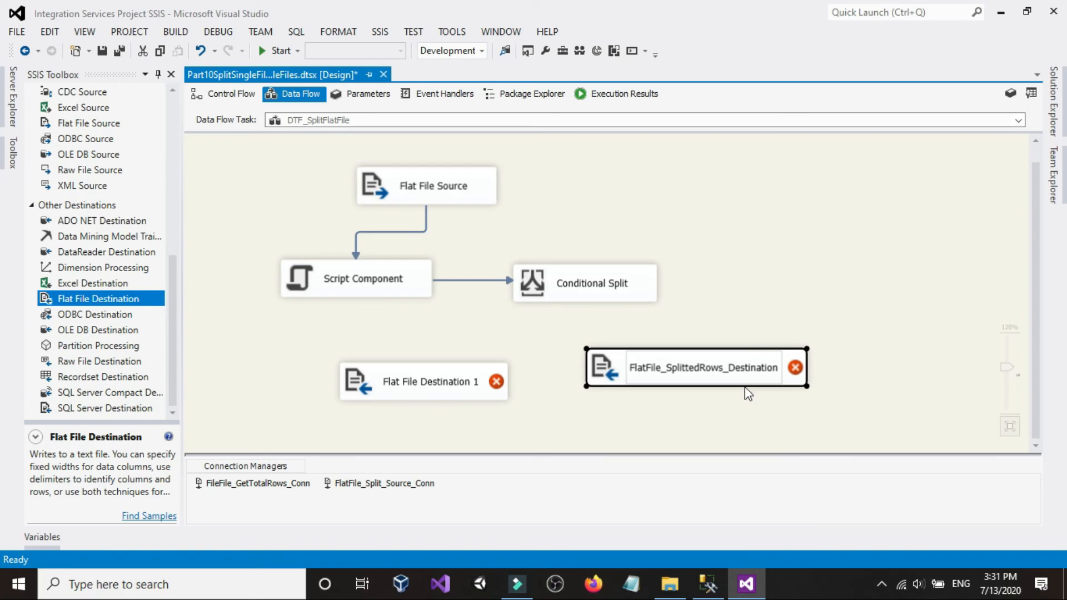
- Copy the full name of the FlatFile_SplittedRows_Destination component and leave the name unchanged
left_click(632, 365)
left_click(670, 333)
left_click(664, 369)
left_click(681, 371)
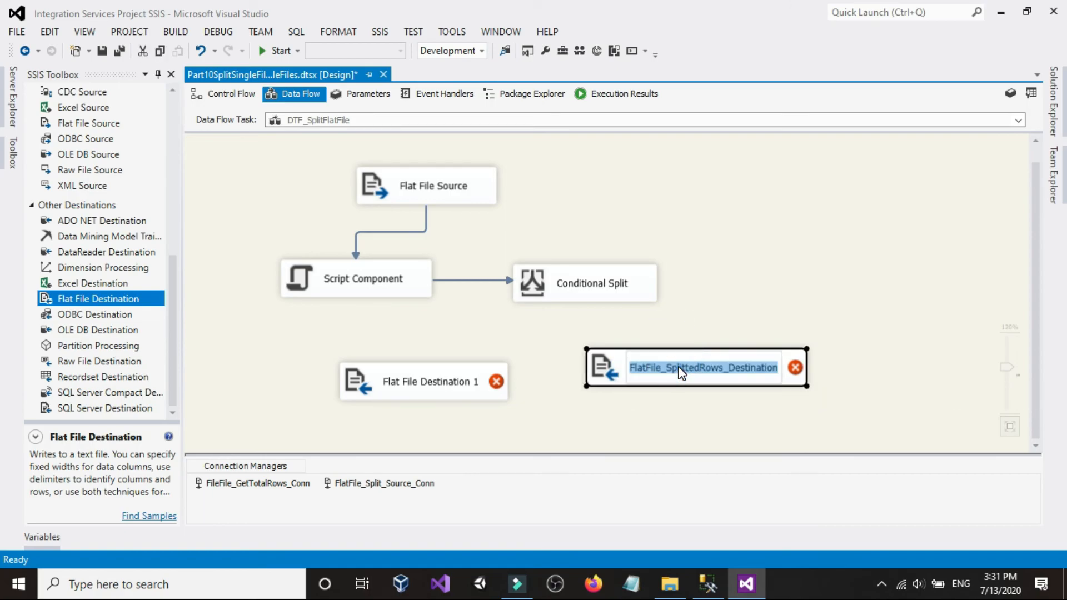
right_click(680, 371)
left_click(702, 395)
left_click(696, 397)
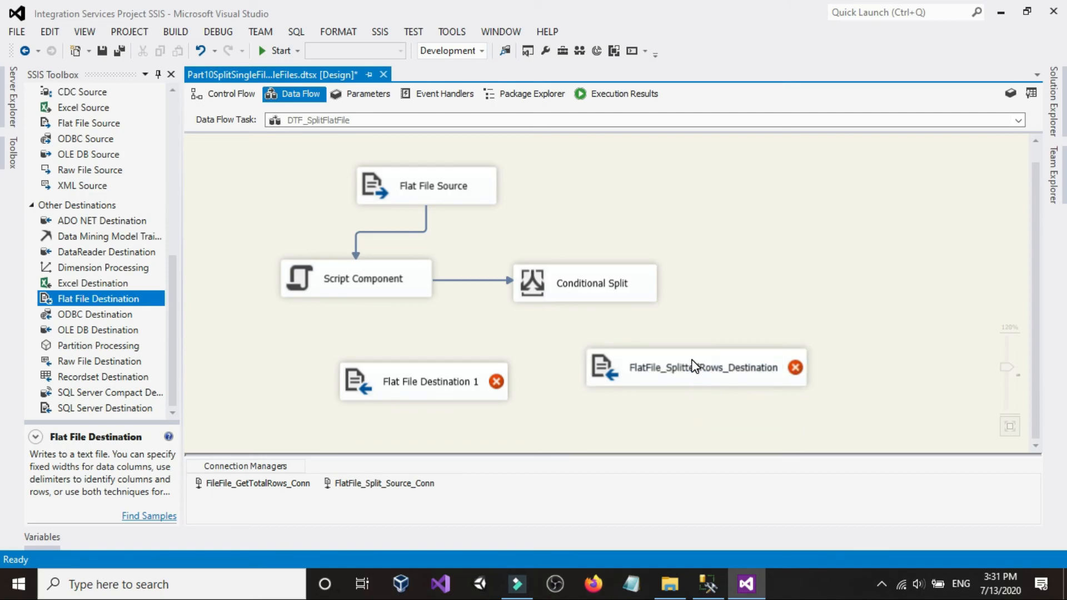
- Connect the Conditional Split's SplittedRows output to the FlatFile_SplittedRows_Destination component
left_click(590, 281)
left_click_drag(594, 318, 636, 365)
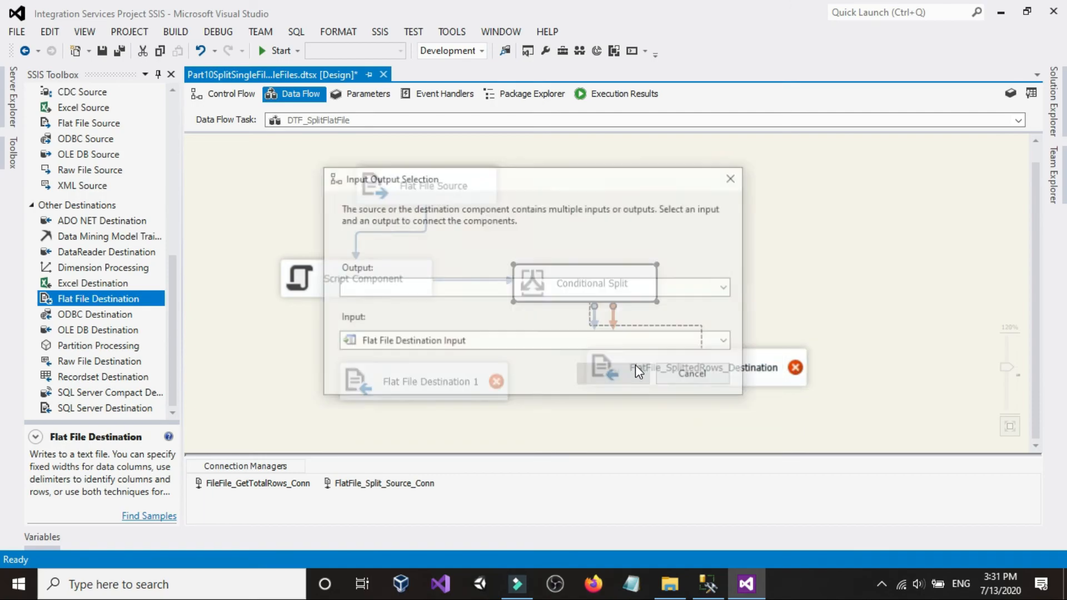
left_click(579, 289)
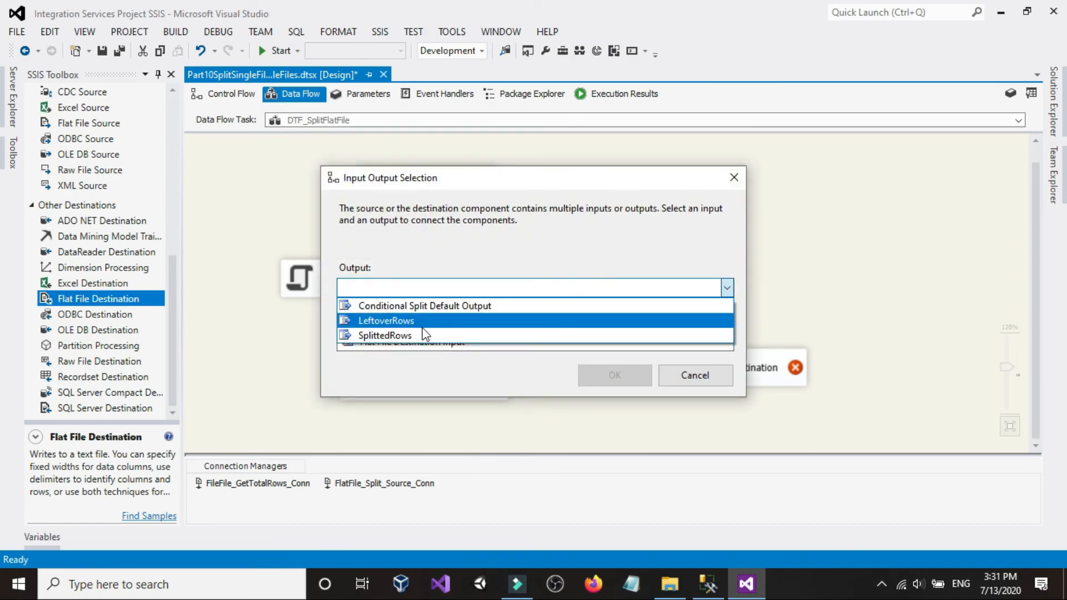
left_click(395, 331)
left_click(628, 369)
- Start a new flat file connection manager in Delimited format for the FlatFile_SplittedRows_Destination component
double_click(669, 373)
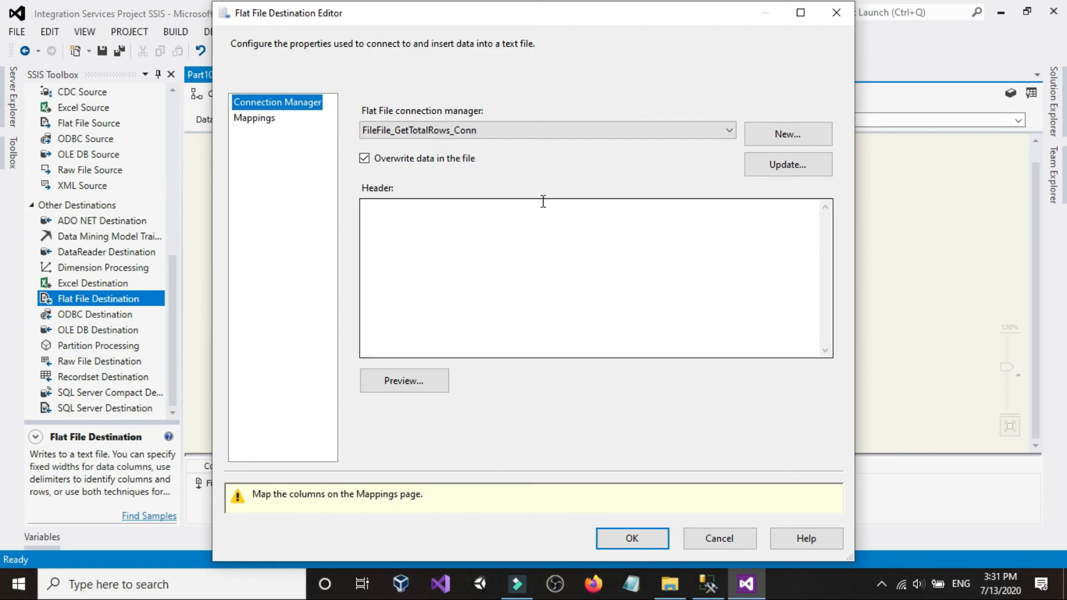
left_click(796, 139)
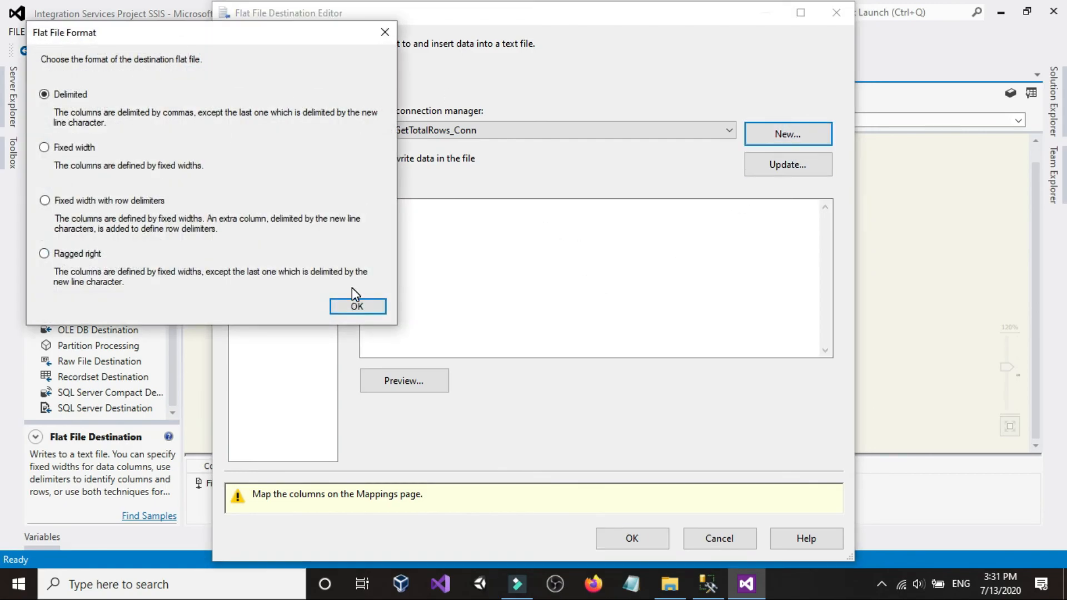
left_click(357, 306)
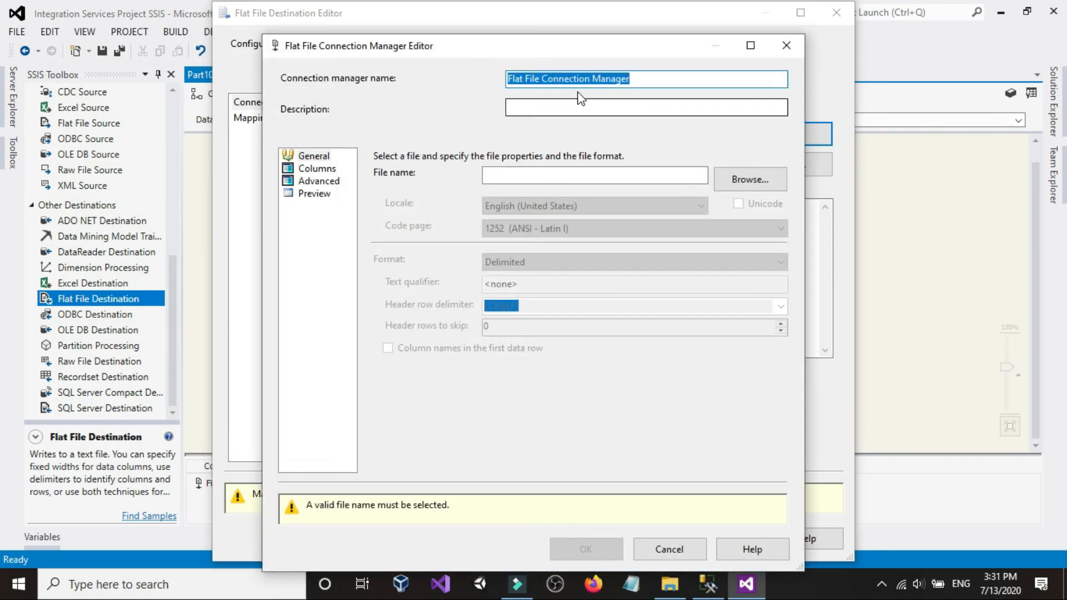
- Name the connection manager FlatFile_SplittedRows_Destination and create a SplittedRows folder inside CustomersFiles for its file
right_click(622, 80)
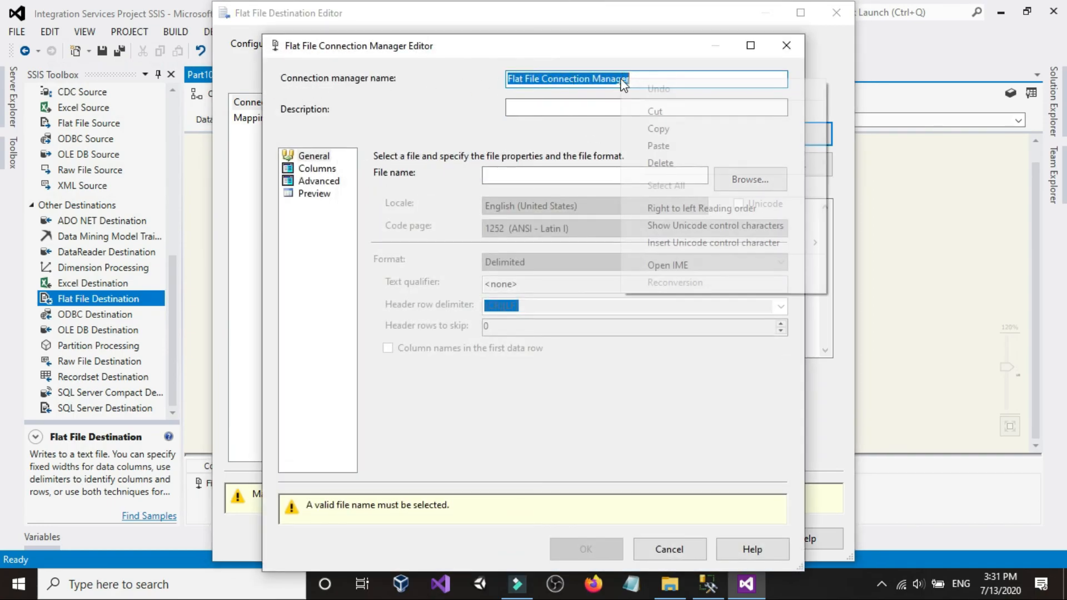
left_click(639, 144)
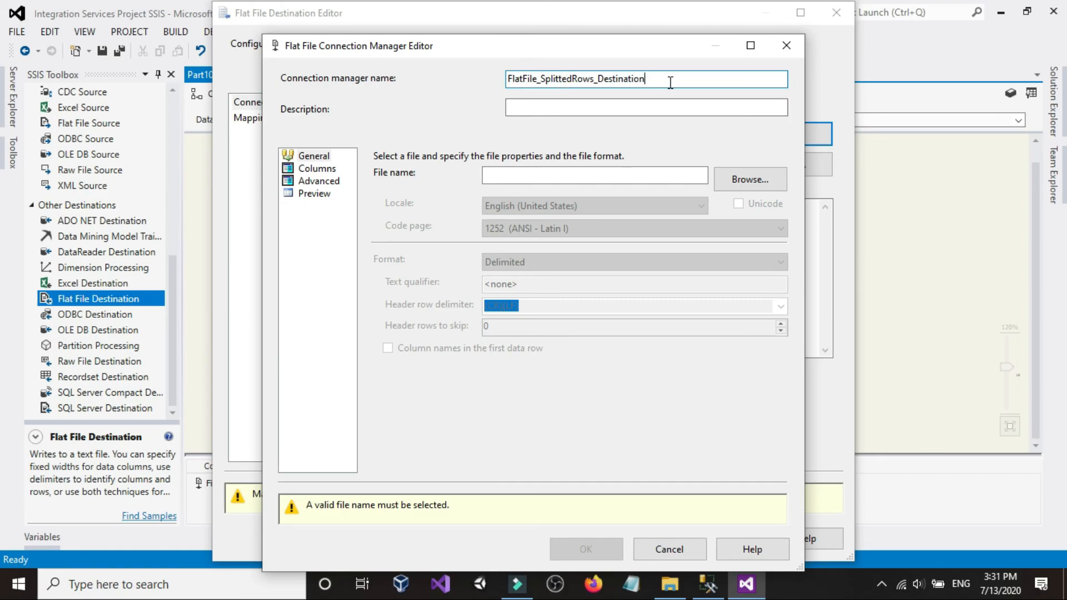
left_click(756, 183)
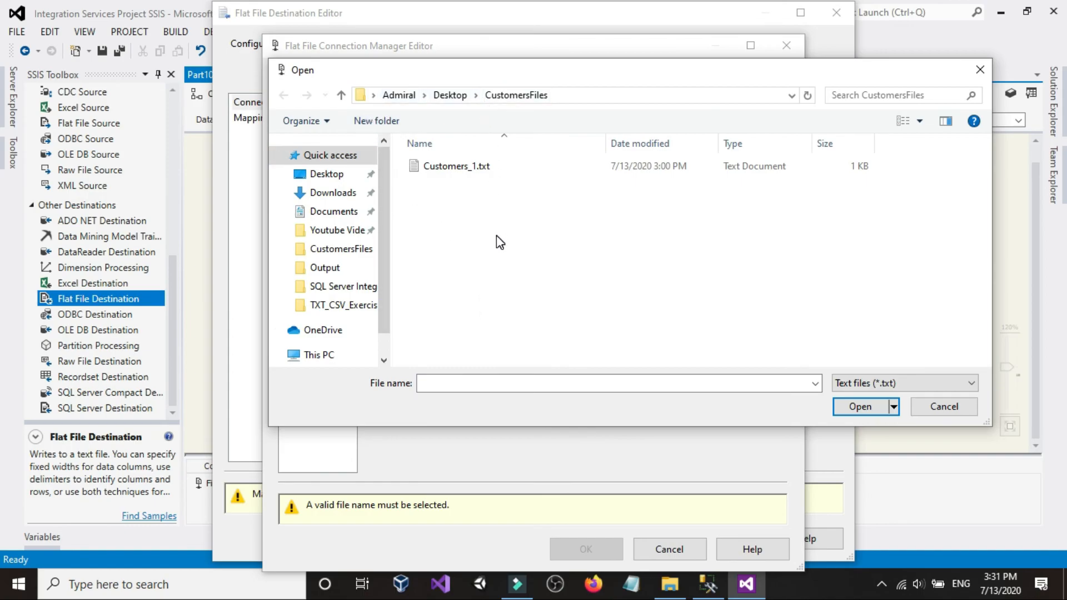
left_click(481, 225)
left_click(367, 120)
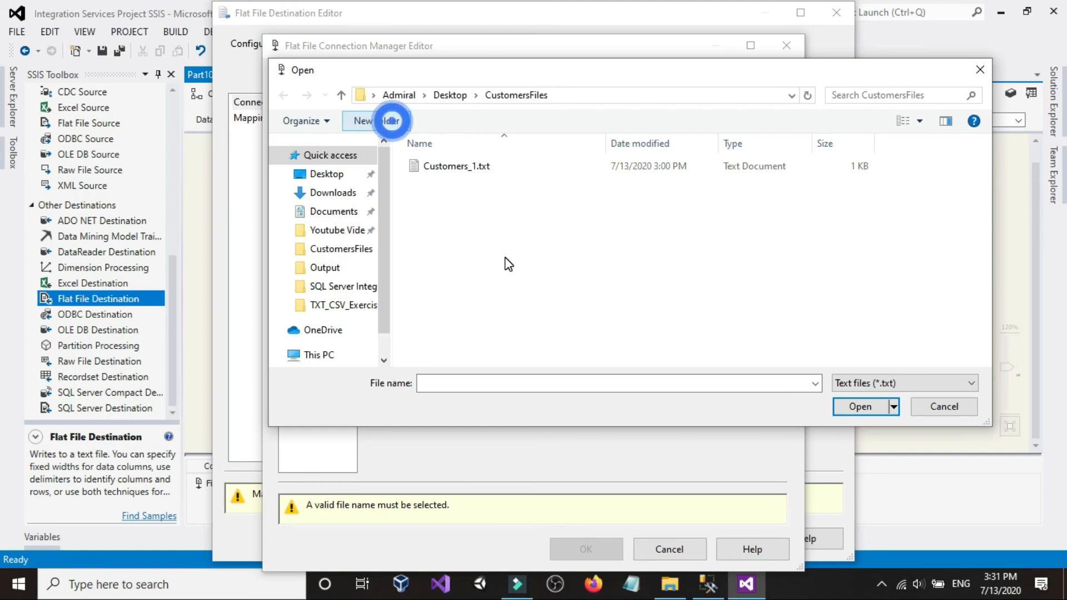
type("S")
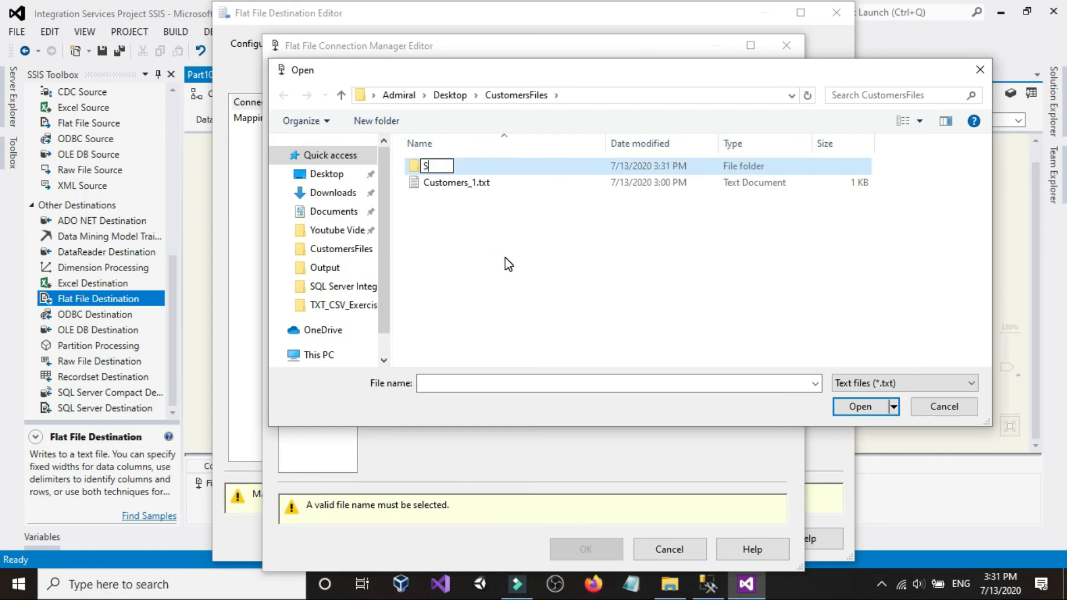
type("plitted")
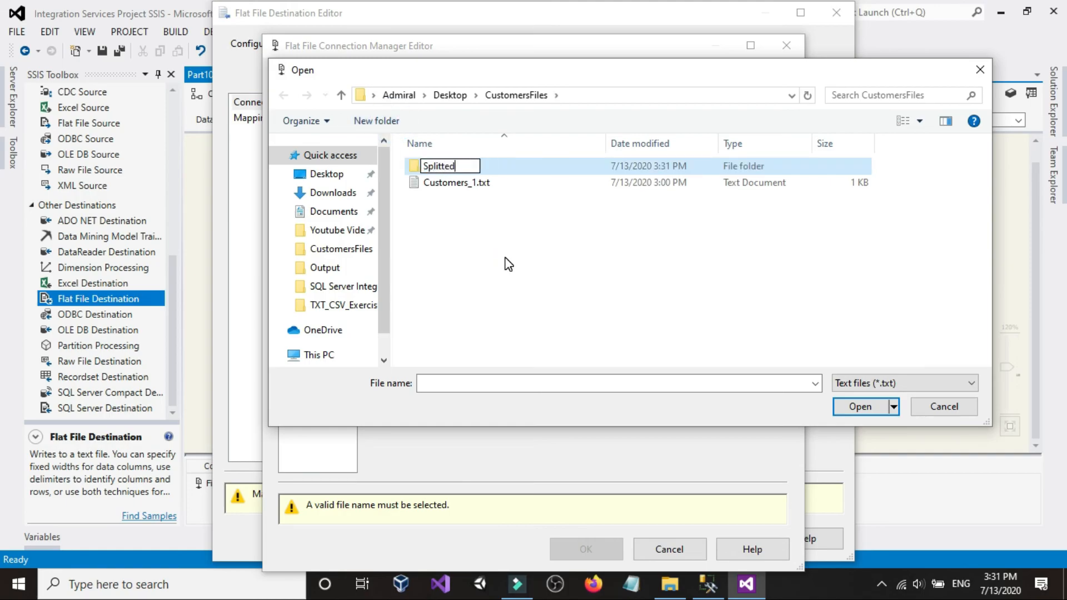
type("Rows")
key("Return")
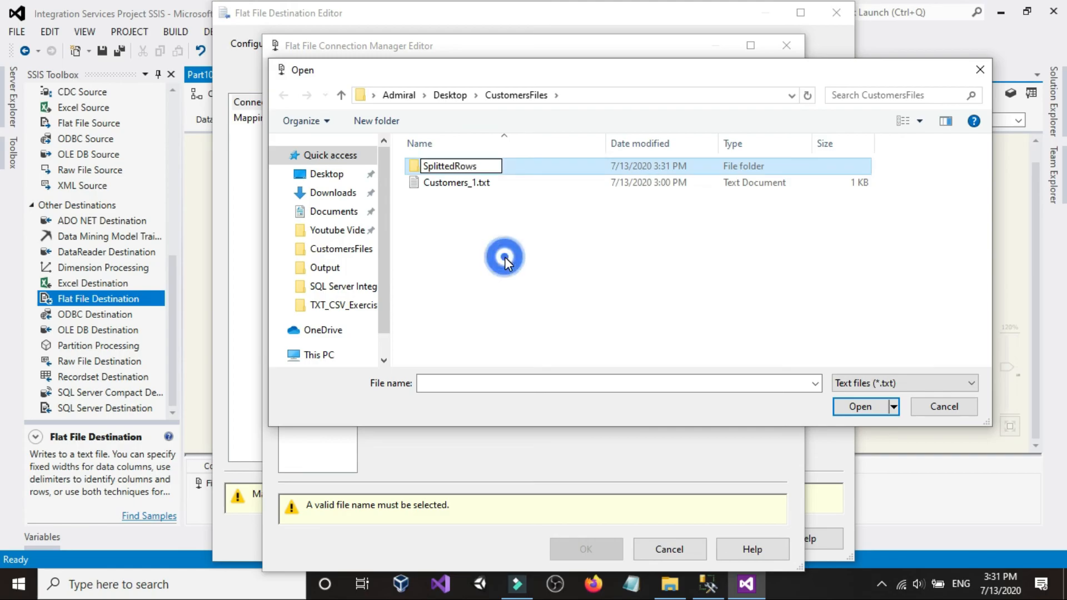
- Set a placeholder text file inside the SplittedRows folder as the connection's file
double_click(464, 170)
left_click(469, 383)
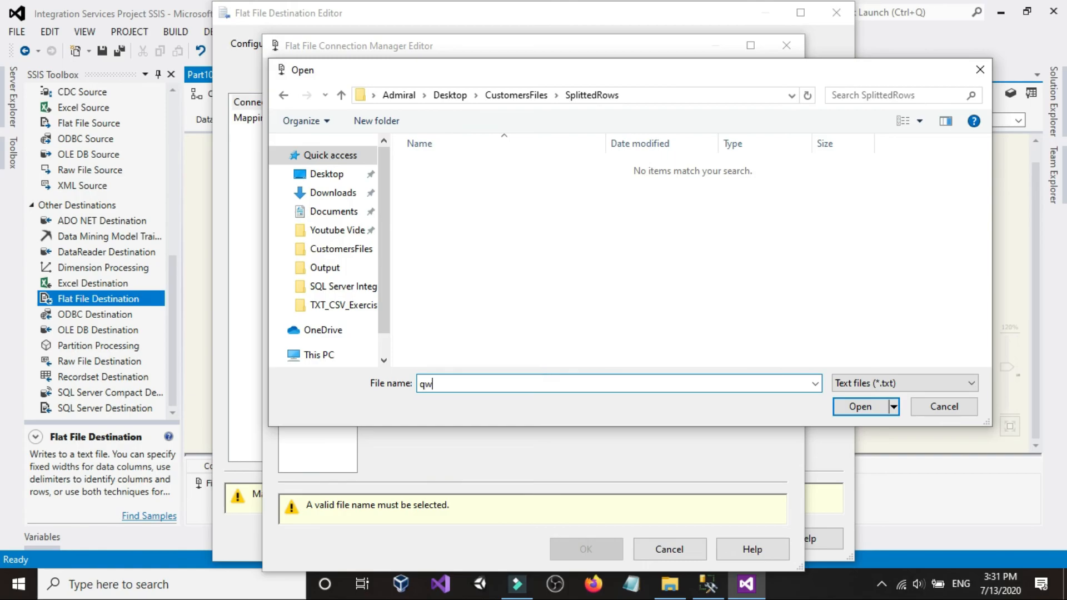
left_click(881, 408)
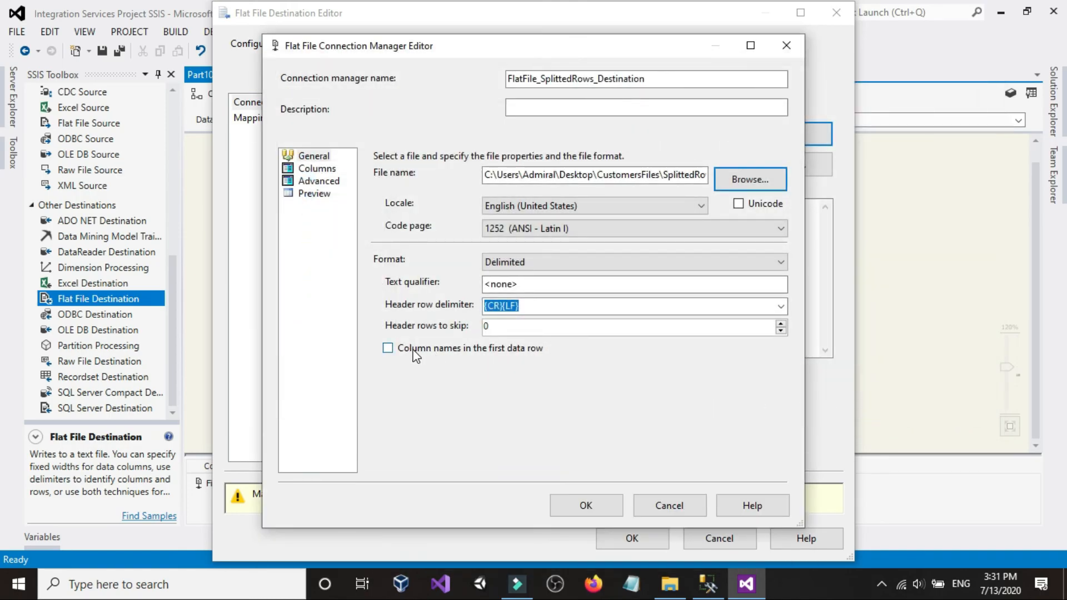
- Enable column names in the first data row, then accept the connection and the destination's column mappings
left_click(441, 348)
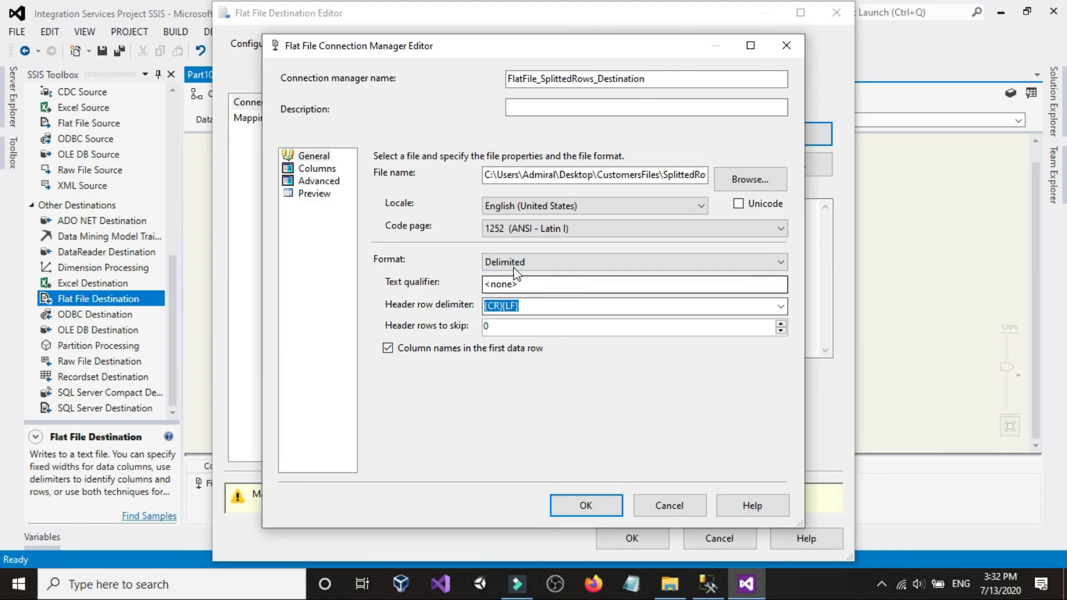
left_click(303, 182)
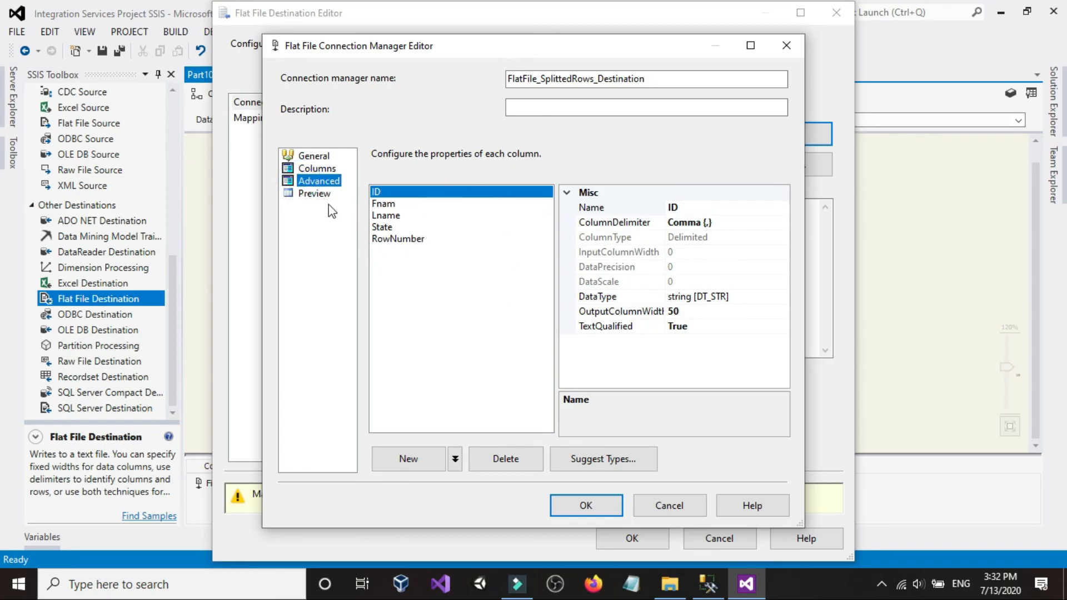
left_click(314, 193)
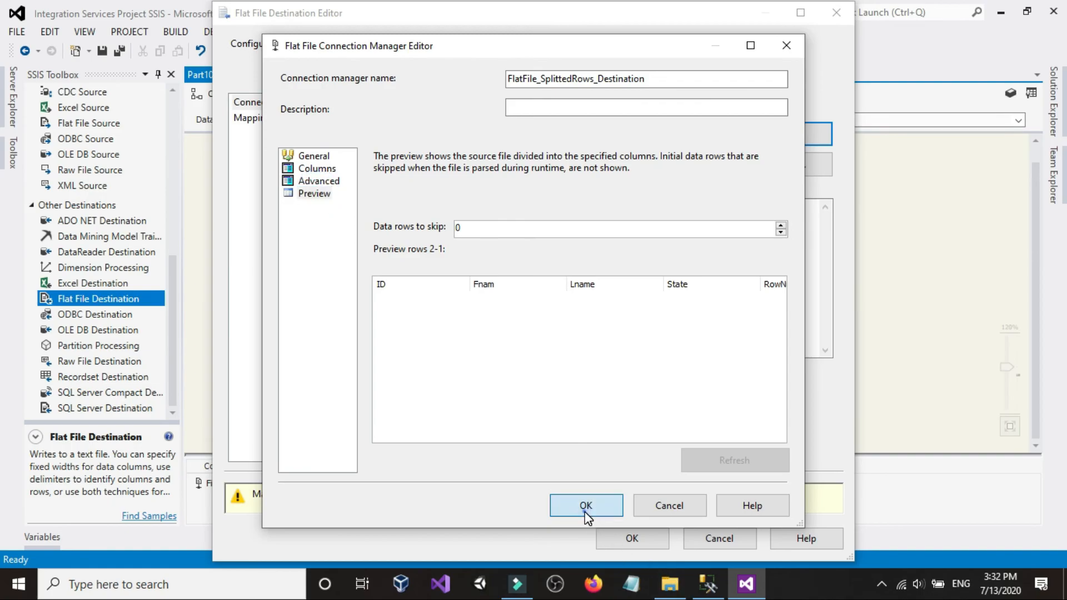
left_click(585, 512)
left_click(274, 119)
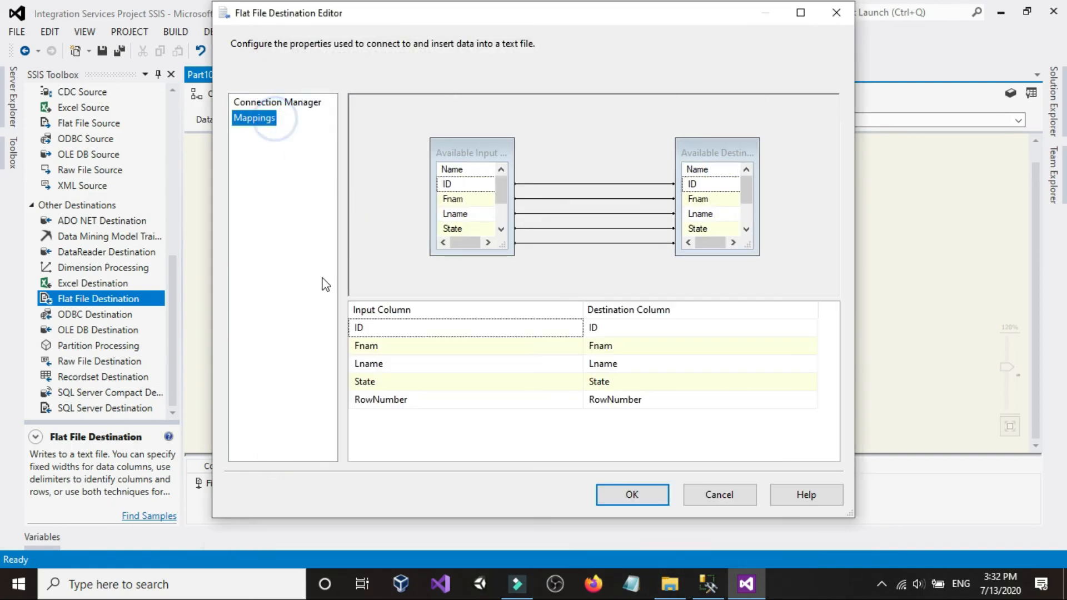
left_click(632, 495)
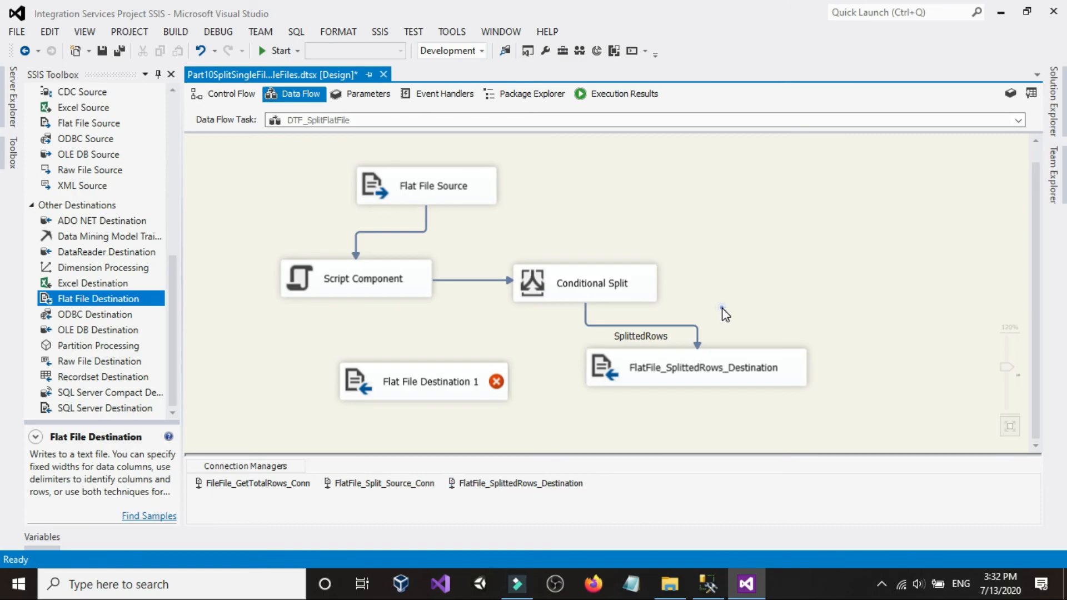
- Rename Flat File Destination 1 as FileFlile_LeftoverRows_Destination
left_click(572, 300)
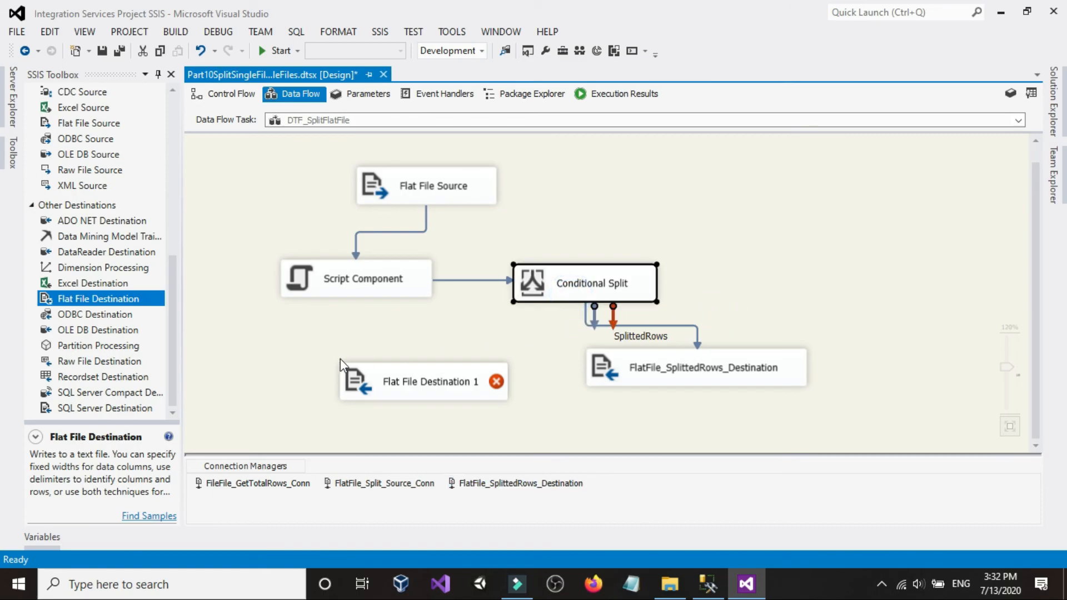
left_click(379, 375)
left_click(417, 381)
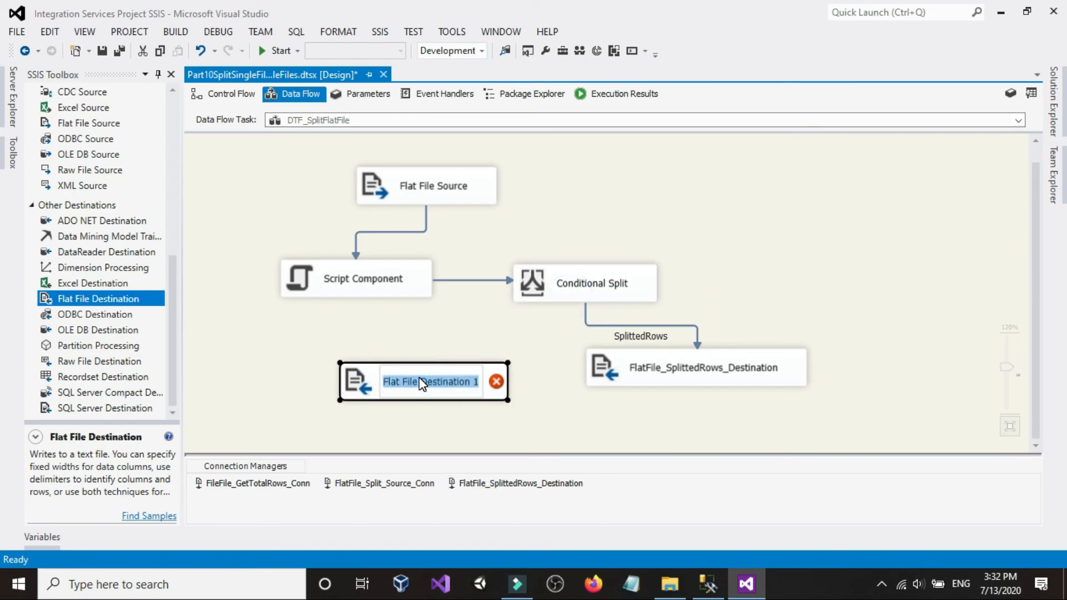
type("FlleFile")
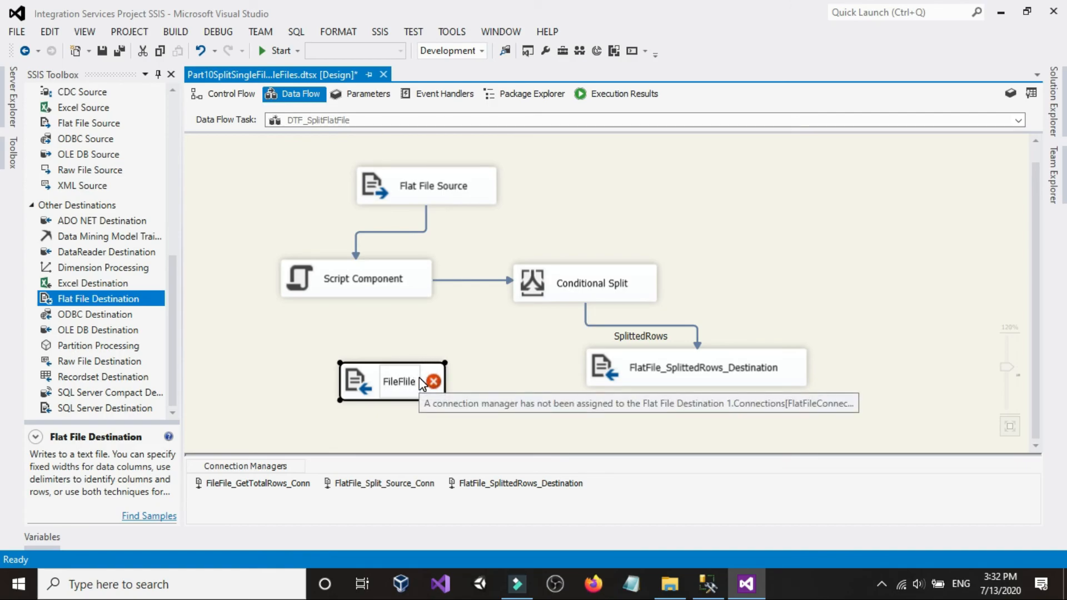
type("_Leftover")
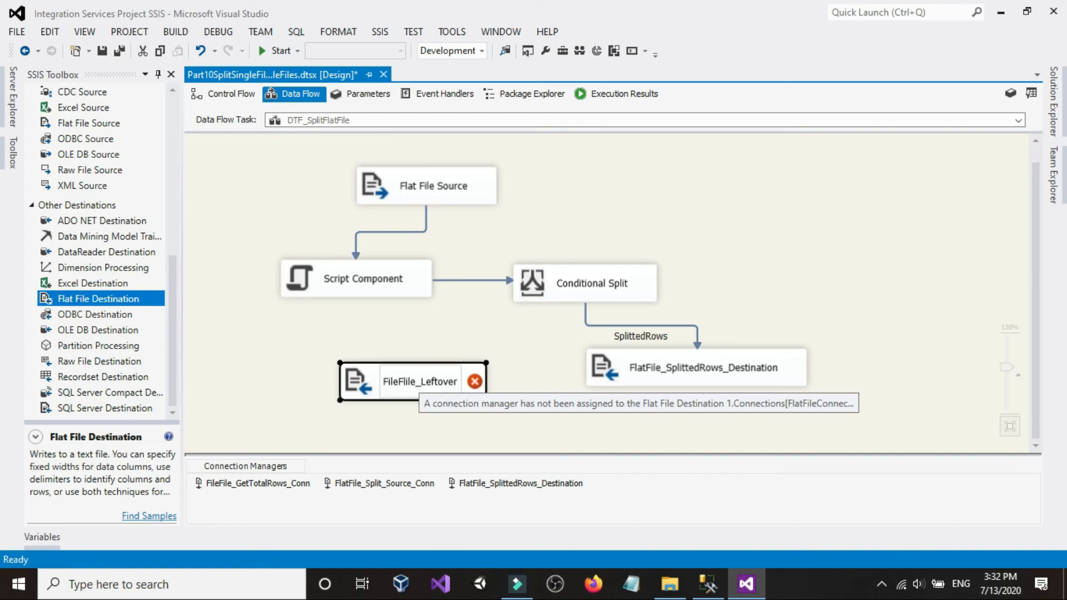
type("_")
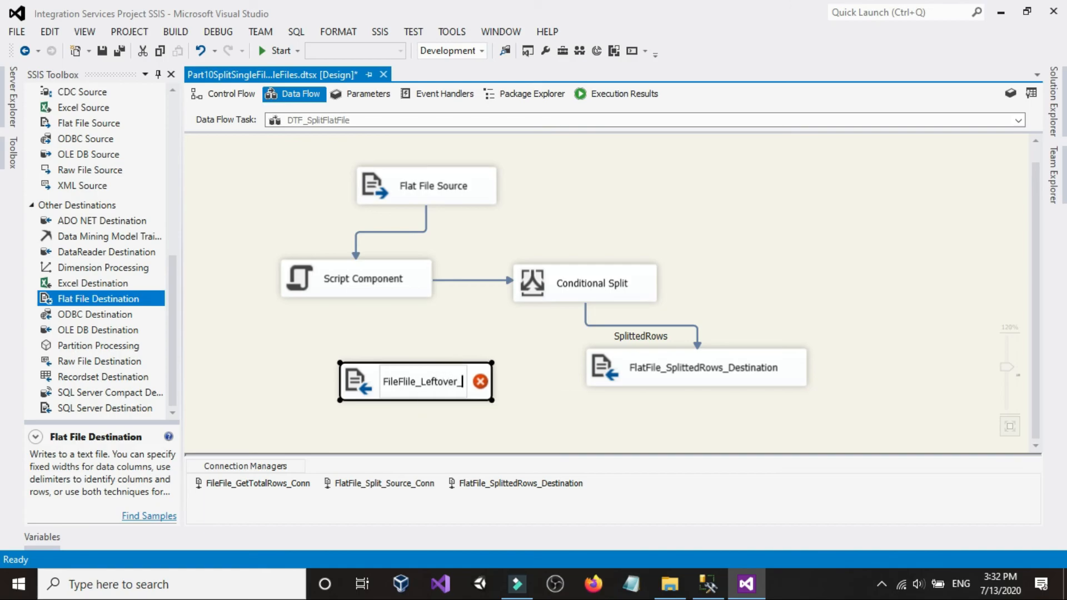
type("De")
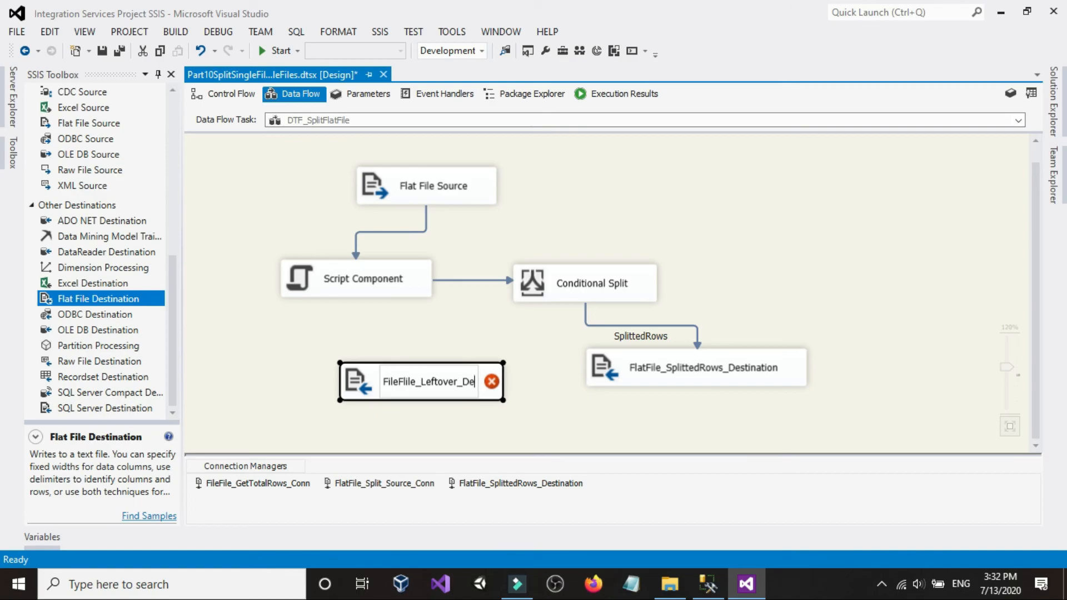
type("stina")
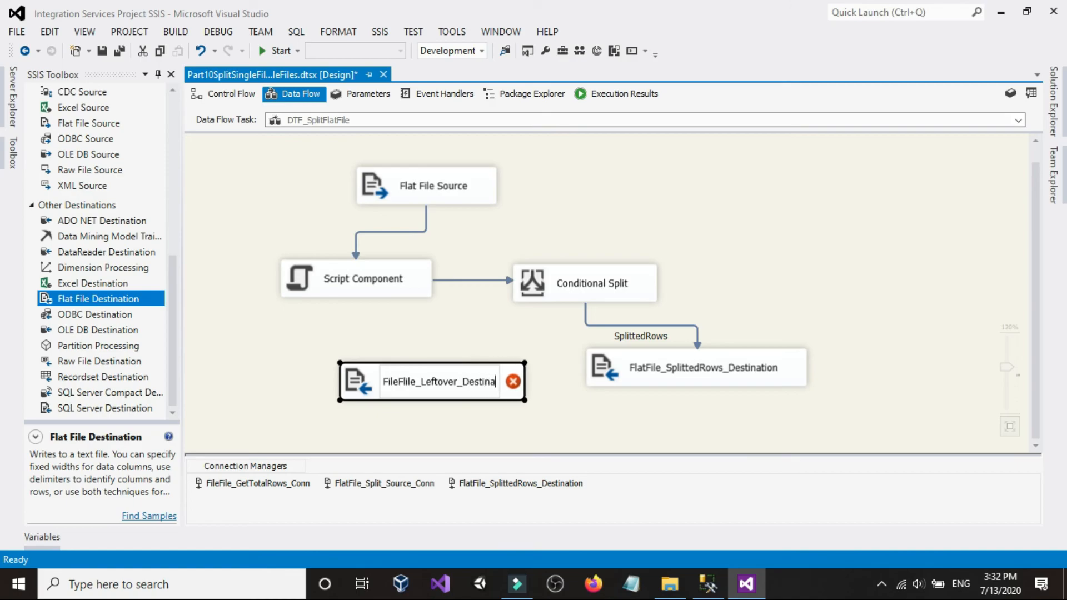
type("tion")
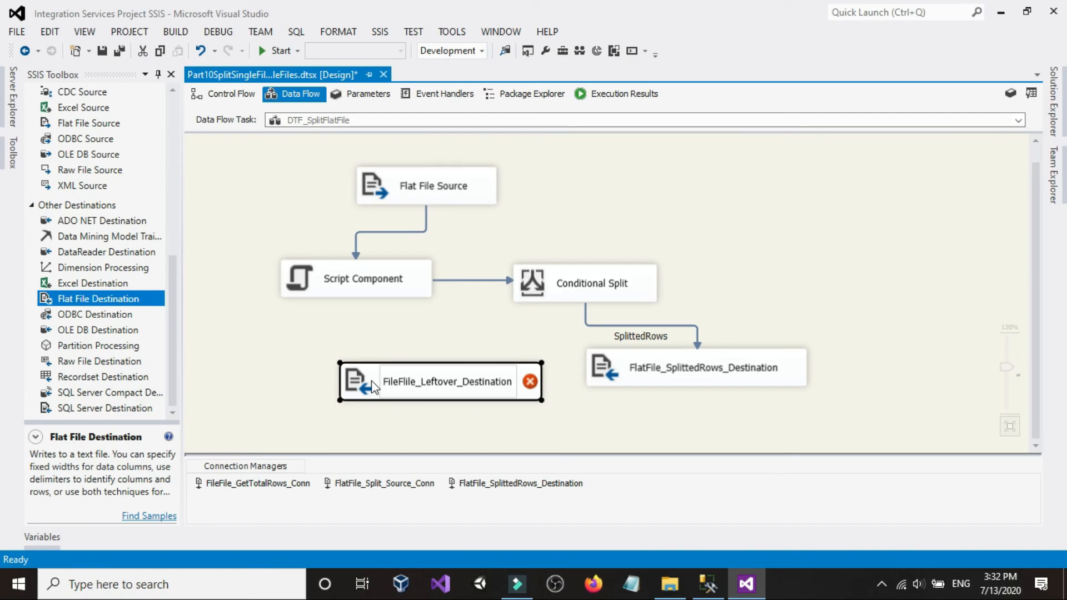
left_click(455, 383)
type("Rows")
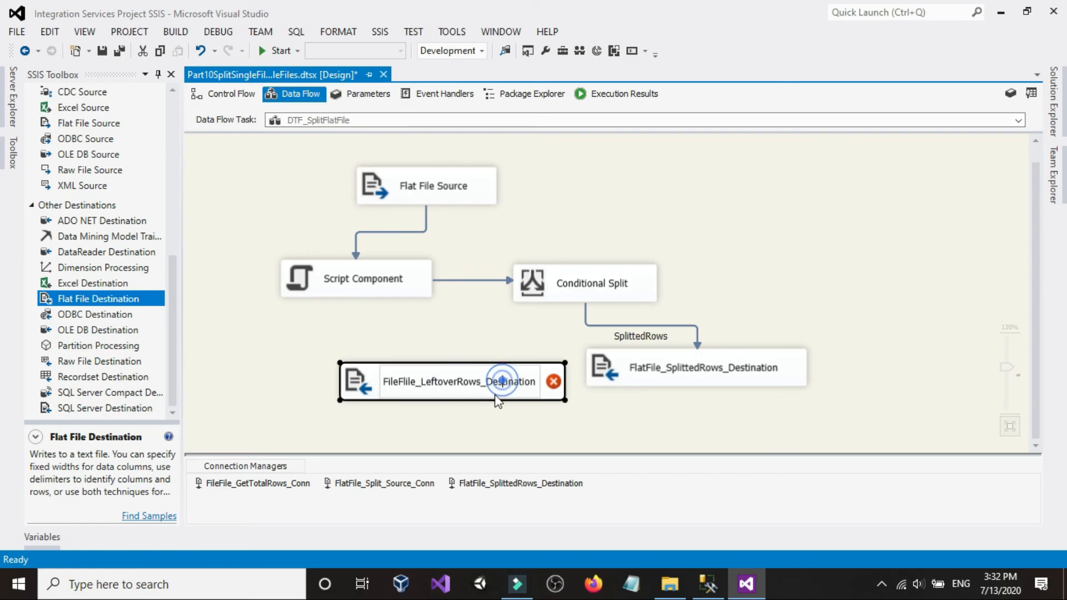
- Copy the full name of the leftover rows destination component
left_click(460, 409)
left_click(464, 379)
left_click(464, 379)
right_click(464, 379)
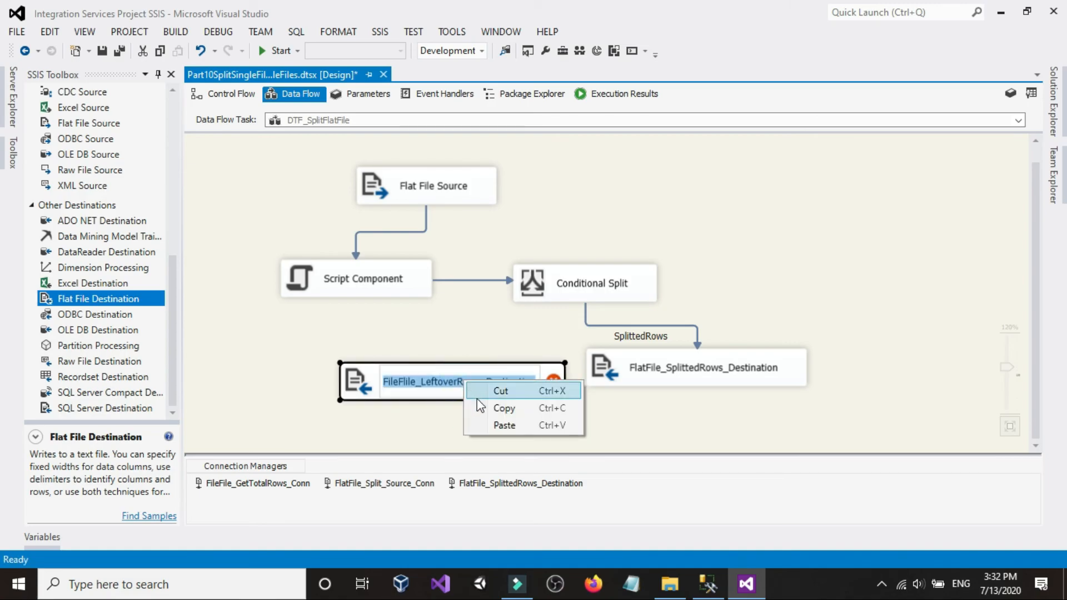
left_click(477, 407)
left_click(470, 404)
- Shift the leftover rows destination to the left and connect the Conditional Split's LeftoverRows output to it
left_click_drag(473, 381, 391, 381)
left_click(570, 297)
left_click_drag(596, 327, 416, 383)
left_click(443, 288)
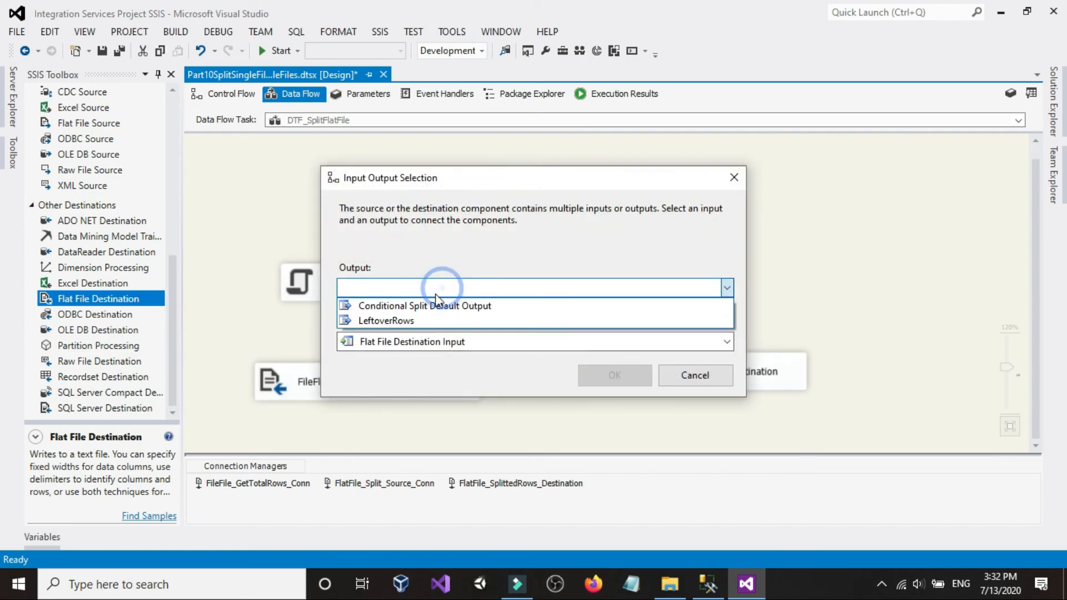
left_click(436, 319)
left_click(637, 381)
- Create a new Delimited flat file connection for the leftover destination, named FileFlile_LeftoverRows_Destination
double_click(422, 383)
left_click(778, 135)
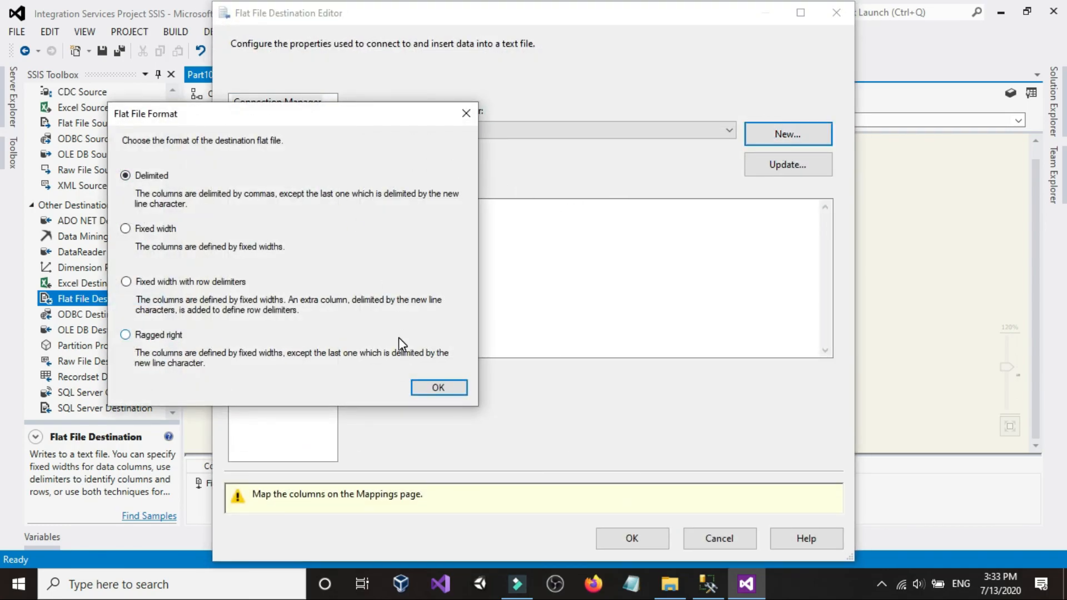
left_click(444, 389)
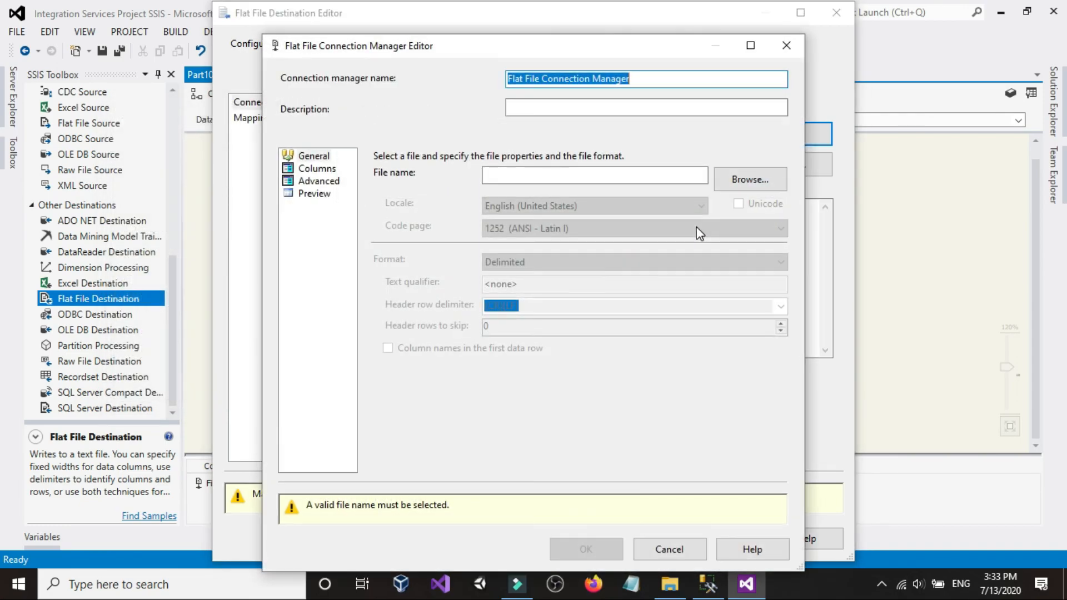
right_click(613, 83)
left_click(630, 150)
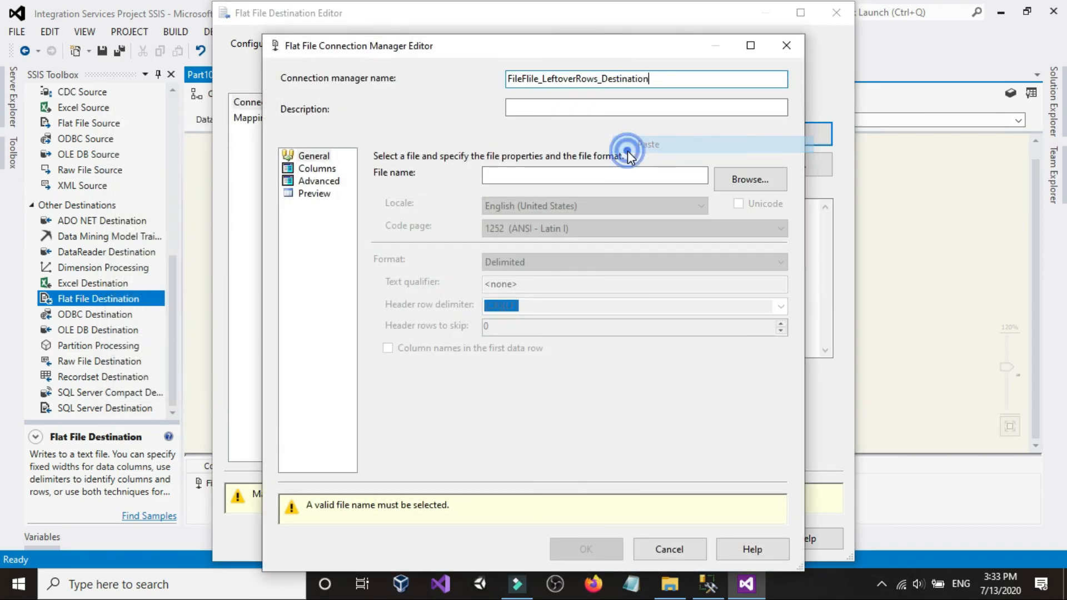
- Browse for the connection's file and create a LeftoverRows folder inside CustomersFiles
left_click(748, 178)
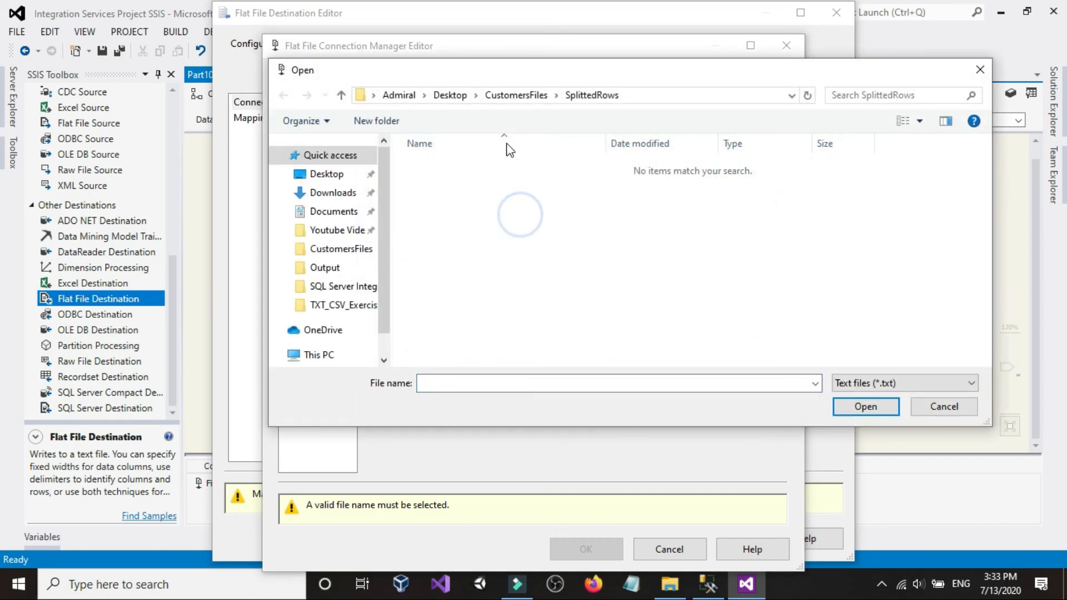
left_click(504, 95)
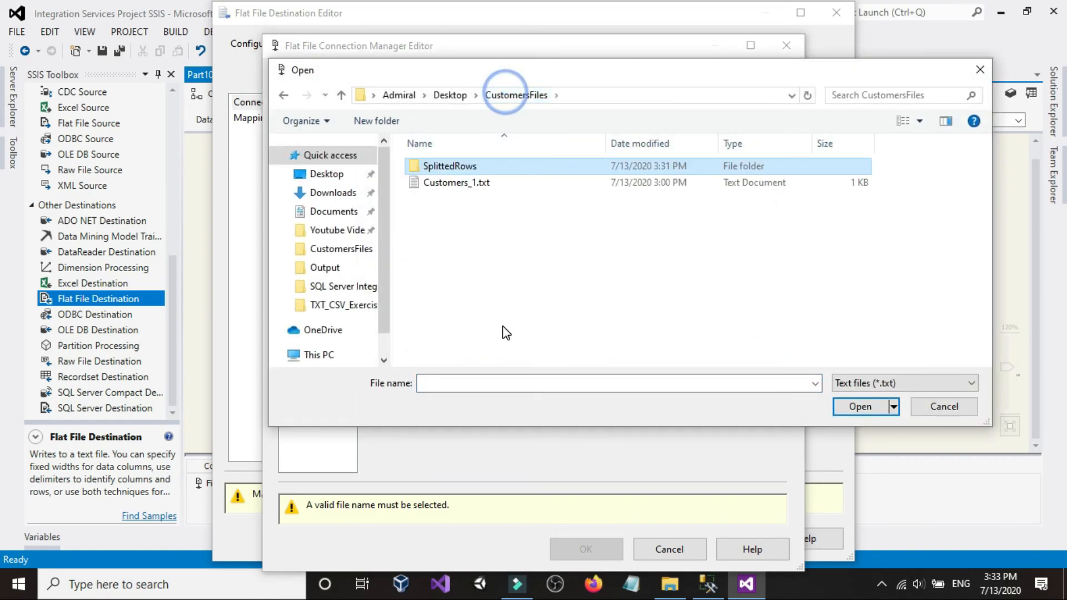
left_click(384, 120)
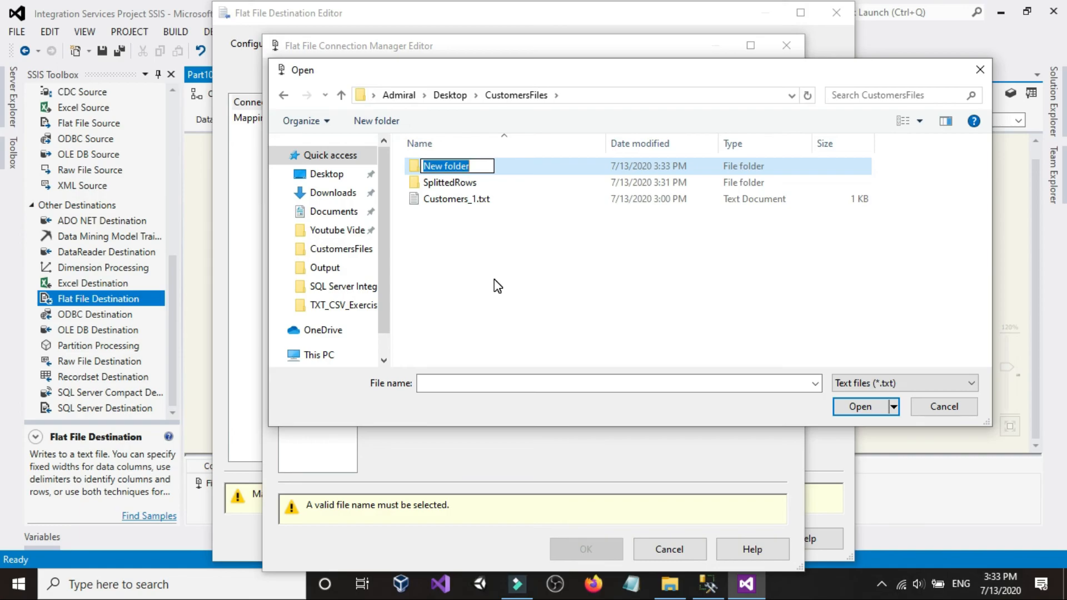
type("LeftoverRows")
left_click(498, 286)
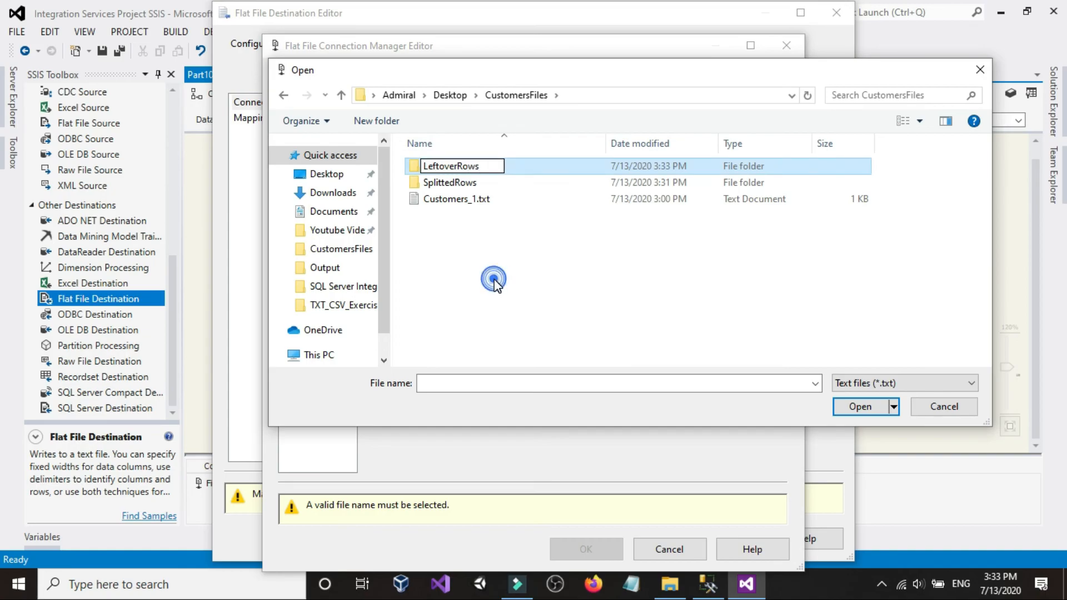
- Set the connection's file to qwqqw in the LeftoverRows folder and enable column names in the first data row
double_click(468, 166)
left_click(475, 382)
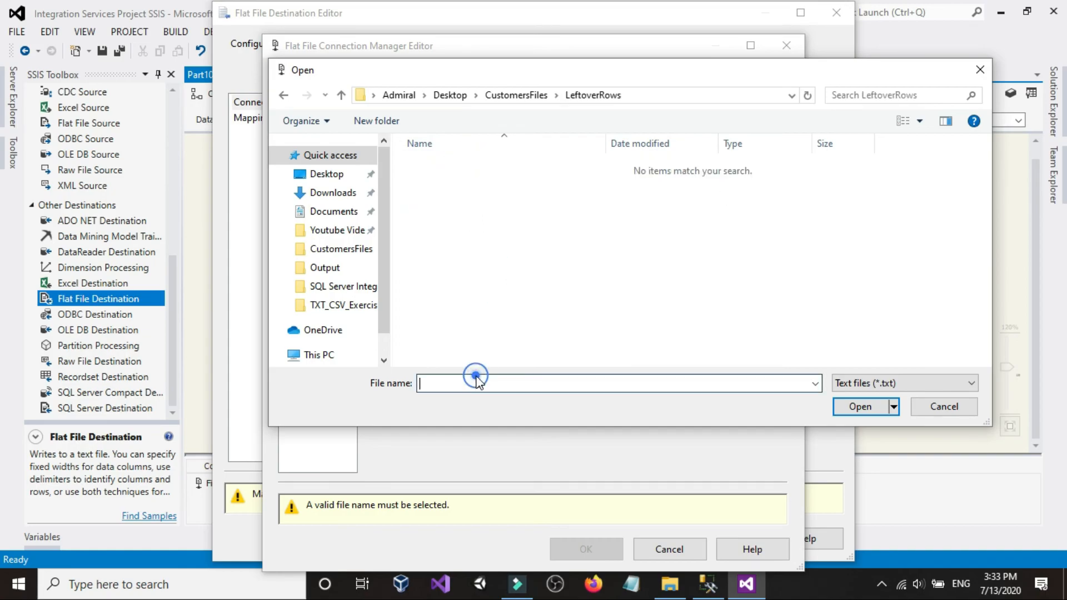
type("qwqqw")
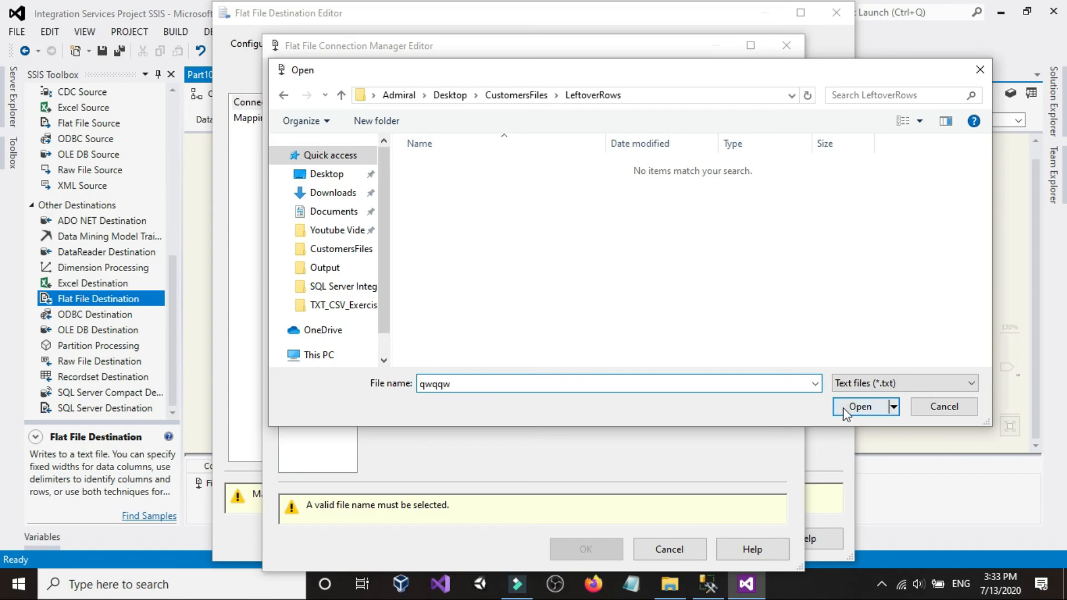
left_click(861, 406)
left_click(427, 350)
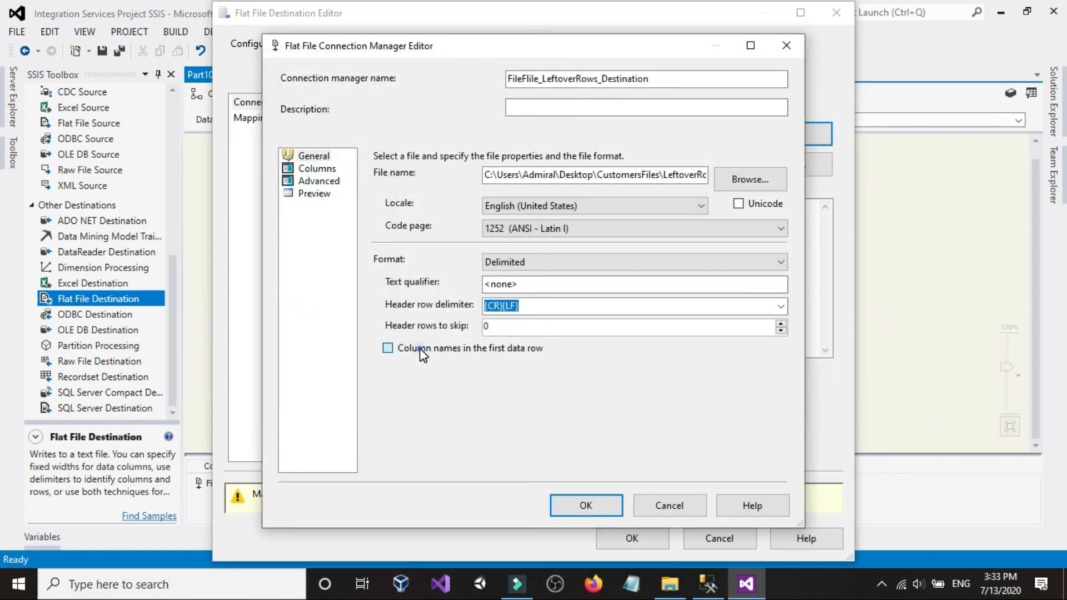
- Go through the column, advanced and preview settings of the FileFlile_LeftoverRows_Destination connection and accept it
left_click(317, 168)
left_click(317, 181)
left_click(315, 194)
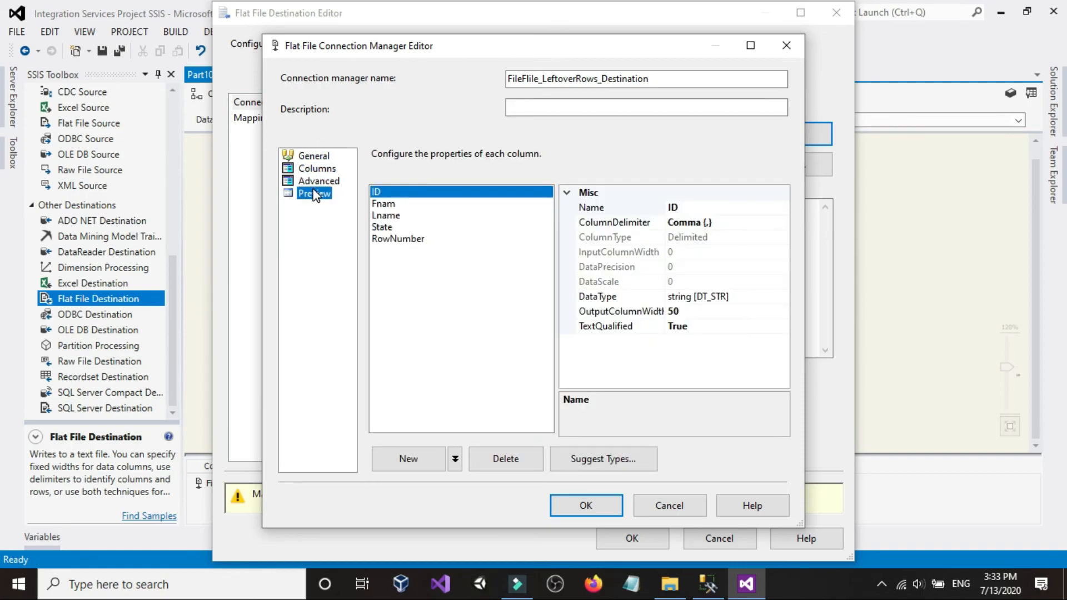
left_click(570, 505)
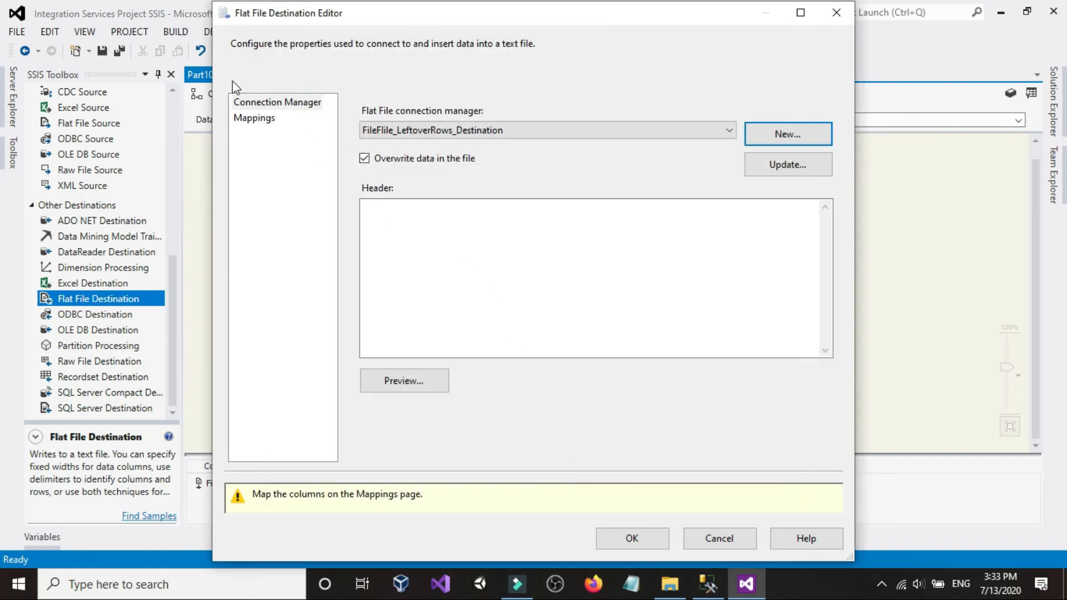
- Map the input columns to the matching destination columns and save the leftover rows destination
left_click(251, 119)
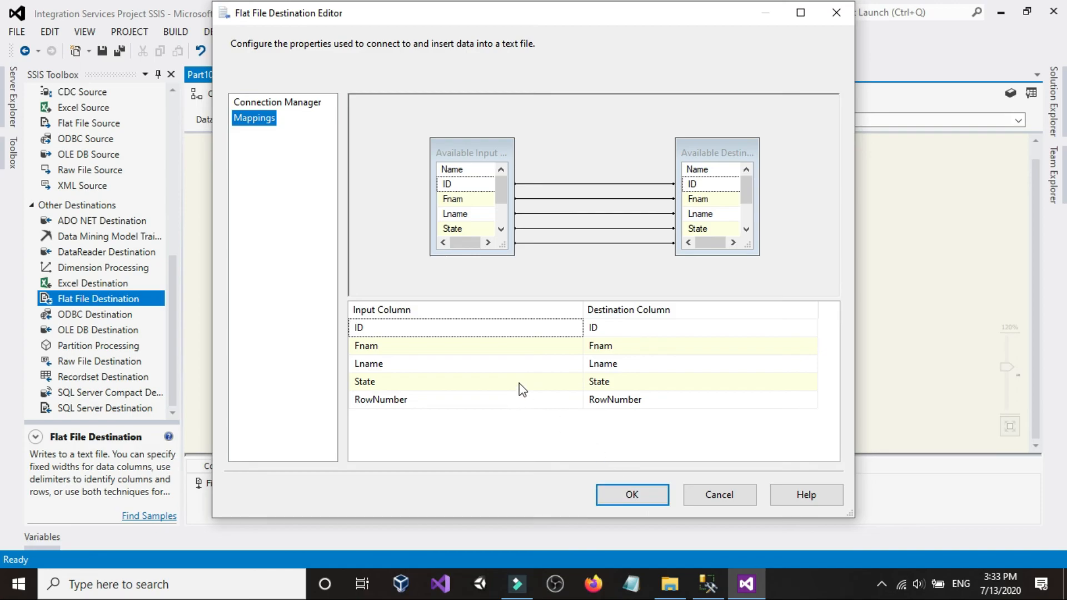
left_click(608, 502)
left_click(211, 275)
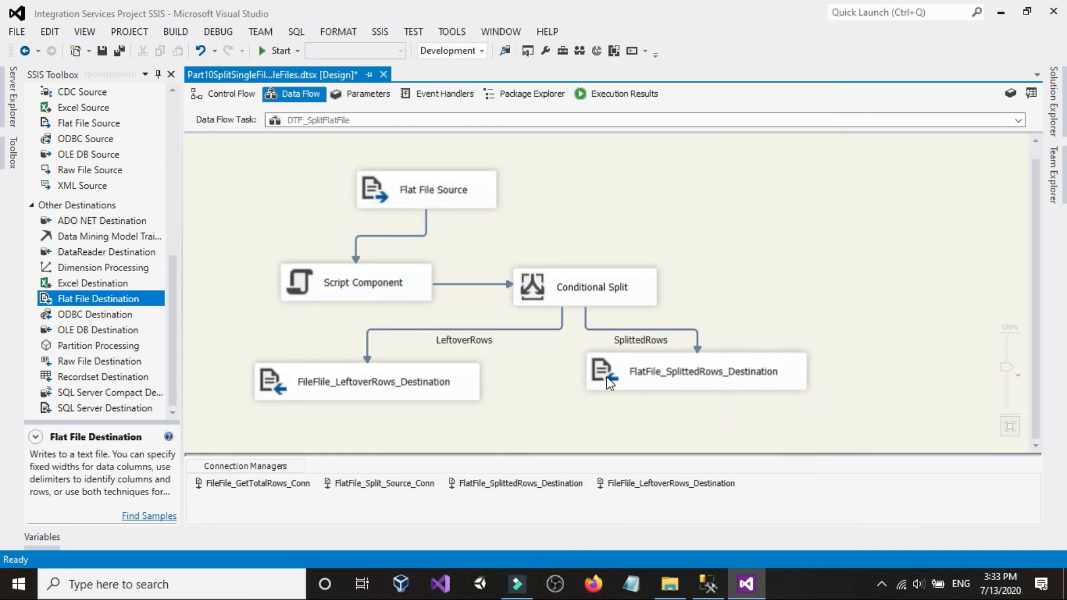
left_click(741, 186)
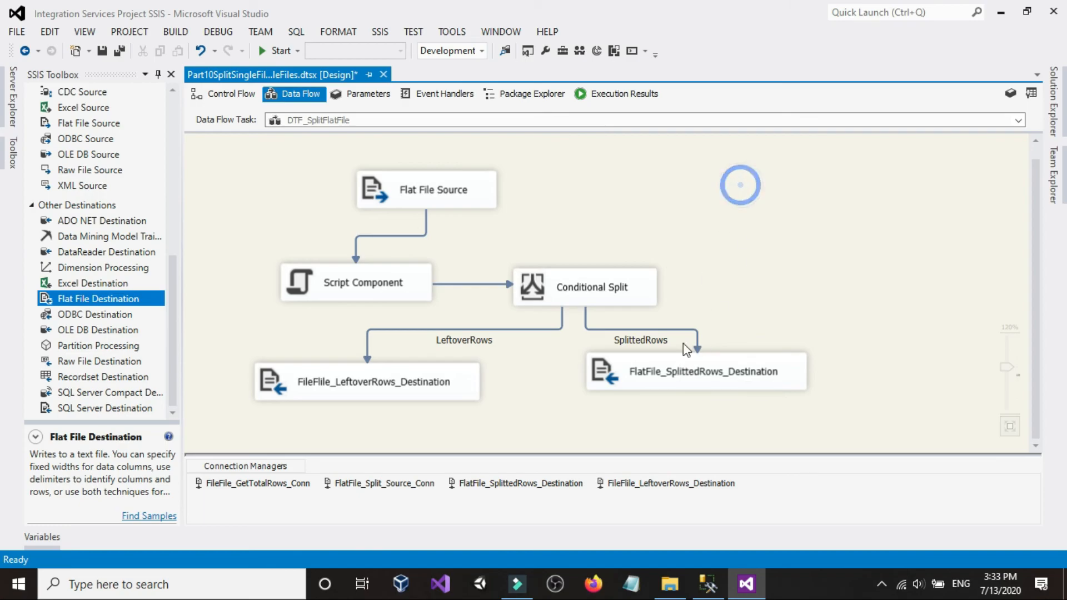
- Switch to File Explorer, refresh CustomersFiles and look inside the LeftoverRows and SplittedRows folders
mouse_move(671, 588)
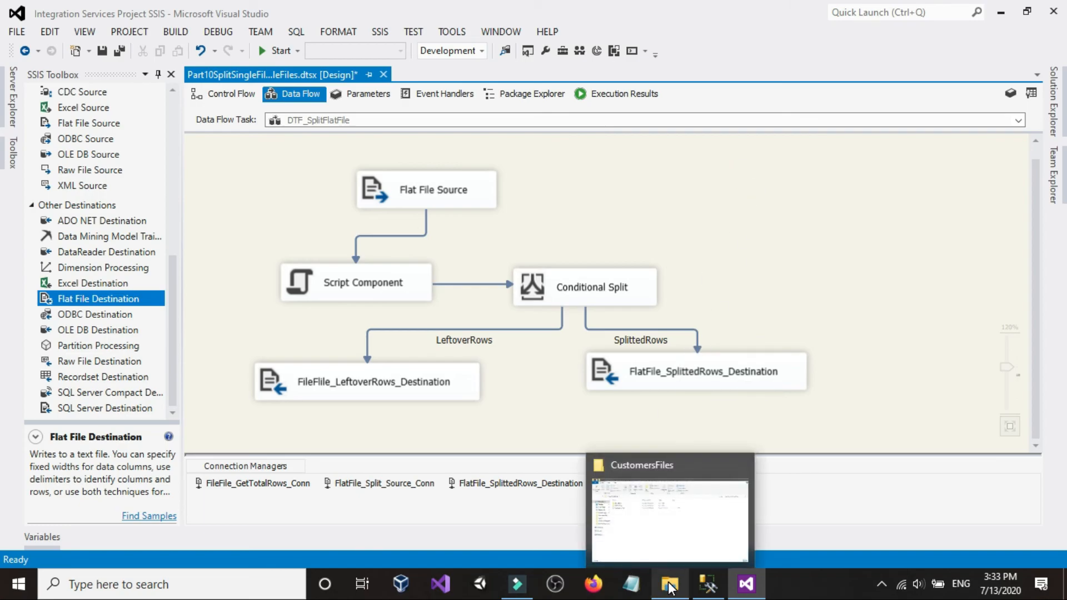
left_click(669, 507)
left_click(477, 364)
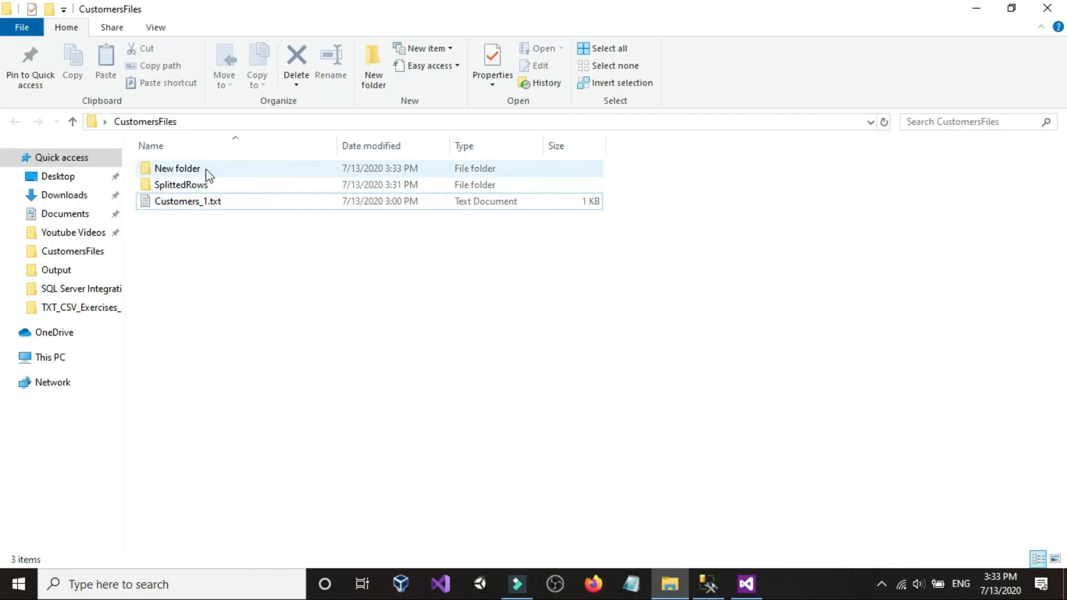
right_click(215, 251)
left_click(245, 314)
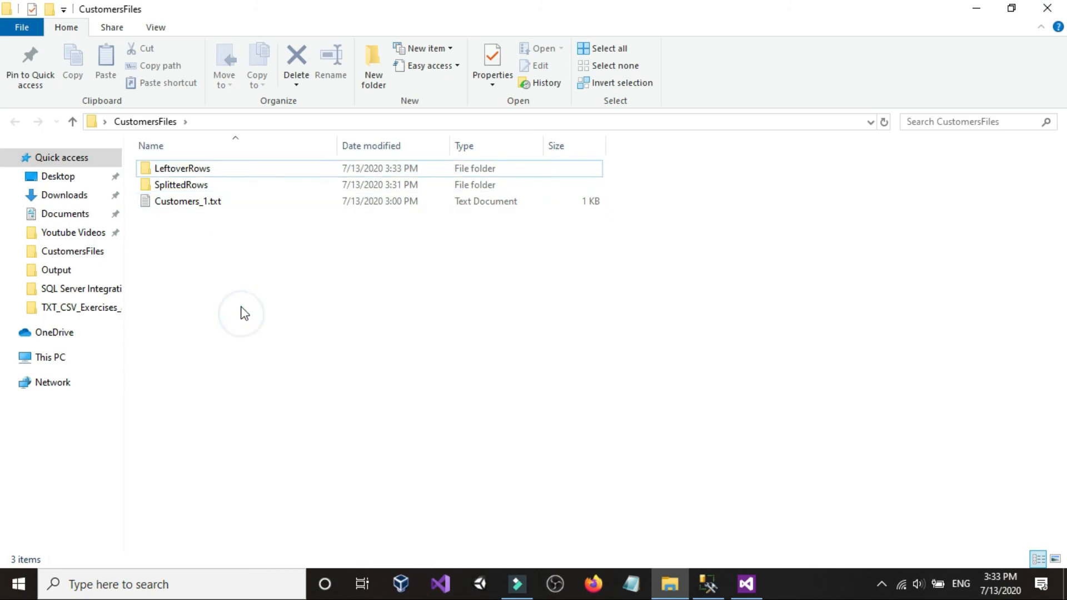
double_click(167, 169)
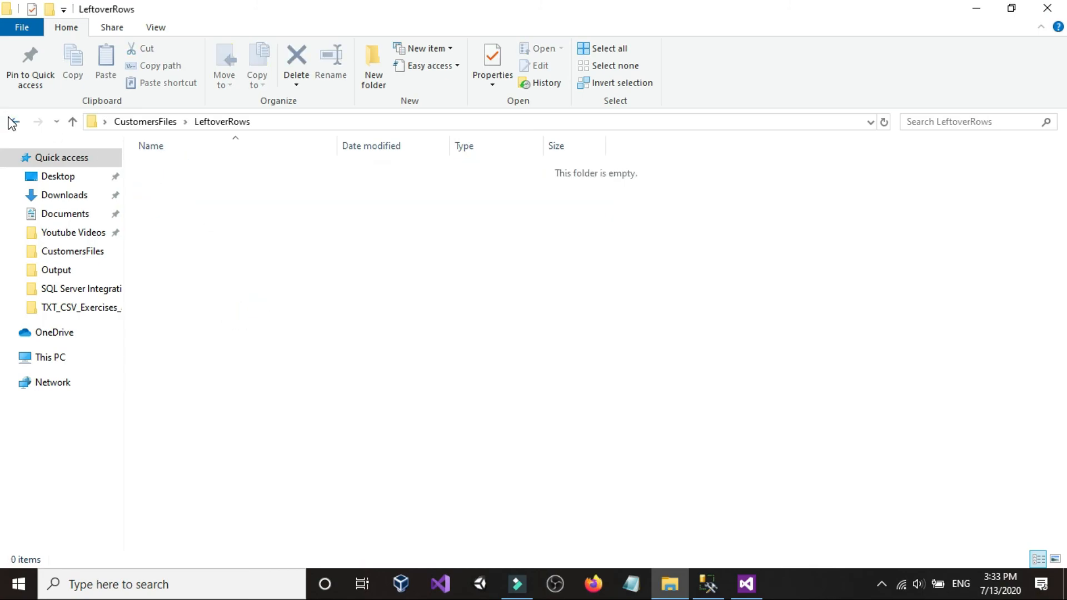
left_click(12, 123)
double_click(188, 187)
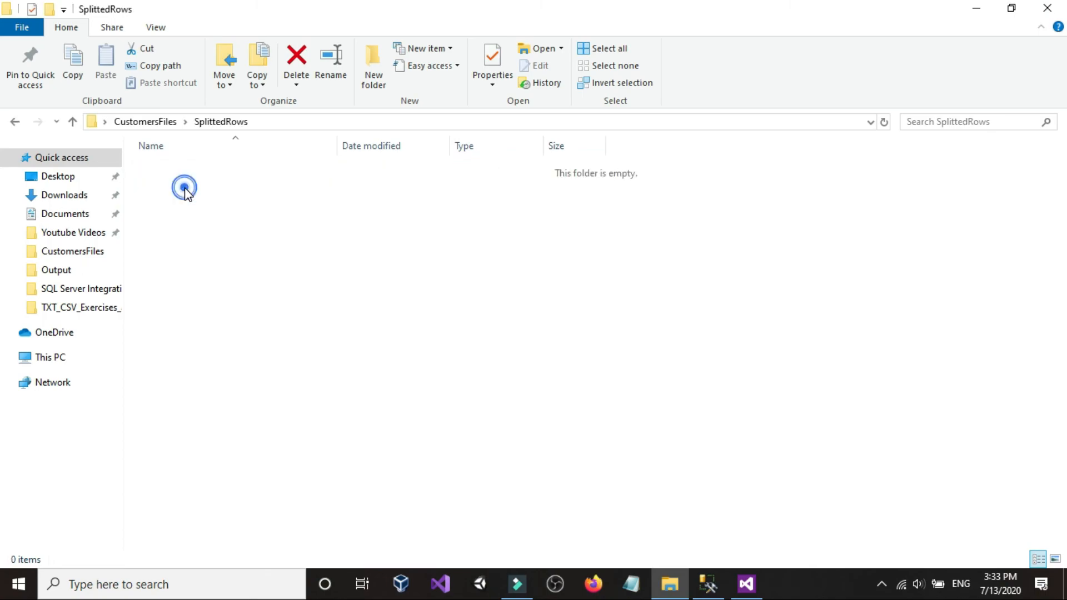
left_click(13, 123)
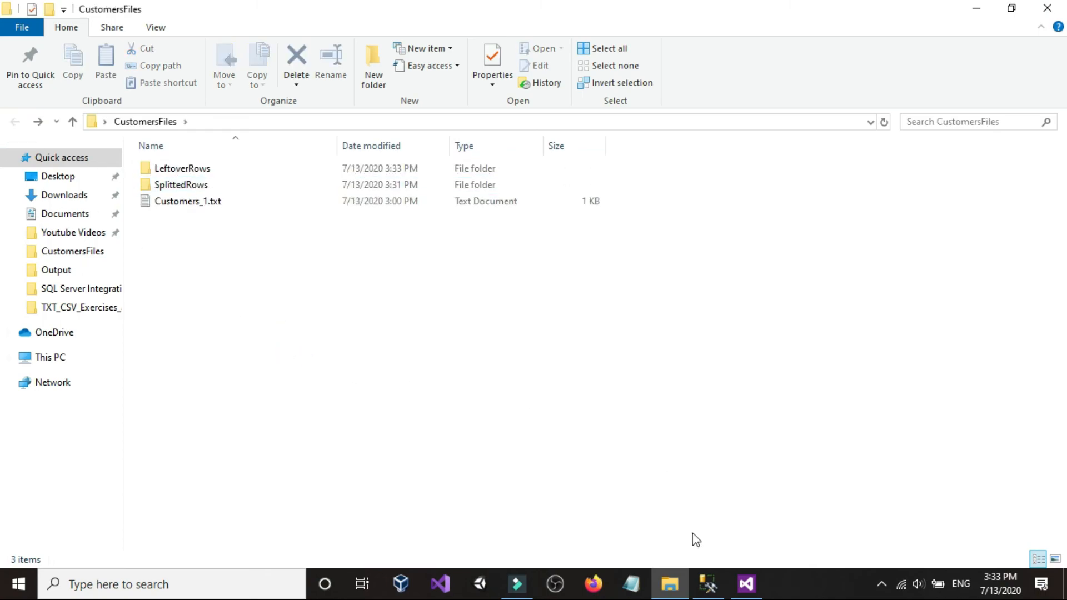
- Switch back to Visual Studio and run the package
left_click(746, 587)
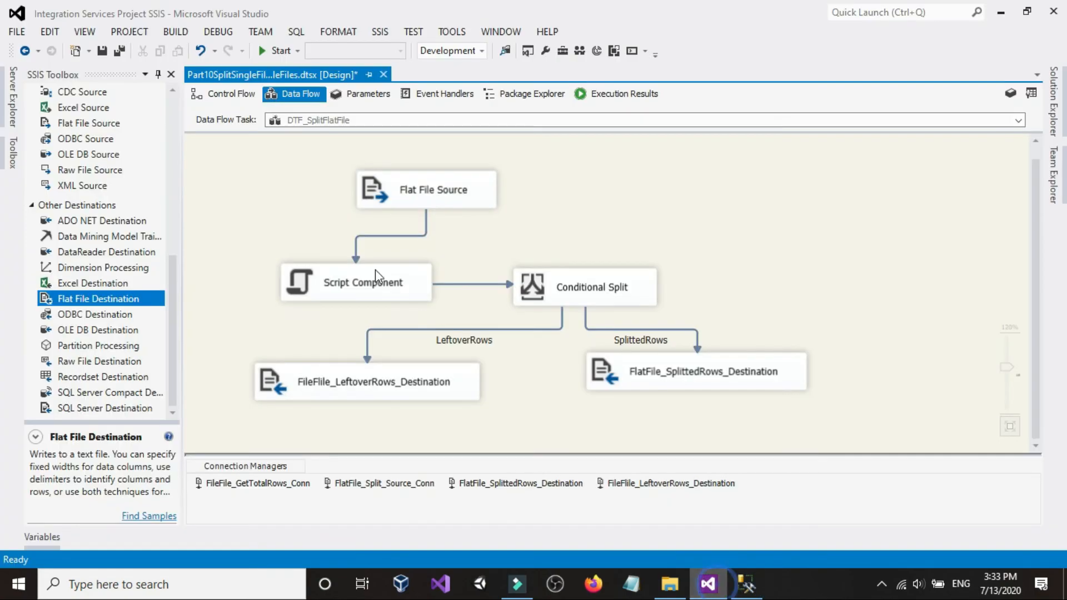
left_click(268, 52)
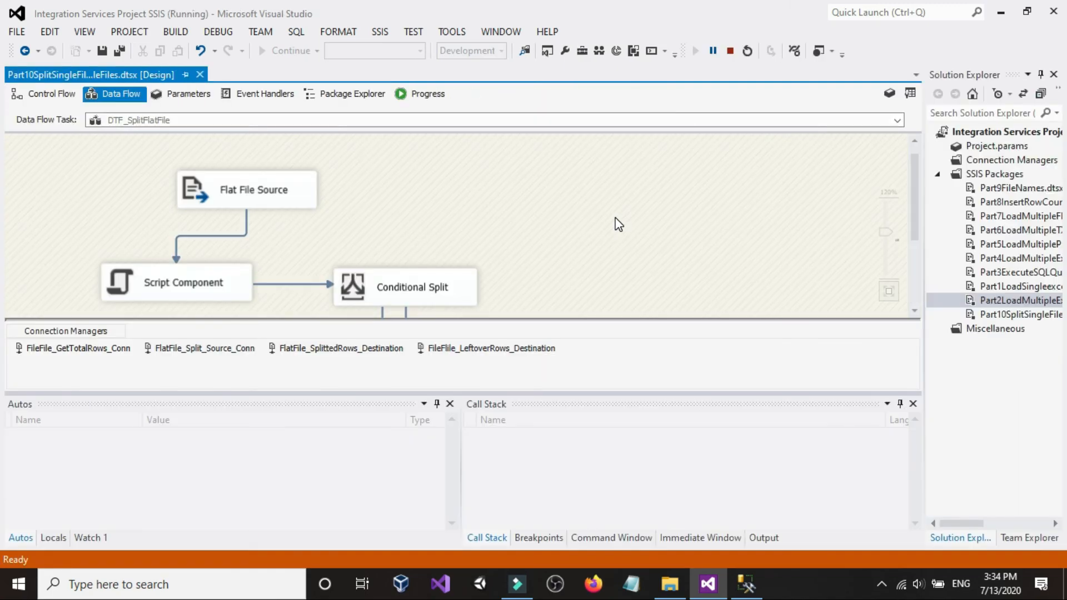
scroll(616, 218, "down", 2)
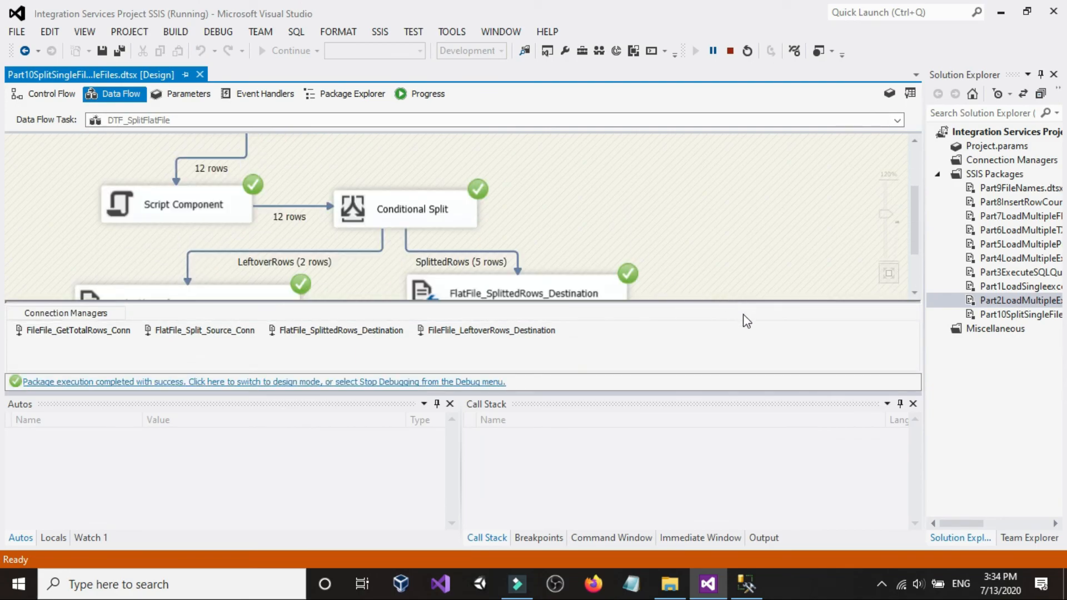
- Auto-hide the Call Stack and Autos pane groups so the whole data flow can be seen
left_click(899, 404)
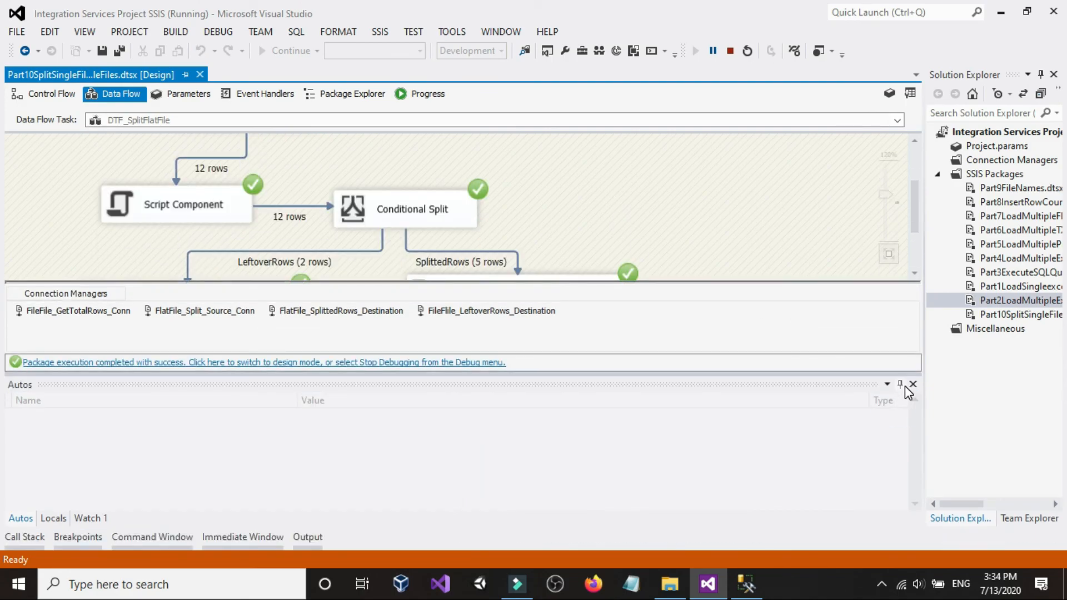
left_click(903, 385)
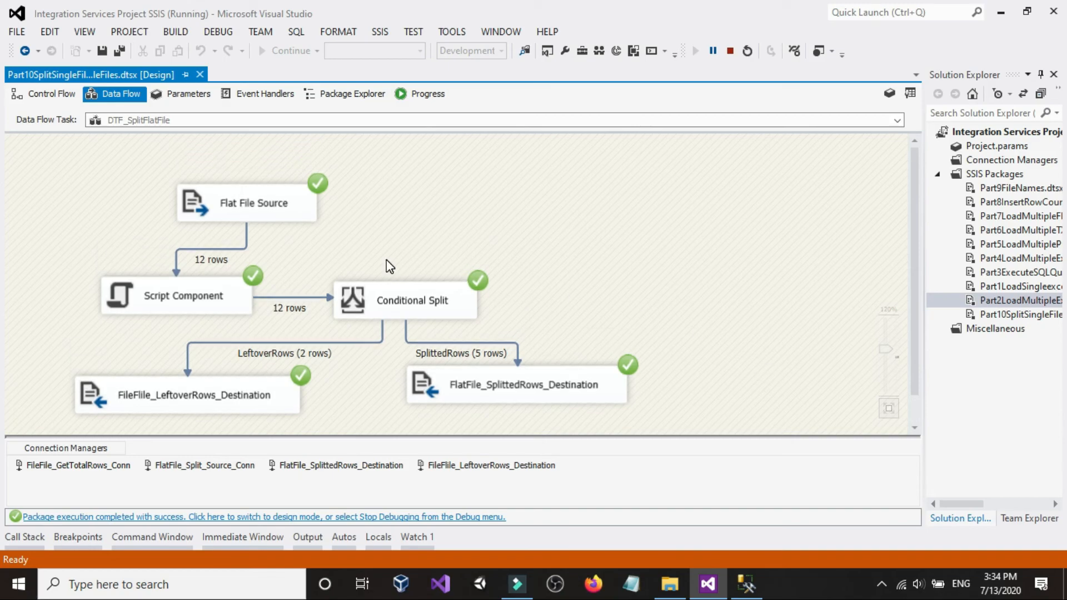
scroll(412, 268, "down", 1)
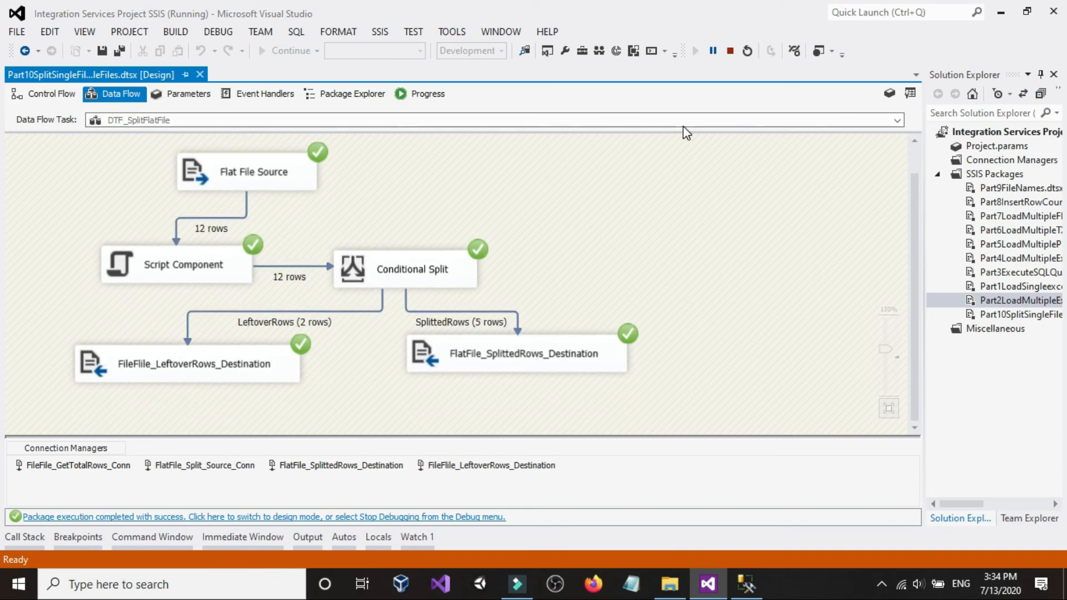
- Display the package variables to check SplitRows, and view the source rows of Customers_1.txt from File Explorer
right_click(635, 182)
left_click(651, 189)
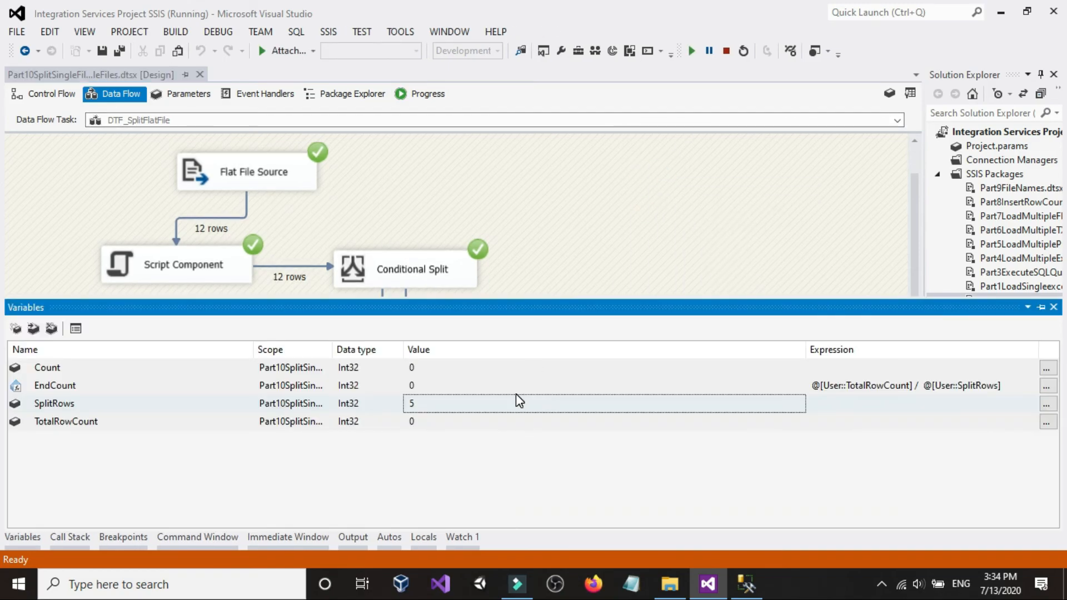
left_click(669, 584)
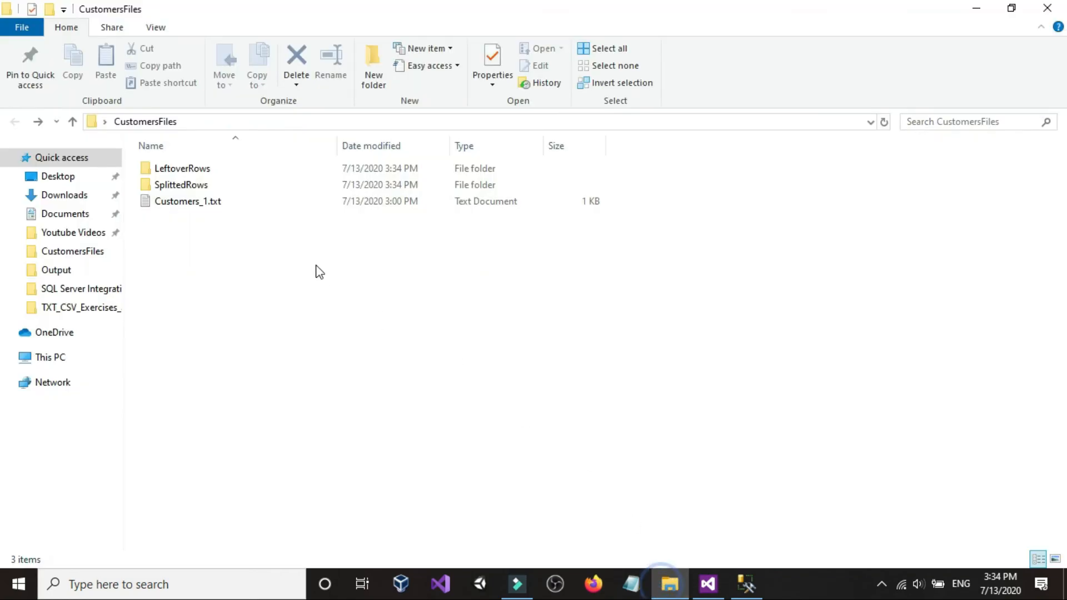
double_click(192, 204)
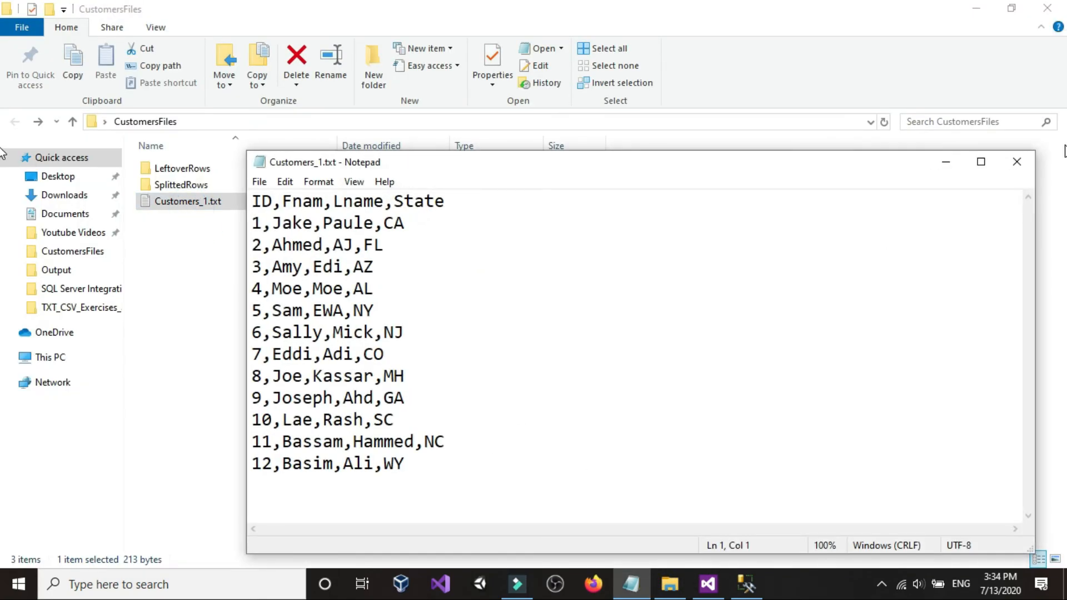
left_click(1016, 162)
- Return to Visual Studio and compare the SplitRows variable with the row counts on the Conditional Split outputs
left_click(745, 585)
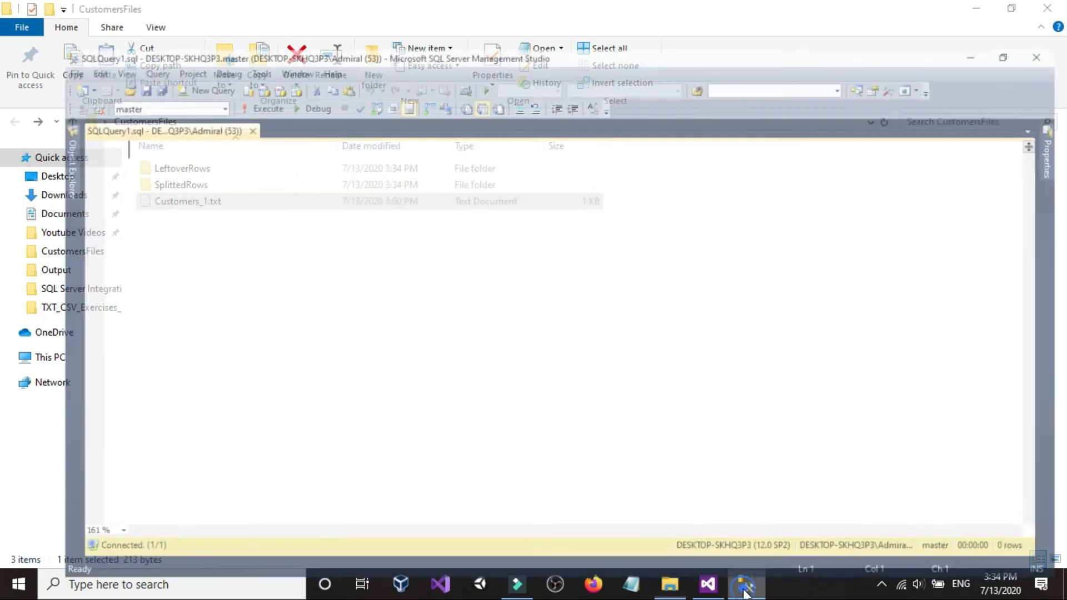
left_click(745, 587)
left_click(708, 585)
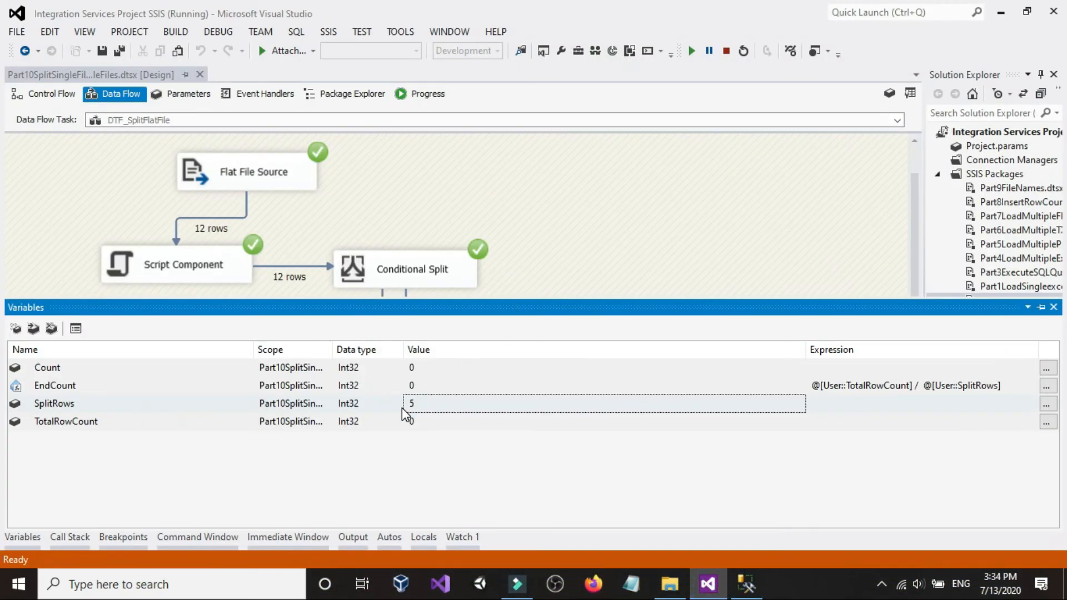
left_click(688, 174)
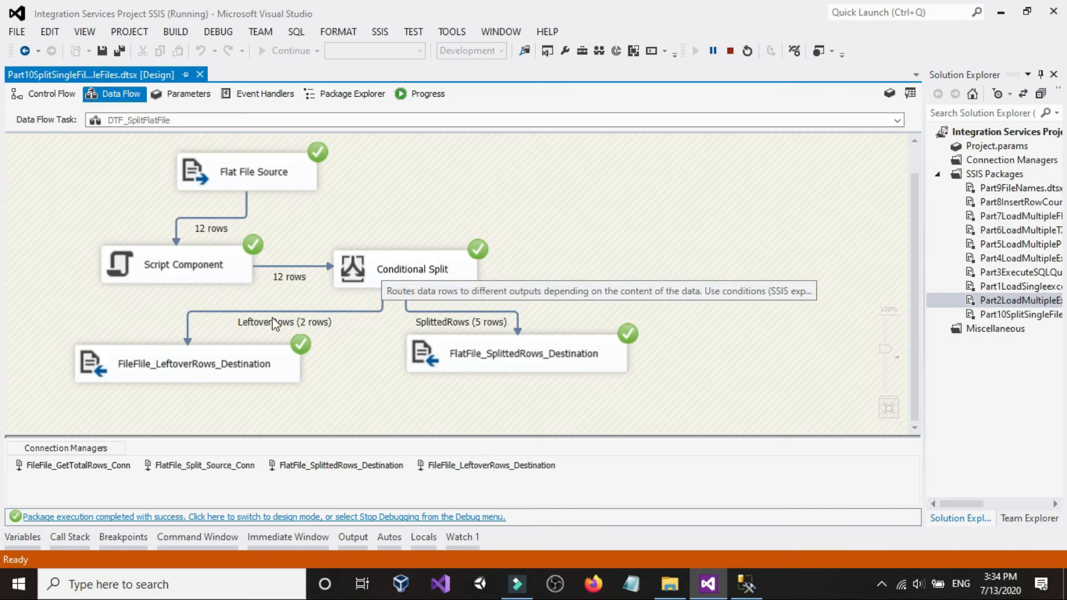
- Switch to File Explorer and examine the rows written to qwer.txt in the SplittedRows folder
left_click(670, 584)
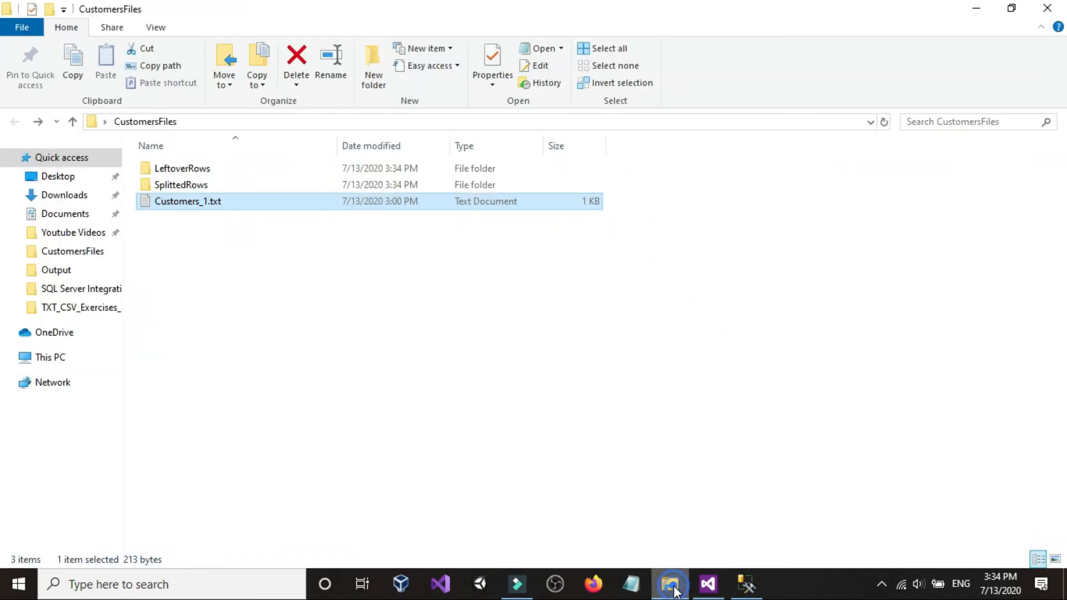
double_click(185, 185)
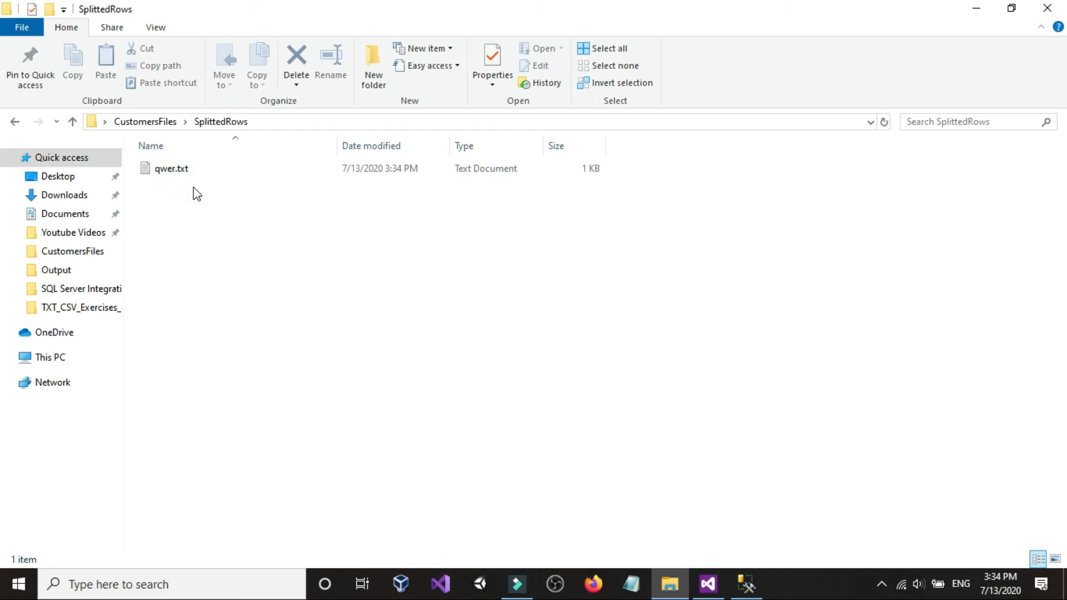
double_click(179, 169)
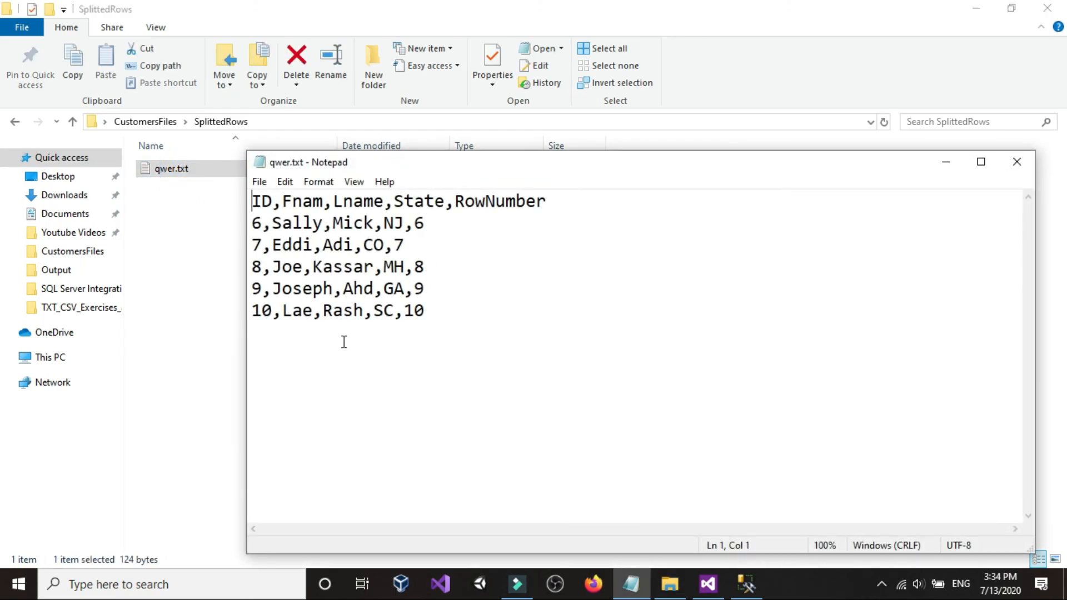
left_click_drag(482, 330, 203, 229)
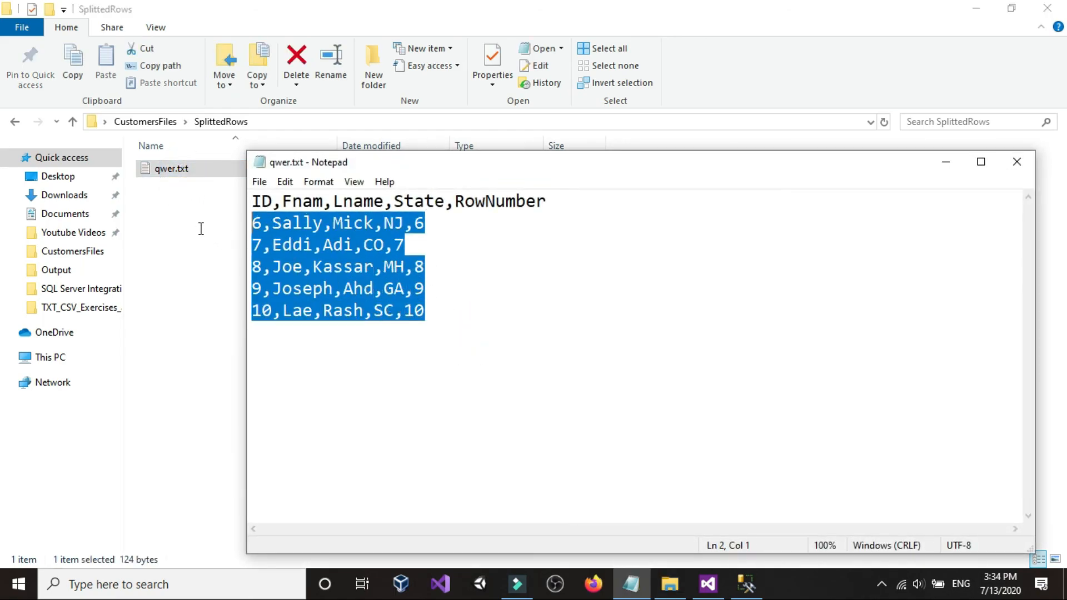
left_click(574, 302)
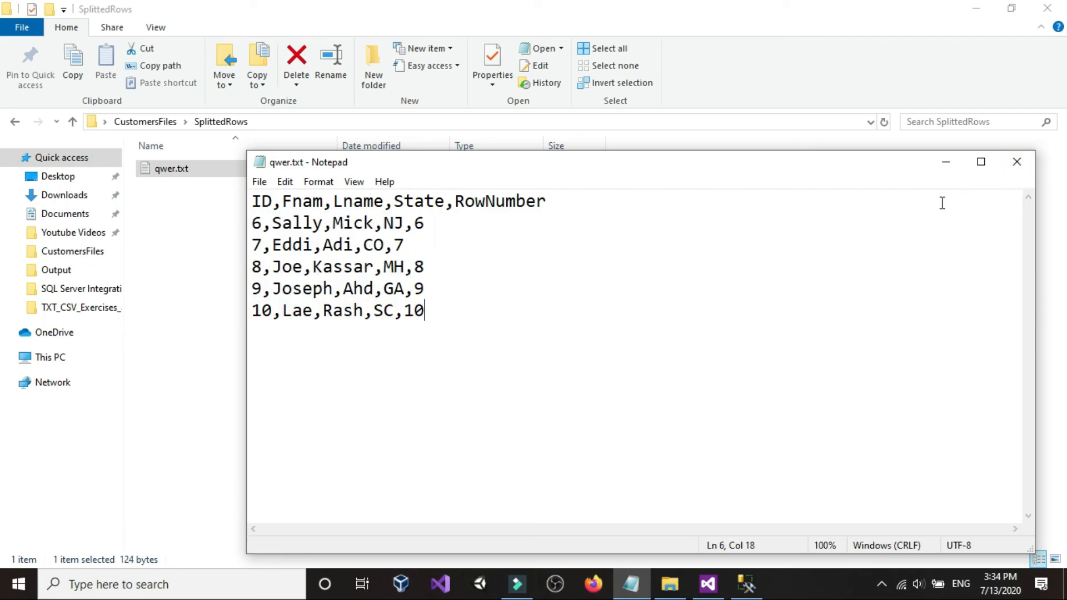
left_click(1018, 162)
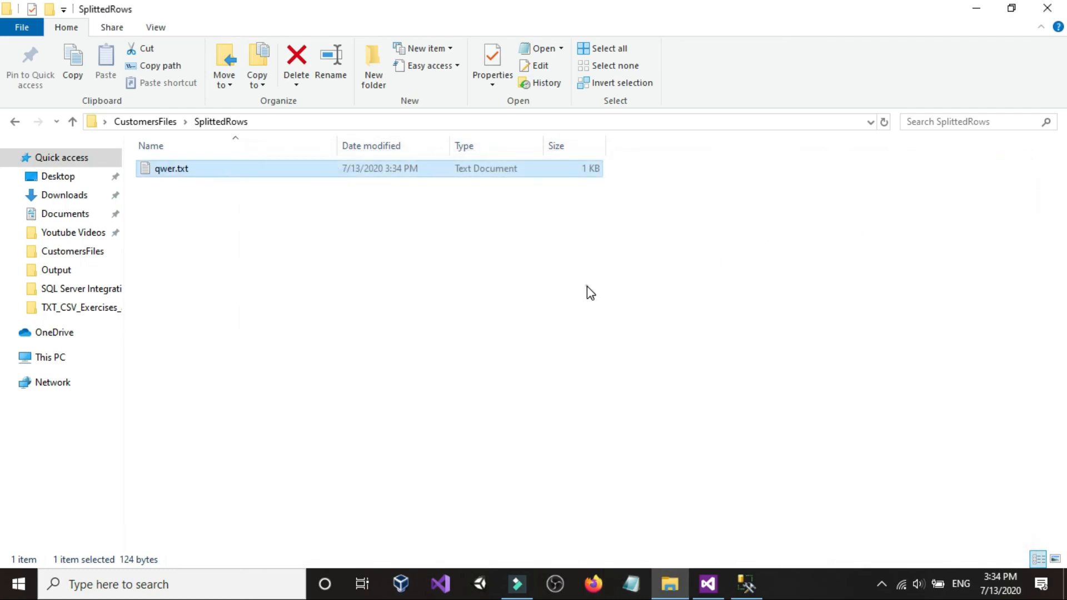
- Examine the rows written to qwqqw.txt in the LeftoverRows folder
left_click(15, 121)
left_click(182, 168)
double_click(182, 168)
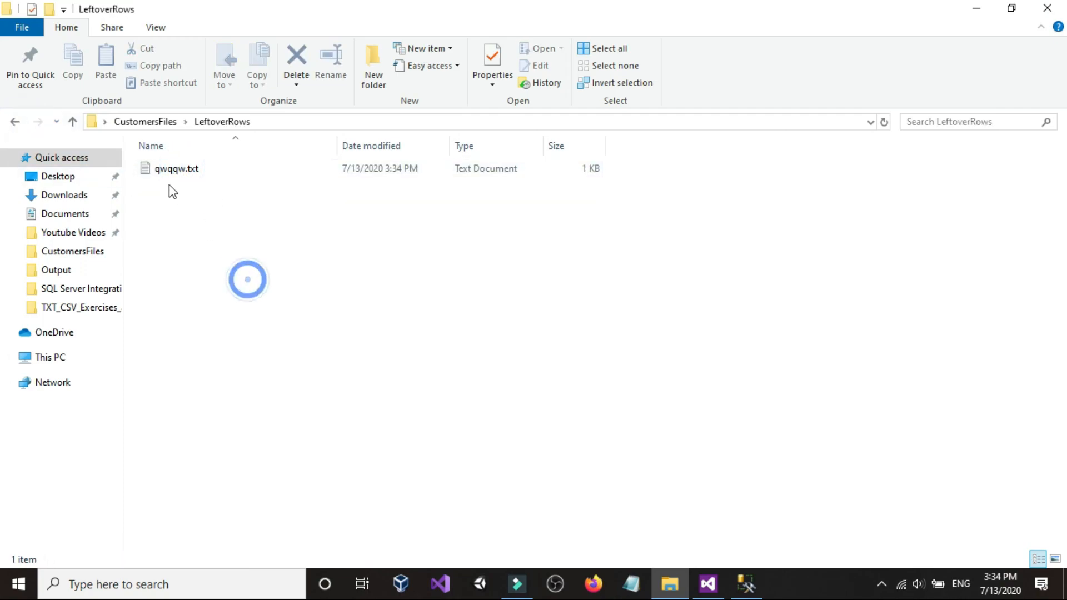
double_click(169, 168)
left_click_drag(452, 255, 191, 215)
left_click(394, 237)
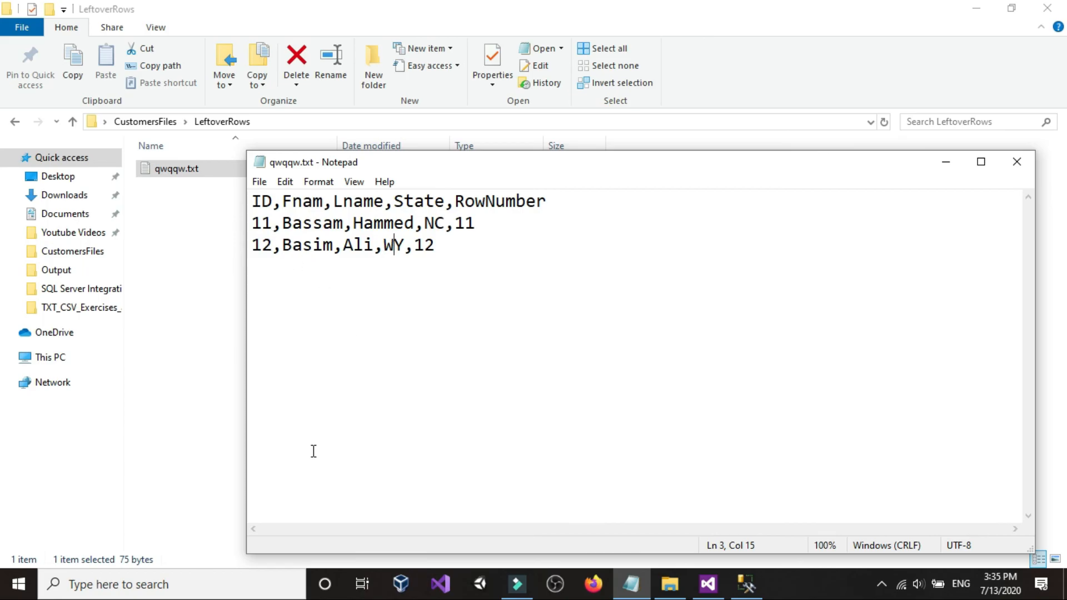
left_click_drag(460, 252, 190, 225)
left_click(977, 240)
left_click(1029, 166)
- Go back to the SplittedRows folder and review the contents of qwer.txt once more
left_click(15, 122)
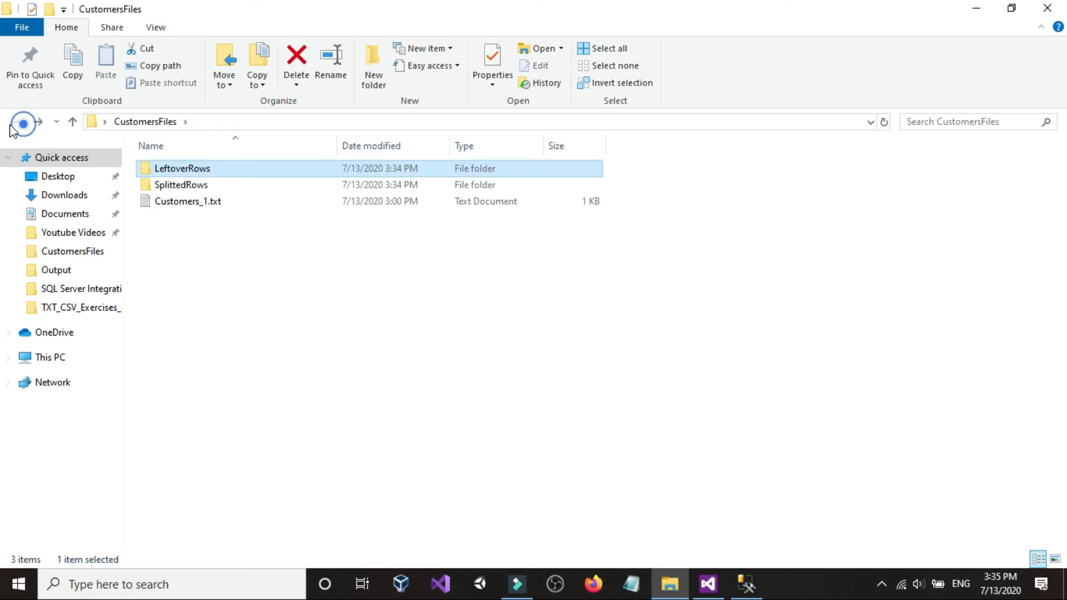
left_click(192, 232)
double_click(183, 185)
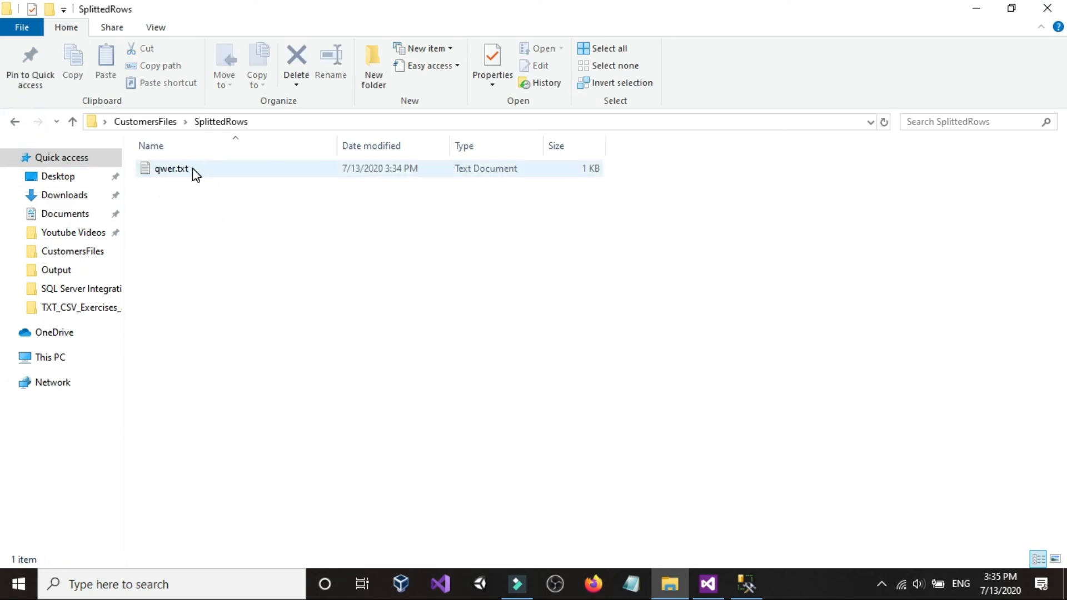
double_click(190, 169)
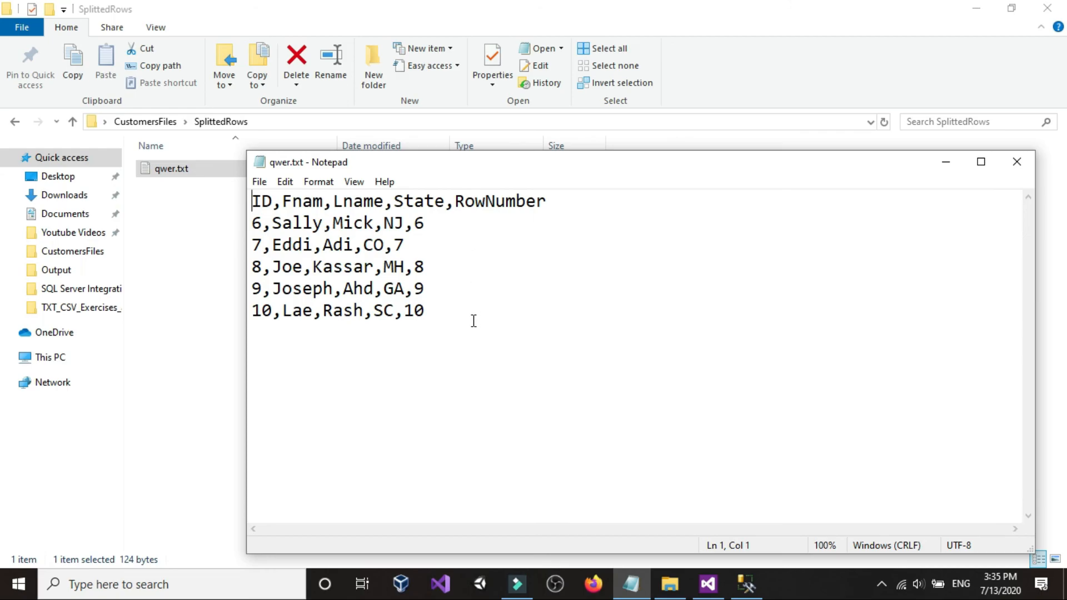
left_click(1017, 161)
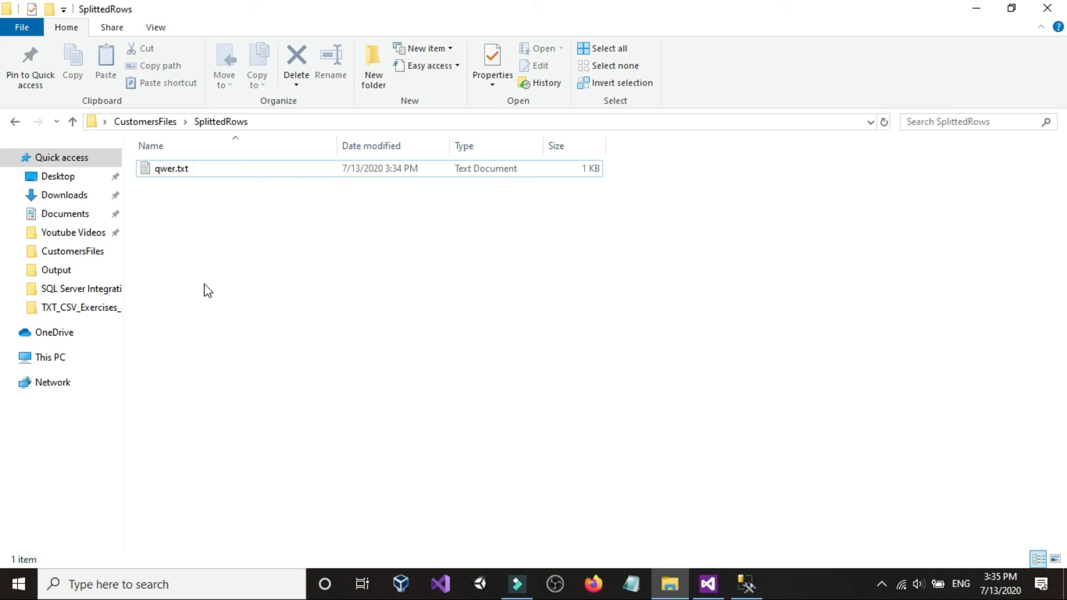
- Delete qwer.txt from the SplittedRows folder
mouse_move(741, 593)
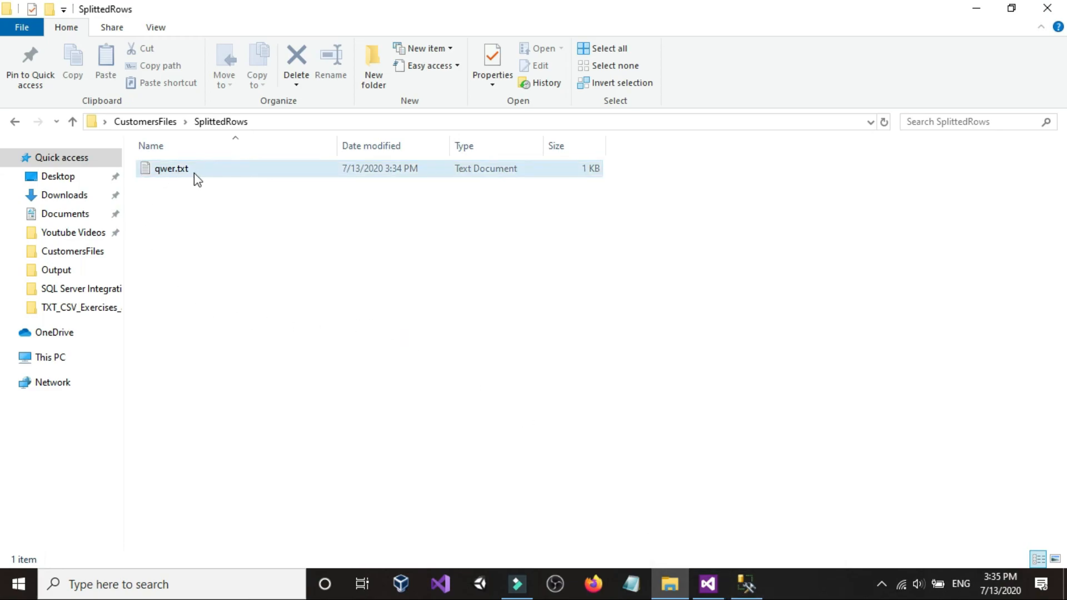
left_click_drag(181, 173, 308, 265)
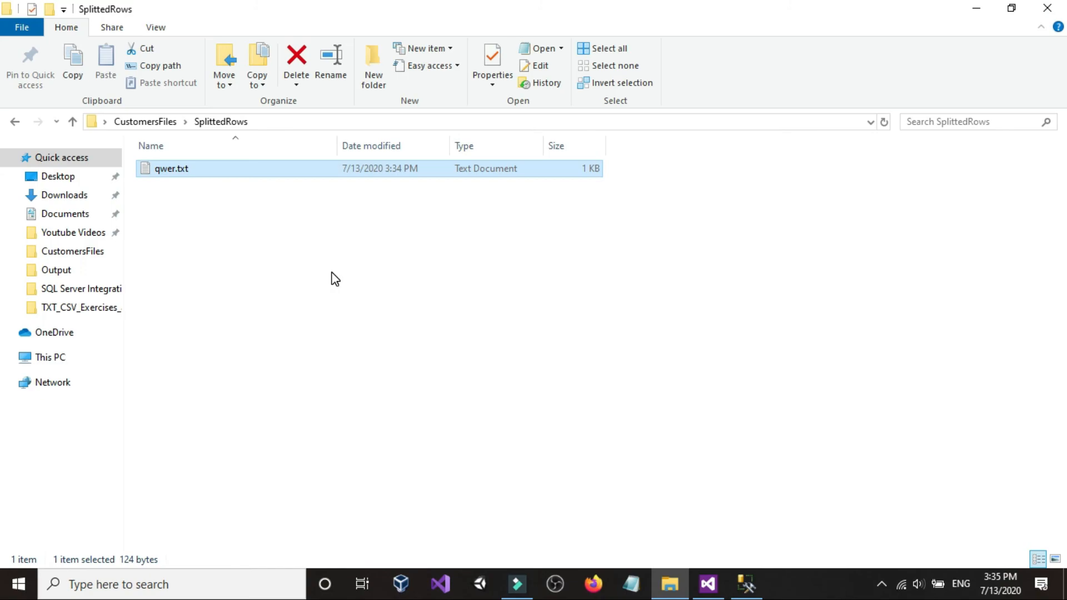
key("Delete")
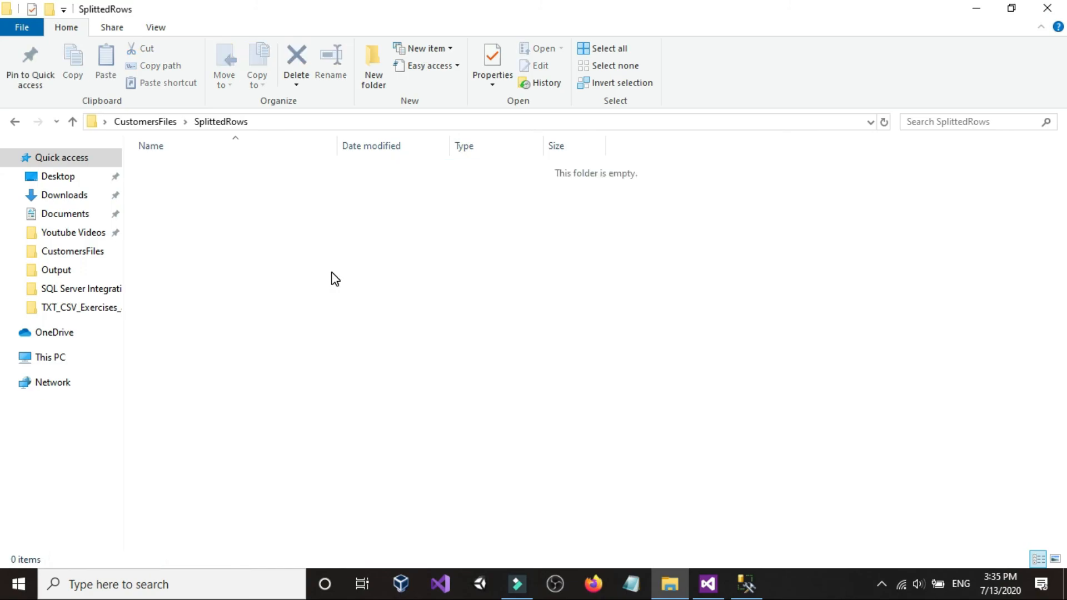
- Delete qwqqw.txt from the LeftoverRows folder
left_click(17, 119)
double_click(196, 168)
left_click_drag(212, 238, 161, 174)
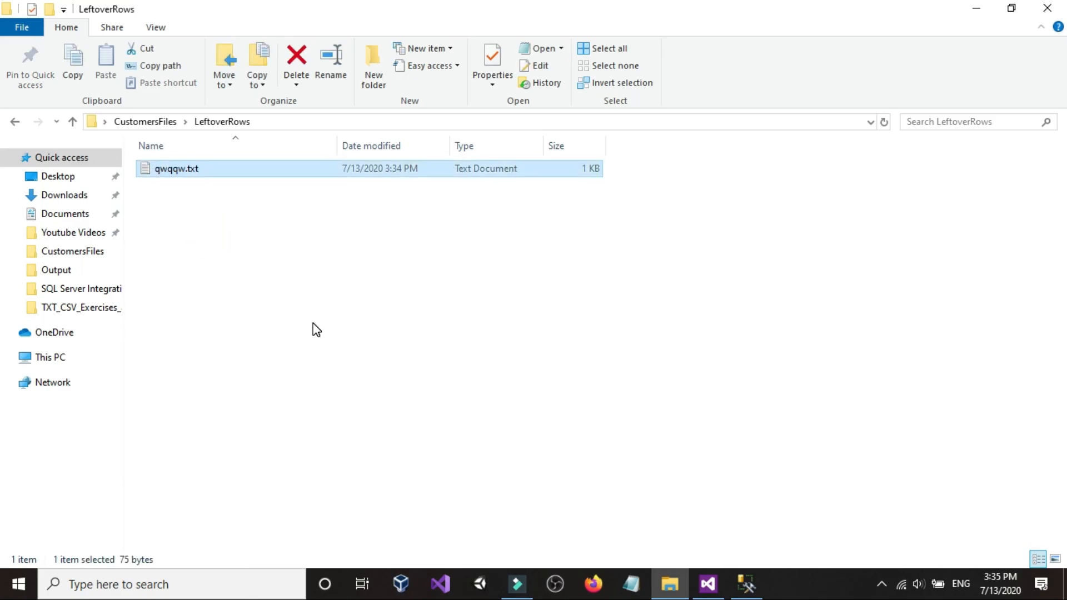
key("Delete")
left_click(322, 330)
- Switch to Visual Studio and stop debugging the package
left_click(750, 583)
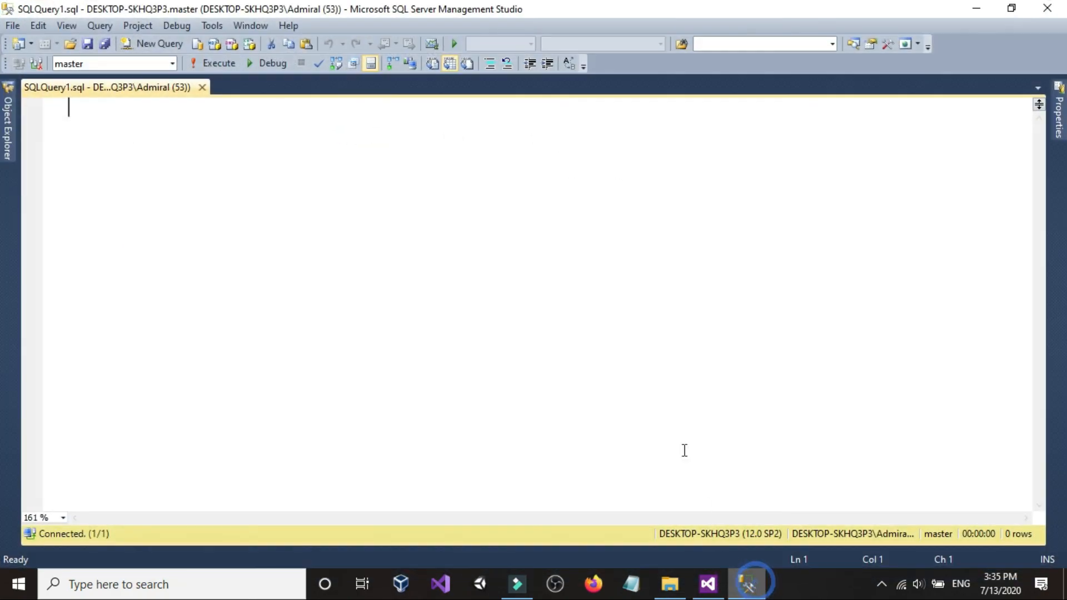
left_click(708, 584)
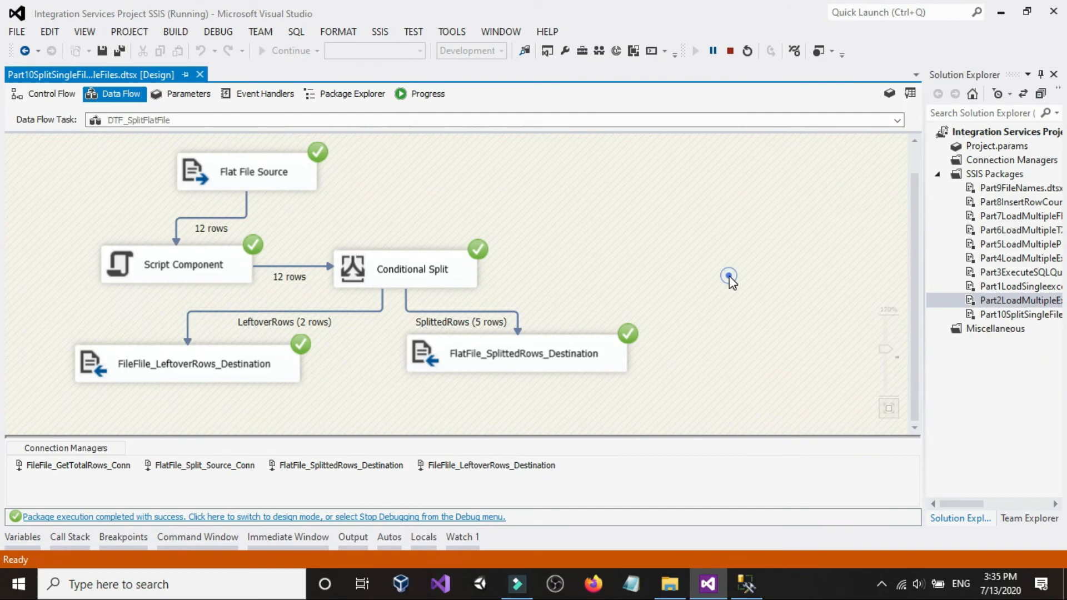
left_click(731, 50)
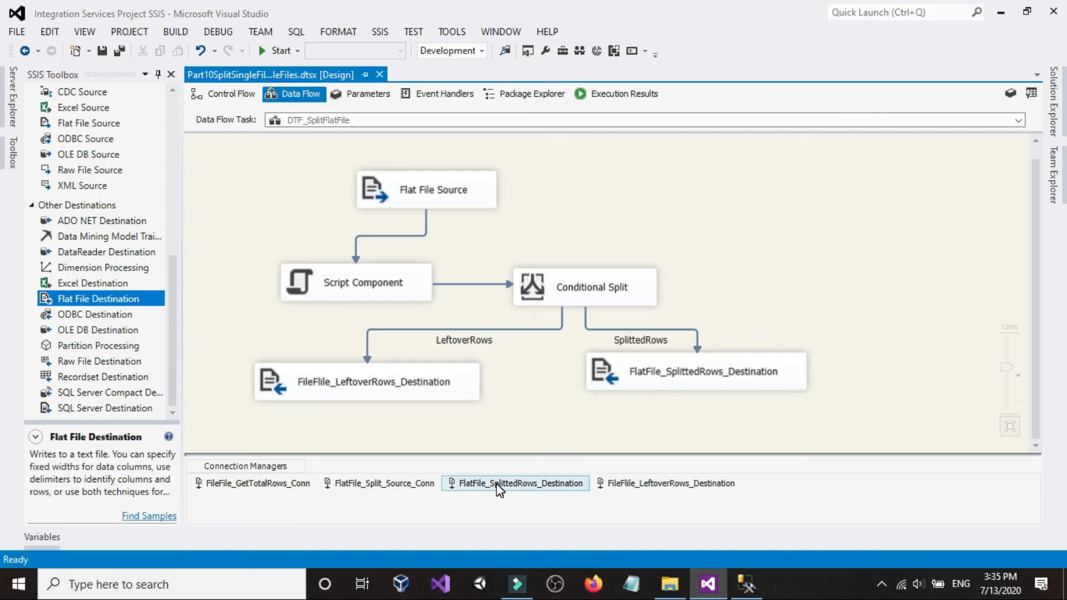
double_click(672, 375)
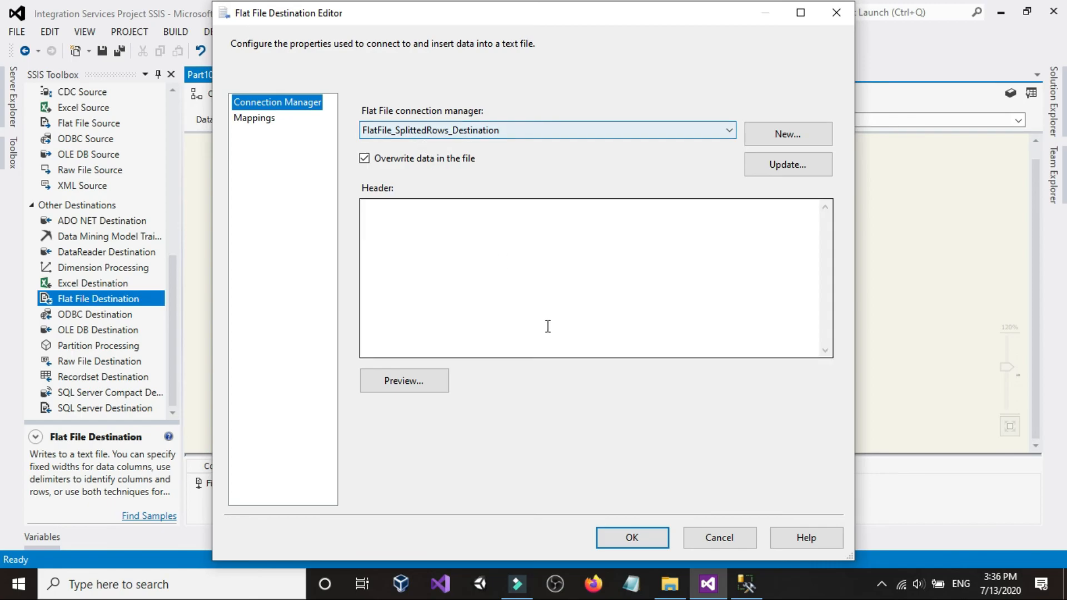
left_click(690, 538)
right_click(533, 487)
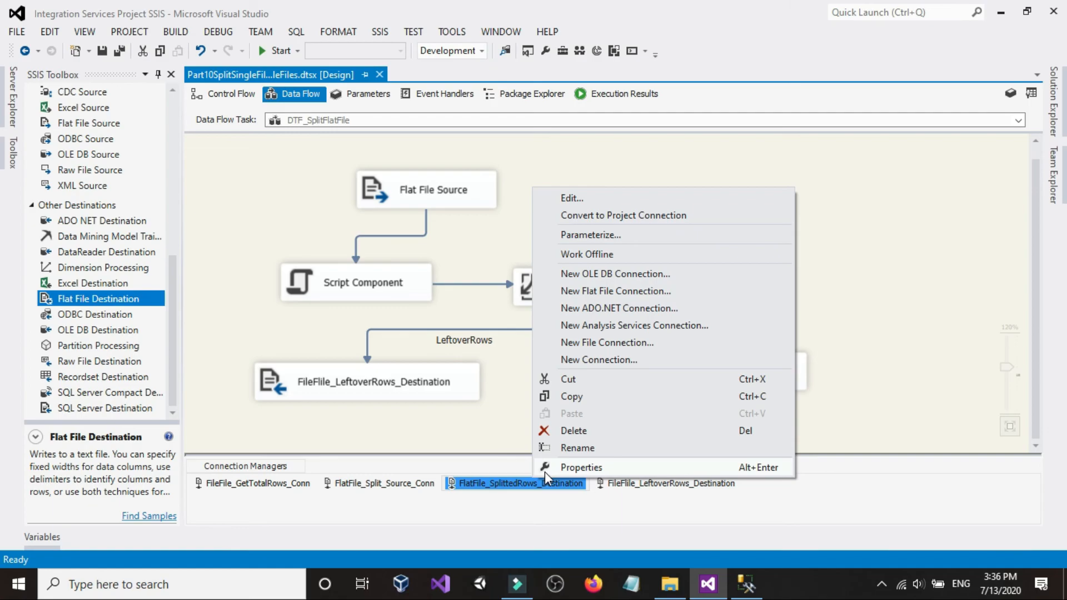
left_click(558, 469)
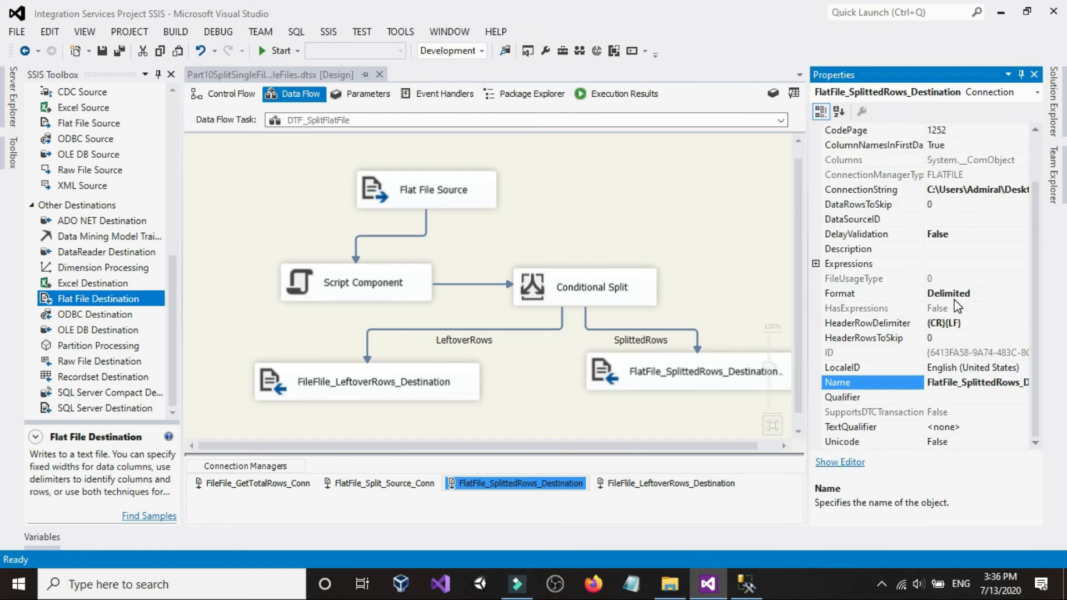
left_click(966, 264)
left_click(1021, 264)
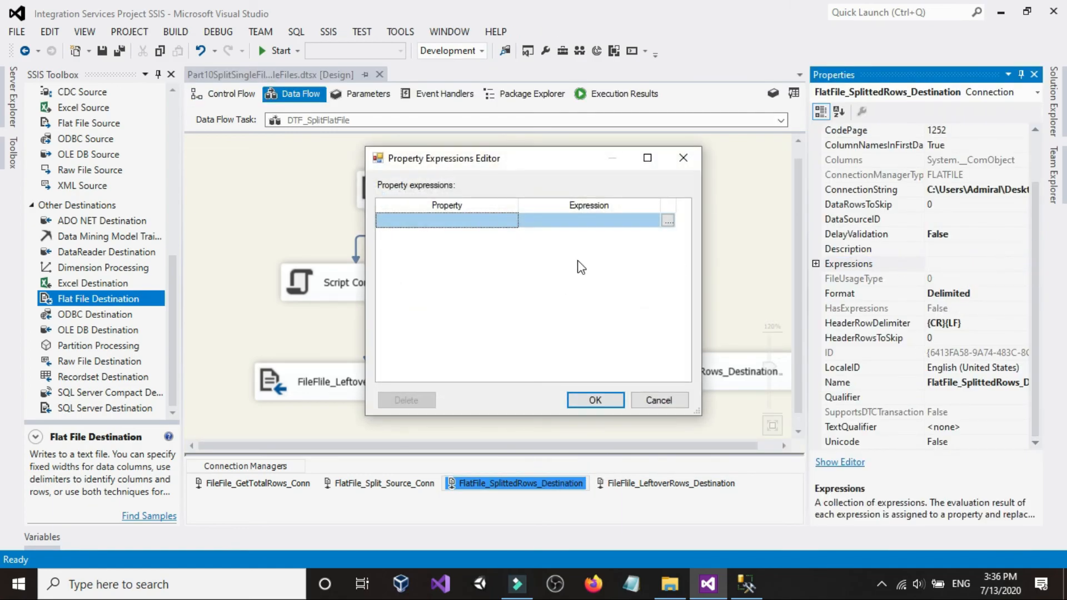
left_click(511, 220)
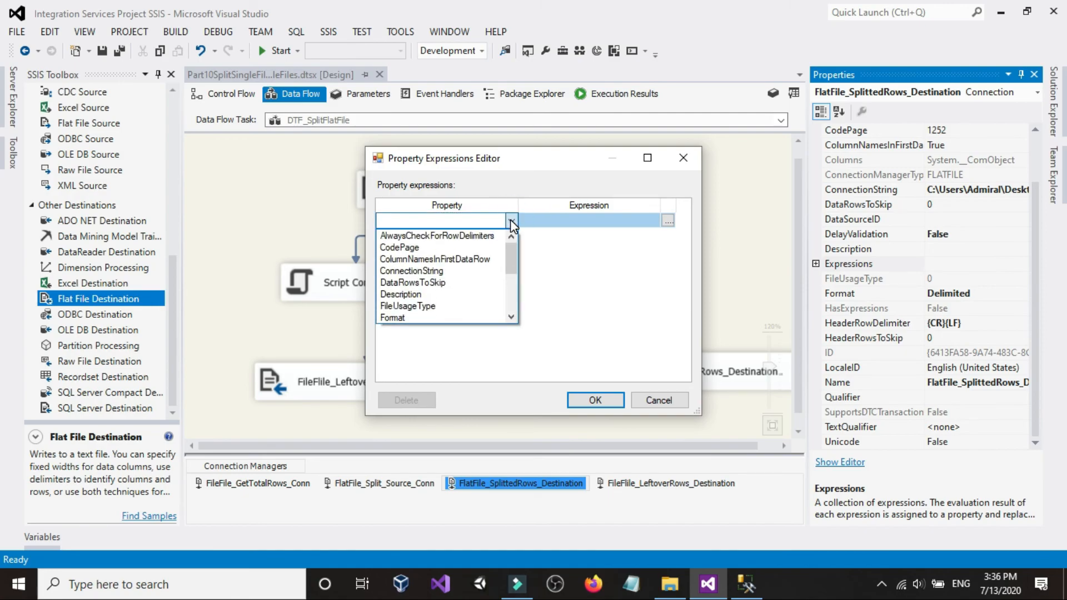
left_click(453, 271)
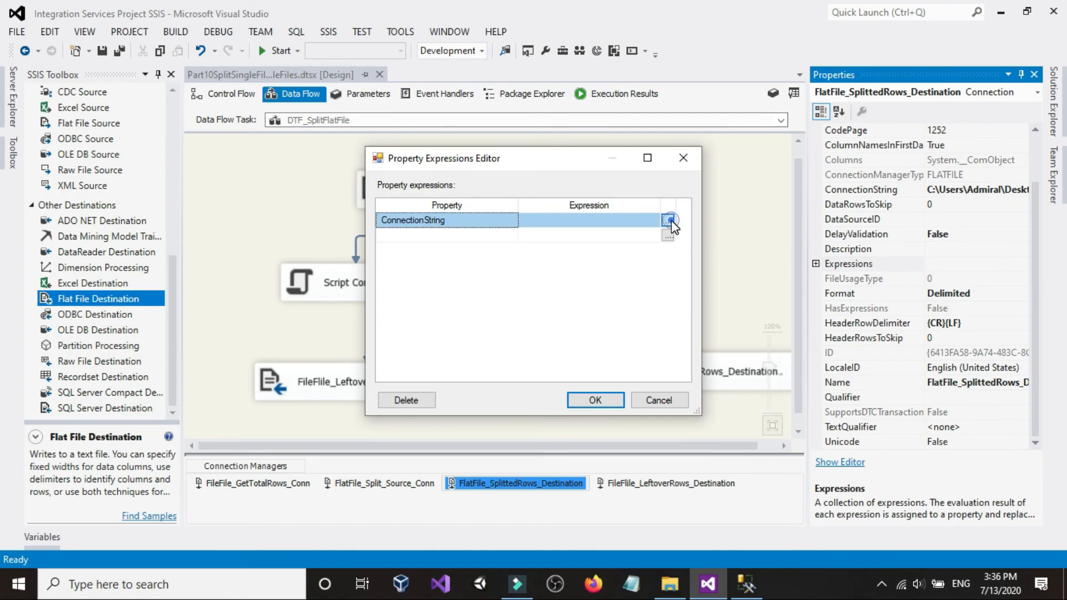
left_click(668, 221)
left_click(450, 72)
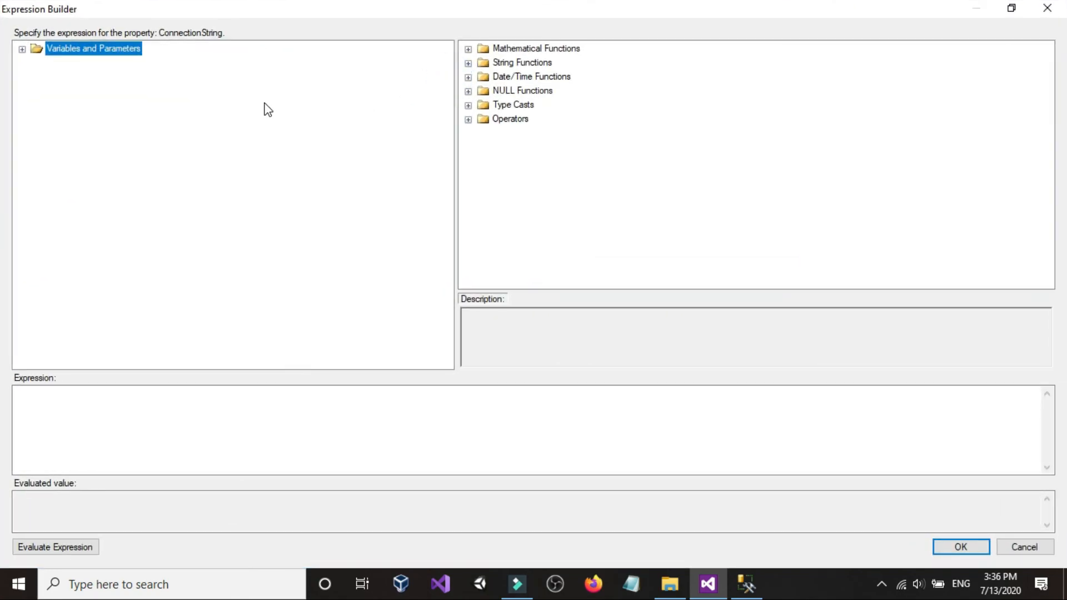
double_click(119, 52)
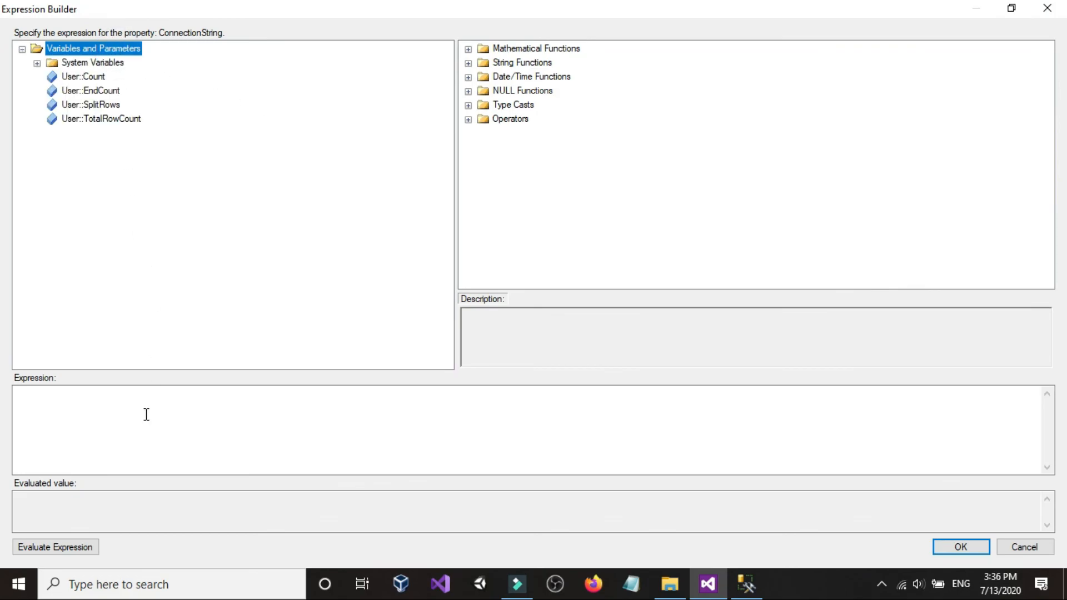
left_click(141, 441)
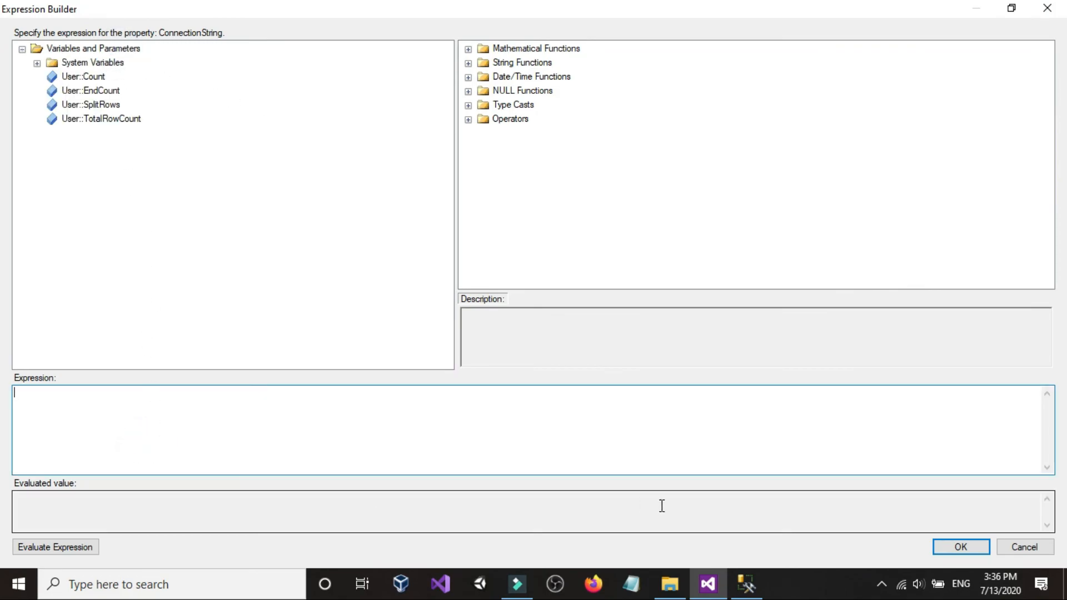
- Switch to File Explorer and copy the full path of the SplittedRows folder inside CustomersFiles
left_click(670, 584)
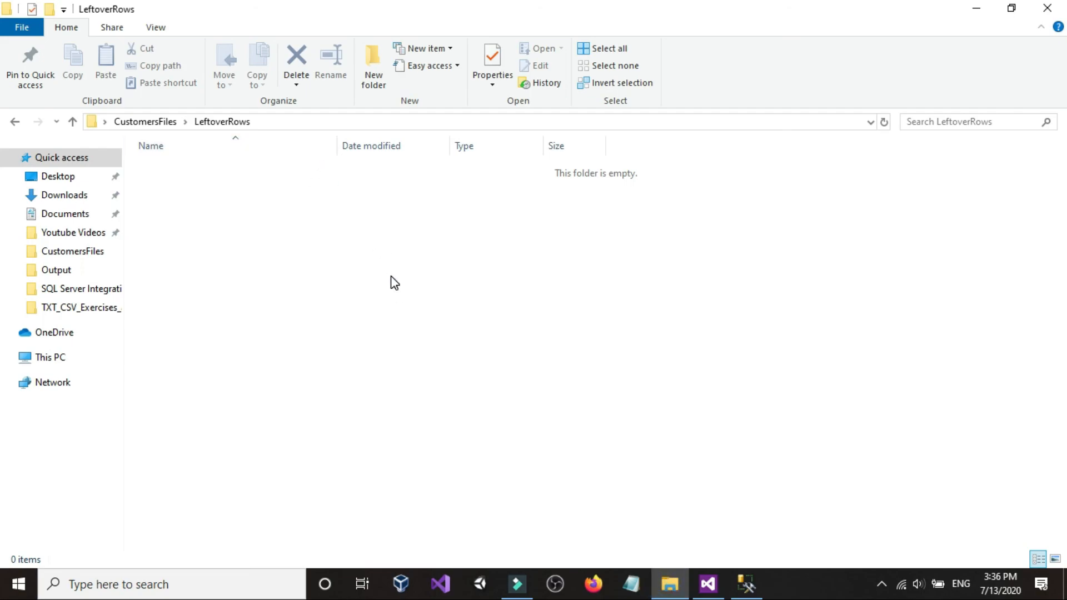
left_click(15, 121)
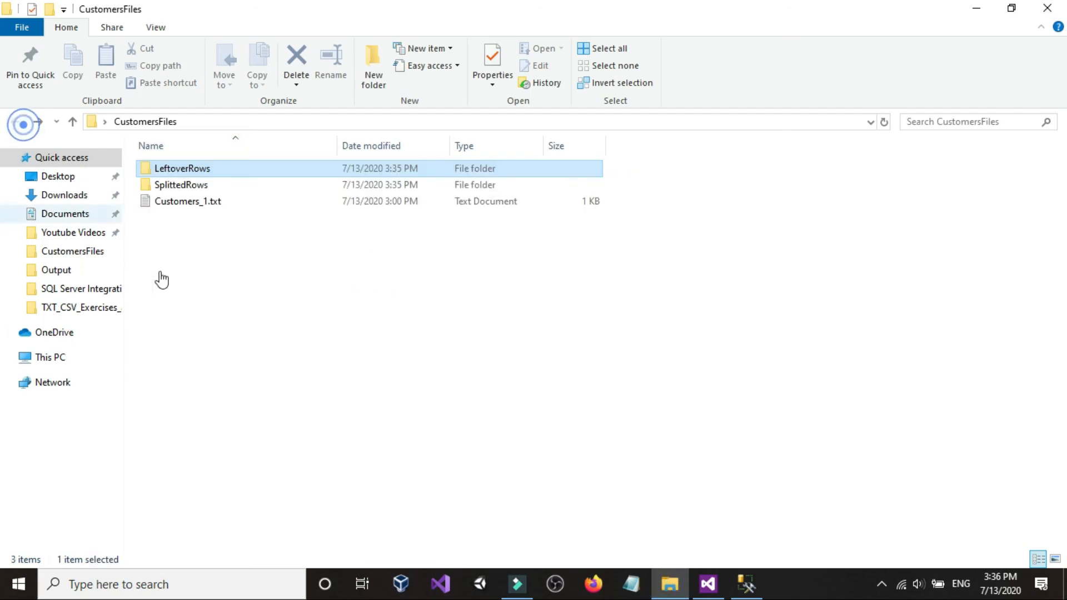
double_click(189, 185)
left_click(342, 128)
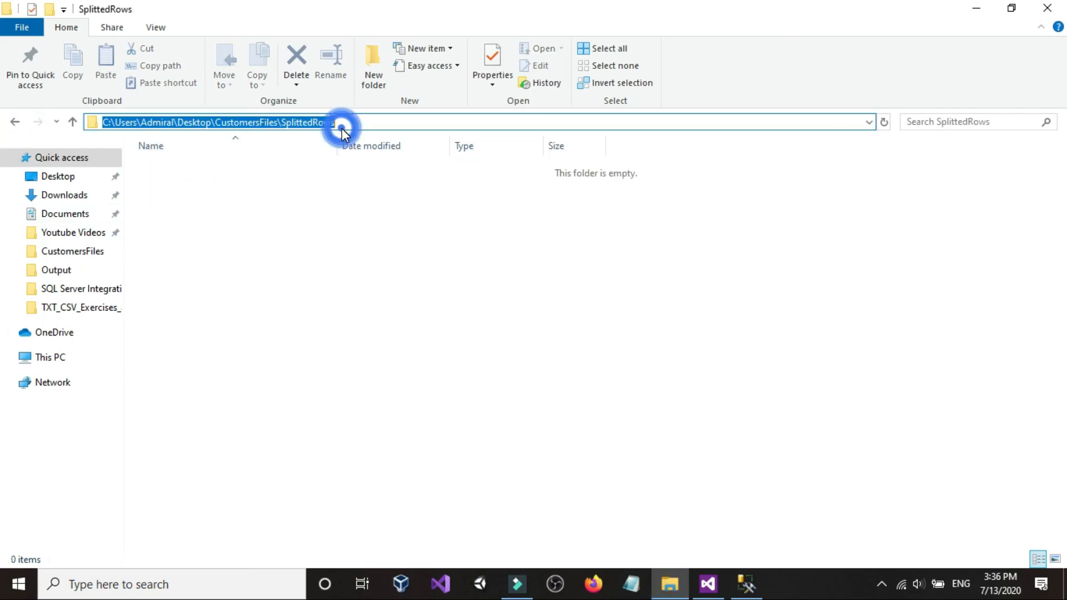
right_click(345, 128)
left_click(382, 174)
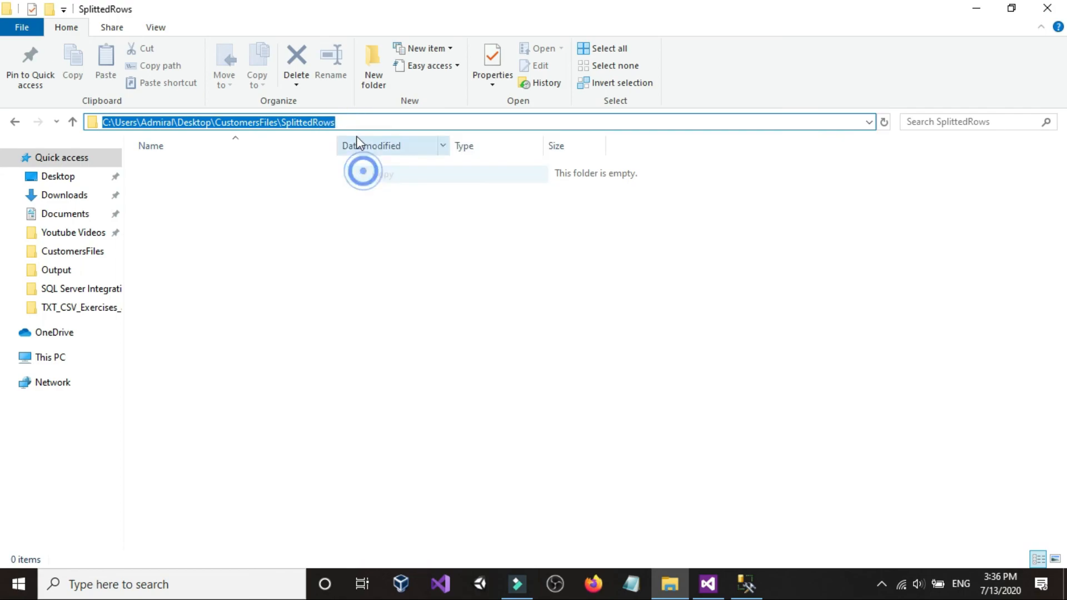
left_click(298, 257)
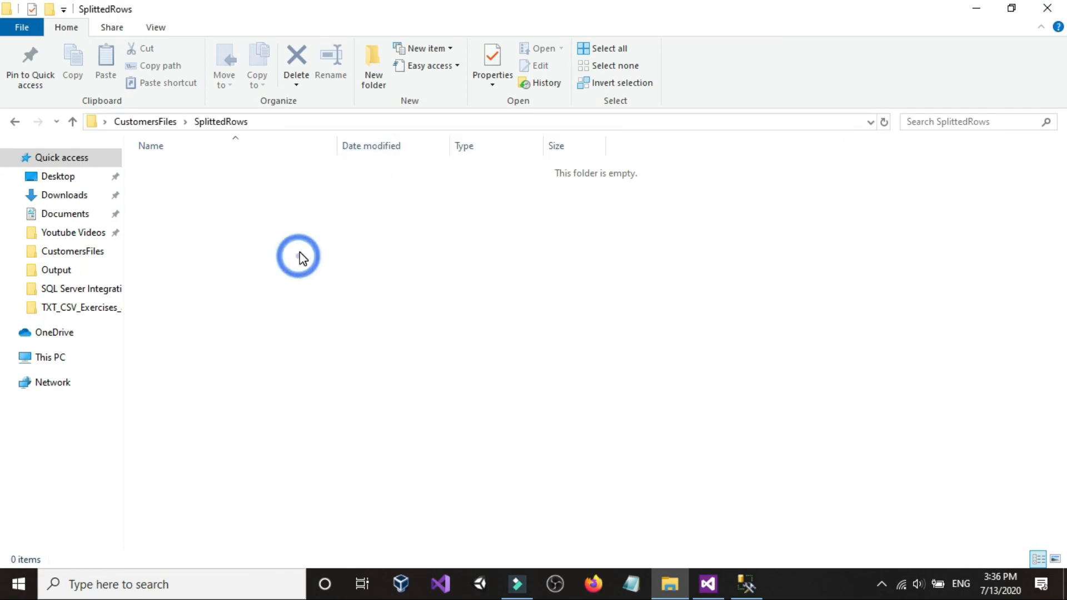
left_click(325, 121)
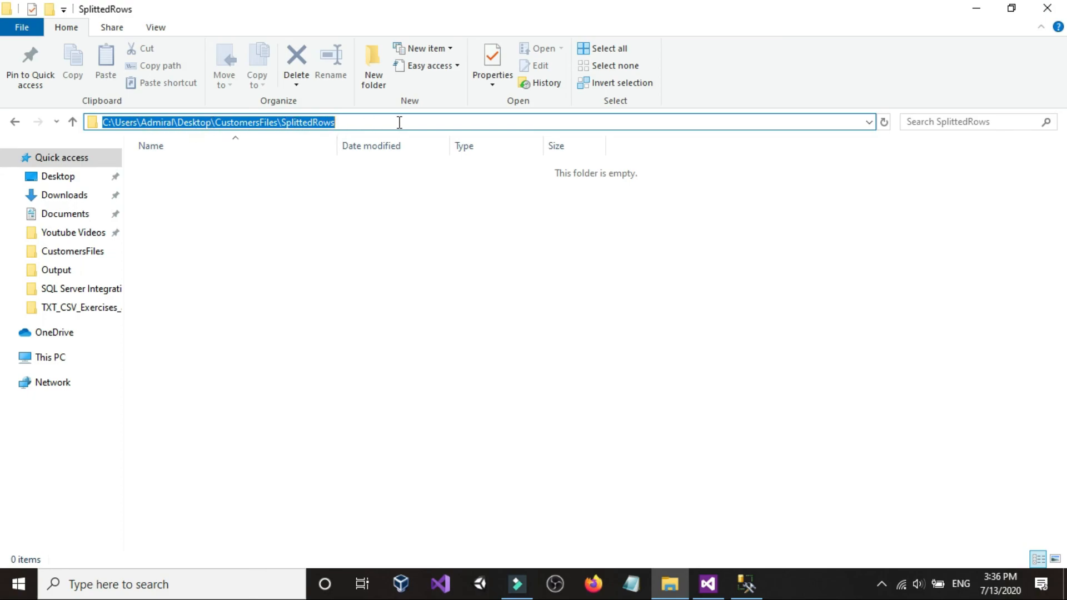
left_click(566, 466)
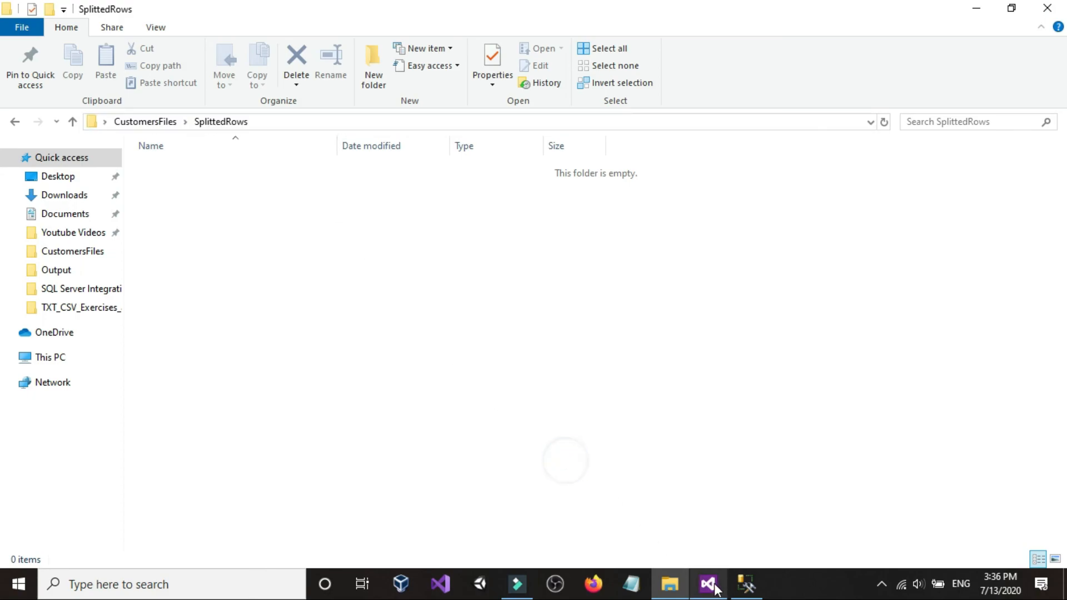
- Return to Visual Studio and discard the empty ConnectionString expression along with the property expression changes
left_click(739, 588)
left_click(708, 584)
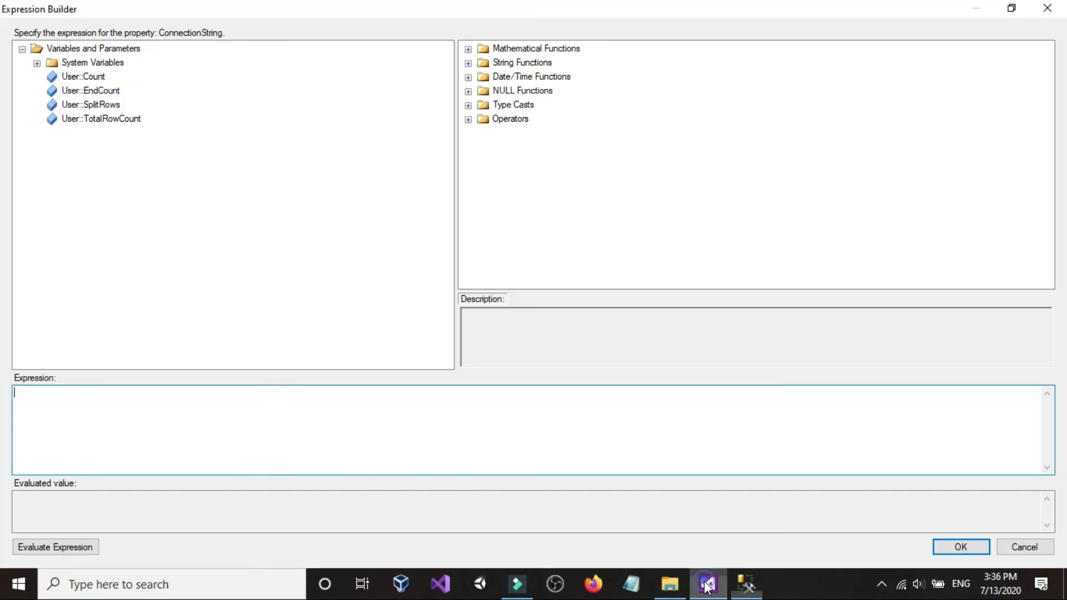
left_click(1036, 548)
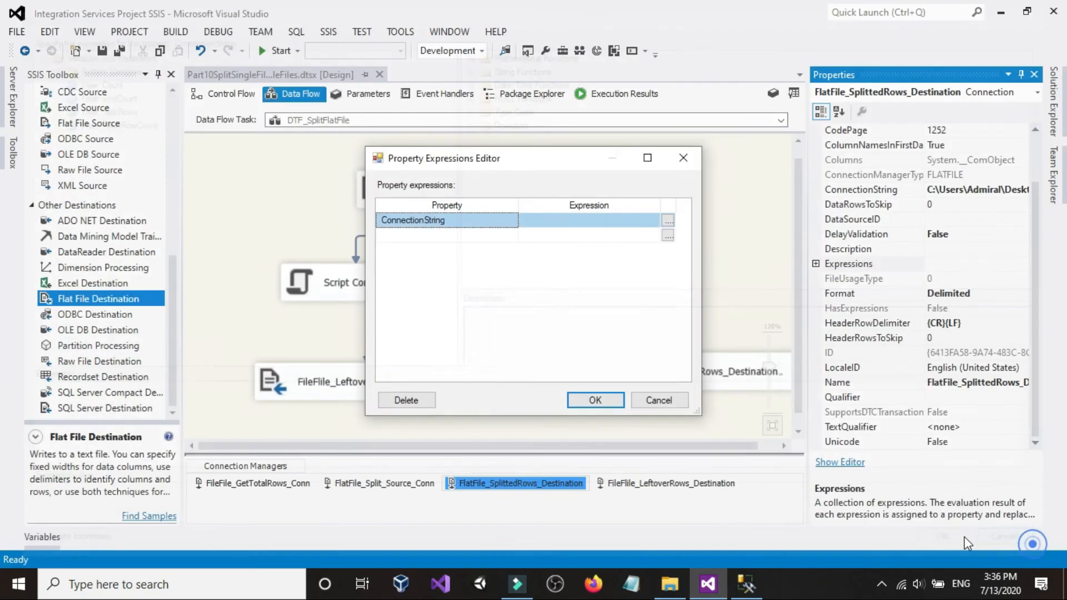
left_click(659, 400)
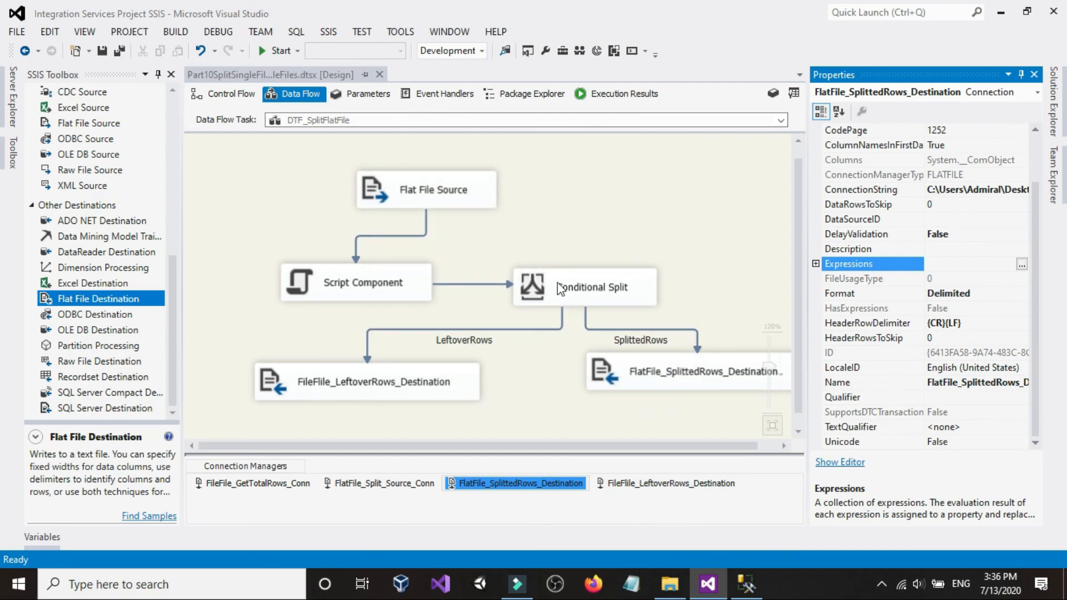
- Show the package variables and add a new variable named SplittedRows_DestinationPath
left_click(560, 231)
right_click(571, 198)
left_click(582, 210)
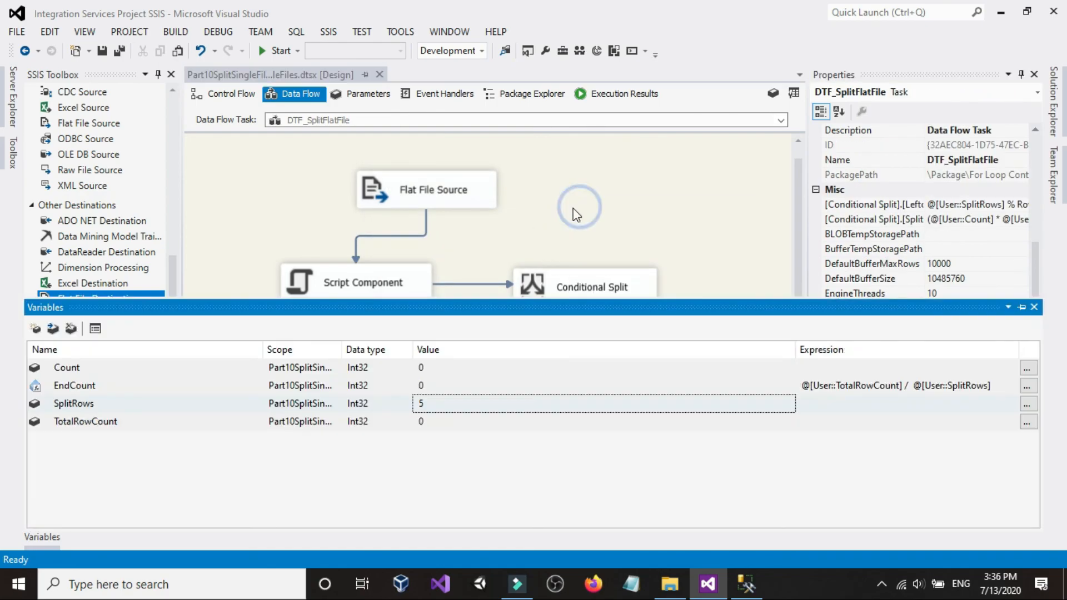
left_click(35, 329)
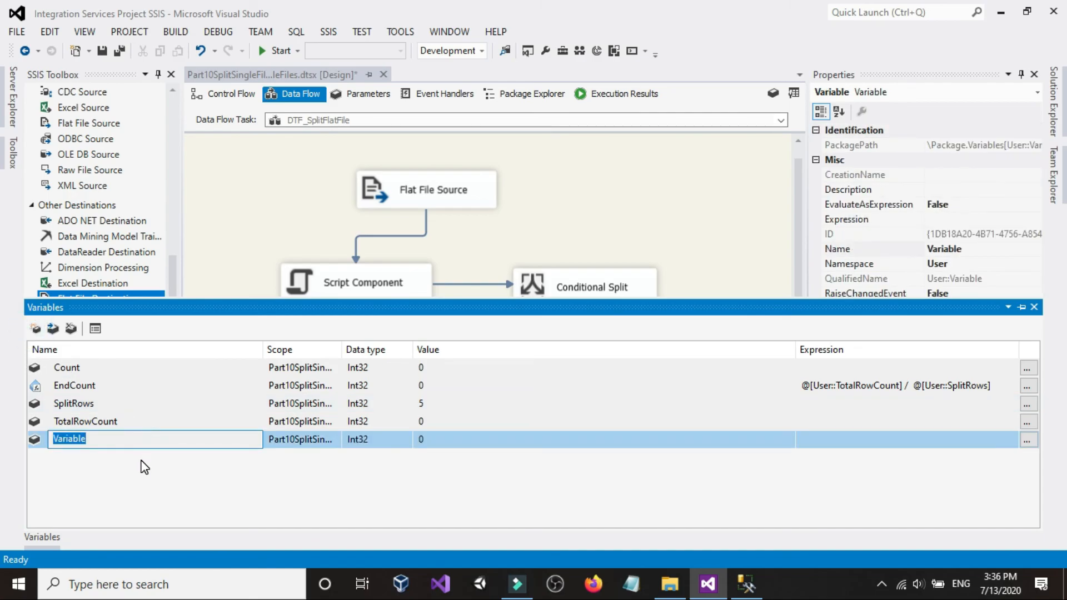
type("SPlitted")
key("BackSpace")
key("BackSpace")
key("BackSpace")
key("BackSpace")
key("BackSpace")
key("BackSpace")
key("BackSpace")
type("plittedRows_Destina")
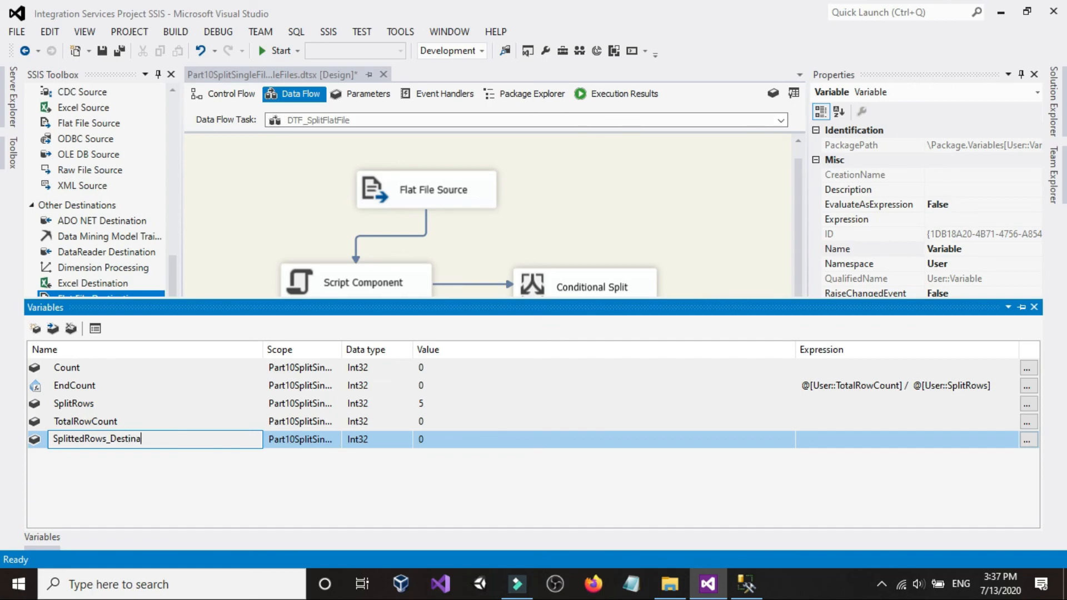
type("tionPath")
- Set the SplittedRows_DestinationPath variable's data type to String and paste the copied SplittedRows folder path as its value
left_click(498, 442)
right_click(496, 446)
left_click(479, 444)
left_click(408, 442)
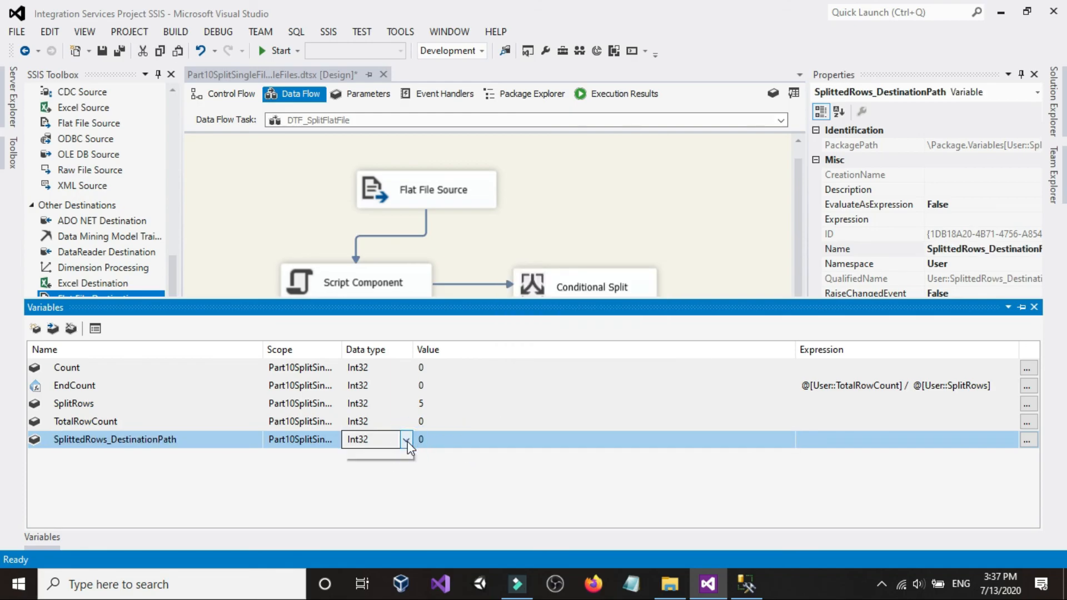
left_click(378, 505)
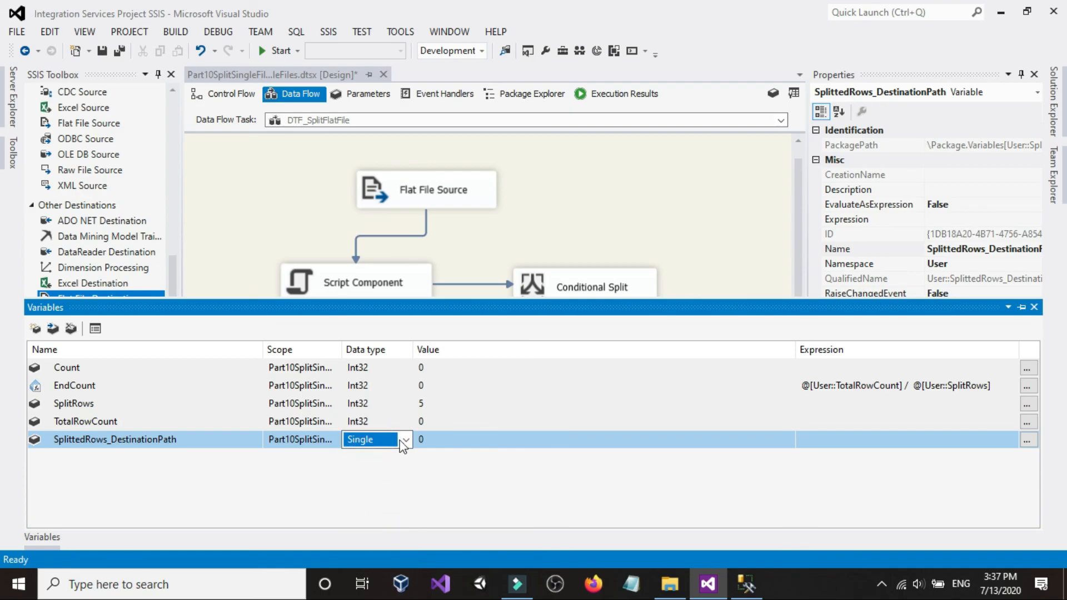
left_click(403, 441)
left_click(382, 529)
left_click(498, 439)
right_click(483, 439)
left_click(501, 290)
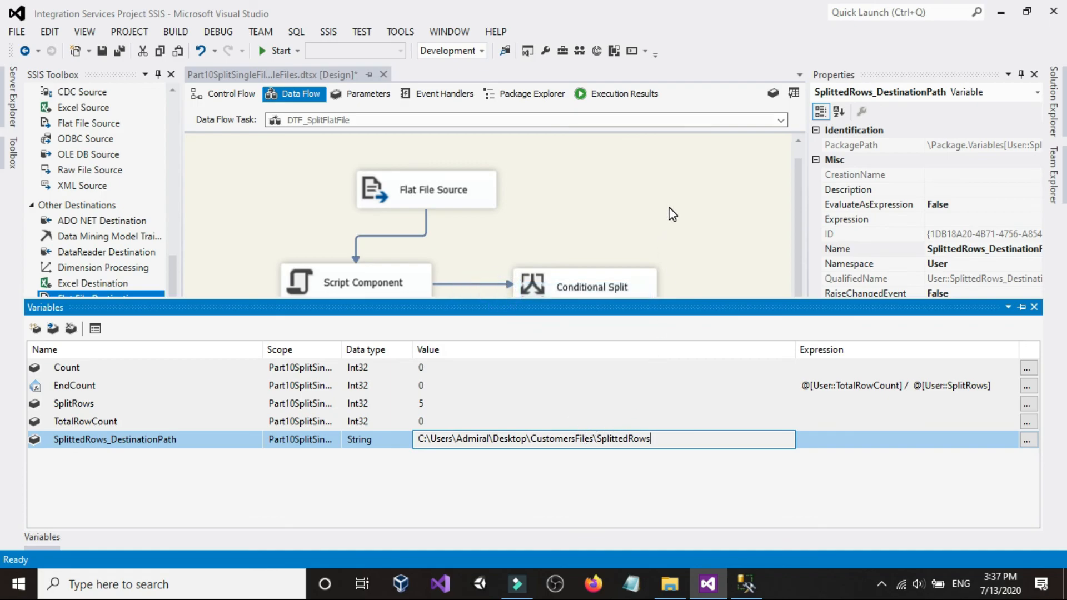
- Add a package variable named LeftoverRows_DestinationPath and set its data type to String
left_click(35, 328)
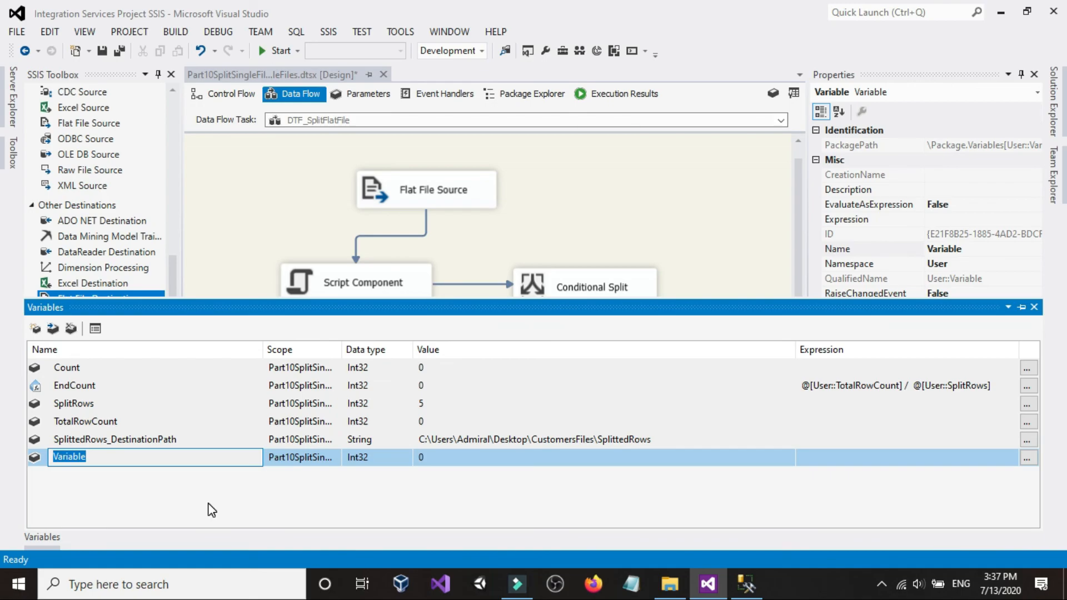
type("LeftoverRows")
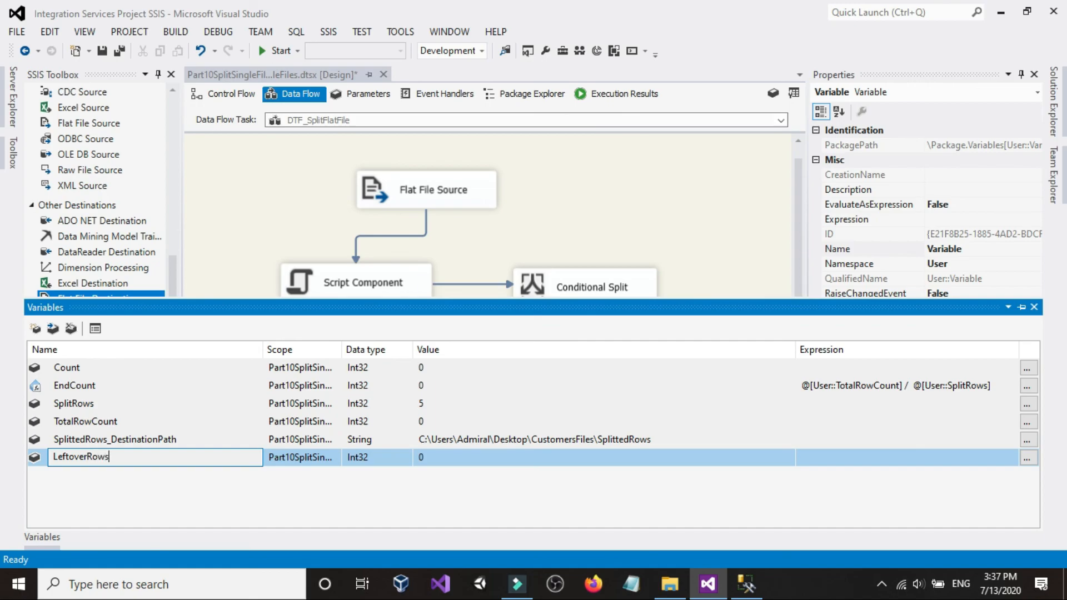
type("_DestinationPath")
left_click(382, 457)
left_click(381, 456)
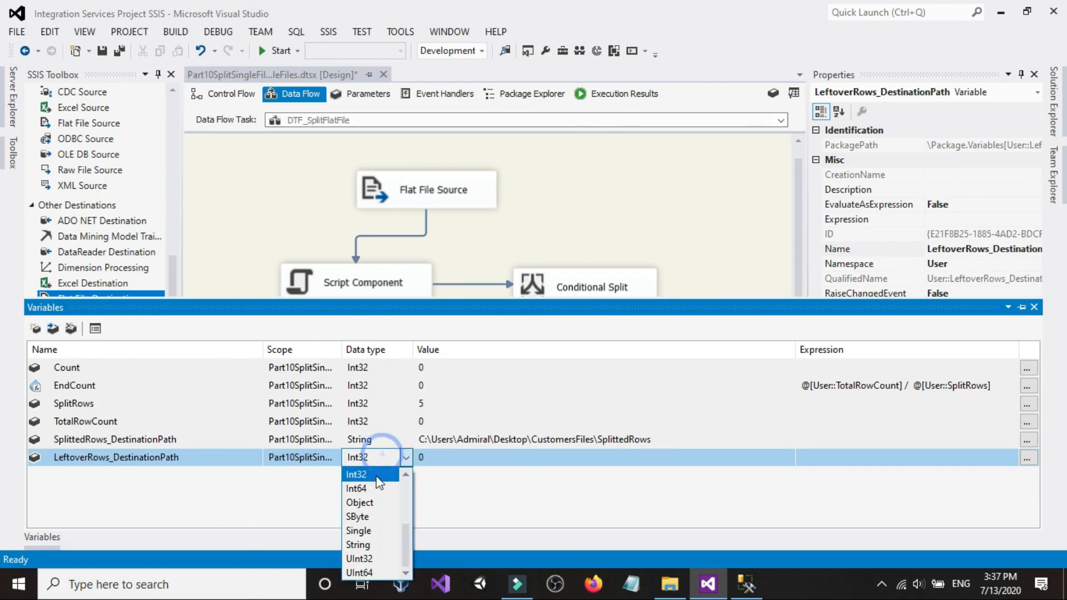
left_click(358, 545)
left_click(424, 458)
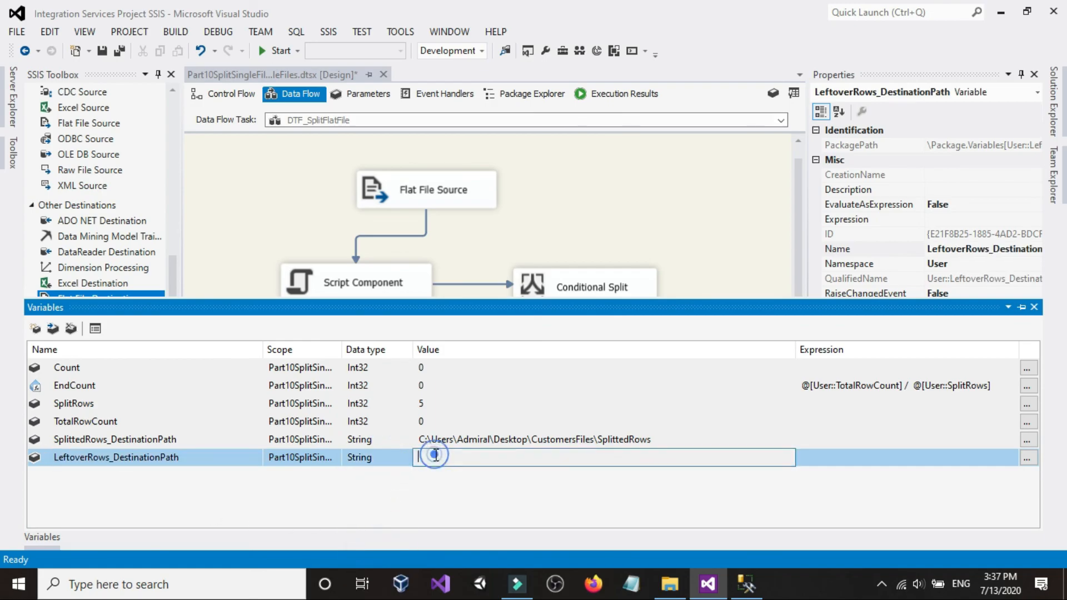
- Switch to File Explorer and copy the full path of the LeftoverRows folder inside CustomersFiles
left_click(670, 583)
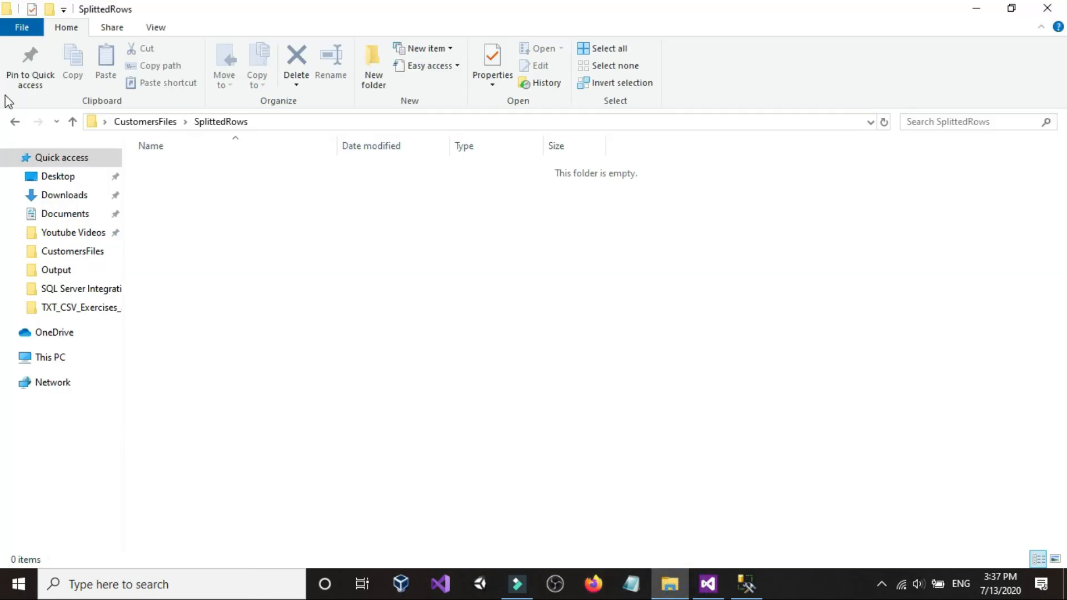
left_click(15, 124)
double_click(207, 169)
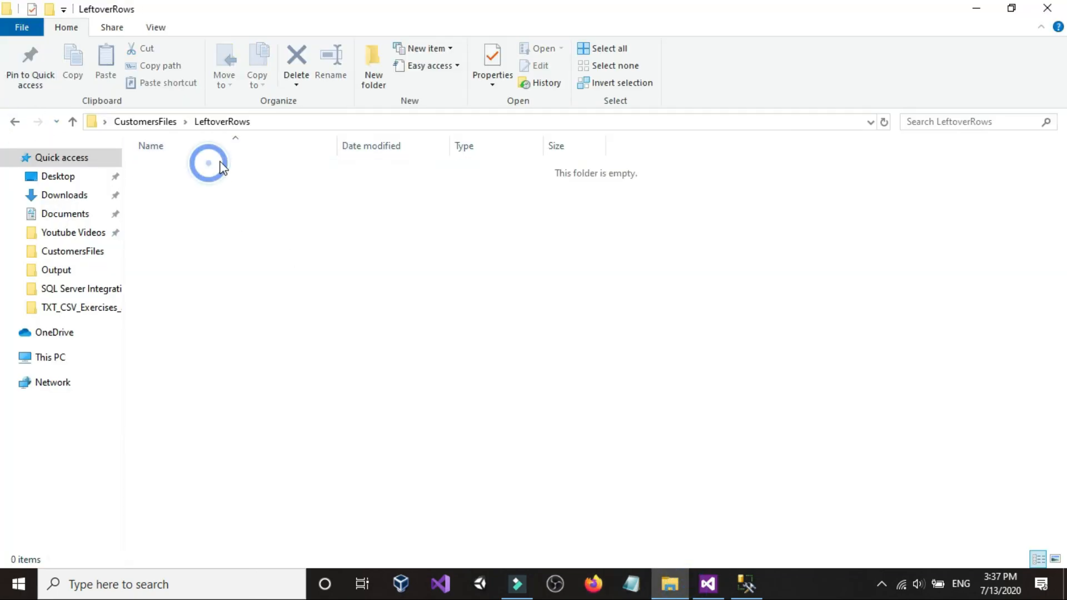
left_click(305, 122)
right_click(305, 122)
left_click(328, 172)
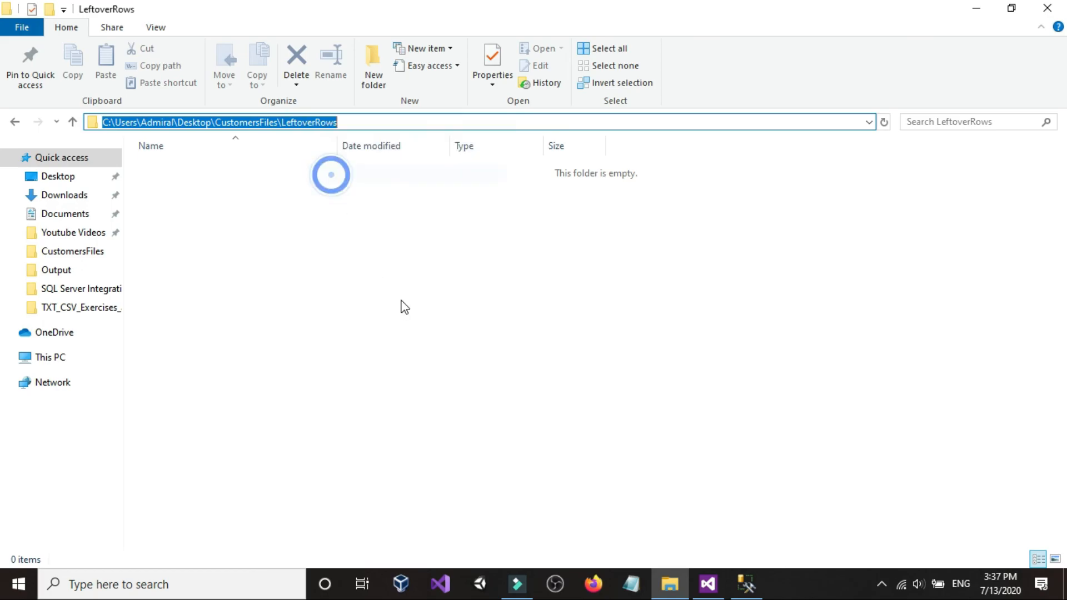
left_click(403, 304)
- Return to Visual Studio and paste the copied LeftoverRows folder path as the LeftoverRows_DestinationPath variable's value
left_click(709, 584)
left_click(476, 457)
right_click(468, 455)
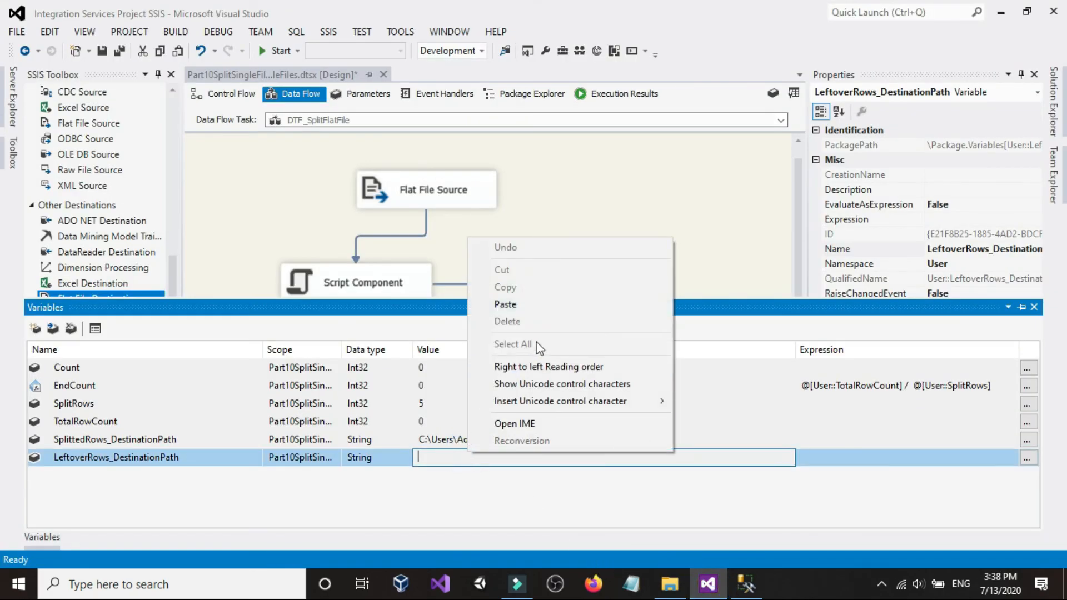
left_click(537, 305)
left_click(649, 211)
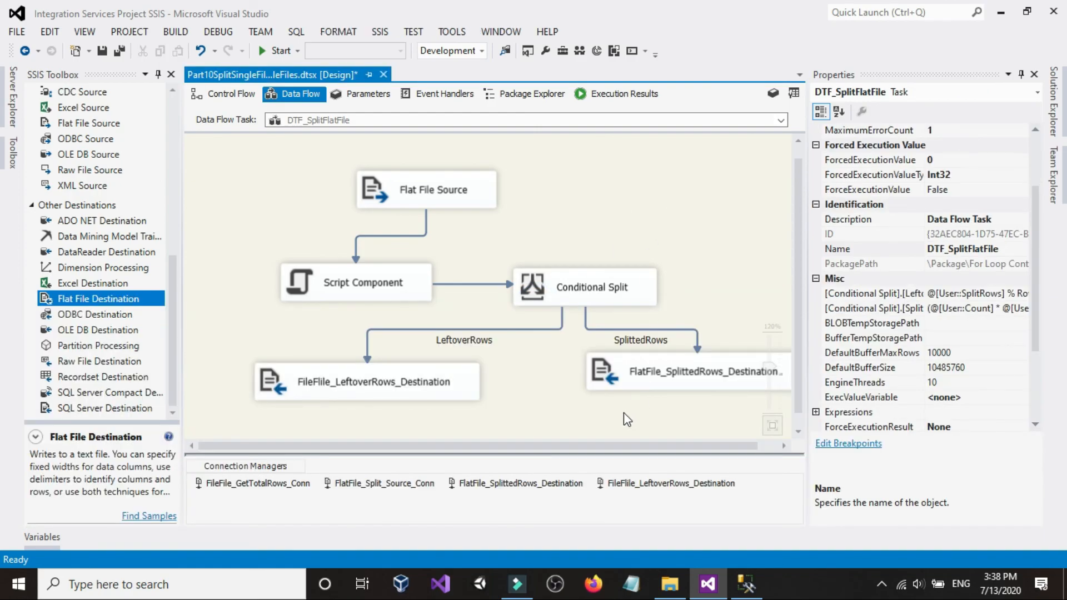
- Add a ConnectionString property expression to the FlatFile_SplittedRows_Destination connection manager and open it in the Expression Builder
right_click(494, 482)
left_click(512, 469)
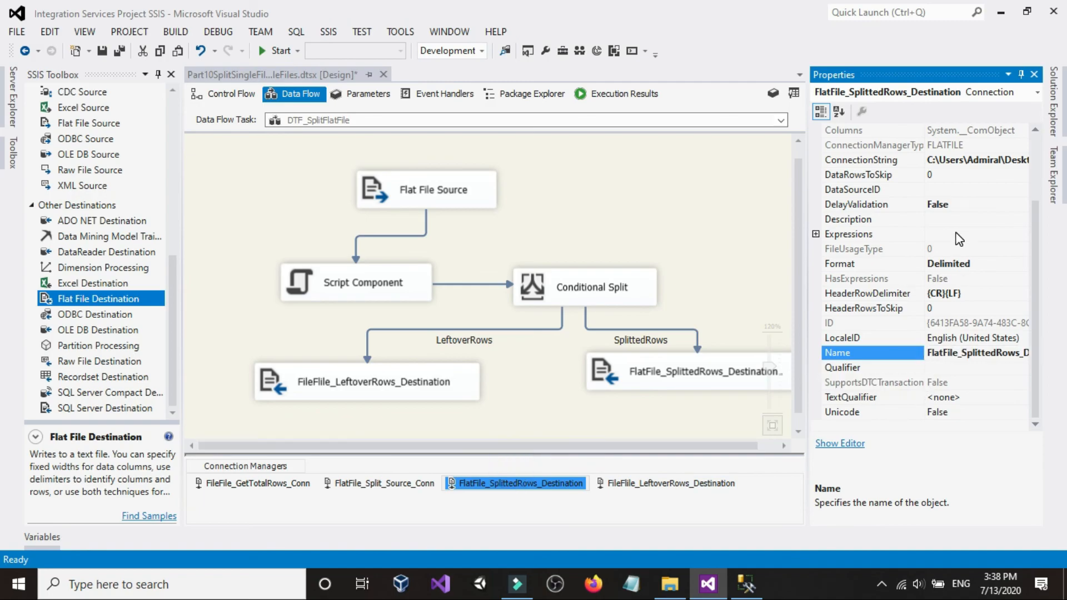
left_click(993, 236)
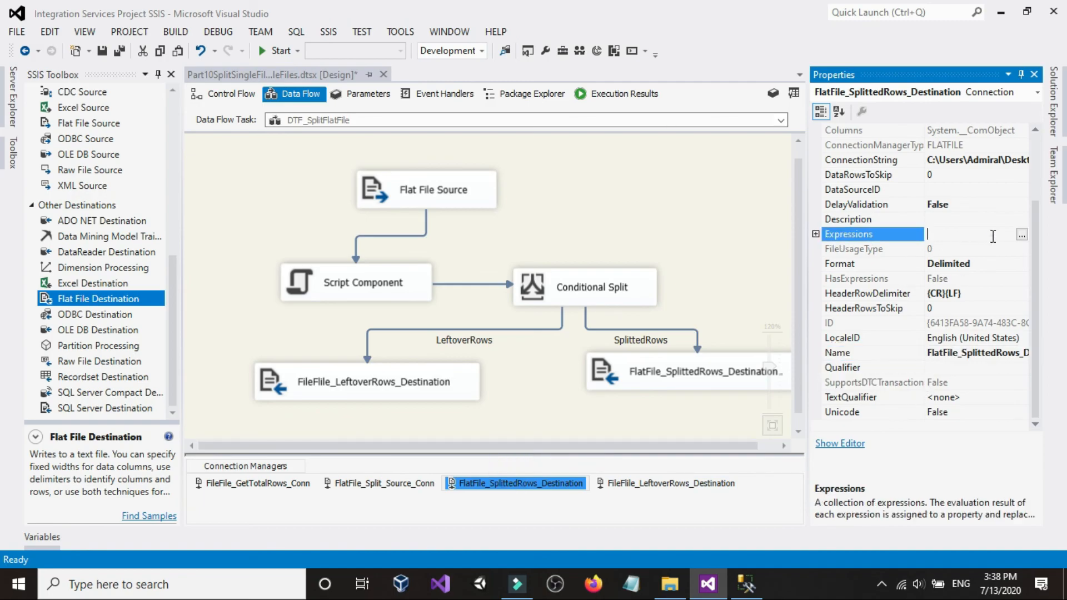
left_click(1022, 234)
left_click(648, 158)
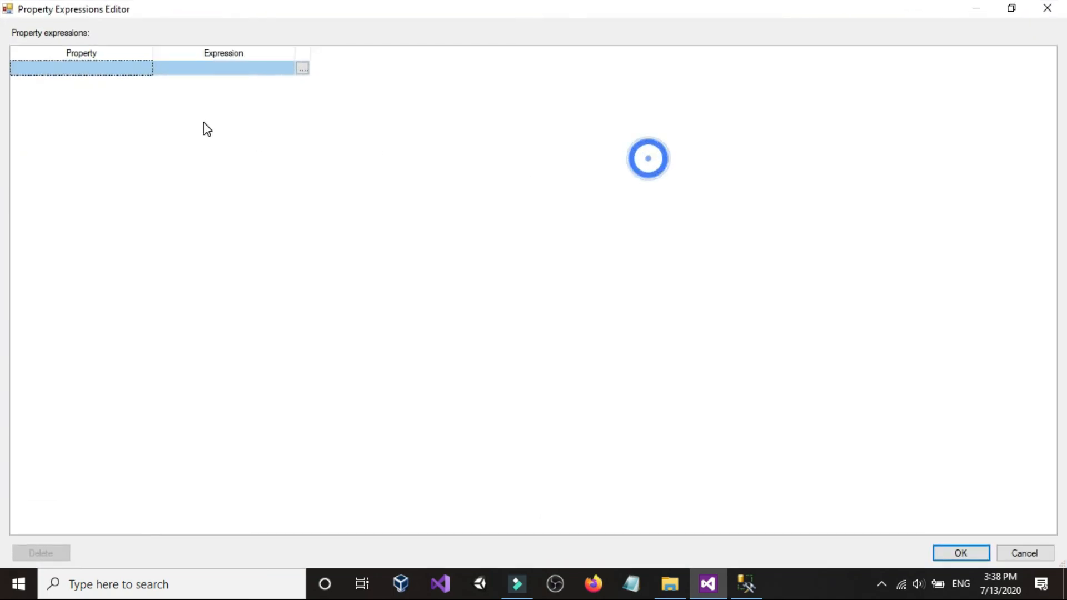
left_click(140, 69)
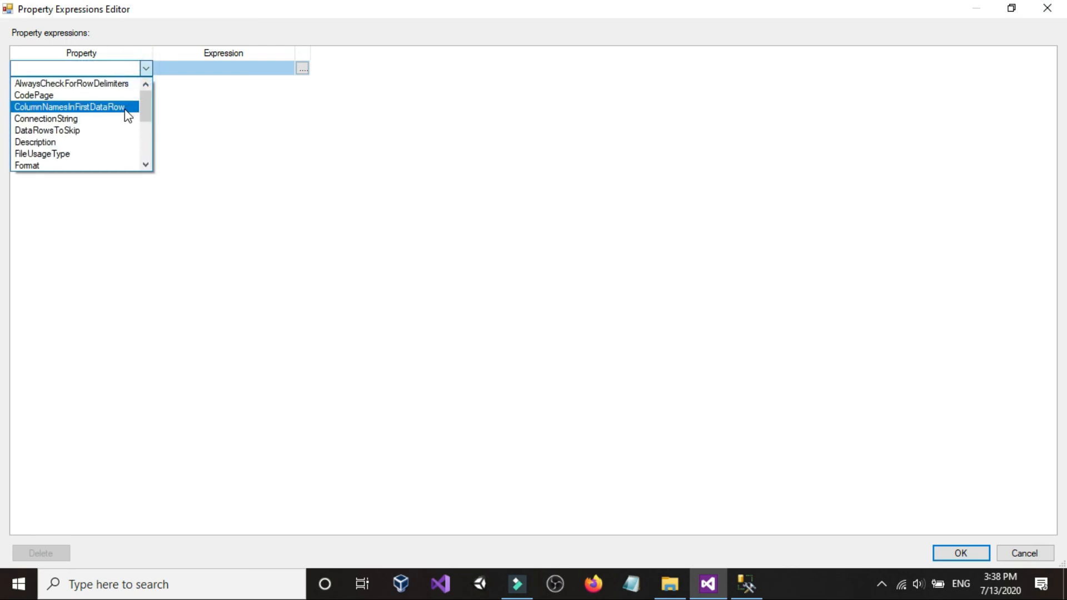
left_click(97, 117)
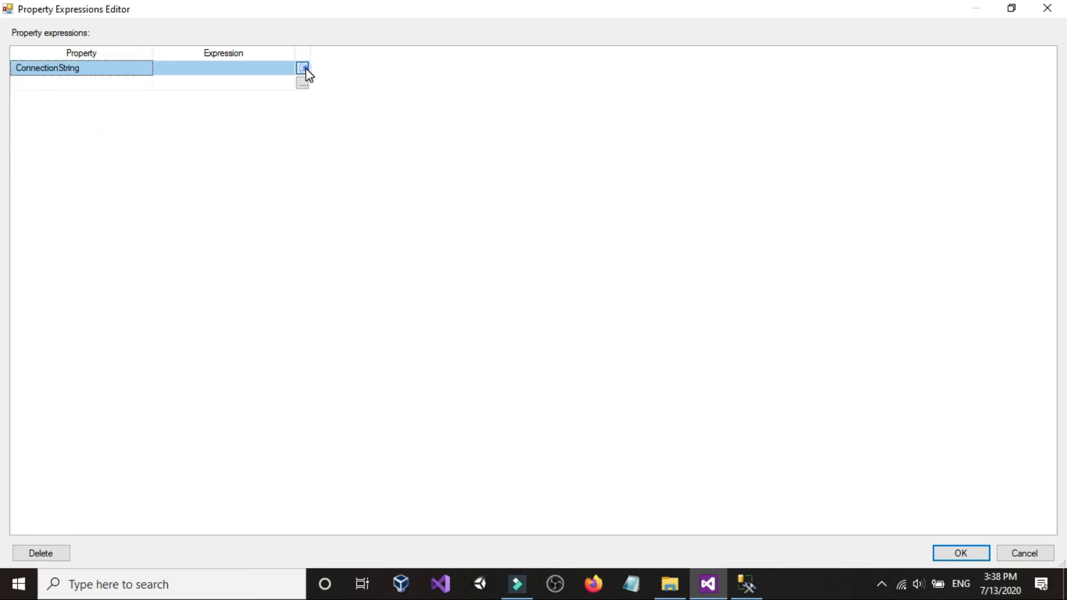
left_click(303, 68)
left_click(488, 112)
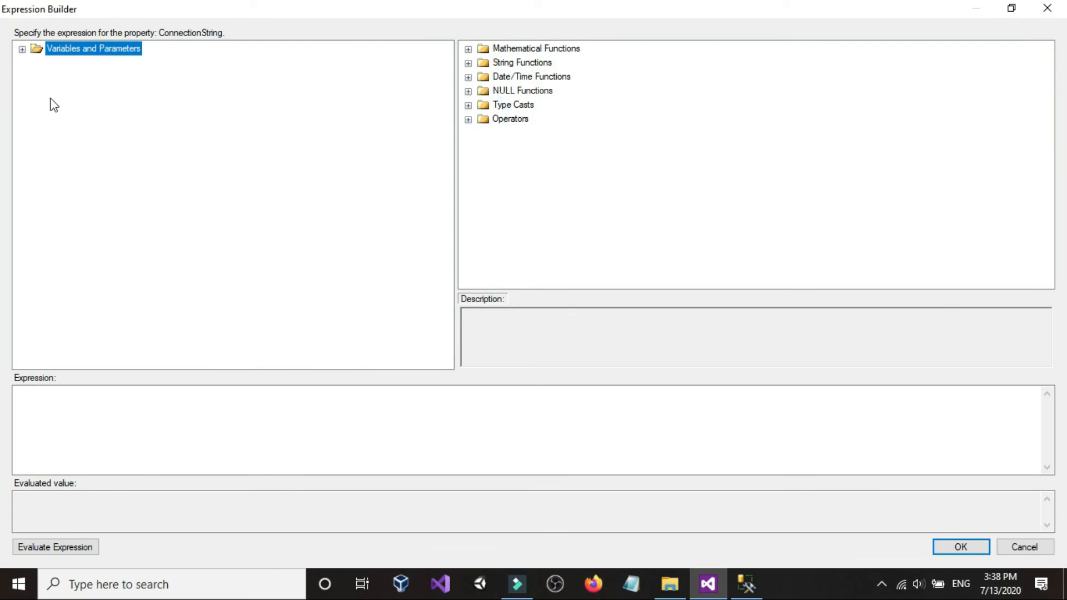
- Build the expression from the User::SplittedRows_DestinationPath variable followed by +"\\" and evaluate it
double_click(83, 51)
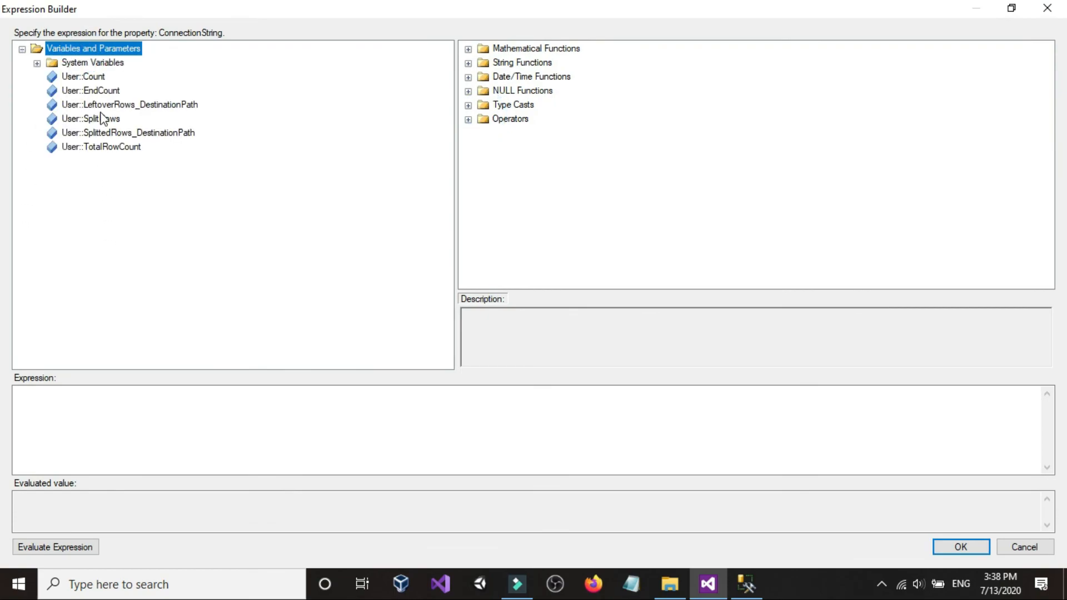
left_click_drag(146, 135, 172, 403)
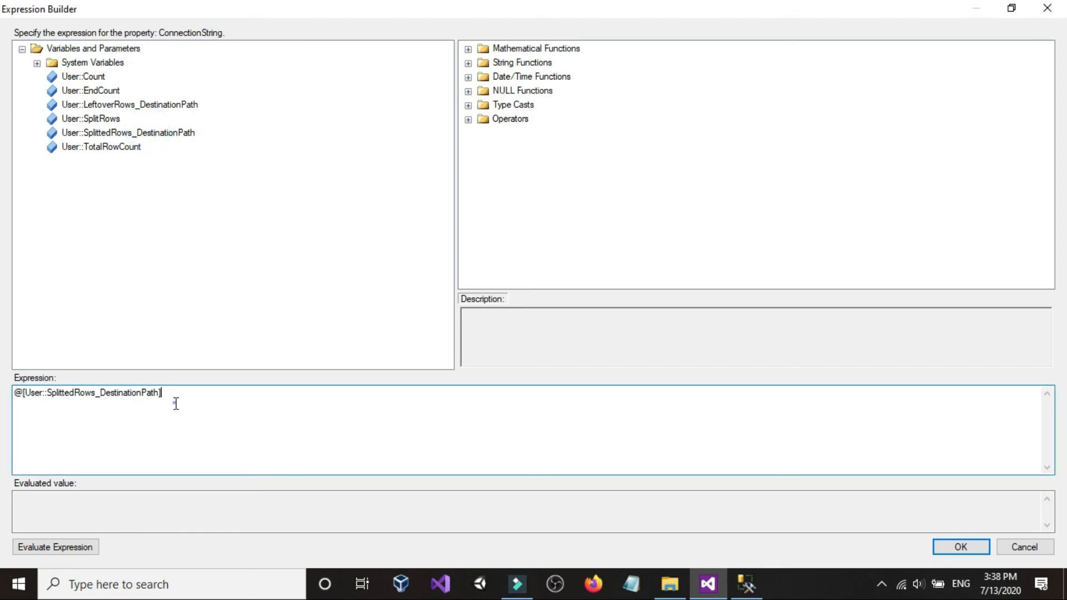
left_click(75, 548)
left_click(241, 396)
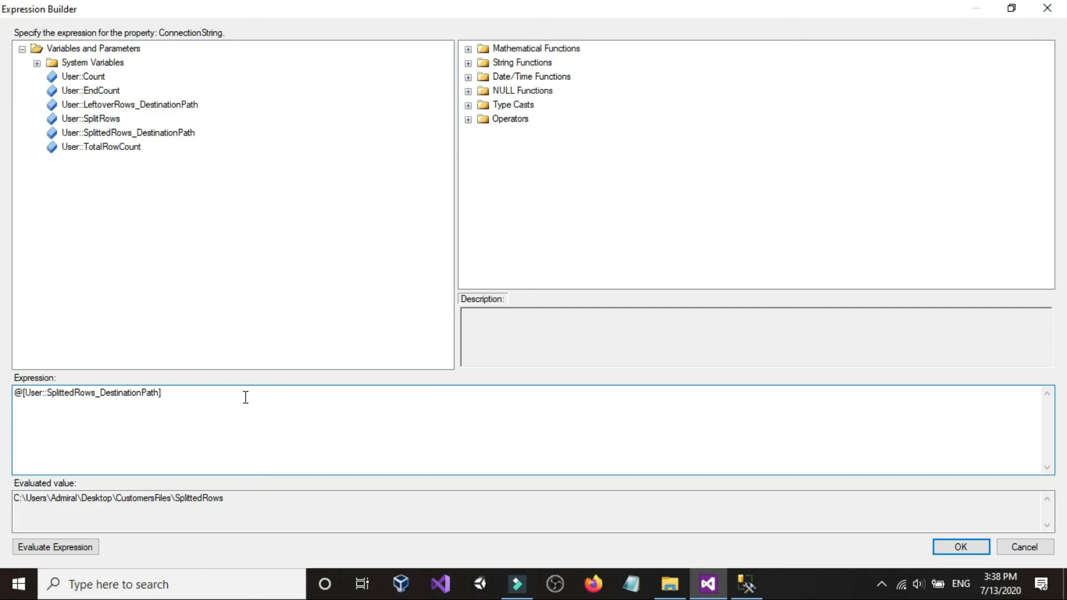
type("+\"\\\\")
left_click(71, 546)
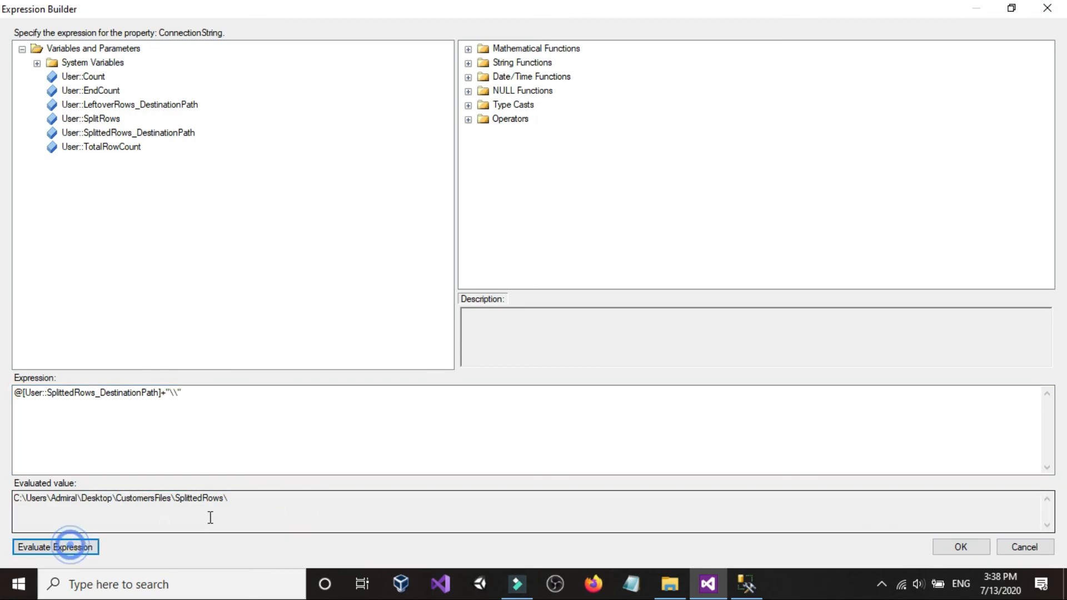
- Append +"Customers_"+getdate() to the ConnectionString expression and evaluate it
left_click(242, 391)
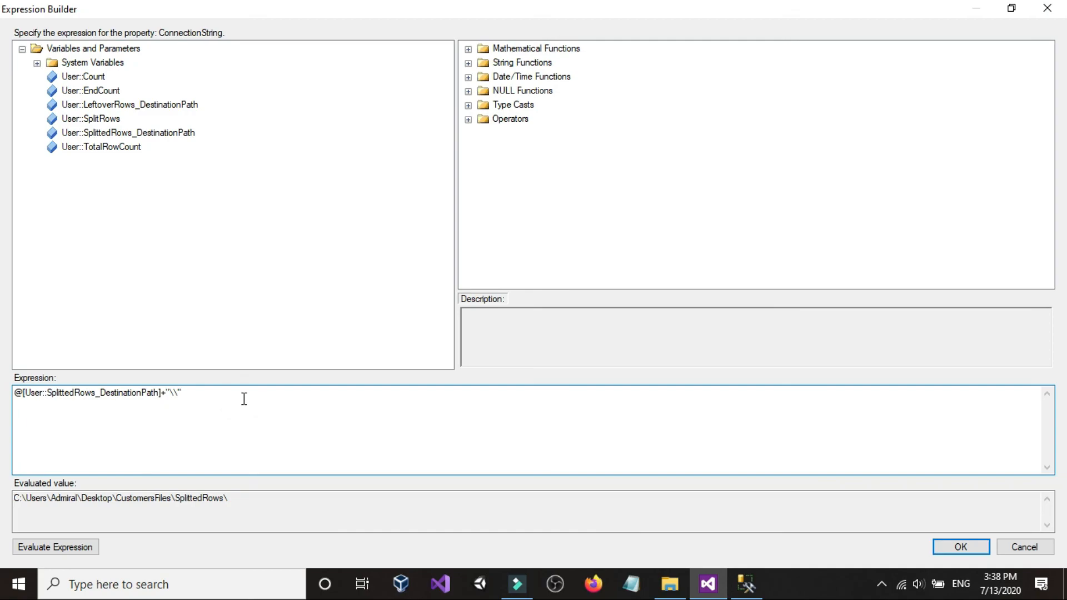
type("+\"Customers_\"+")
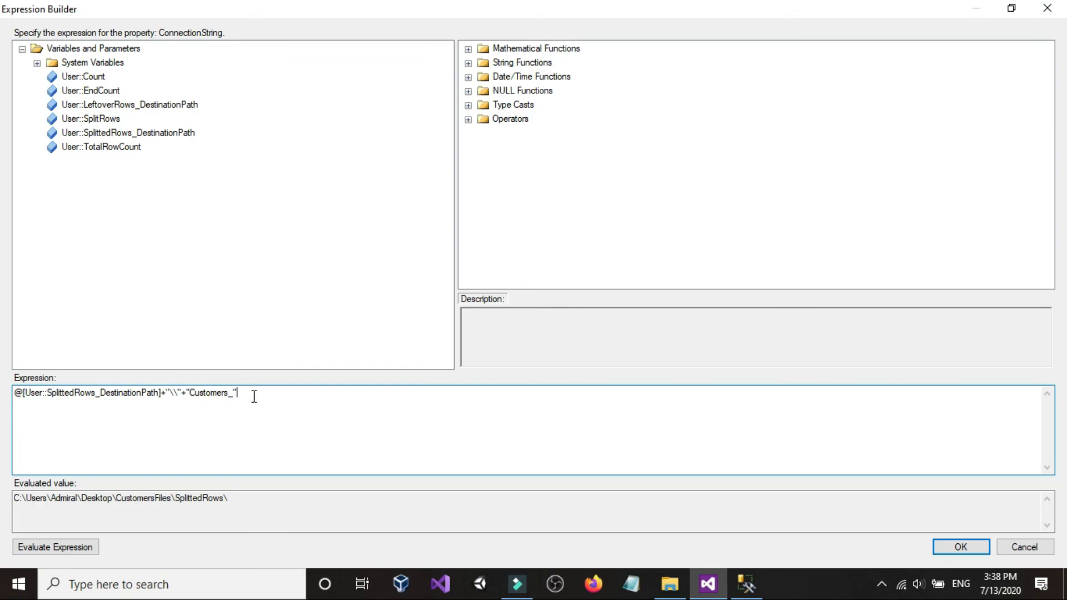
type("+")
left_click(290, 403)
type("getdate(")
left_click(78, 546)
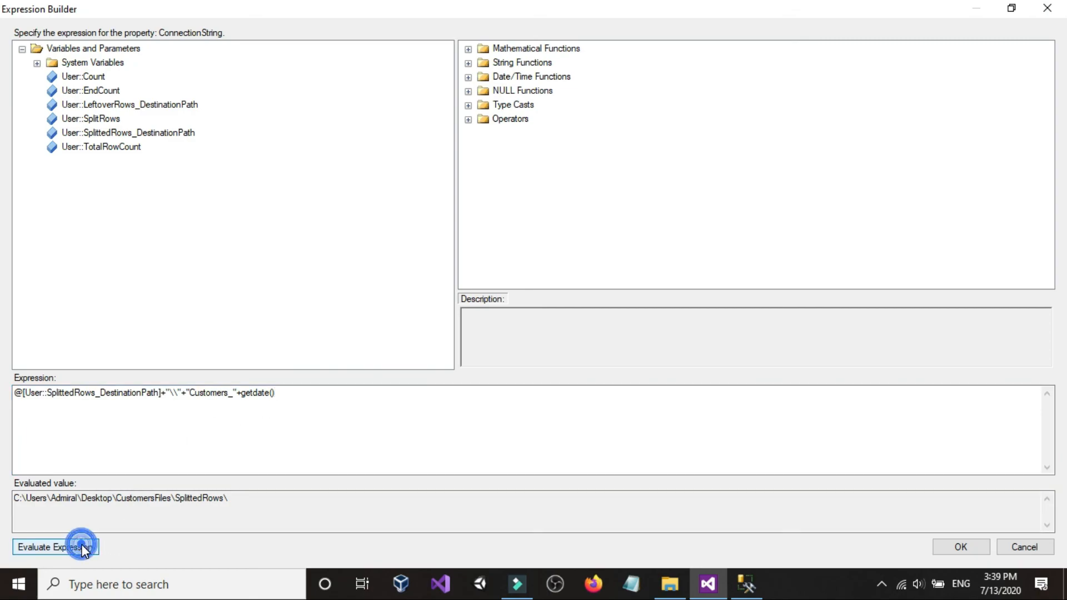
left_click(730, 362)
- Insert the cast (DT_STR,50,1252) before getdate() in the expression and evaluate it again
left_click(235, 392)
type("\"+")
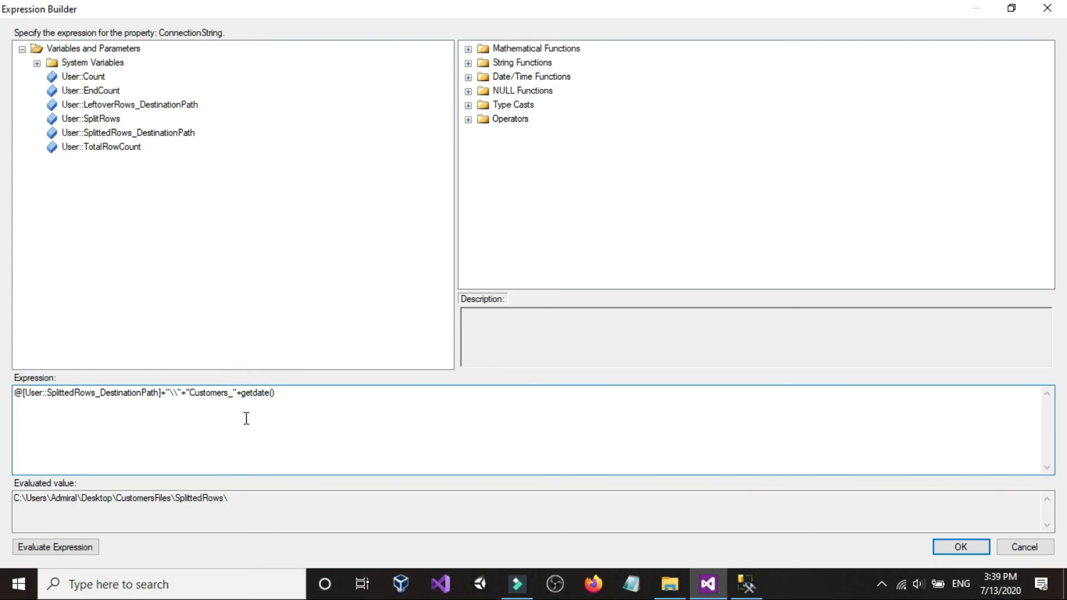
type("(DT_STR,50,")
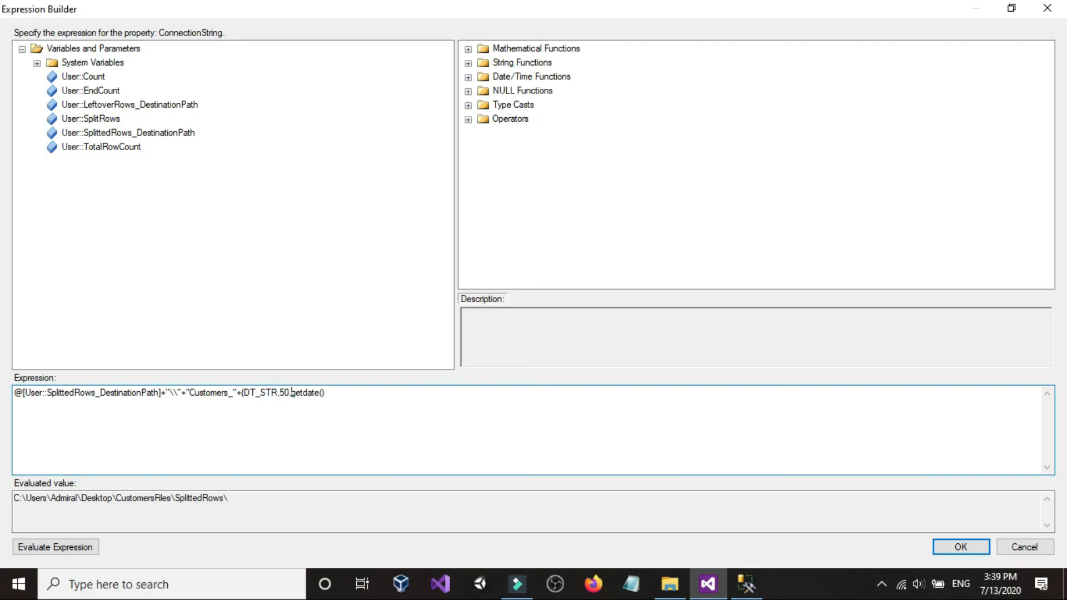
type("1251")
key("BackSpace")
type("2)")
left_click(80, 547)
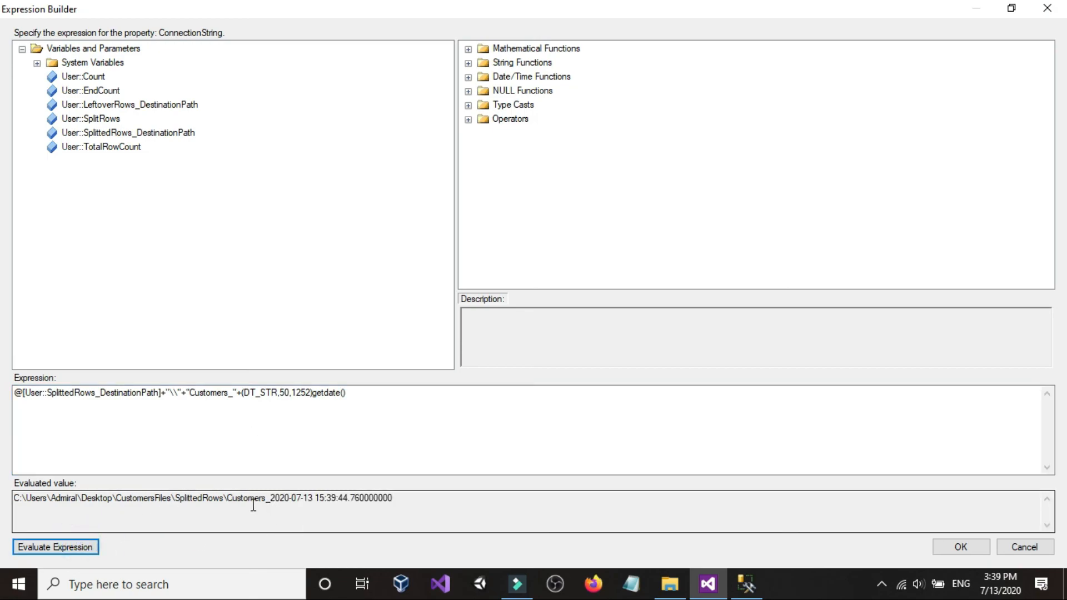
- Examine the DT_STR type cast's length and code page arguments and the date-time part of the evaluated path, then re-evaluate the expression
left_click(409, 500)
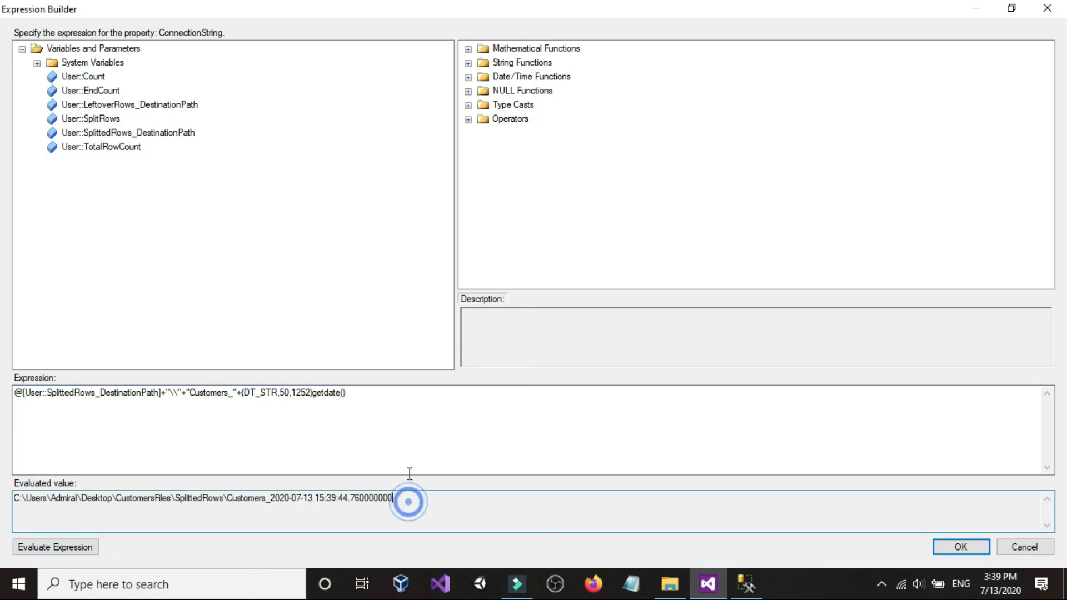
left_click(403, 431)
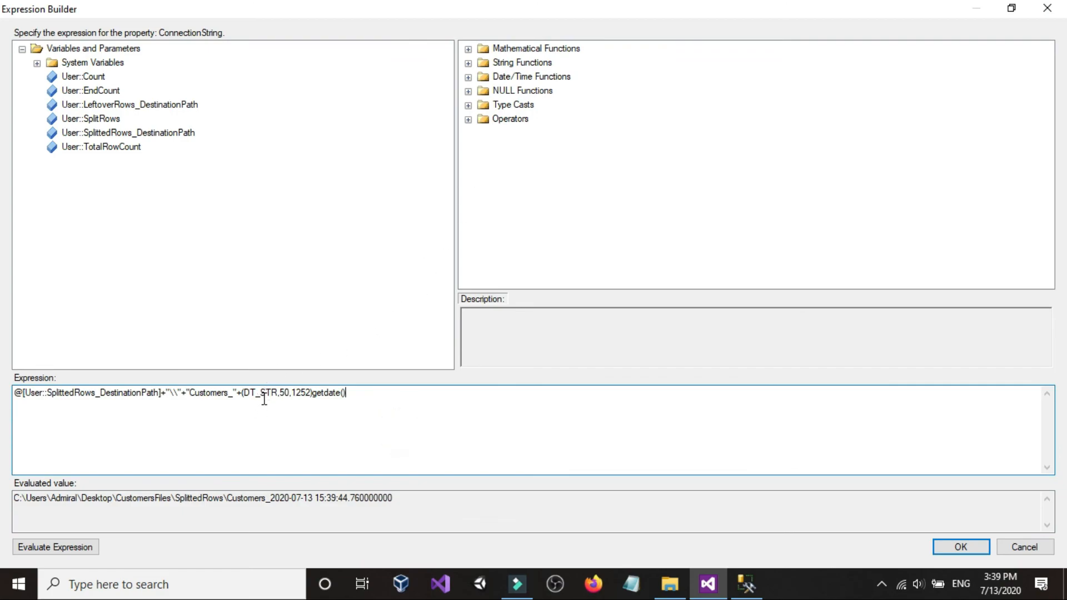
left_click(468, 104)
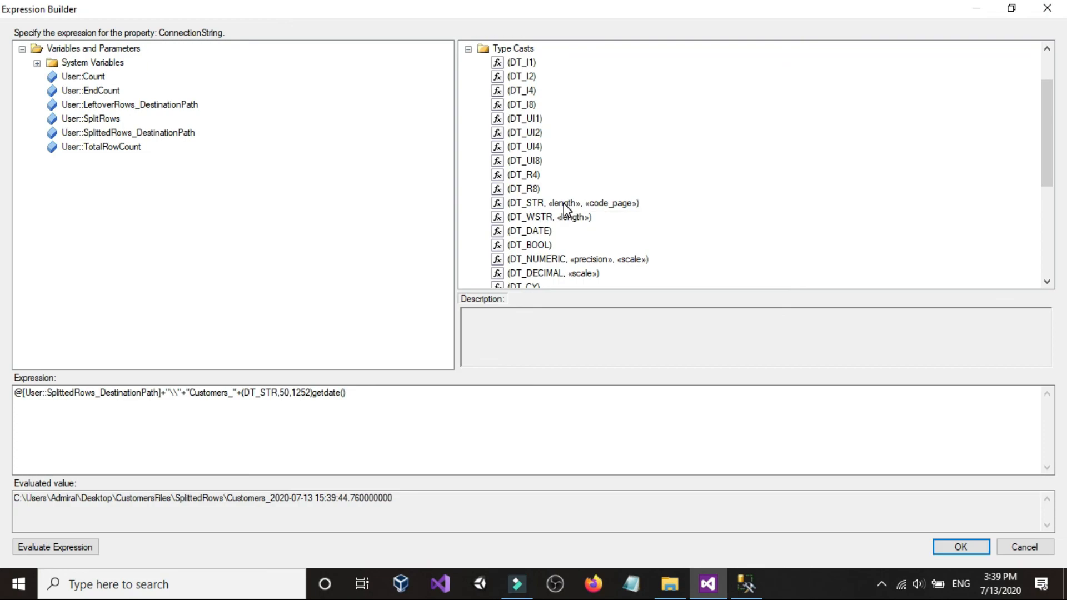
left_click_drag(391, 498, 284, 498)
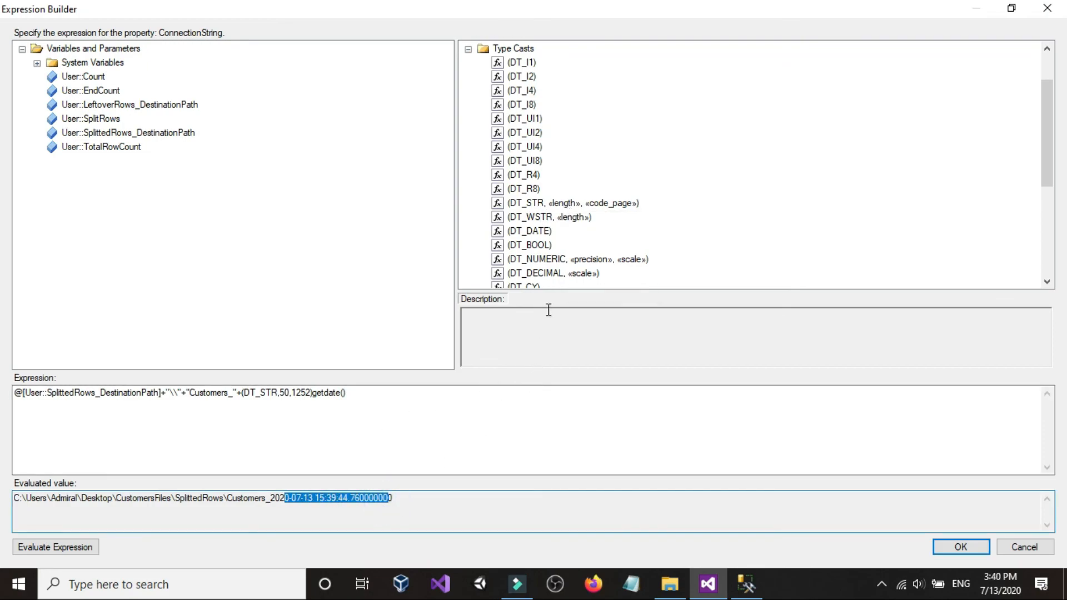
left_click(338, 507)
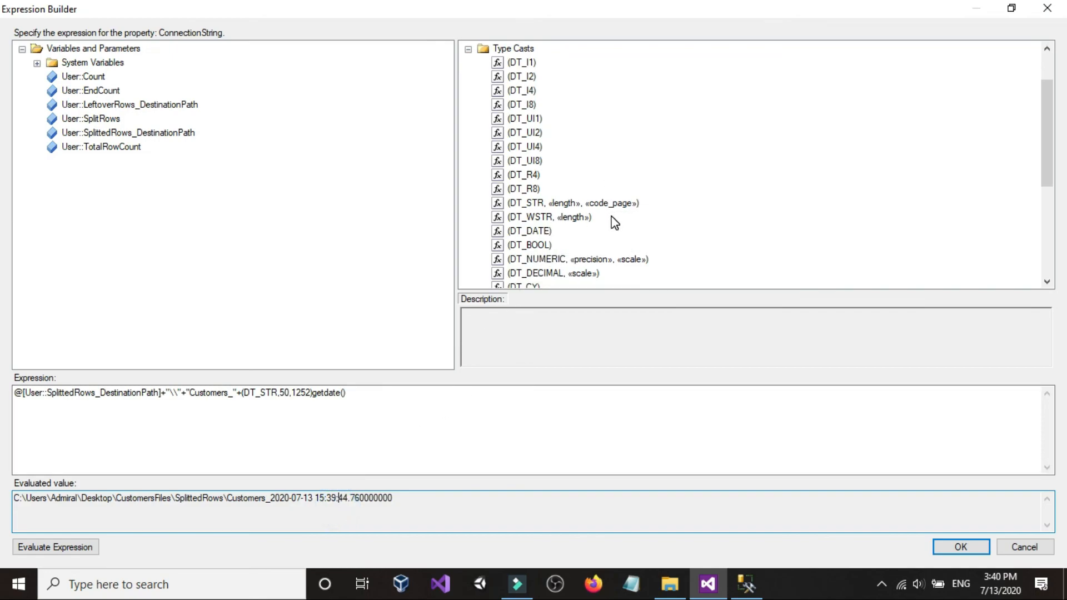
left_click(462, 493)
left_click(434, 419)
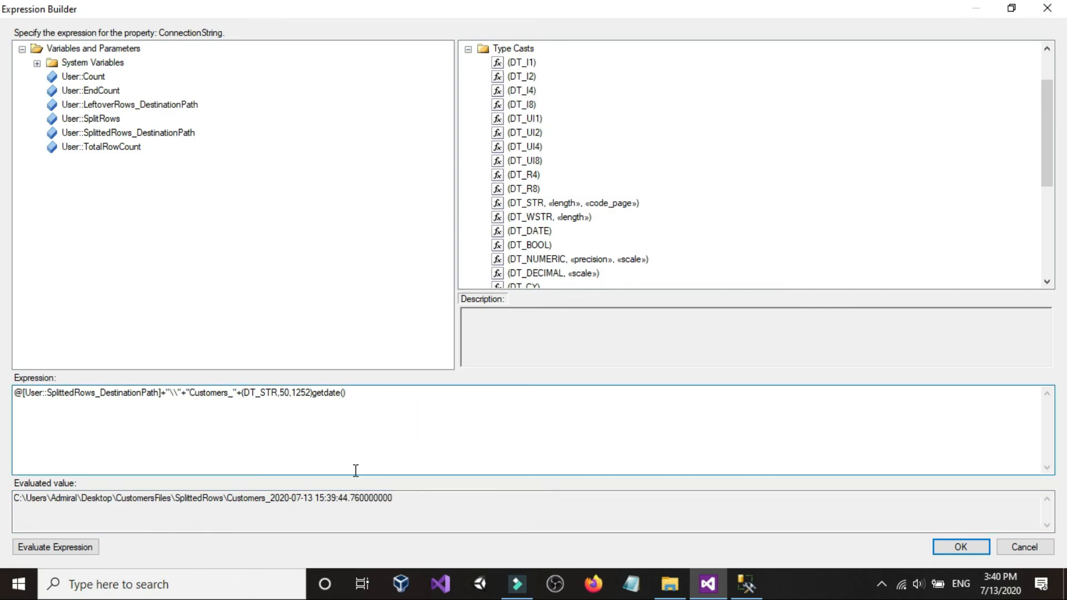
left_click(369, 389)
left_click(68, 546)
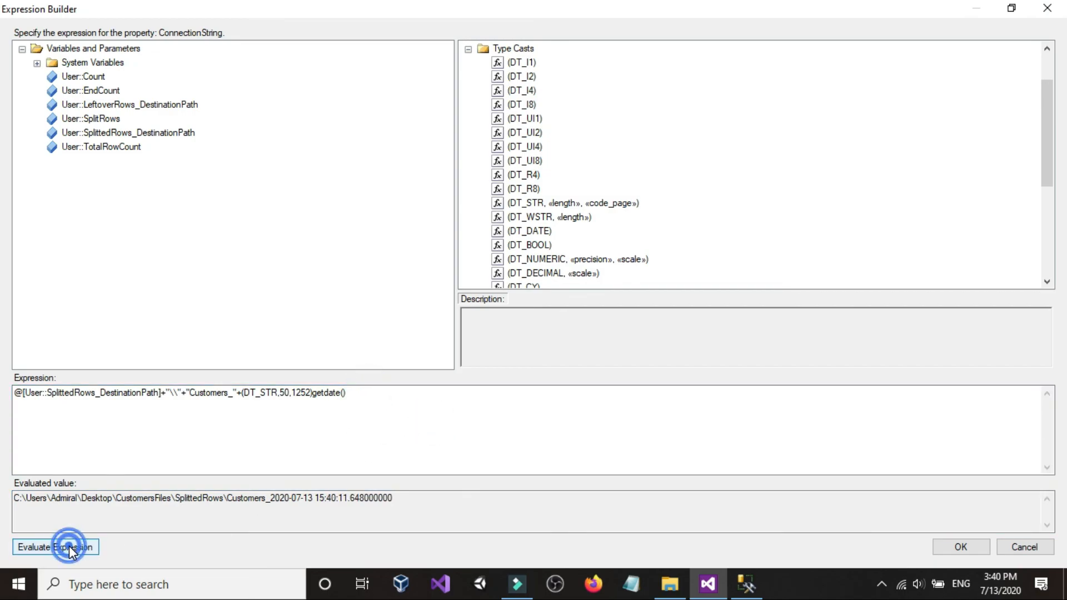
- Append +".txt" to the end of the ConnectionString expression and evaluate the resulting file path
left_click(434, 410)
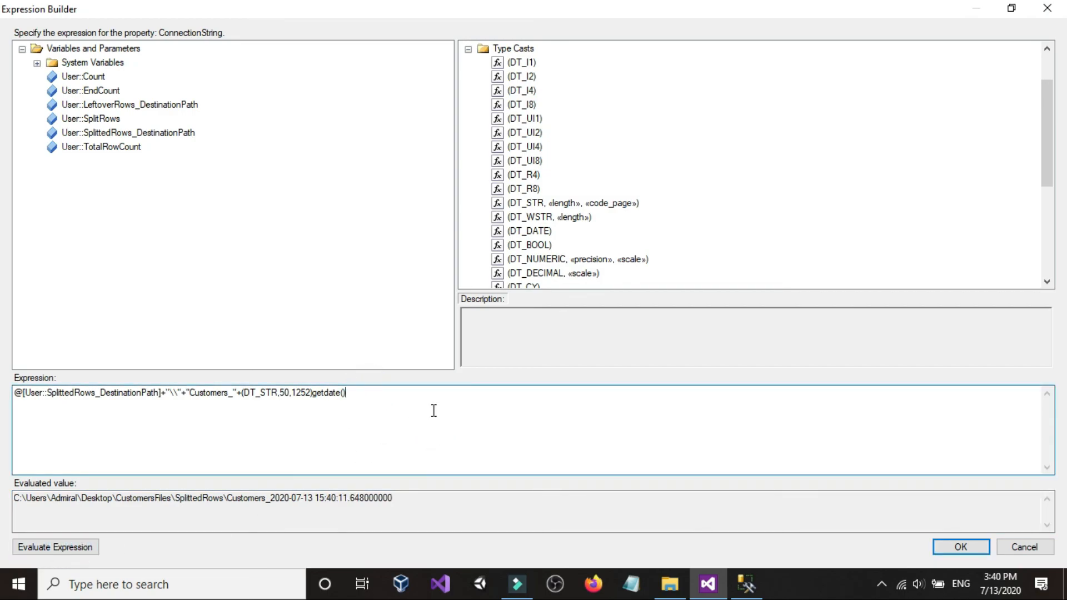
type("+\".txt")
left_click(25, 547)
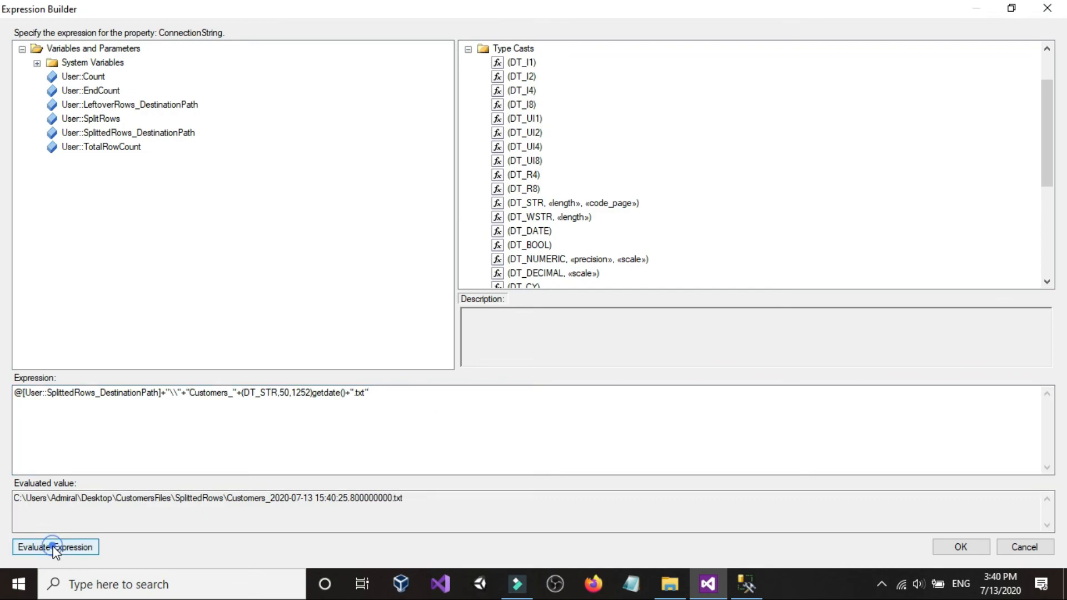
left_click(450, 503)
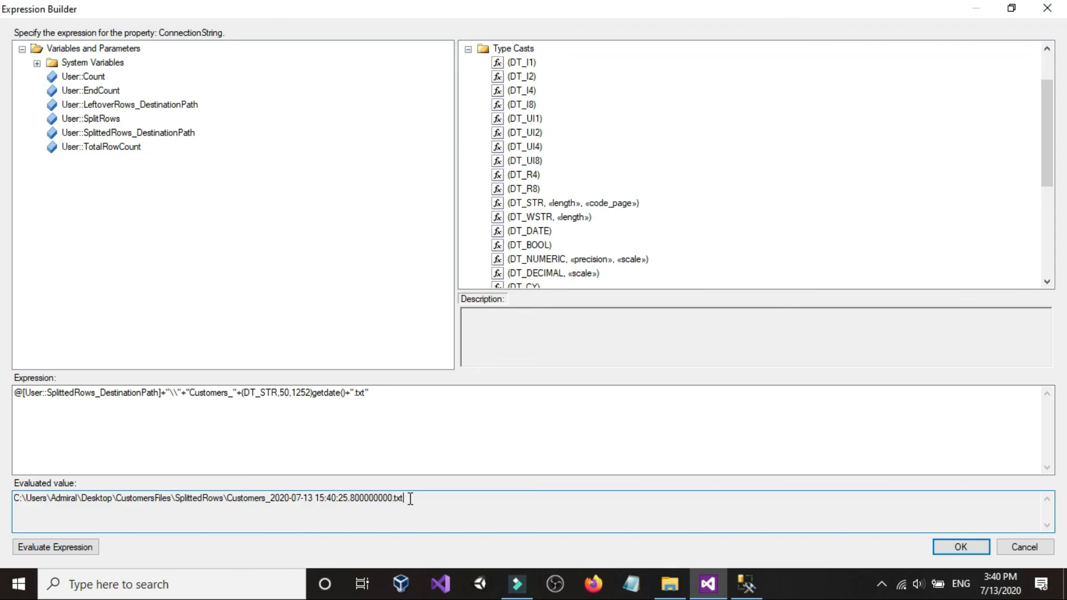
- Accept the split-rows path expression and add a ConnectionString property expression for the FileFlile_LeftoverRows_Destination connection manager
left_click(957, 547)
left_click(960, 553)
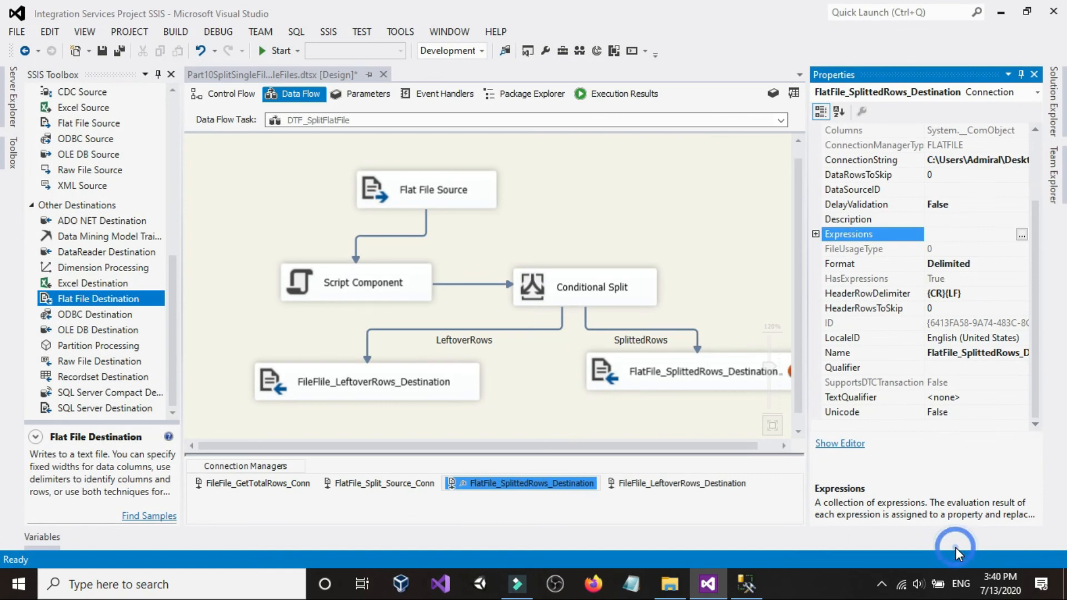
right_click(698, 484)
left_click(723, 468)
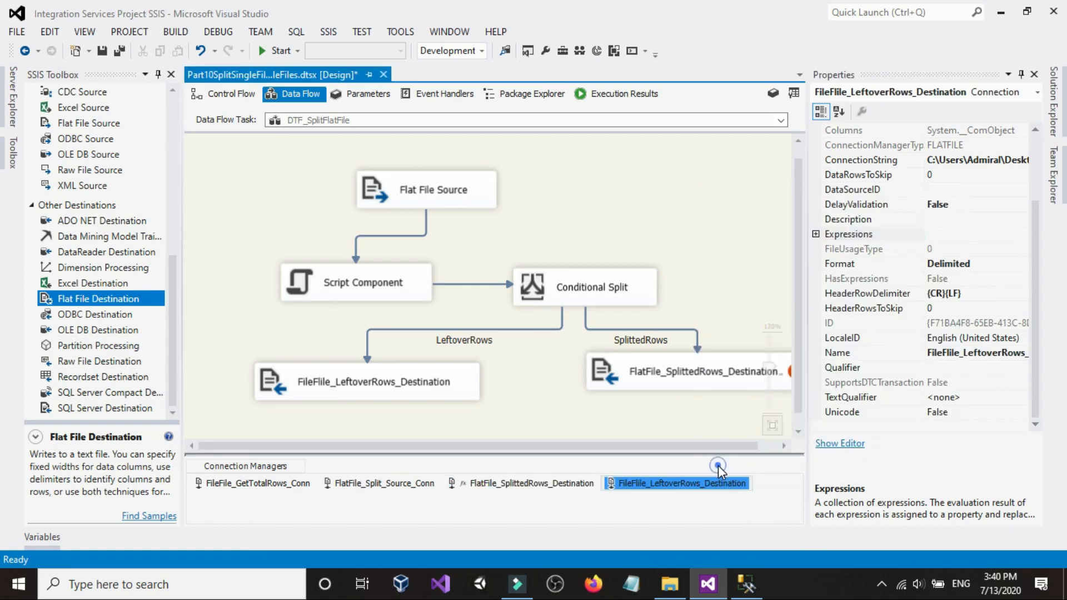
left_click(1023, 236)
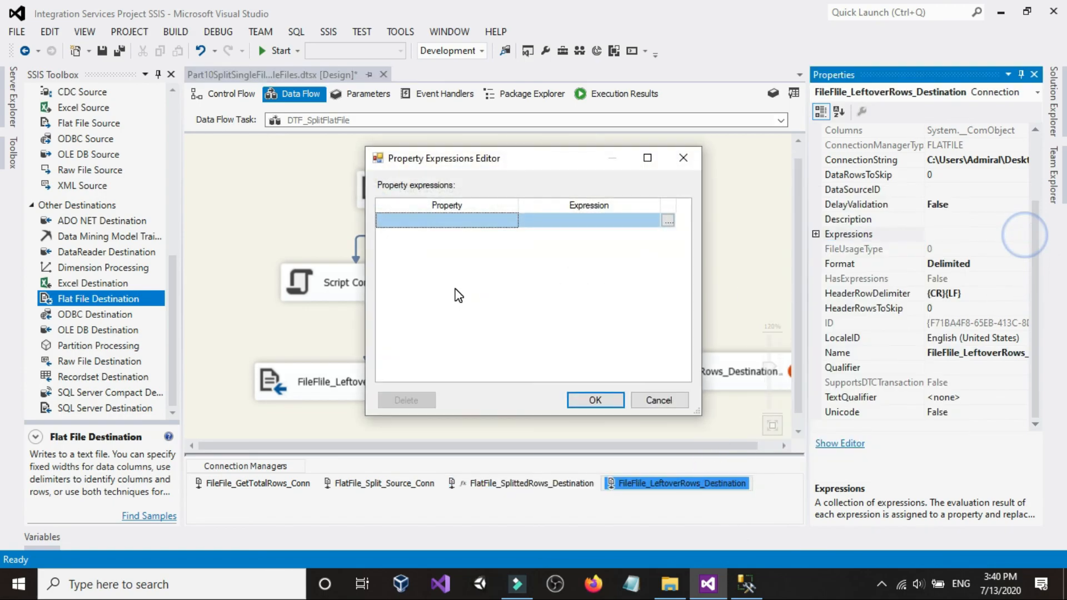
left_click(511, 222)
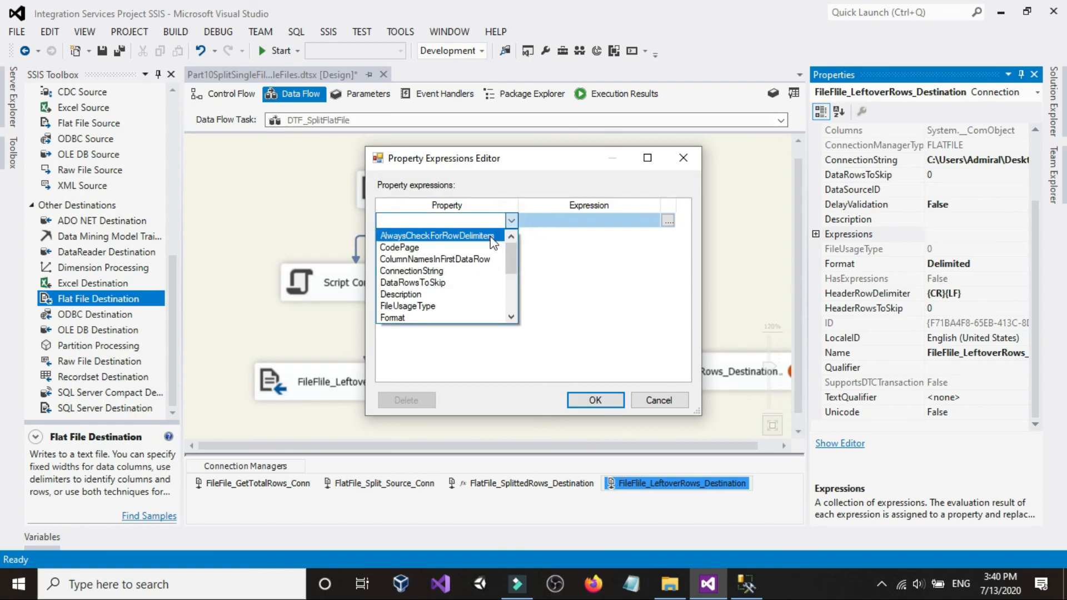
left_click(462, 273)
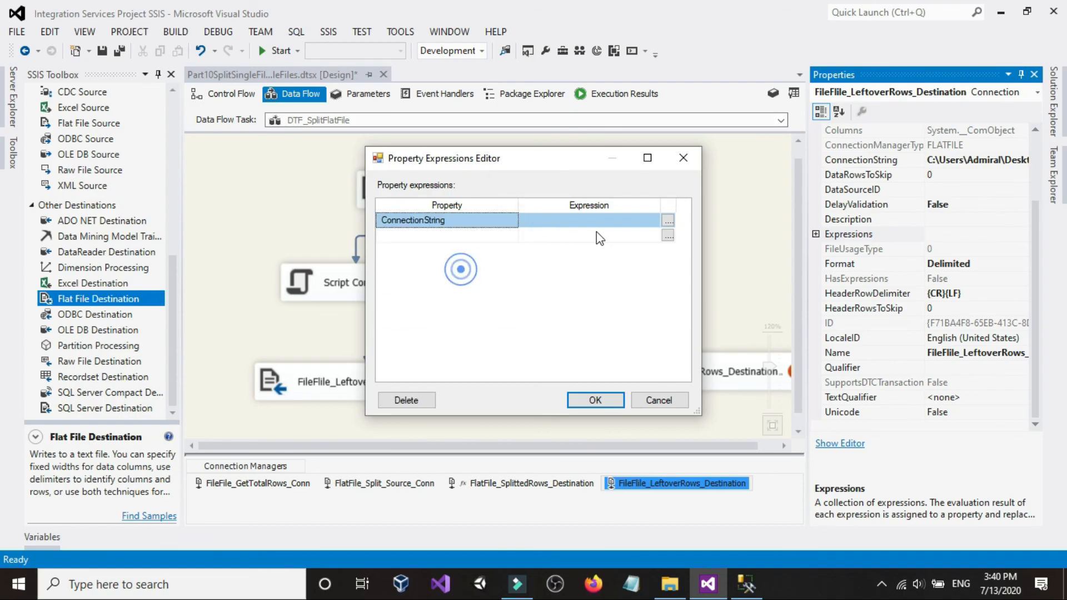
- Open the leftover-rows ConnectionString expression in a maximized Expression Builder and insert the variable User::LeftoverRows_DestinationPath
left_click(670, 224)
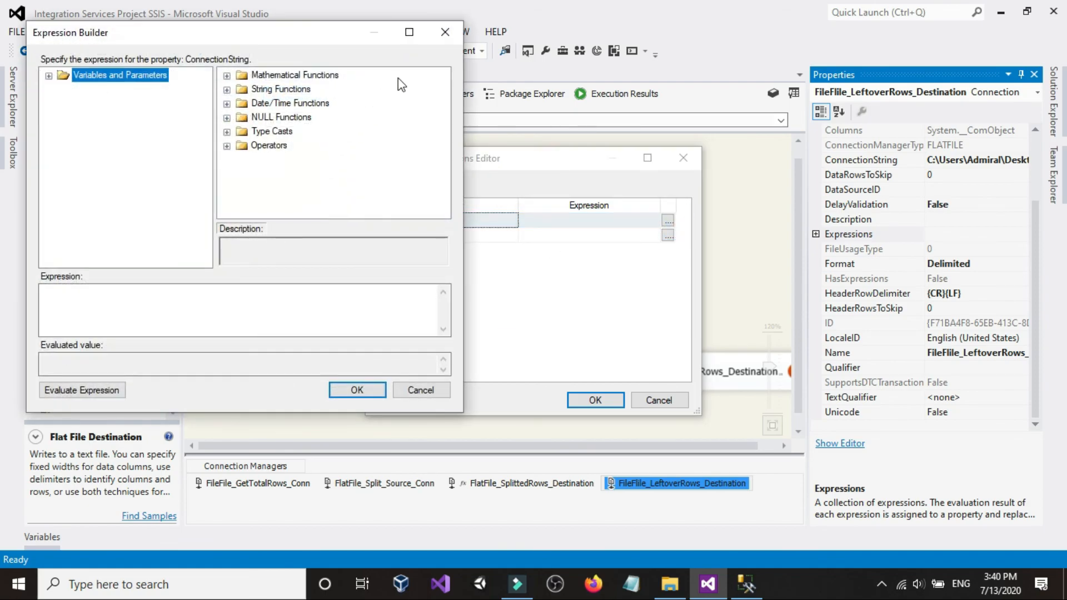
left_click(408, 35)
double_click(109, 52)
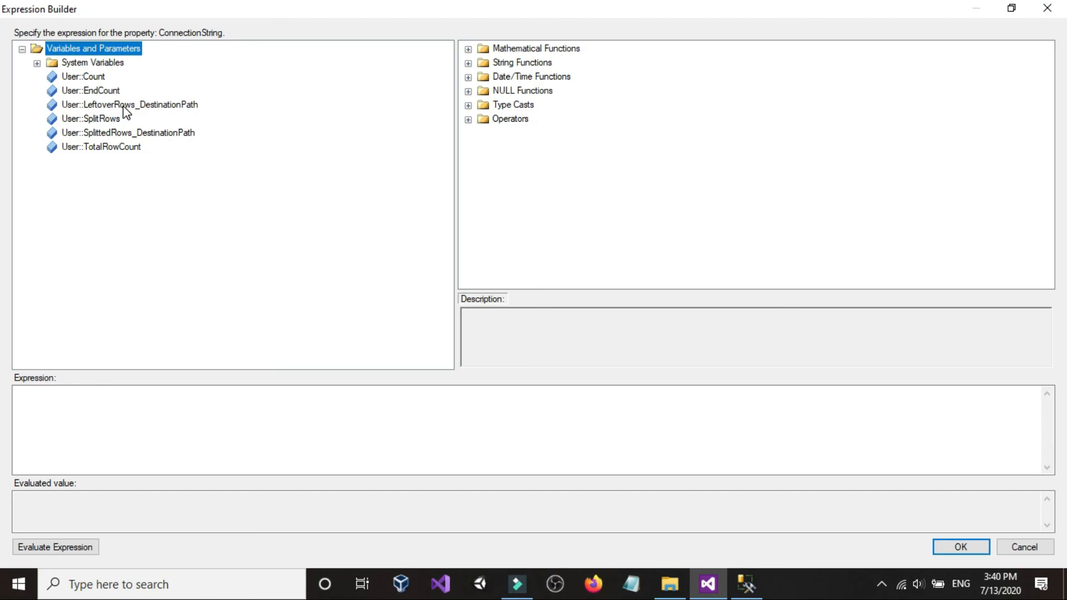
left_click_drag(124, 106, 191, 396)
left_click(208, 400)
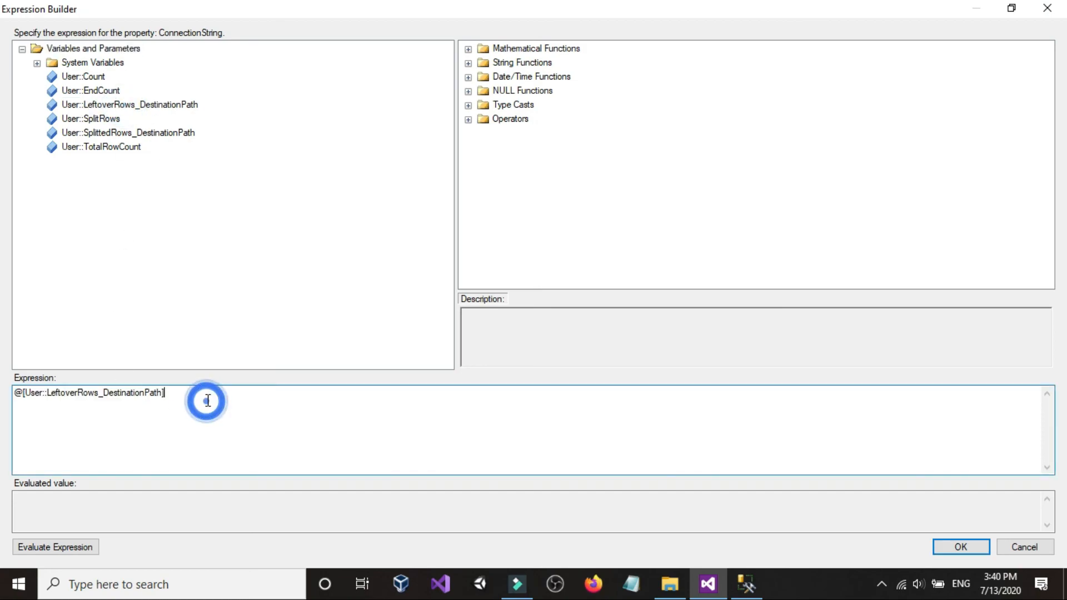
- Append +"\\"+"Leftover_Customers"+".txt" to the leftover-rows expression, evaluate it and accept it as the connection string
type("+")
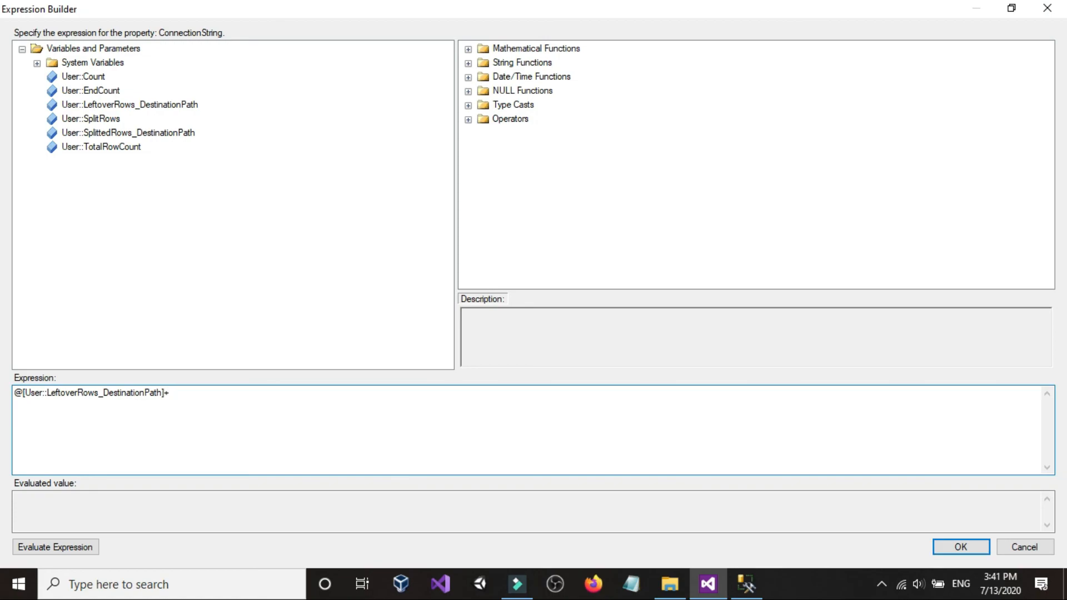
type("\"\\\\")
type("\"+\"Leftover_Customers")
type("txt")
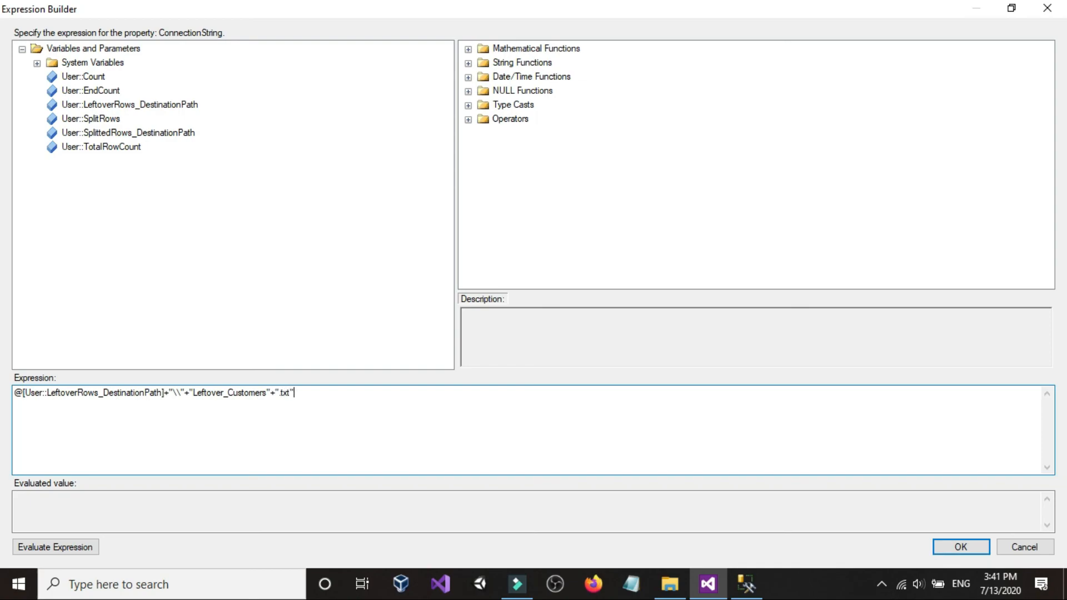
left_click(58, 547)
left_click(963, 547)
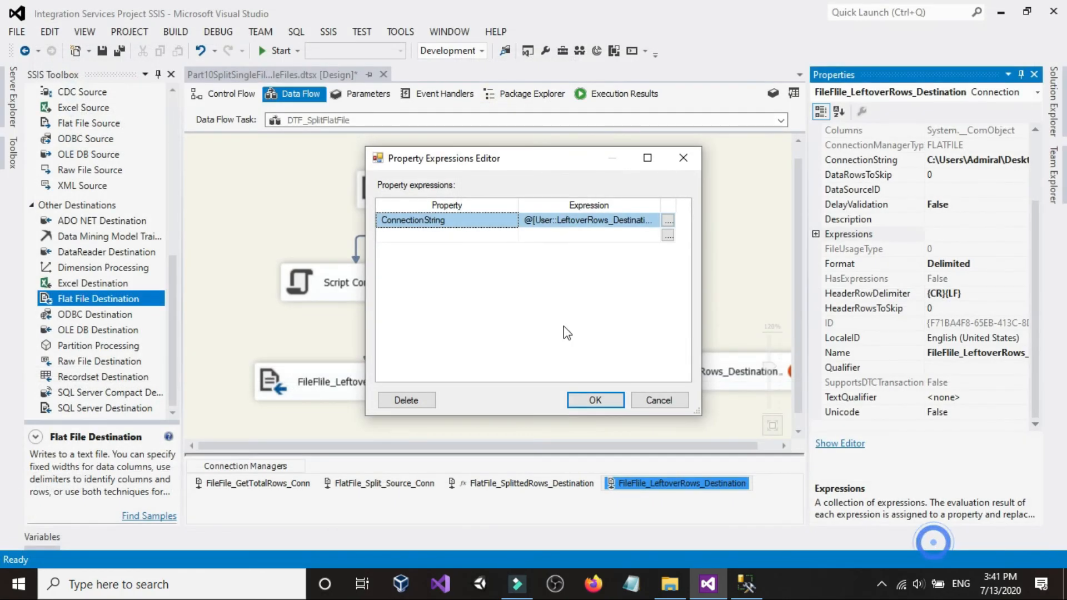
left_click(579, 398)
left_click(273, 195)
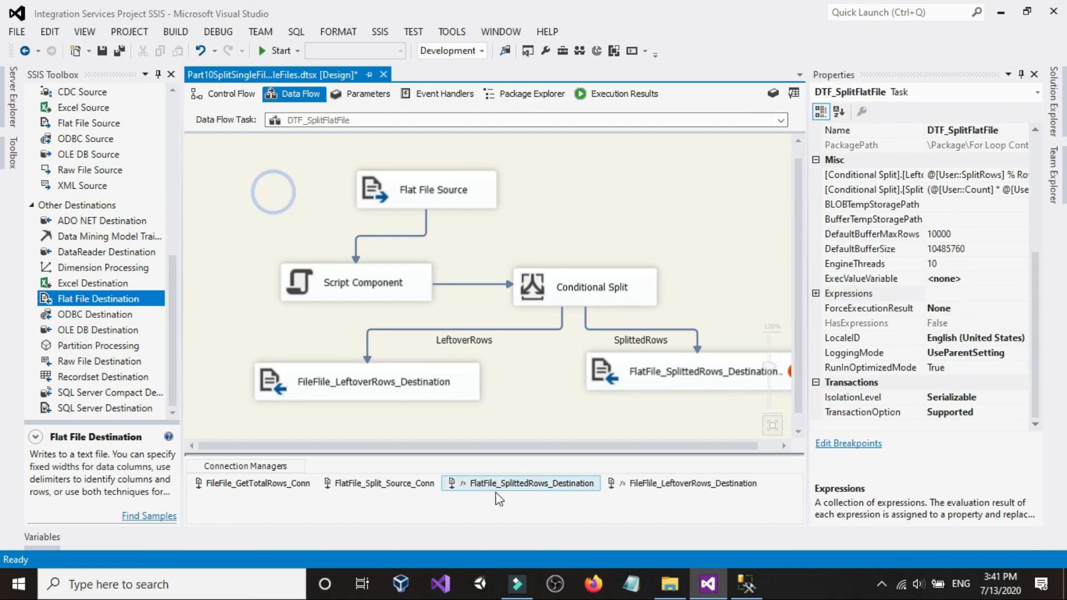
- Switch to File Explorer and check the contents of the LeftoverRows and SplittedRows folders in CustomersFiles
left_click(669, 585)
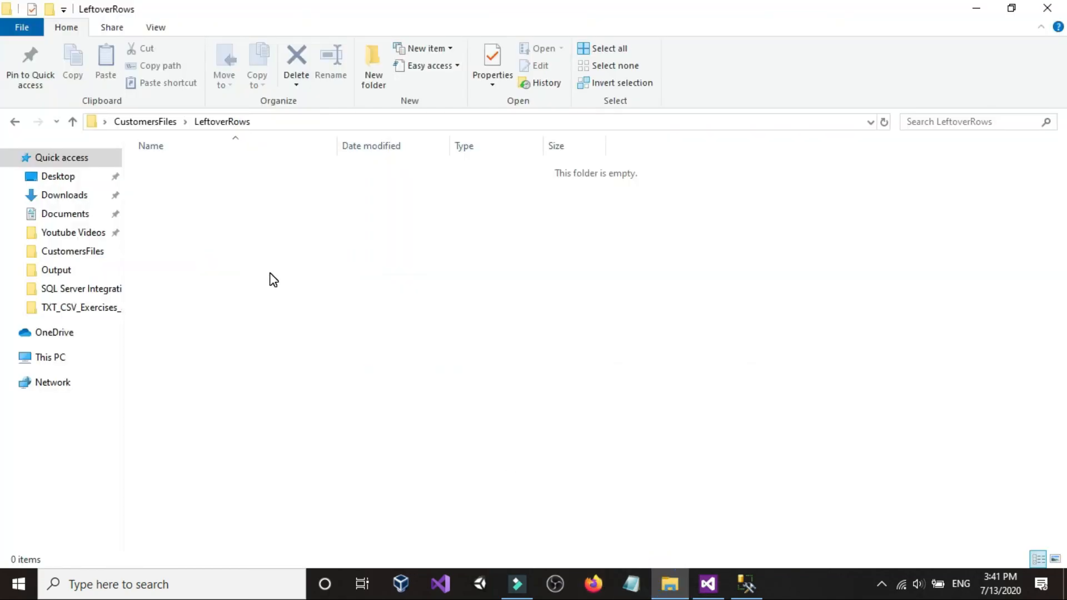
left_click(15, 121)
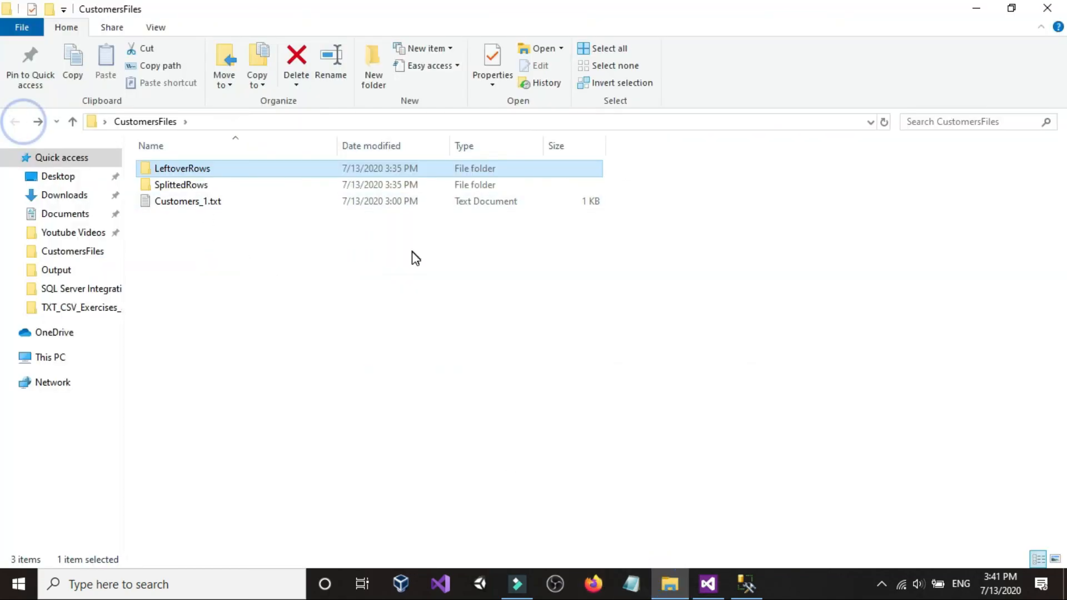
double_click(179, 184)
left_click(233, 316)
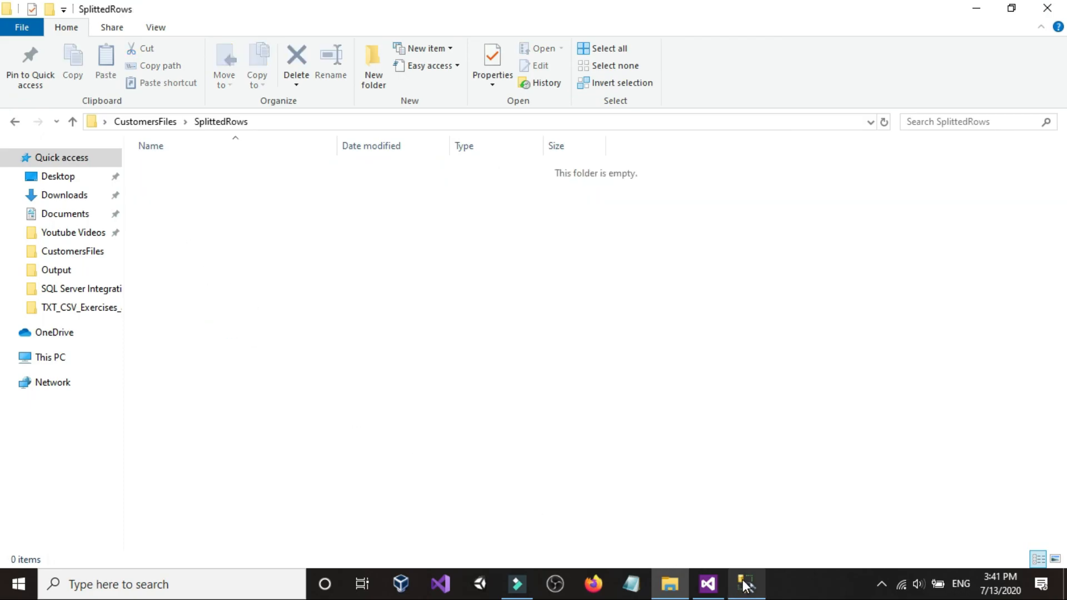
- Switch to Visual Studio and display the list of package variables
left_click(710, 585)
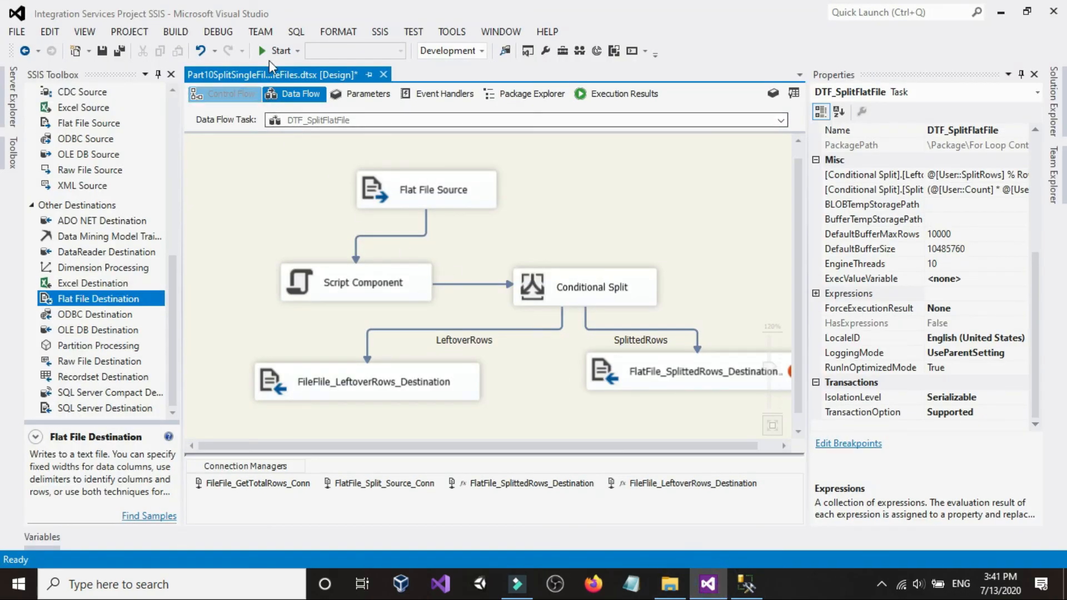
right_click(265, 270)
left_click(268, 275)
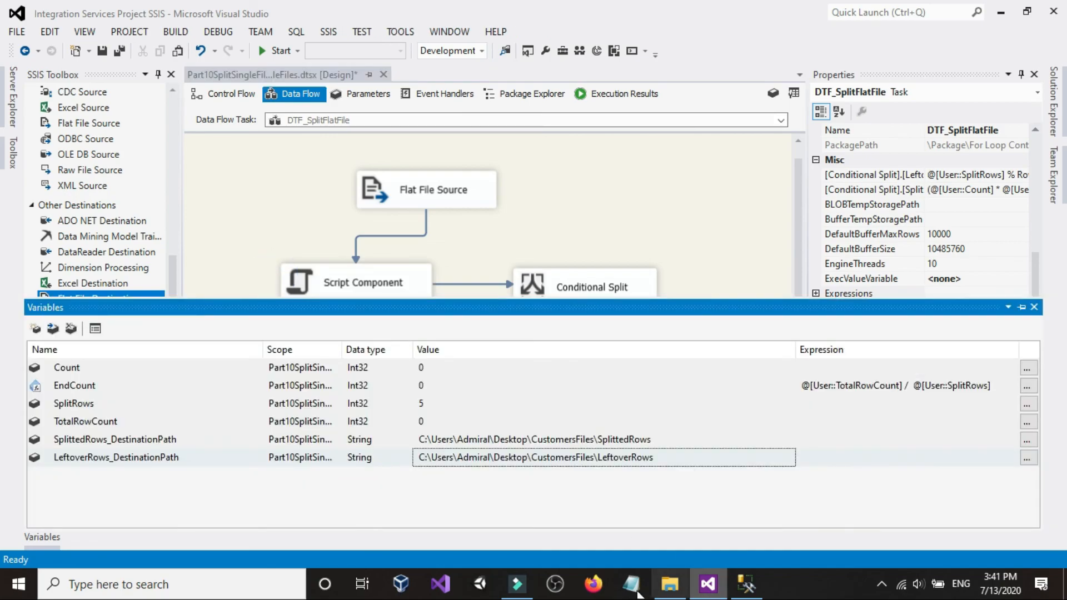
- Switch to File Explorer and examine the rows of the source file Customers_1.txt in Notepad, then close it
left_click(666, 586)
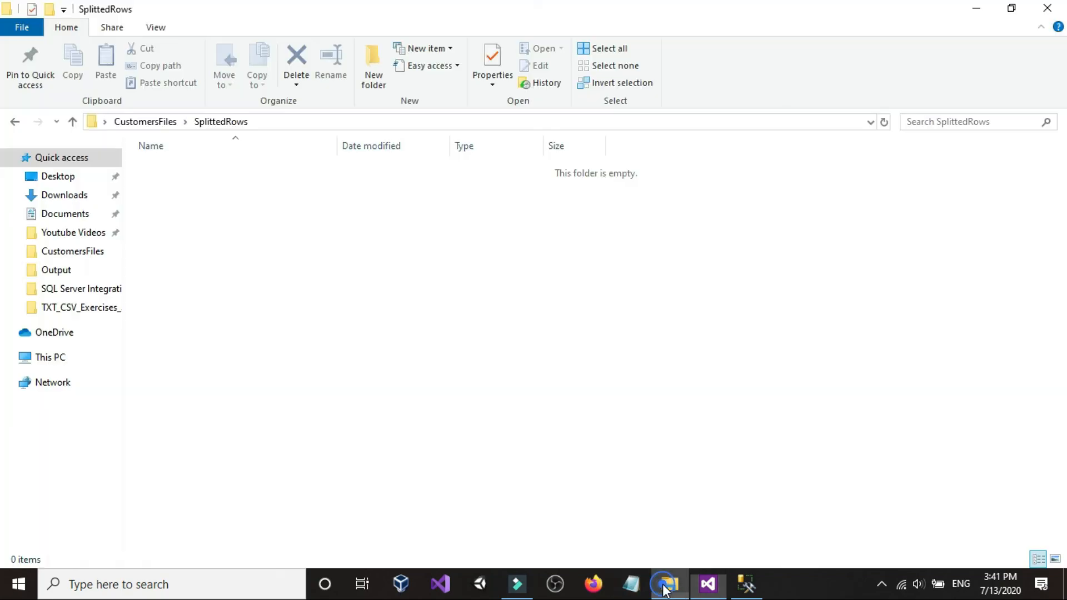
left_click(15, 121)
double_click(208, 203)
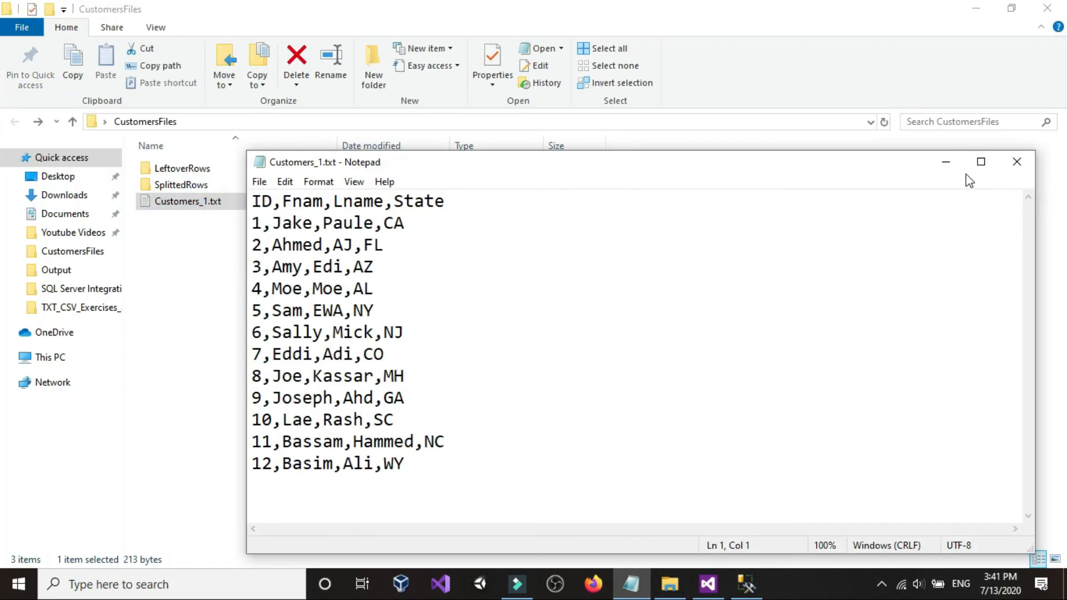
left_click(1017, 162)
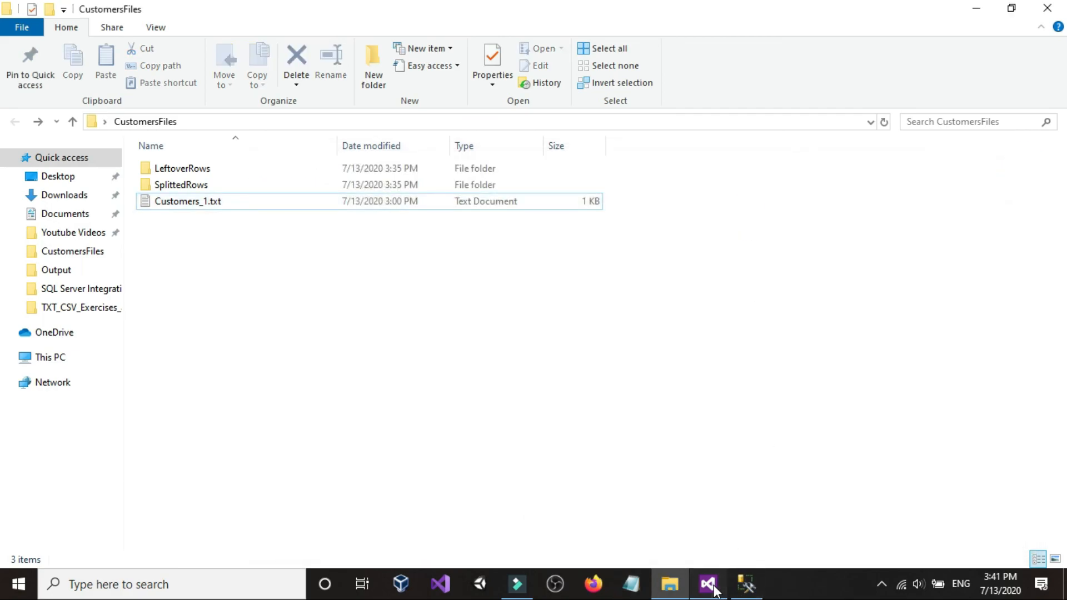
- Switch back to Visual Studio and set the SplitRows variable's value to 2
left_click(708, 584)
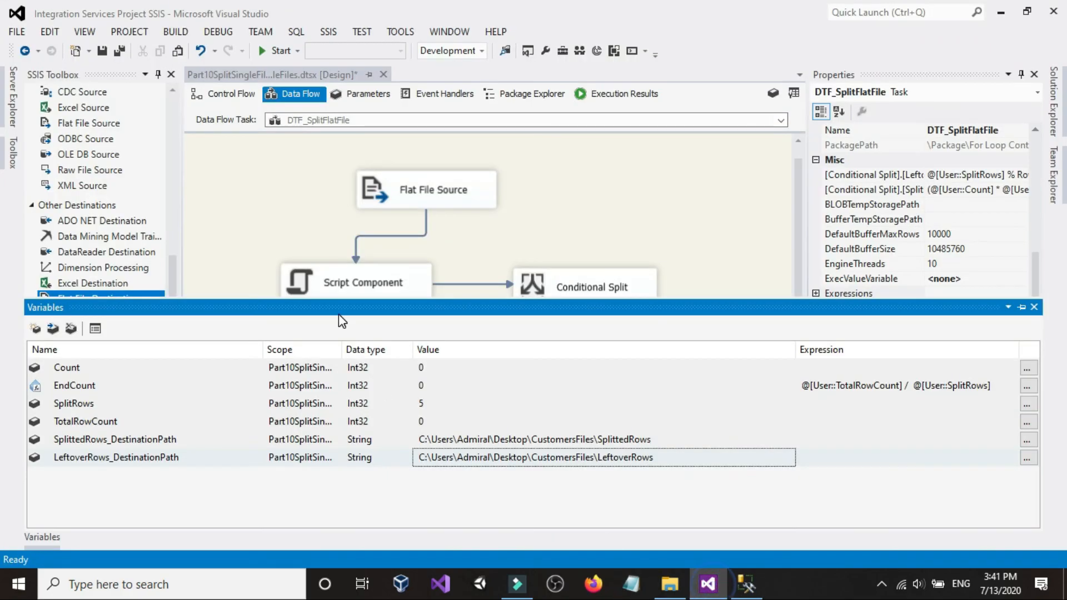
double_click(425, 403)
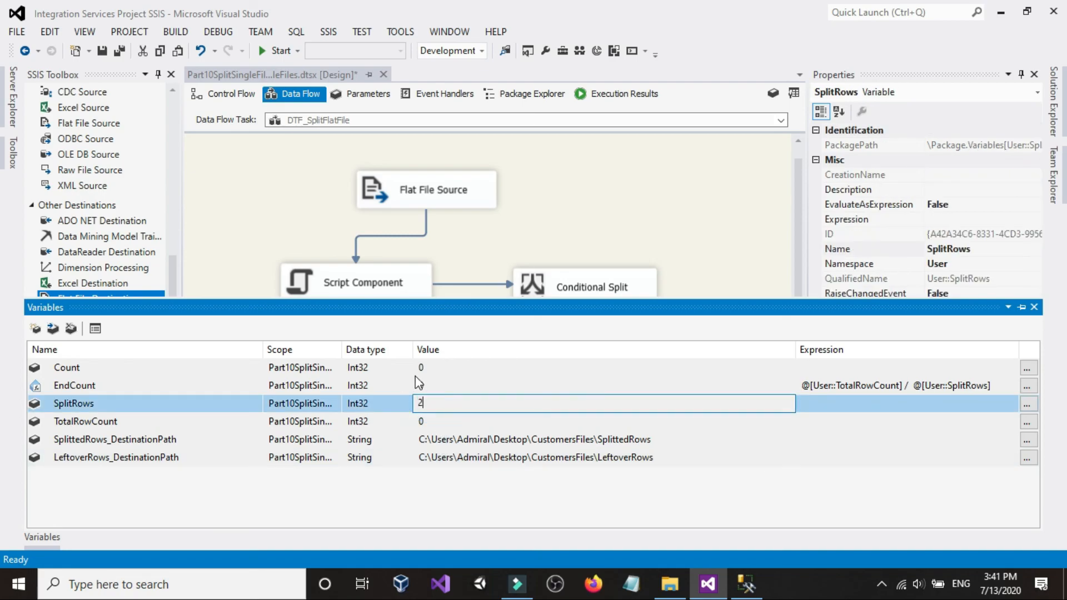
left_click(265, 222)
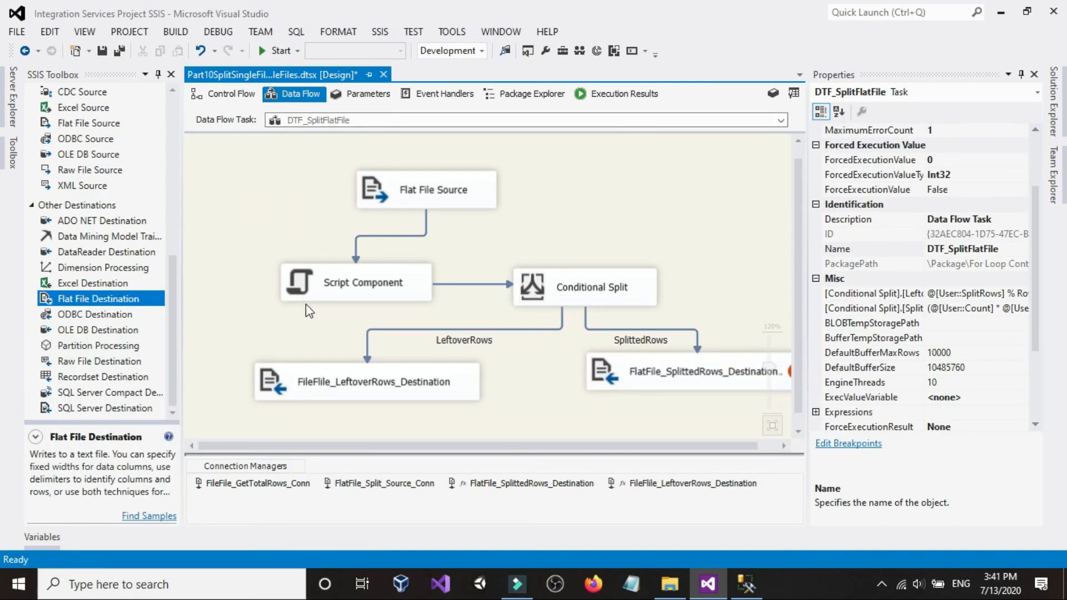
- Try to run the package, read and dismiss the validation details, and try running it once more
left_click(276, 51)
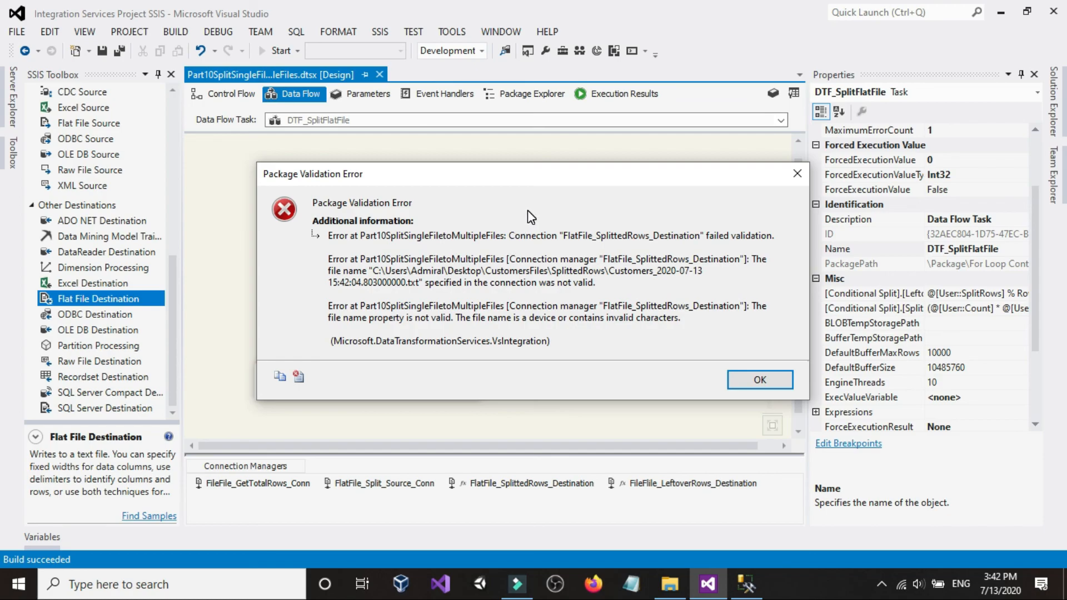
left_click(772, 380)
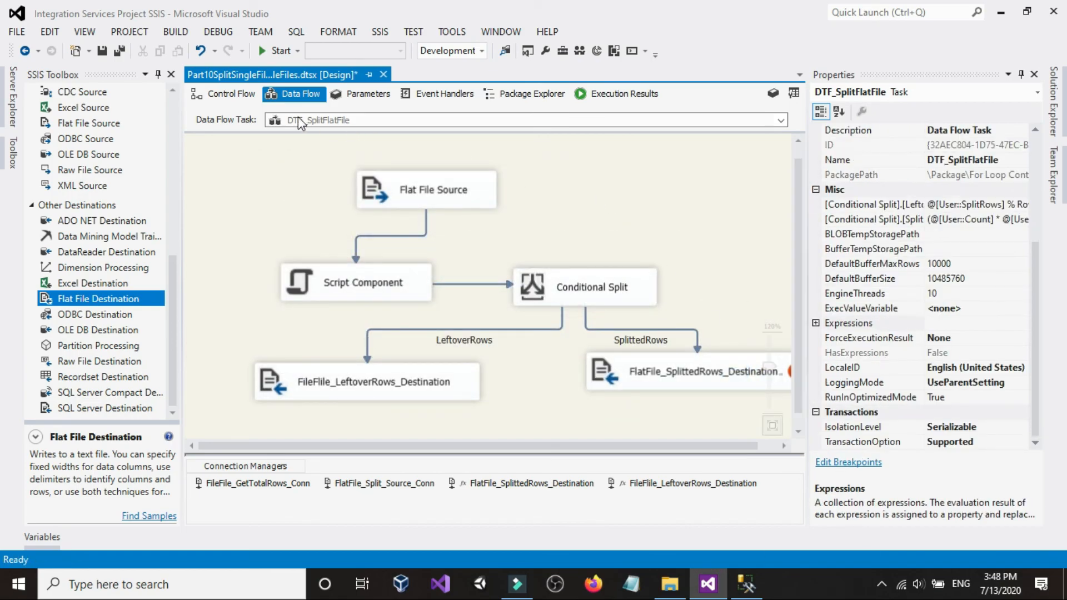
left_click(278, 51)
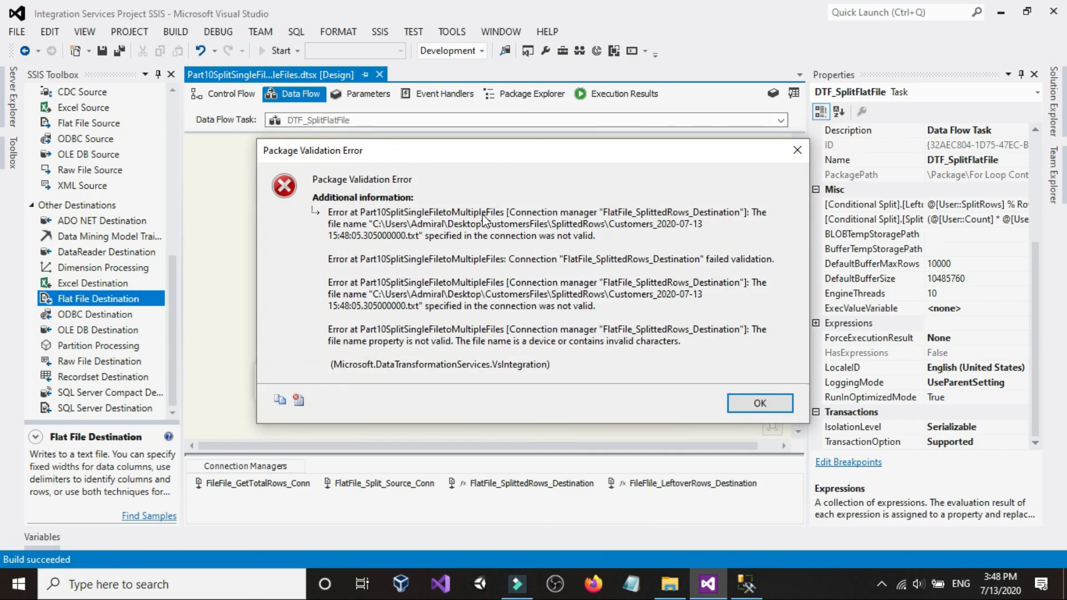
left_click(759, 408)
- Switch to File Explorer and create a text document named 2323;.txt in the CustomersFiles folder
left_click(670, 583)
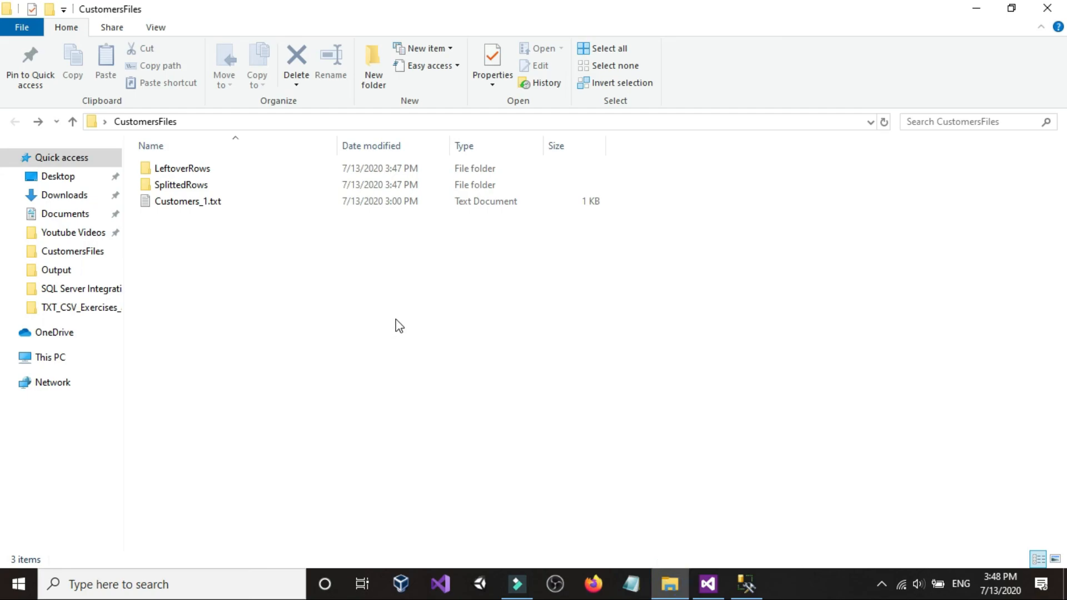
right_click(286, 266)
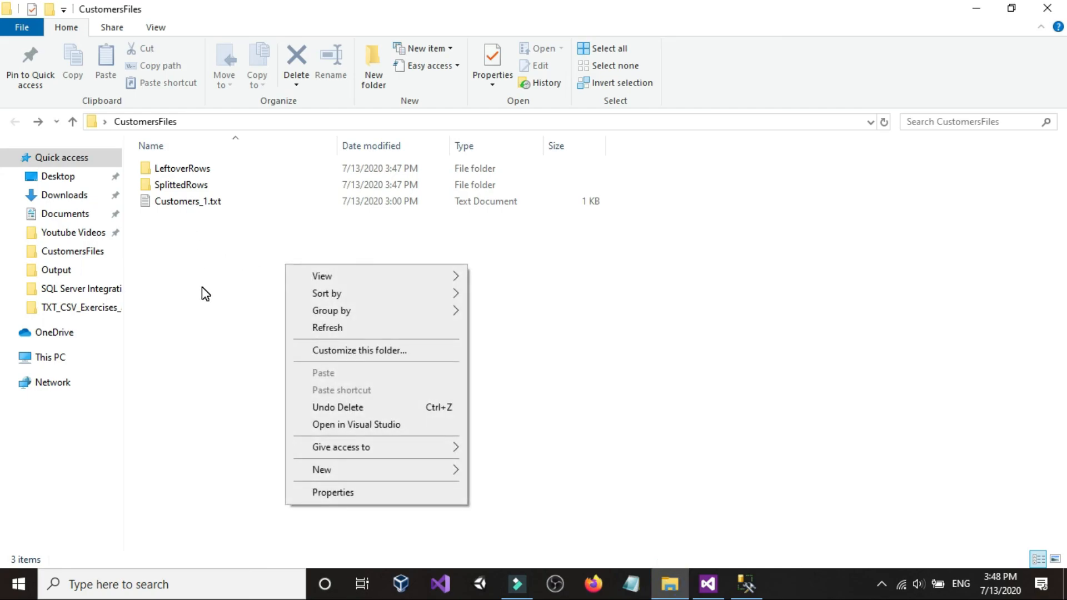
left_click(202, 258)
right_click(201, 258)
mouse_move(369, 463)
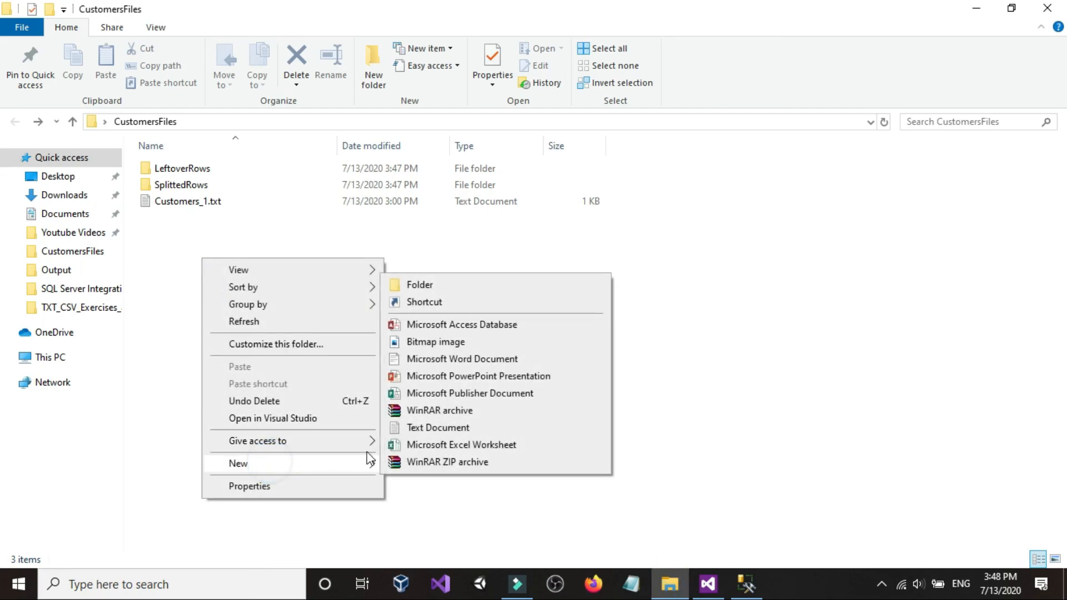
left_click(390, 430)
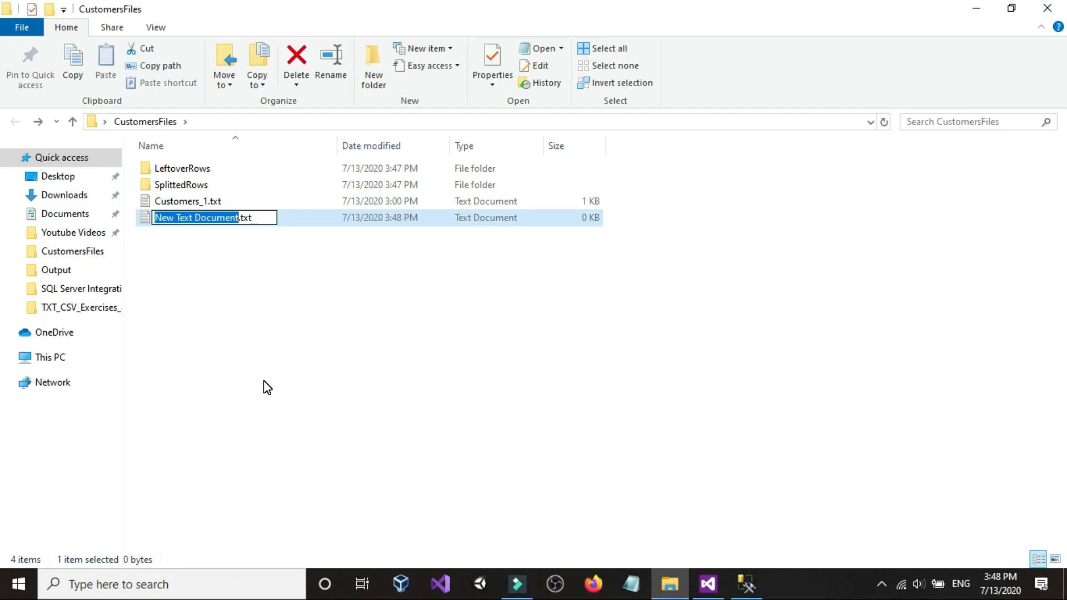
type("2323")
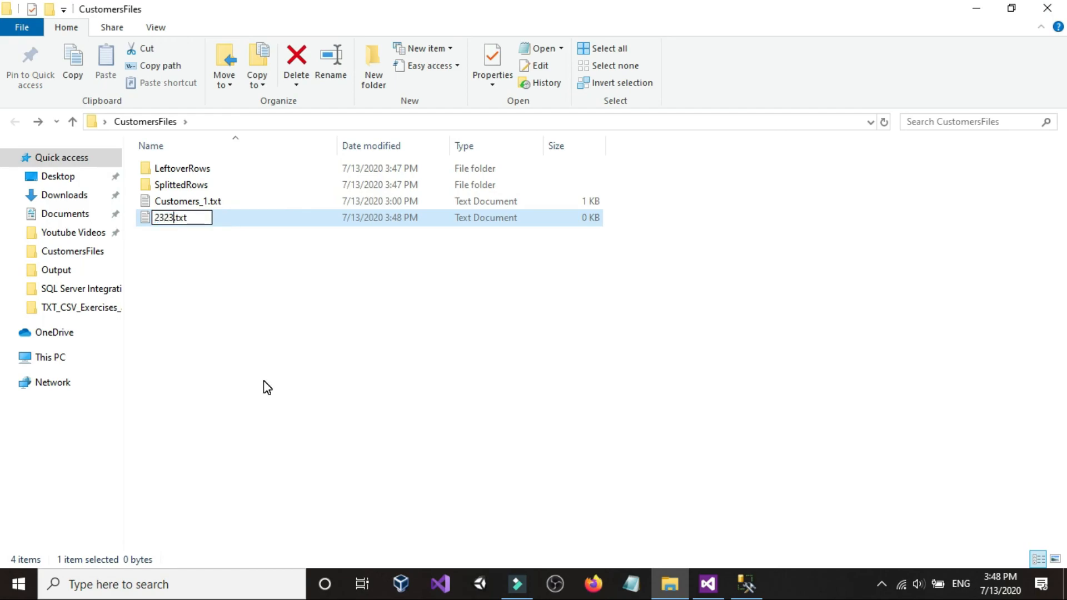
type(";")
key("Return")
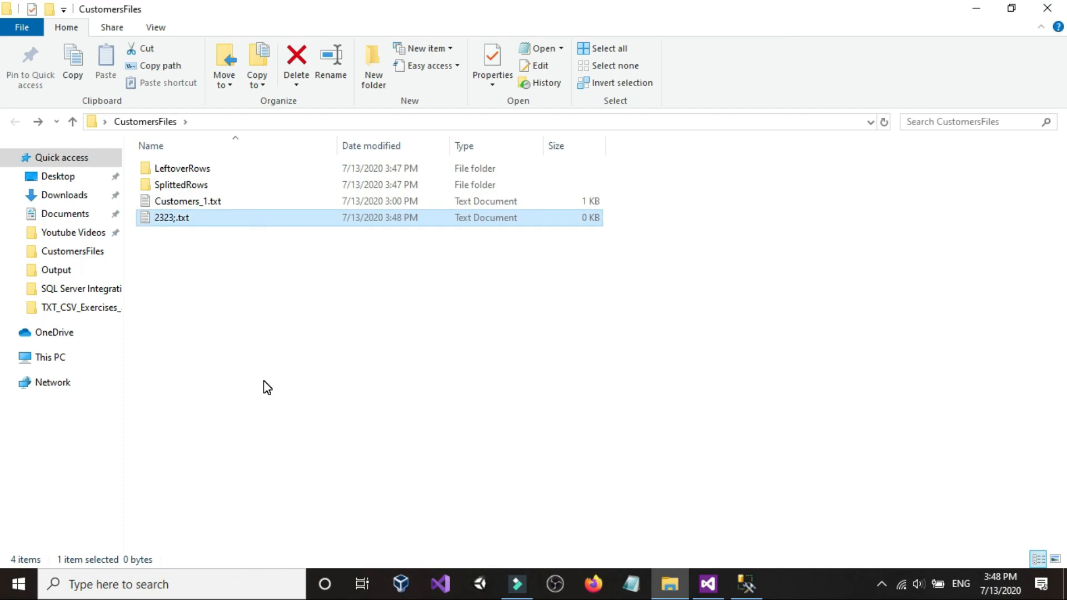
- Try adding a colon to the name of 2323;.txt, and insert a run of semicolons between its digits instead
left_click(167, 218)
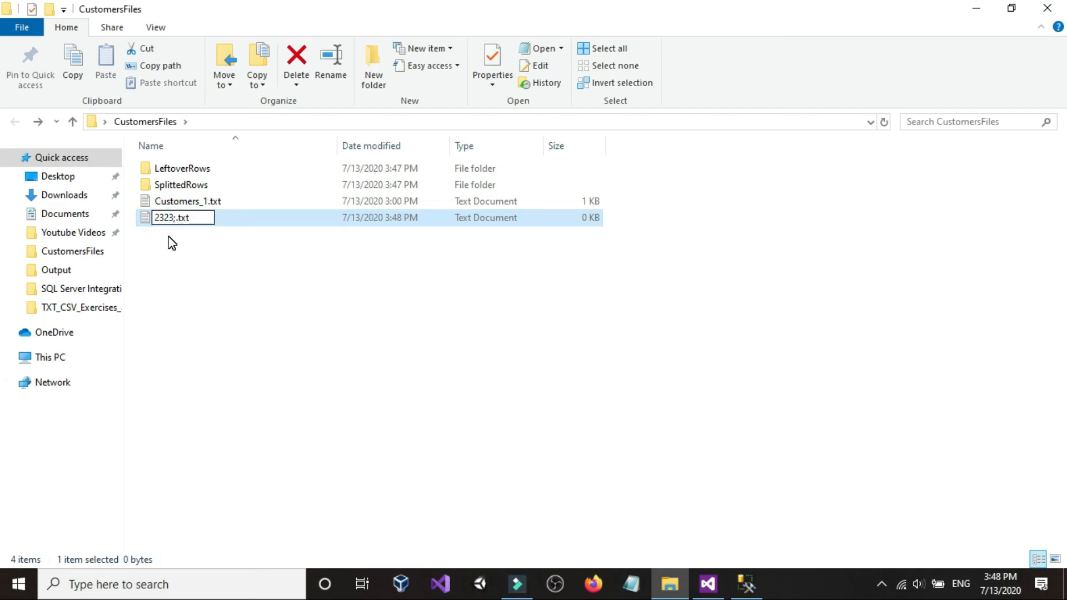
type(":")
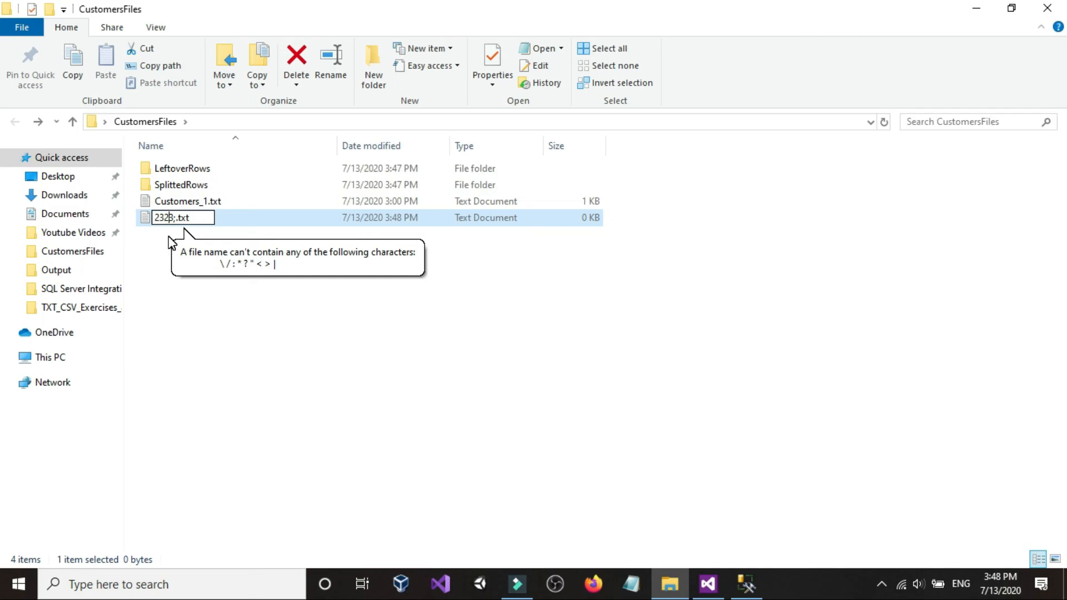
left_click(160, 217)
type(";;;;;;;;;")
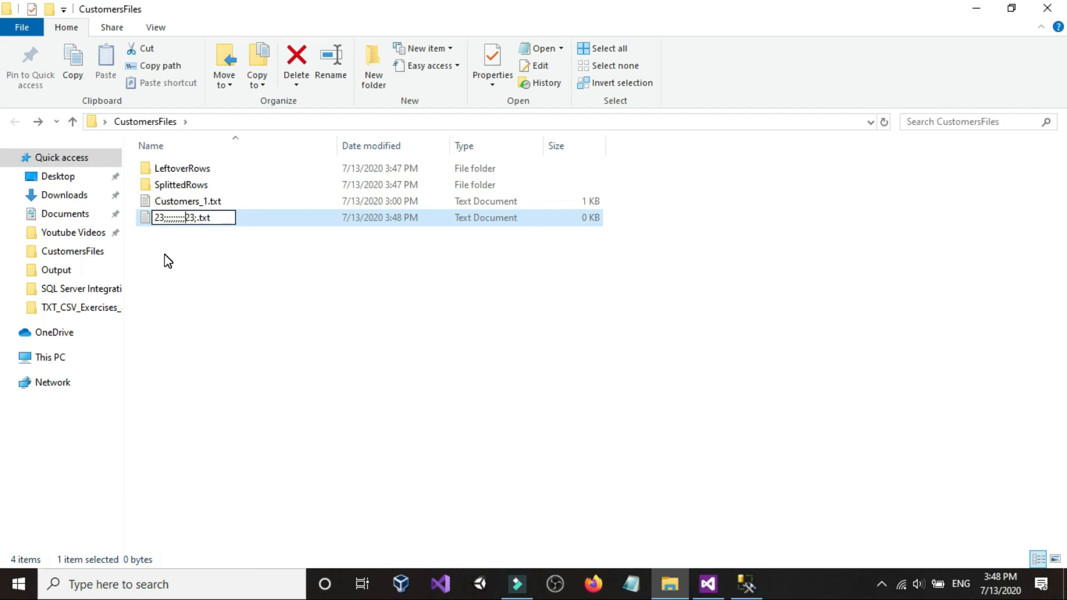
type(";;;;")
key("shift+semicolon")
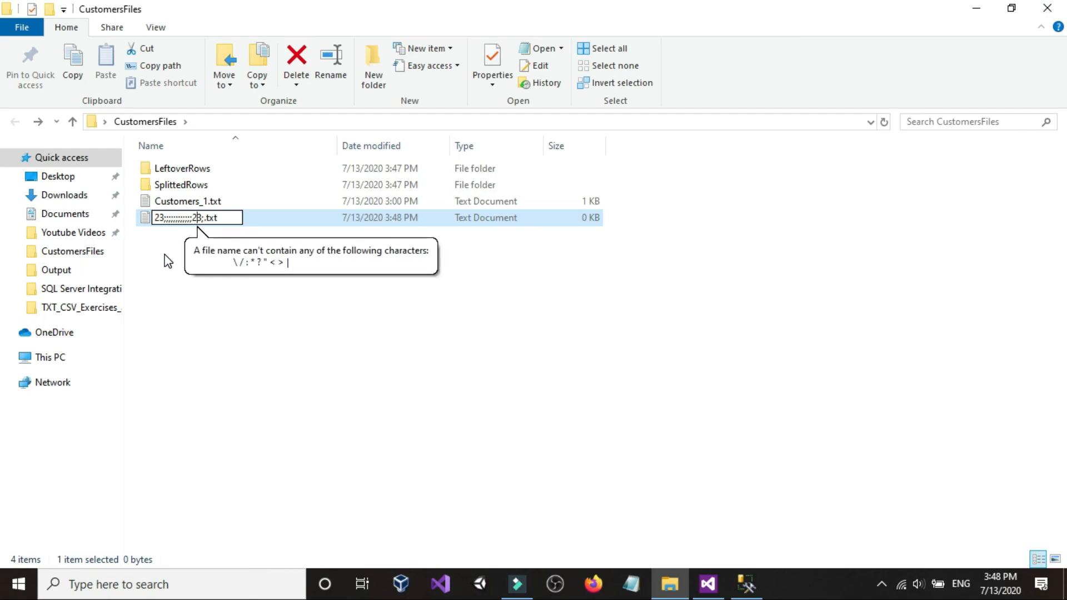
- Write a colon and a semicolon on separate lines in a blank Notepad document, highlight each, then close it without saving
left_click(632, 584)
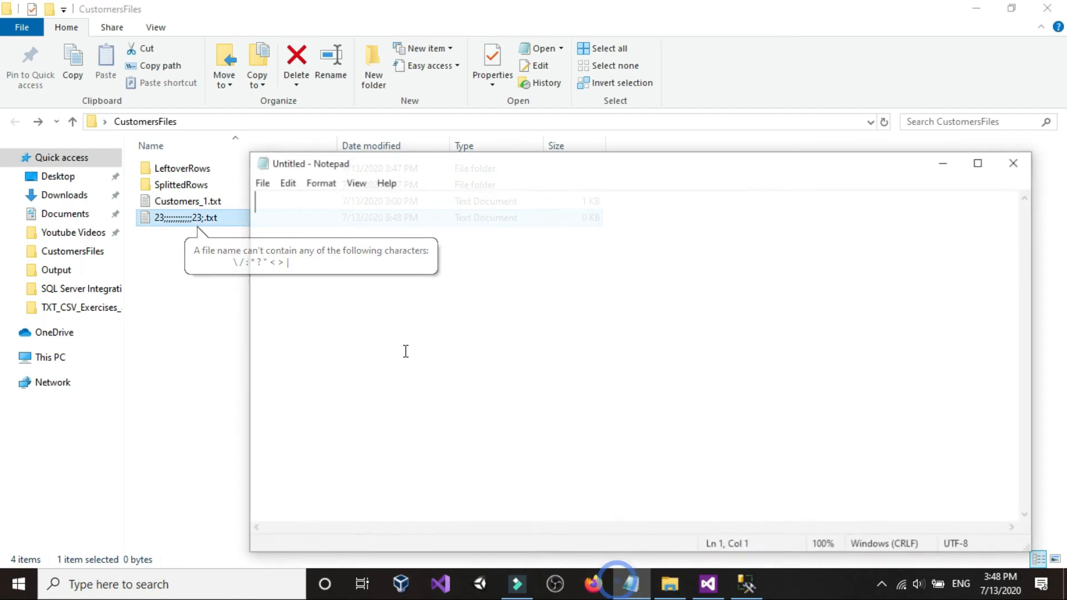
left_click(402, 326)
type(":")
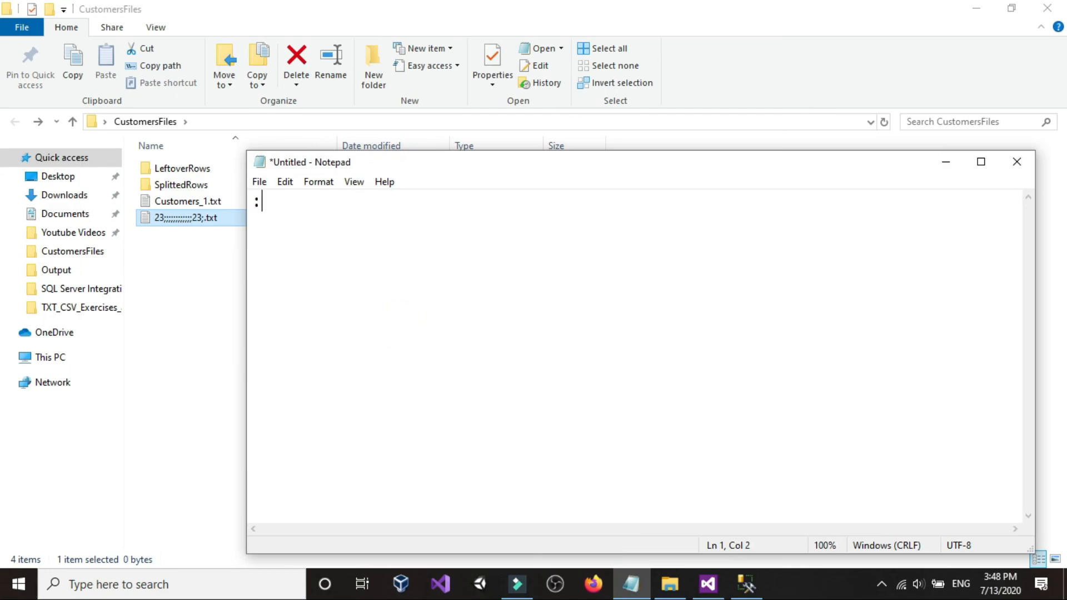
key("Return")
type(":")
key("BackSpace")
type(";")
left_click_drag(281, 238, 222, 229)
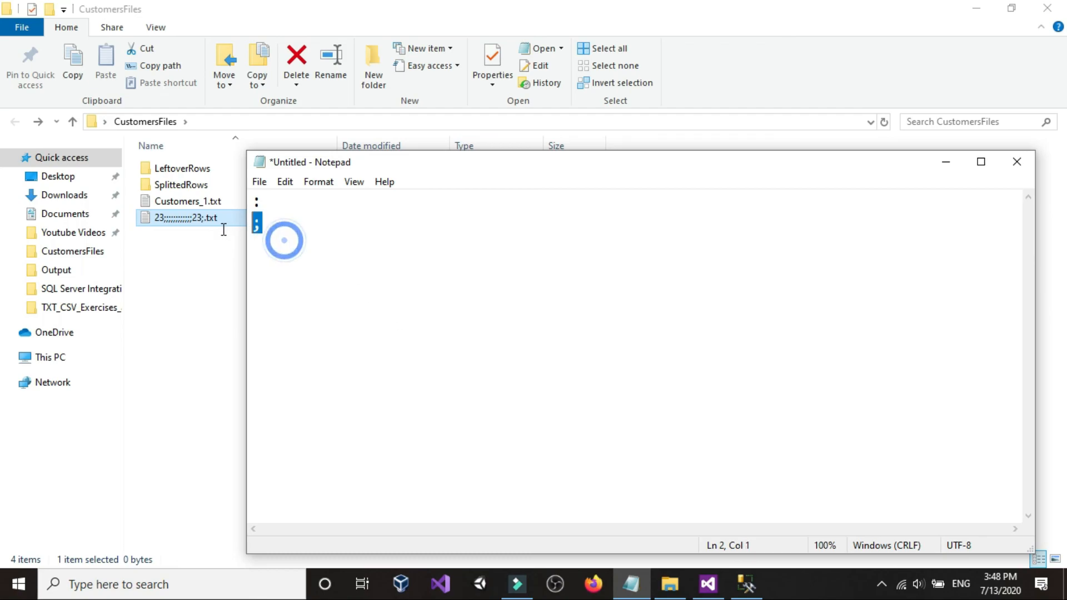
left_click_drag(274, 203, 245, 201)
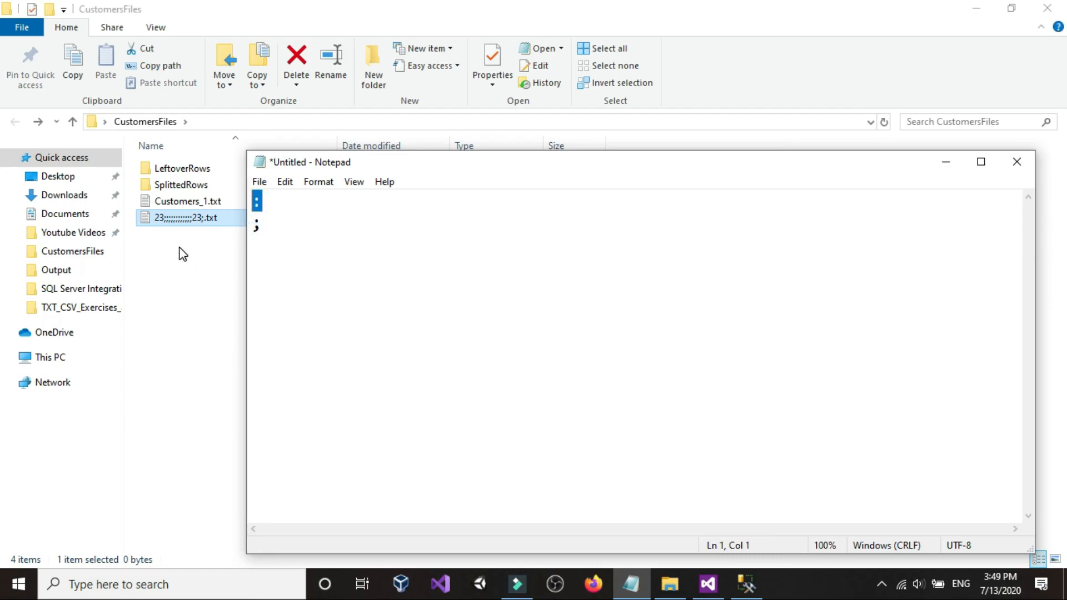
left_click(1019, 163)
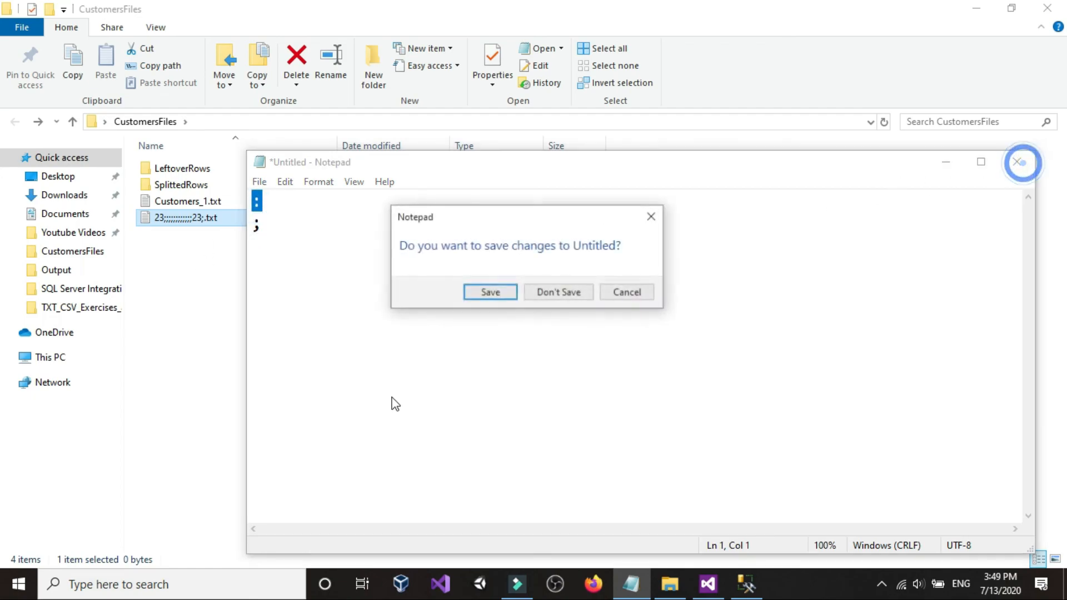
left_click(553, 299)
- Delete the semicolon-named test text file from the CustomersFiles folder
left_click(354, 300)
left_click(189, 305)
left_click(176, 219)
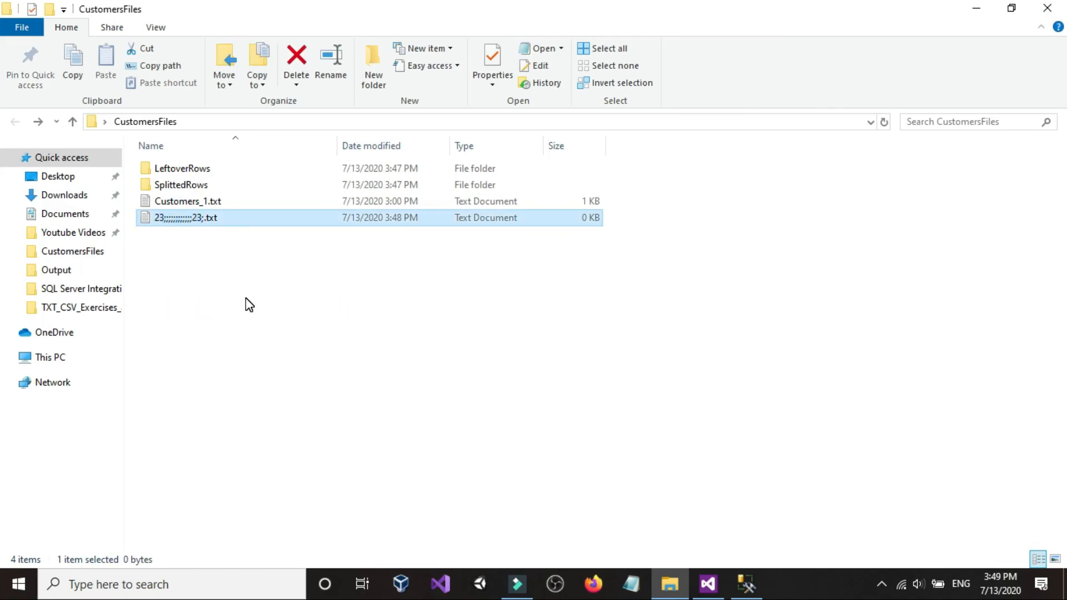
key("Delete")
left_click(246, 298)
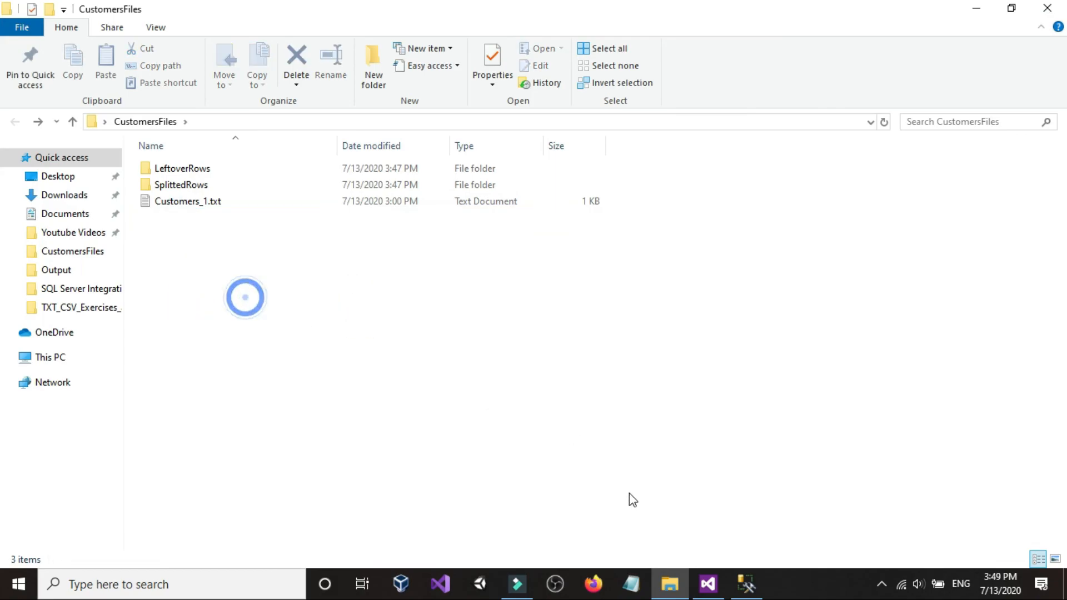
- Switch to Visual Studio, open the ConnectionString expression of the FlatFile_SplittedRows_Destination connection manager, and evaluate it to examine the time portion
left_click(717, 588)
right_click(553, 483)
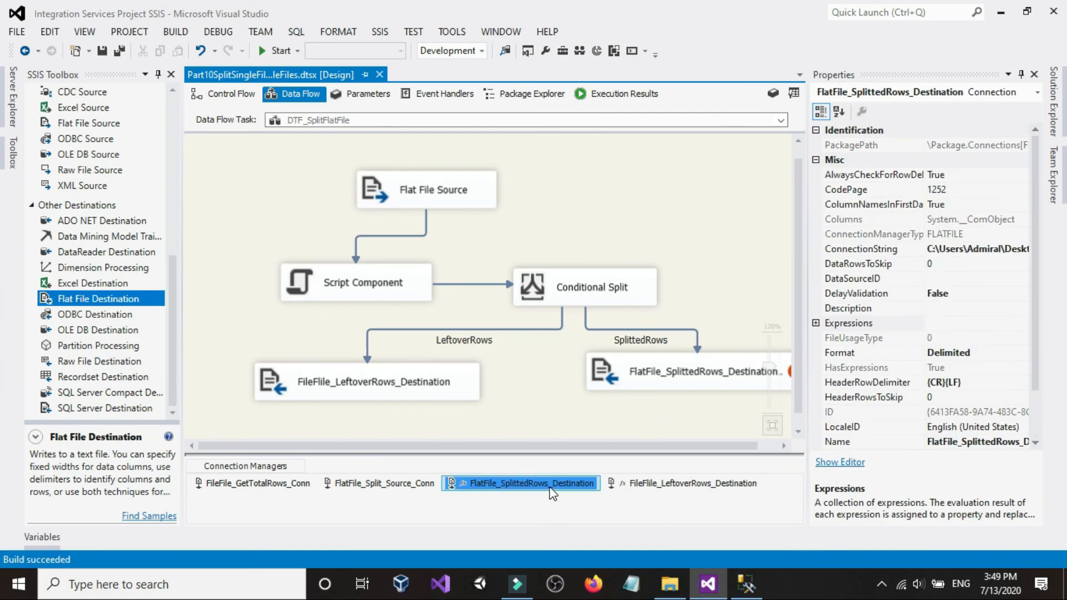
left_click(589, 472)
left_click(1020, 323)
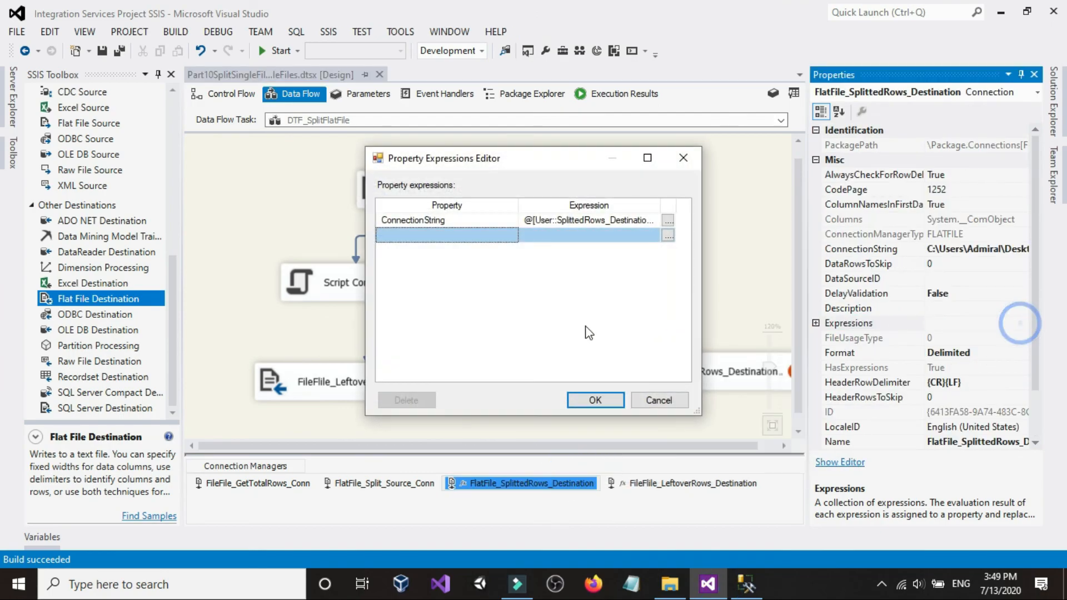
left_click(647, 159)
left_click(303, 68)
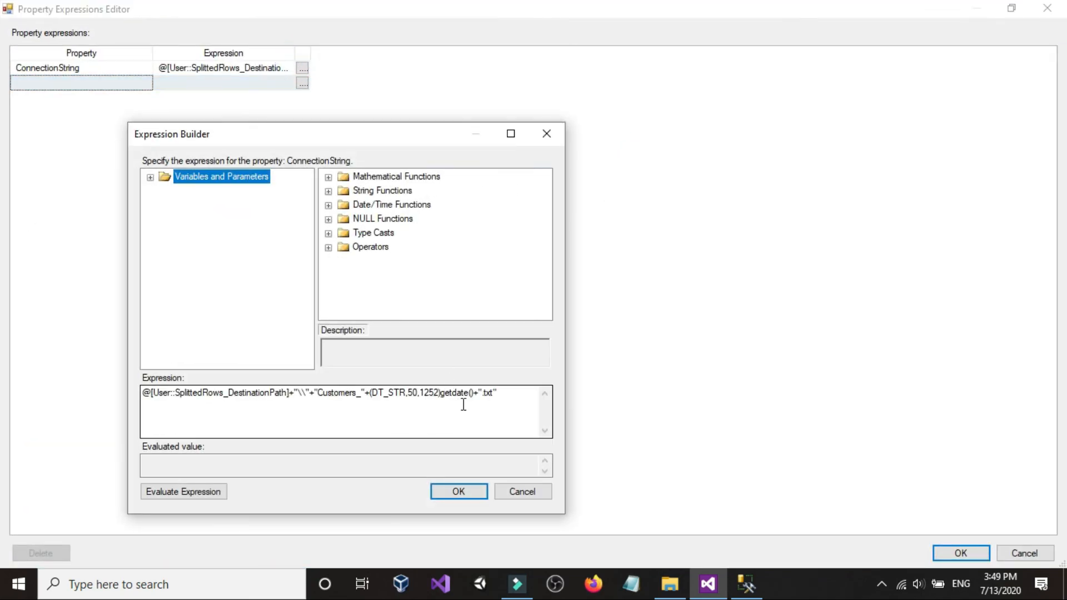
left_click(511, 134)
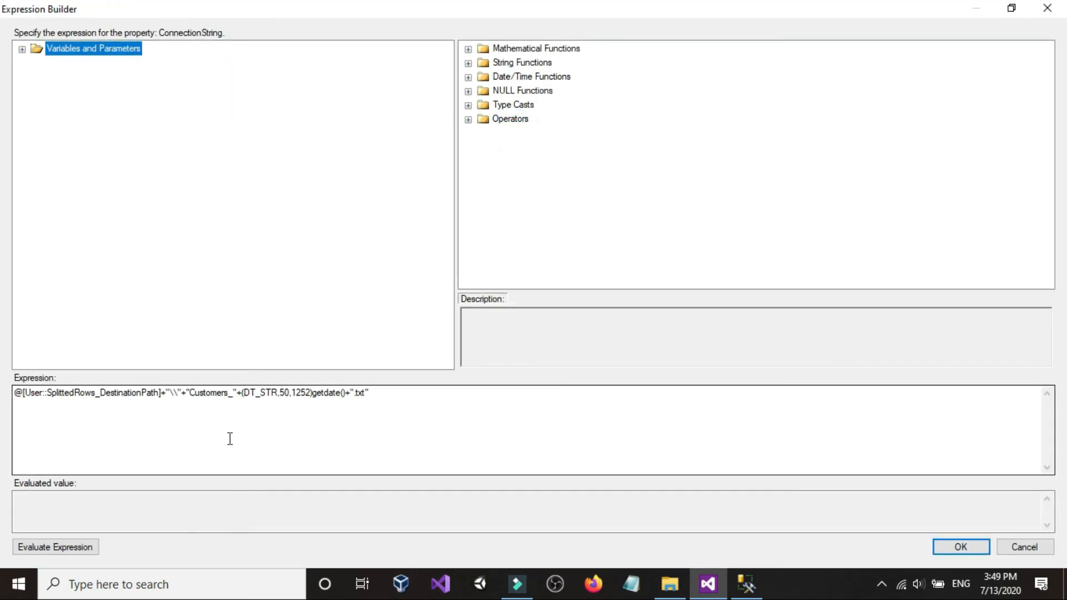
left_click(63, 548)
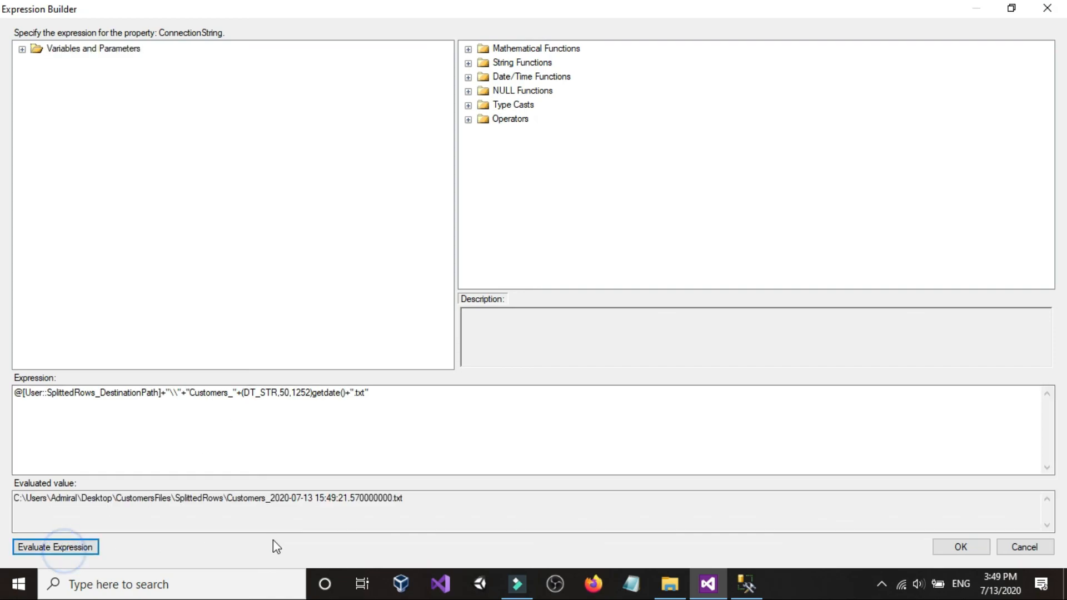
left_click(326, 506)
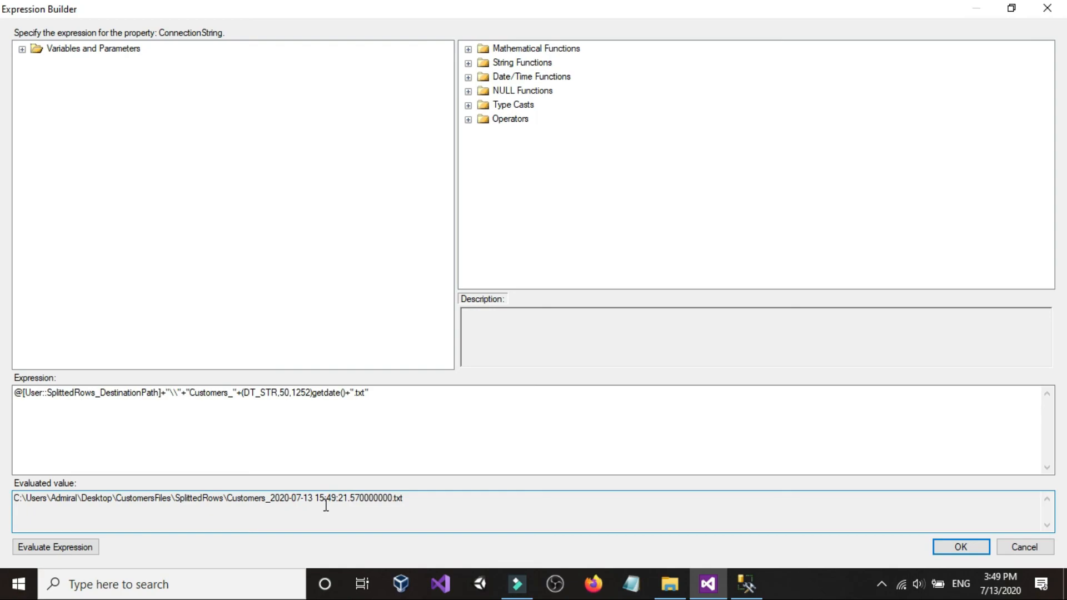
left_click(338, 502)
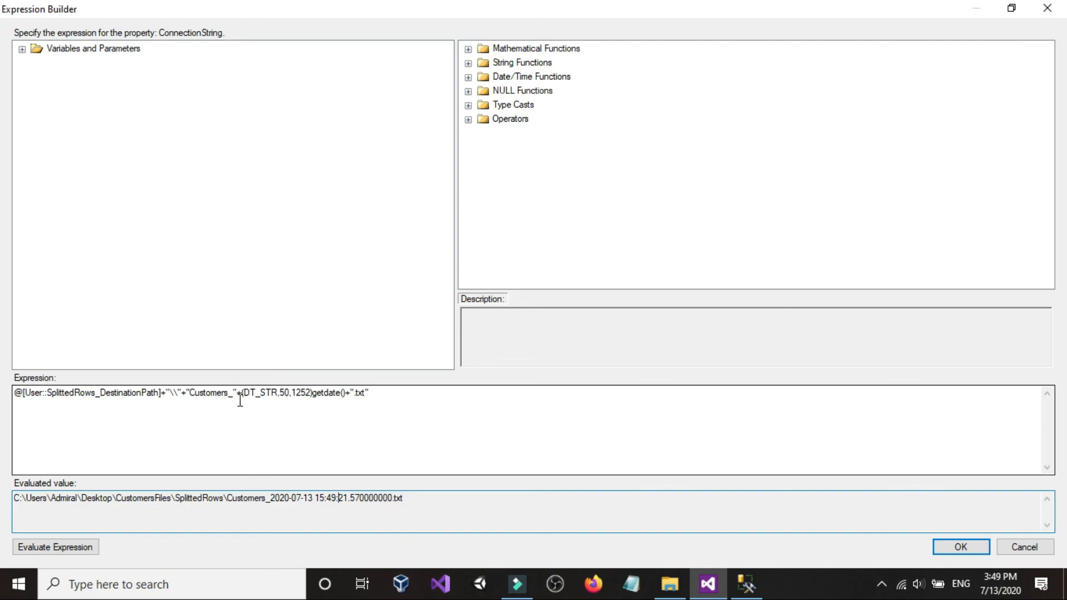
- Wrap the (DT_STR,50,1252)getdate() cast in a Replace function that swaps ":" for "", and evaluate the expression
left_click_drag(242, 398, 300, 398)
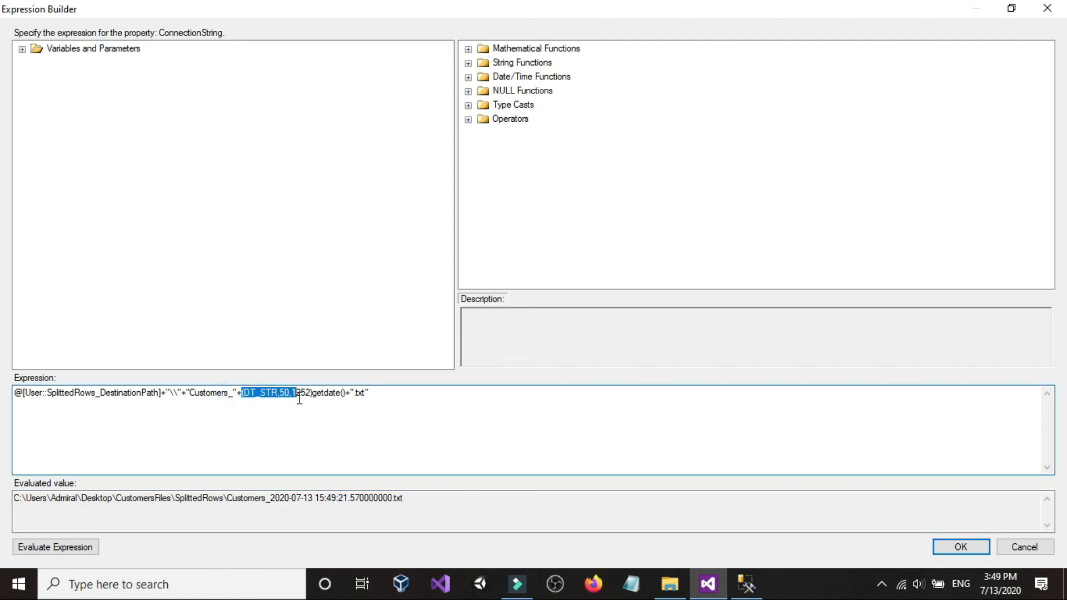
left_click(257, 397)
left_click(240, 394)
type("Replac")
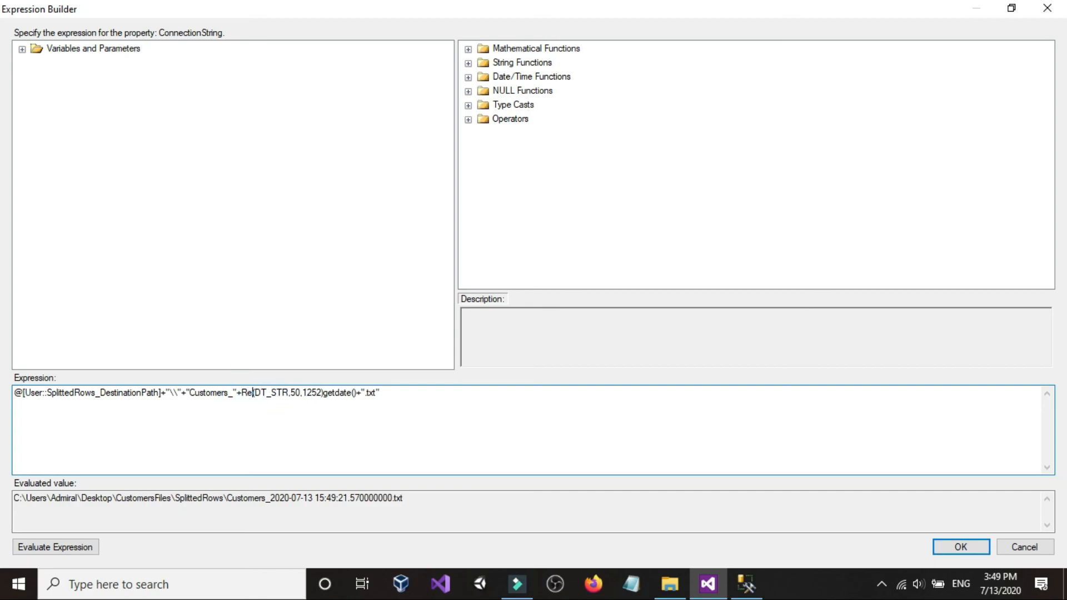
type("e(")
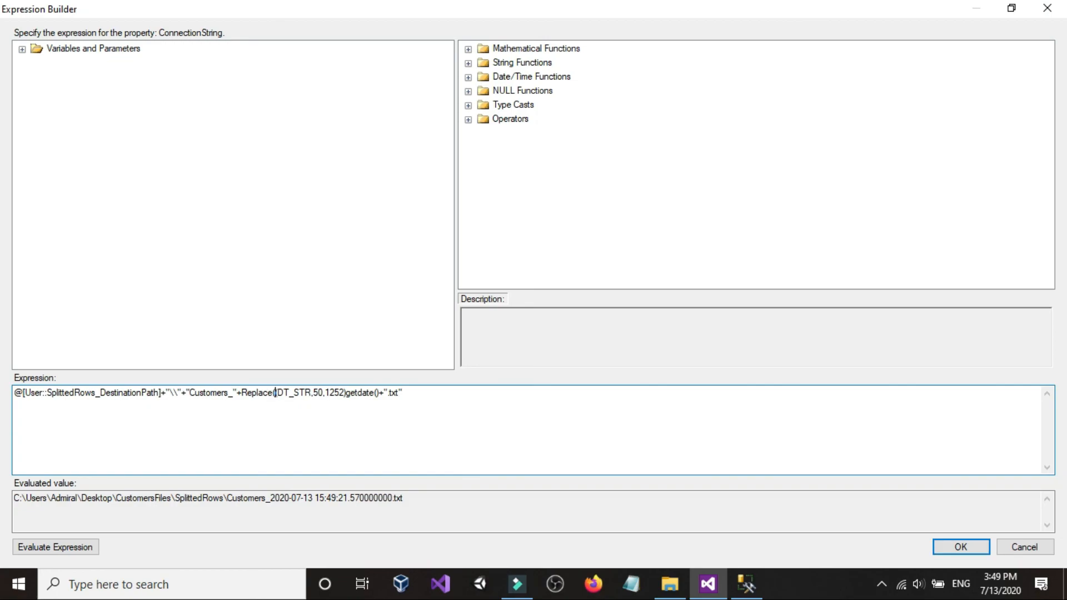
left_click(380, 394)
type("+")
type(",")
type("\":\",")
key("BackSpace")
type("\"\")")
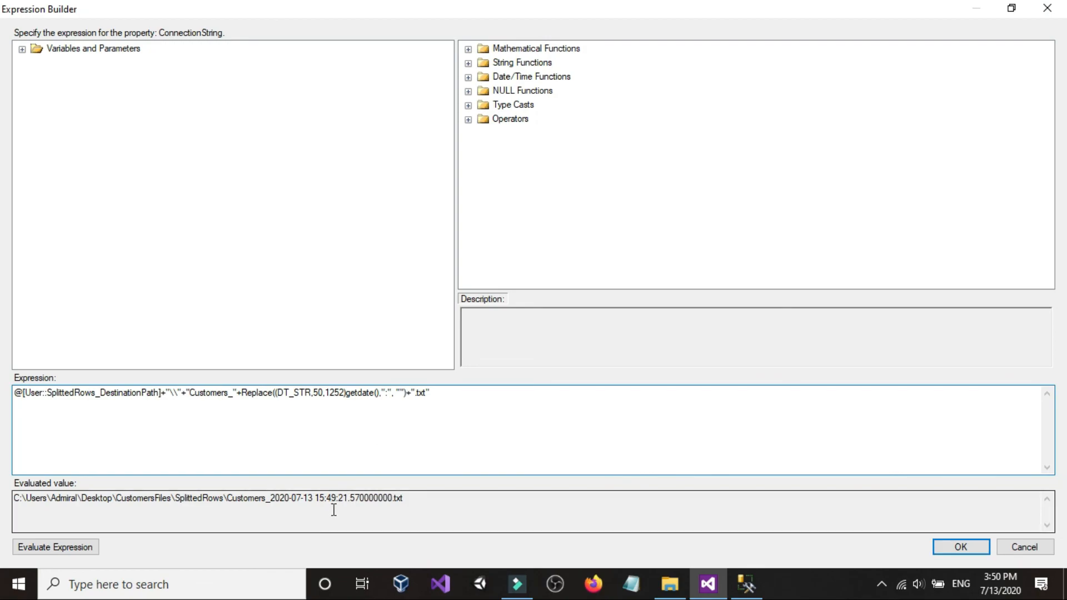
left_click(78, 549)
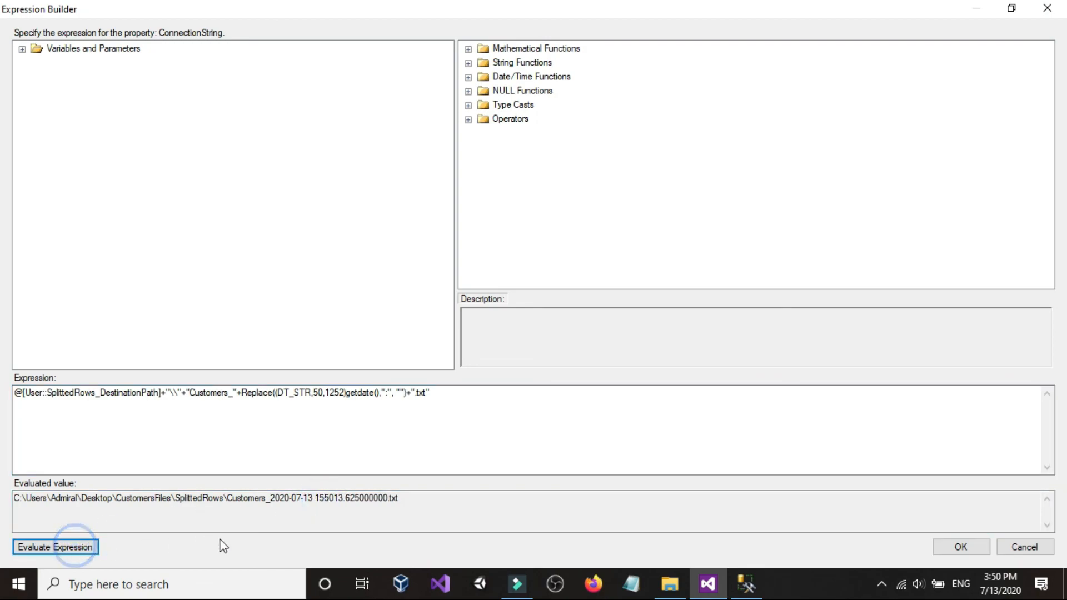
- Nest the date expression in a second Replace that swaps the space " " for "_", and evaluate the expression
left_click(318, 503)
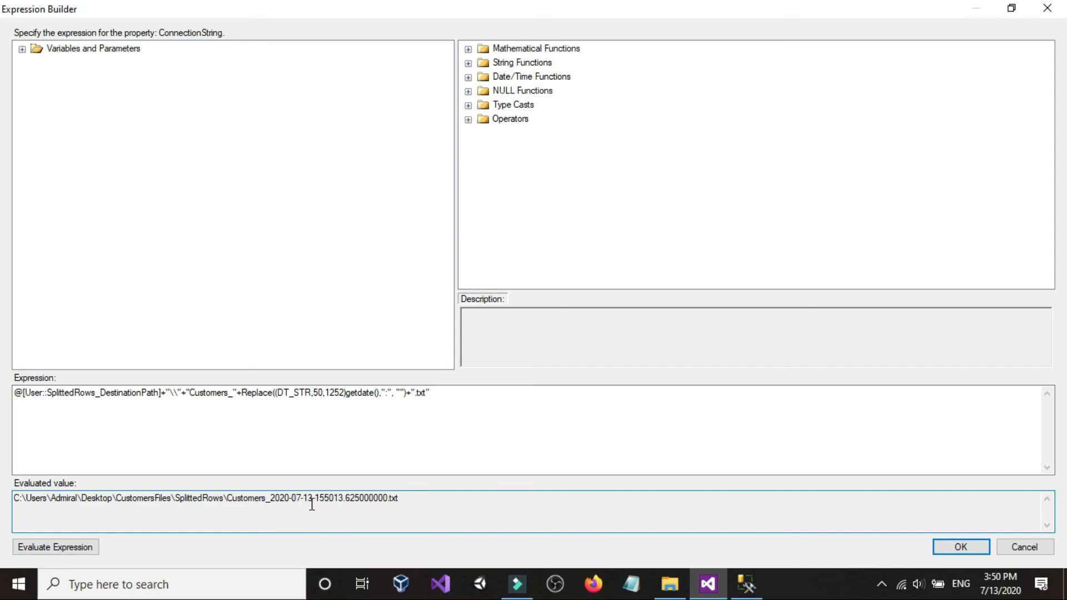
left_click_drag(313, 504, 317, 504)
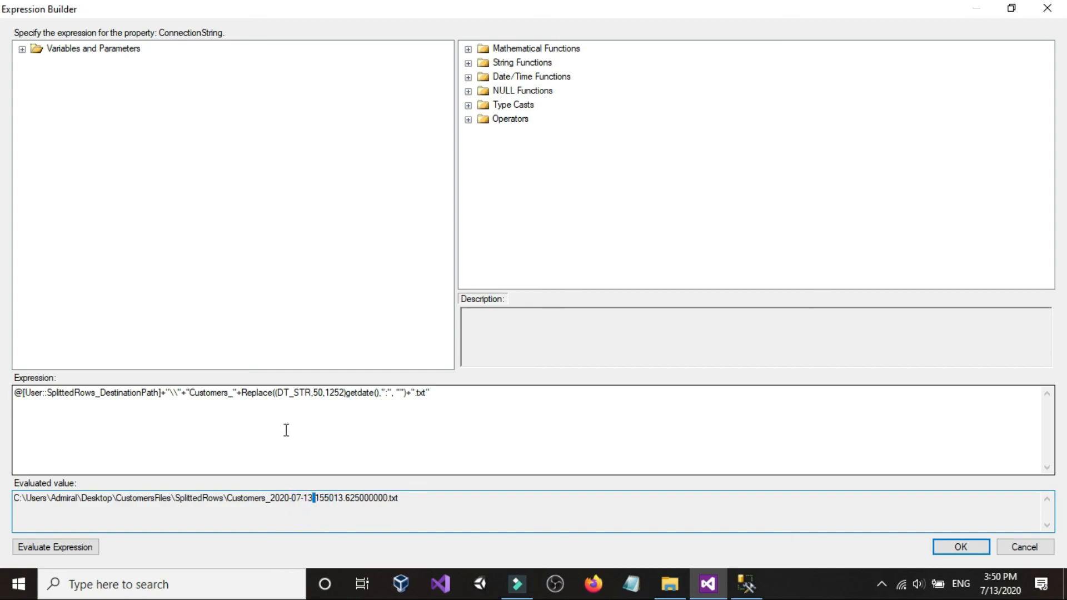
left_click(241, 397)
type("Replace(")
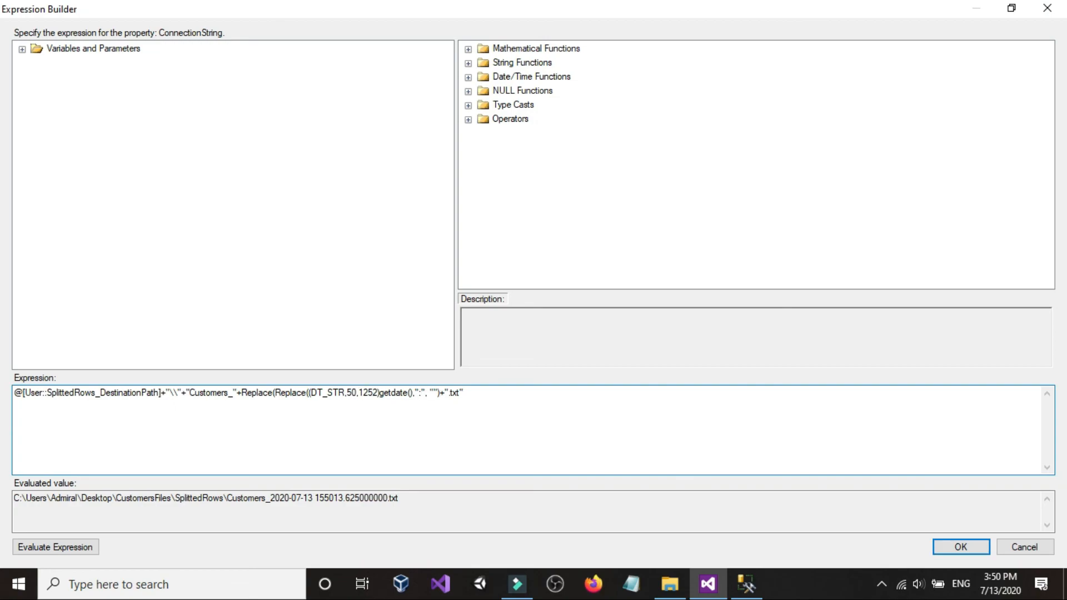
type(",\" \",\"_\")")
left_click(66, 549)
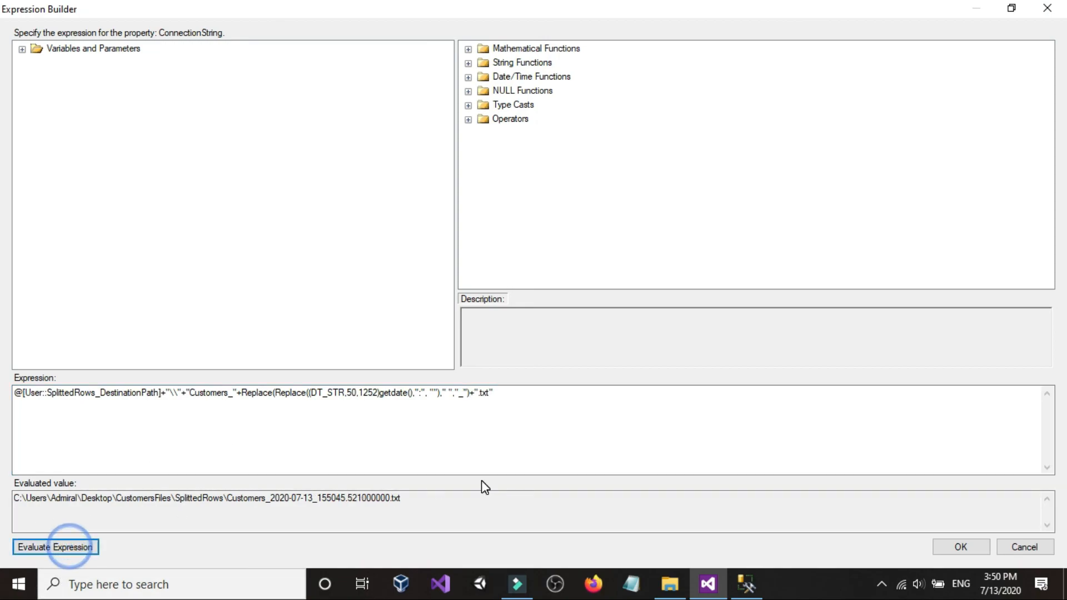
- Copy the expression part from +Replace through ".txt" into a new Notepad document
left_click_drag(522, 393, 237, 393)
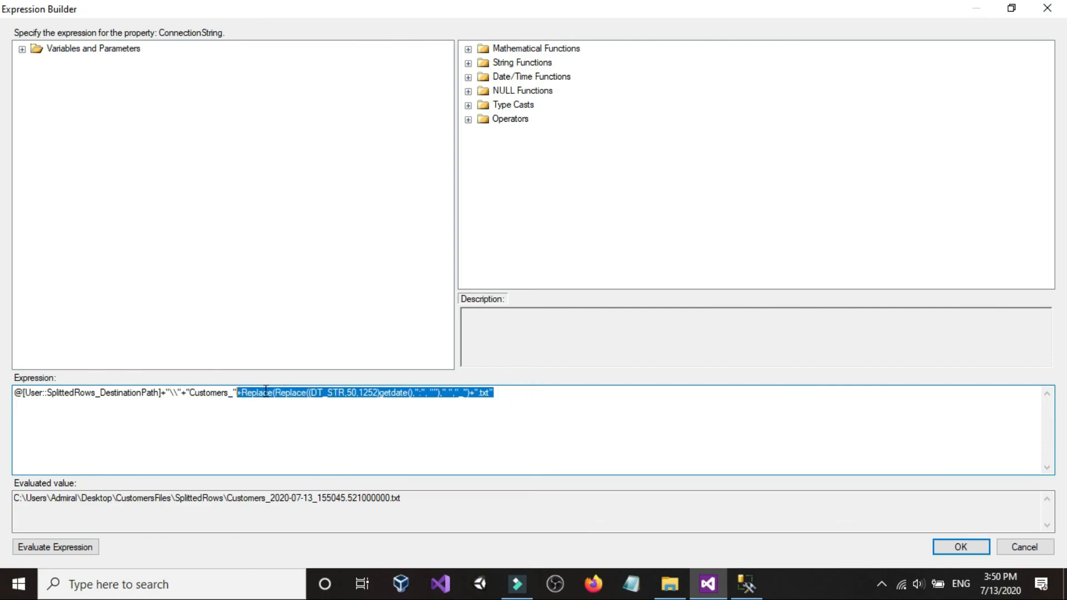
right_click(276, 394)
left_click(302, 225)
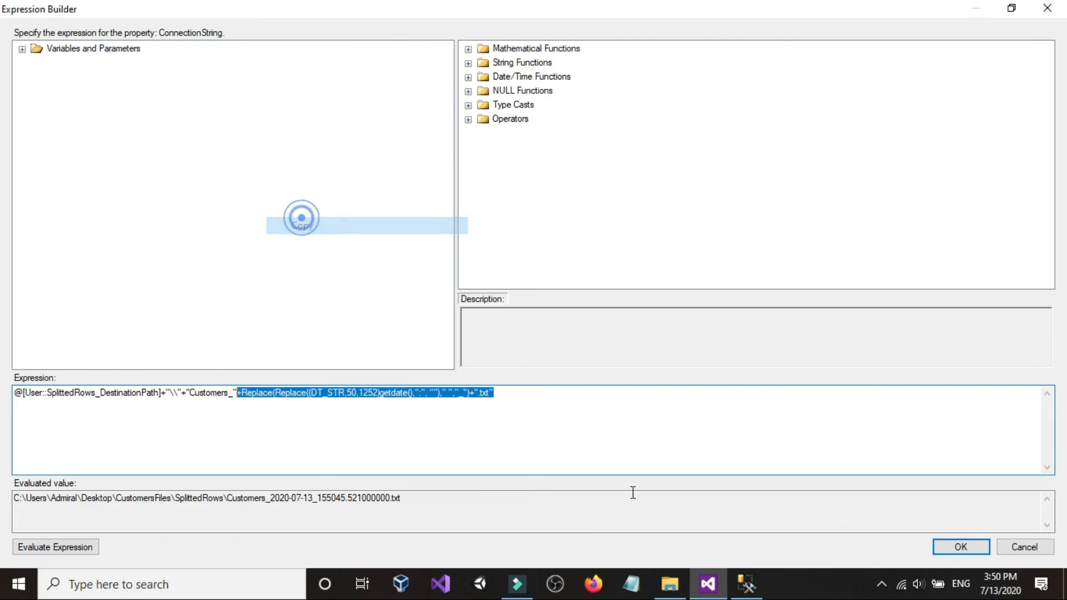
left_click(632, 582)
right_click(439, 289)
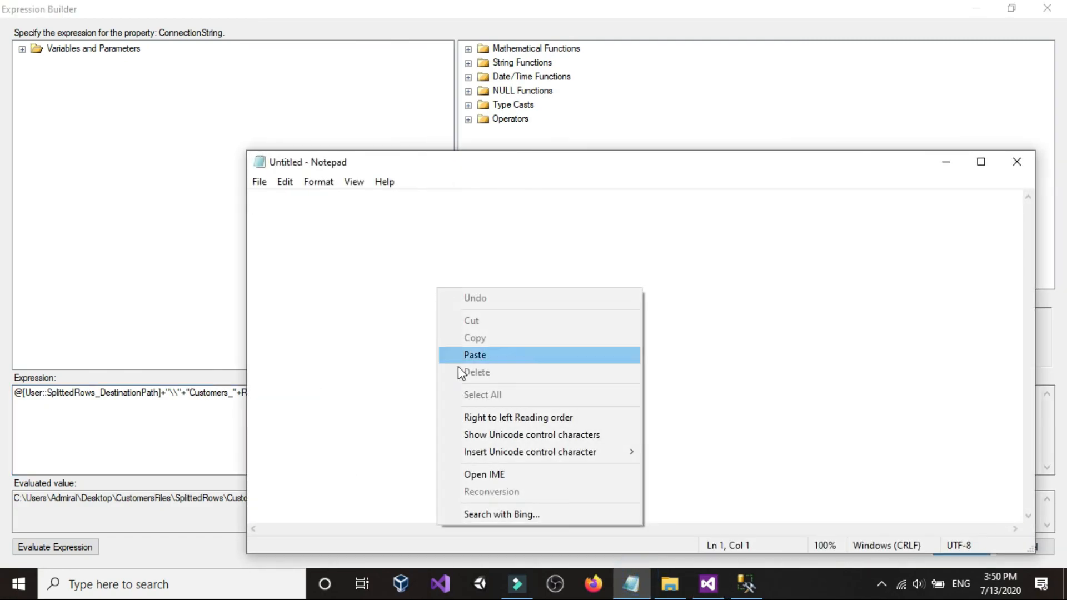
left_click(476, 356)
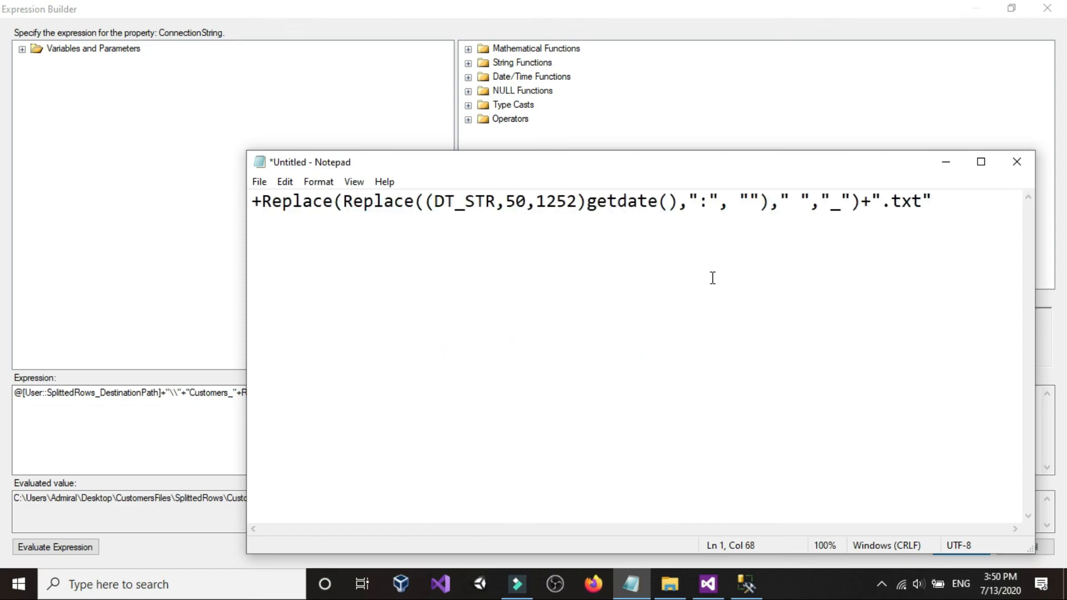
- Copy the timestamp portion of the evaluated file name onto a second line in the Notepad document, with its window maximized
left_click(103, 433)
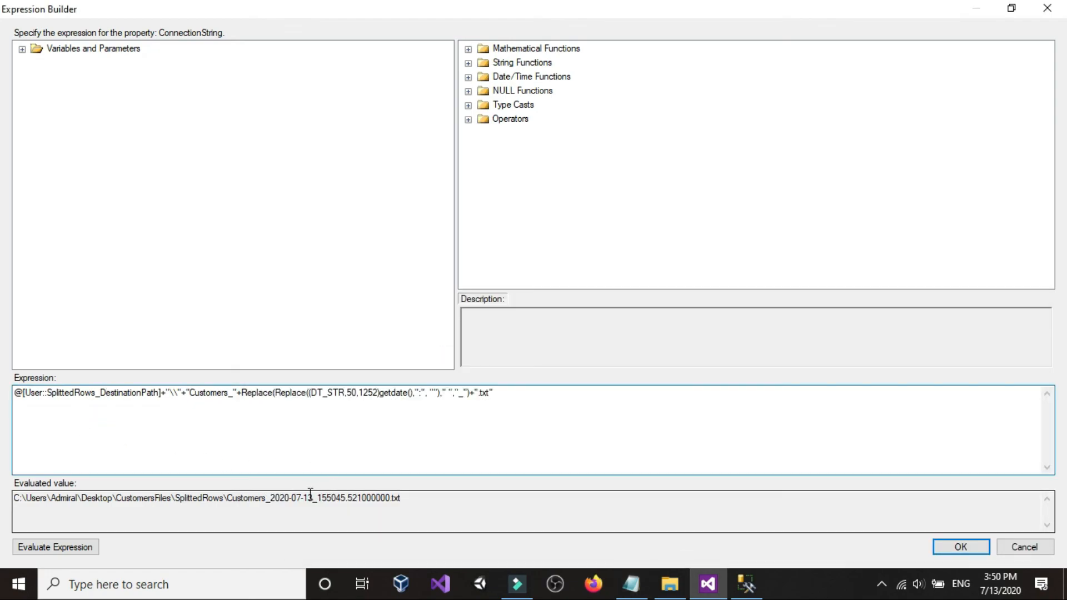
left_click_drag(271, 499, 393, 499)
right_click(393, 499)
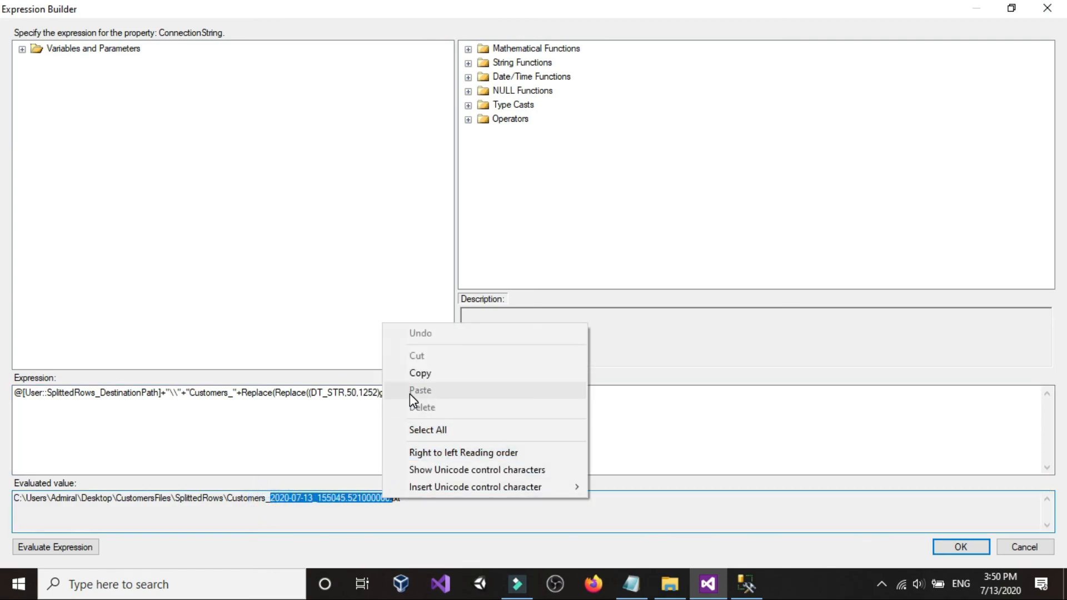
left_click(406, 372)
left_click(633, 582)
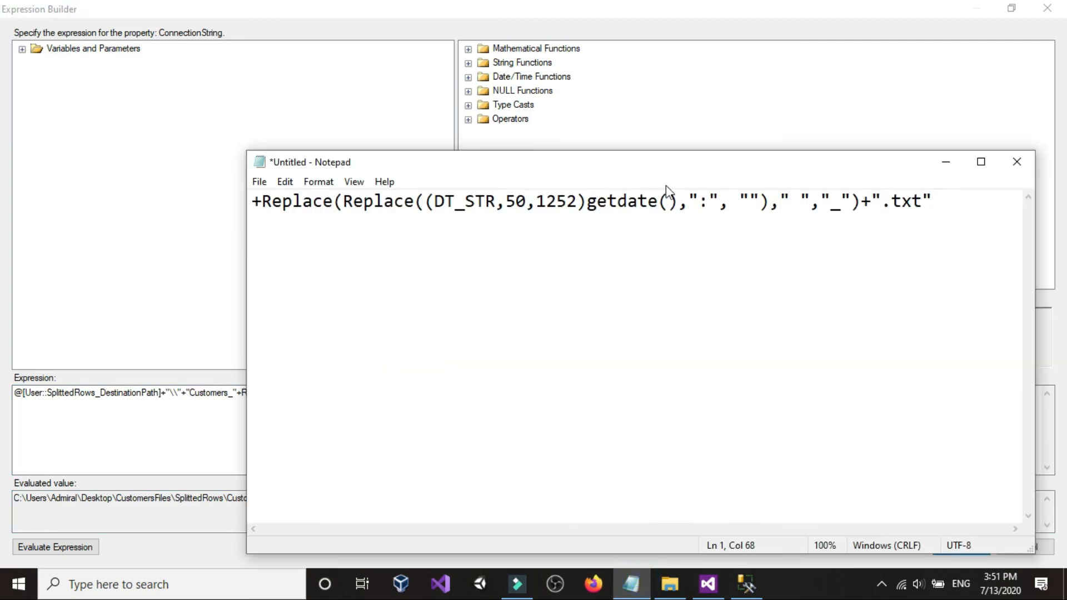
double_click(664, 165)
left_click(744, 66)
right_click(358, 79)
left_click(374, 145)
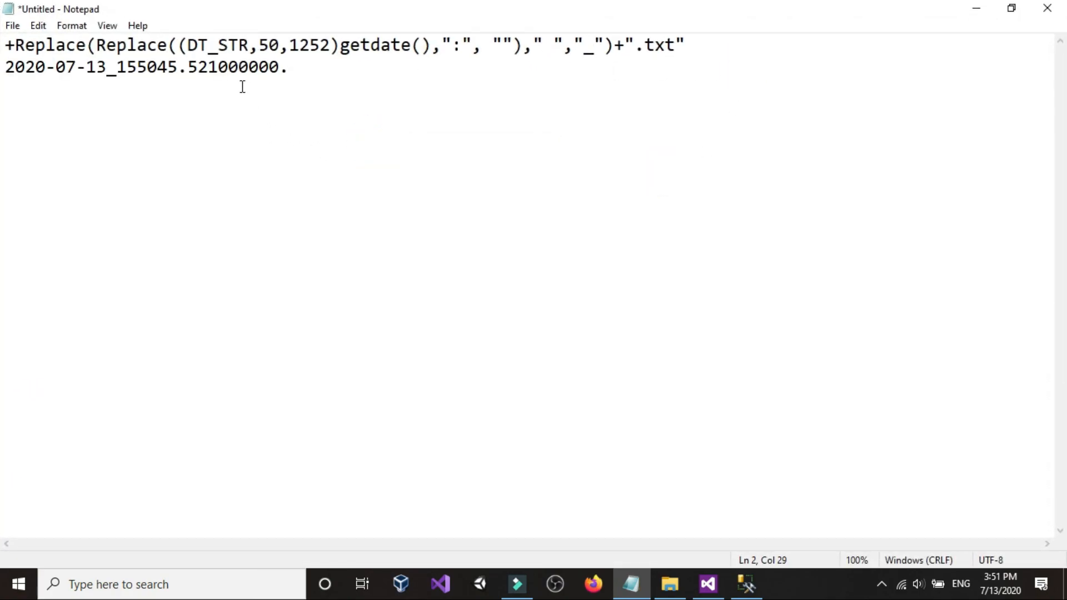
- Add a line containing ":" to the Notepad notes, highlight the underscore in the timestamp, and close the document without saving
key("Return")
type(":")
key("Return")
left_click_drag(106, 72, 114, 74)
left_click(1045, 23)
left_click(579, 298)
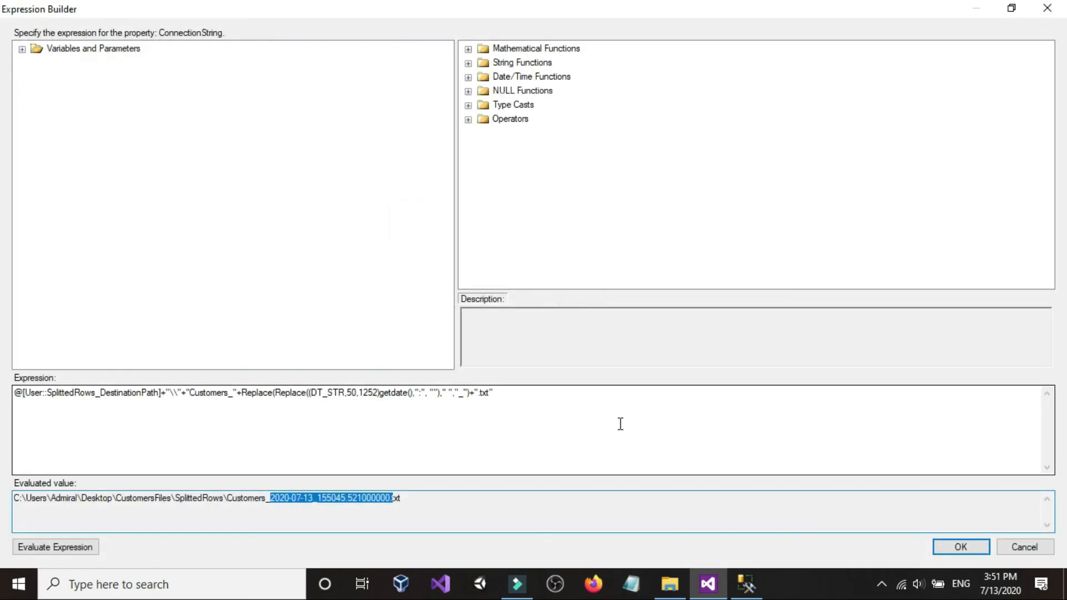
- Accept the ConnectionString expression for the split-rows connection and close the property expressions editor
left_click(961, 548)
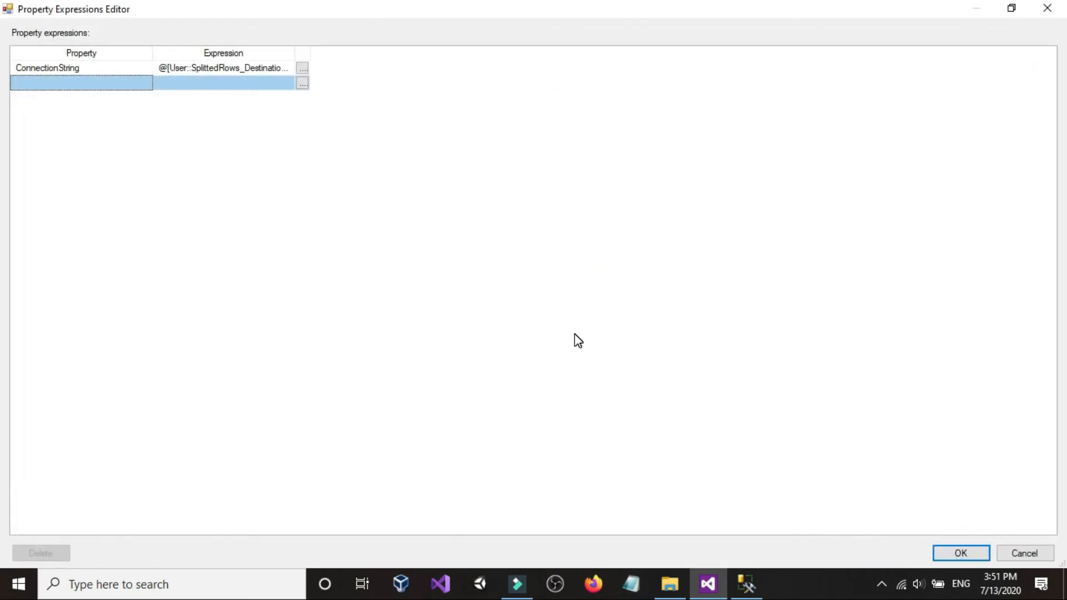
left_click(962, 551)
left_click(567, 216)
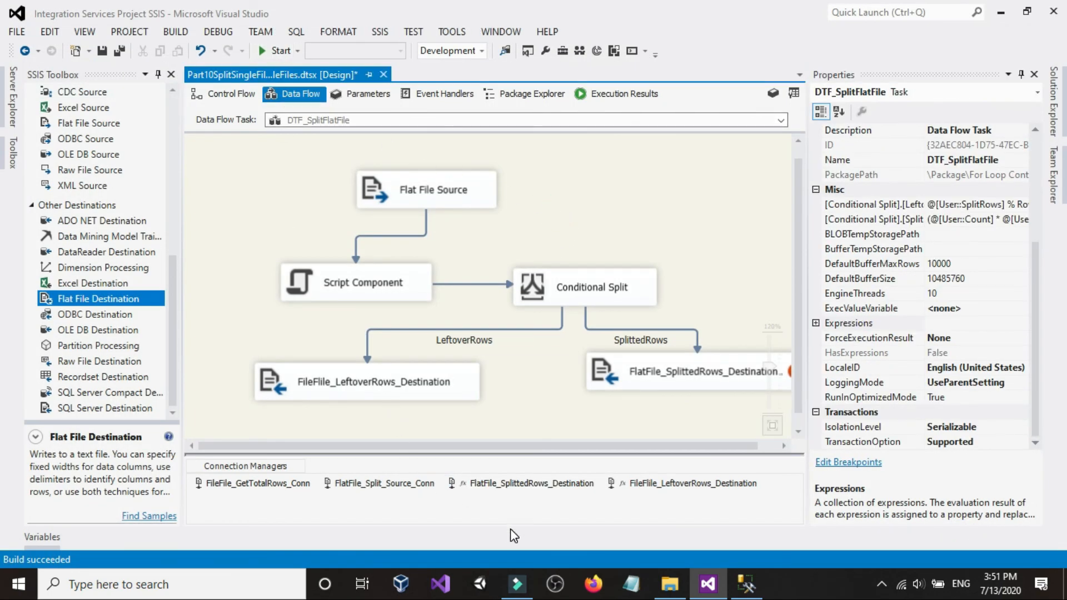
- Switch to File Explorer and check the contents of the LeftoverRows and SplittedRows folders inside CustomersFiles
left_click(679, 586)
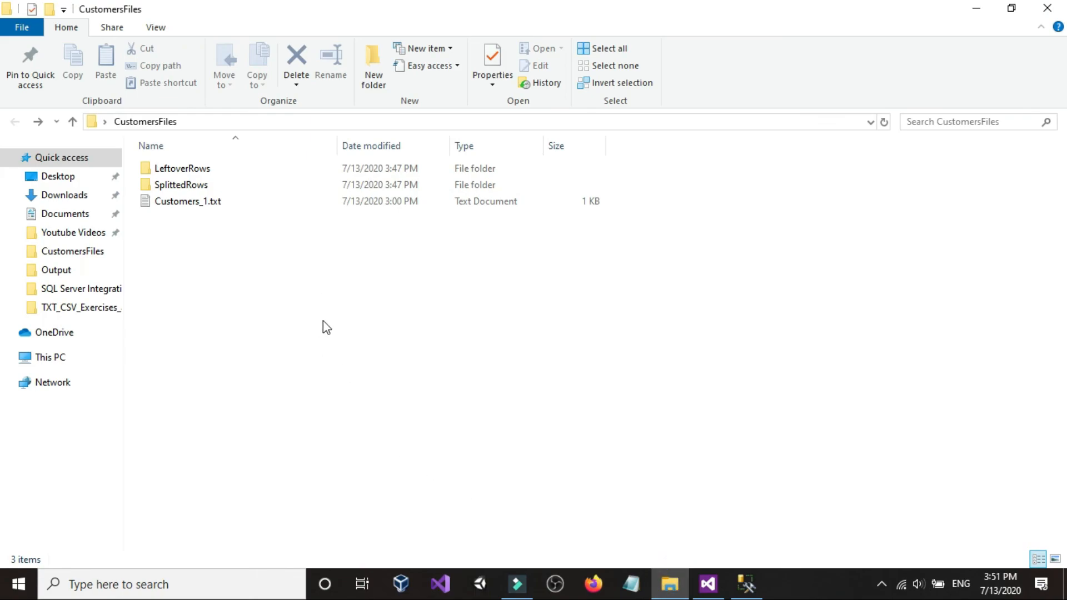
double_click(221, 169)
left_click(15, 122)
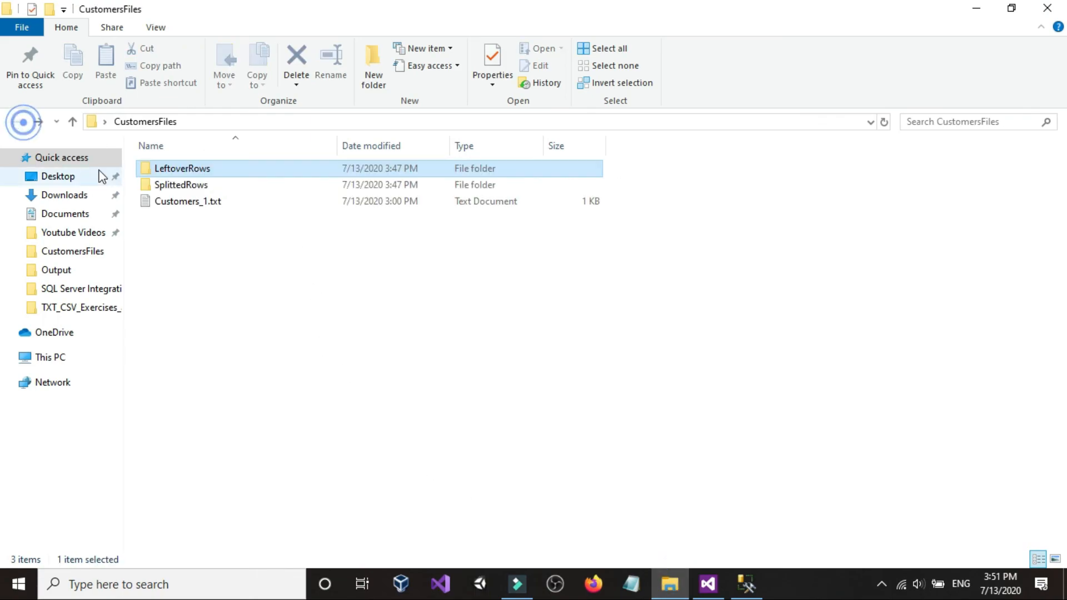
left_click(225, 182)
double_click(226, 182)
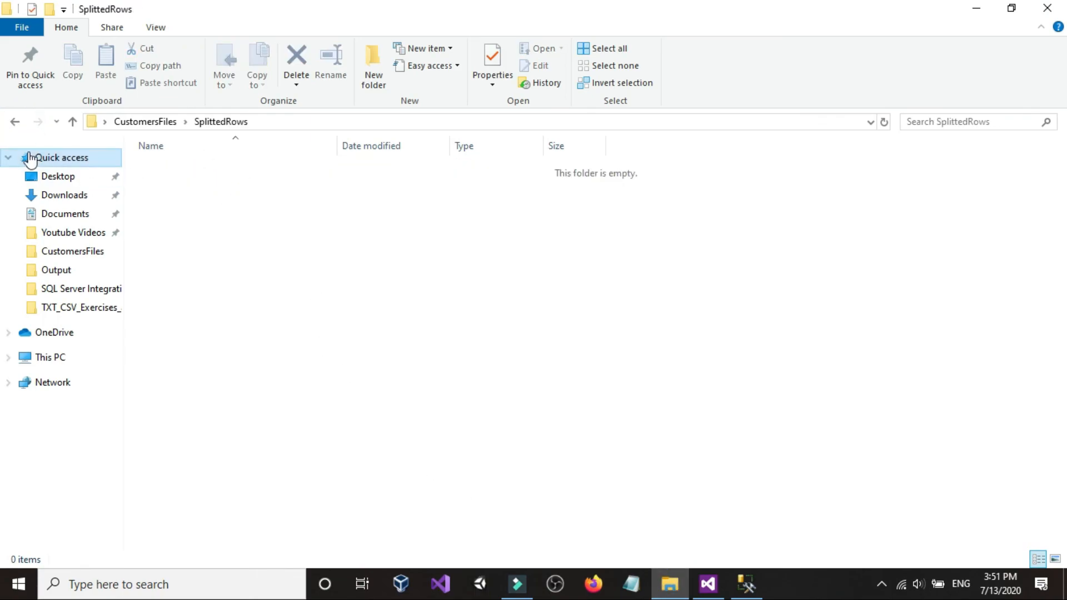
left_click(16, 122)
- Switch to Visual Studio, run the package, and review the SplitRows value among the package variables
left_click(749, 584)
left_click(708, 583)
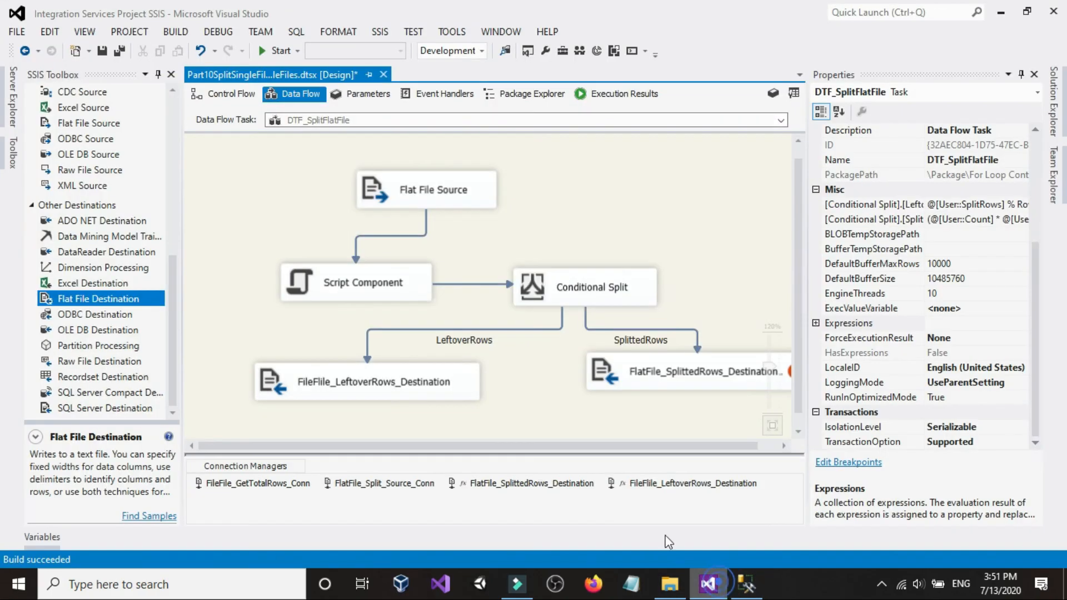
left_click(273, 52)
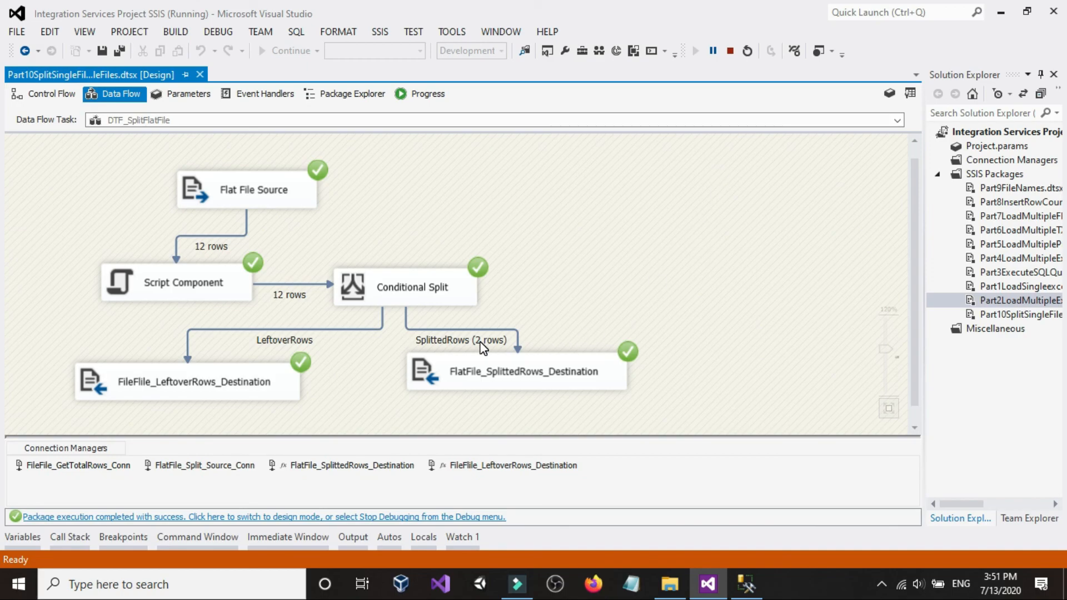
right_click(551, 238)
left_click(572, 244)
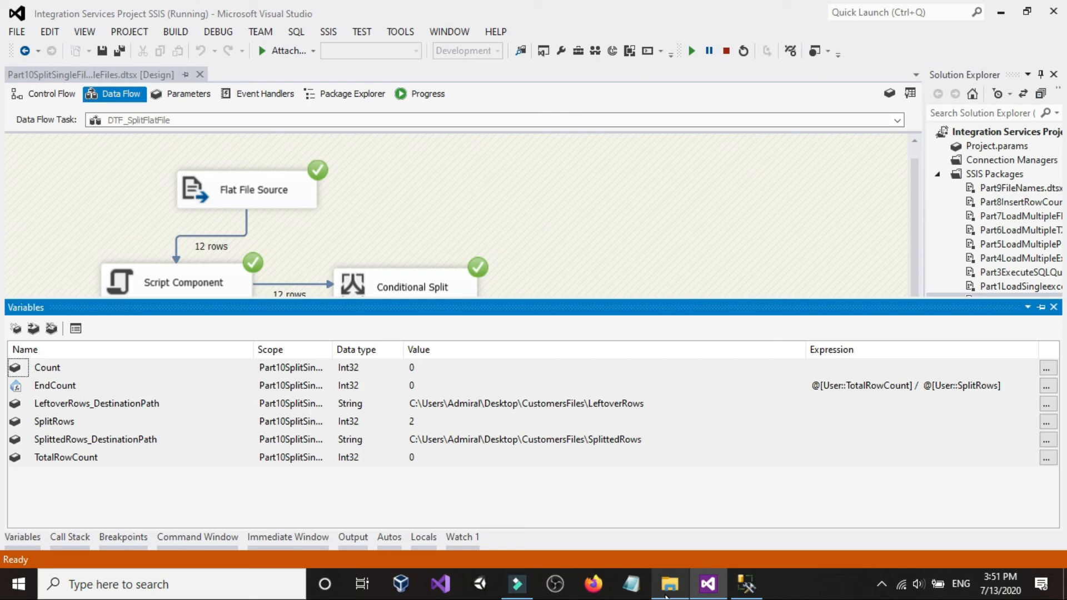
mouse_move(667, 595)
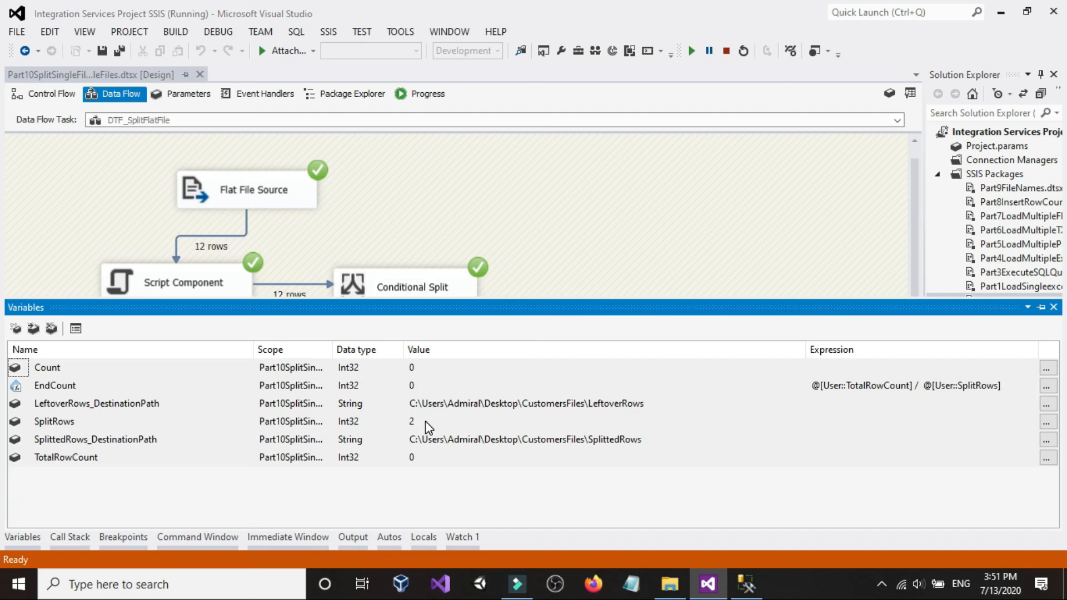
left_click(603, 243)
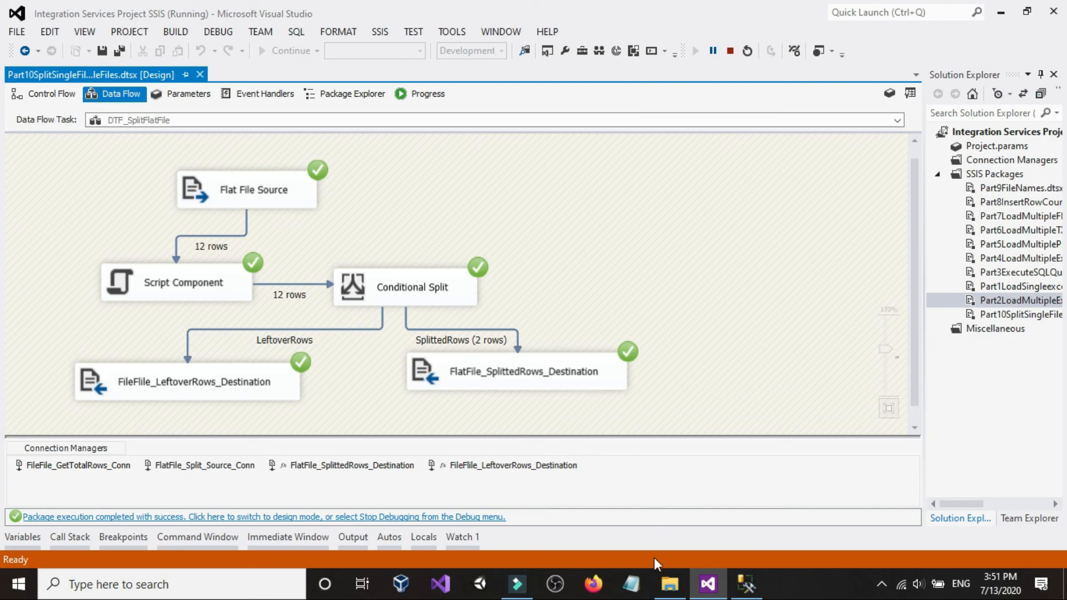
- Switch to File Explorer, open the SplittedRows folder, and widen the Name column to show the full file names
left_click(670, 584)
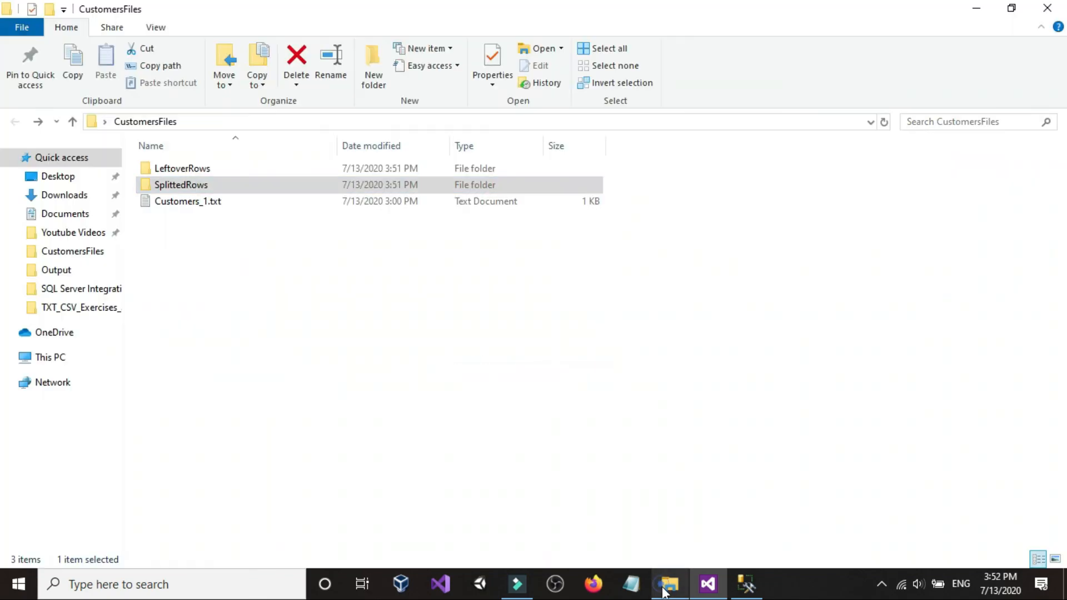
double_click(190, 184)
left_click_drag(337, 143, 501, 143)
left_click(269, 282)
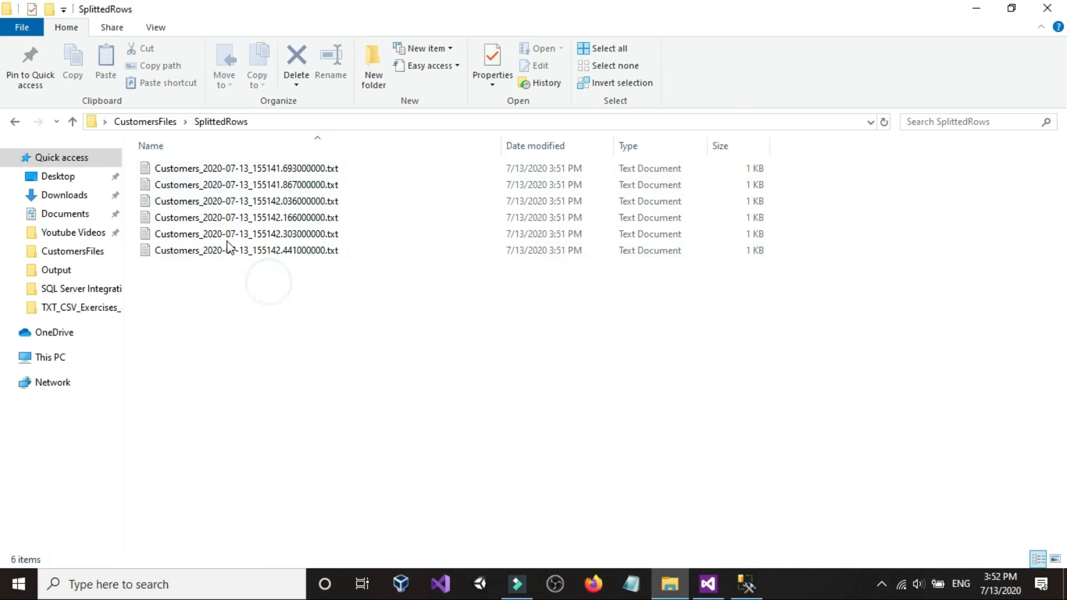
- Open the generated Customers text files one after another to examine their rows, and close all Notepad windows
double_click(231, 170)
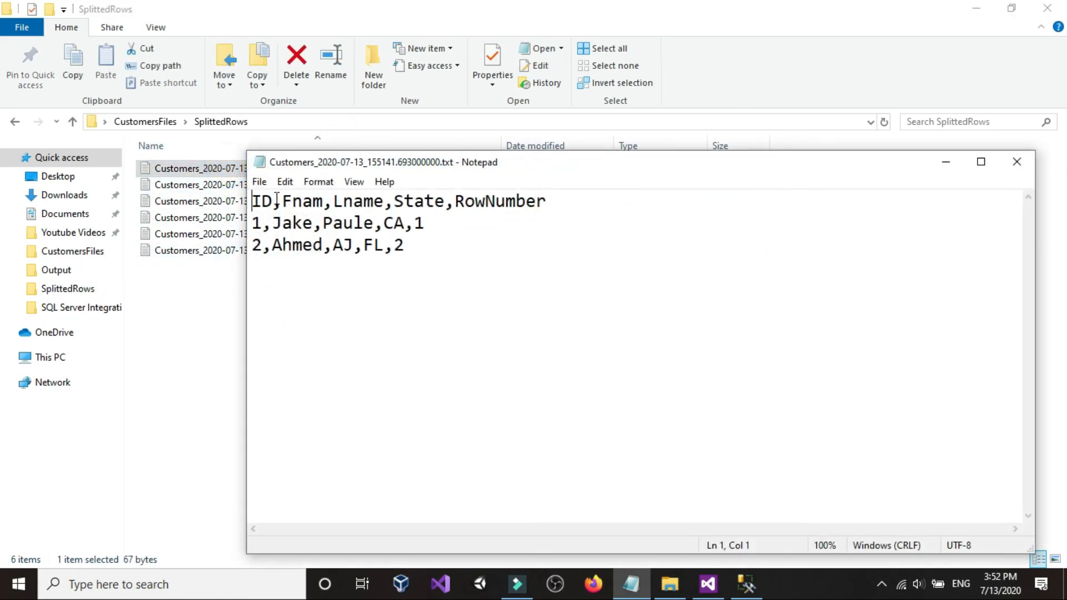
double_click(204, 187)
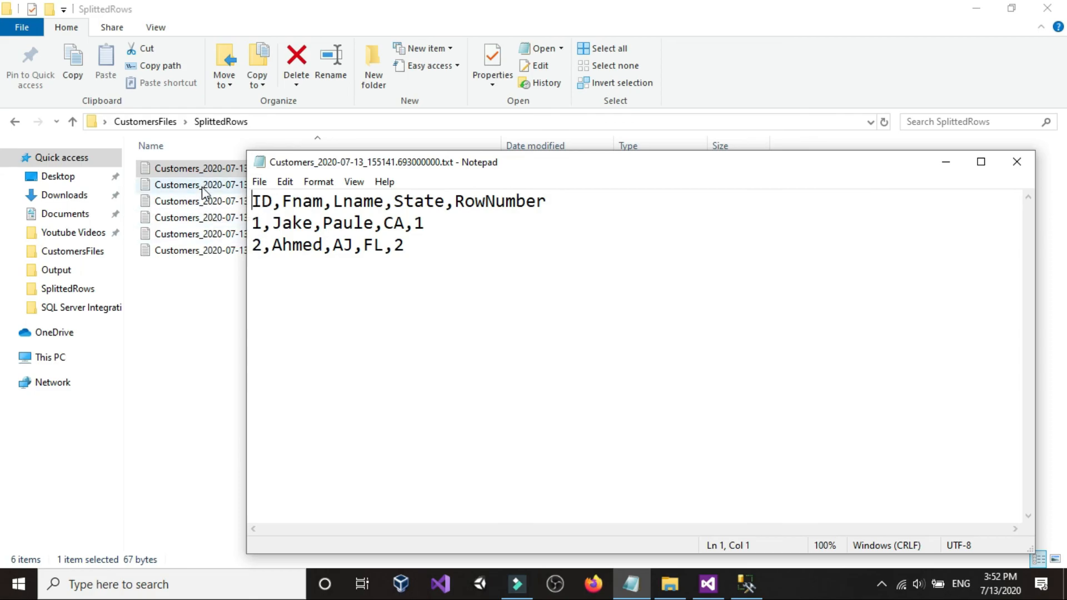
double_click(189, 217)
left_click(189, 221)
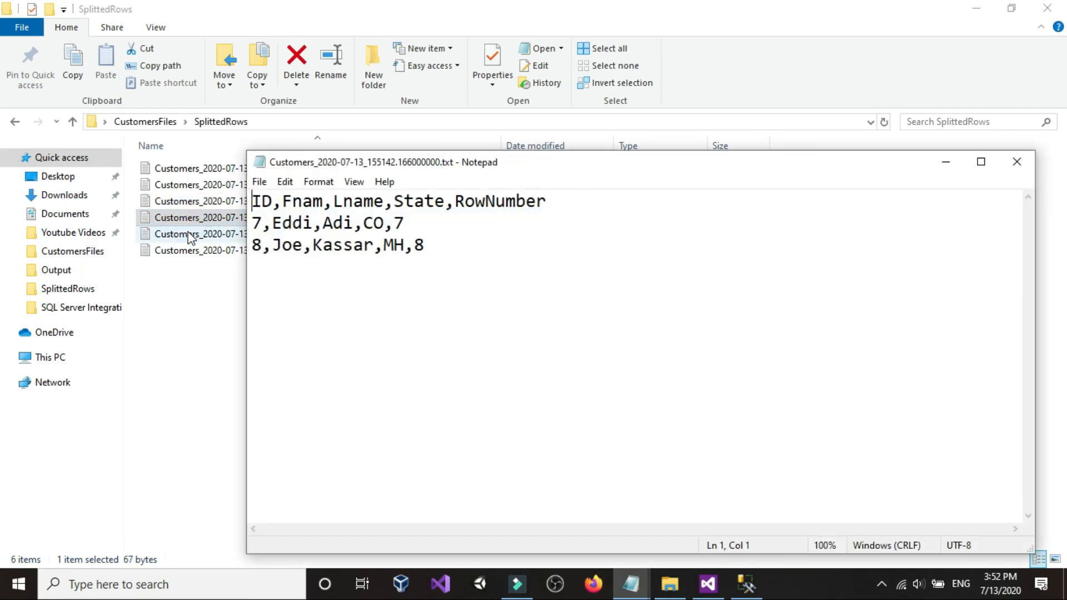
double_click(189, 233)
double_click(192, 256)
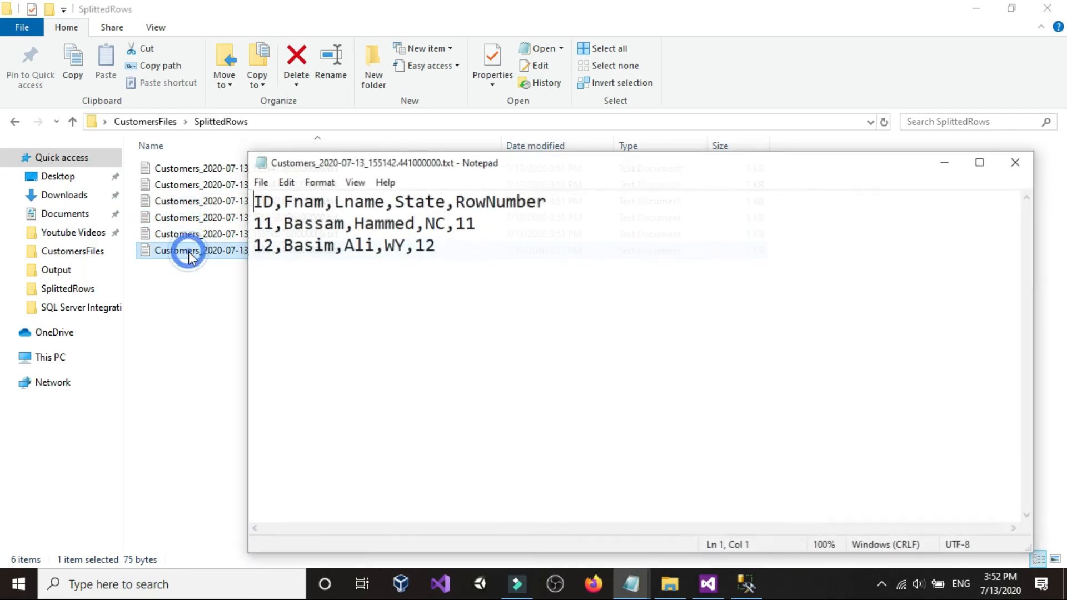
left_click(630, 587)
right_click(630, 586)
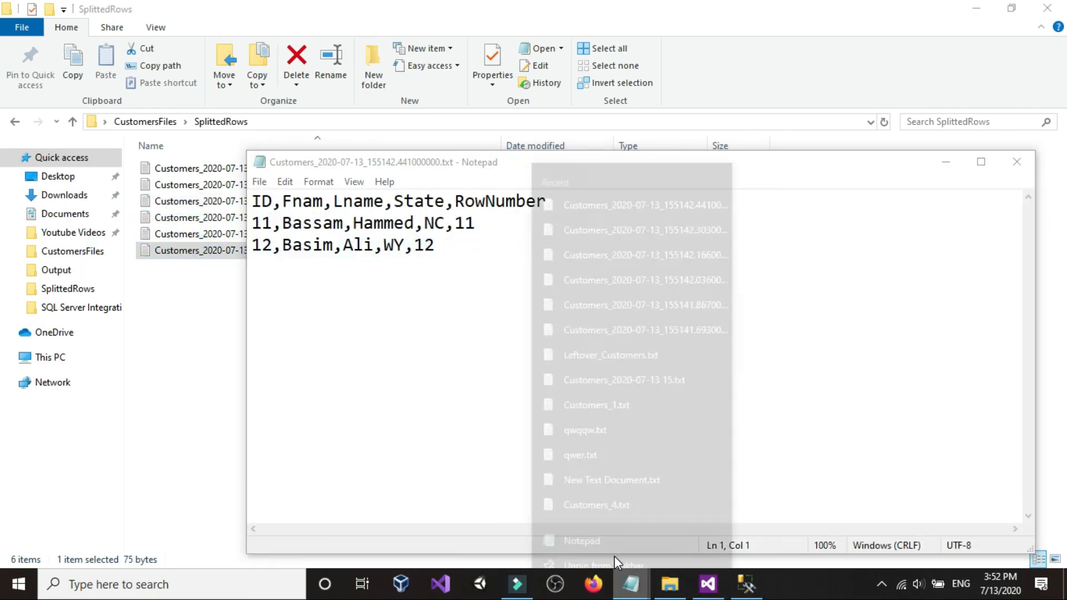
left_click(615, 554)
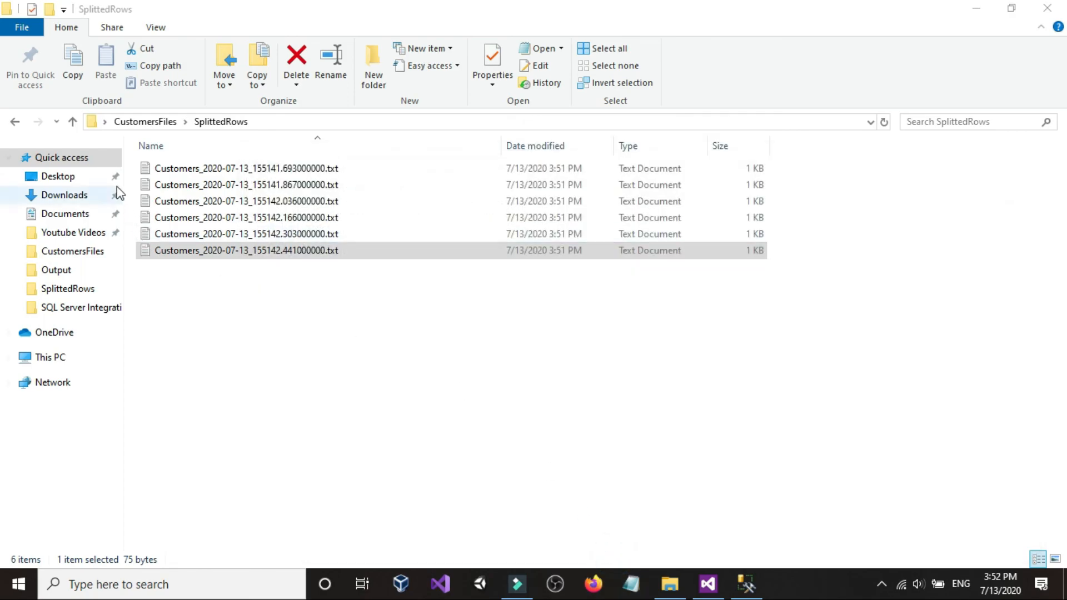
- Delete all generated Customers text files from the SplittedRows folder and return to CustomersFiles
left_click_drag(257, 285, 228, 147)
key("Delete")
left_click(15, 121)
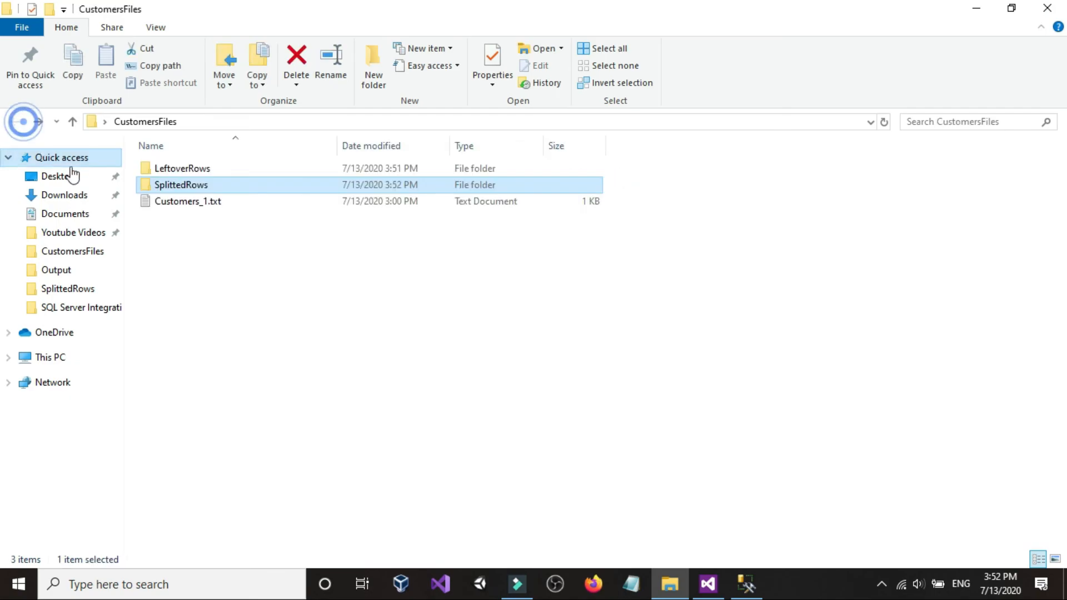
- Check the contents of Leftover_Customers.txt in the LeftoverRows folder, close it, and delete the file
double_click(164, 168)
double_click(190, 177)
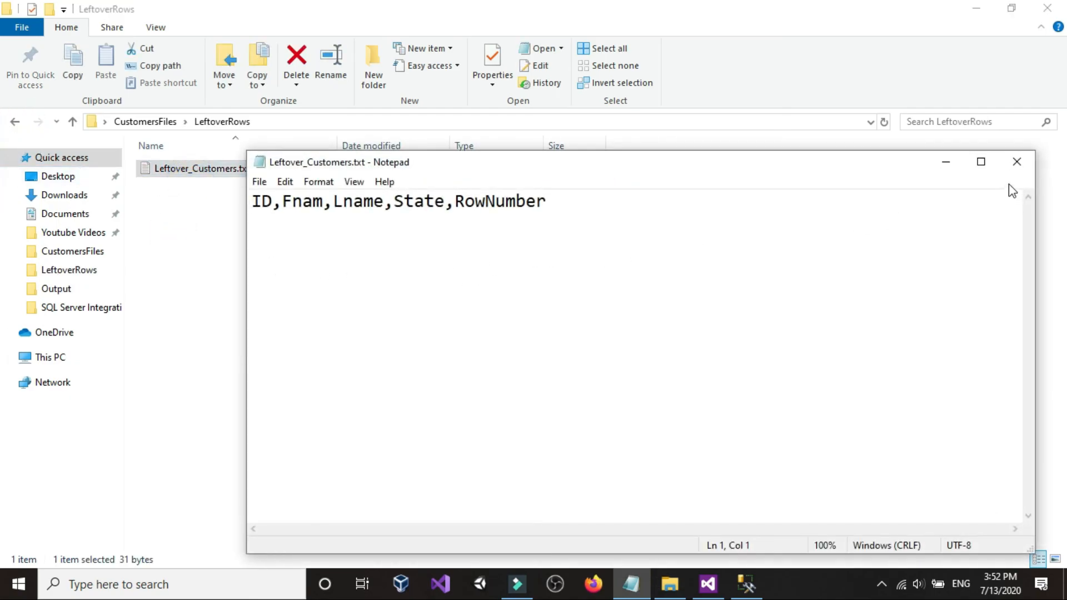
left_click(1016, 162)
left_click_drag(130, 157, 301, 341)
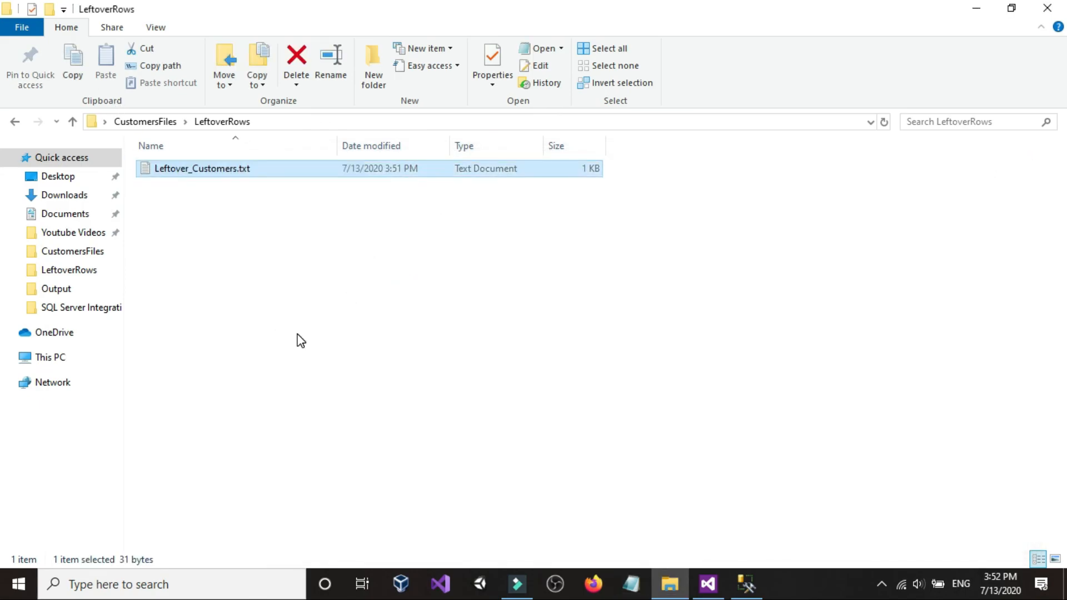
key("Delete")
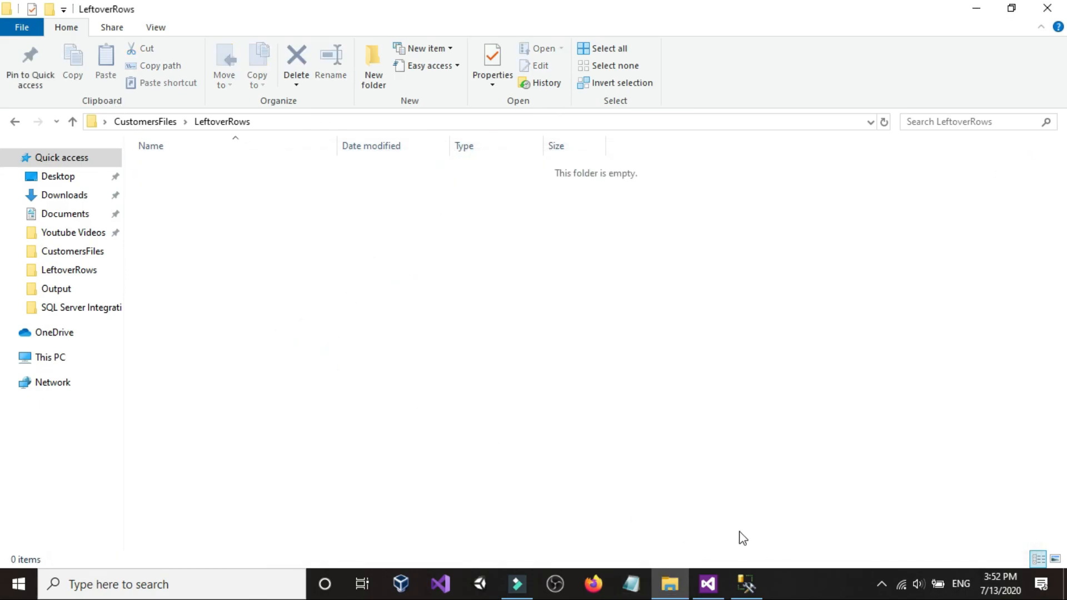
- Switch to Visual Studio, stop debugging the package, and set the SplitRows variable to 7
left_click(746, 577)
left_click(714, 581)
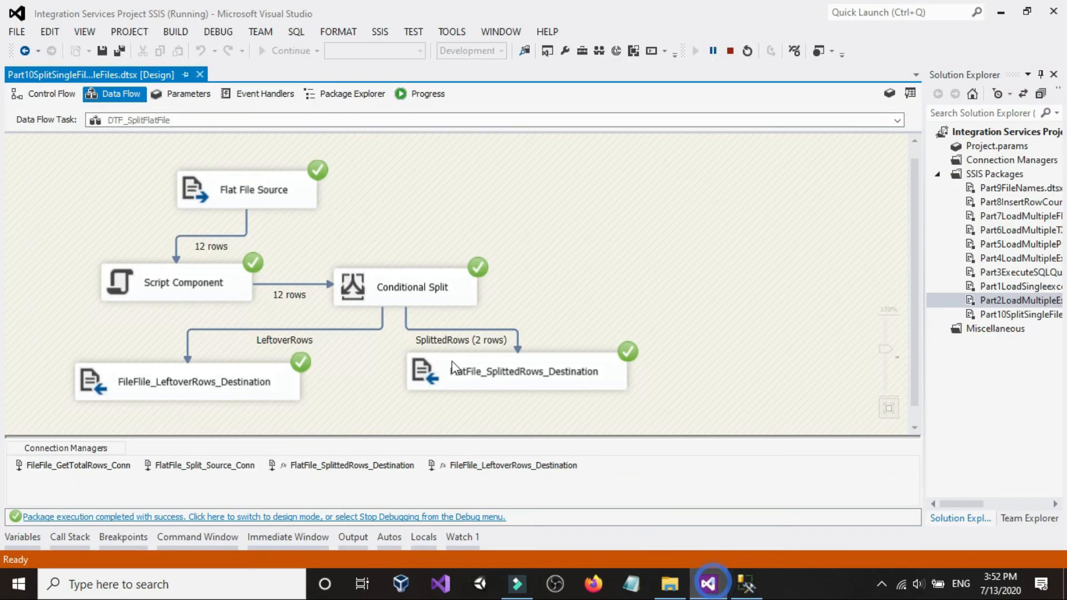
right_click(471, 186)
left_click(731, 50)
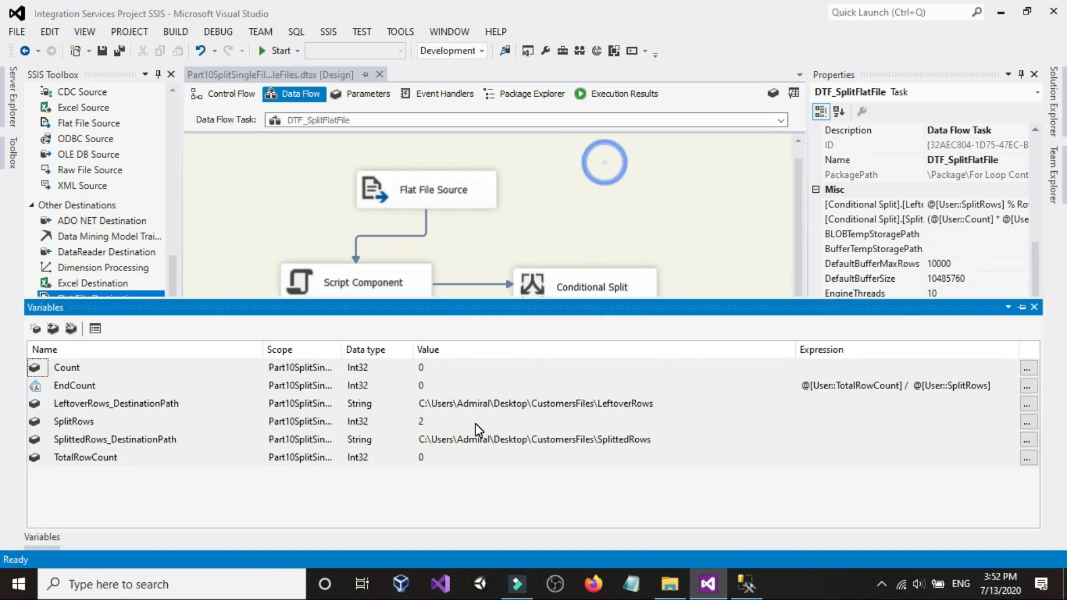
double_click(449, 421)
type("7")
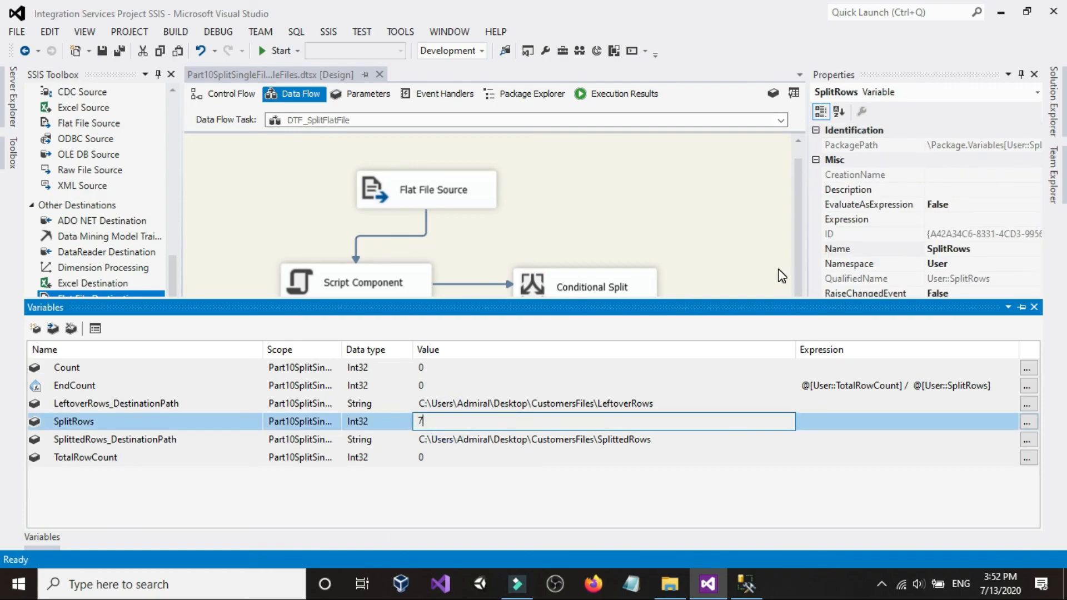
left_click(762, 247)
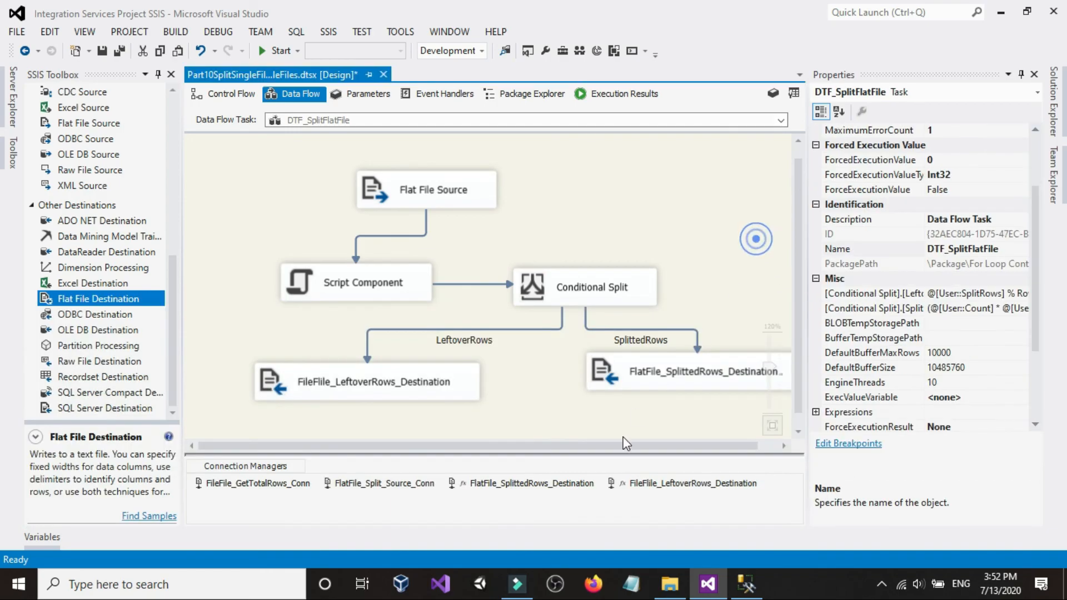
- Open Customers_1.txt from the CustomersFiles folder, highlight rows 1 to 7 and rows 8 to 12 in turn, and close it
left_click(670, 584)
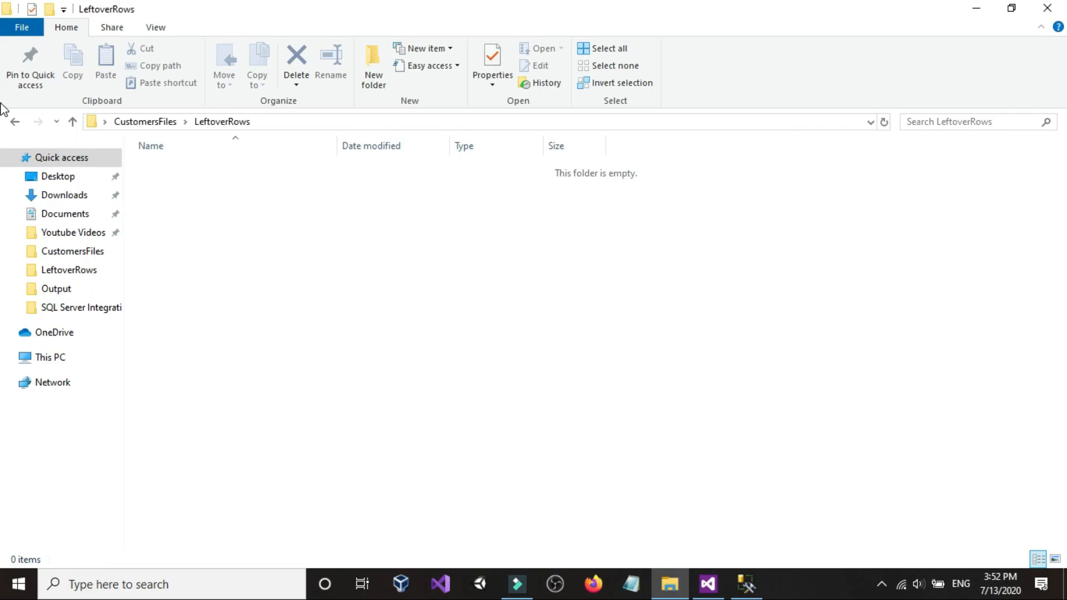
left_click(14, 124)
double_click(186, 202)
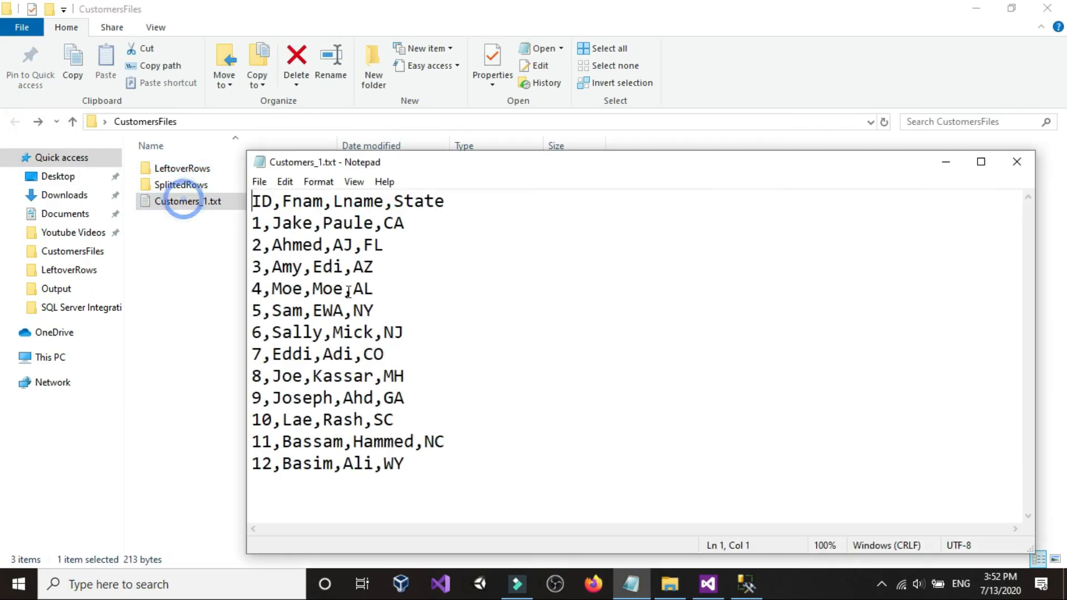
left_click_drag(253, 218, 421, 356)
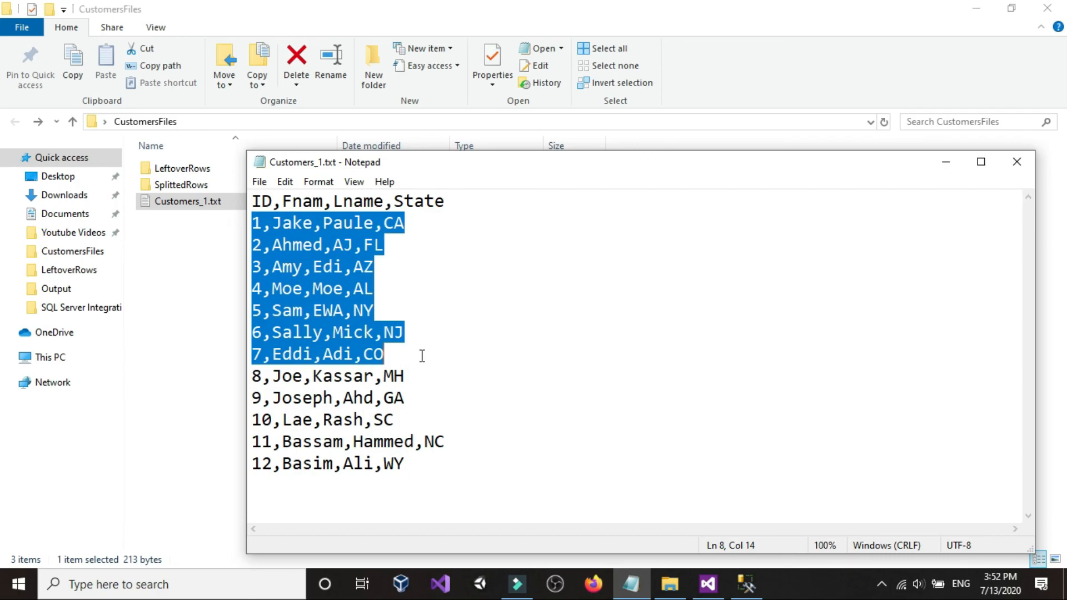
left_click(252, 373)
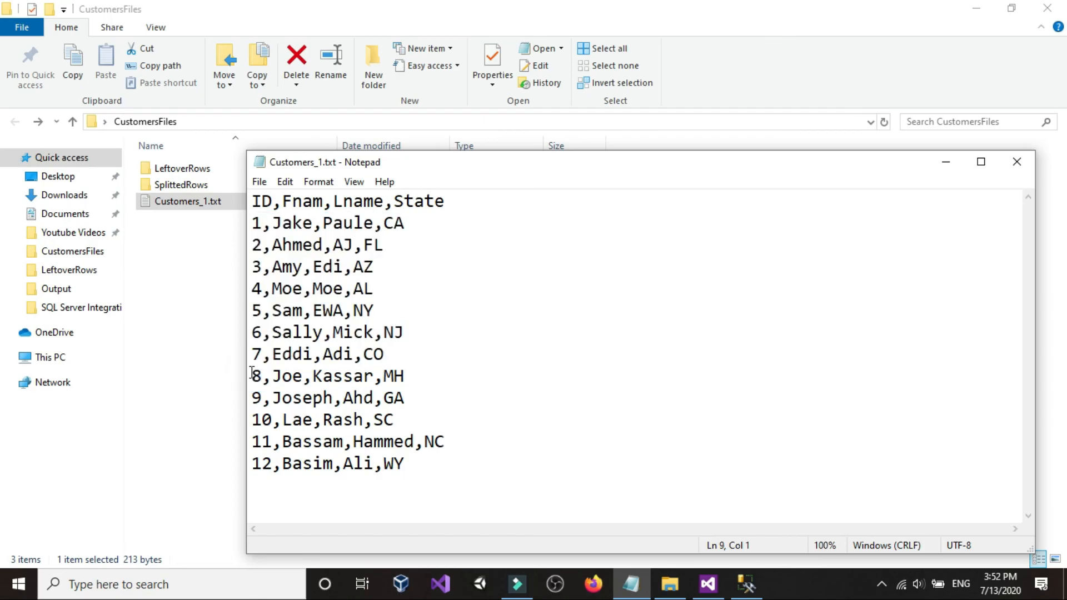
left_click_drag(252, 374, 449, 456)
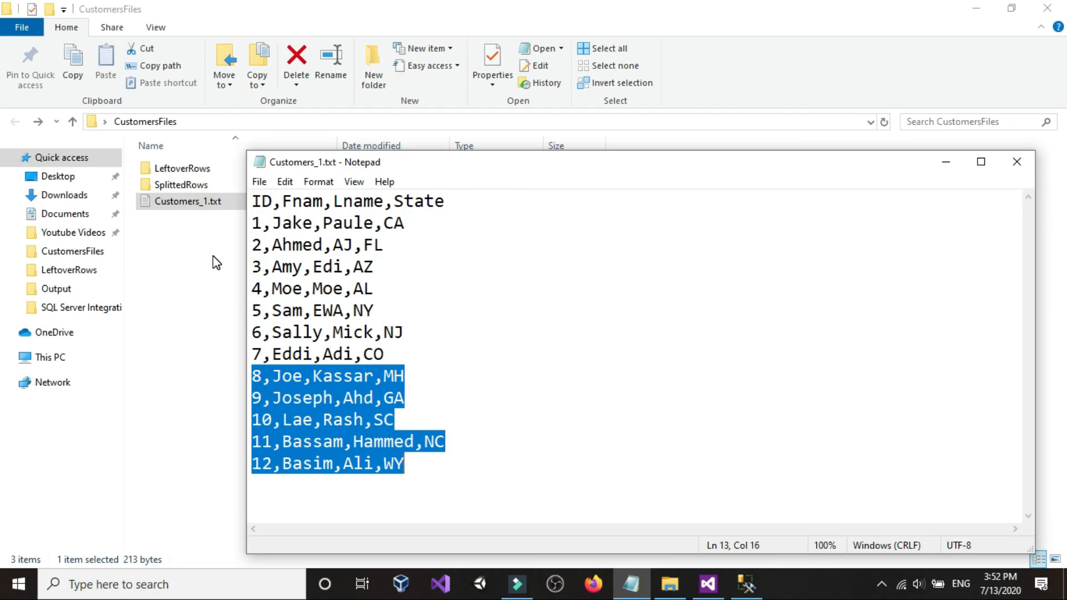
key("alt+F4")
- Run the package again in Visual Studio and open the SplittedRows folder in File Explorer
left_click(712, 584)
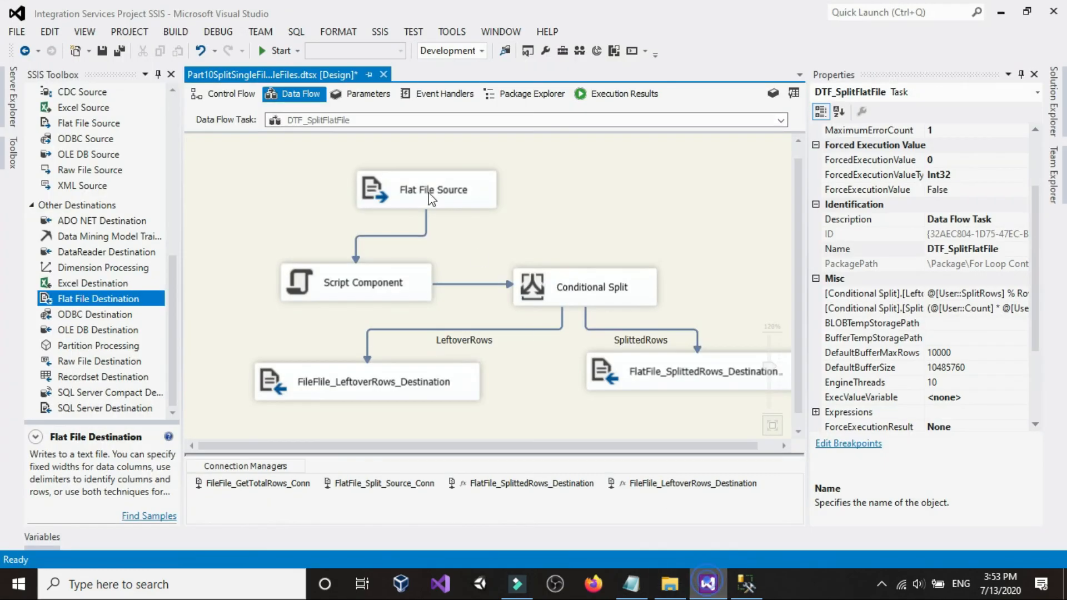
left_click(261, 51)
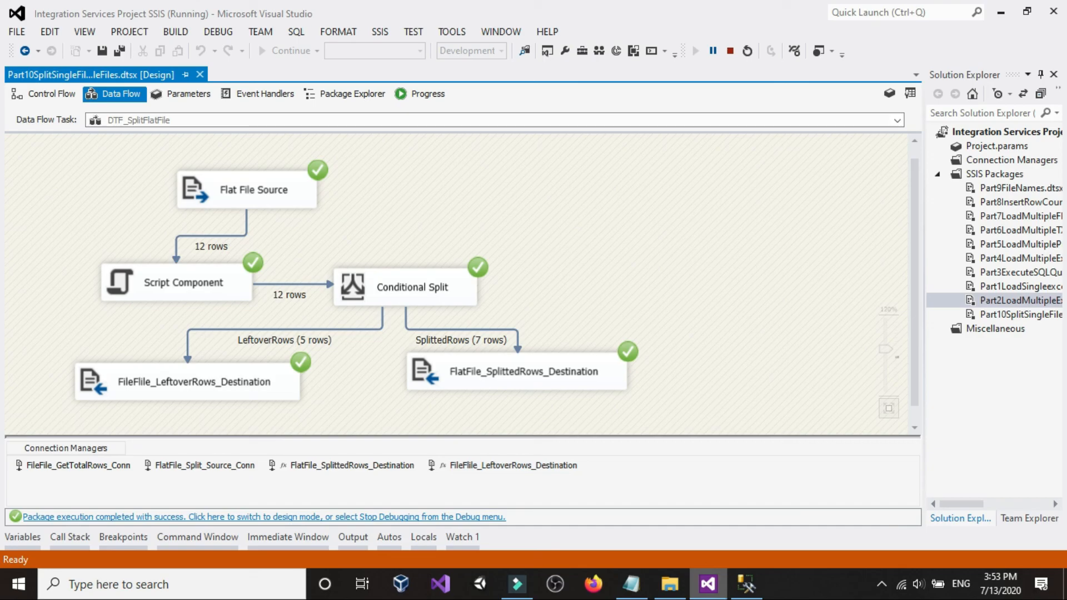
left_click(670, 584)
double_click(188, 187)
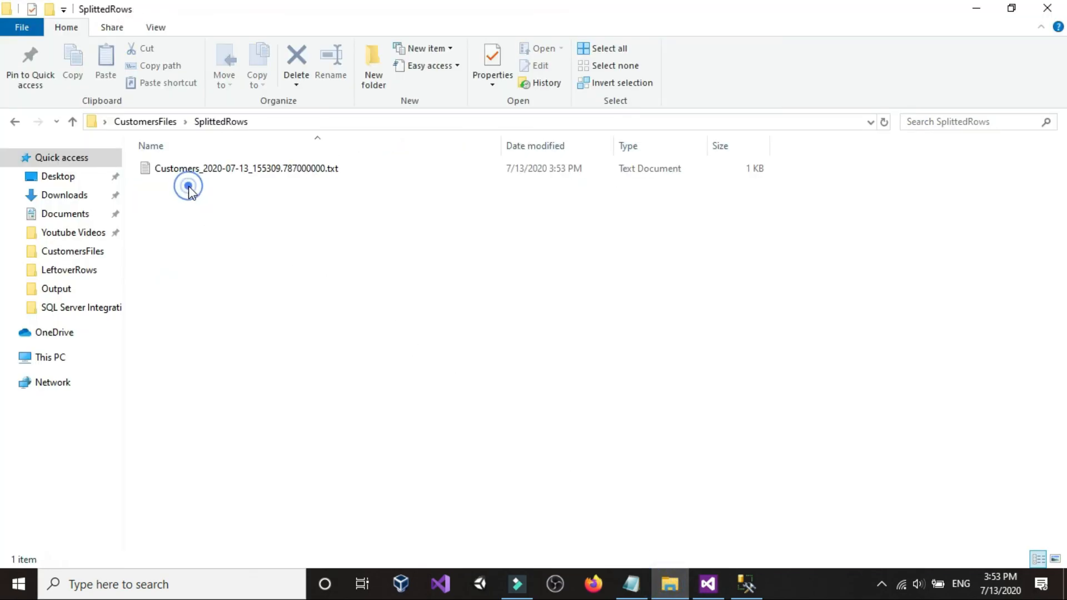
- Check the timestamped file in SplittedRows, then highlight the data rows of Leftover_Customers.txt in the LeftoverRows folder and close it
double_click(216, 169)
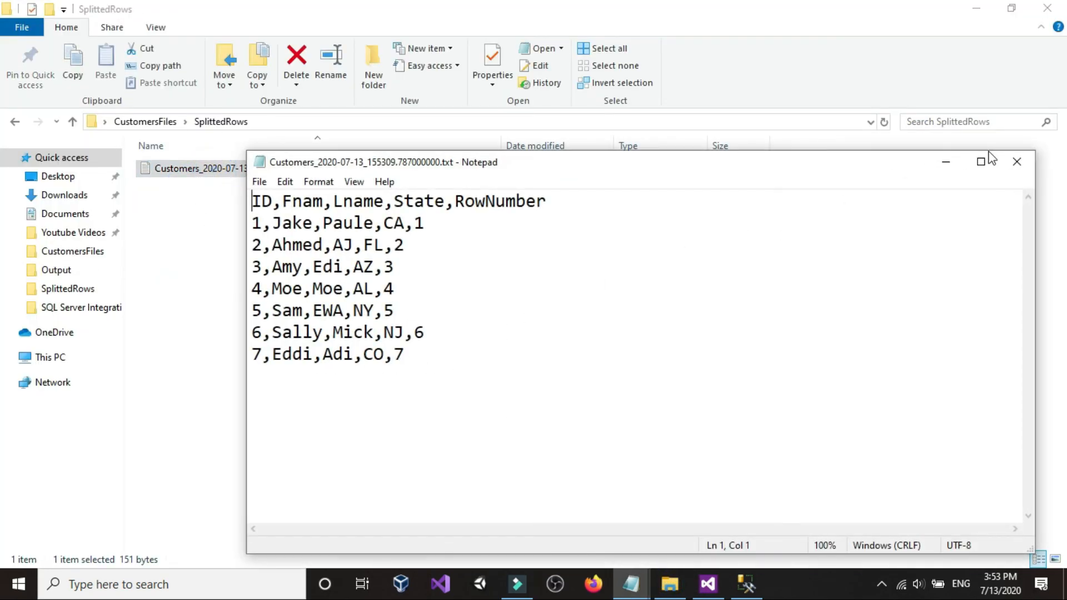
left_click(1017, 162)
left_click(23, 121)
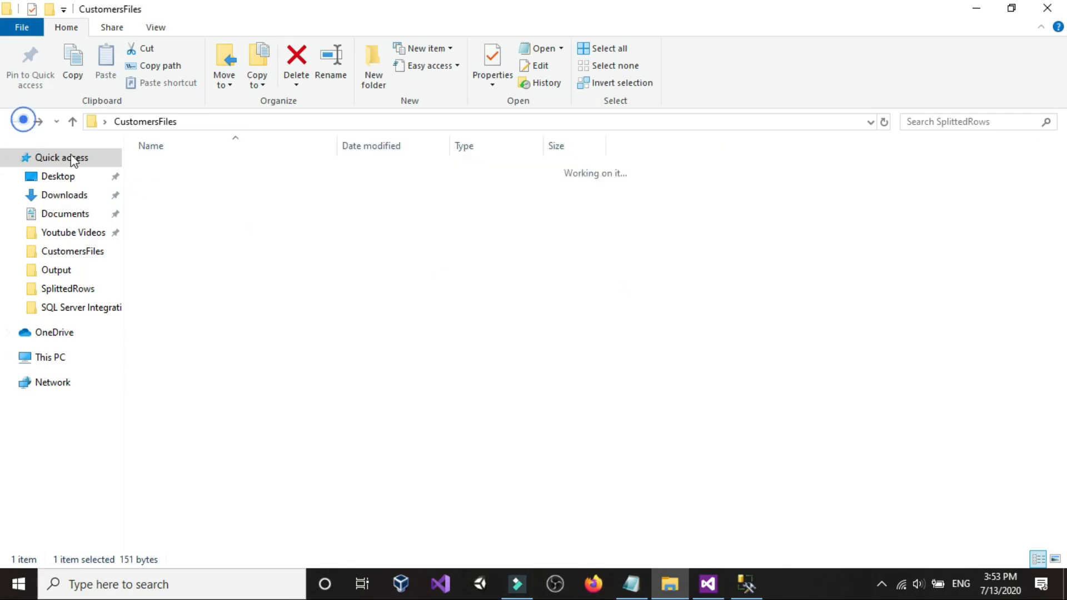
double_click(199, 166)
double_click(206, 169)
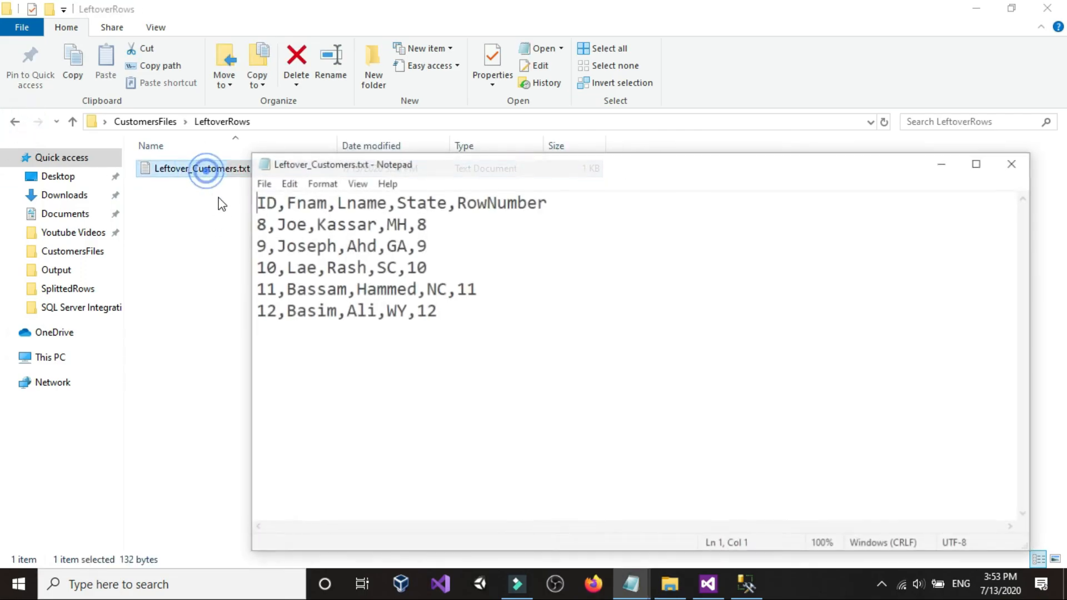
left_click(461, 323)
left_click_drag(460, 322, 240, 225)
left_click(638, 281)
left_click(1024, 160)
- Reopen Leftover_Customers.txt, highlight the RowNumber header in its first line, and close the file
left_click(472, 208)
left_click_drag(343, 211, 127, 156)
left_click(284, 268)
double_click(224, 169)
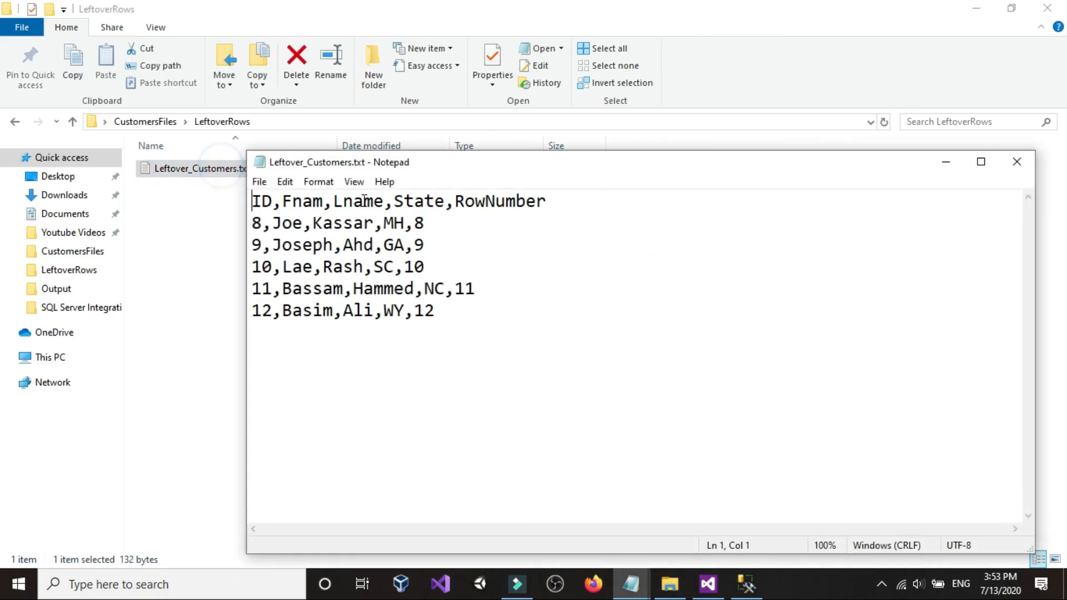
double_click(461, 201)
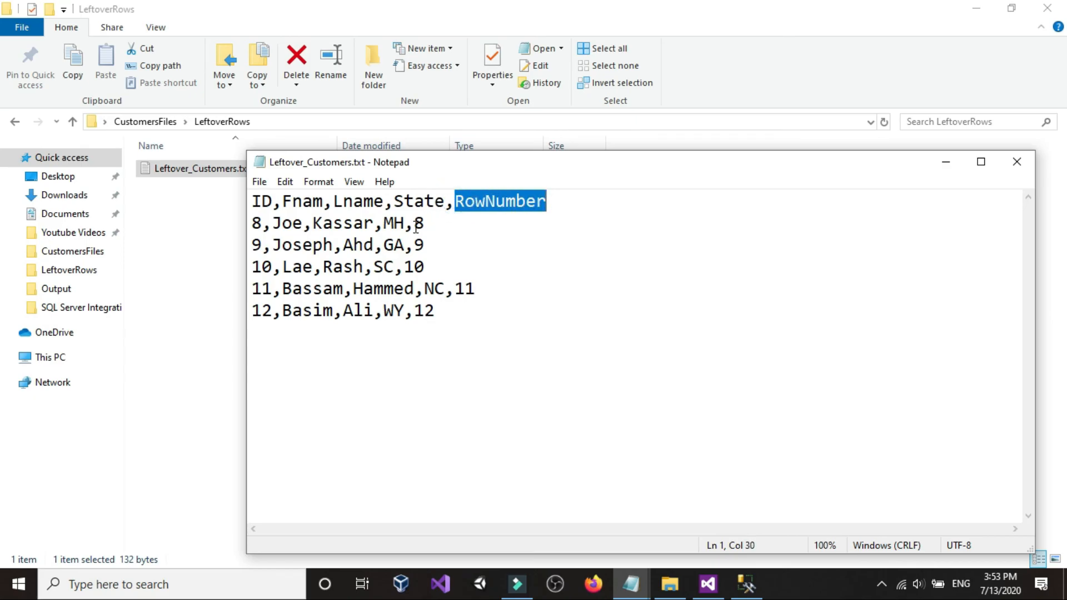
left_click(1015, 162)
- Delete Leftover_Customers.txt and the timestamped customers file in SplittedRows, and return to the CustomersFiles folder
left_click_drag(355, 241, 136, 152)
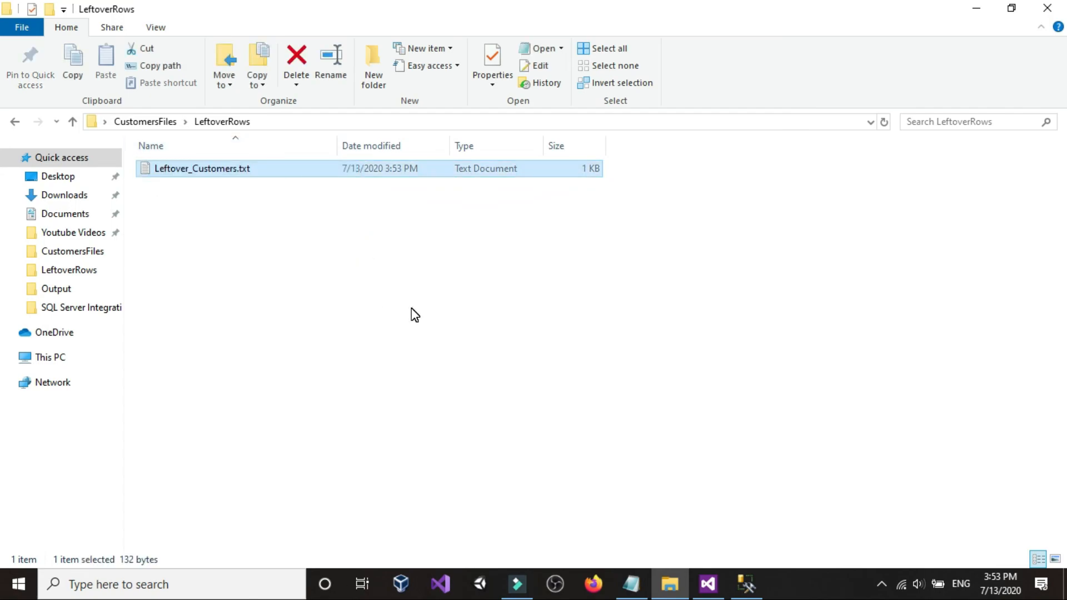
key("Delete")
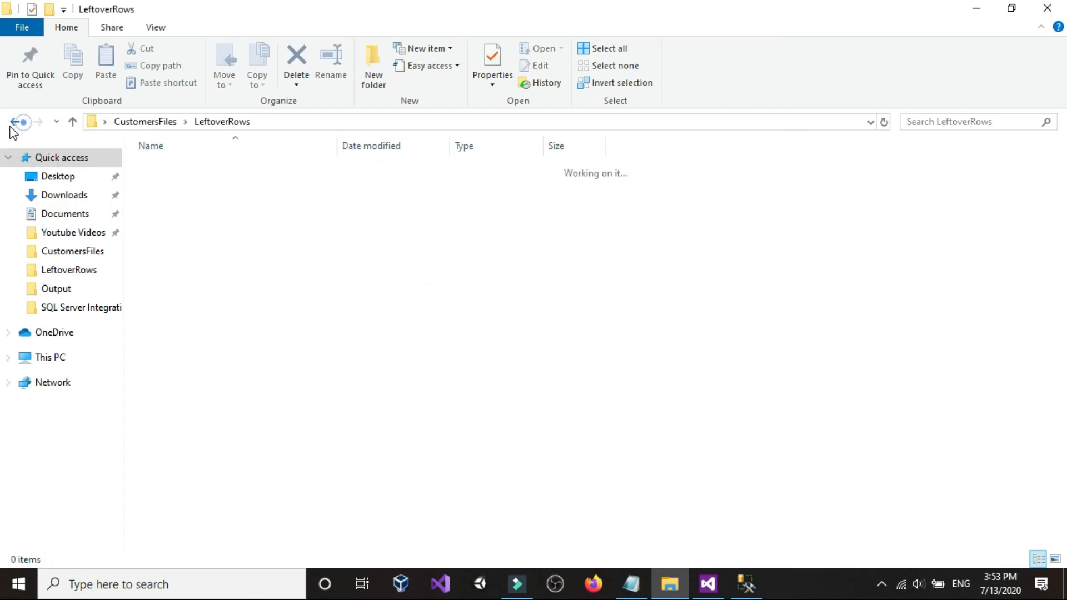
left_click(15, 121)
double_click(201, 186)
left_click(200, 168)
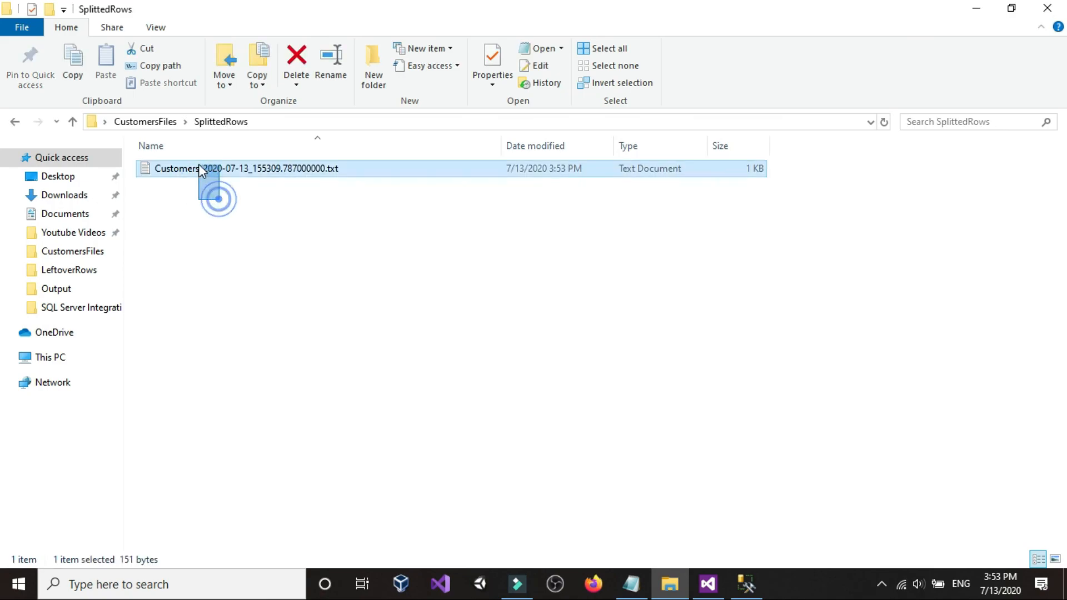
key("Delete")
left_click(236, 207)
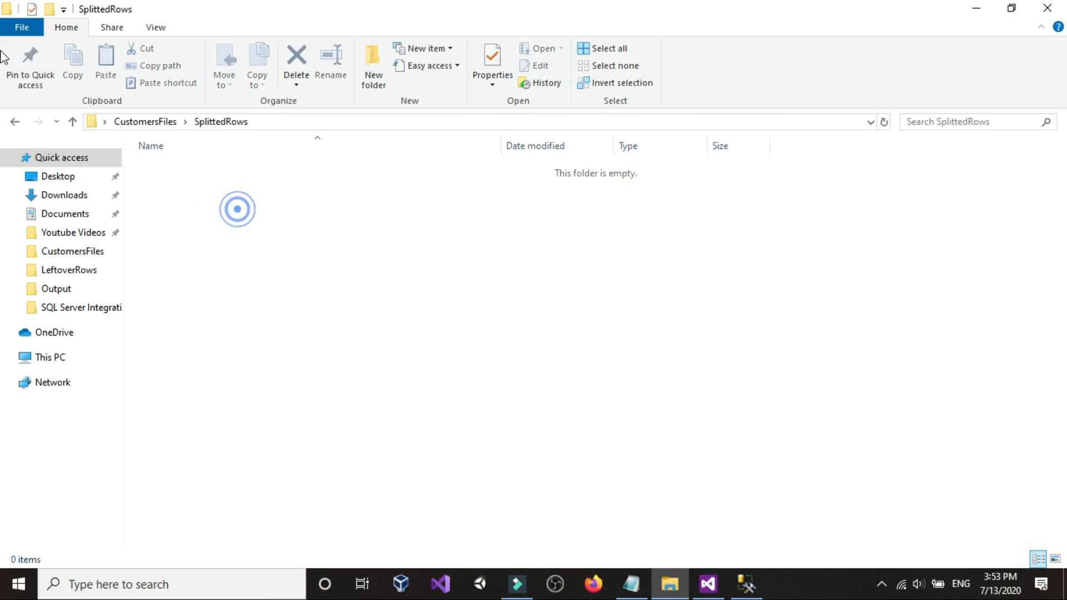
left_click(21, 119)
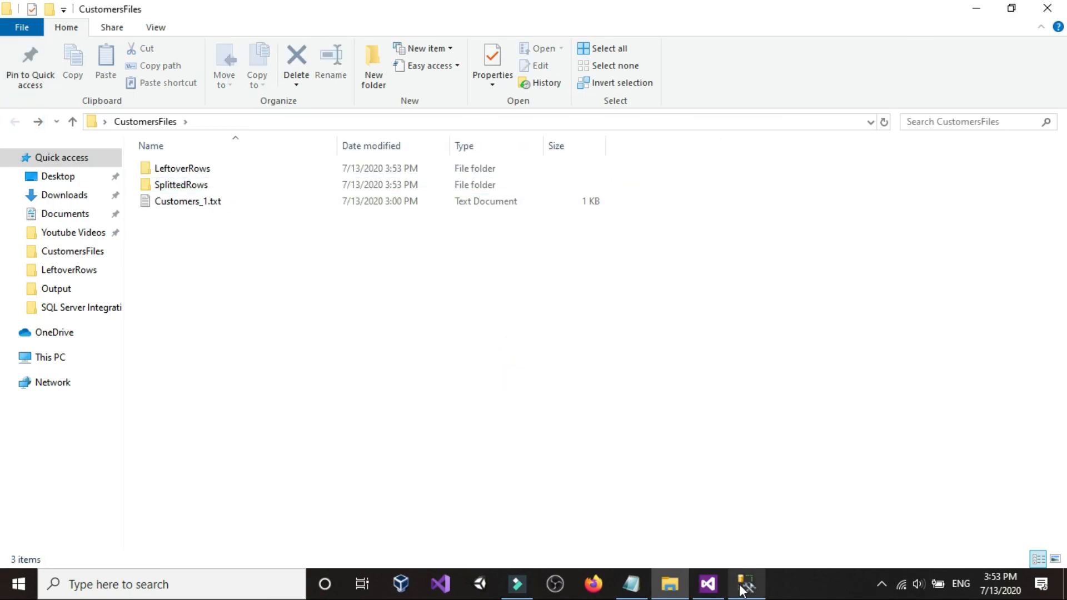
- Switch to Visual Studio, stop debugging the package, and review the leftover-rows flat file destination's column mappings and connection settings without changing them
left_click(706, 586)
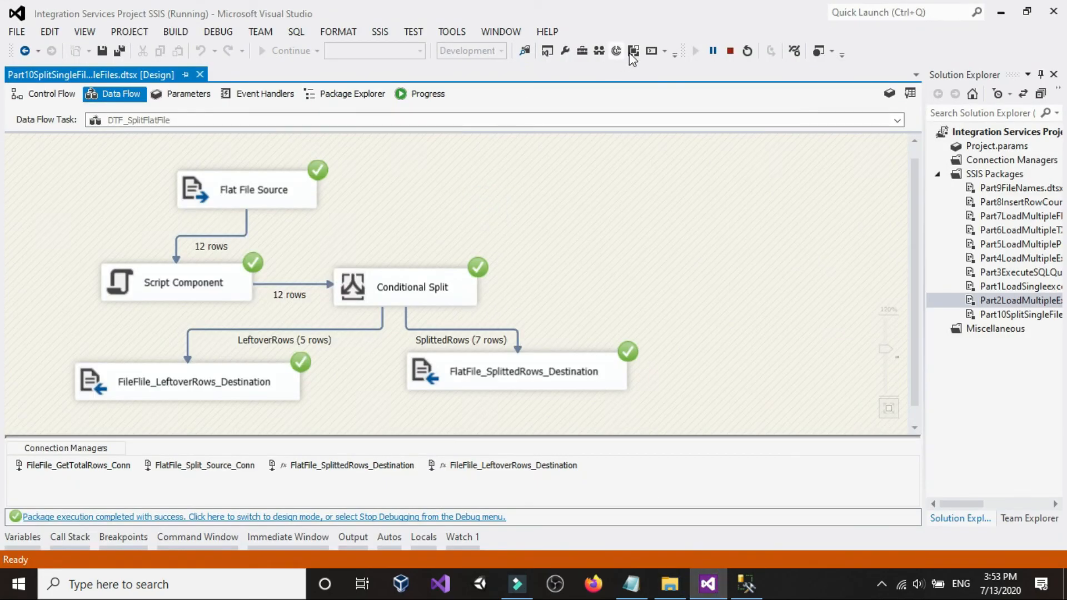
left_click(730, 50)
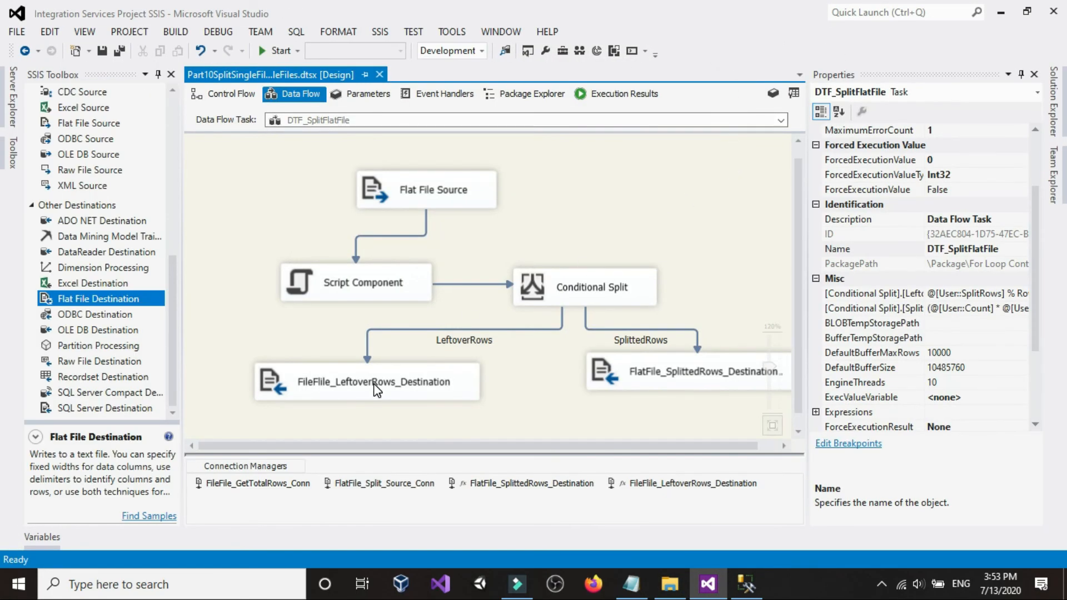
double_click(373, 384)
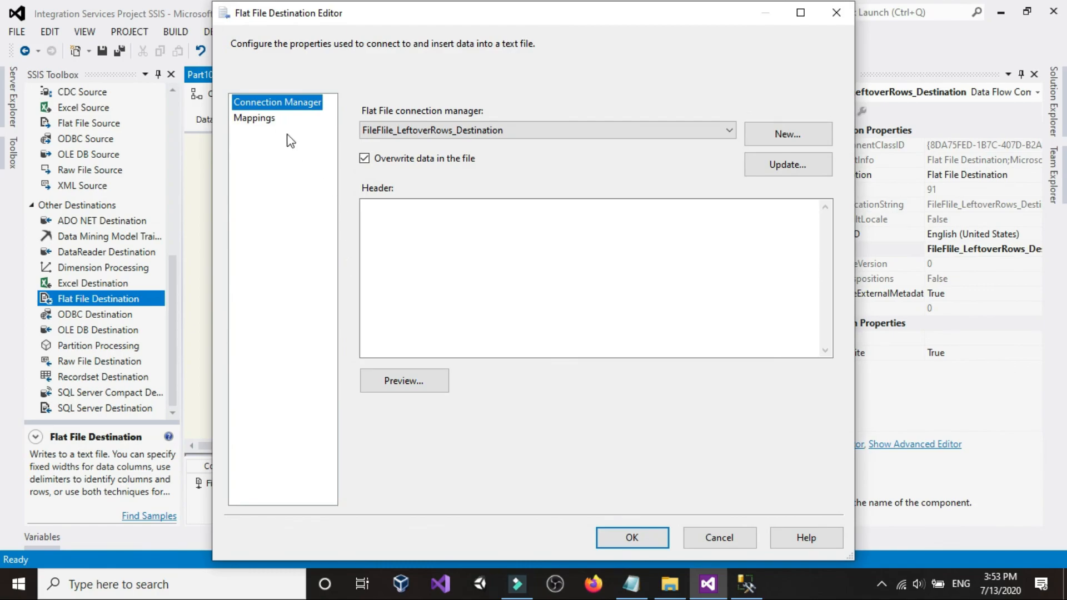
left_click(267, 118)
left_click(705, 537)
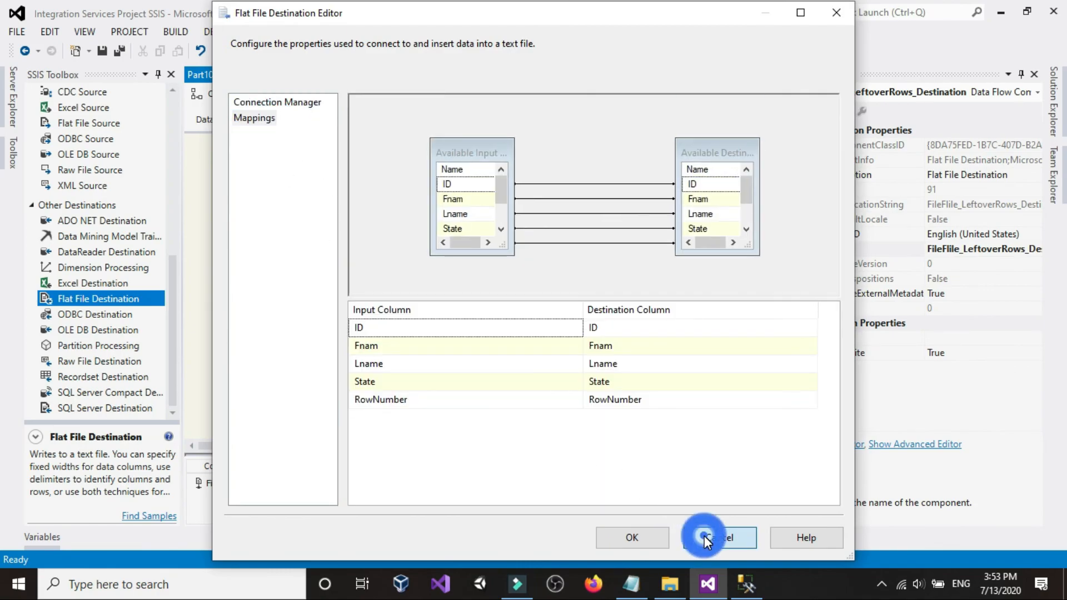
left_click(330, 336)
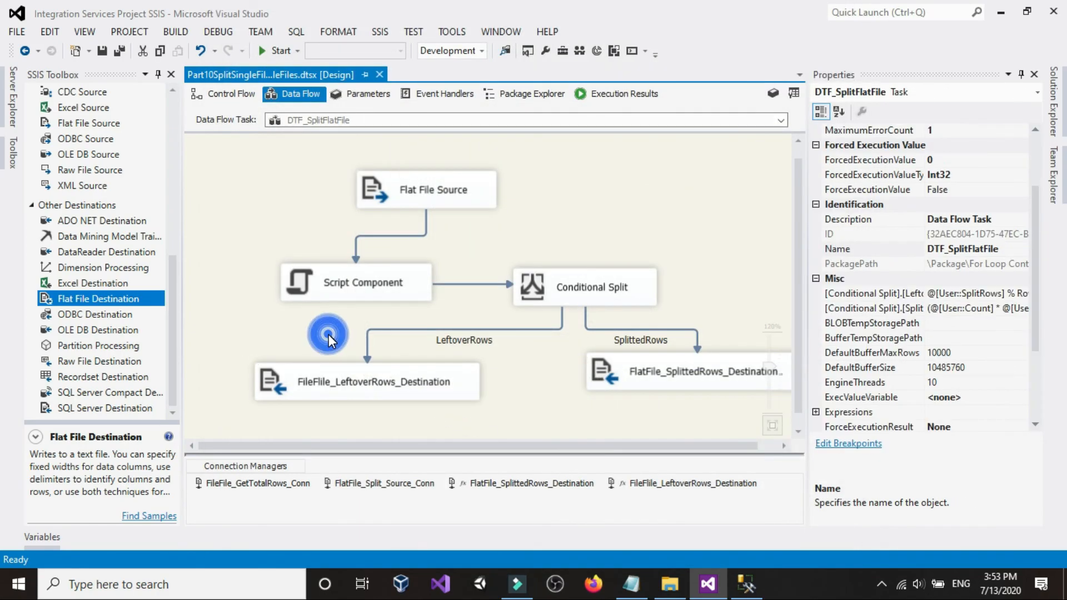
left_click(385, 379)
double_click(386, 381)
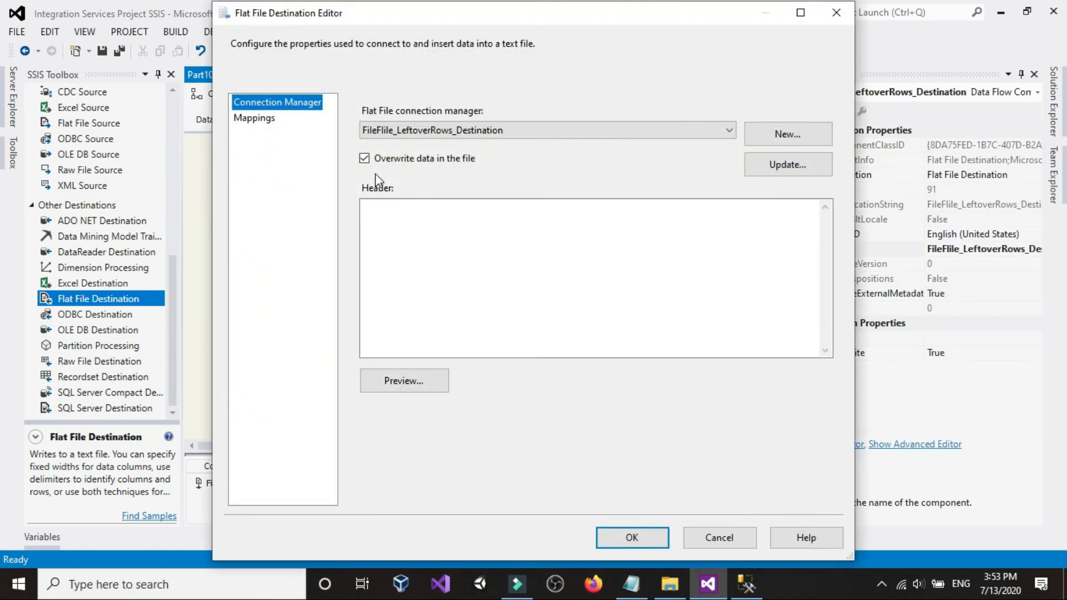
left_click(699, 536)
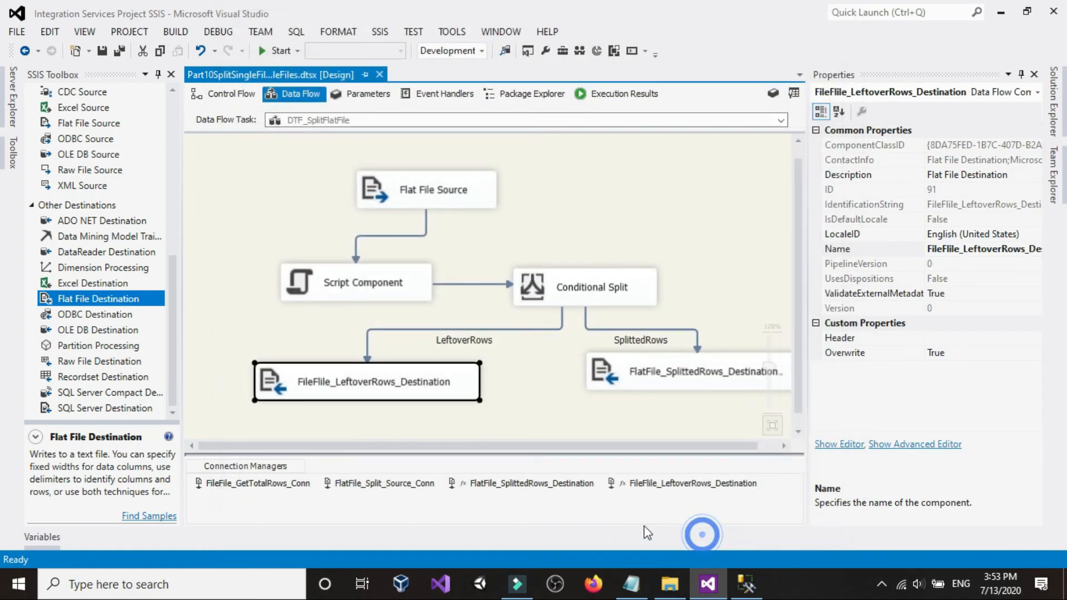
- Delete the RowNumber column from the FlatFile_SplittedRows_Destination connection manager and save its settings
left_click(563, 482)
double_click(563, 482)
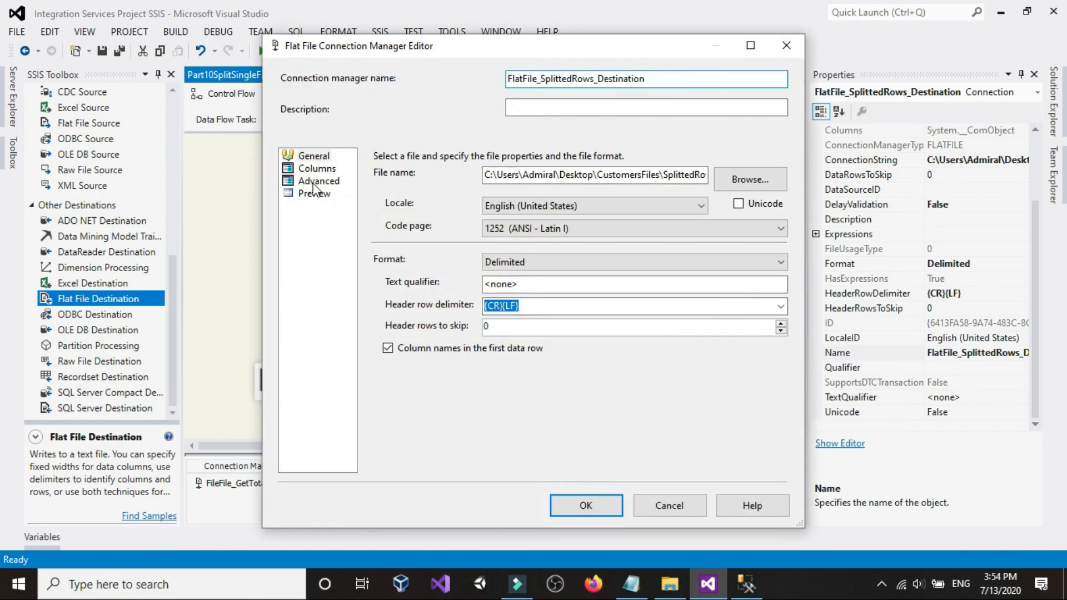
left_click(309, 169)
left_click(312, 181)
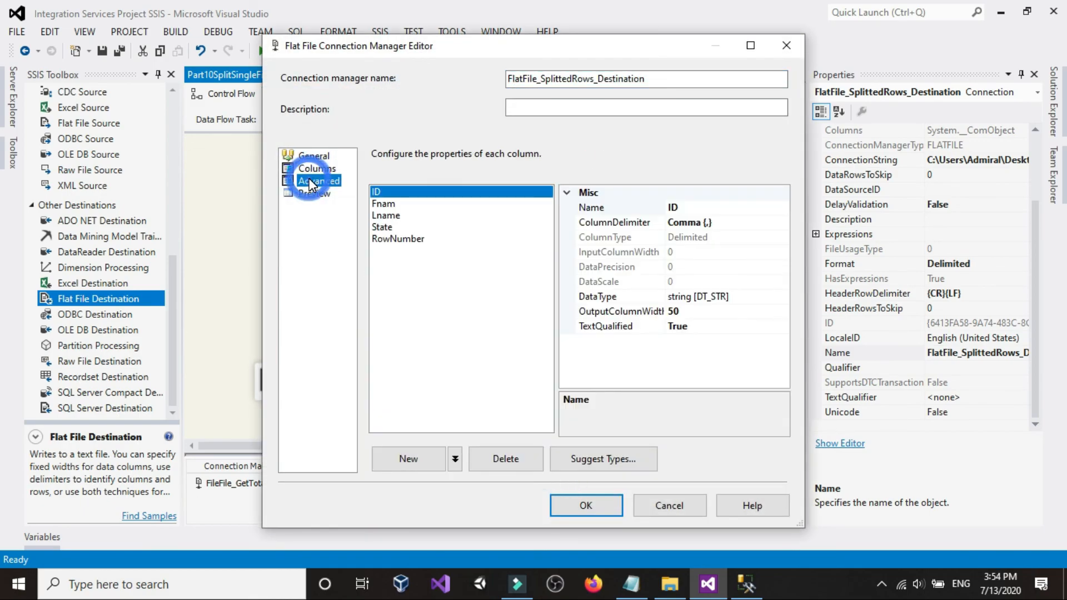
left_click(392, 239)
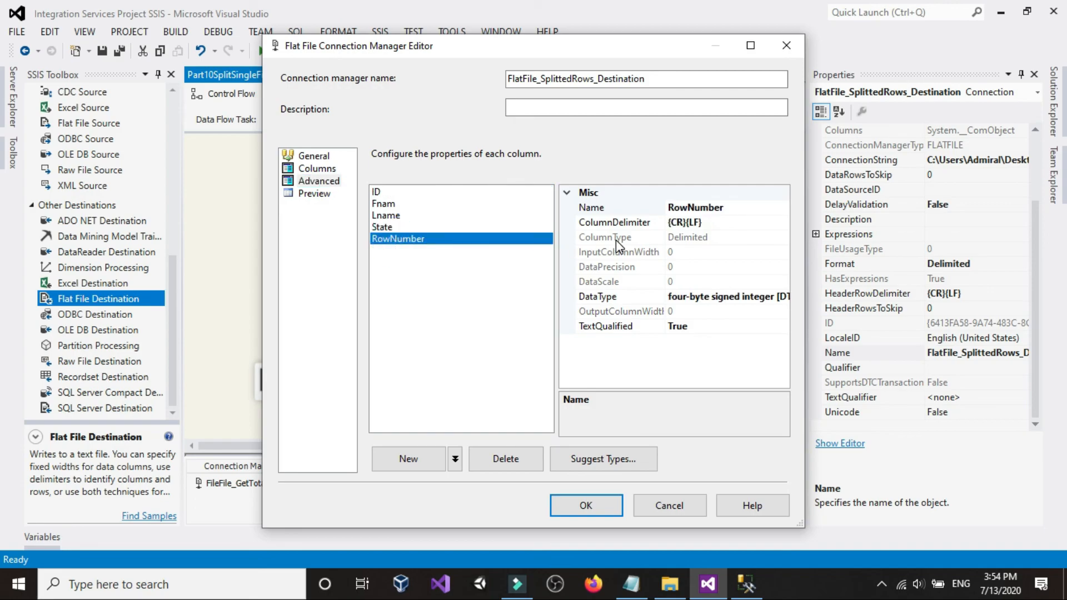
left_click(520, 457)
left_click(586, 505)
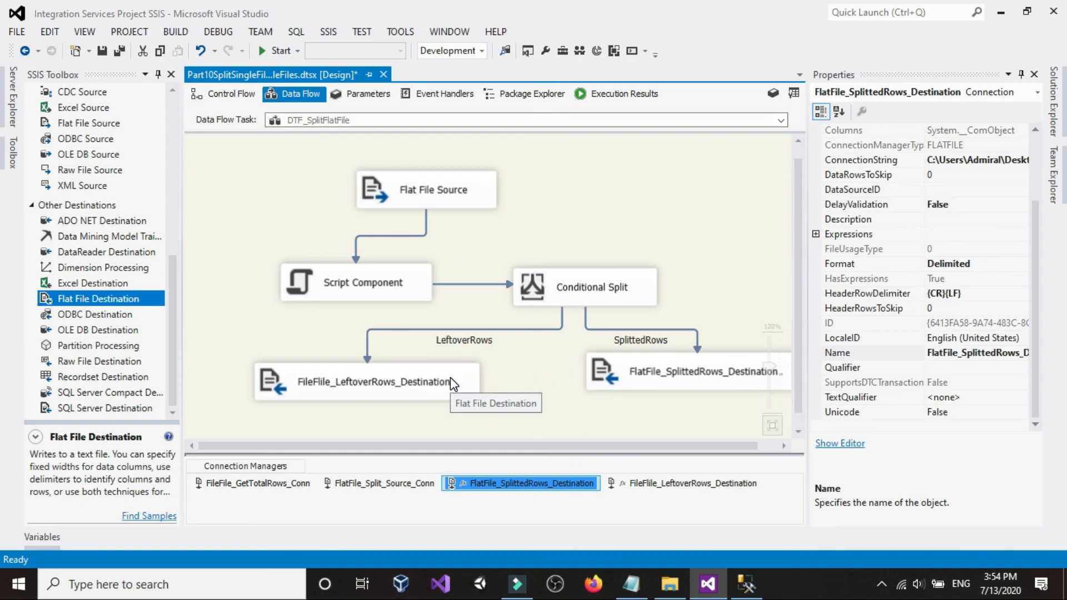
- Delete the RowNumber column from the FileFlile_LeftoverRows_Destination connection manager and save its settings
left_click(674, 489)
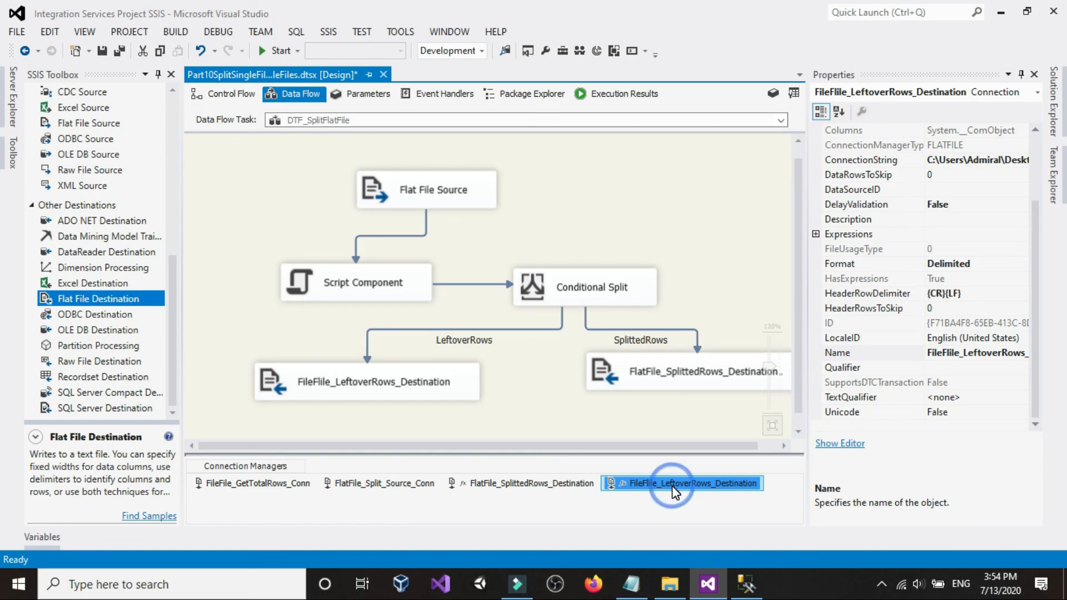
double_click(669, 485)
left_click(337, 182)
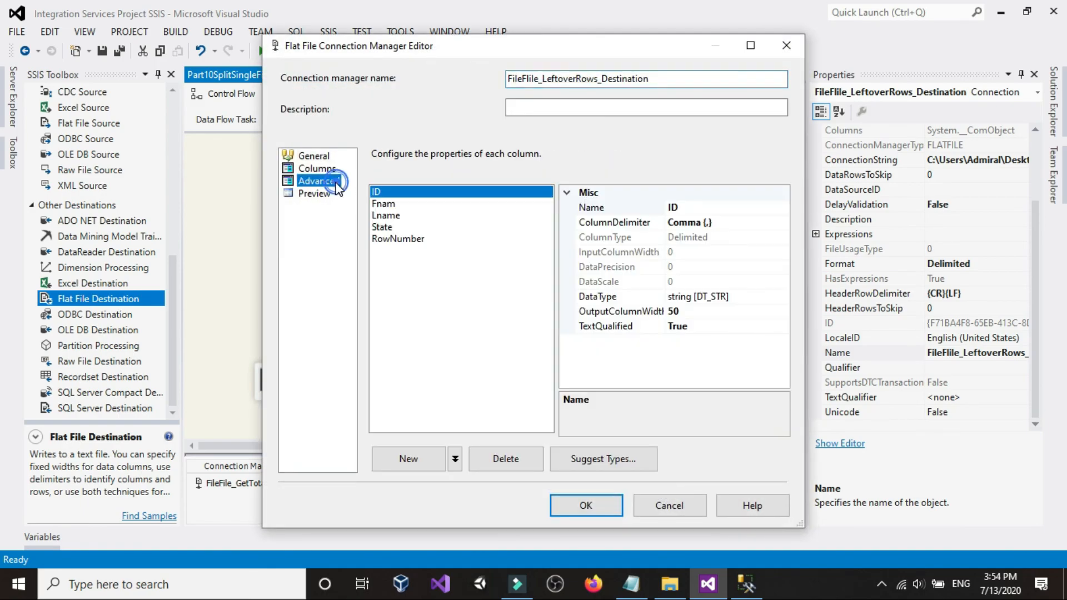
left_click(389, 238)
left_click(520, 457)
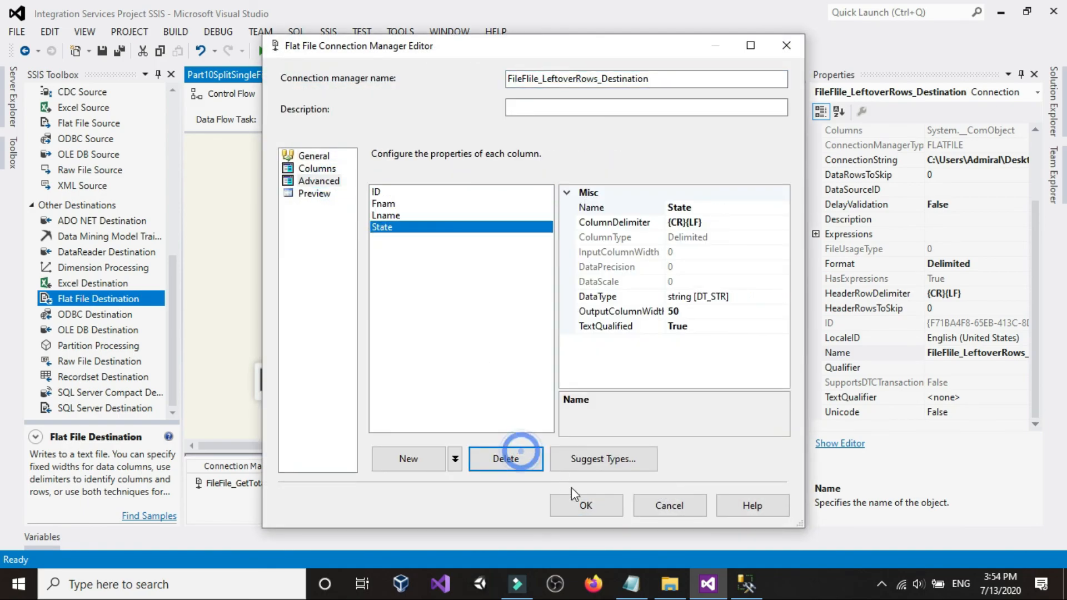
left_click(585, 505)
left_click(256, 218)
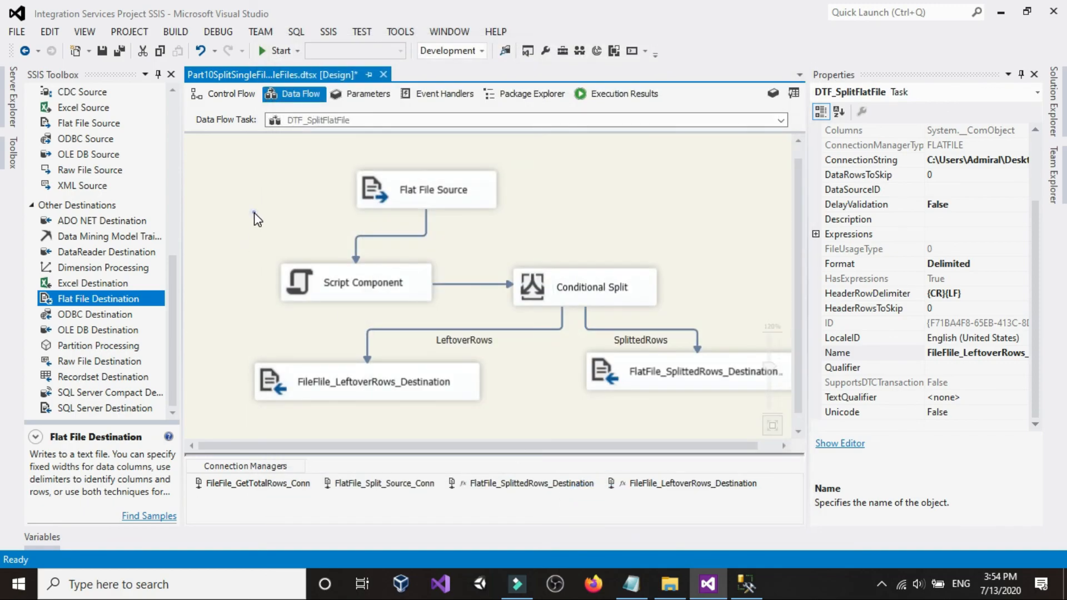
left_click(255, 214)
- Review and accept the updated column mappings in the leftover-rows and split-rows flat file destinations
double_click(393, 380)
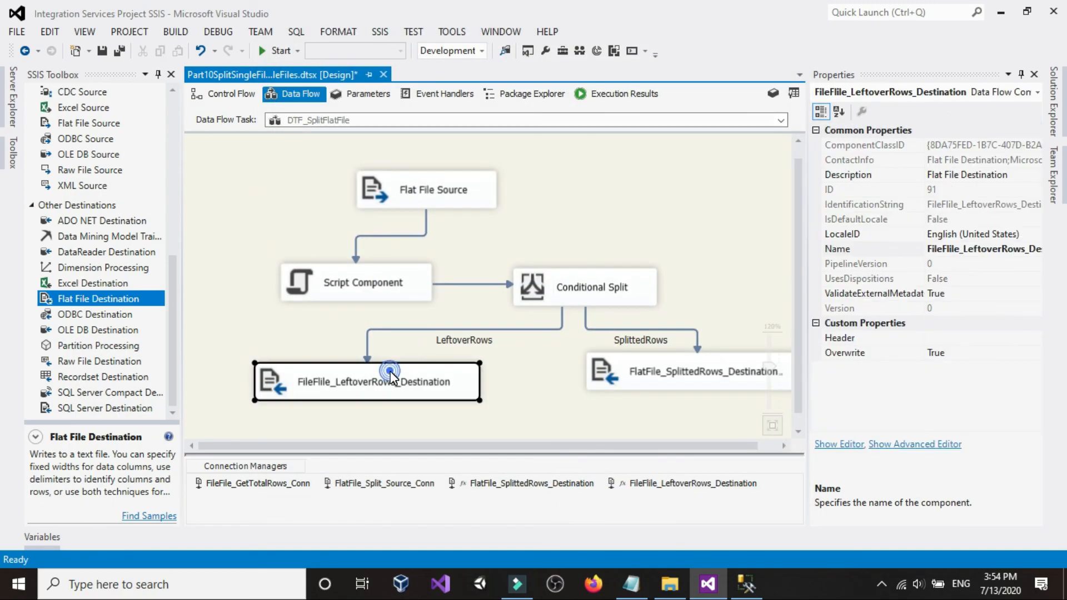
left_click(254, 118)
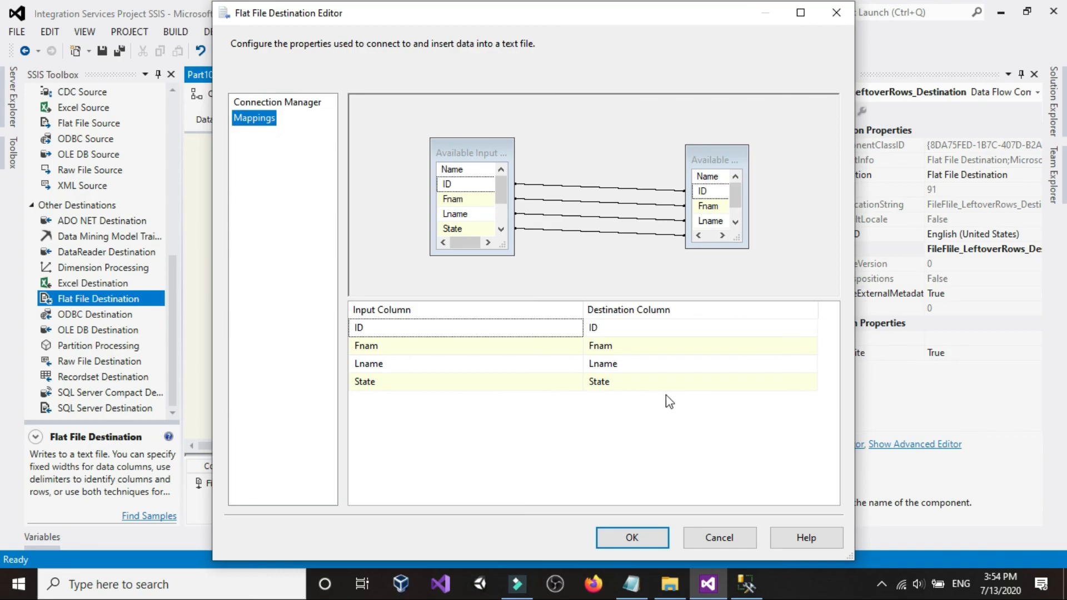
left_click(652, 540)
double_click(672, 371)
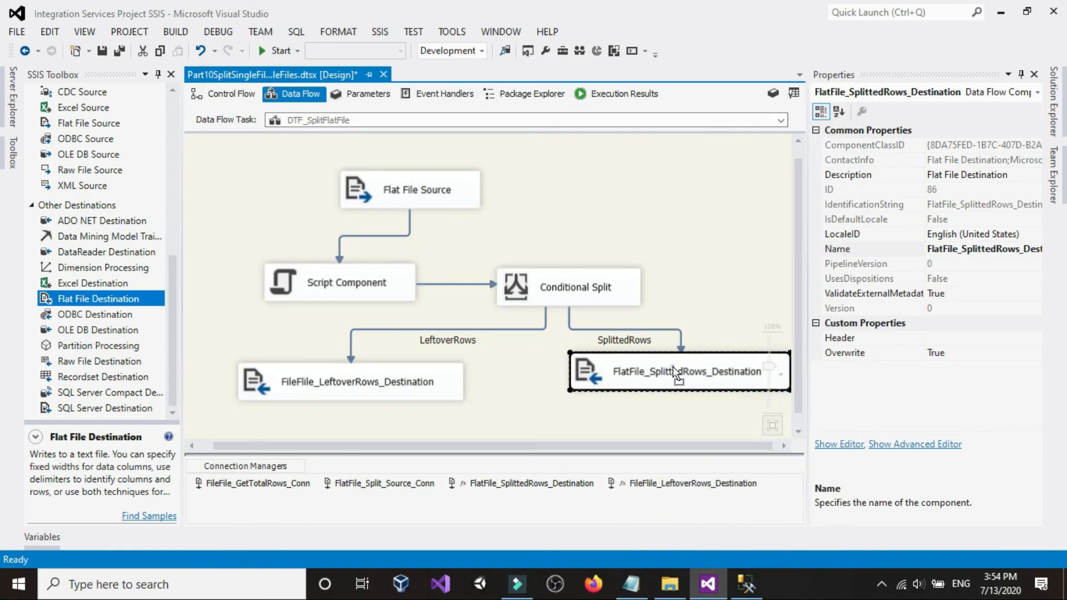
left_click(269, 118)
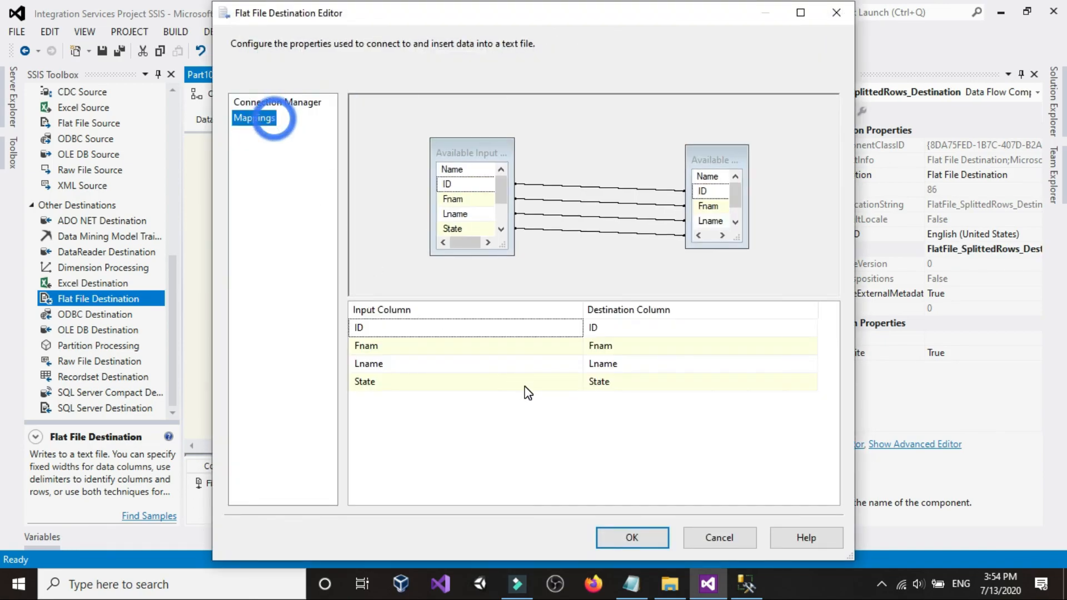
left_click(634, 538)
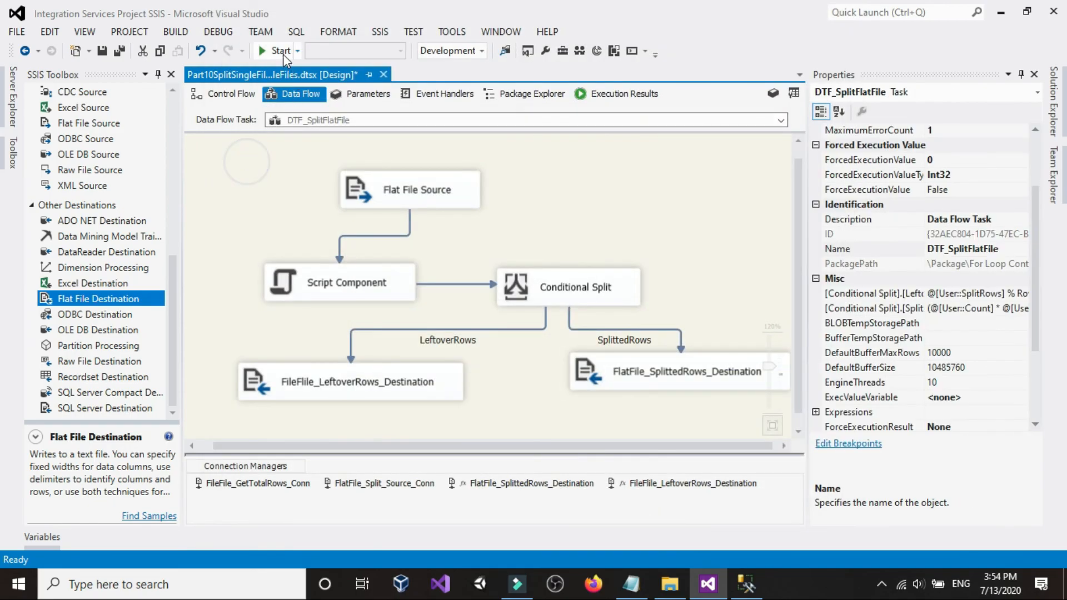
- Run the package, stop debugging once it completes, and switch to File Explorer
left_click(281, 50)
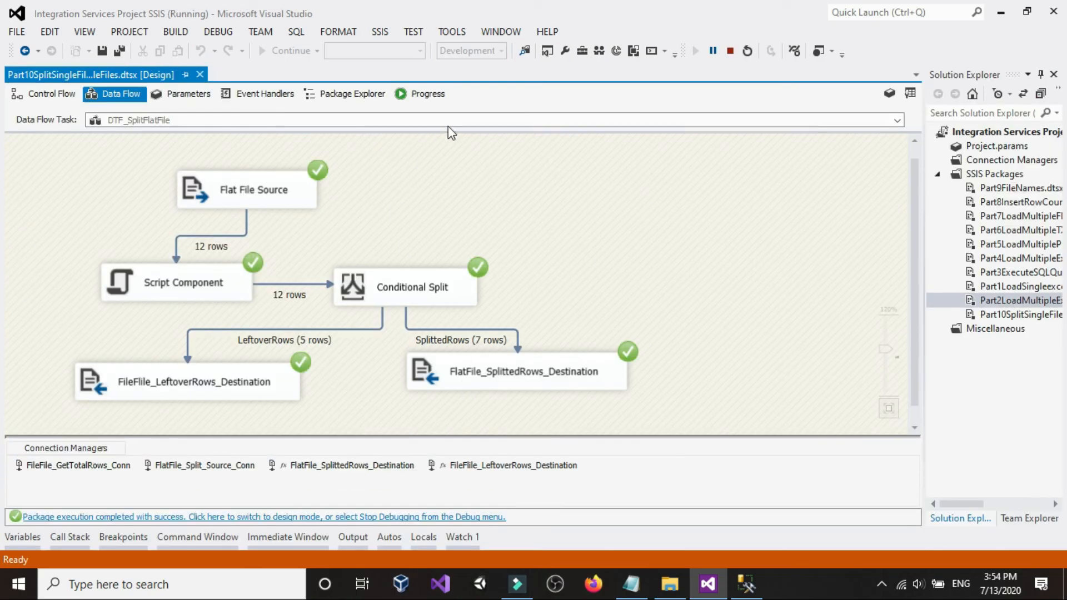
left_click(731, 51)
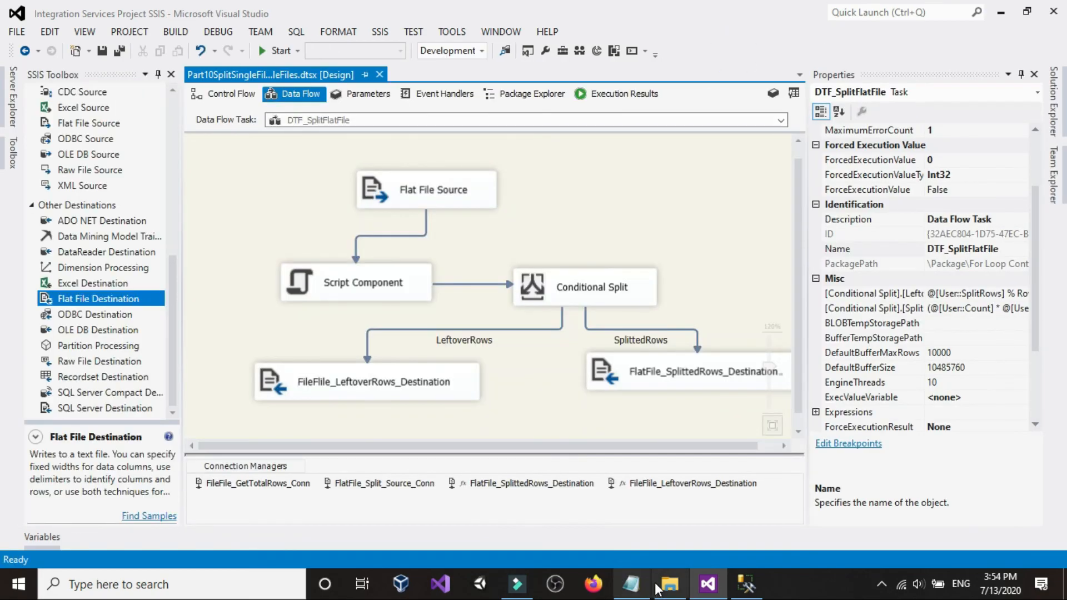
left_click(670, 584)
- Open the new timestamped customers file in the SplittedRows folder, check its header line for RowNumber, and close it
double_click(189, 185)
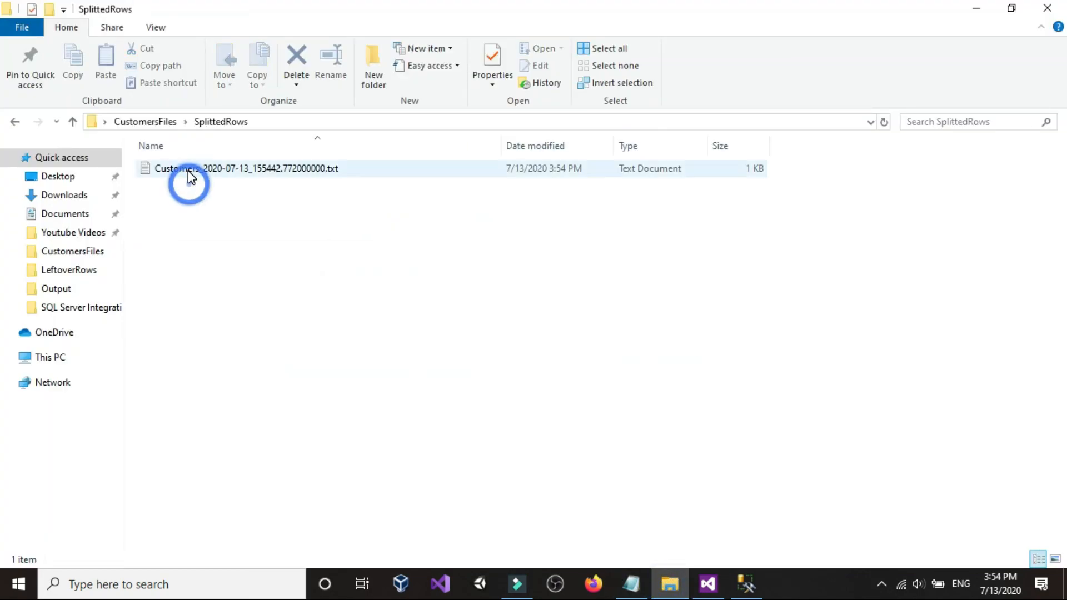
double_click(185, 168)
left_click(455, 200)
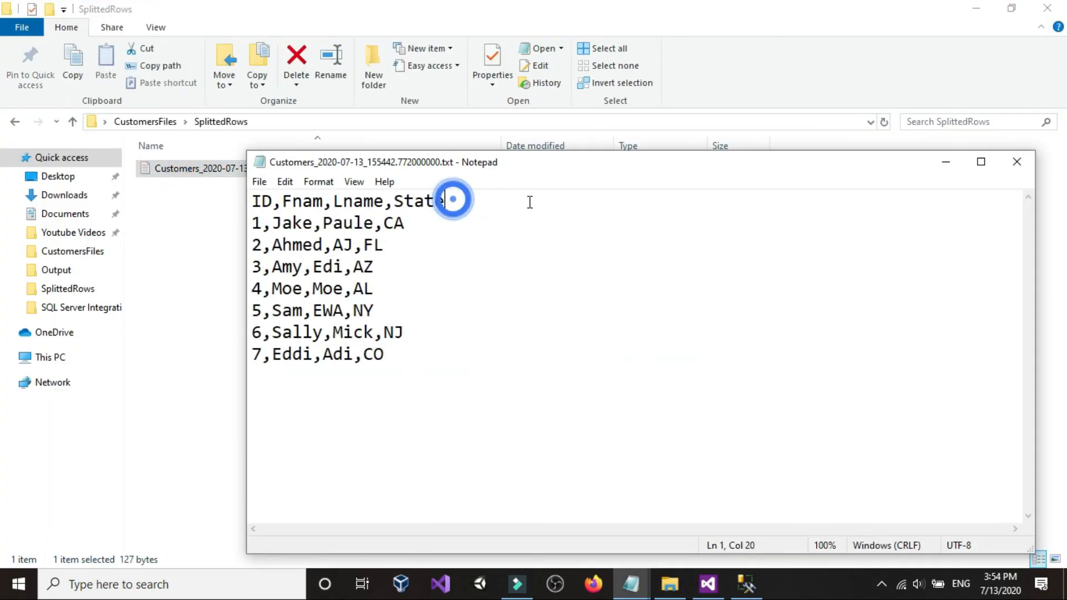
left_click(1017, 162)
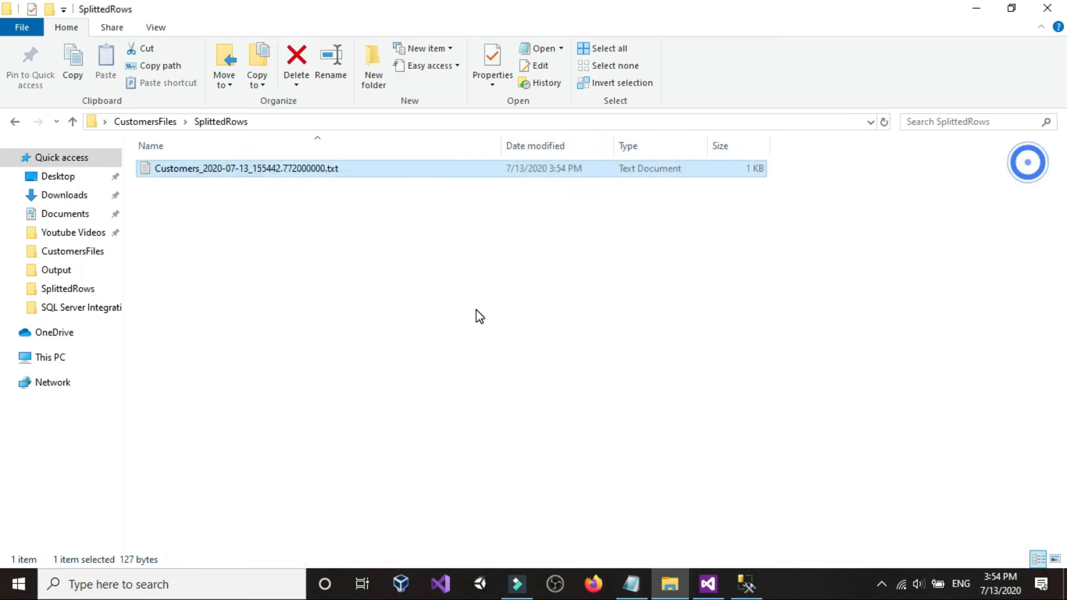
- Delete the timestamped customers file from the SplittedRows folder and the leftover customers file from the LeftoverRows folder
left_click(205, 248)
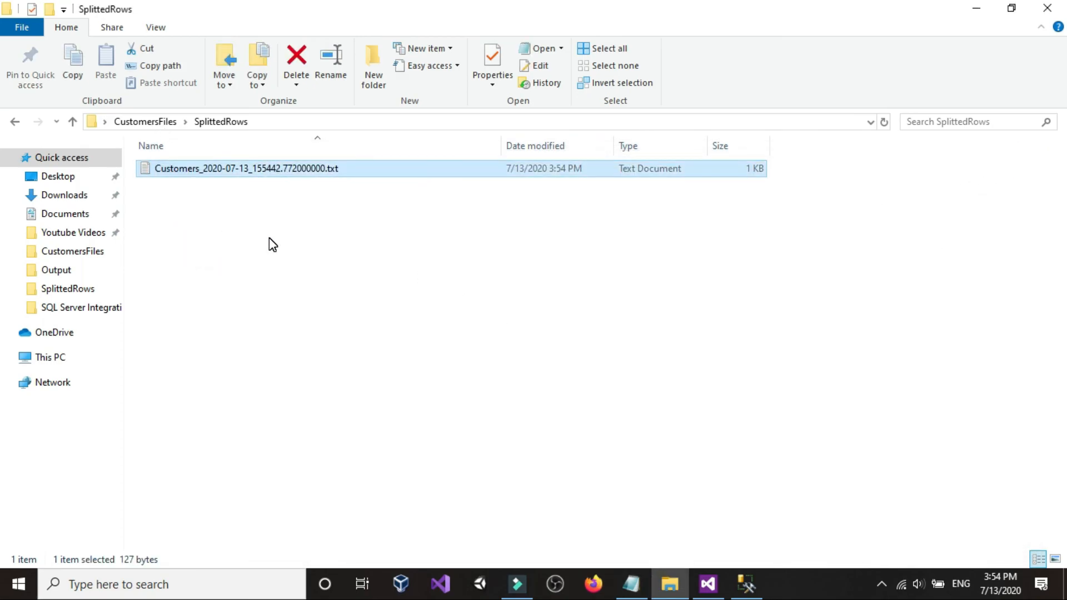
key("Delete")
left_click(15, 117)
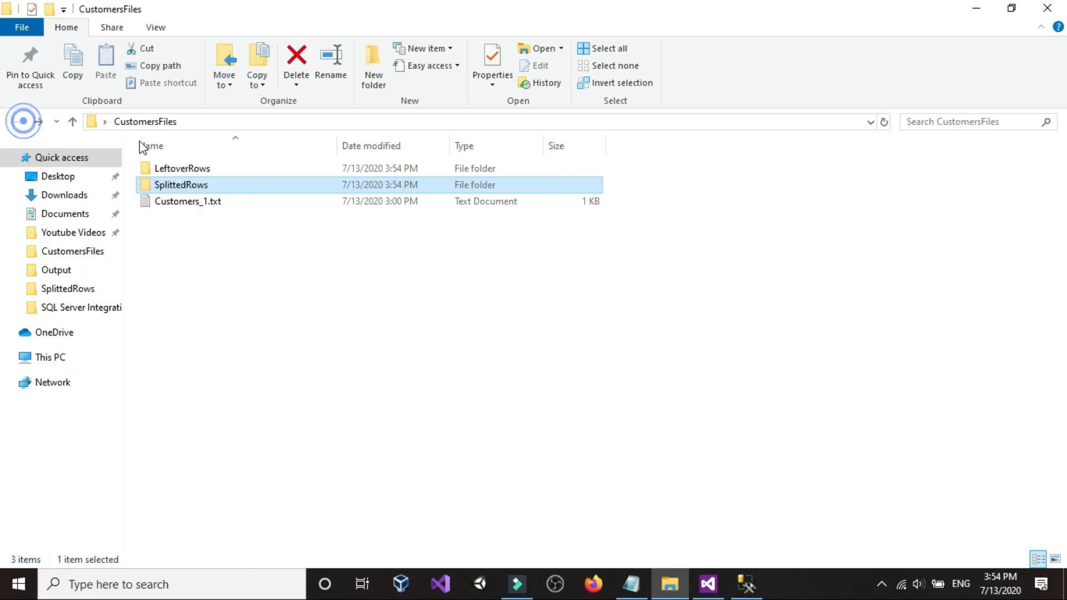
double_click(178, 167)
mouse_move(214, 203)
left_mouse_down()
mouse_move(168, 150)
mouse_move(209, 184)
left_mouse_up()
key("Delete")
left_click(219, 238)
left_click(15, 124)
left_click(289, 334)
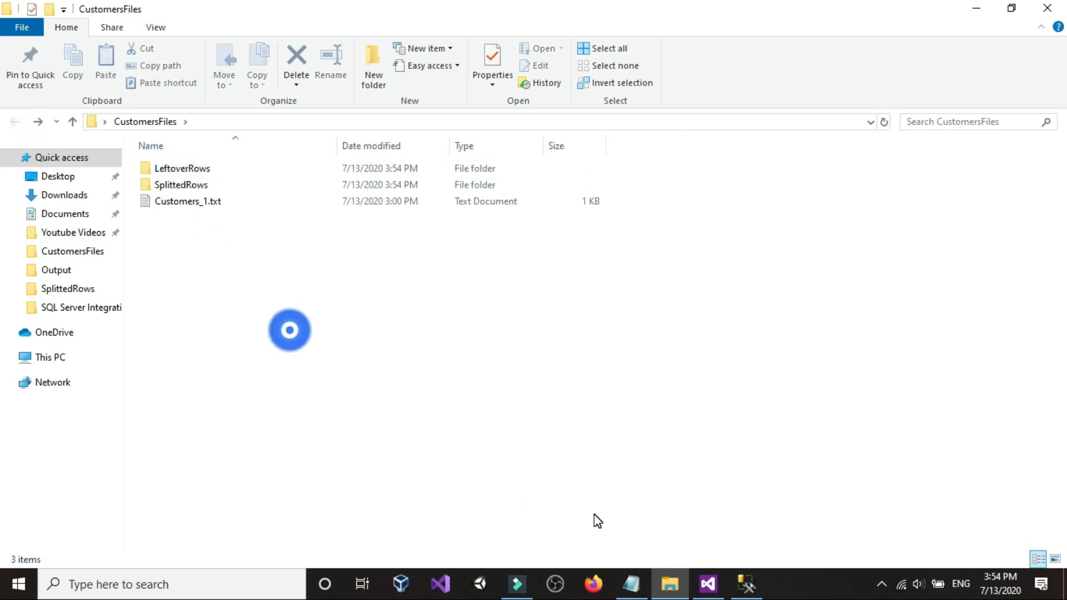
- Switch to Visual Studio and set the SplitRows variable's value to 11
left_click(715, 587)
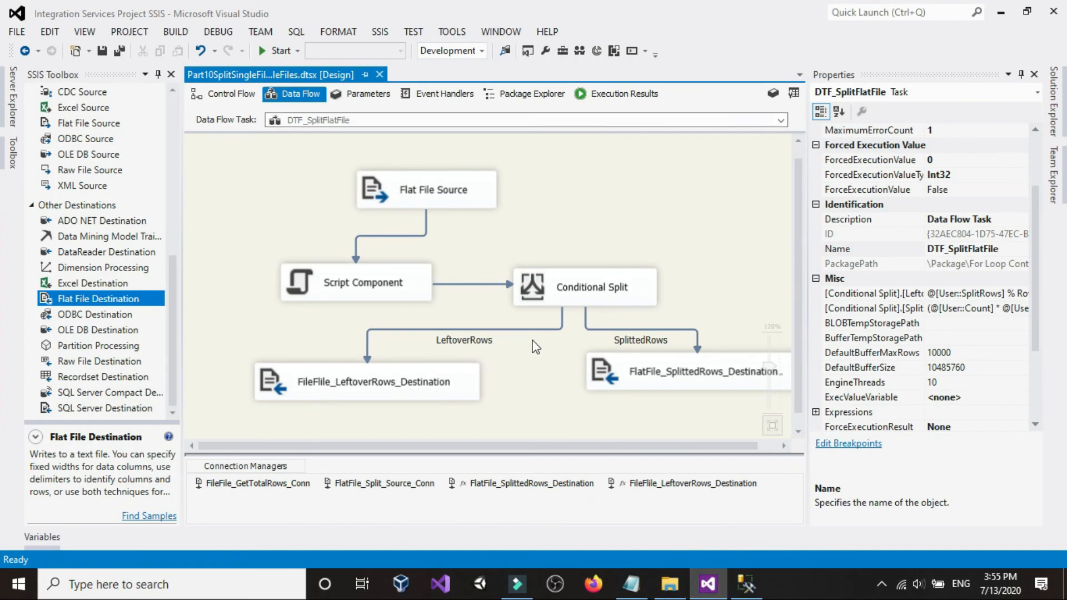
left_click_drag(537, 447, 557, 446)
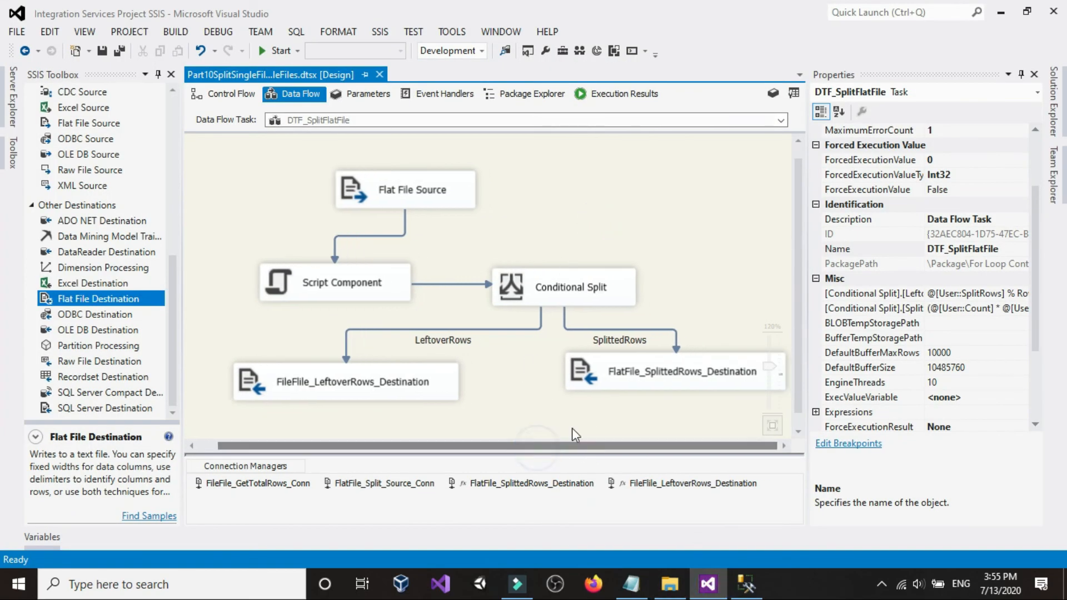
right_click(572, 235)
left_click(595, 241)
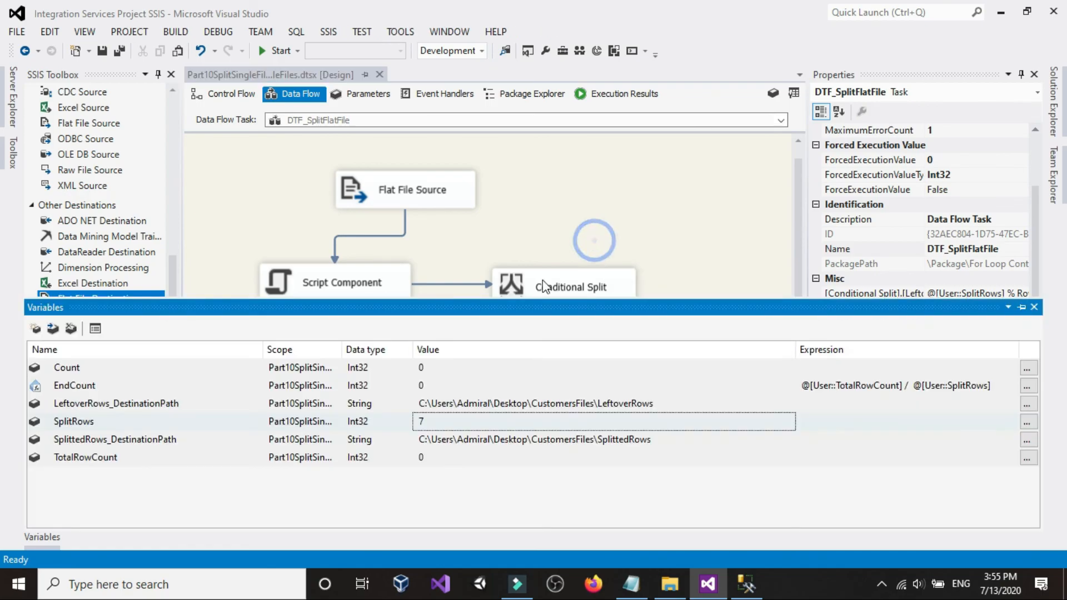
left_click(437, 421)
left_click_drag(443, 422, 398, 418)
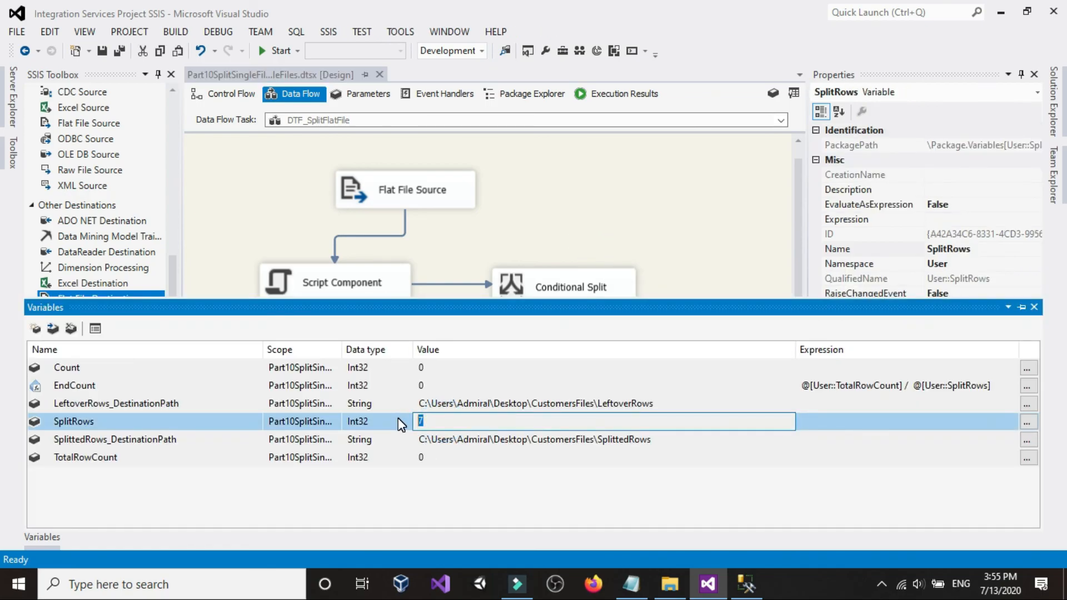
type("11")
left_click(554, 181)
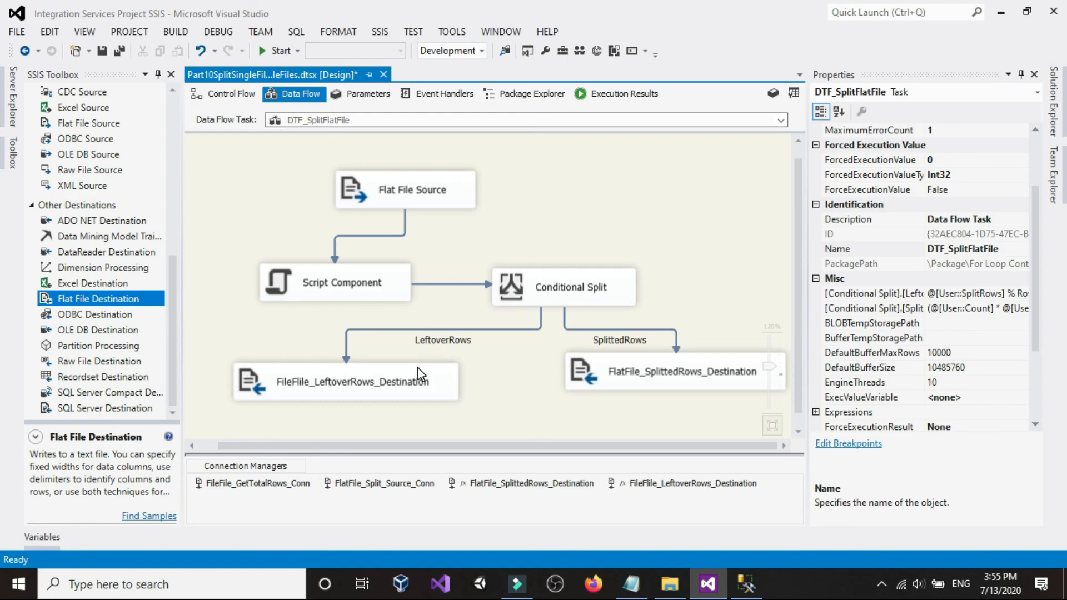
- Run the package with the new SplitRows value, stop debugging once it completes, and switch to File Explorer
left_click(270, 52)
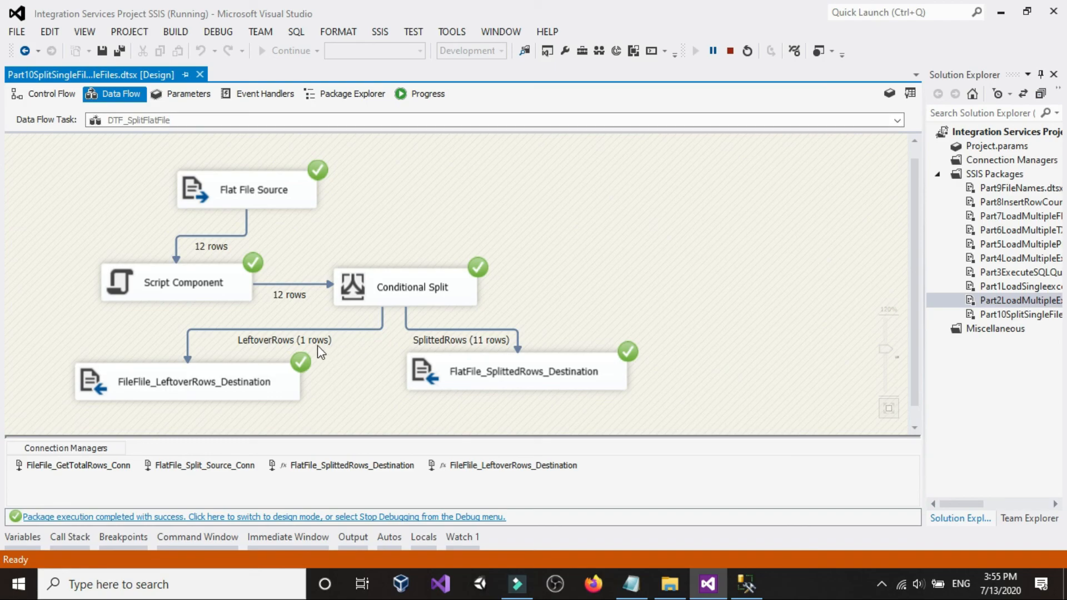
left_click(731, 50)
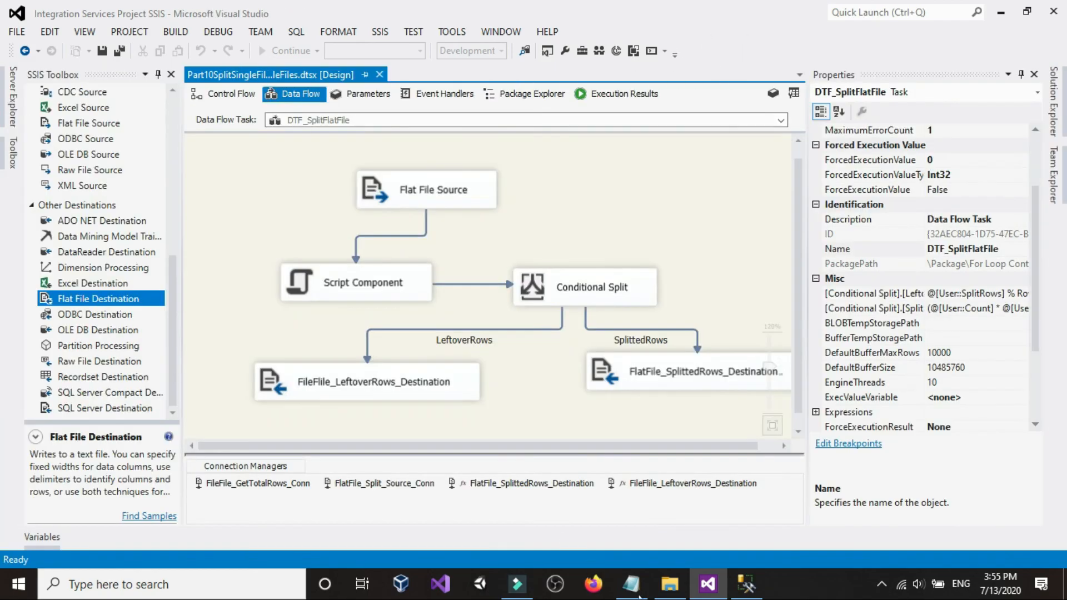
left_click(670, 584)
- Open the newly generated customers file in the SplittedRows folder, check its header and rows, and close it
left_click(195, 189)
double_click(193, 189)
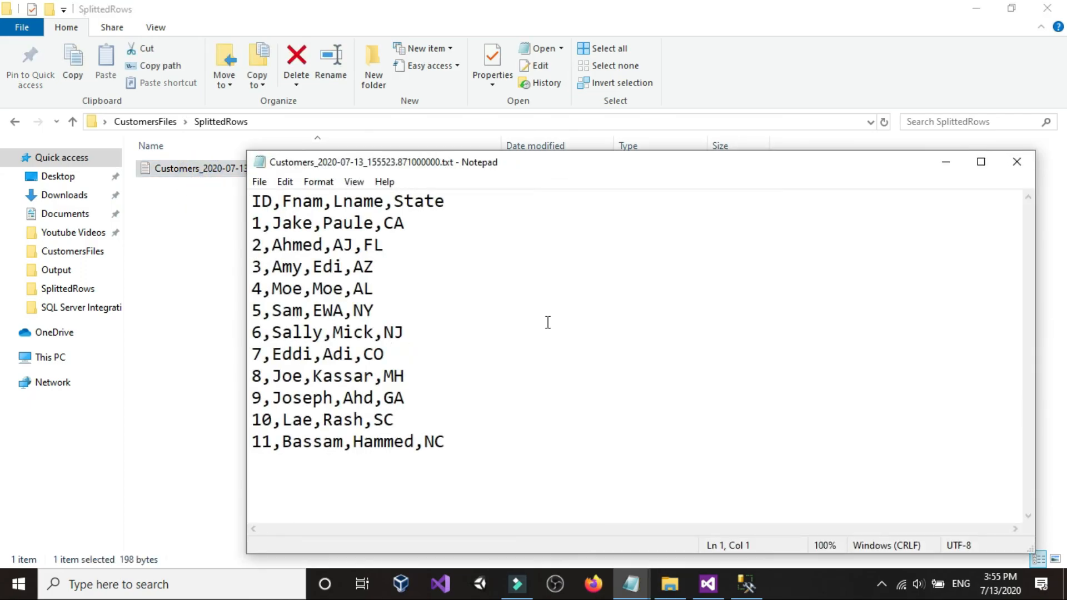
left_click(1015, 163)
left_click(497, 303)
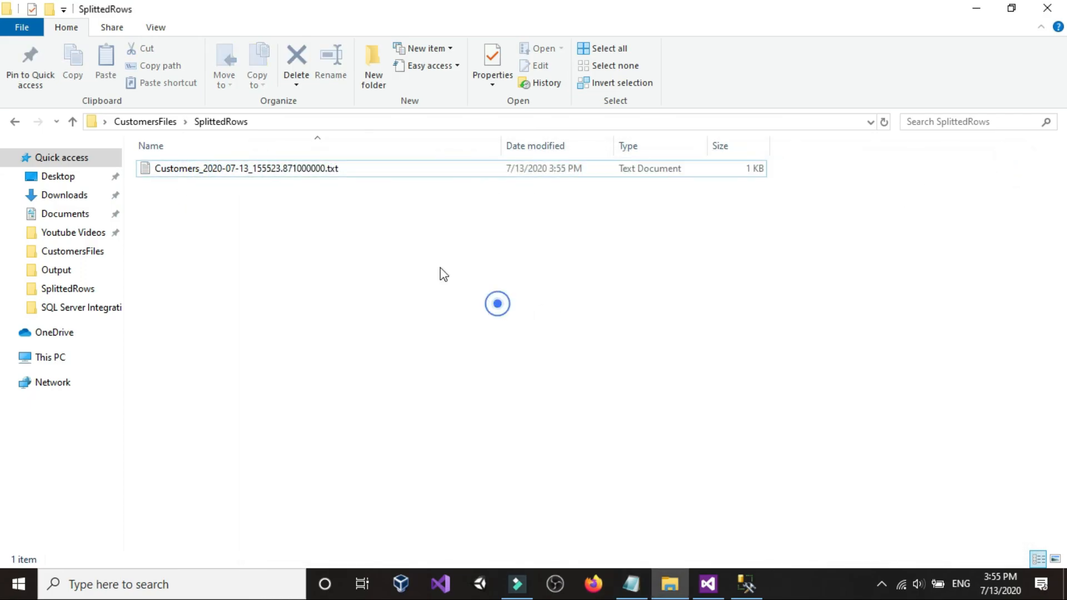
- Open Leftover_Customers.txt in the LeftoverRows folder, check its header and rows, and close it
left_click(15, 121)
double_click(201, 170)
double_click(198, 169)
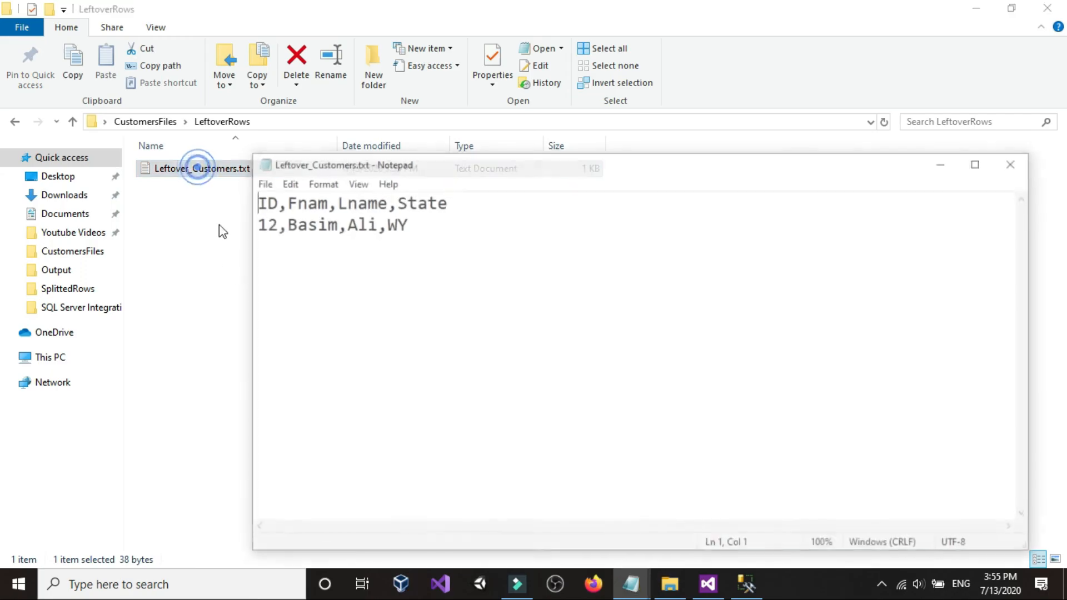
left_click(1013, 161)
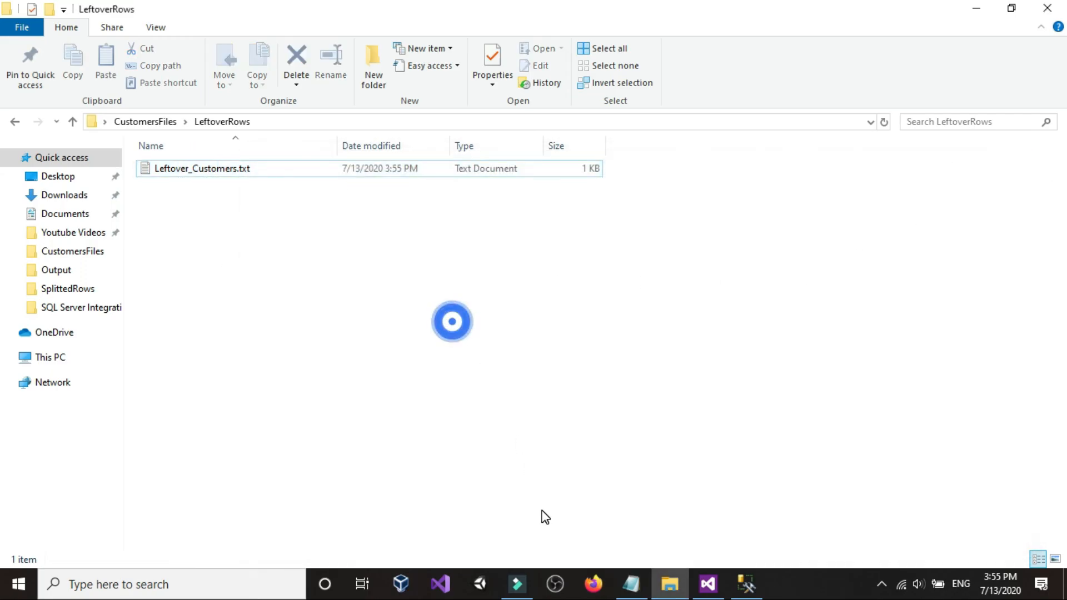
- Switch to Visual Studio and view the Flat File Source's connection manager setting, closing the editor without changes
left_click(706, 585)
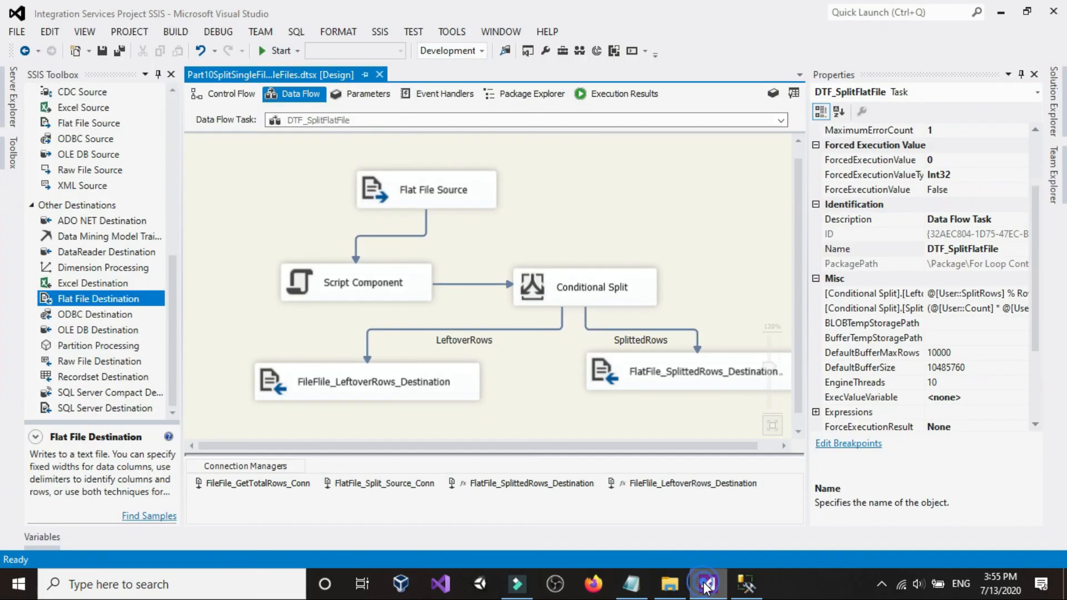
left_click(586, 220)
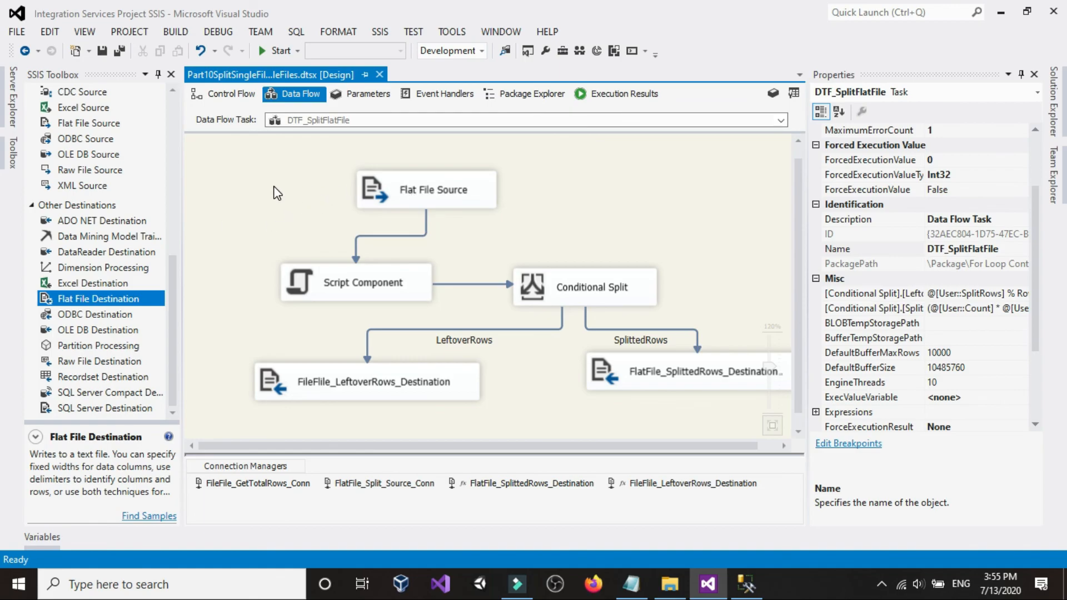
scroll(106, 281, "up", 4)
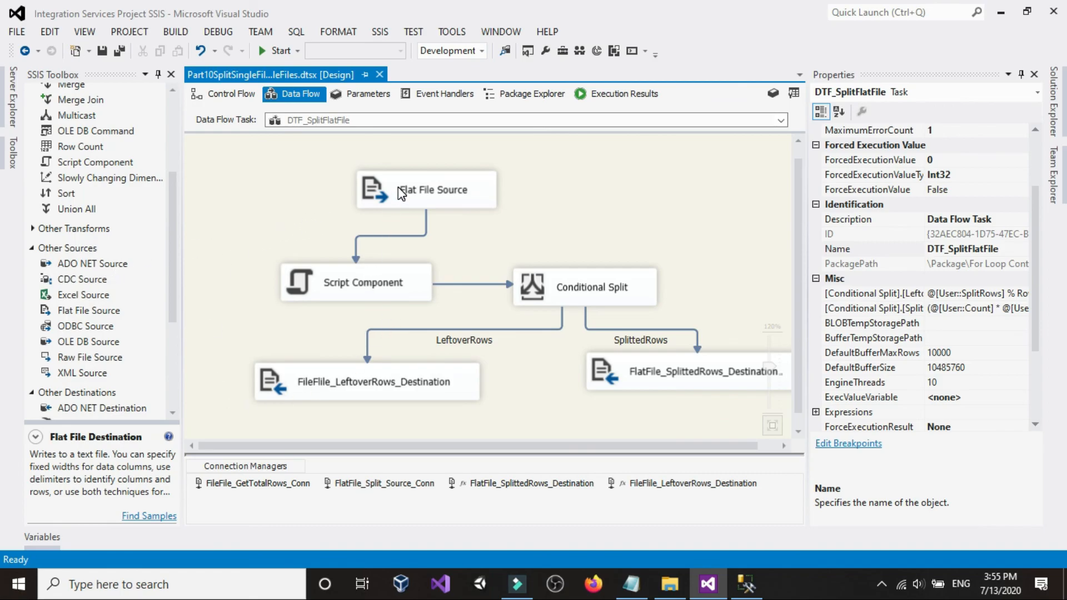
scroll(69, 253, "down", 2)
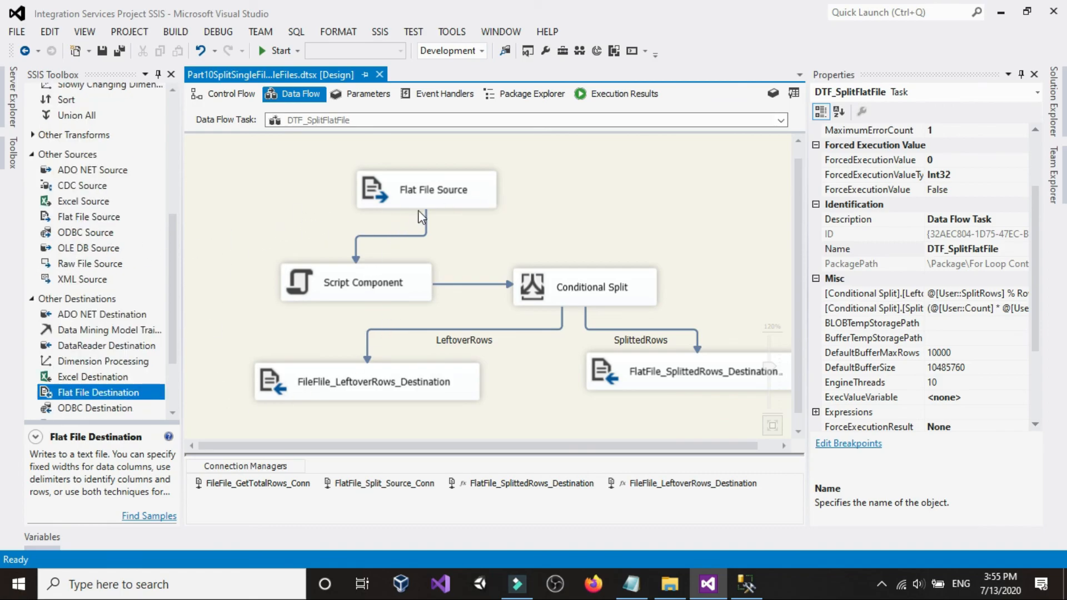
double_click(434, 206)
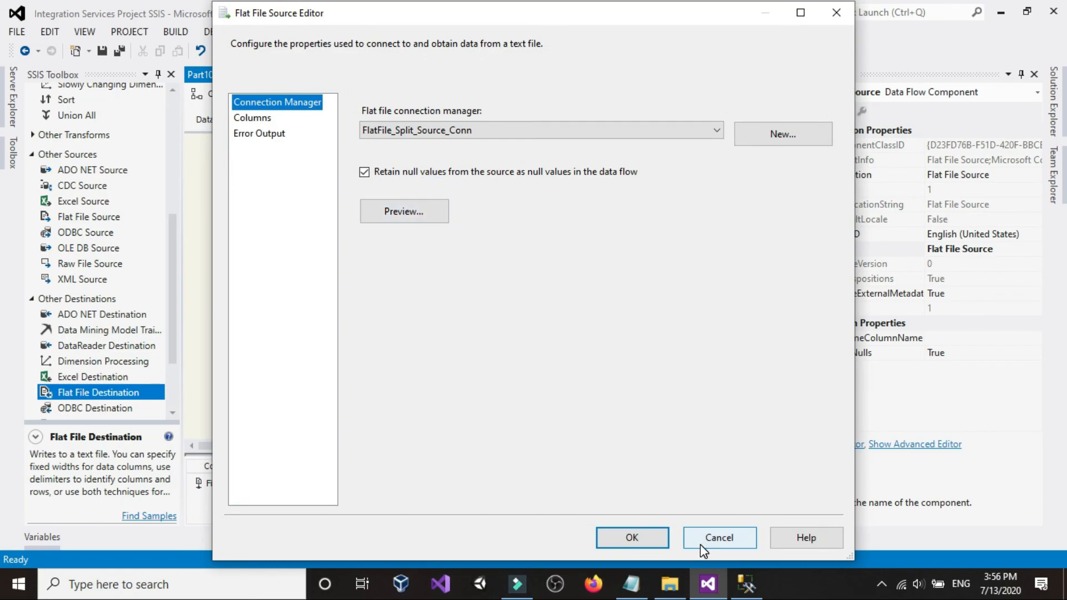
left_click(703, 532)
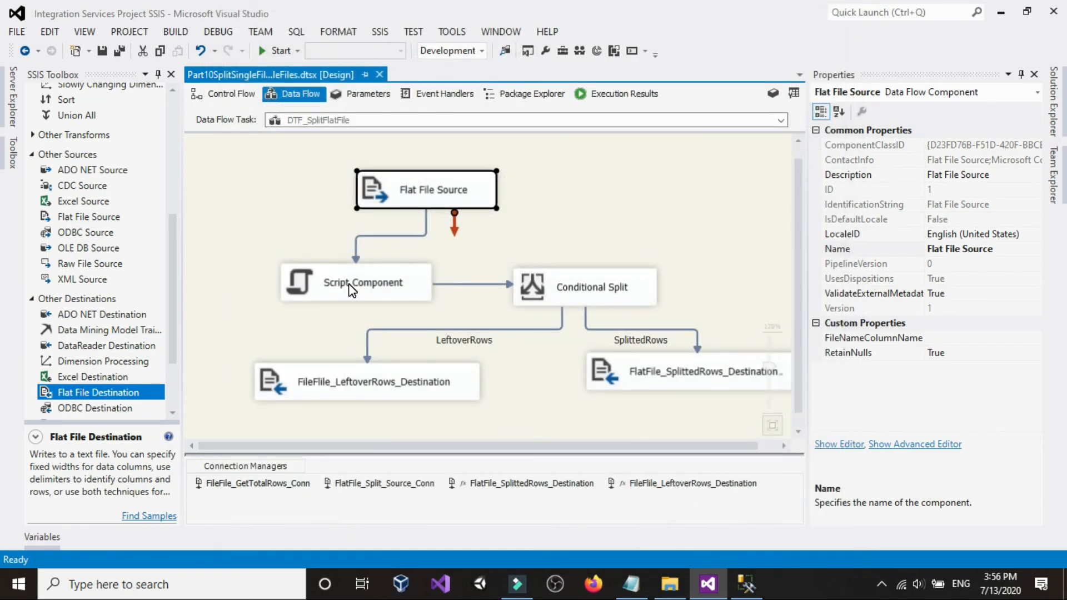
- Examine the CSV files (*.csv) filter when browsing for a file in the FlatFile_Split_Source_Conn connection manager, and cancel without changes
left_click(394, 488)
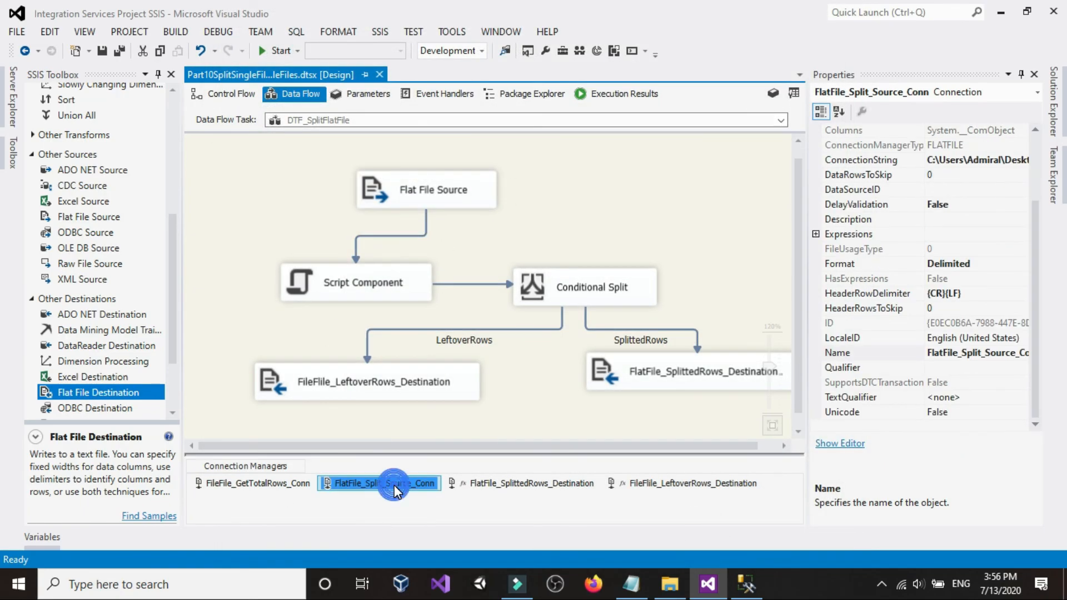
double_click(396, 487)
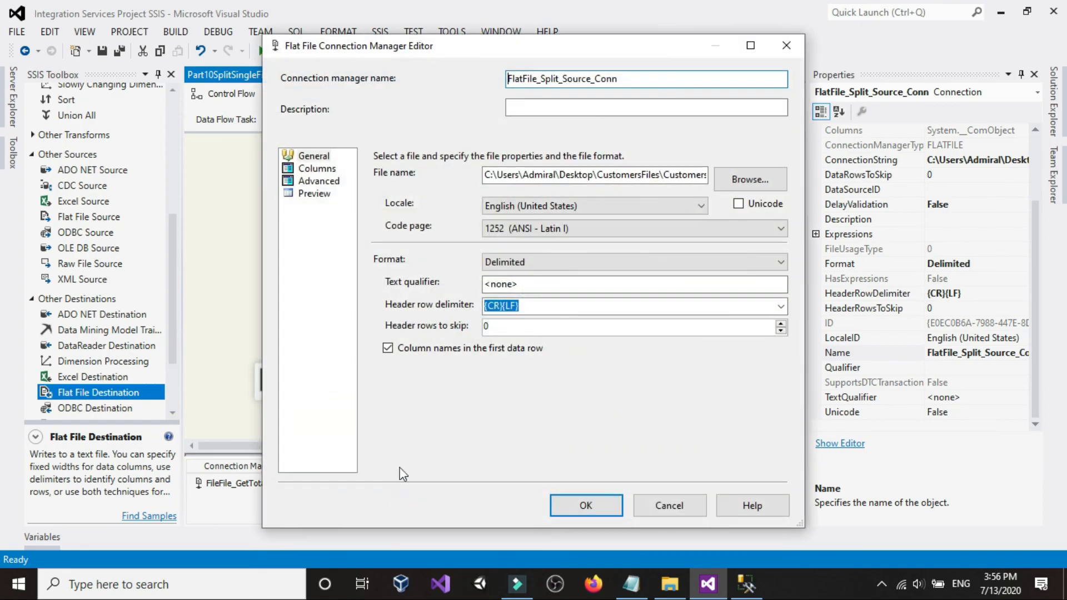
left_click(753, 188)
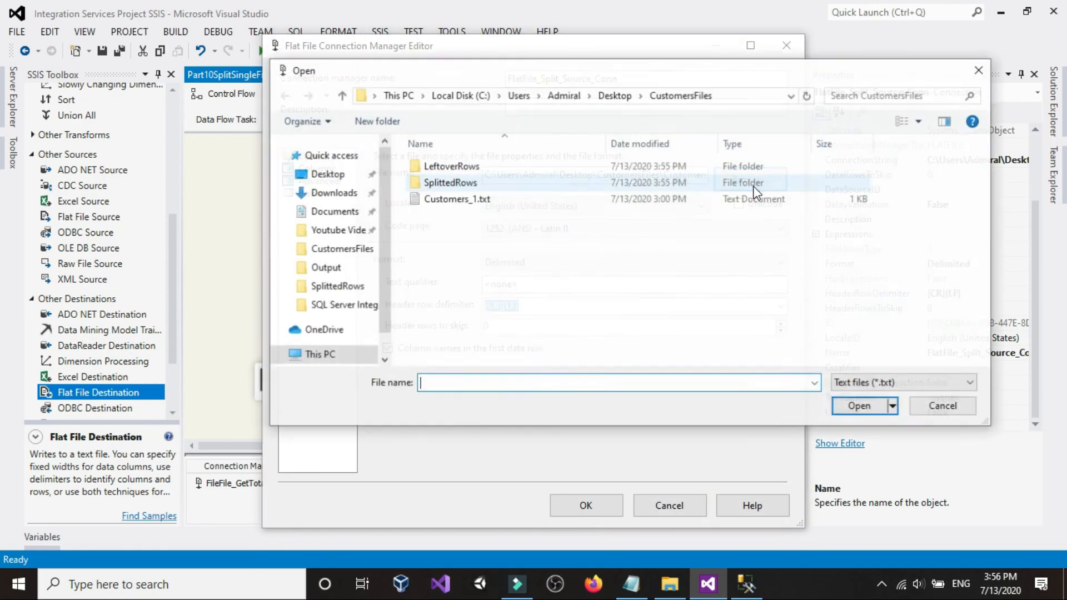
left_click(888, 383)
left_click(874, 411)
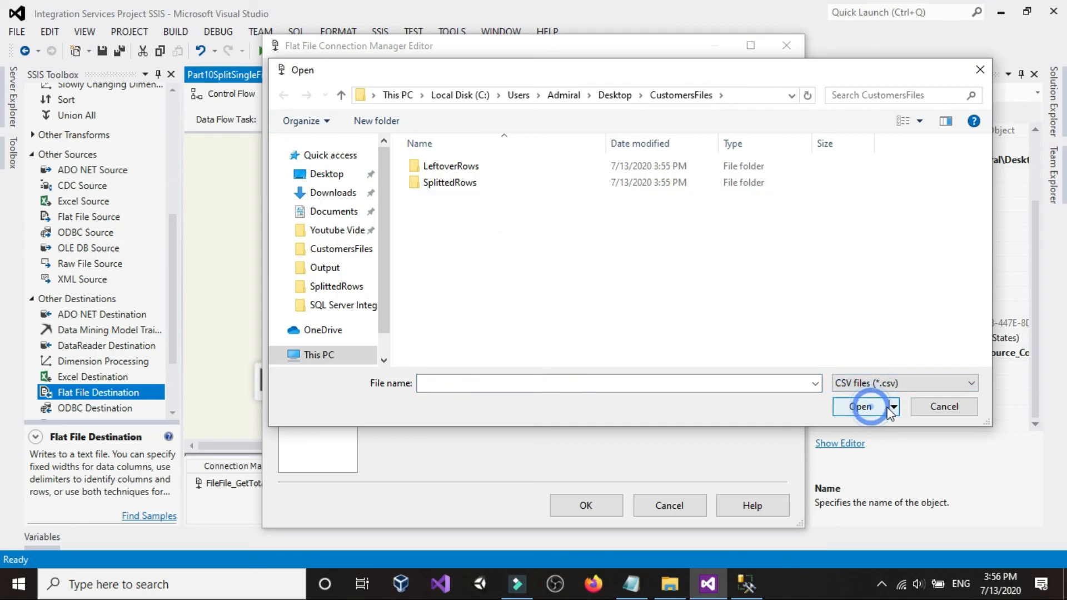
left_click(942, 406)
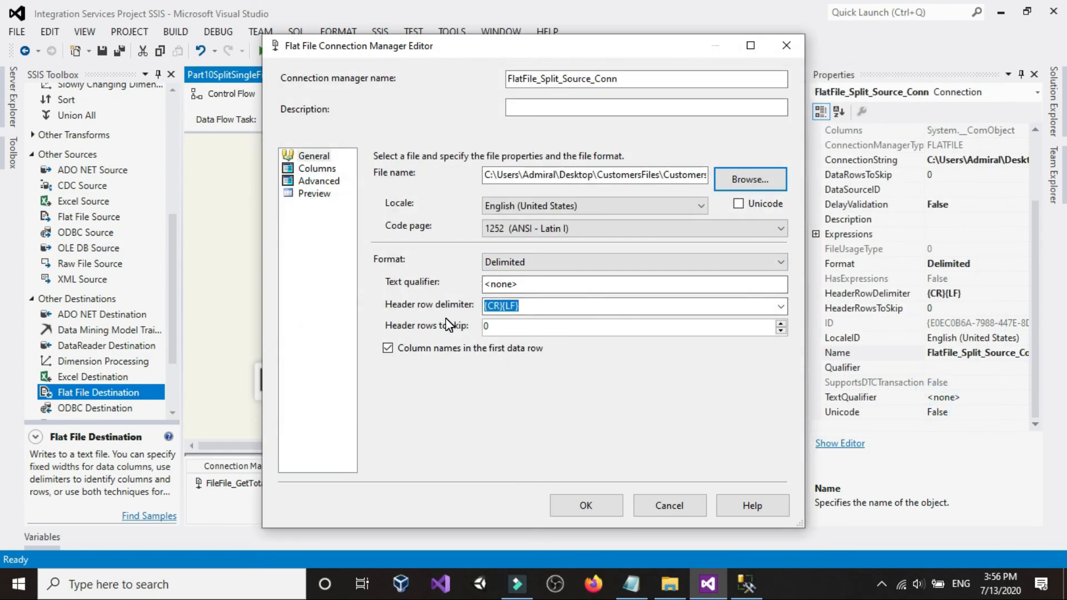
left_click(672, 505)
left_click(304, 245)
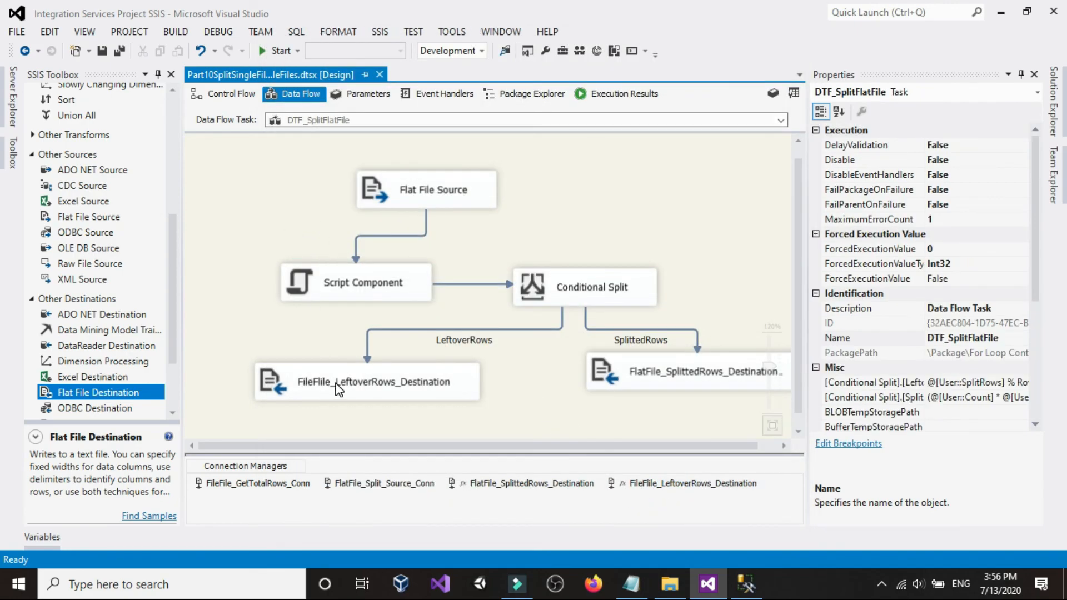
- Add a Flat File Destination beside the Flat File Source in the data flow and open its editor despite missing input columns
scroll(92, 352, "down", 2)
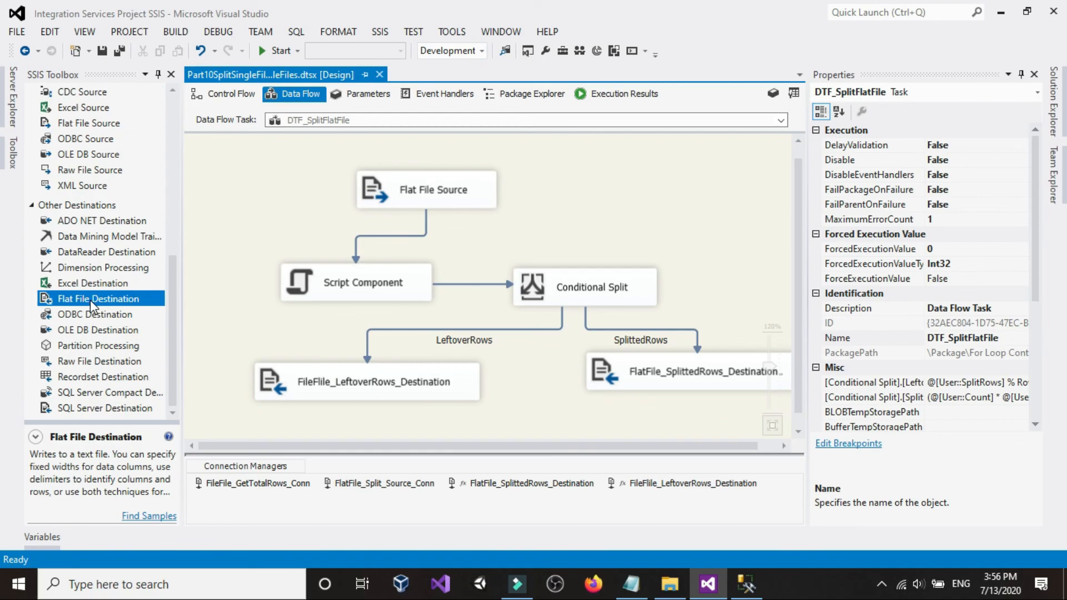
left_click_drag(99, 301, 211, 201)
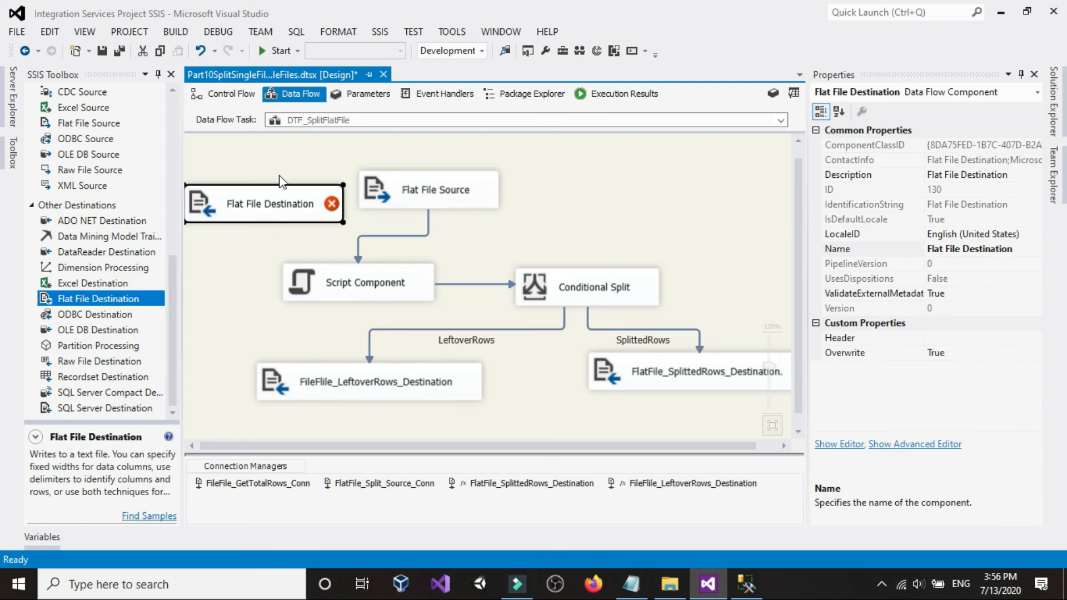
double_click(274, 217)
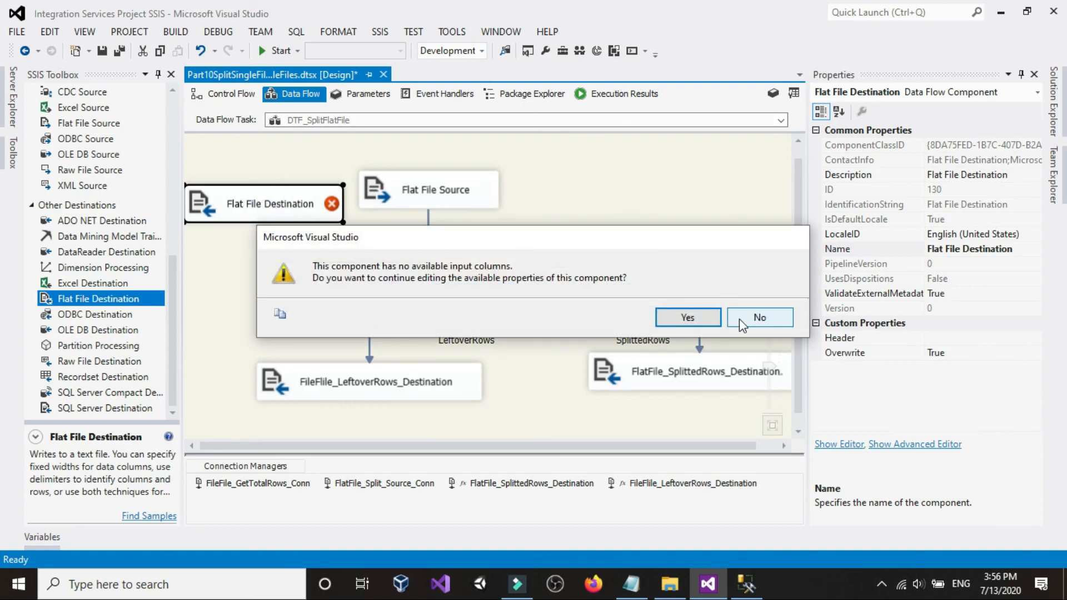
left_click(689, 318)
- Examine the CSV files (*.csv) filter when browsing for a file in a new Delimited connection manager, and cancel its creation
left_click(768, 130)
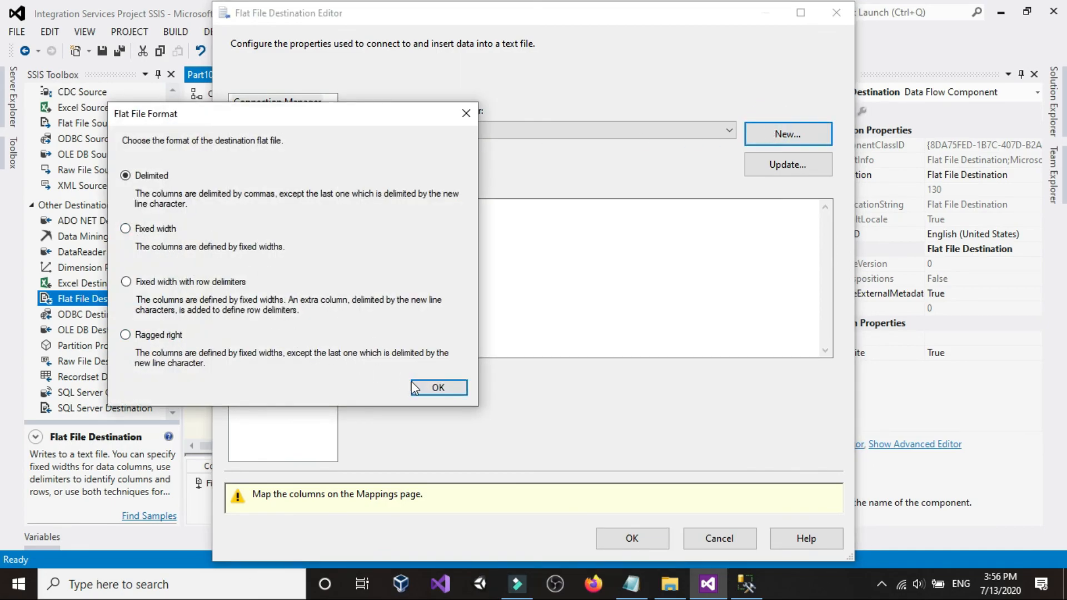
left_click(428, 386)
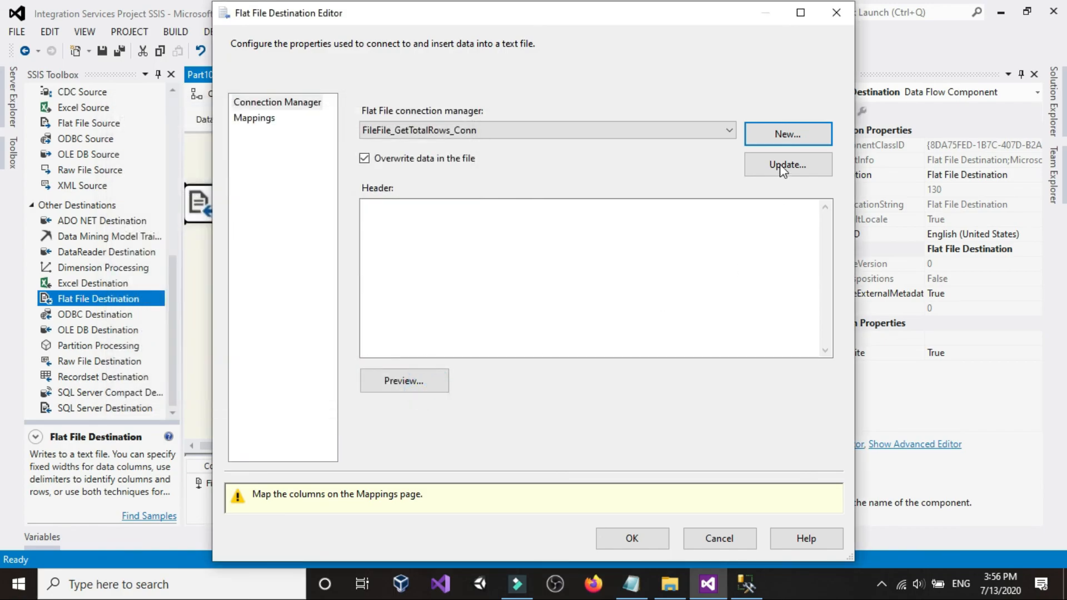
left_click(784, 136)
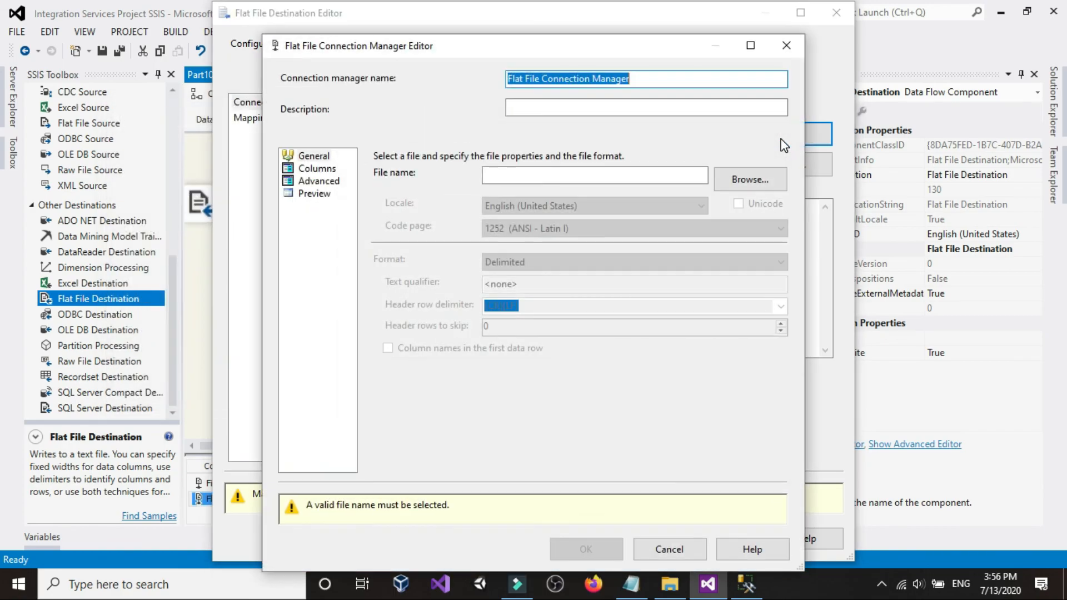
left_click(738, 179)
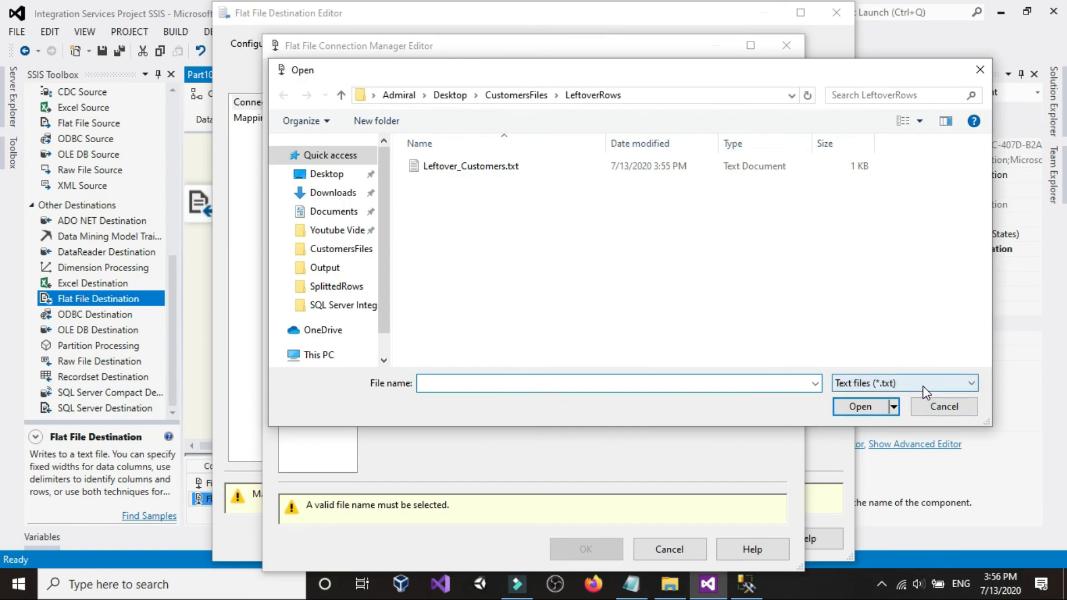
left_click(923, 384)
left_click(889, 411)
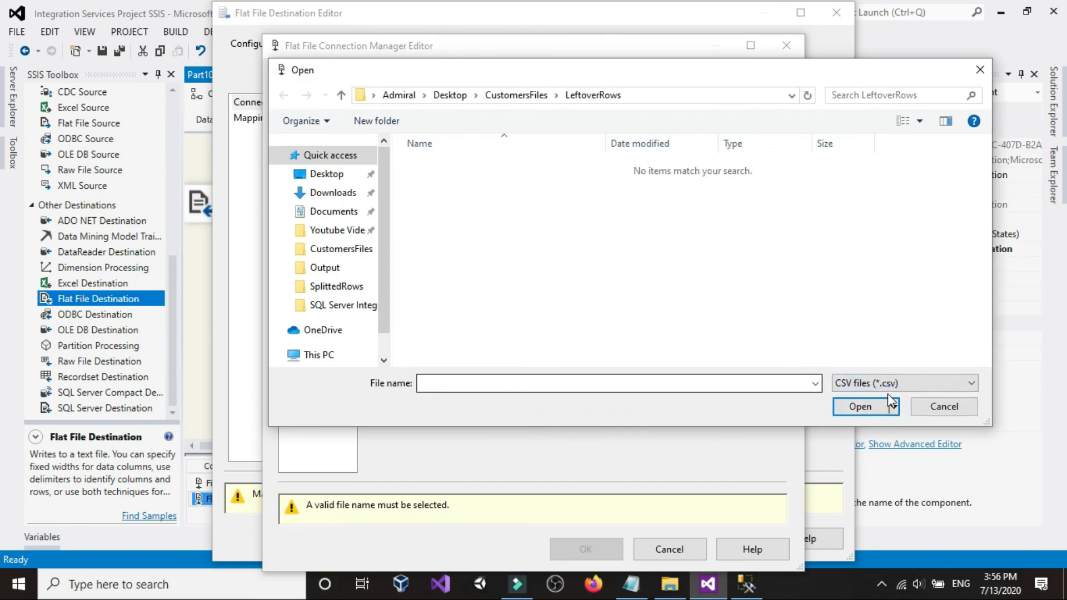
left_click(958, 408)
left_click(670, 549)
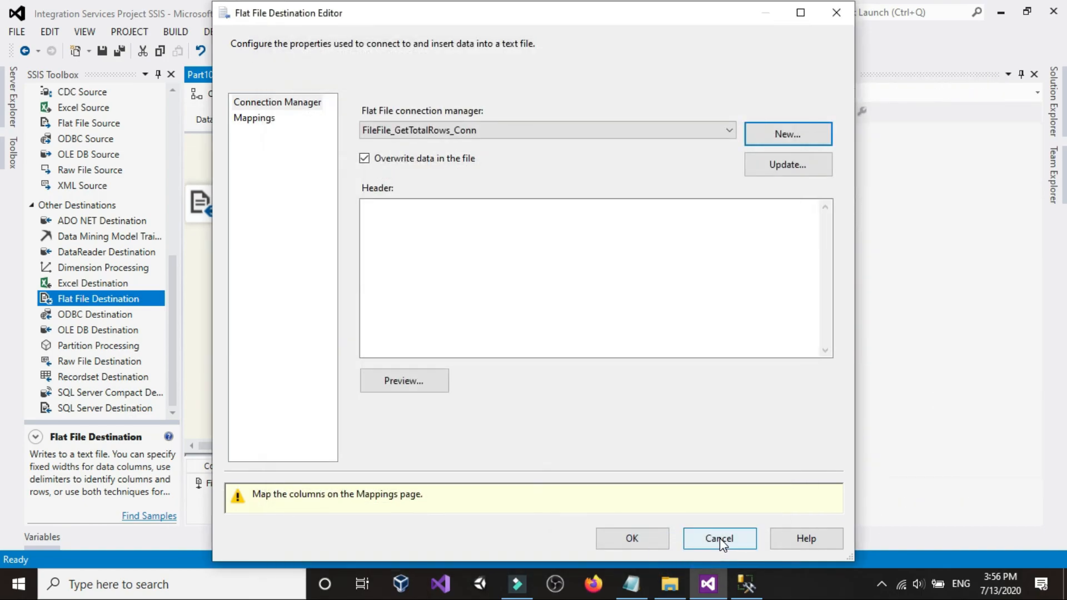
- Cancel the Flat File Destination editor and delete the unconnected Flat File Destination from the data flow
left_click(718, 538)
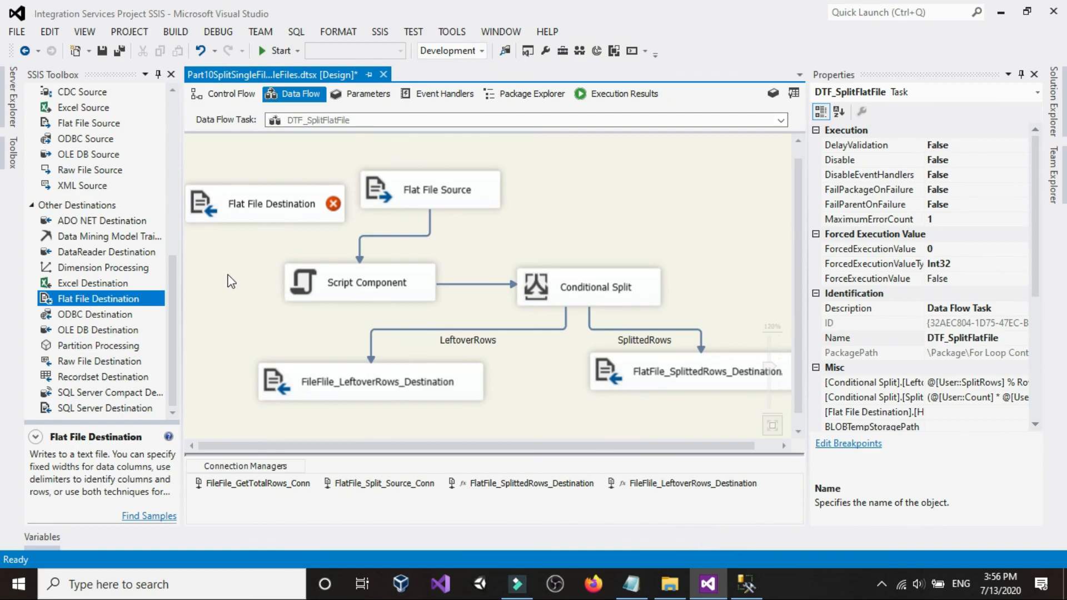
right_click(256, 219)
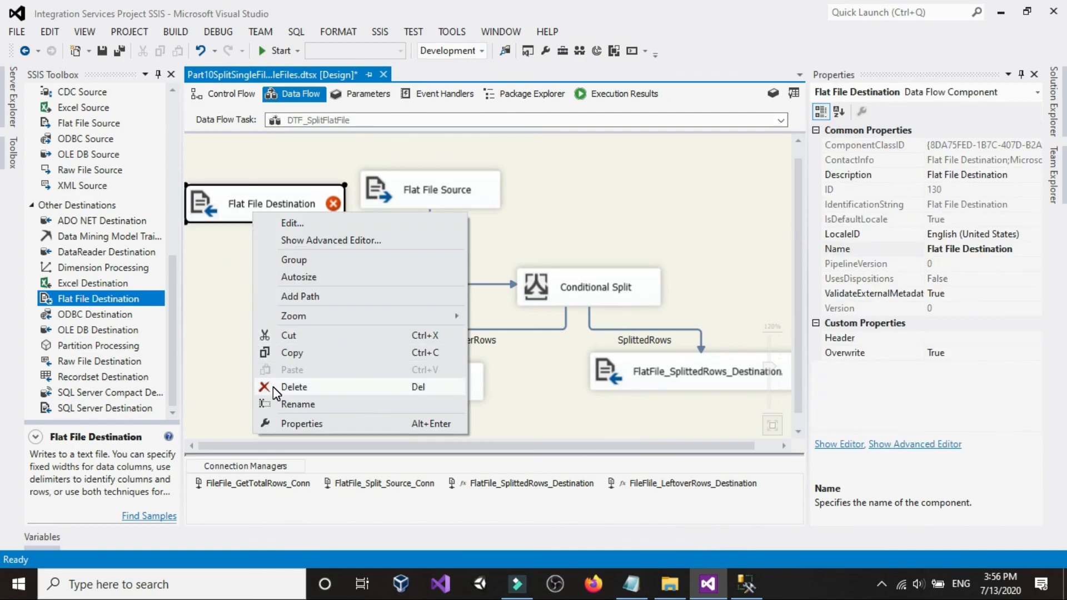
left_click(268, 384)
left_click(262, 202)
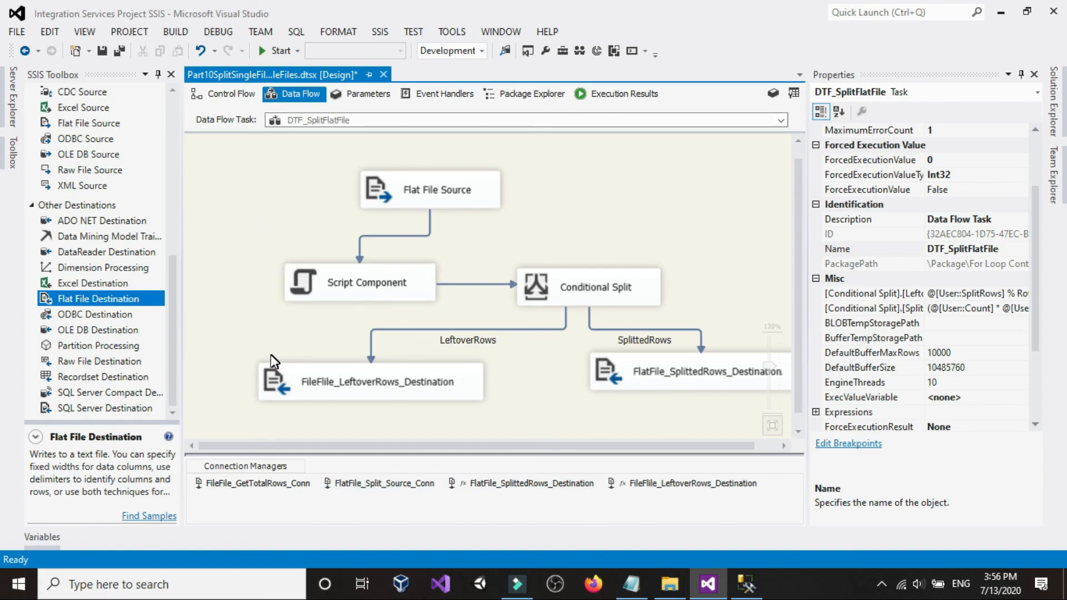
- View the properties of the FlatFile_Split_Source_Conn and FlatFile_SplittedRows_Destination connection managers, including the Expressions property
right_click(412, 483)
left_click(438, 468)
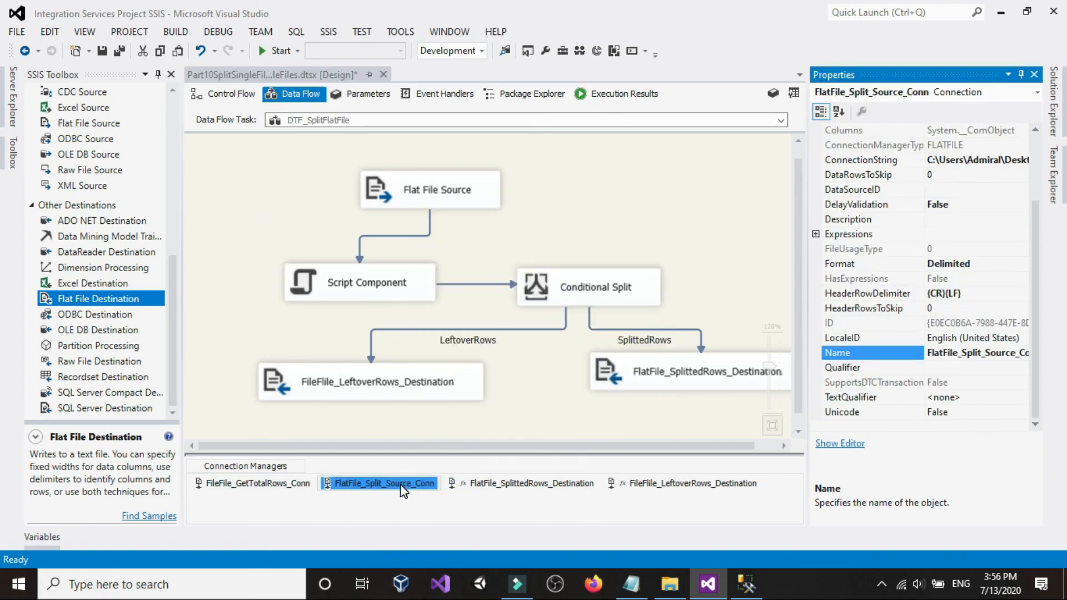
left_click(533, 482)
right_click(533, 482)
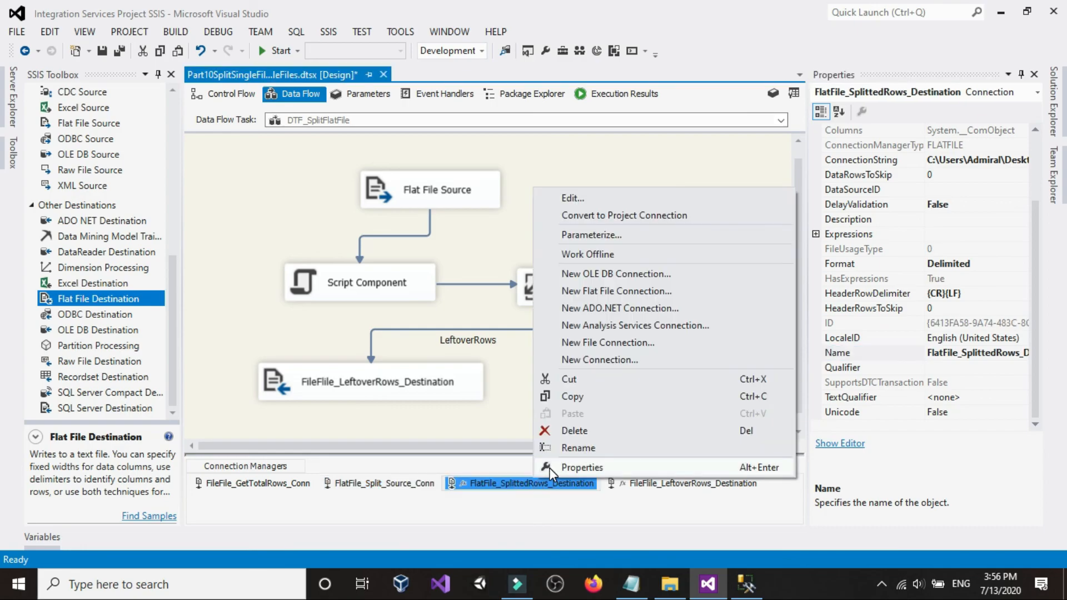
left_click(549, 468)
left_click(952, 234)
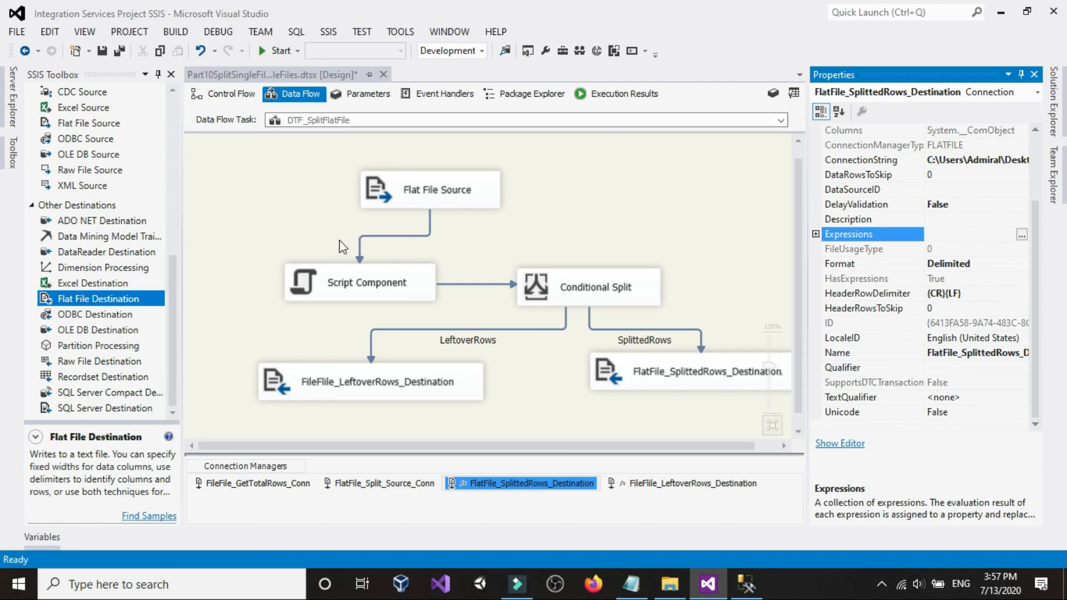
left_click(253, 225)
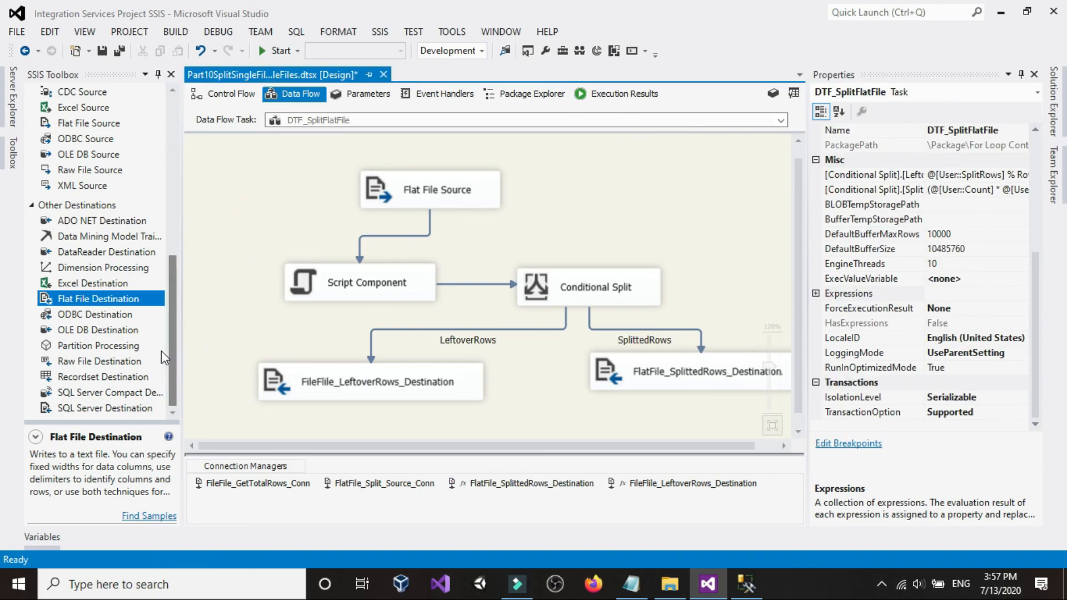
- Add an Excel Source beside the Flat File Source to look at its editor, and delete the component without configuring it
scroll(127, 336, "up", 2)
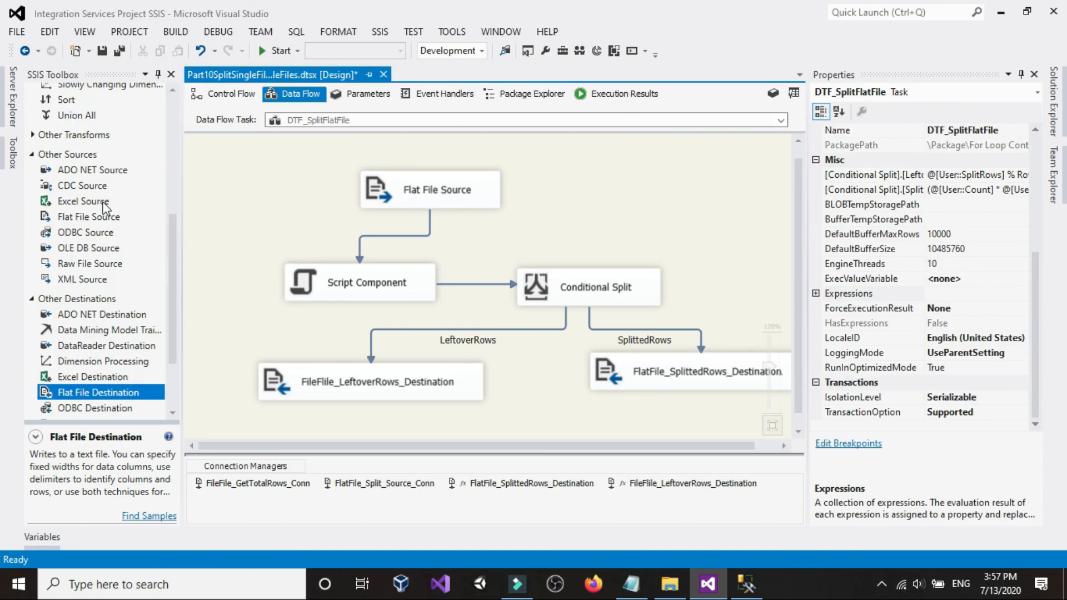
left_click_drag(95, 200, 259, 196)
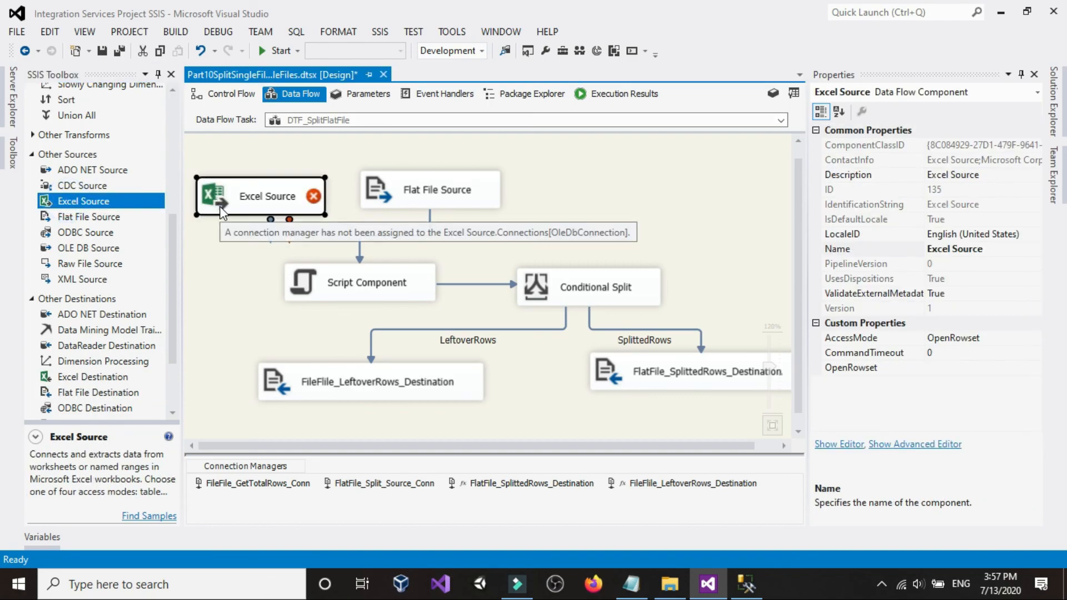
left_click(220, 246)
double_click(230, 194)
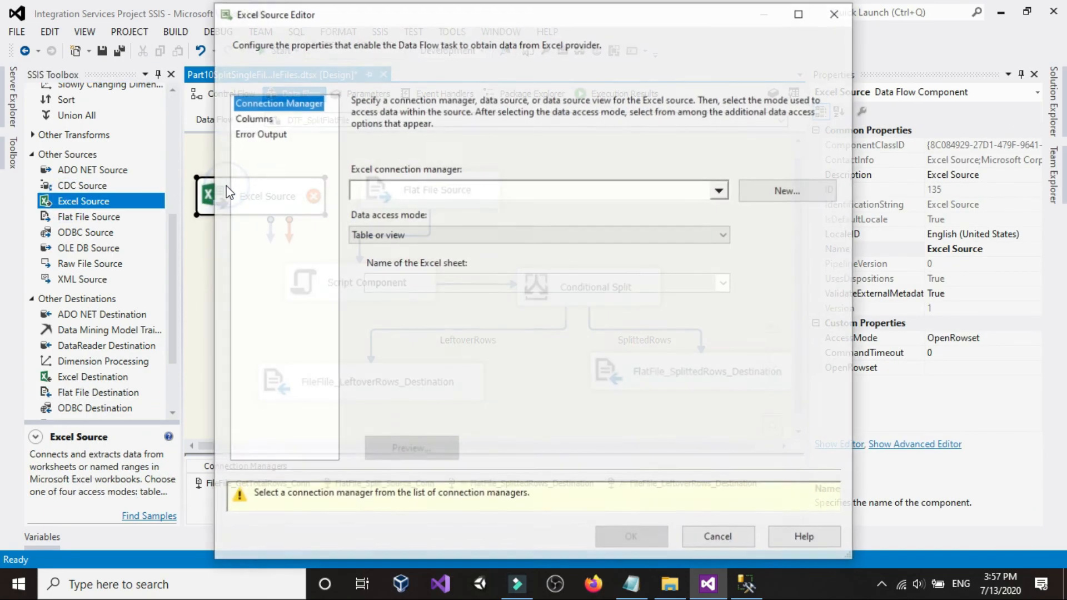
left_click(720, 539)
right_click(271, 200)
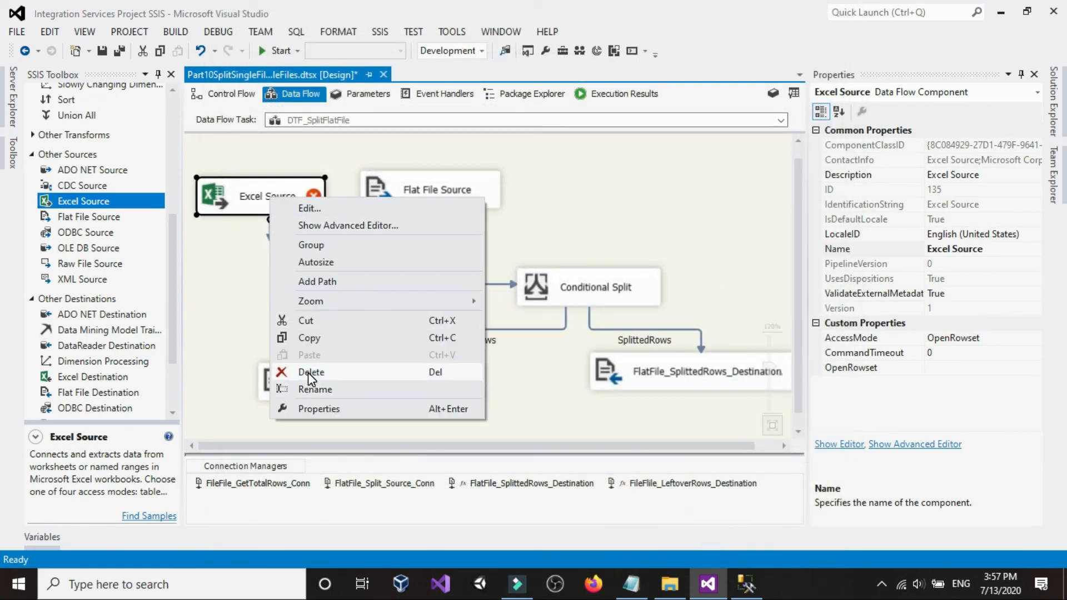
left_click(311, 373)
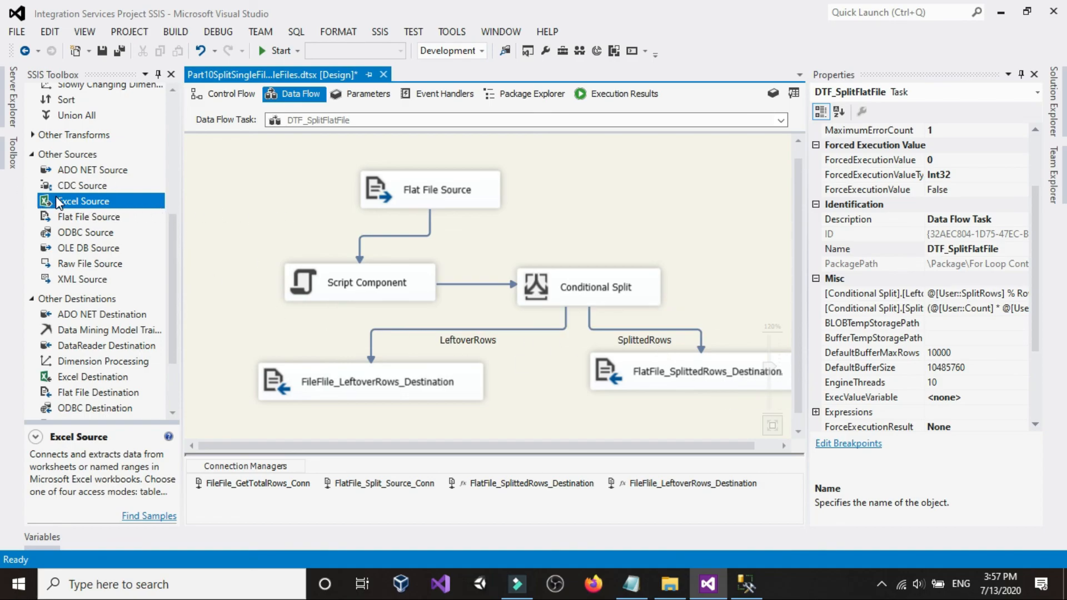
- Examine the available properties in the FlatFile_SplittedRows_Destination connection manager's property expressions, and cancel without changes
right_click(545, 478)
left_click(578, 463)
left_click(952, 236)
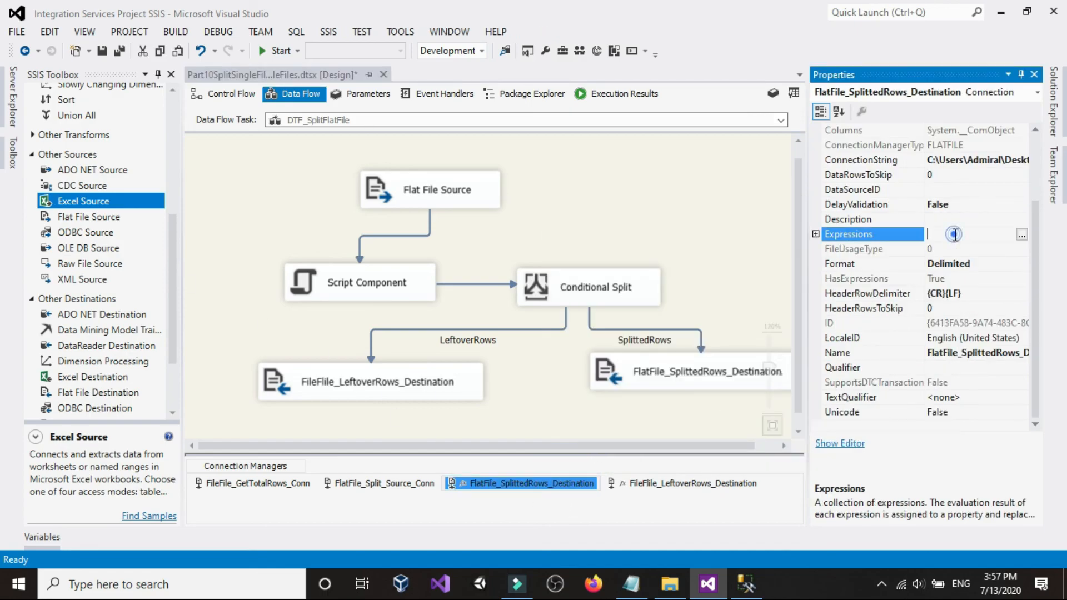
left_click(1026, 234)
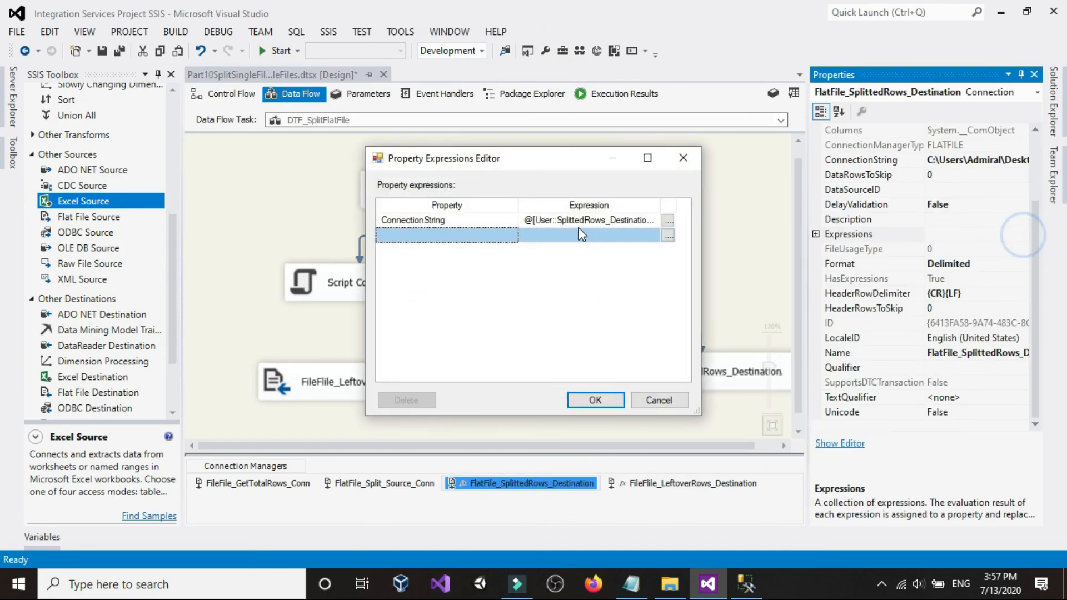
left_click(472, 221)
left_click(509, 221)
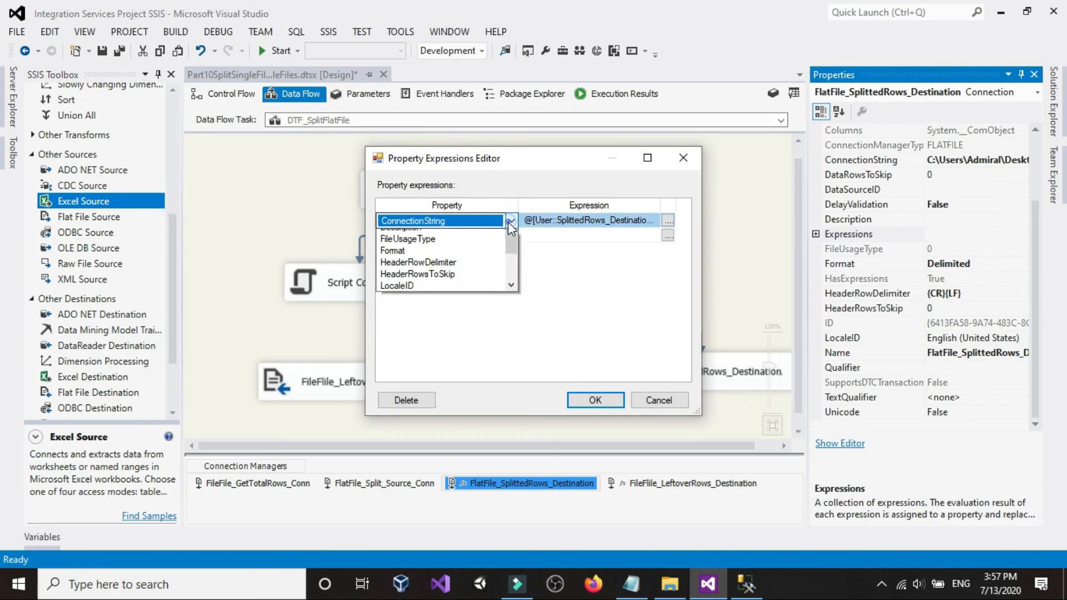
scroll(445, 251, "up", 1)
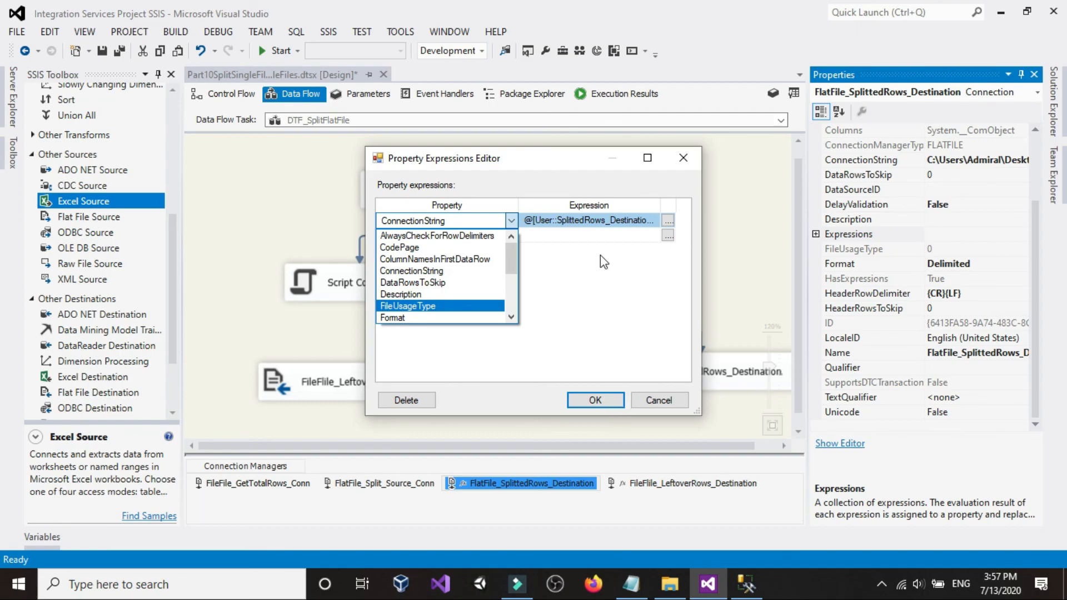
left_click(653, 401)
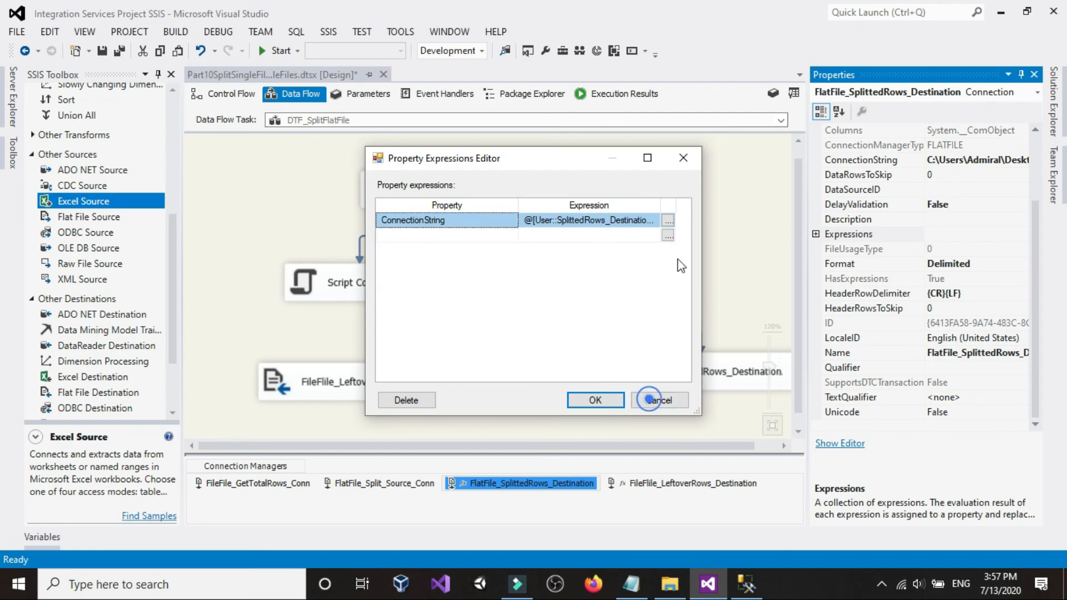
left_click(661, 402)
- View the data flow inside DFT_GeTotalRowCount and the available source and destination components, and return to the control flow
left_click(215, 90)
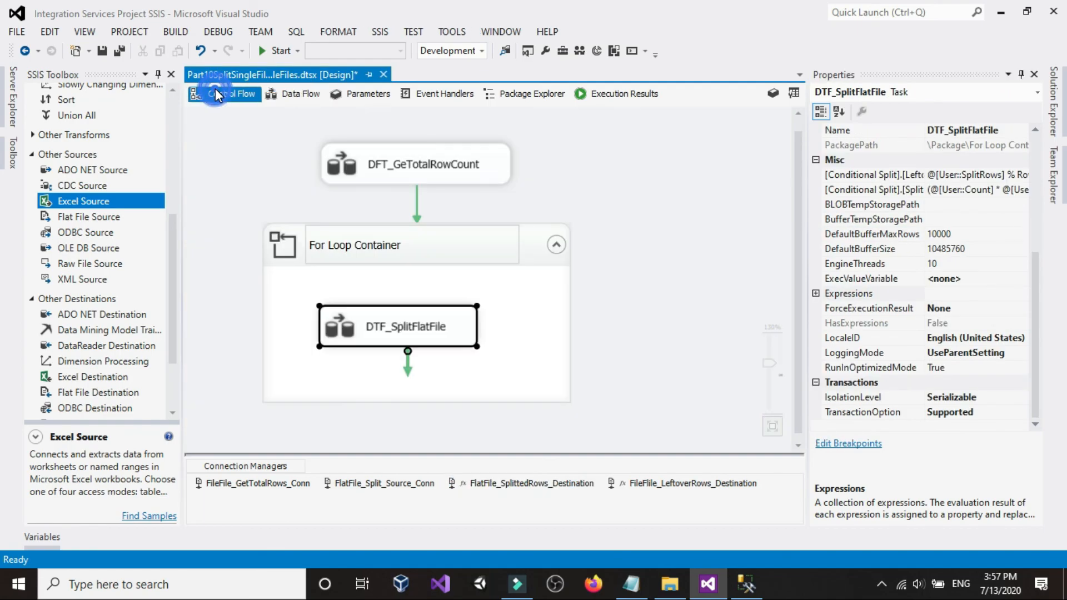
left_click(238, 191)
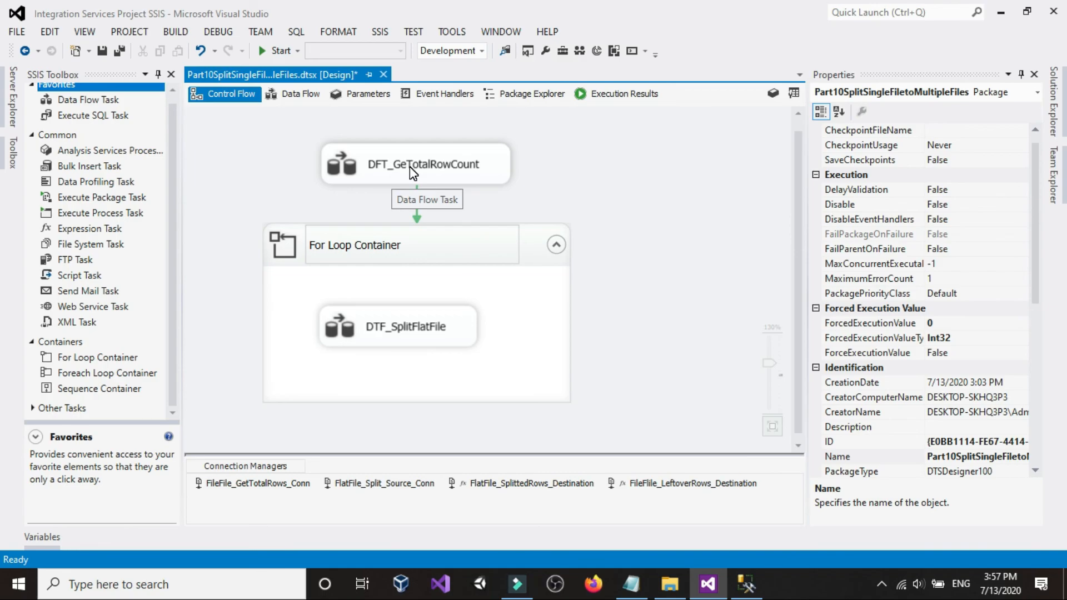
double_click(412, 167)
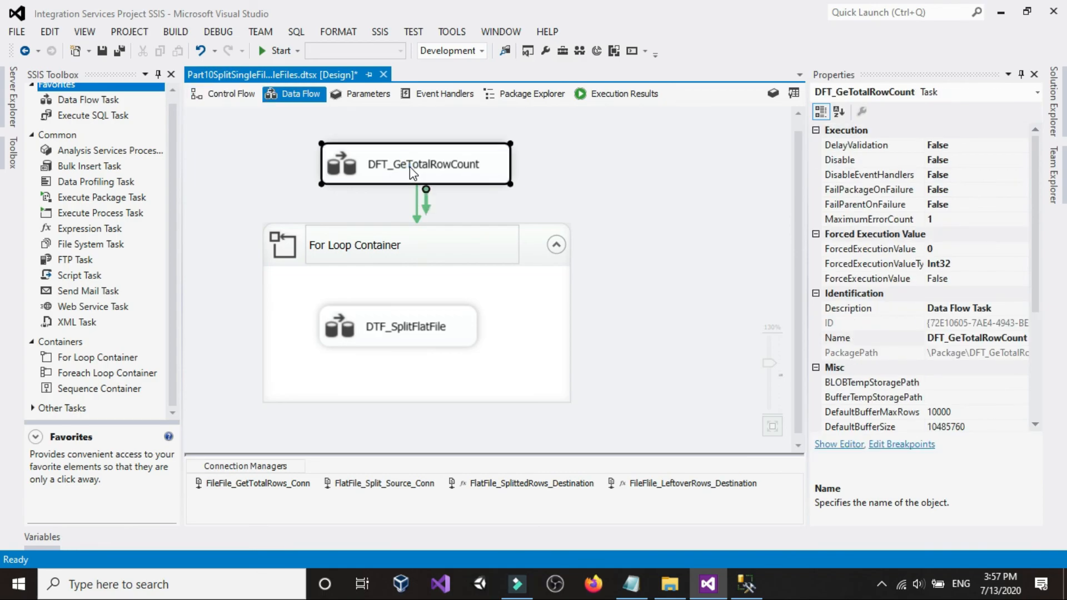
left_click(368, 183)
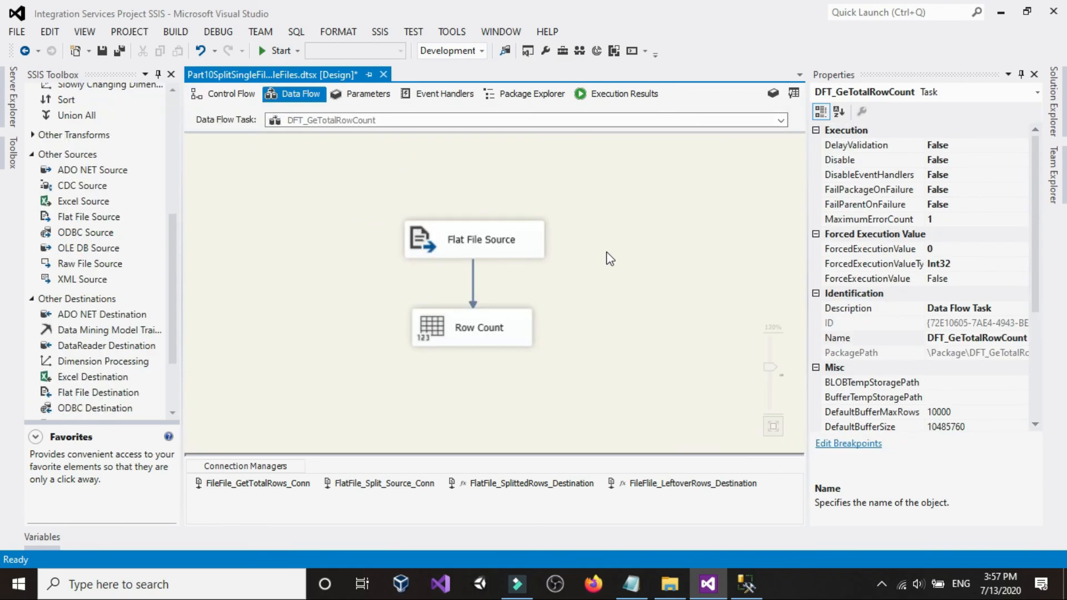
scroll(76, 315, "down", 2)
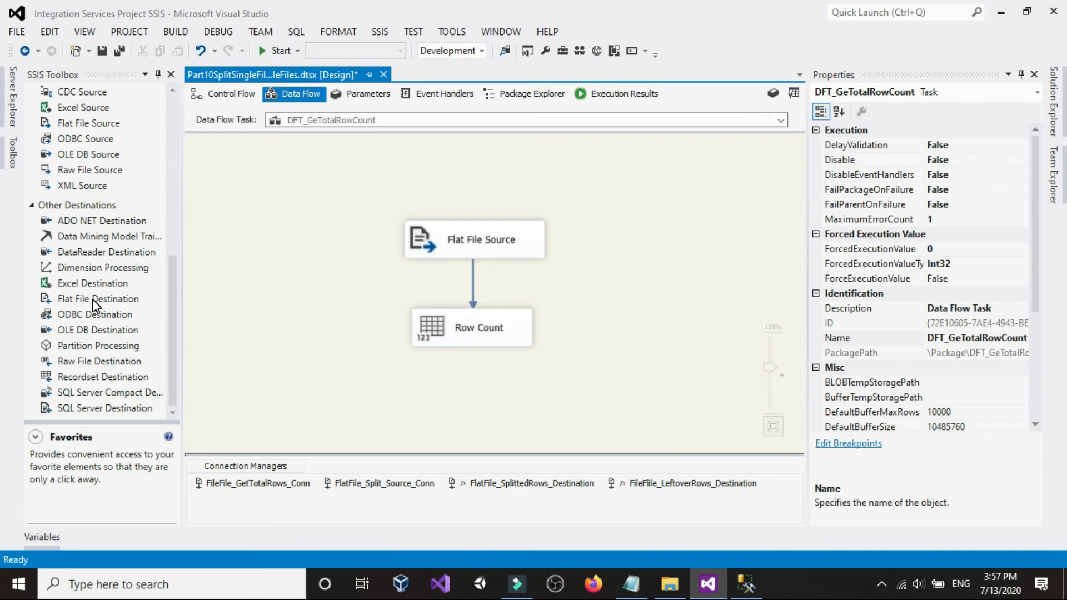
scroll(95, 259, "up", 2)
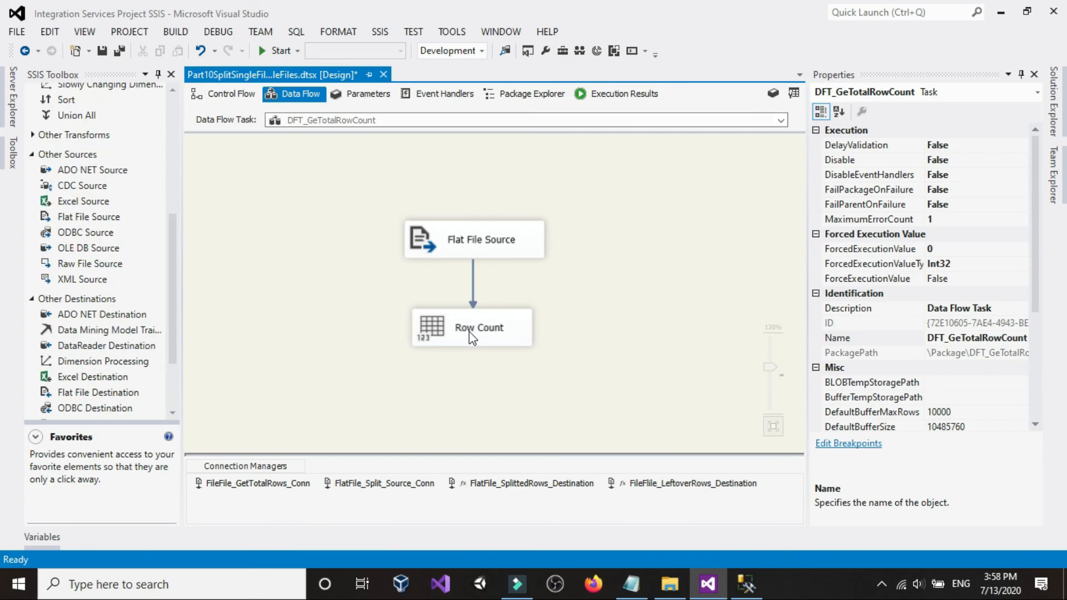
left_click(210, 96)
left_click(619, 201)
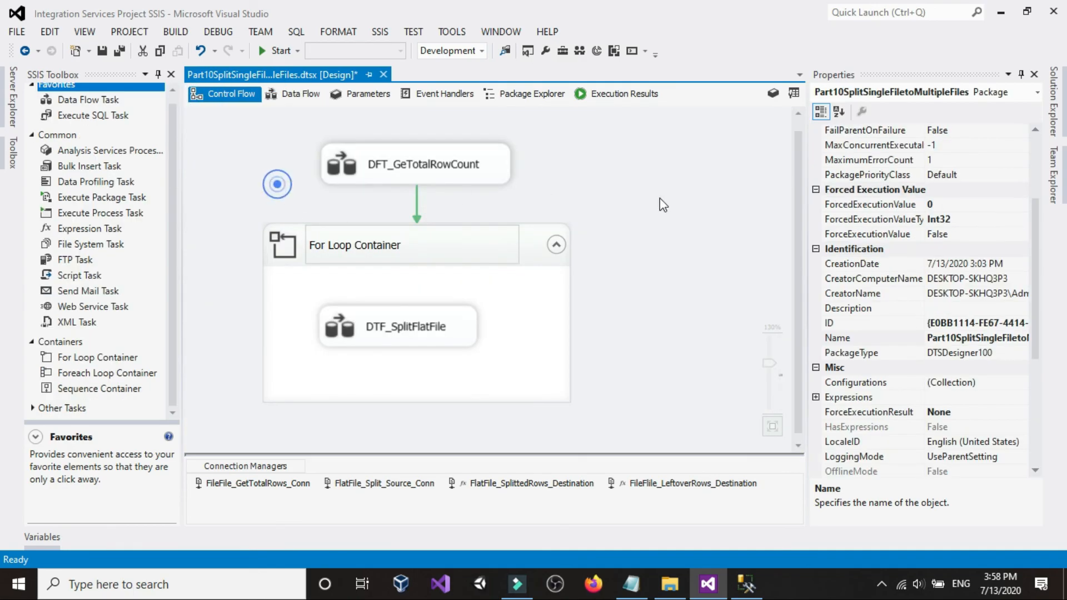